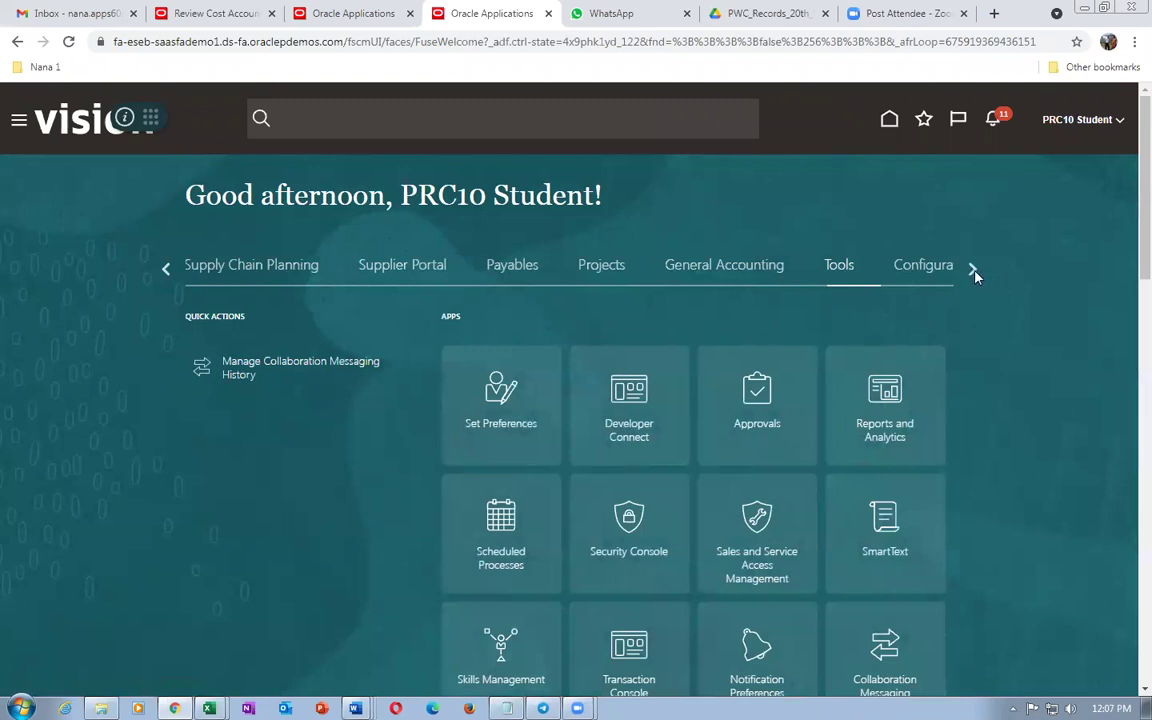
# Open the Product Information Management work area from the Product Management group.
pyautogui.click(974, 272)
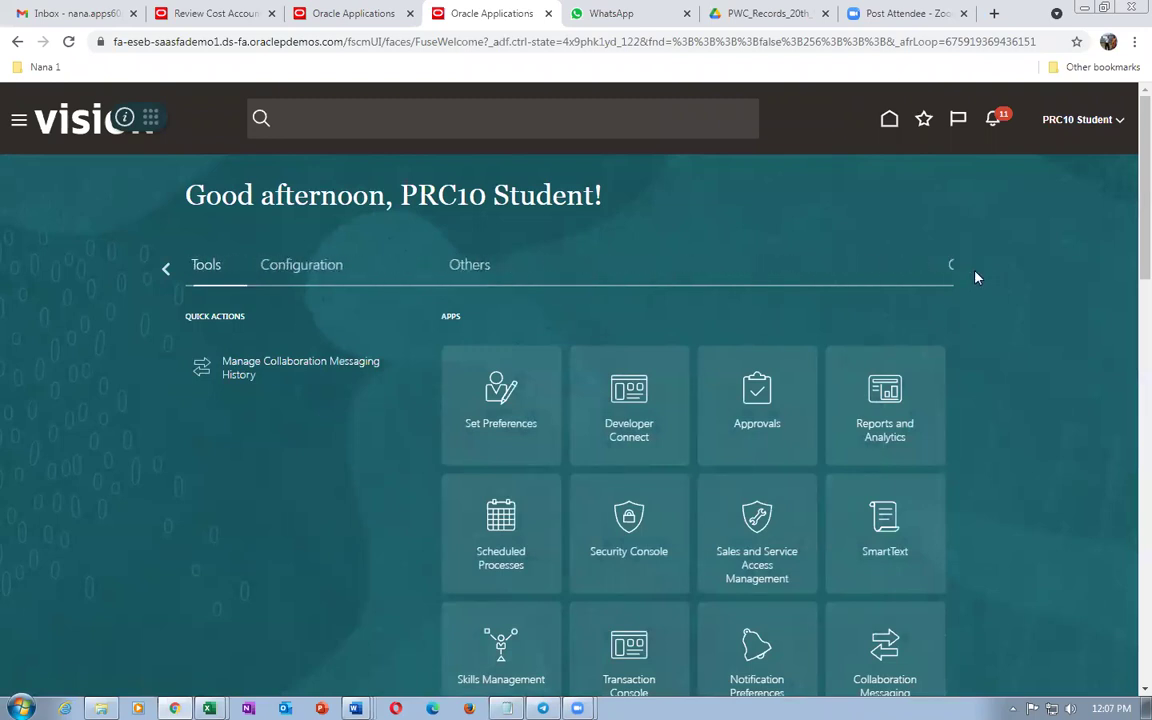
pyautogui.click(165, 272)
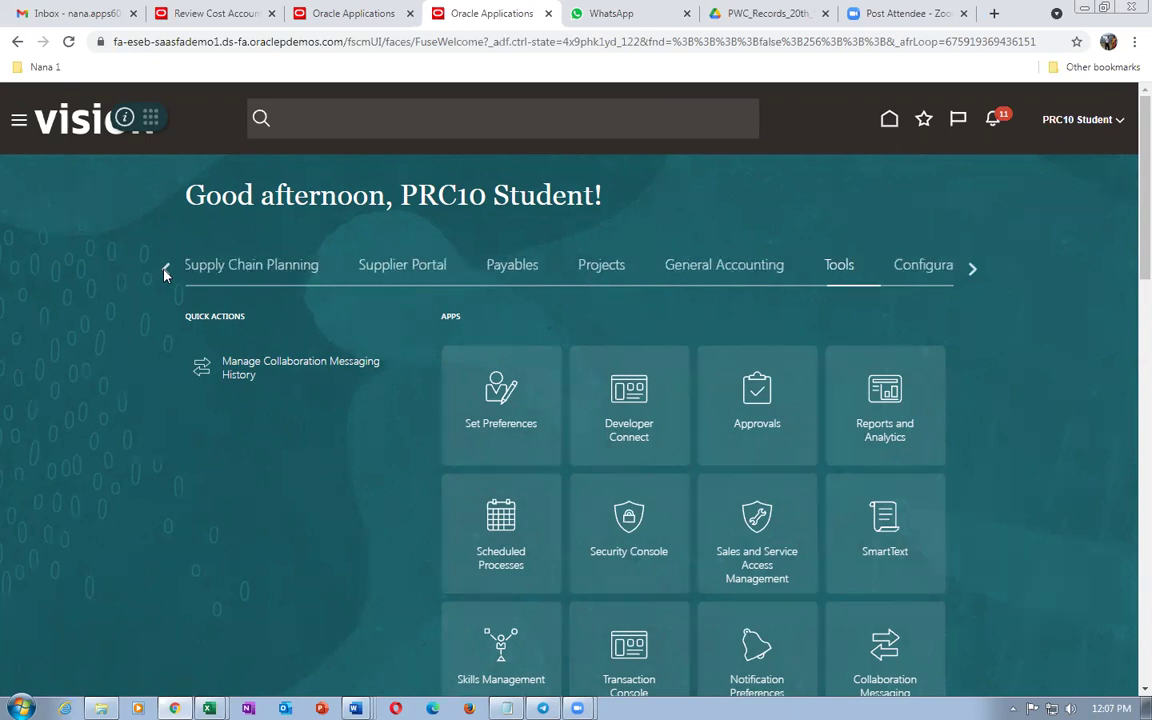
pyautogui.click(165, 271)
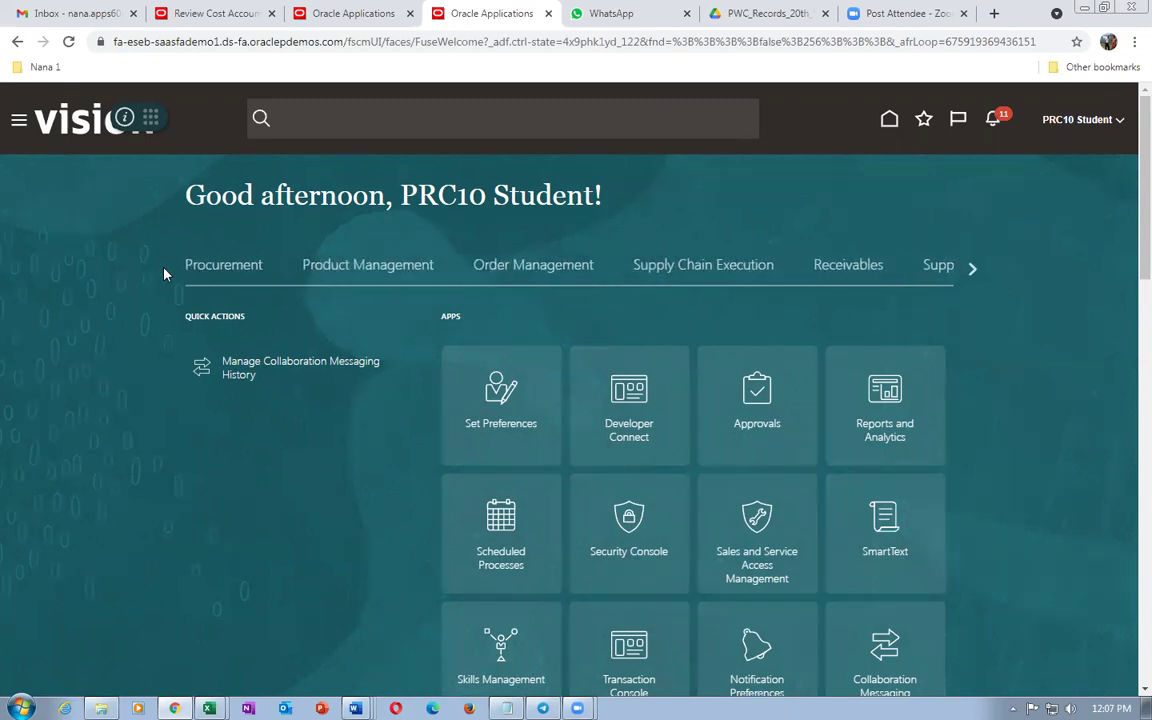
pyautogui.click(322, 268)
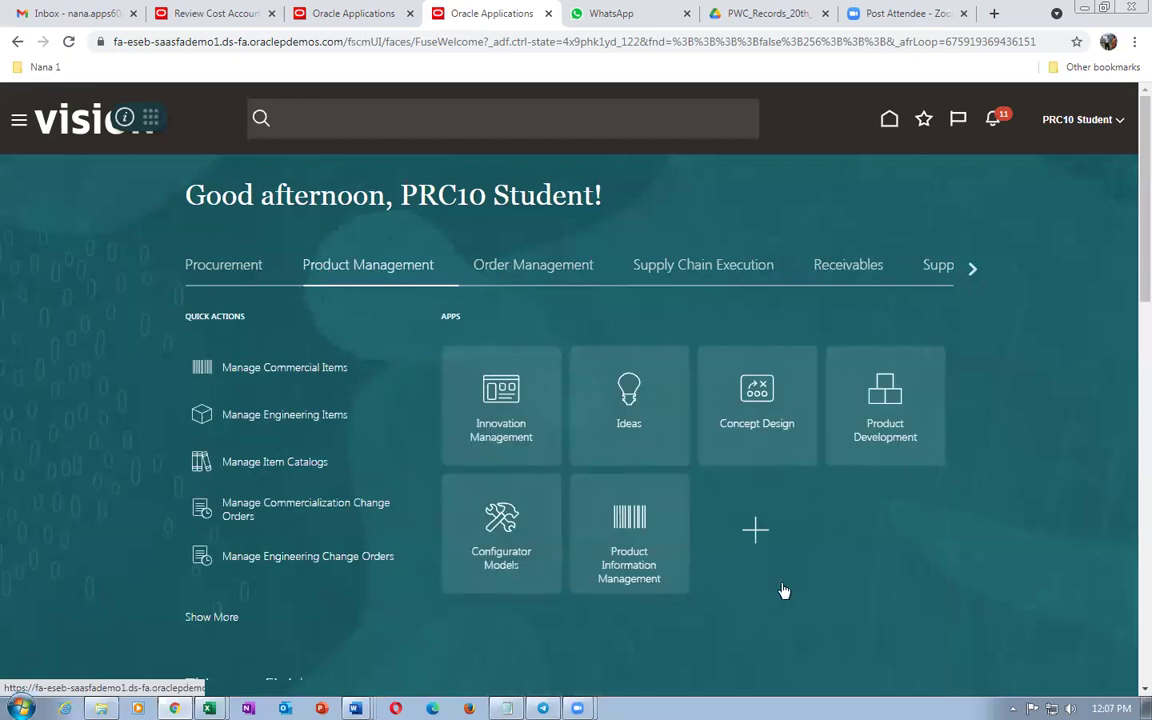
pyautogui.click(645, 588)
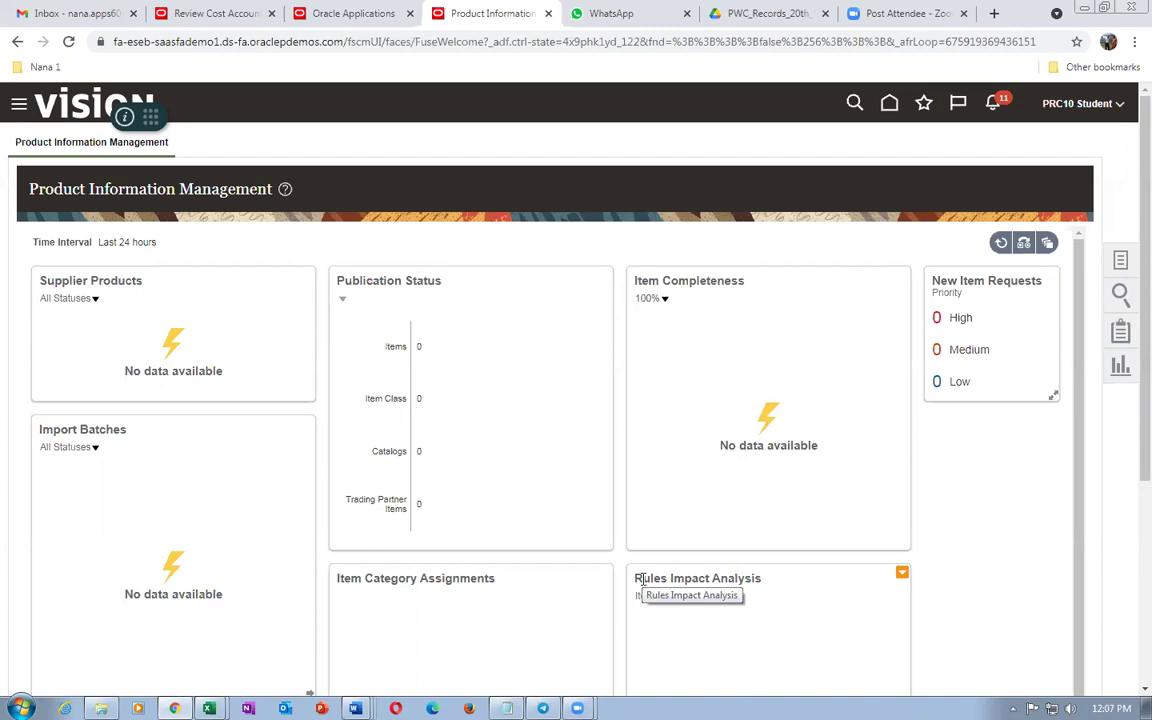
# Start creating one new item in organization 000 with the Root Item Class and the FG - Design Items template.
pyautogui.click(1121, 263)
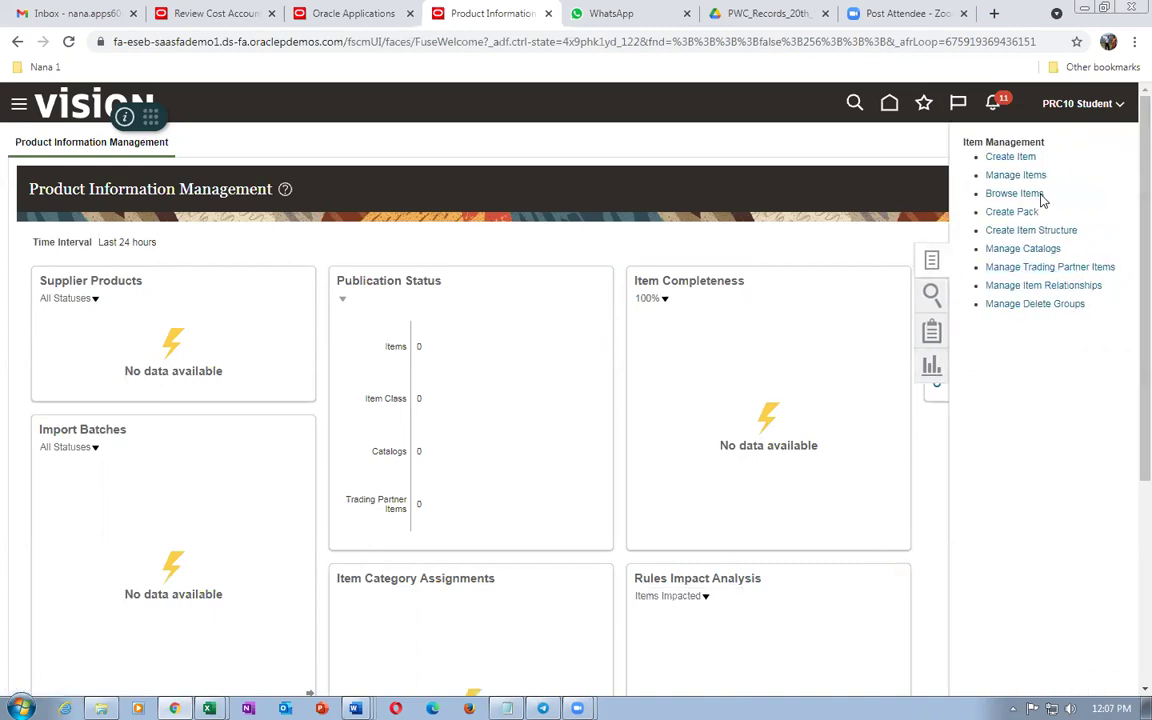
pyautogui.click(1012, 157)
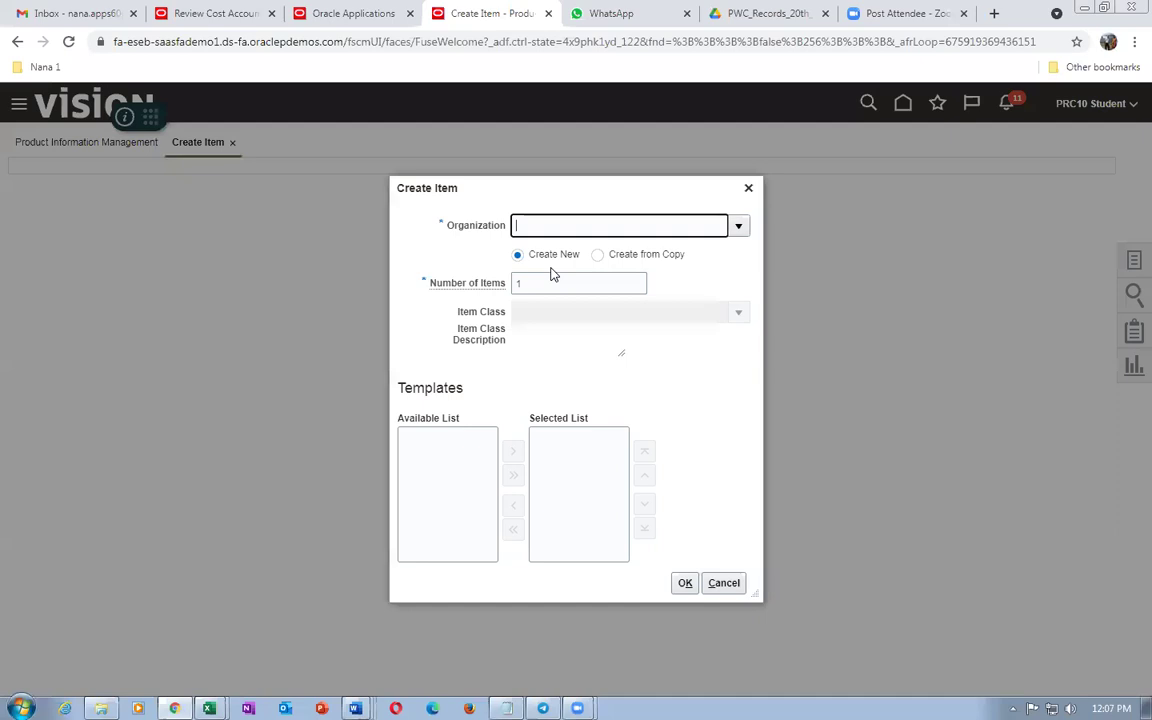
pyautogui.write('000')
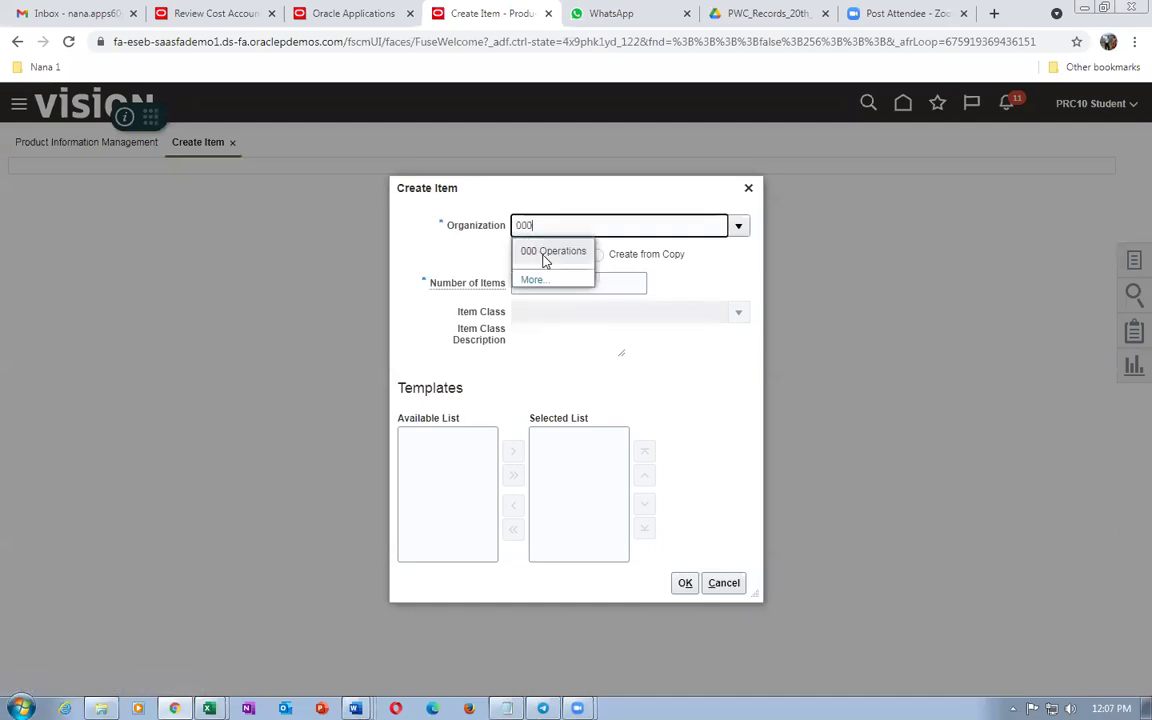
pyautogui.click(545, 254)
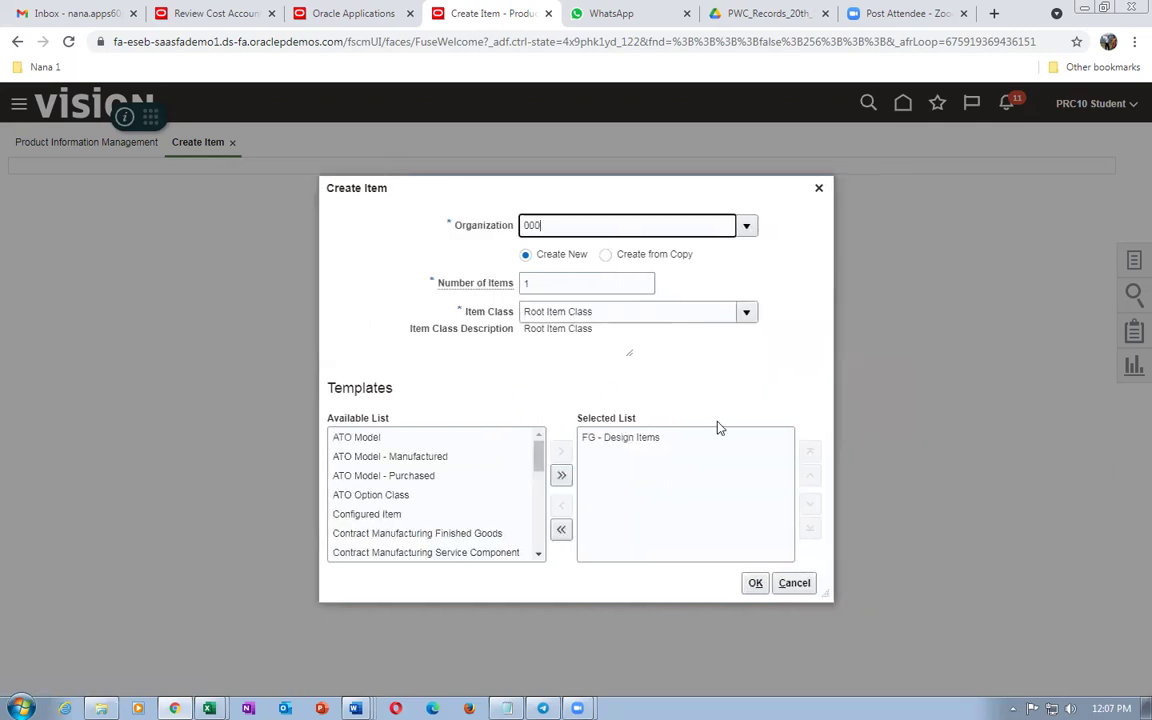
pyautogui.click(755, 582)
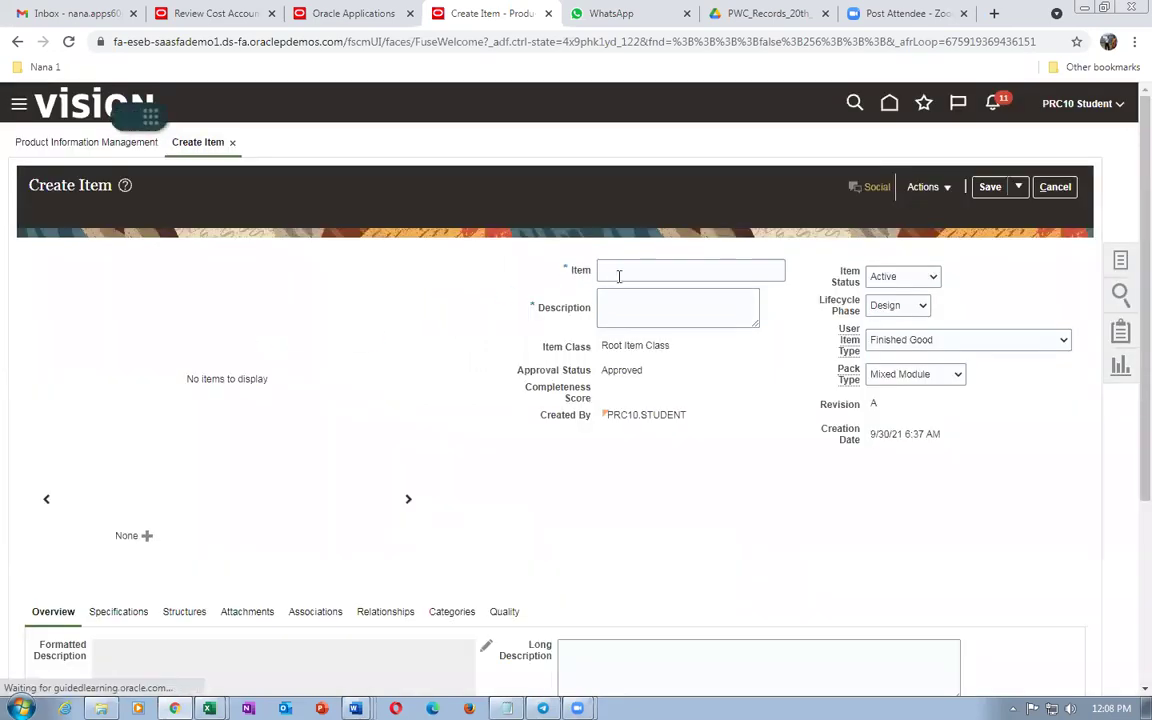
# Enter g03_cons_item_1 as both the item name and its description.
pyautogui.click(620, 272)
pyautogui.write('g03_')
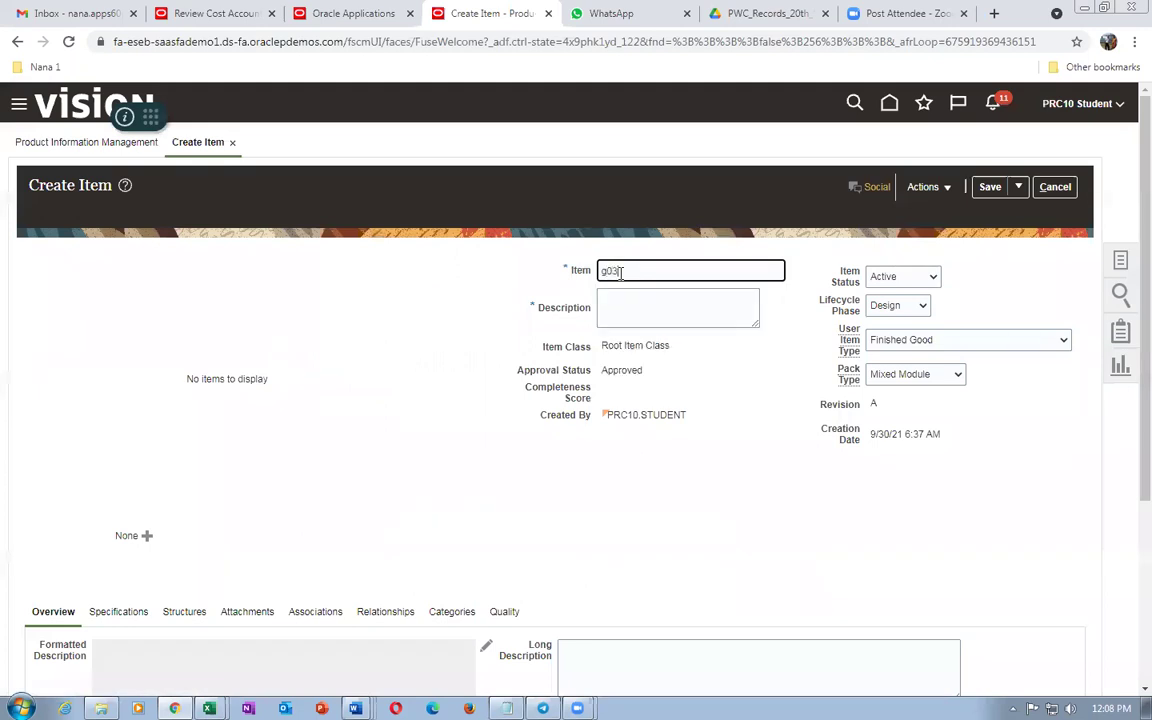
pyautogui.write('cons_item_1')
pyautogui.press('Tab')
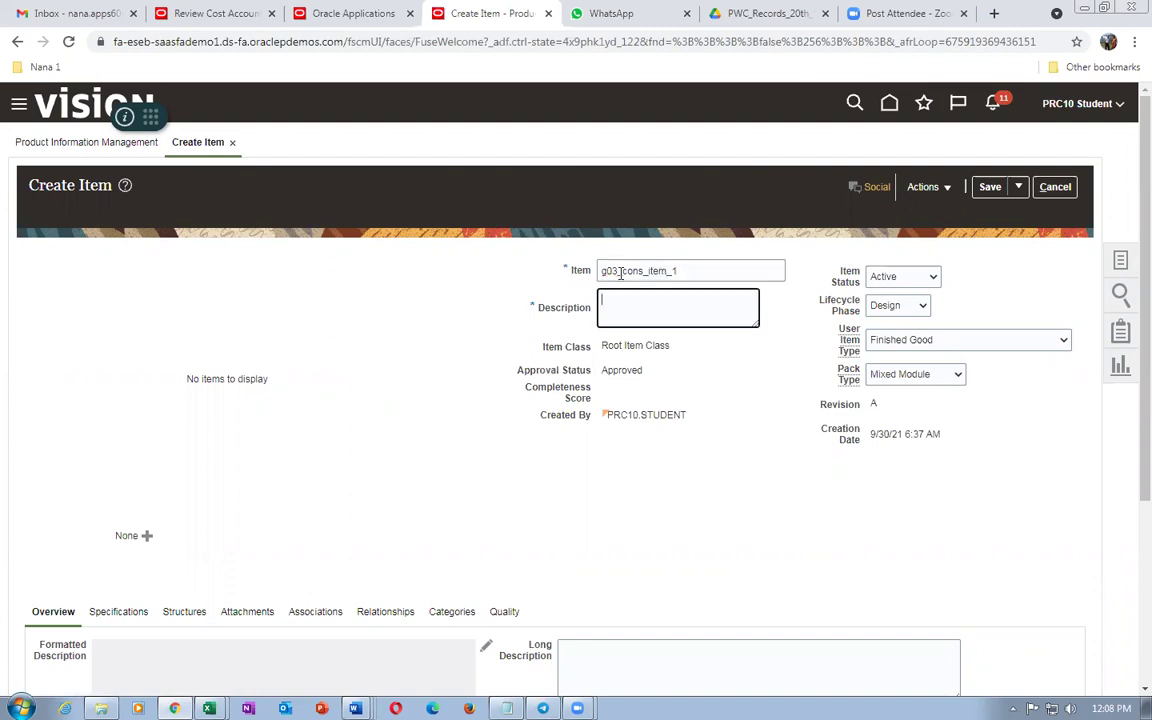
pyautogui.hotkey('shift', 'Tab')
pyautogui.hotkey('ctrl', 'c')
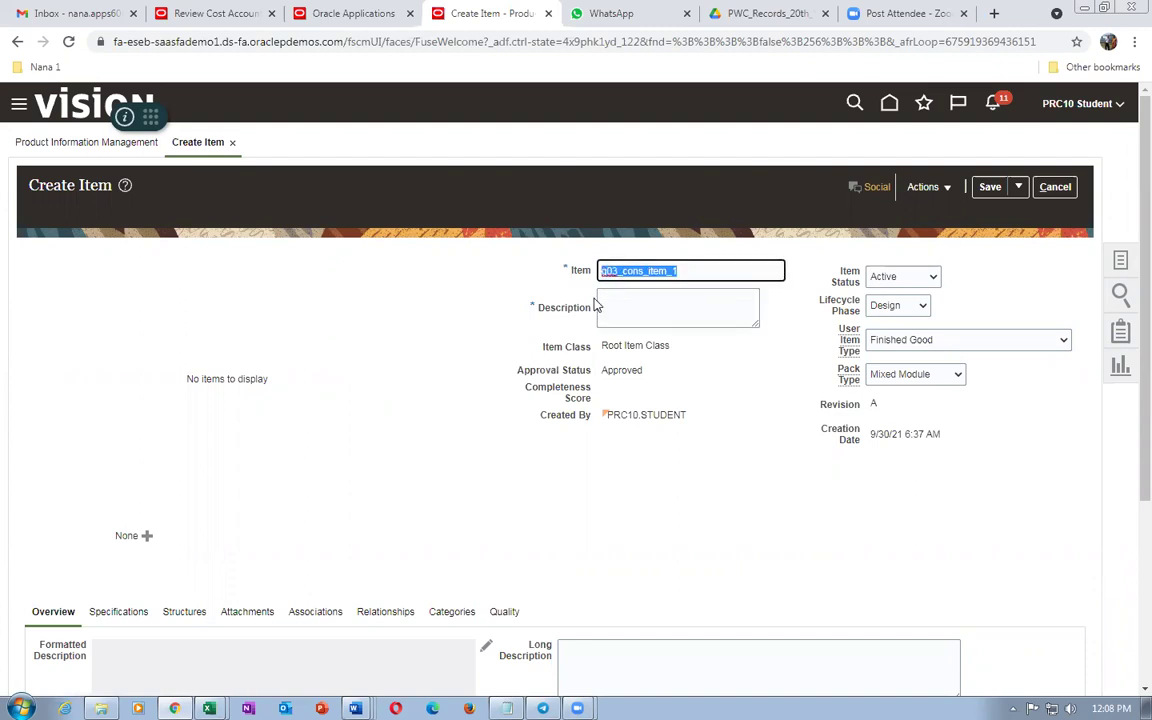
pyautogui.click(632, 313)
pyautogui.hotkey('ctrl', 'v')
pyautogui.click(428, 418)
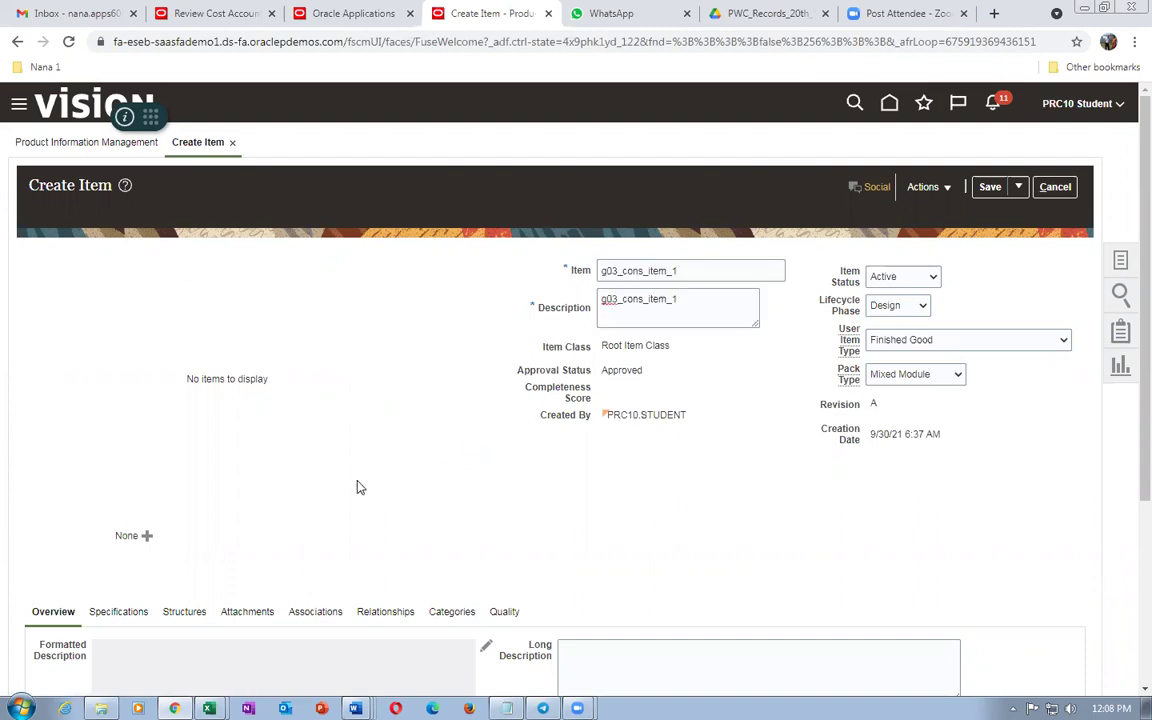
# Set the purchase price to 10 in the item's Purchasing specifications.
pyautogui.scroll(-2, 308, 501)
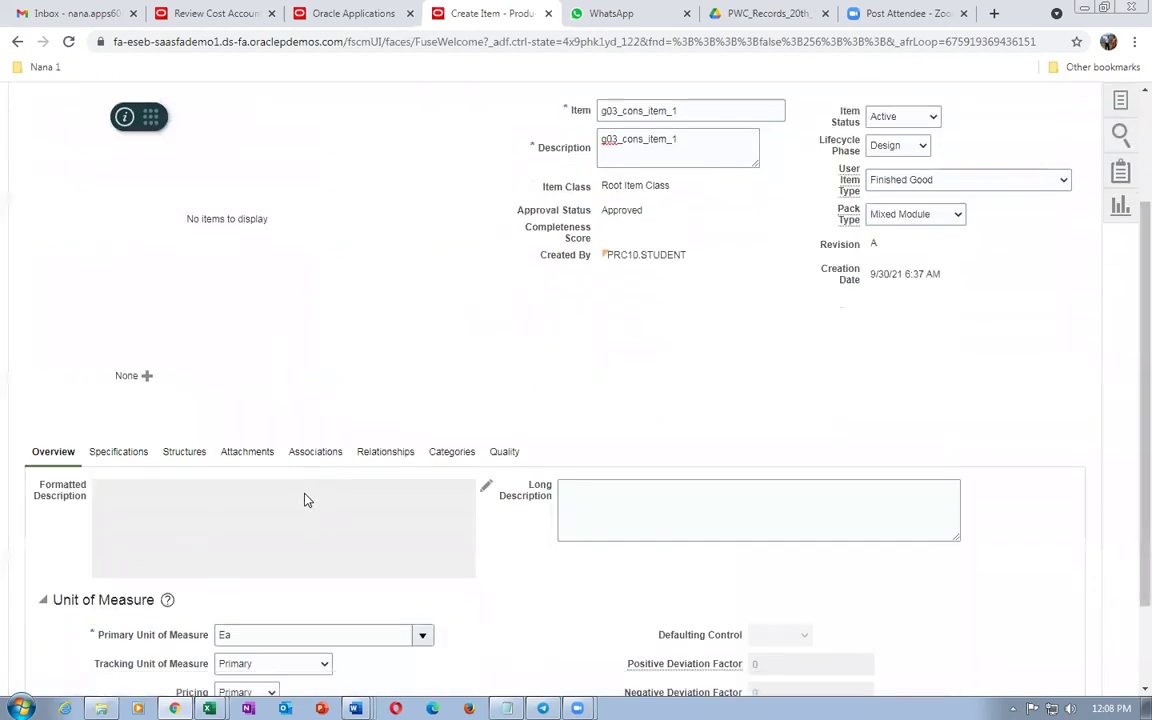
pyautogui.click(103, 455)
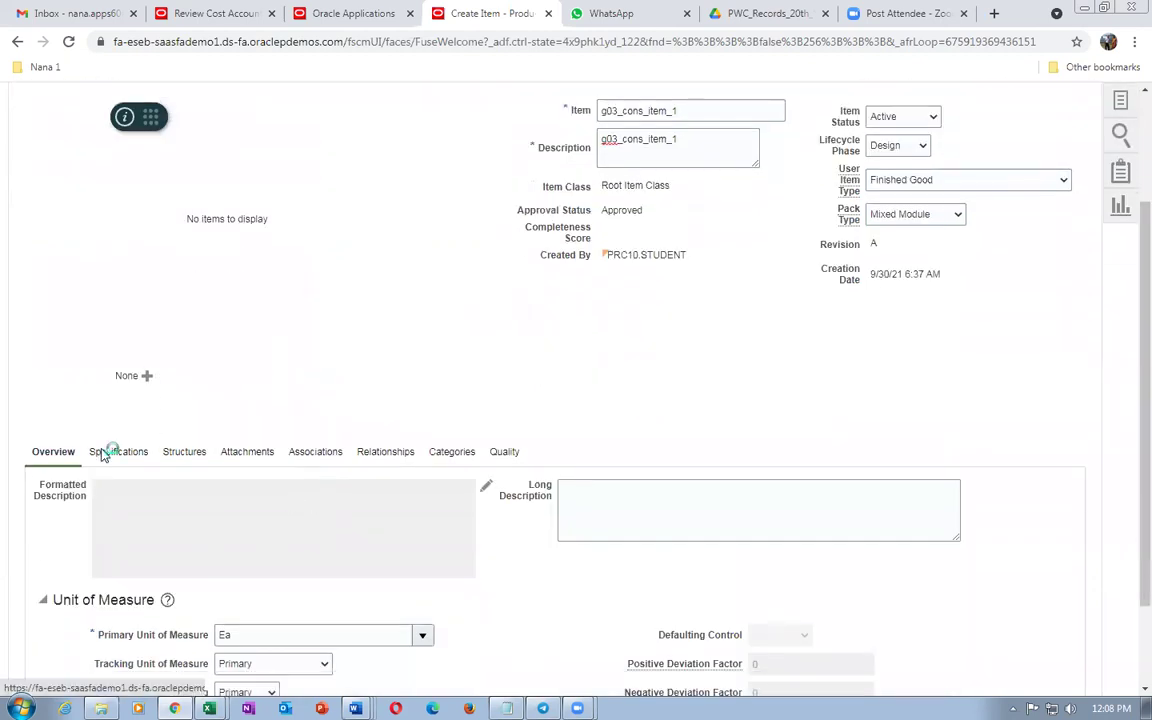
pyautogui.scroll(-3, 95, 455)
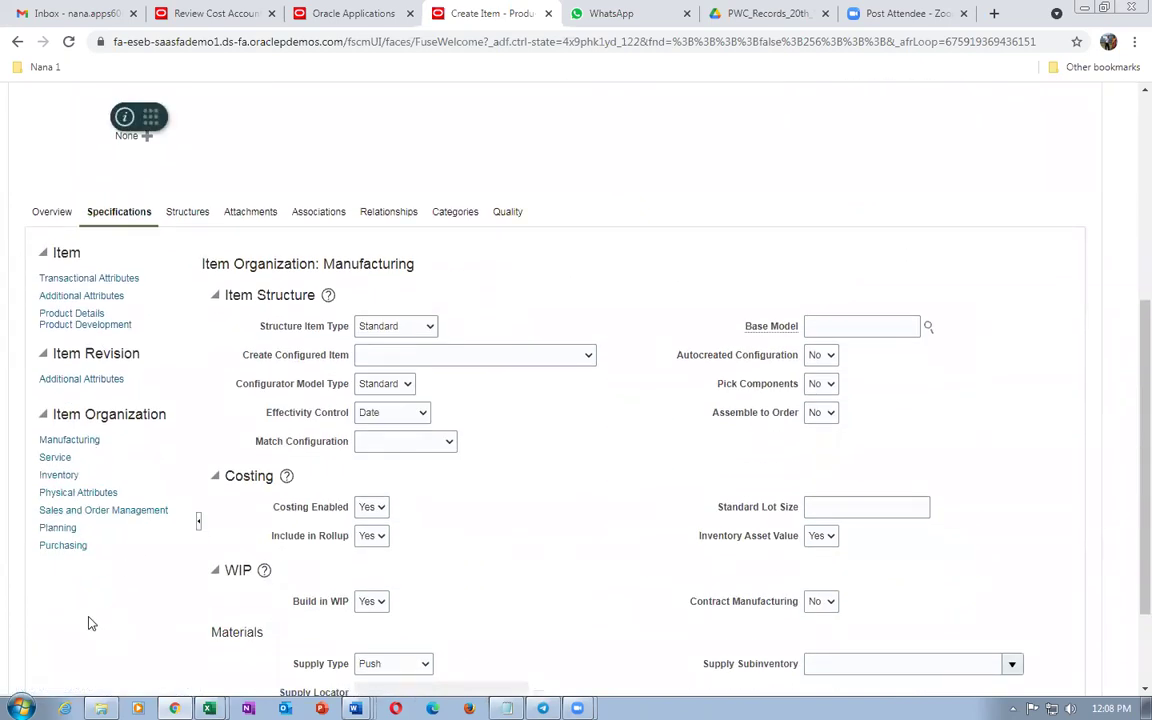
pyautogui.click(63, 545)
pyautogui.scroll(-2, 514, 522)
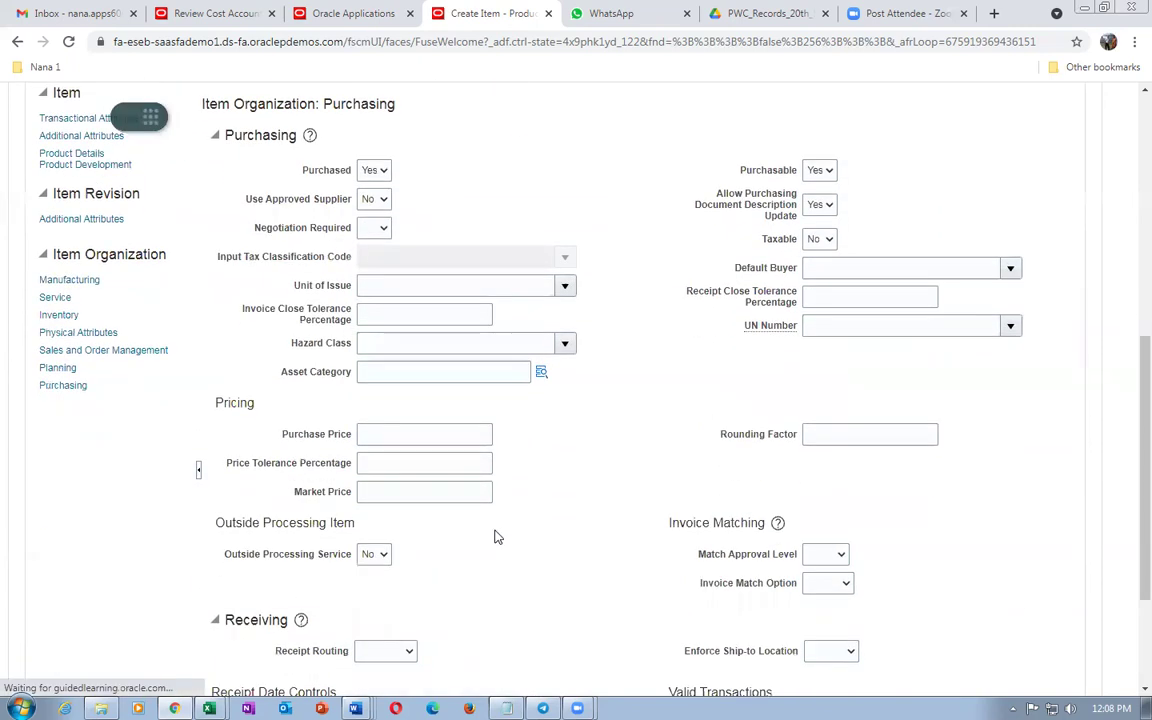
pyautogui.click(407, 436)
pyautogui.write('10')
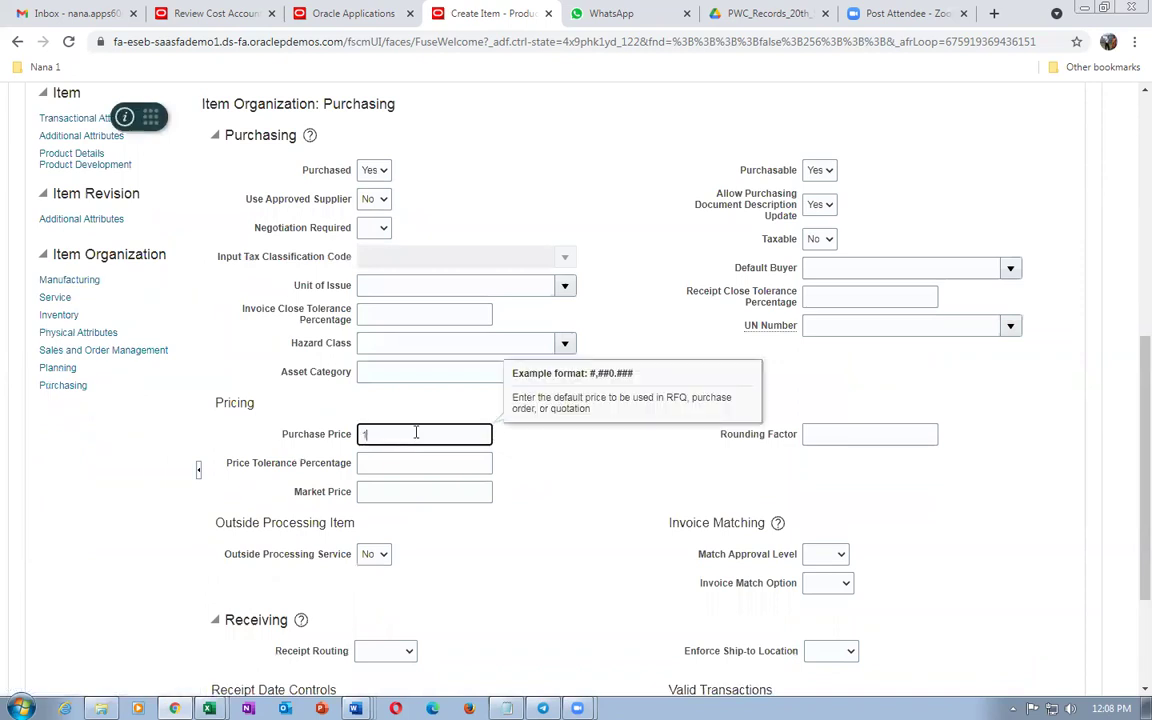
pyautogui.press('Tab')
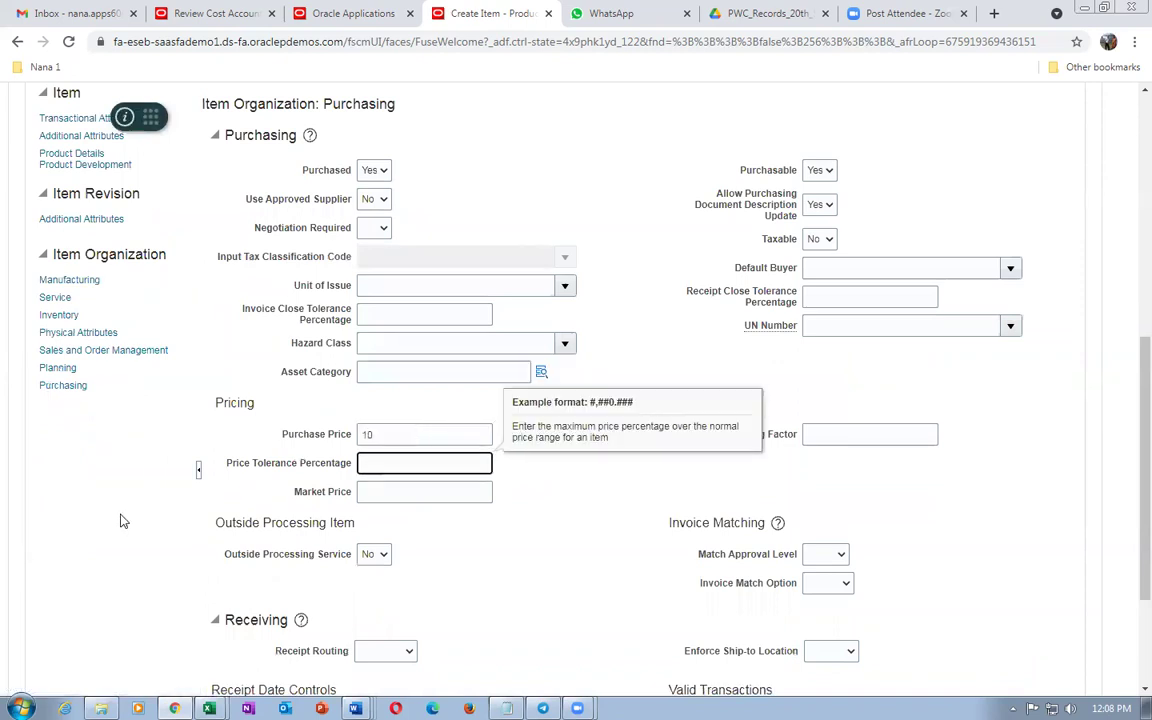
# Set the Consigned option under Supplier Managed in the item's Planning specifications.
pyautogui.click(50, 367)
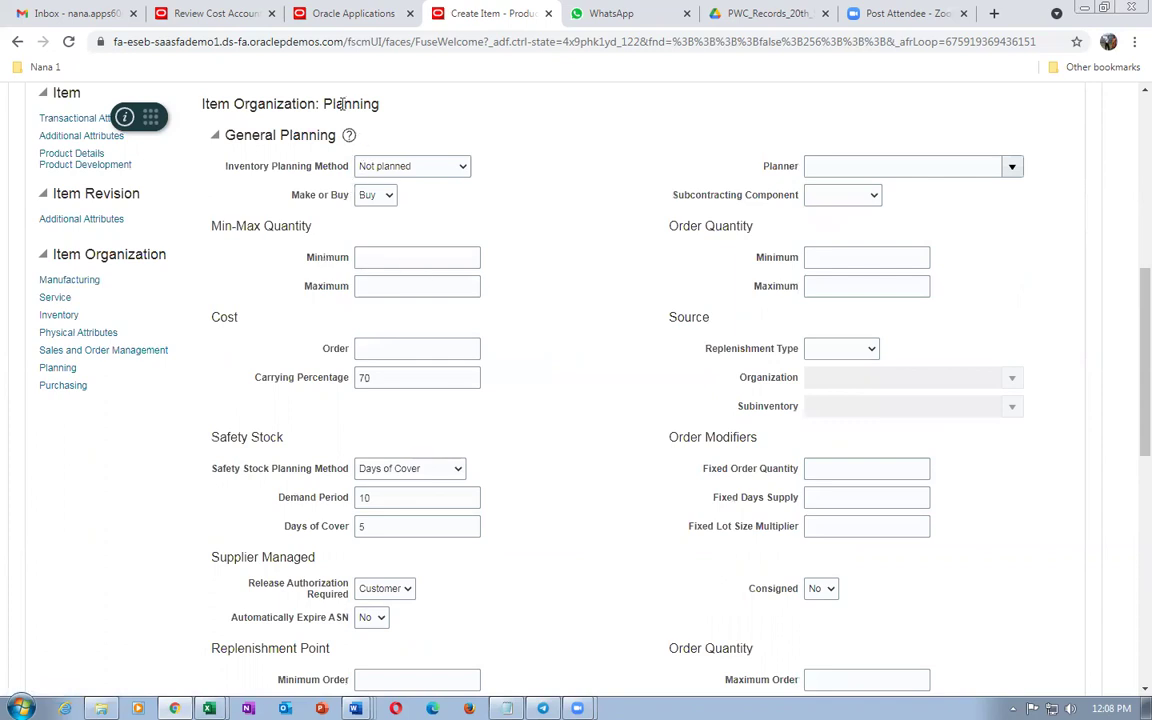
pyautogui.click(830, 593)
pyautogui.click(820, 617)
pyautogui.click(562, 593)
# Associate the item with organization 001 by searching for it and adding it to the item's organizations.
pyautogui.scroll(3, 558, 593)
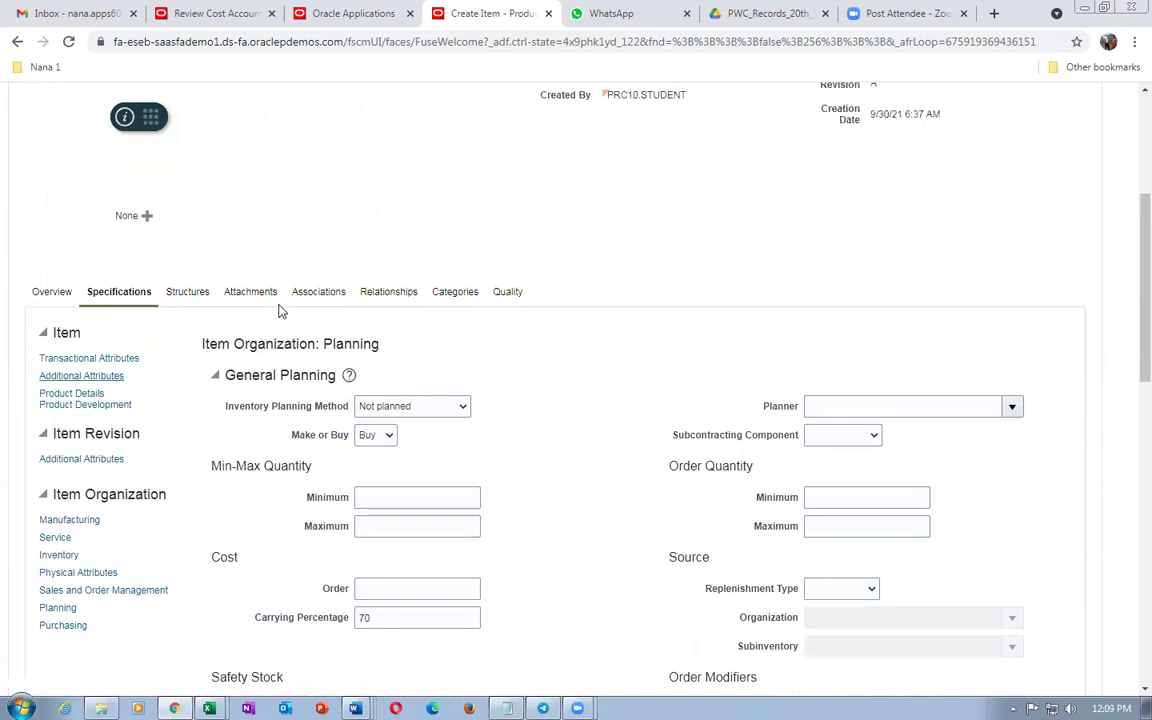
pyautogui.click(316, 292)
pyautogui.click(45, 536)
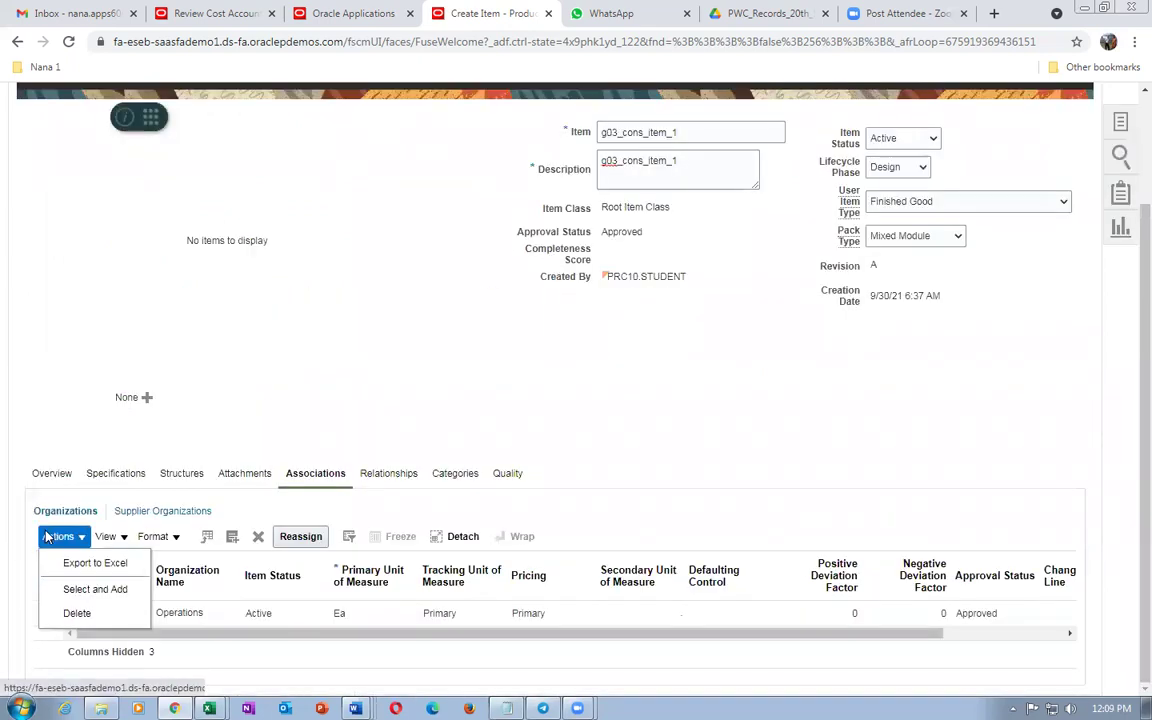
pyautogui.click(80, 589)
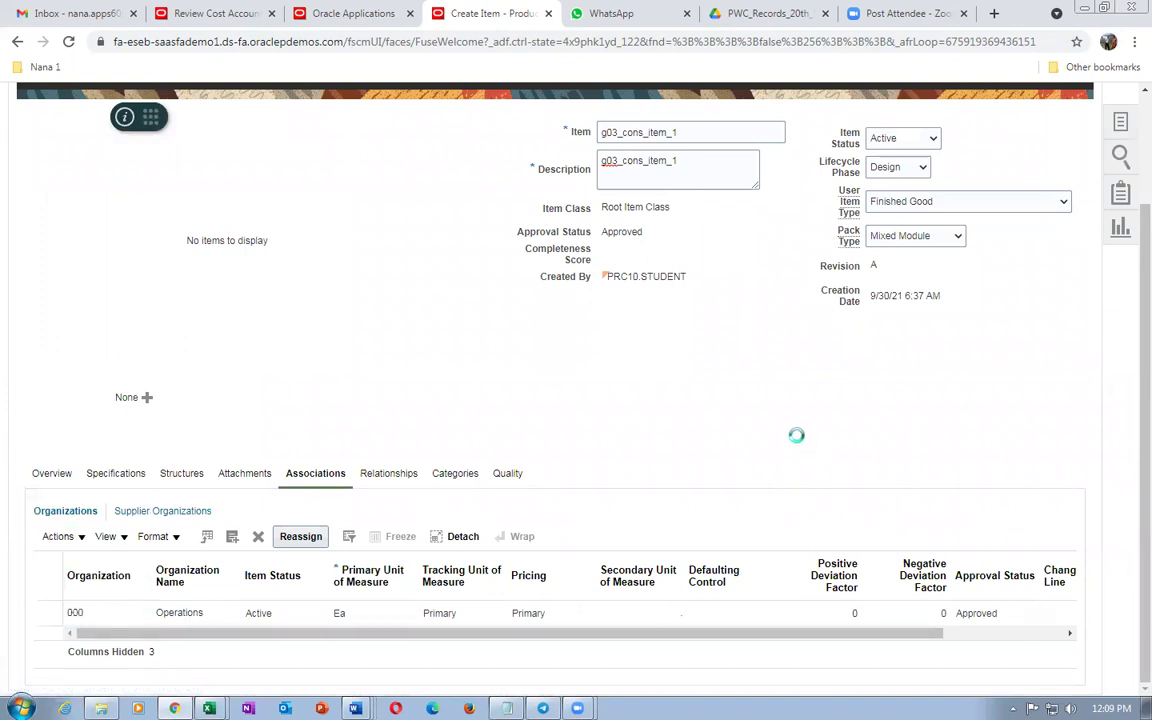
pyautogui.click(638, 360)
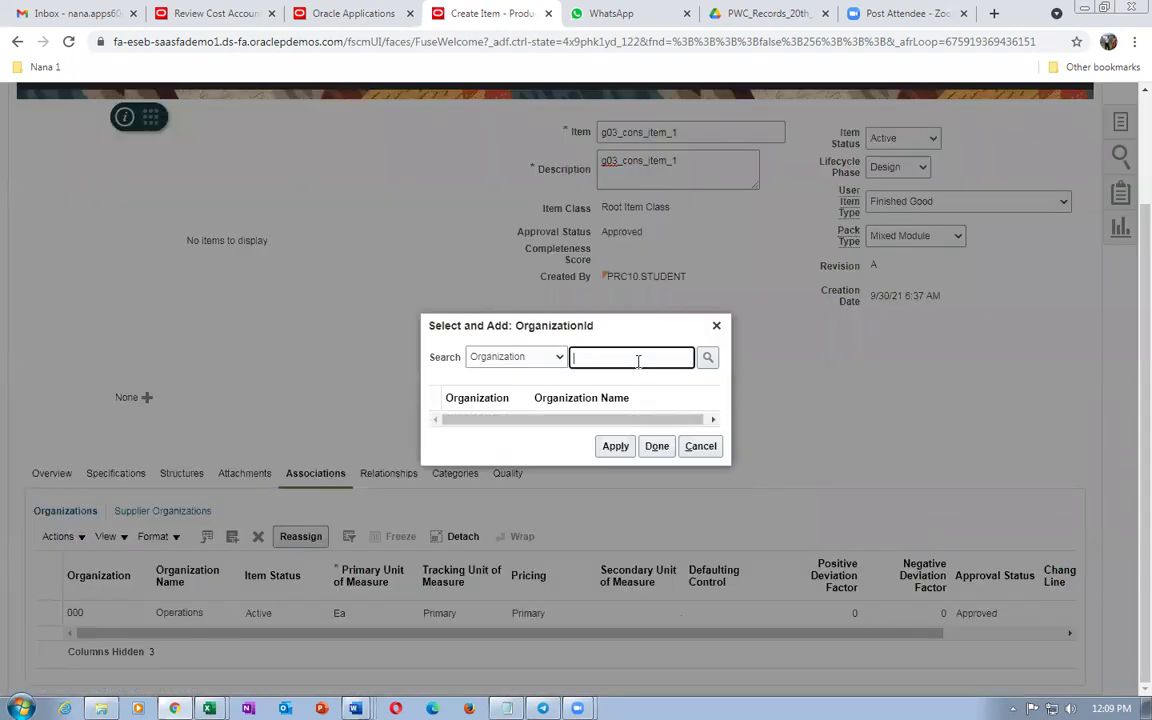
pyautogui.write('001')
pyautogui.press('Return')
pyautogui.click(437, 408)
pyautogui.click(612, 460)
pyautogui.click(655, 460)
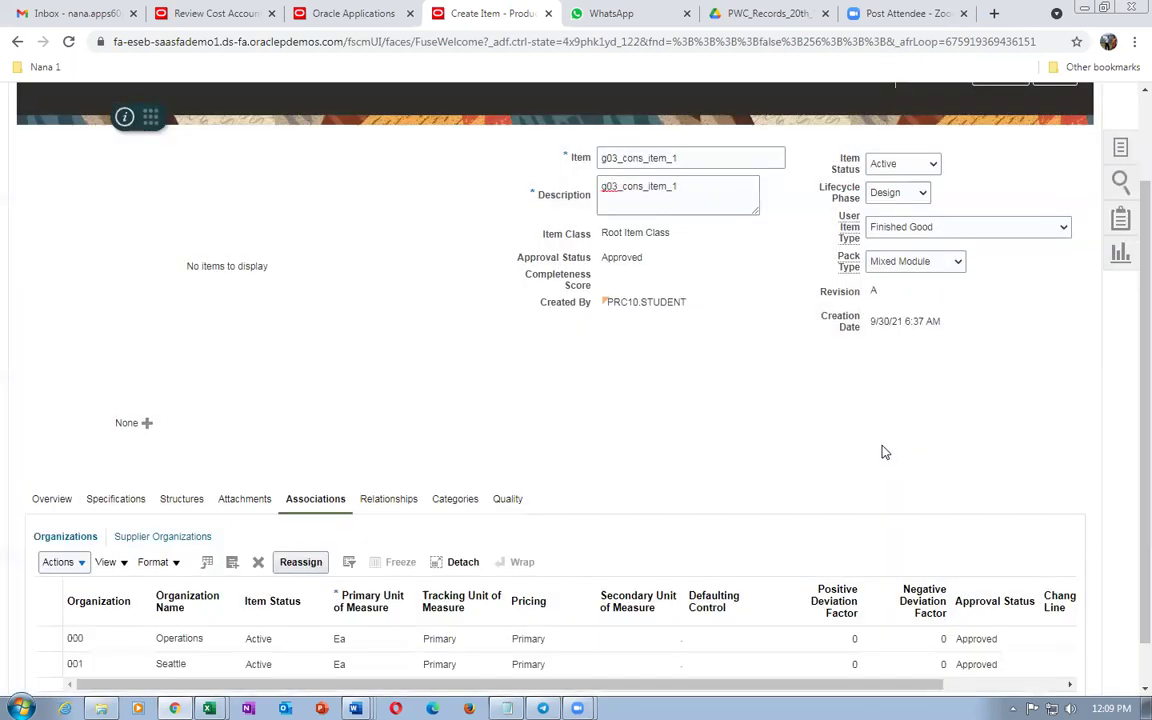
# Save the new item and close it.
pyautogui.scroll(-1, 884, 453)
pyautogui.scroll(3, 884, 453)
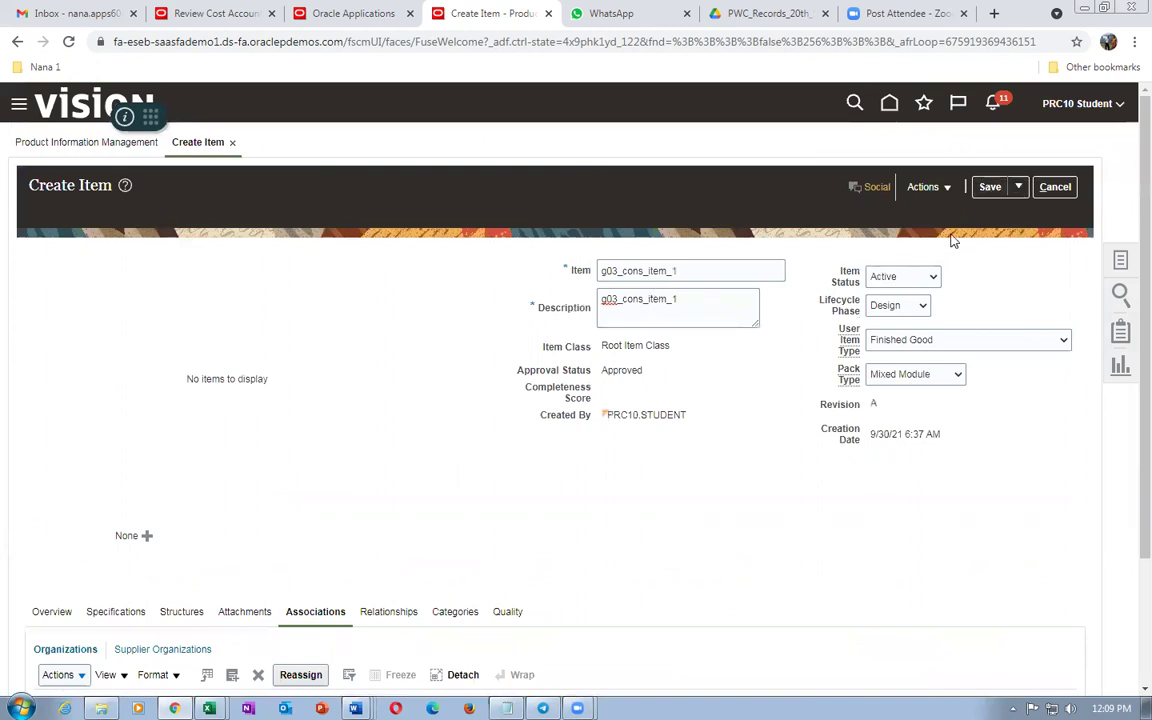
pyautogui.click(1018, 187)
pyautogui.click(1029, 214)
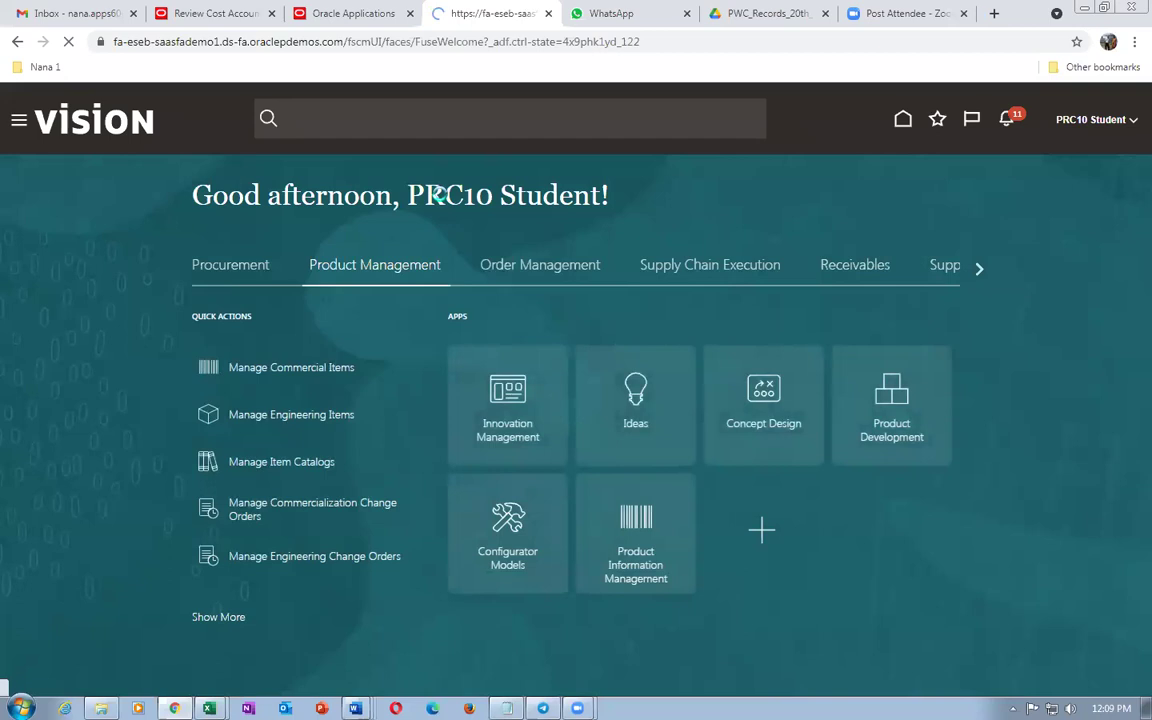
# Open the Suppliers work area in the Procurement group and show its list of tasks.
pyautogui.click(972, 270)
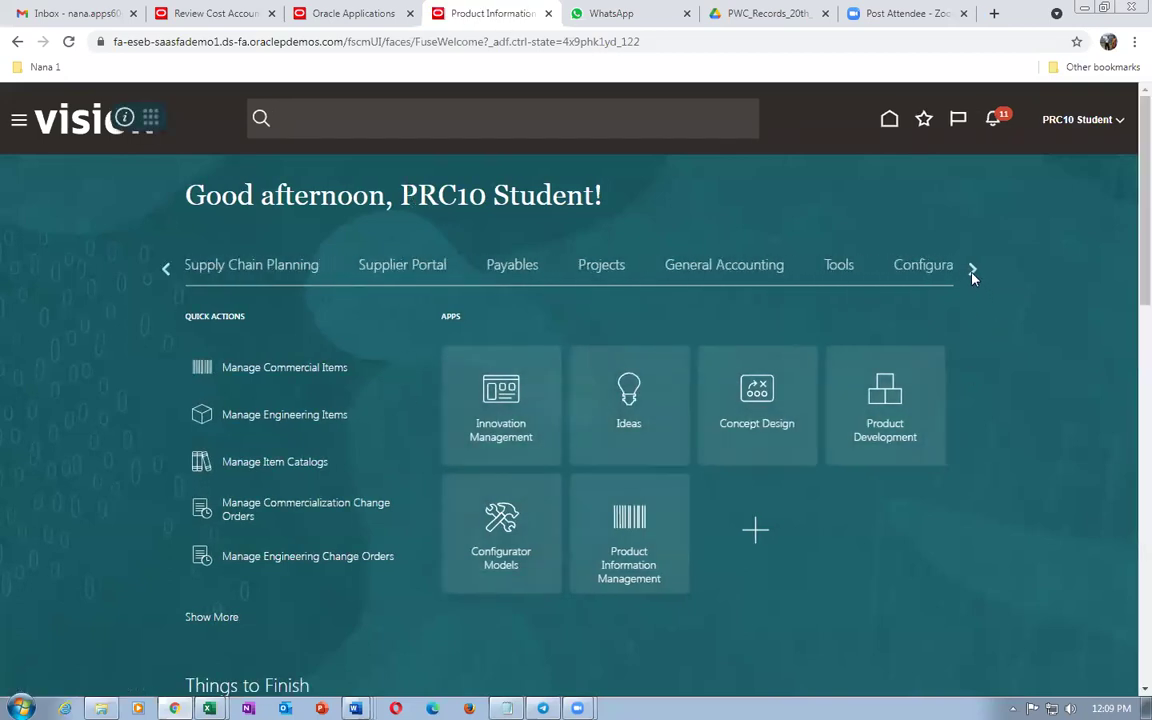
pyautogui.click(972, 272)
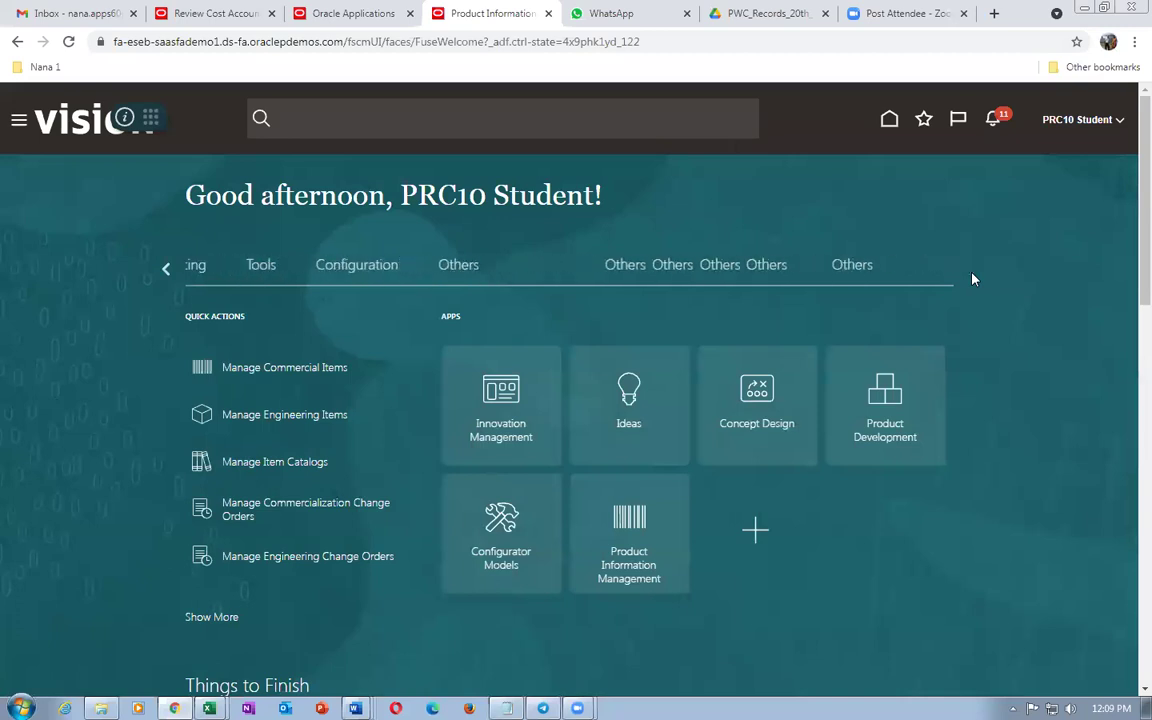
pyautogui.click(167, 270)
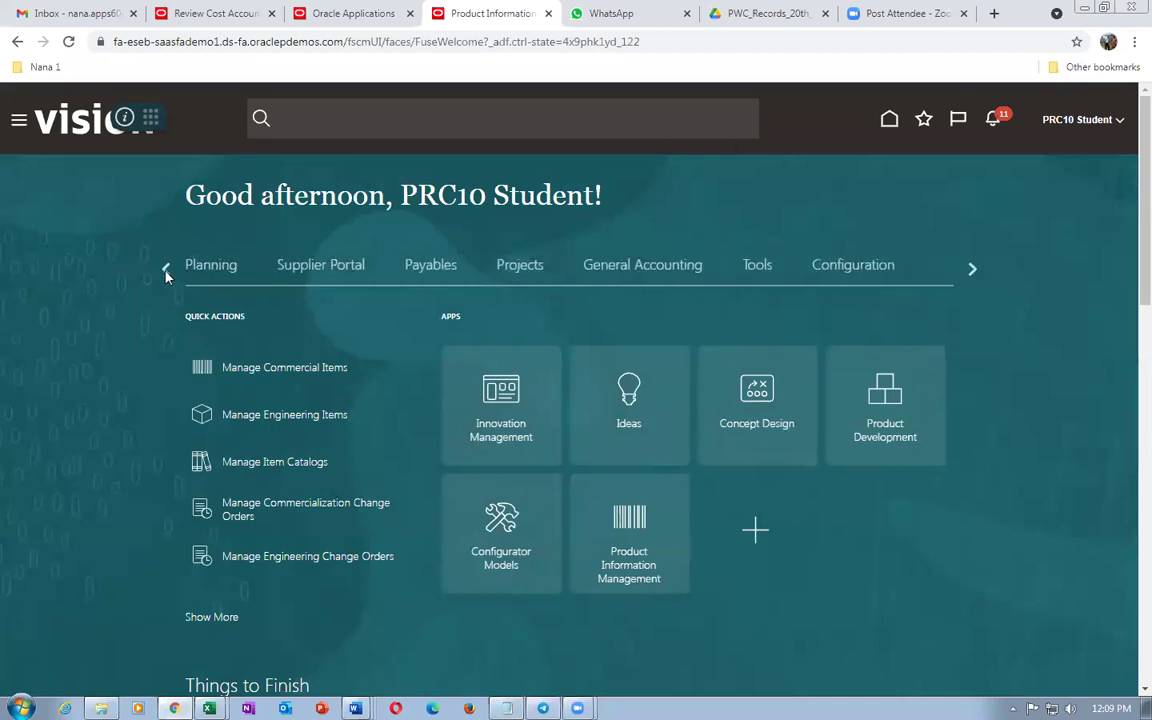
pyautogui.click(167, 276)
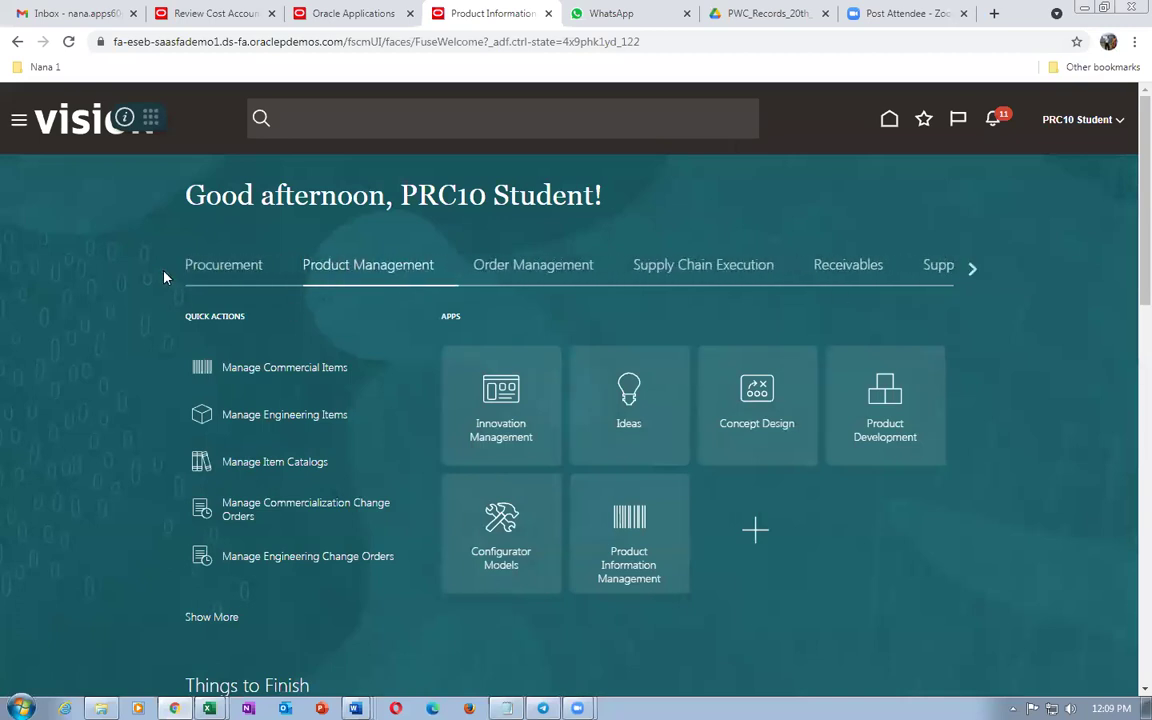
pyautogui.click(205, 266)
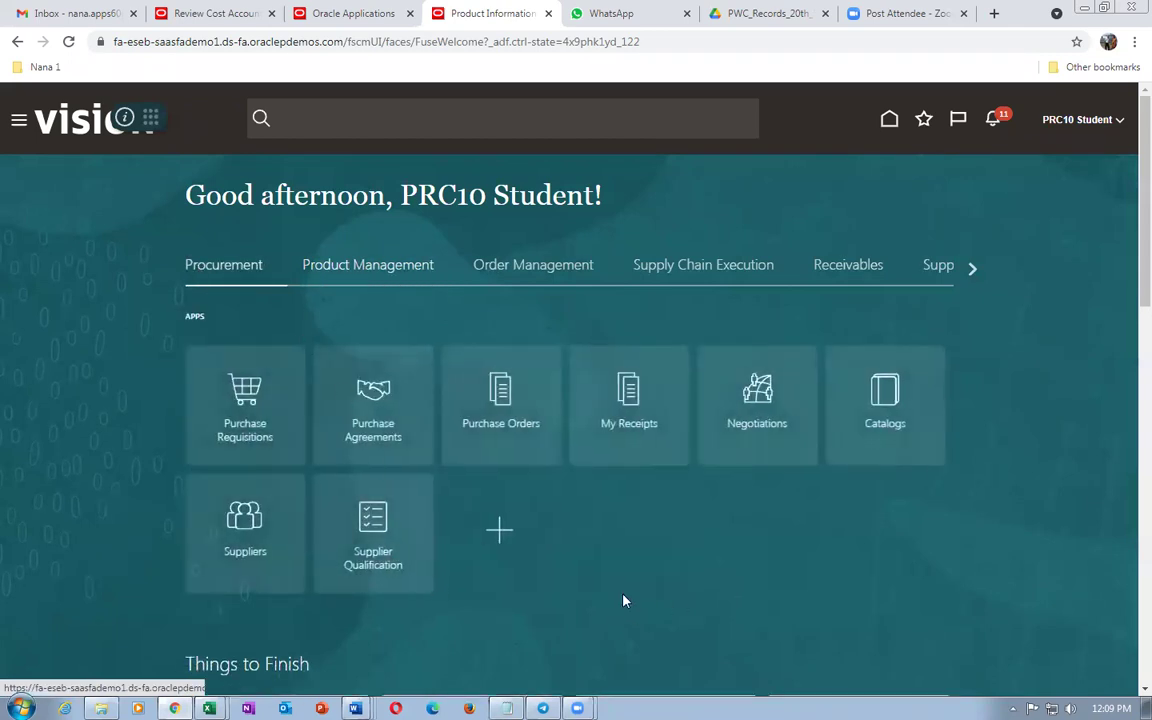
pyautogui.click(272, 542)
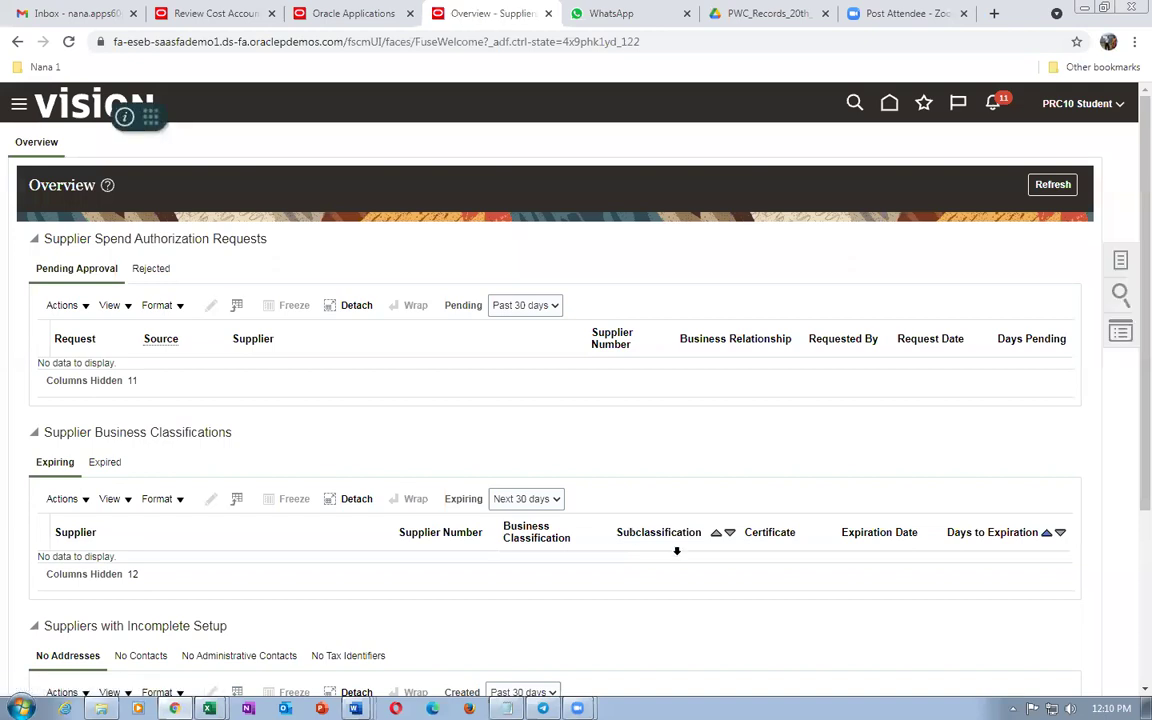
pyautogui.click(1121, 262)
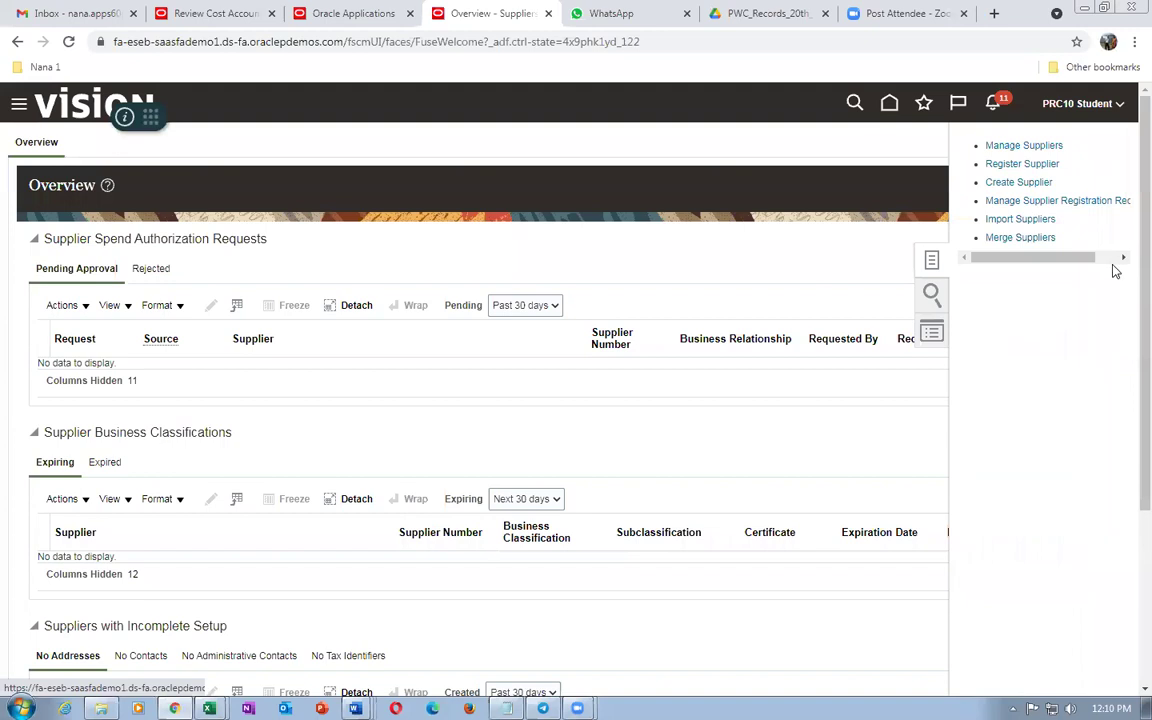
# Create the supplier g03_cons_sup_1 with the Spend Authorized business relationship and the Corporation tax organization type.
pyautogui.click(1017, 184)
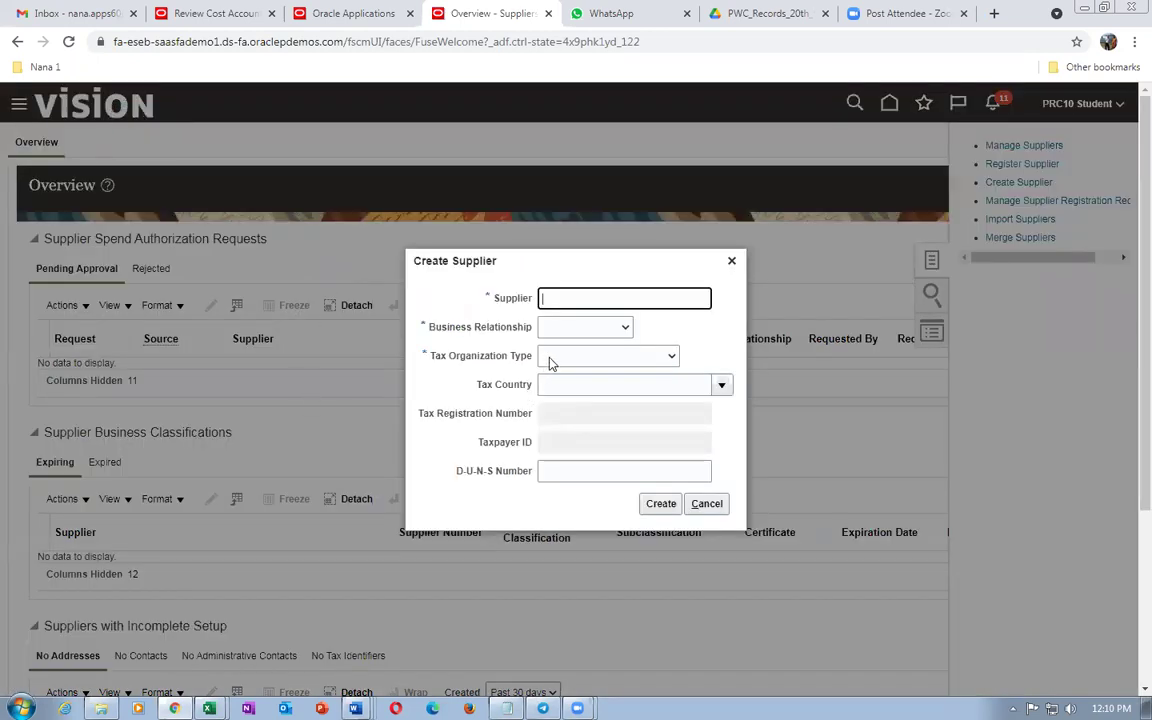
pyautogui.write('g03_cons_sup_1')
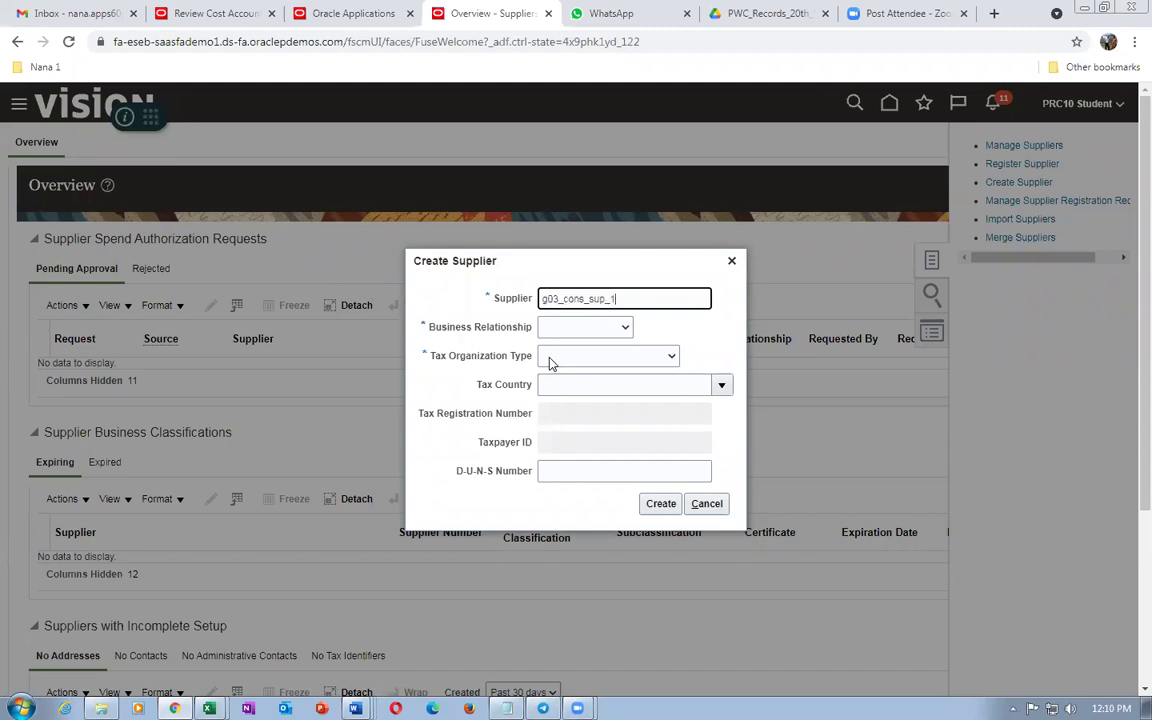
pyautogui.click(571, 328)
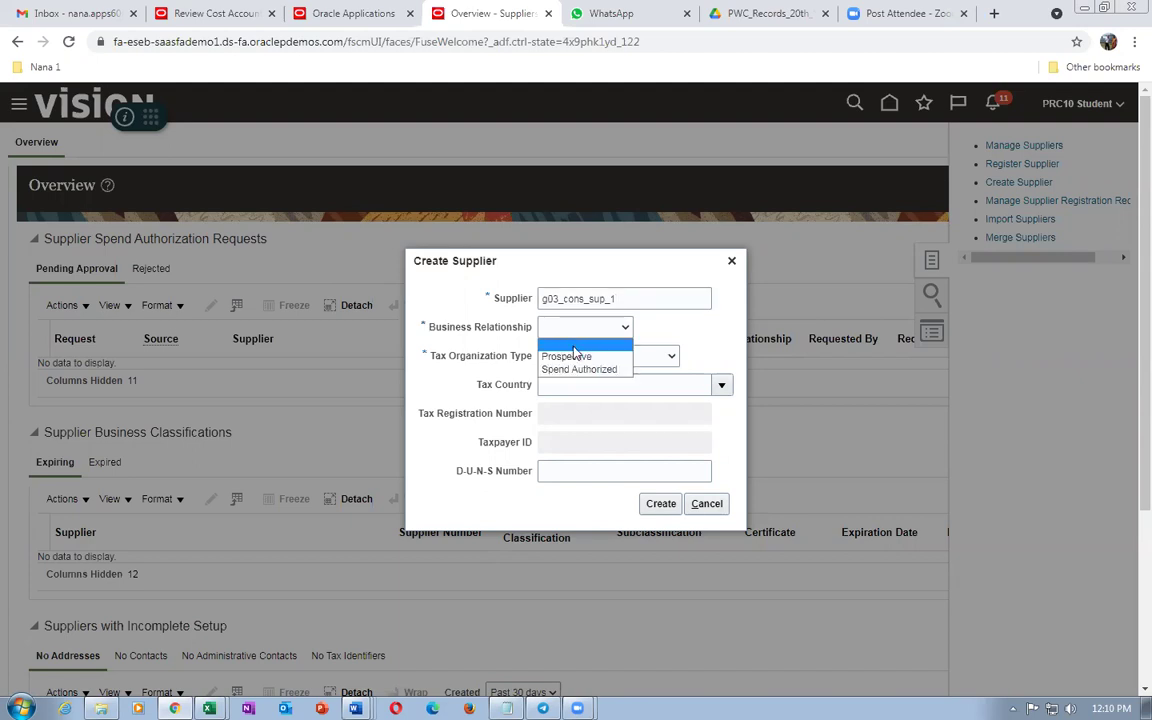
pyautogui.click(579, 371)
pyautogui.click(580, 360)
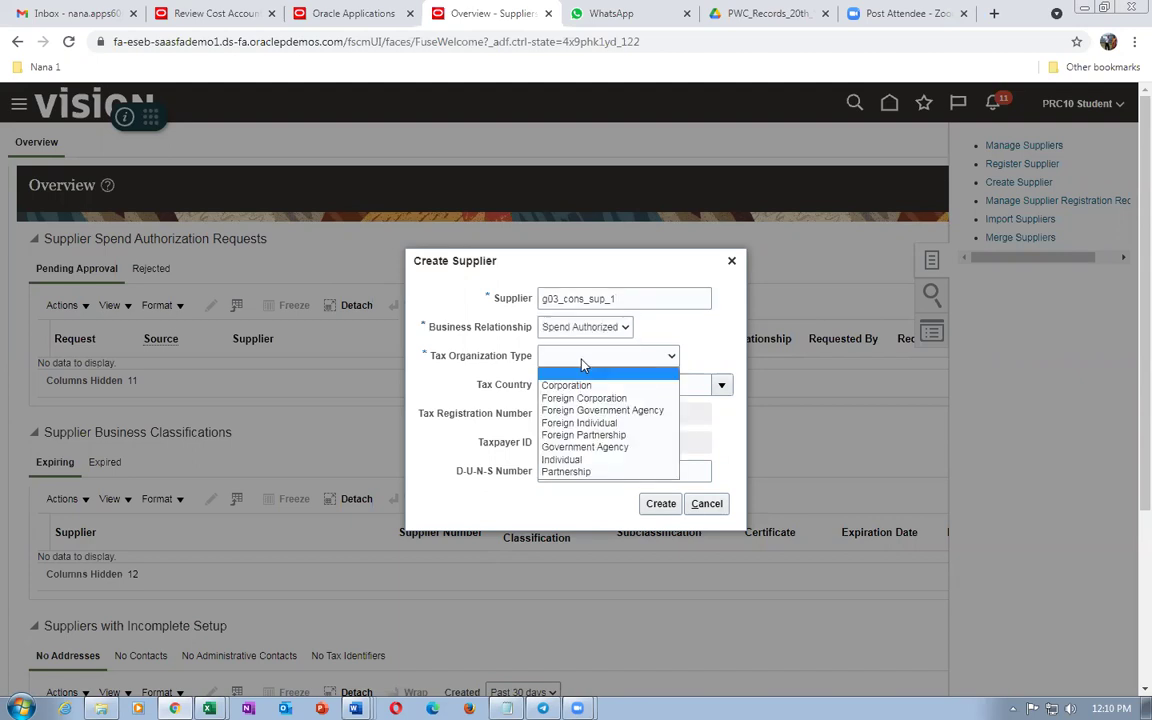
pyautogui.click(566, 385)
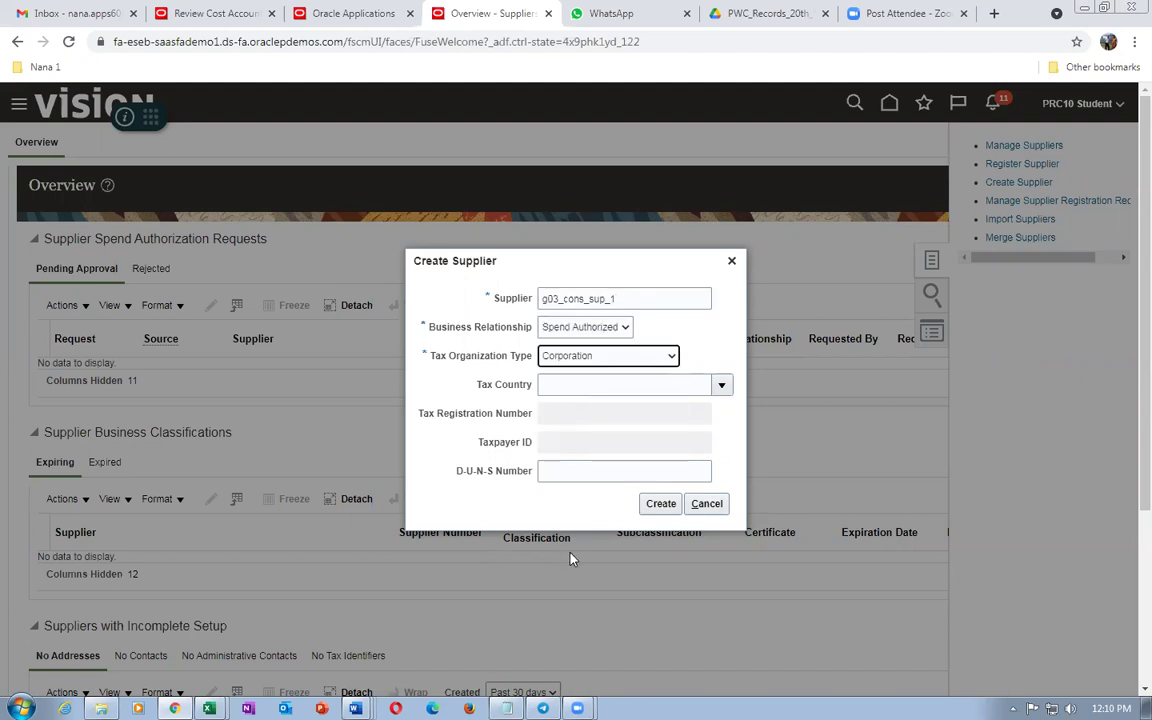
pyautogui.click(661, 505)
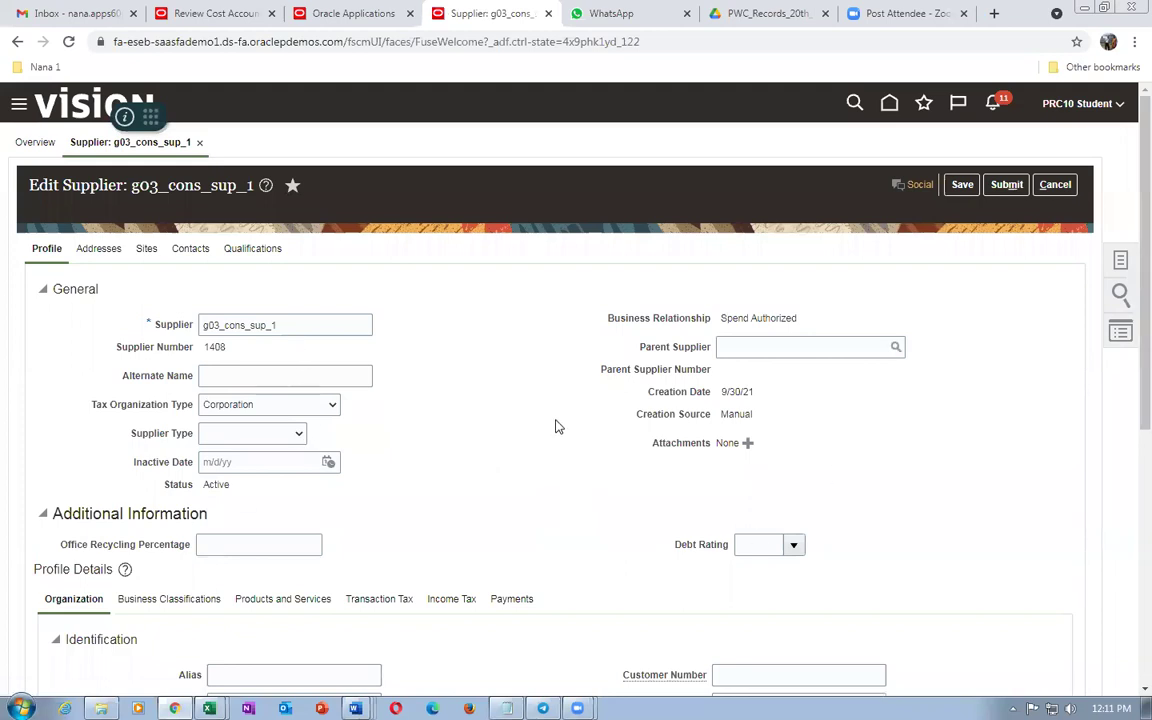
# Make Check the default payment method in the supplier's profile details and save the supplier.
pyautogui.scroll(-3, 557, 427)
pyautogui.click(512, 439)
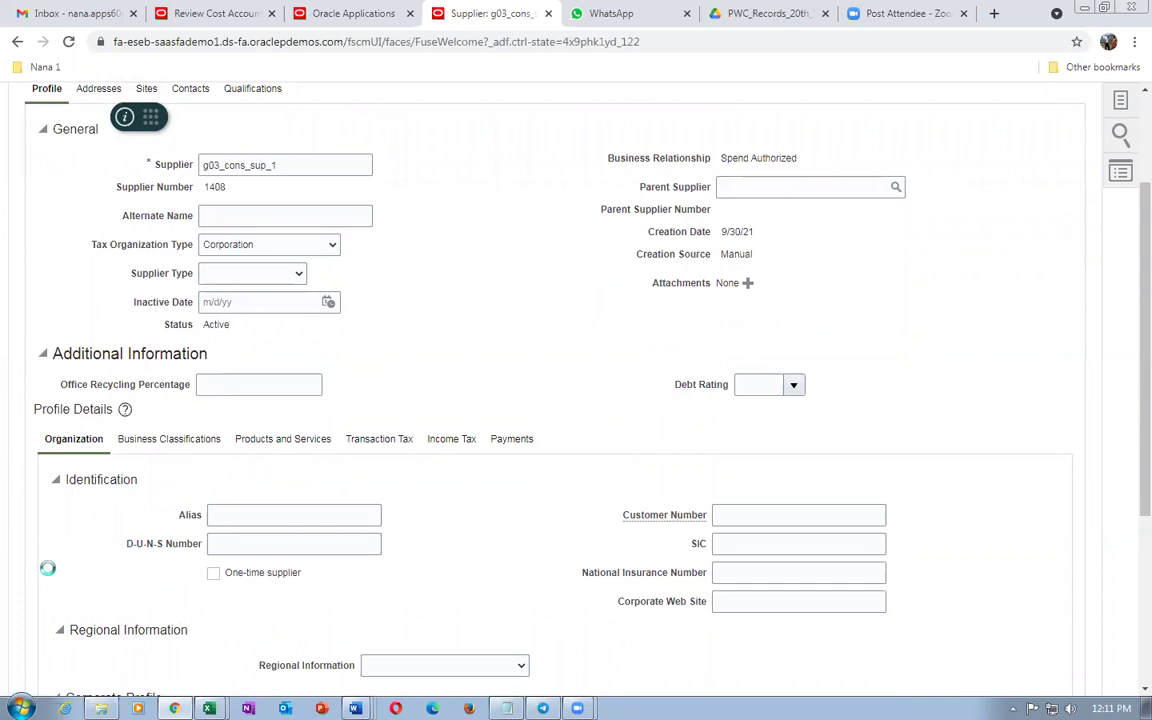
pyautogui.scroll(-2, 50, 600)
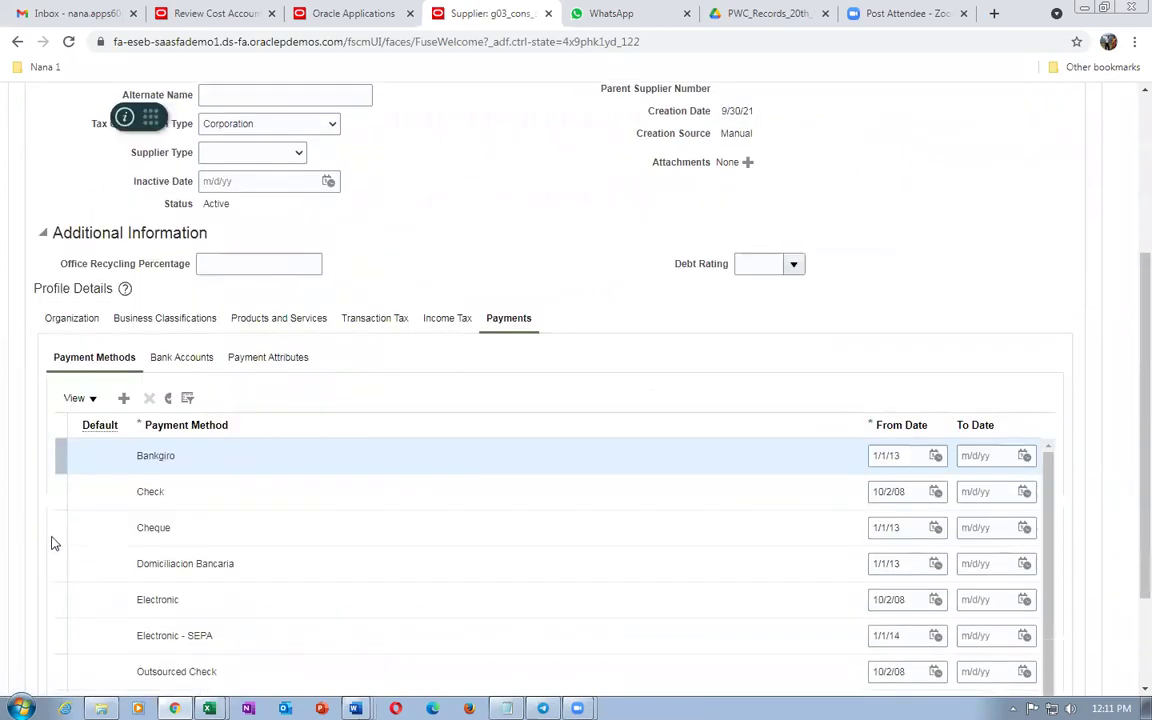
pyautogui.click(62, 494)
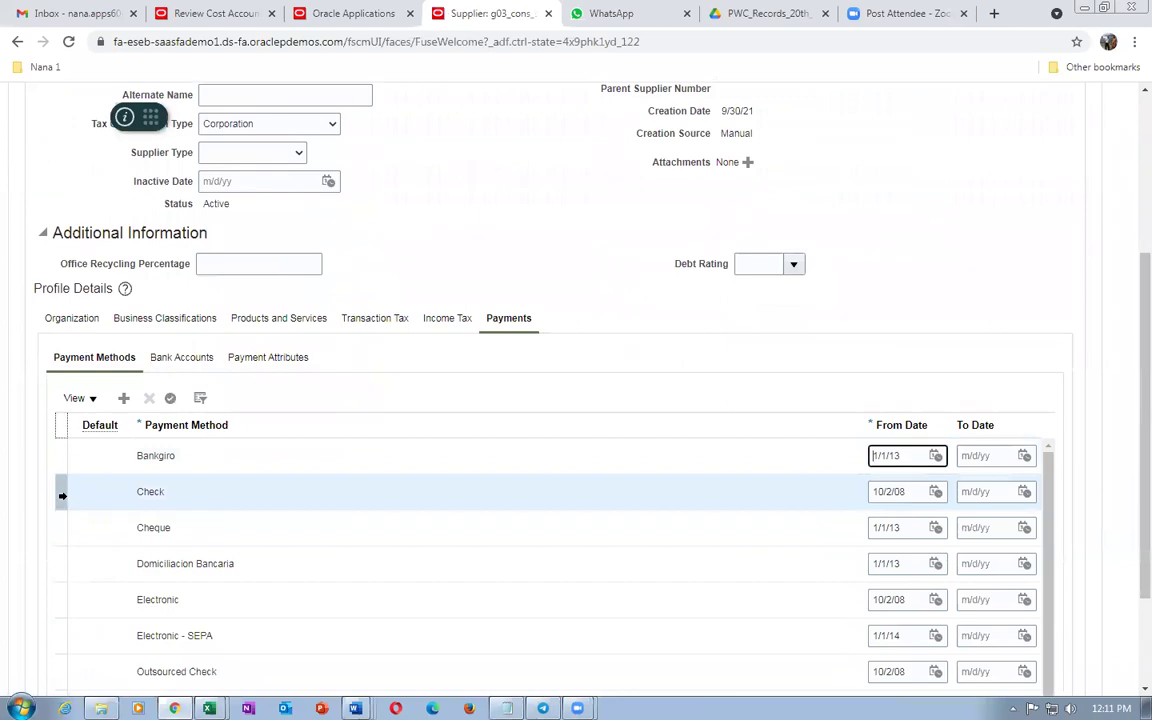
pyautogui.click(168, 397)
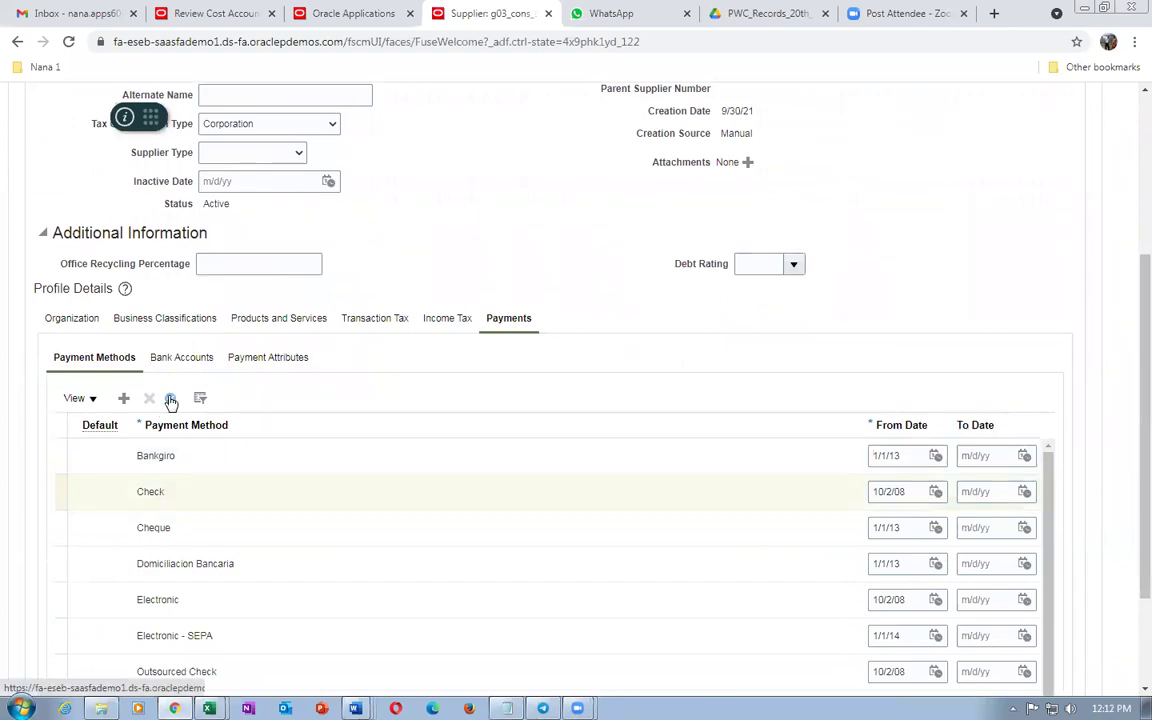
pyautogui.scroll(3, 470, 399)
pyautogui.click(961, 144)
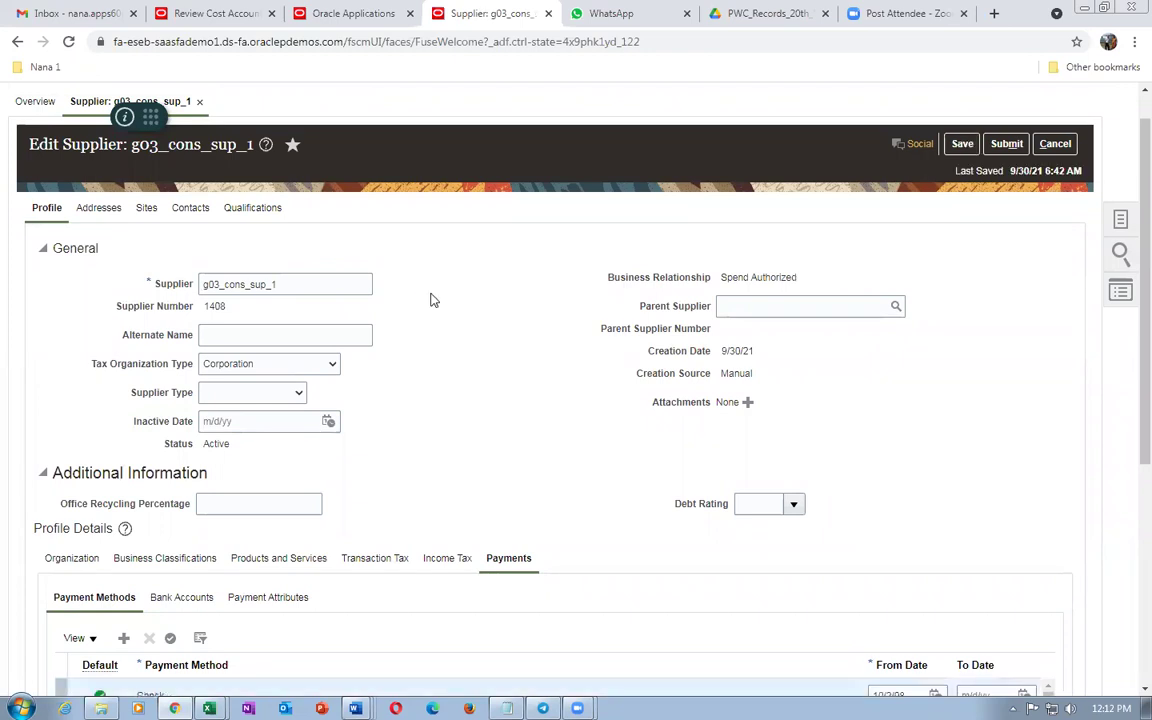
# Start a new supplier address named "g03 addr name" with United States as its country.
pyautogui.click(97, 208)
pyautogui.click(207, 289)
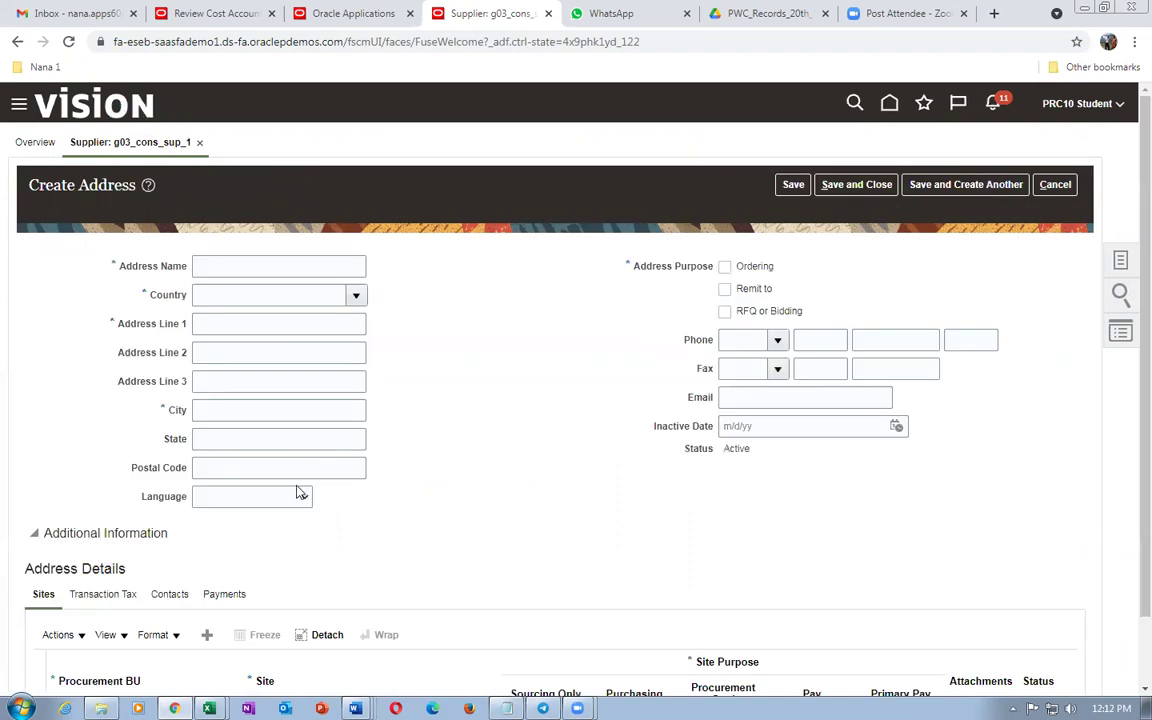
pyautogui.click(237, 267)
pyautogui.write('g03 addr name')
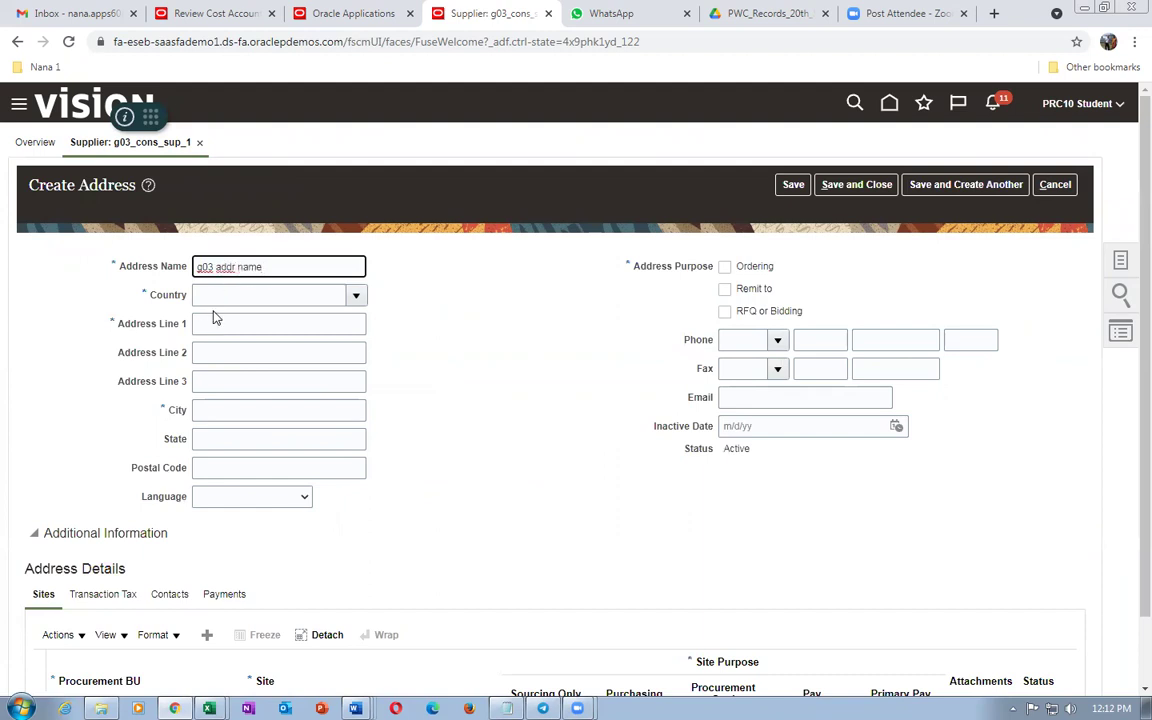
pyautogui.click(217, 297)
pyautogui.write('unites')
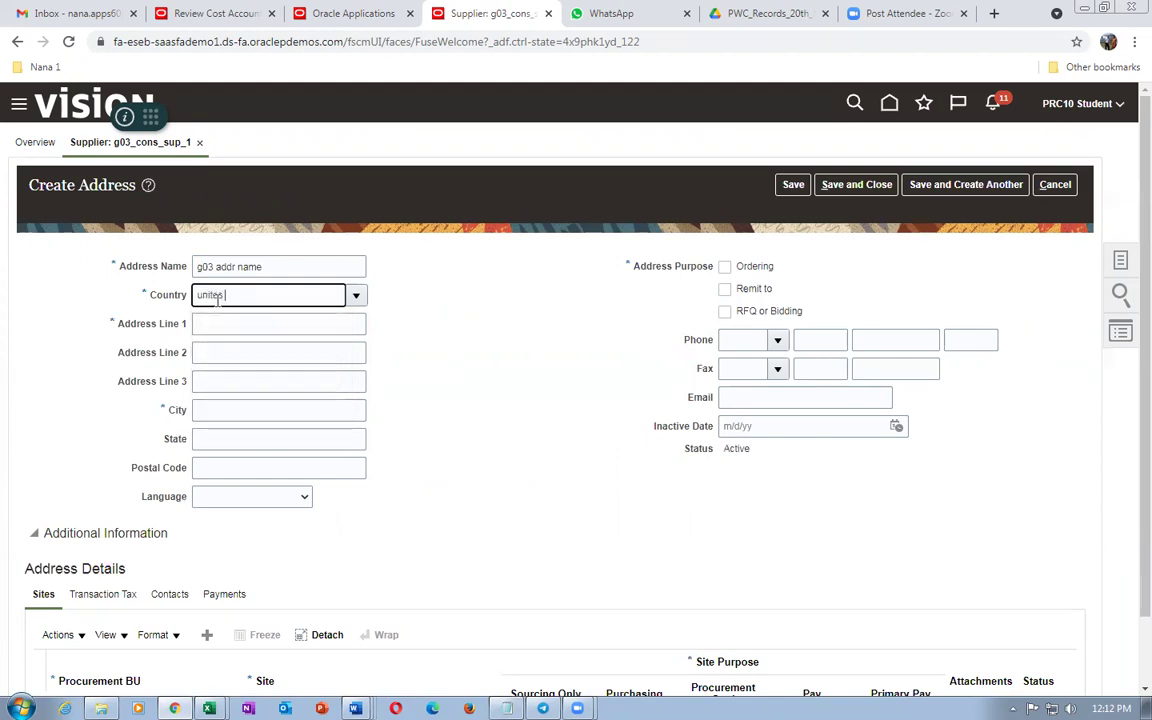
pyautogui.press('BackSpace')
pyautogui.write('d')
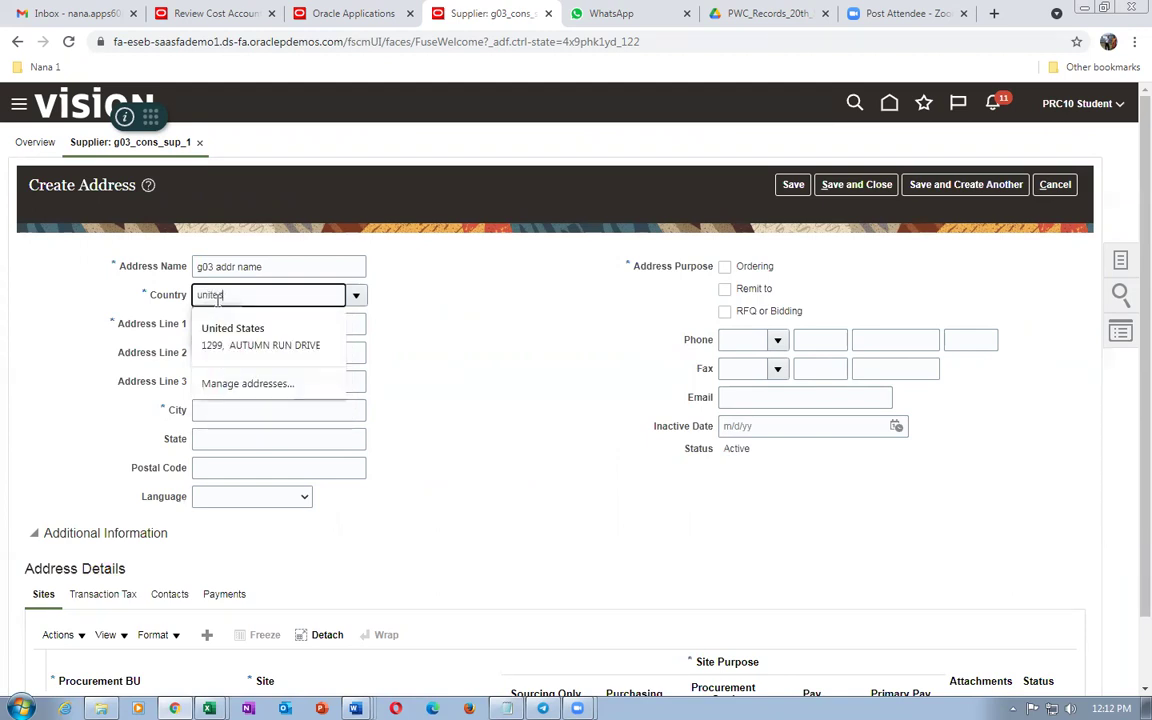
pyautogui.write(' sta')
pyautogui.press('Tab')
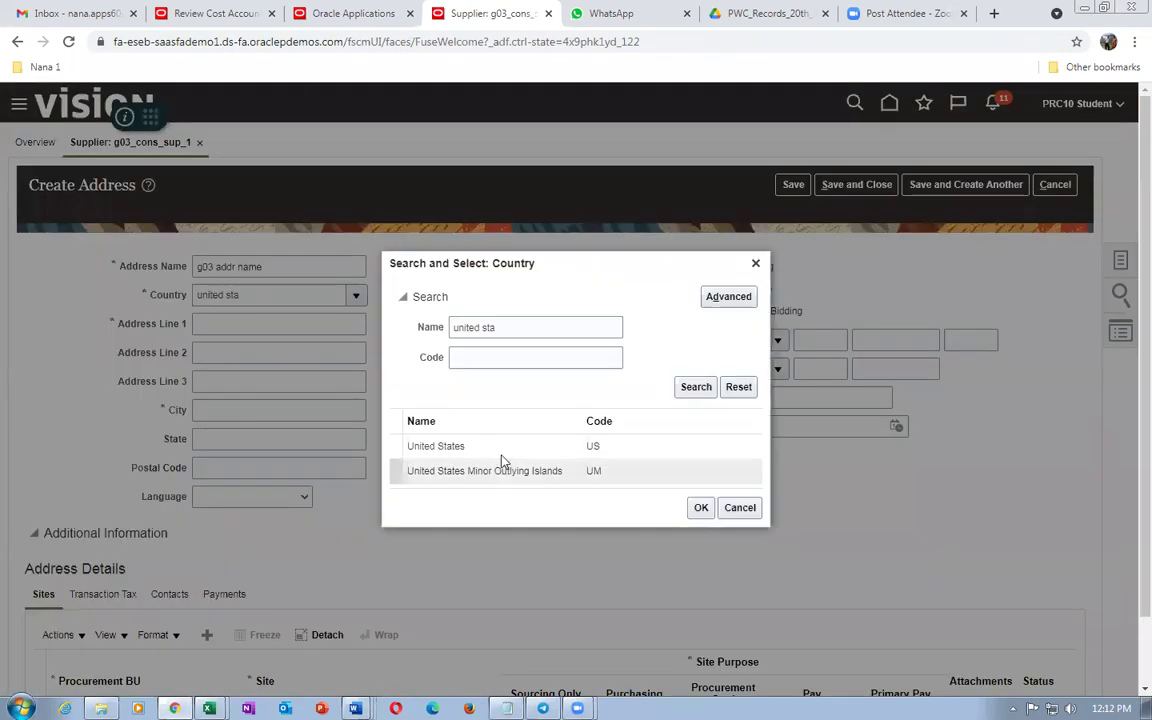
pyautogui.click(500, 452)
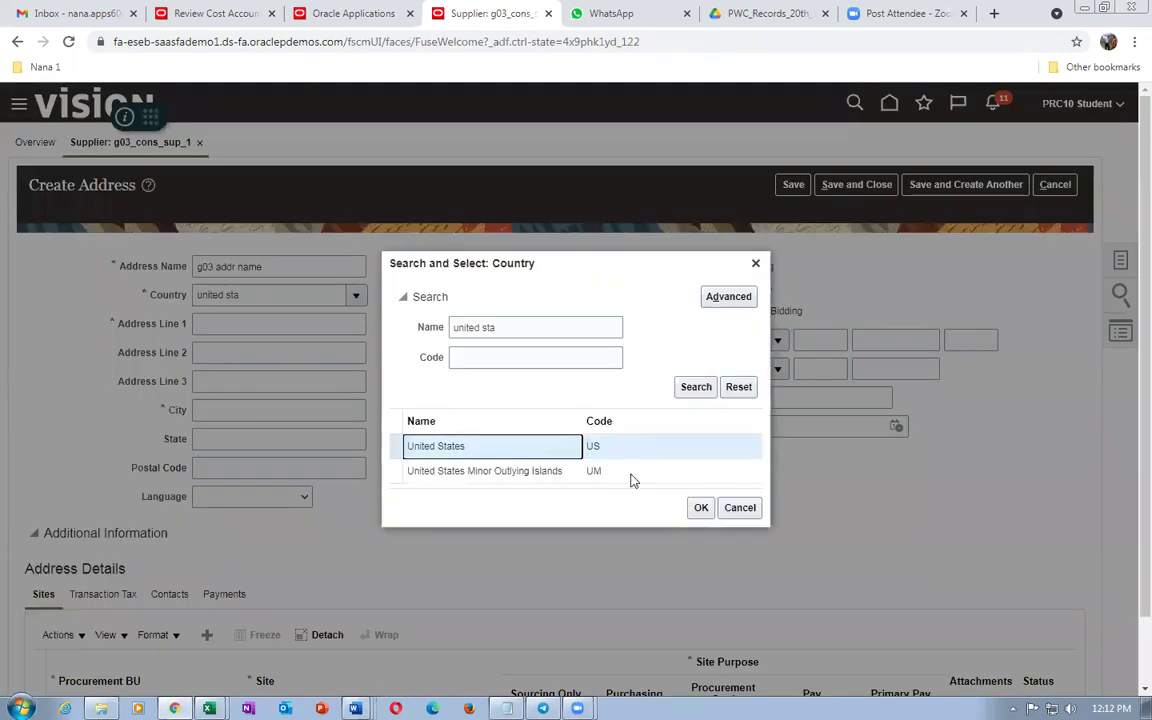
pyautogui.click(702, 508)
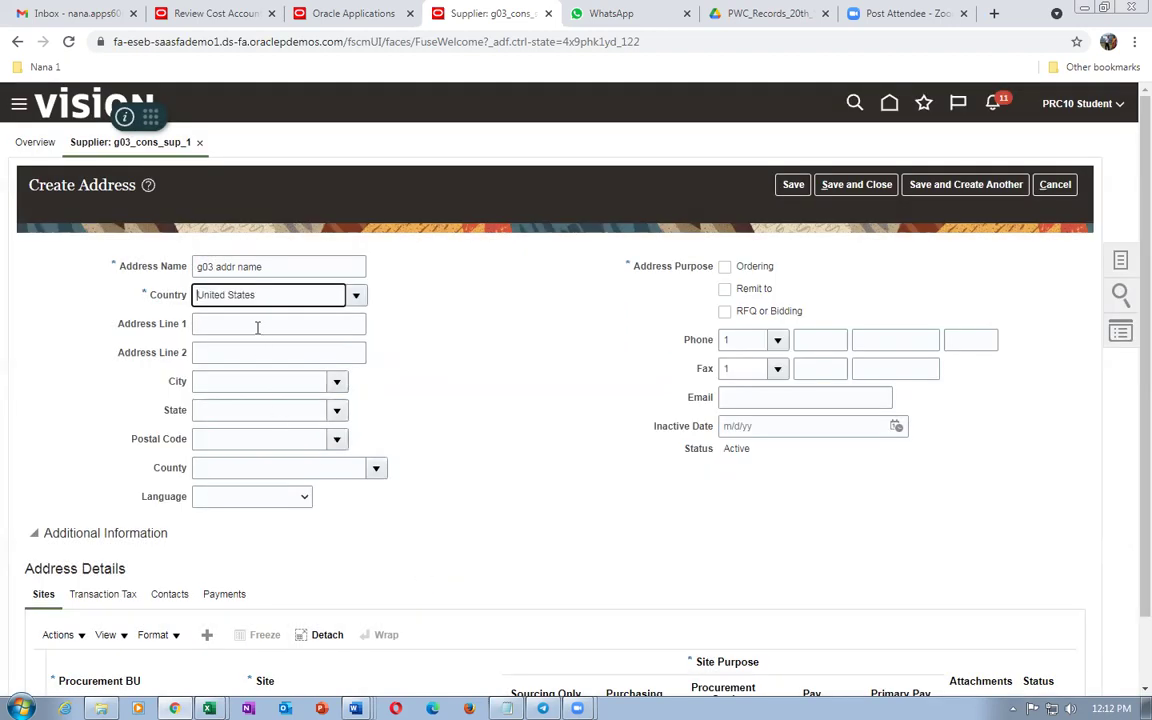
# Fill in the new address's first address line and postal code, and choose the matching city, state and county.
pyautogui.click(257, 326)
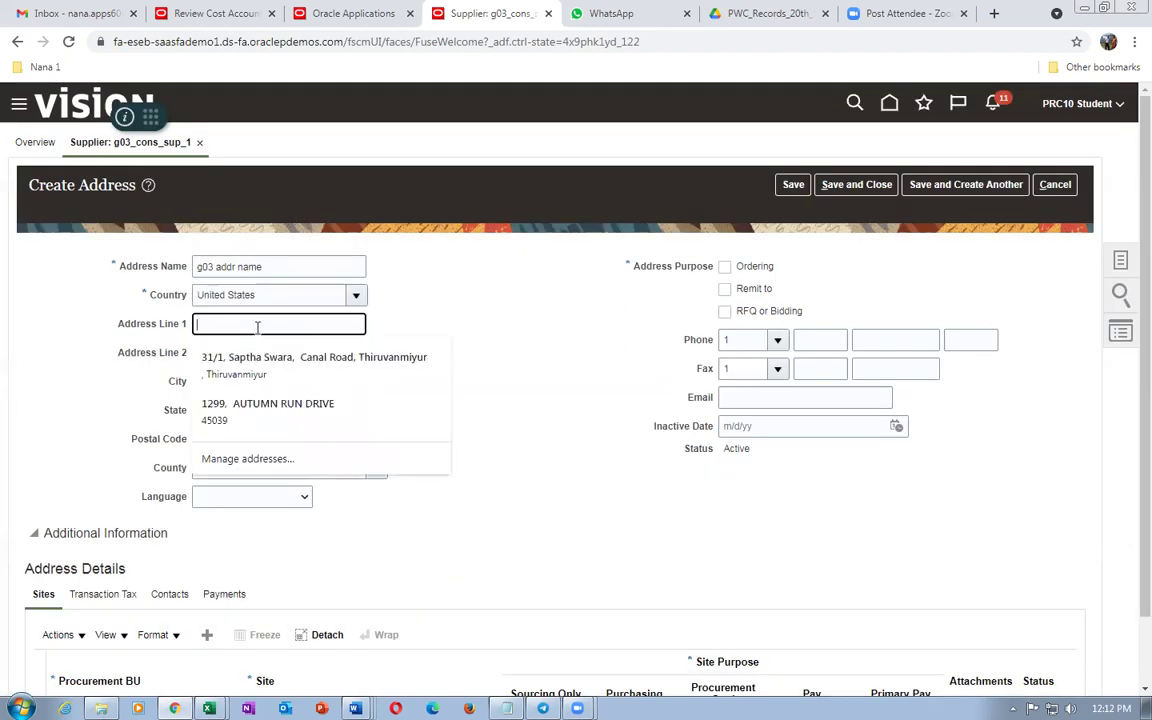
pyautogui.write('g03 ')
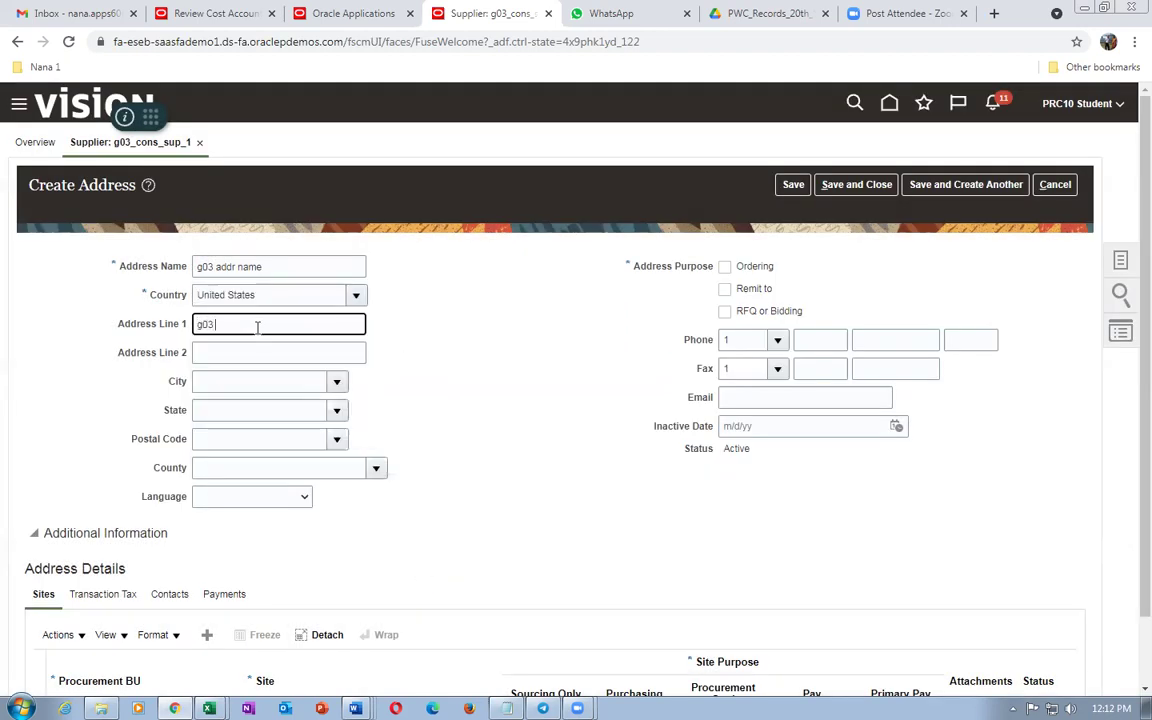
pyautogui.write('addr line')
pyautogui.press('Tab')
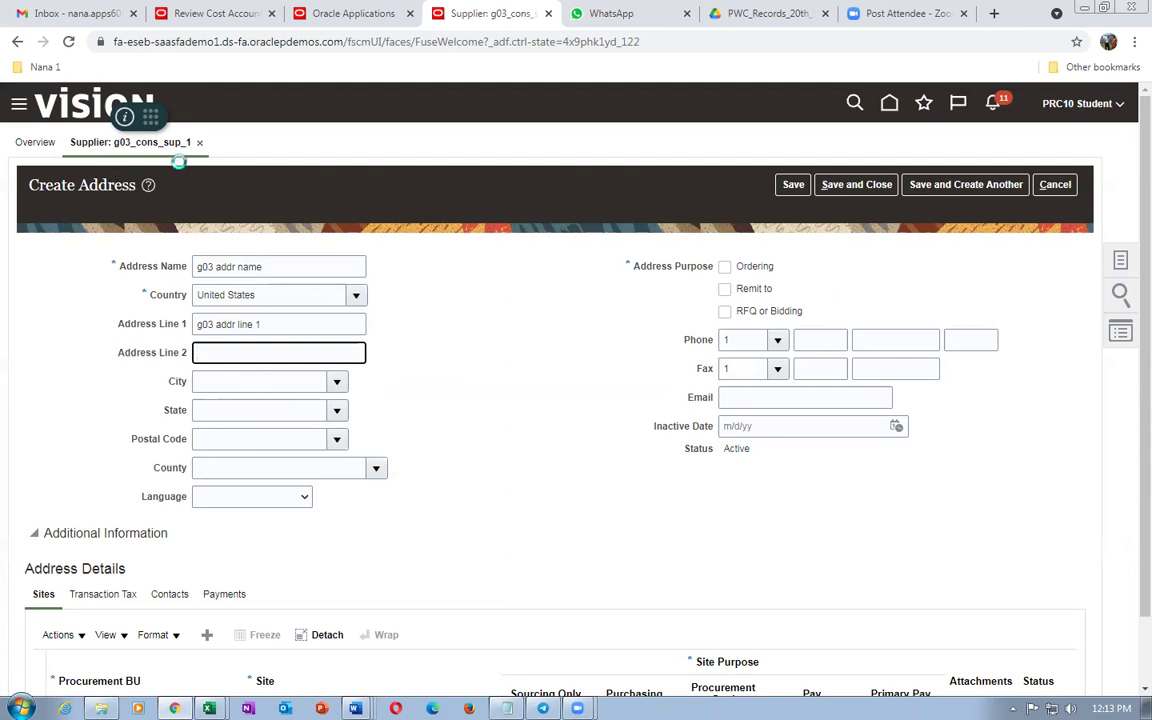
pyautogui.click(240, 438)
pyautogui.write('10020')
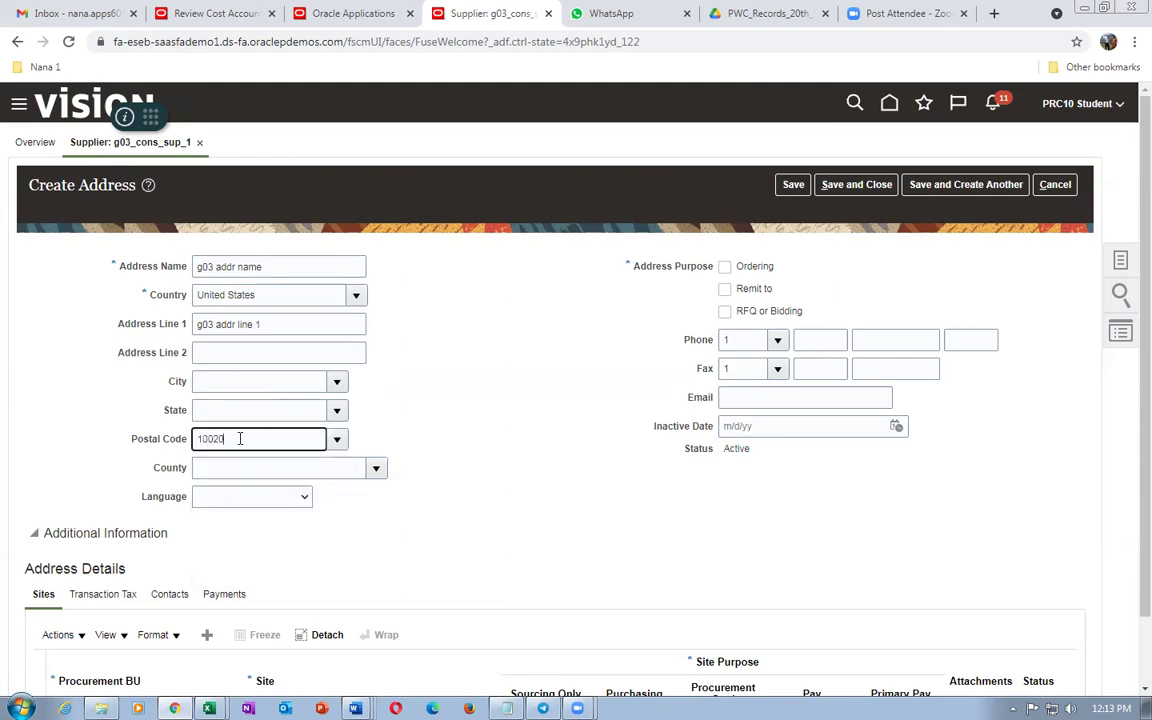
pyautogui.press('Tab')
pyautogui.click(517, 455)
pyautogui.click(648, 547)
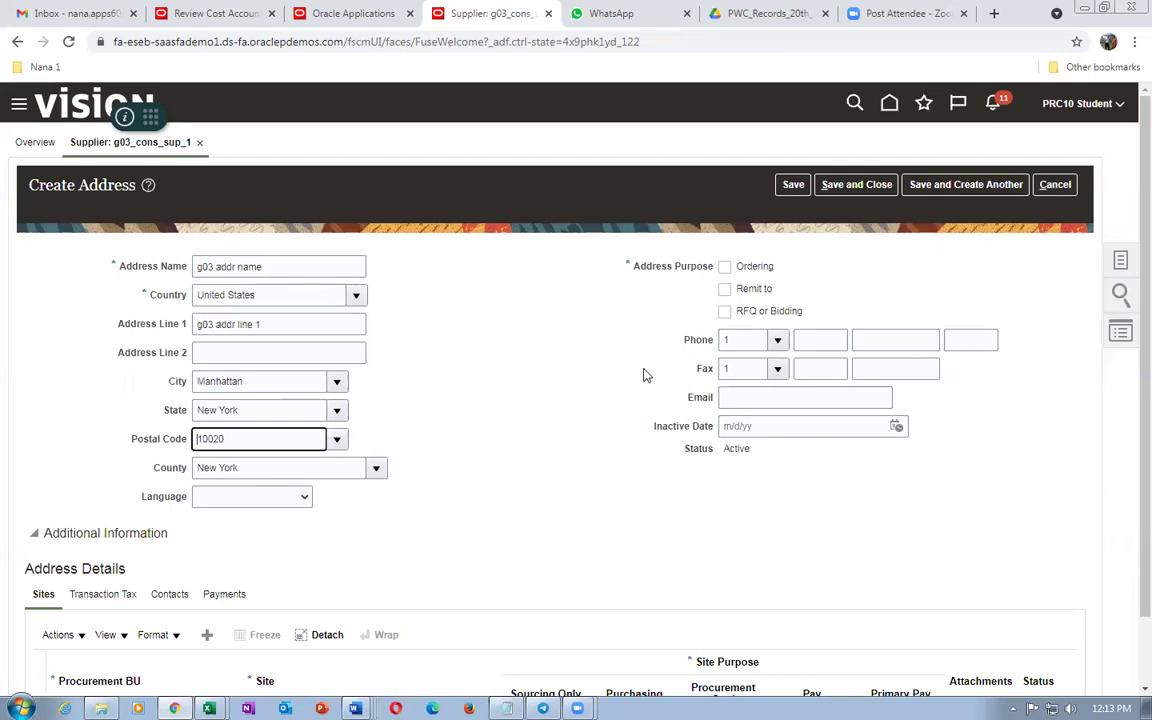
# Assign the Ordering and Remit to purposes to the address and make Check its default payment method.
pyautogui.click(725, 267)
pyautogui.click(725, 289)
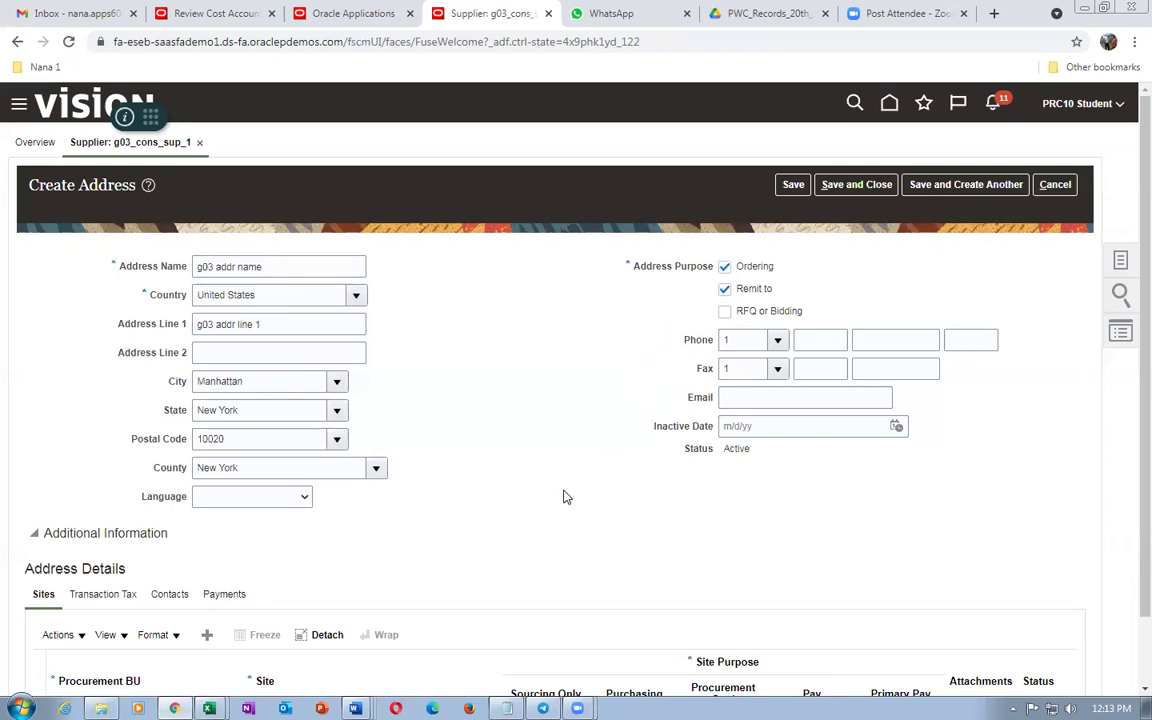
pyautogui.scroll(-2, 555, 493)
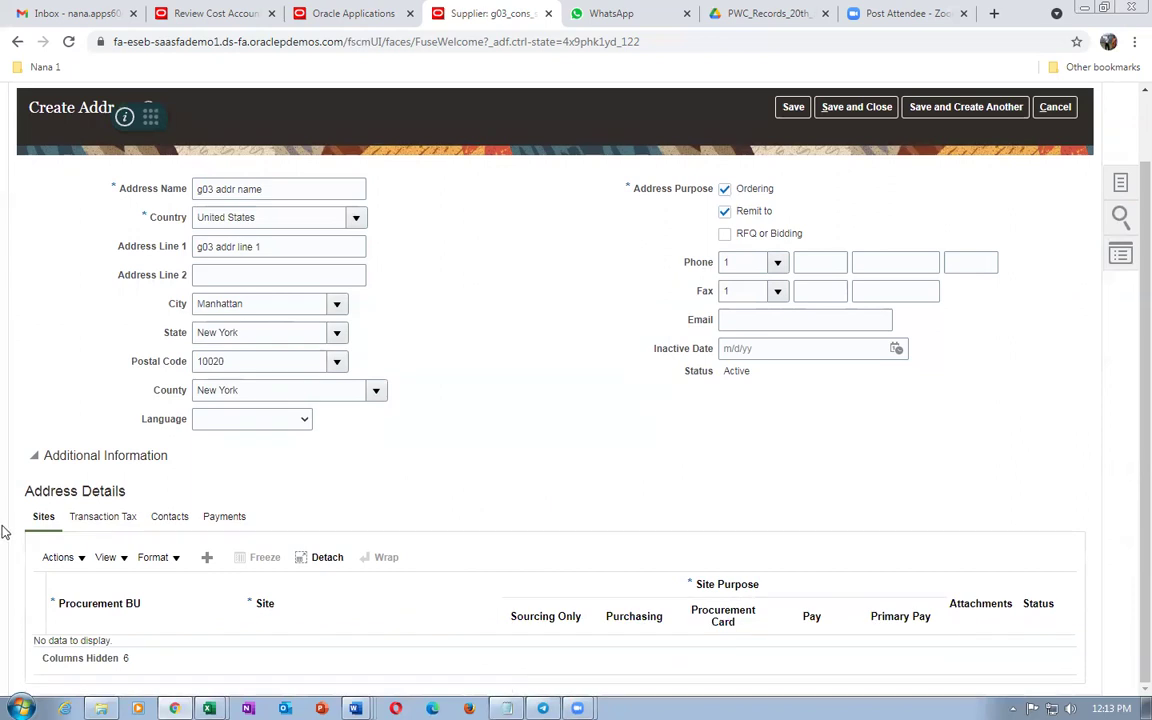
pyautogui.click(224, 518)
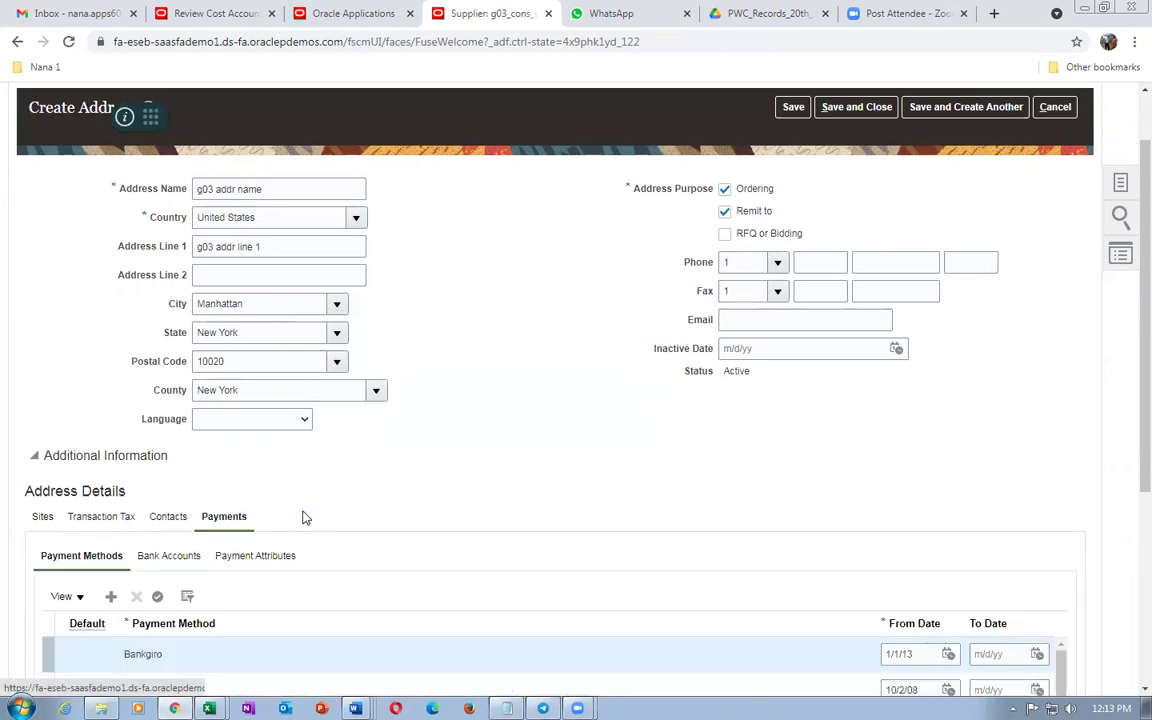
pyautogui.scroll(-4, 275, 575)
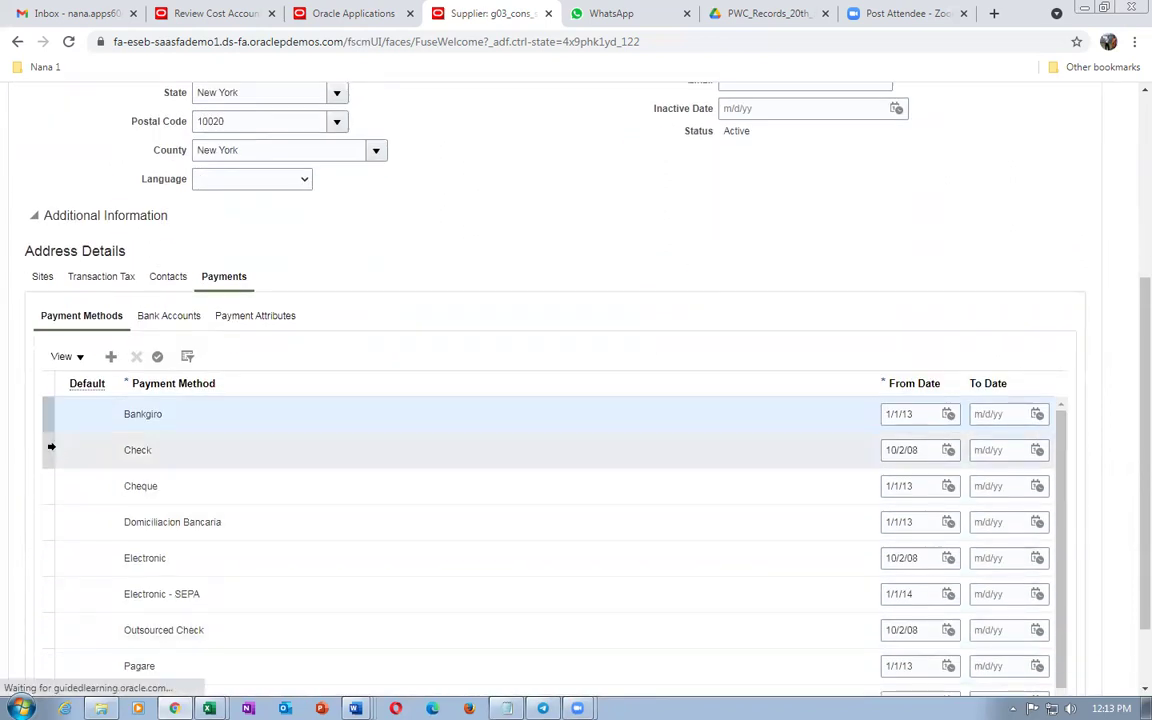
pyautogui.click(50, 449)
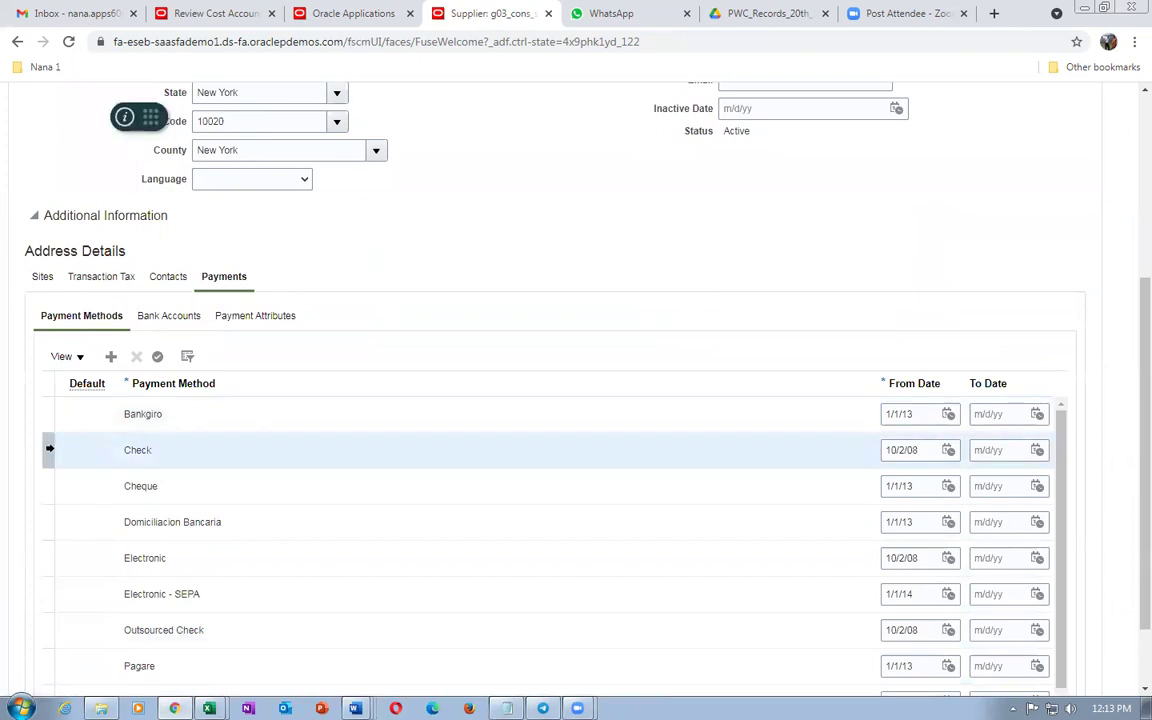
pyautogui.click(156, 357)
# Save the new address and close it to return to the supplier.
pyautogui.scroll(4, 490, 330)
pyautogui.click(795, 185)
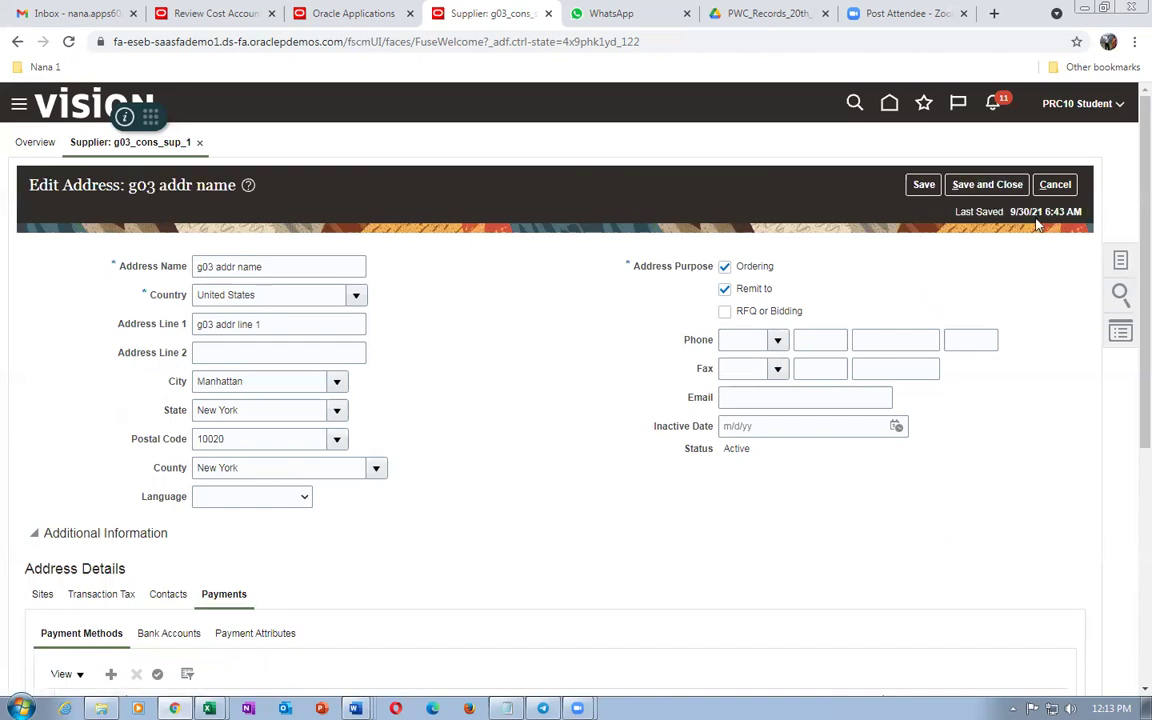
pyautogui.click(985, 184)
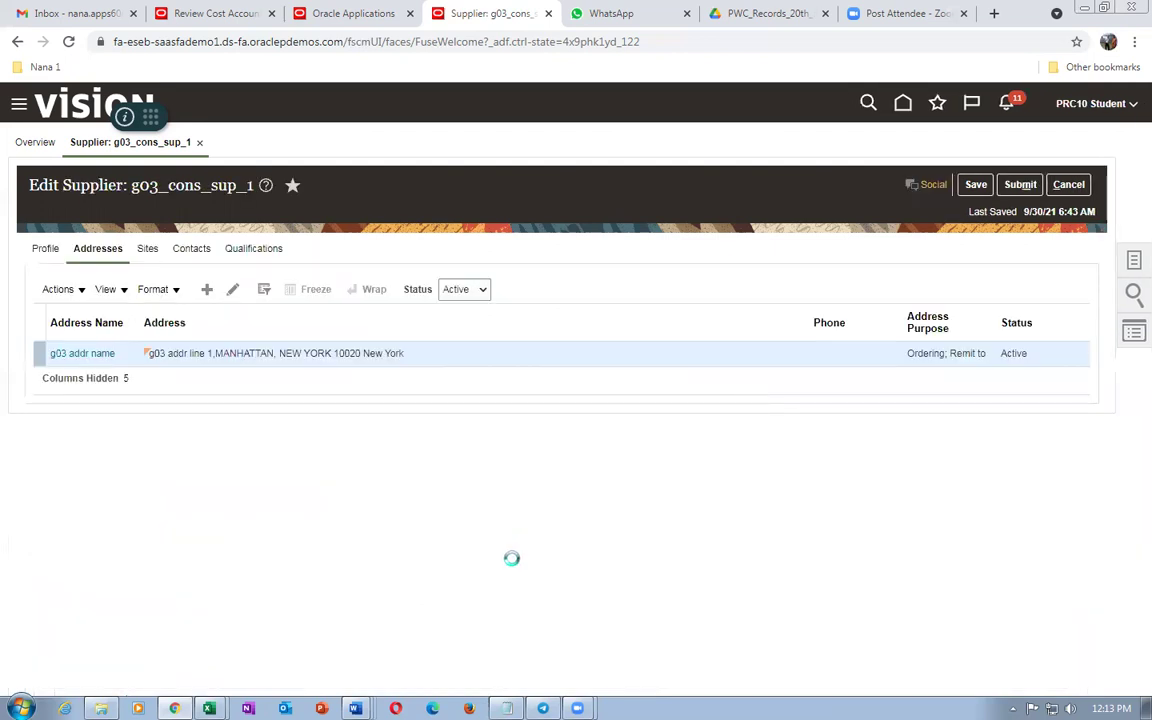
pyautogui.click(612, 413)
# Start a new contact for the supplier and enter the contact's first and last name.
pyautogui.click(196, 251)
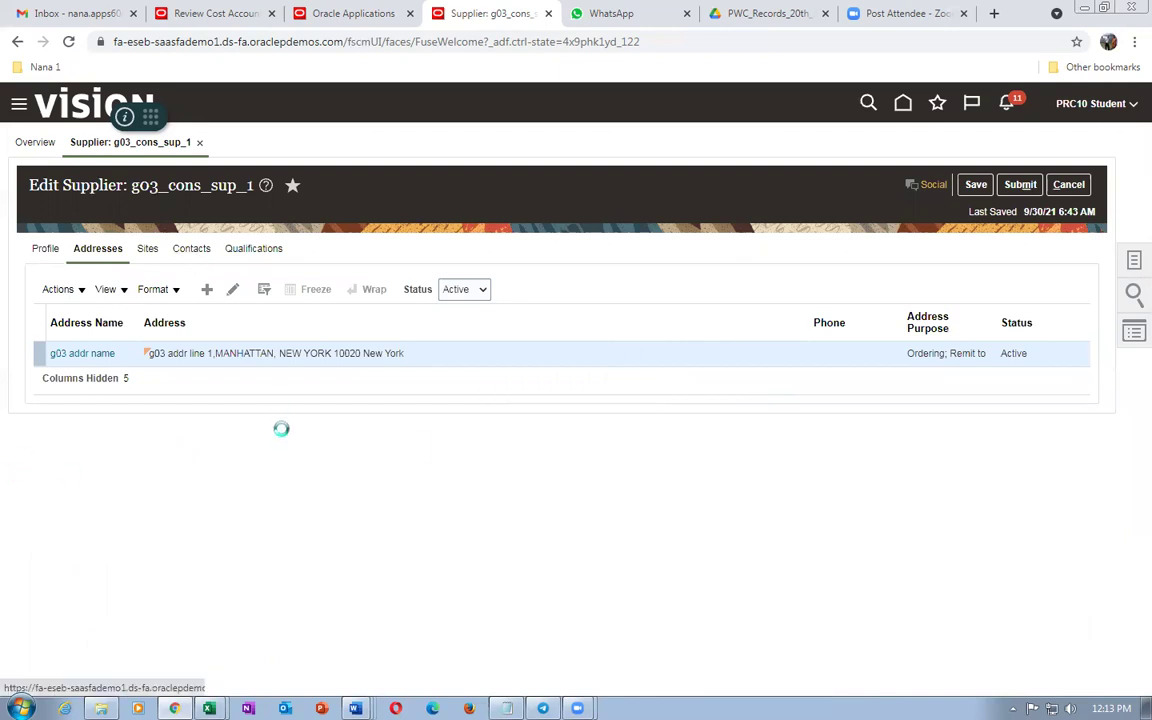
pyautogui.click(206, 290)
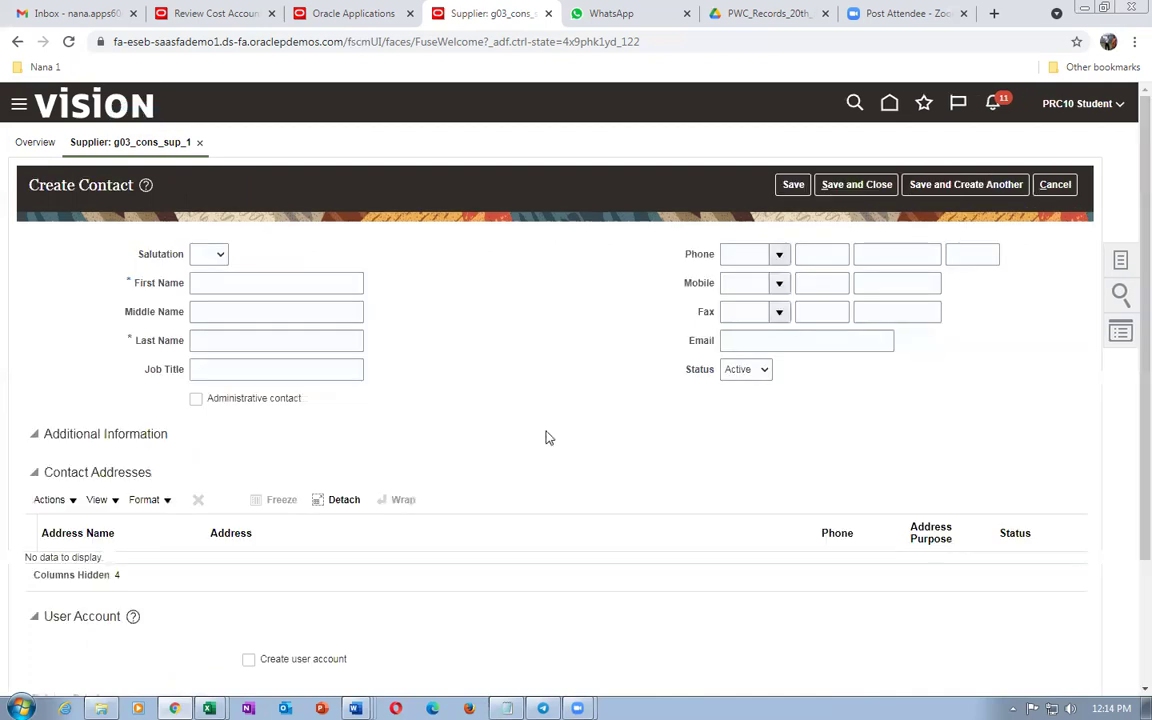
pyautogui.click(273, 278)
pyautogui.click(285, 274)
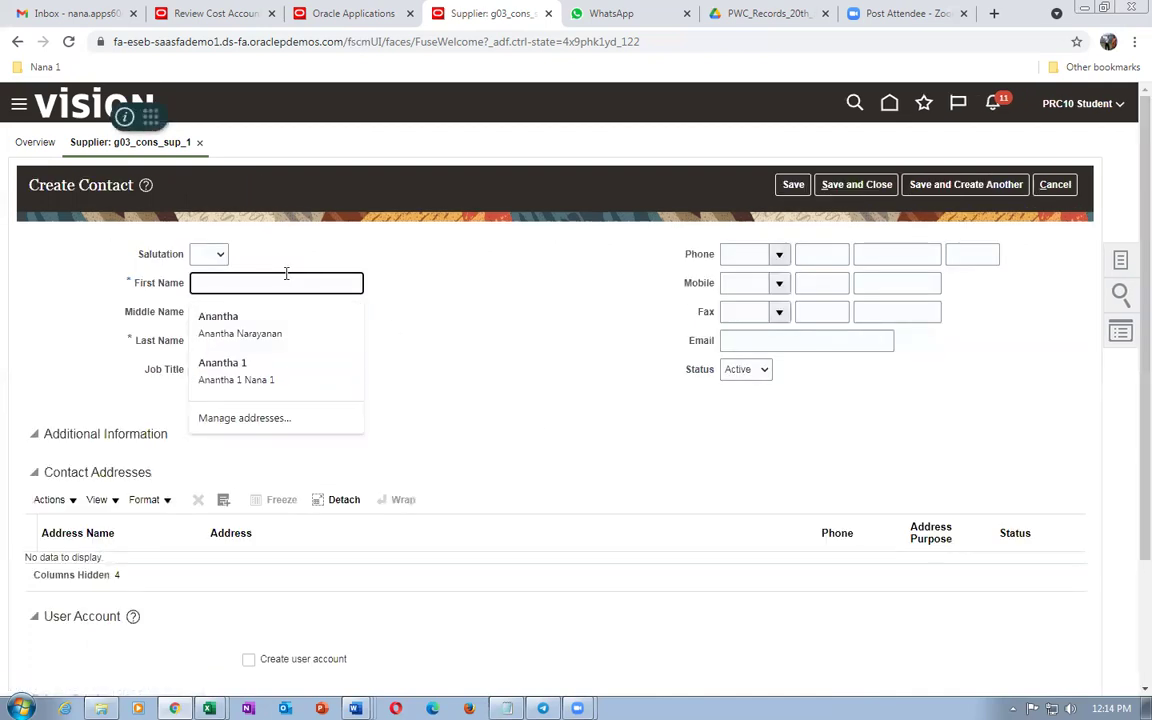
pyautogui.write('Ana')
pyautogui.press('Down')
pyautogui.press('Down')
pyautogui.press('Tab')
pyautogui.press('Tab')
pyautogui.write('Nana 1')
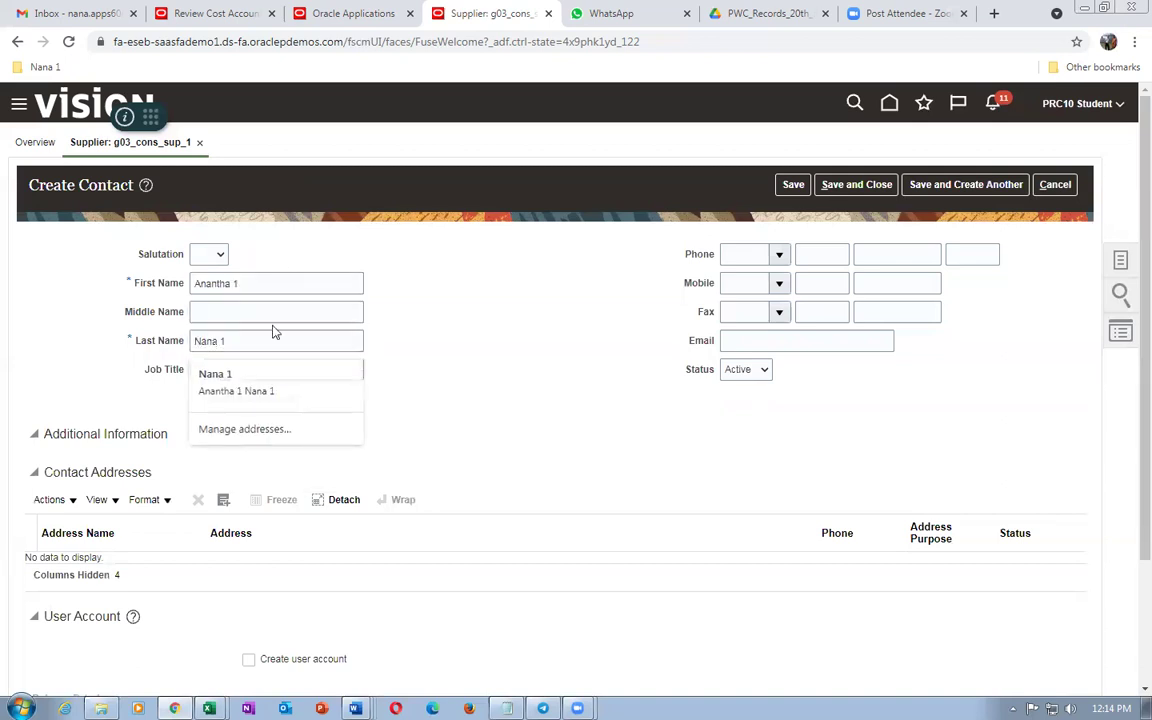
pyautogui.press('Tab')
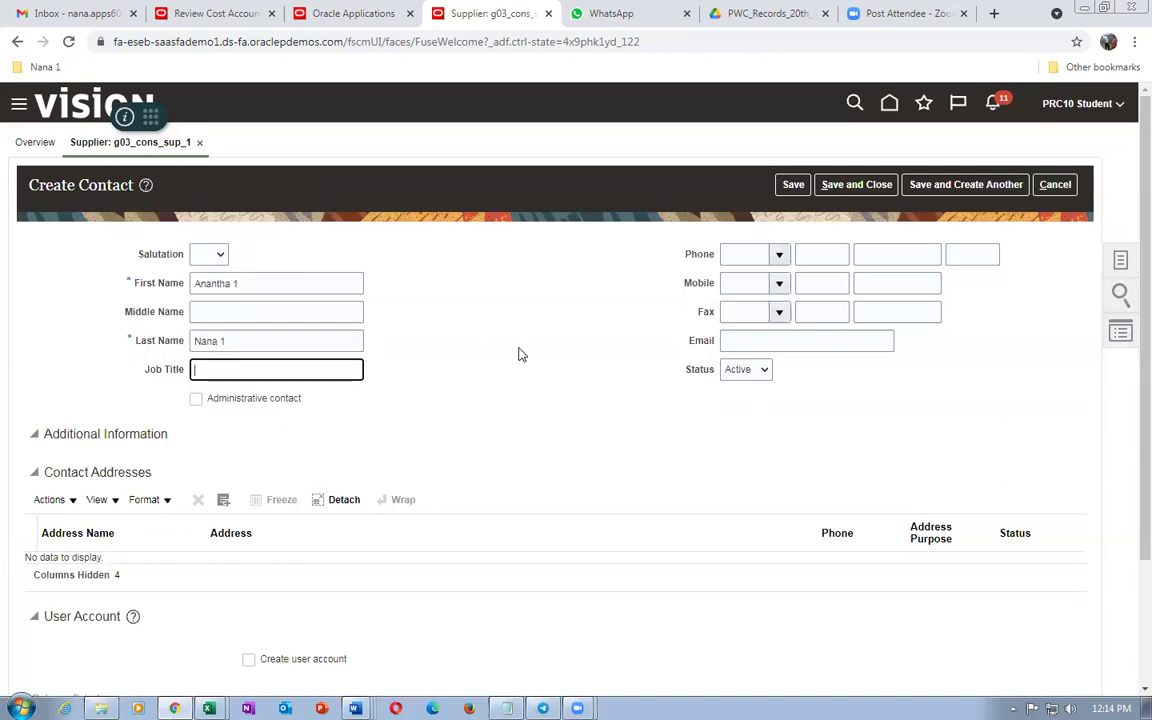
# Add the supplier's existing address g03 addr name to the new contact's addresses.
pyautogui.click(60, 500)
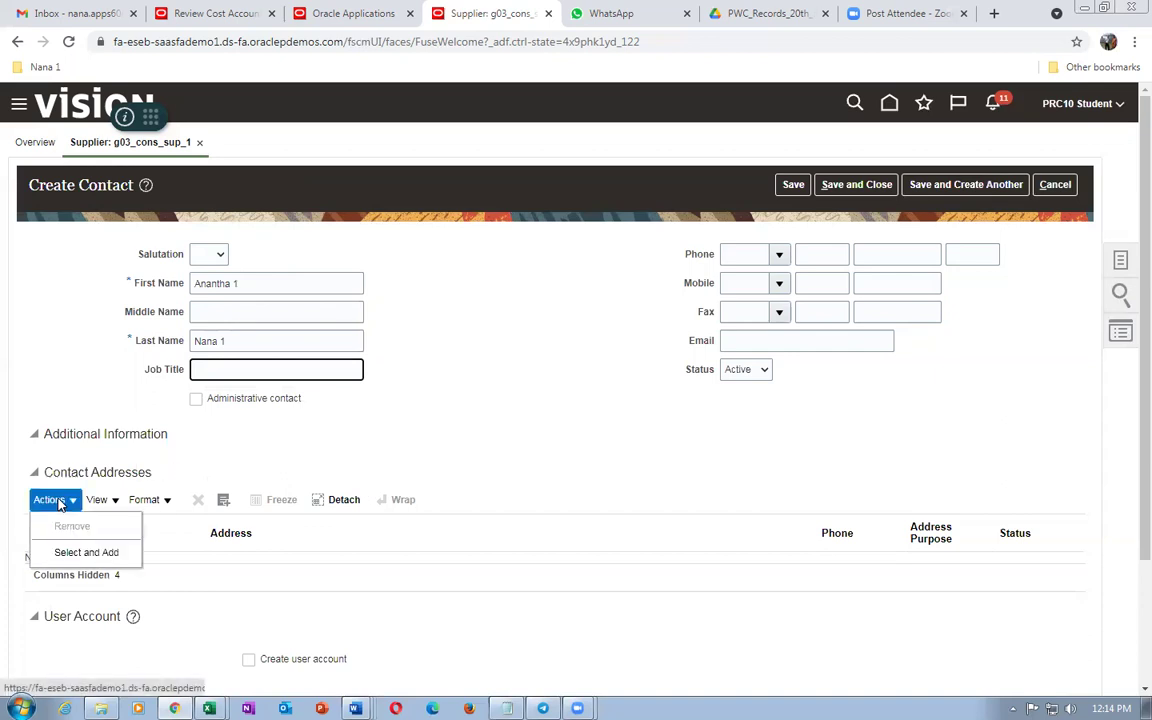
pyautogui.click(87, 553)
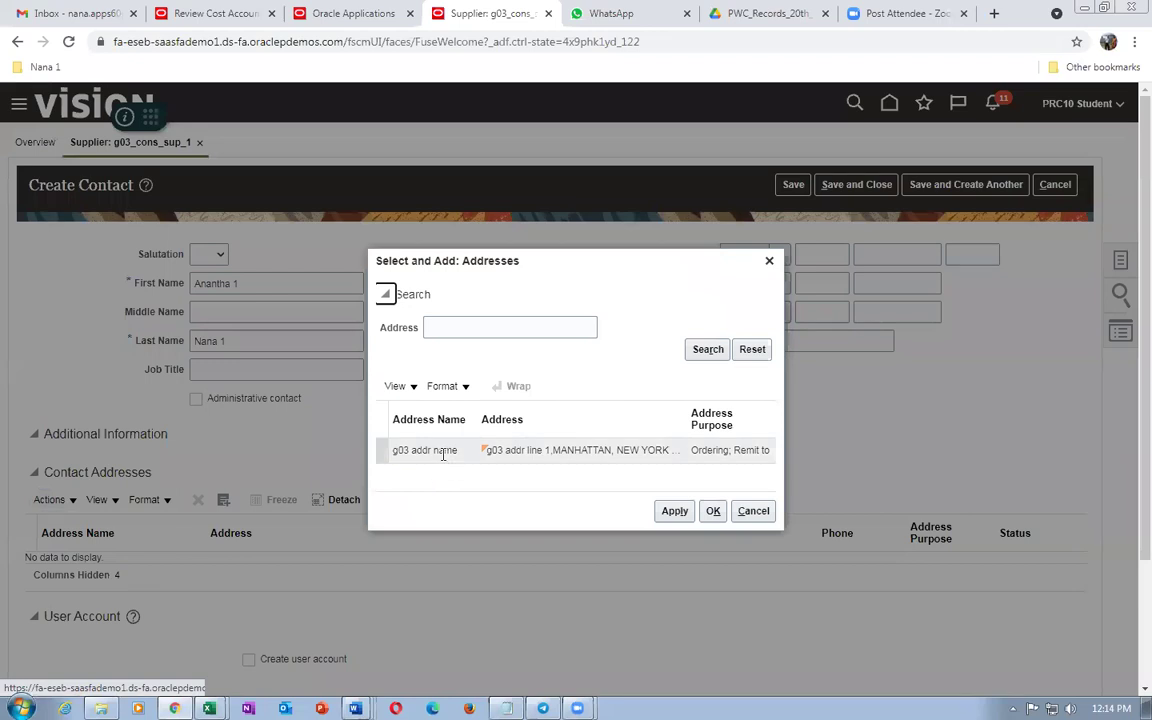
pyautogui.click(440, 452)
pyautogui.click(674, 512)
pyautogui.click(709, 514)
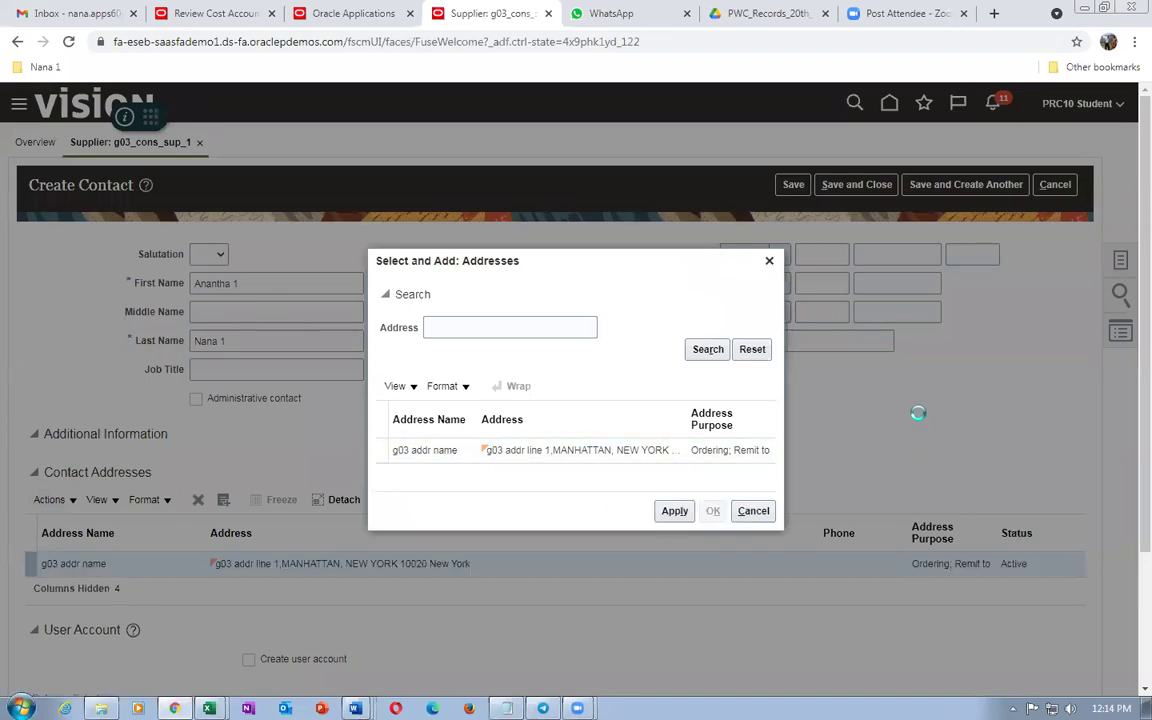
# Save the new contact, close it to return to the supplier, and dismiss the confirmation.
pyautogui.scroll(-3, 391, 497)
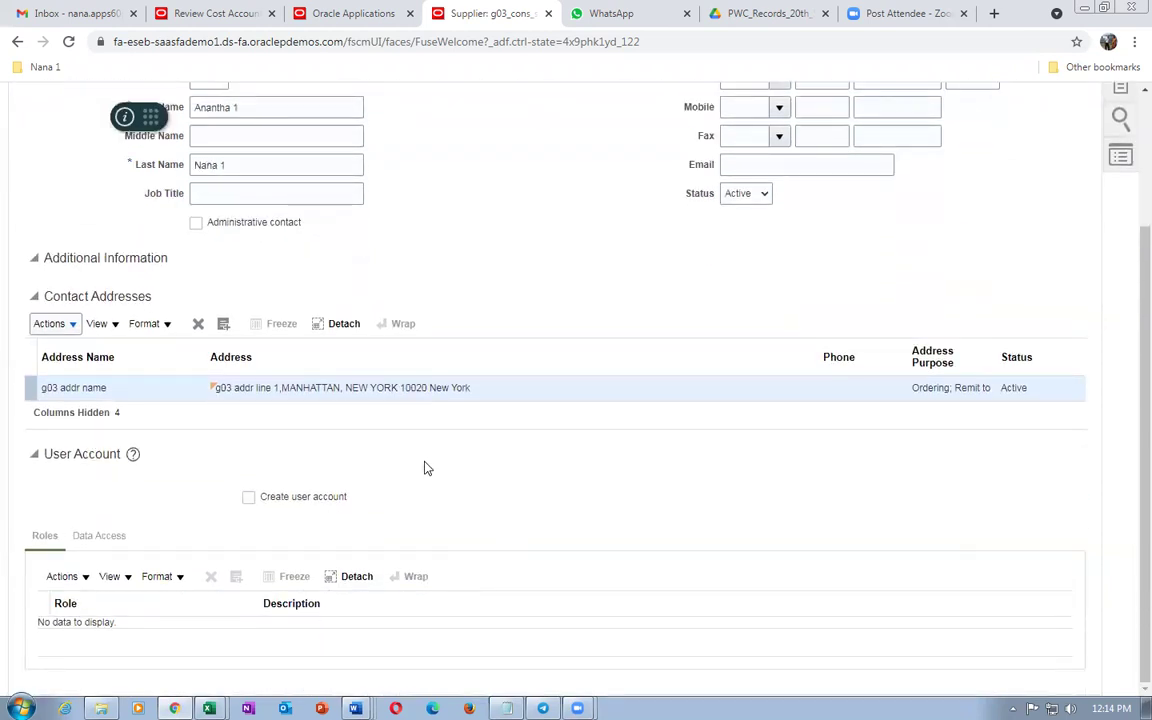
pyautogui.scroll(3, 424, 465)
pyautogui.scroll(1, 440, 482)
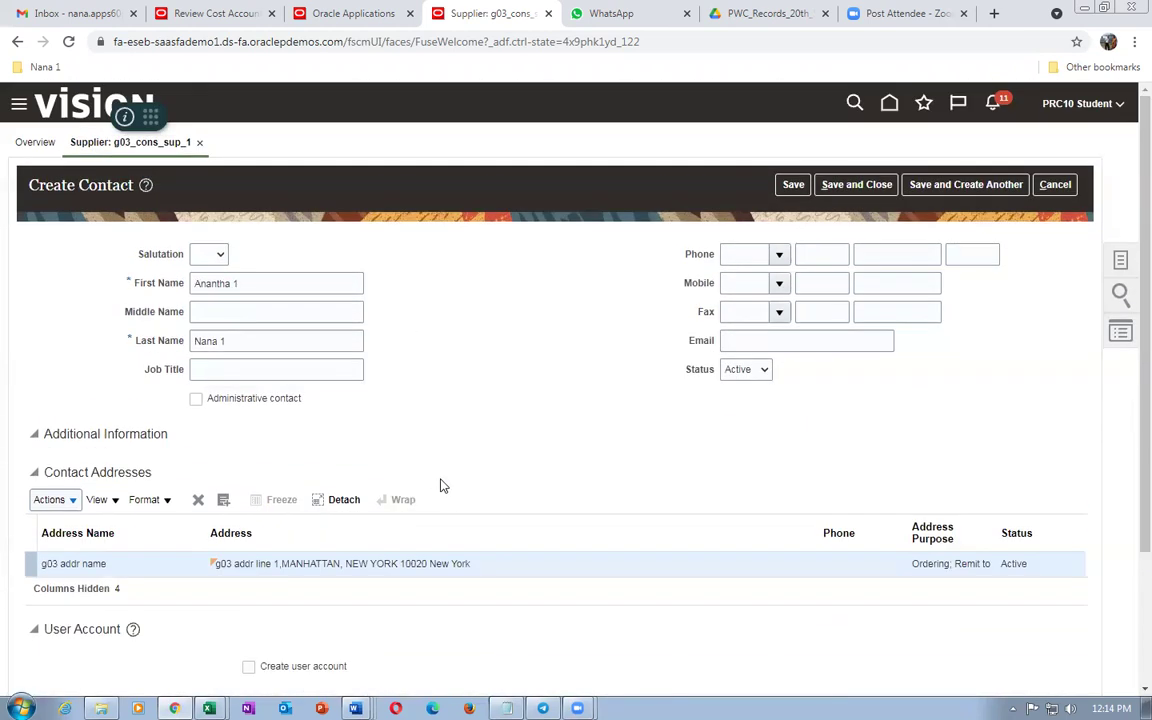
pyautogui.click(868, 186)
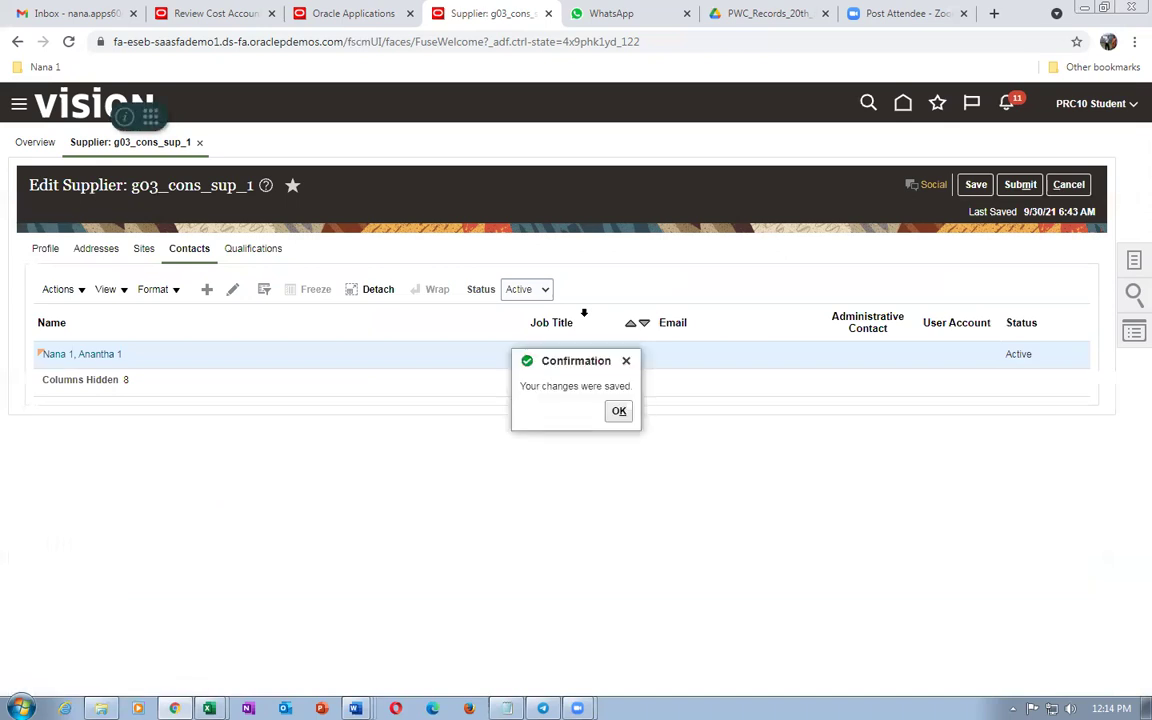
pyautogui.click(618, 411)
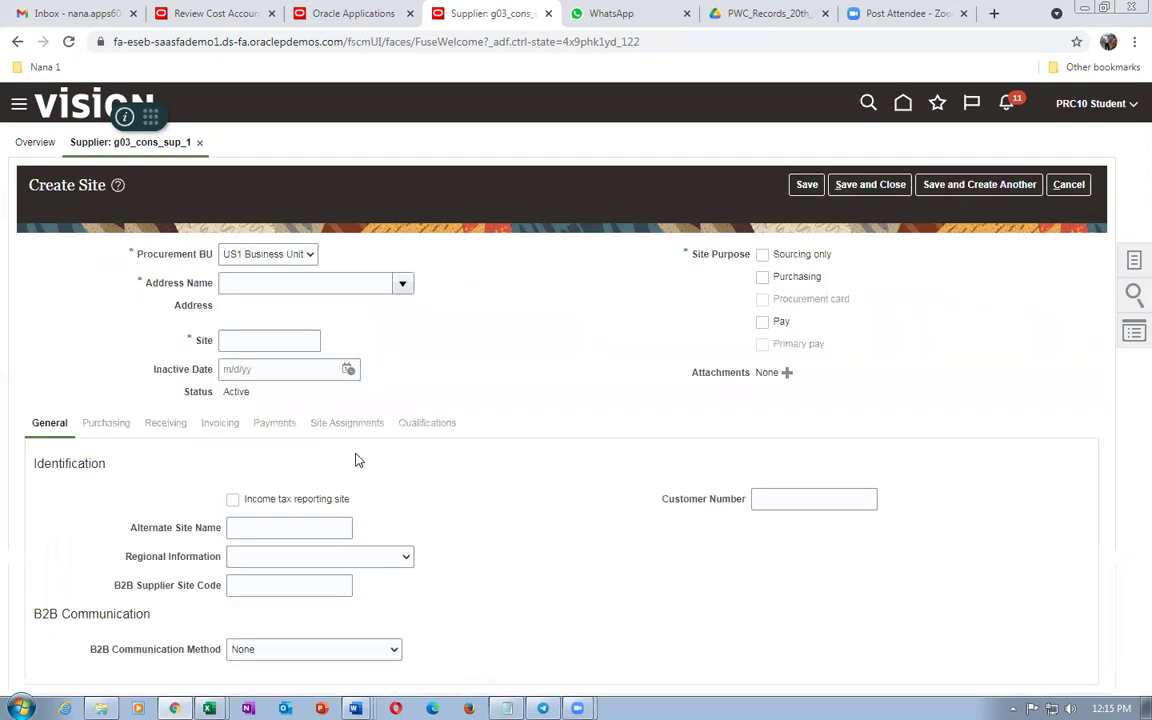
# Create a supplier site for US1 Business Unit using address g03 addr name, name it Cons site, and save it.
pyautogui.click(403, 287)
pyautogui.click(370, 312)
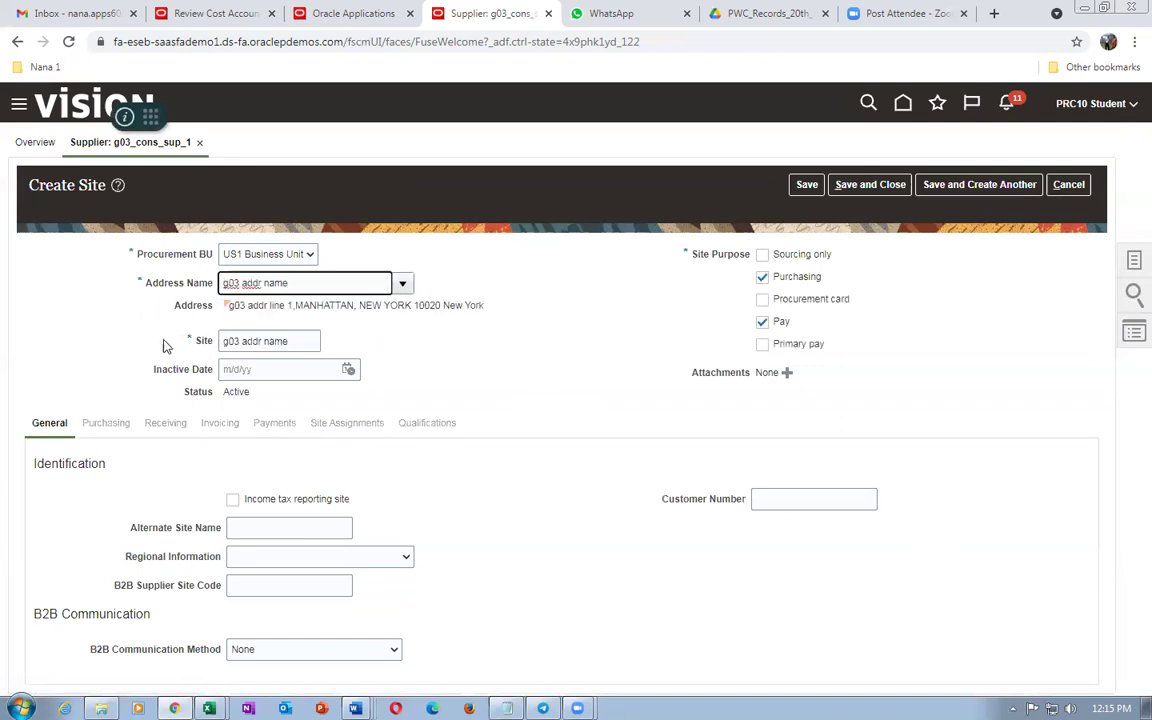
pyautogui.tripleClick(290, 341)
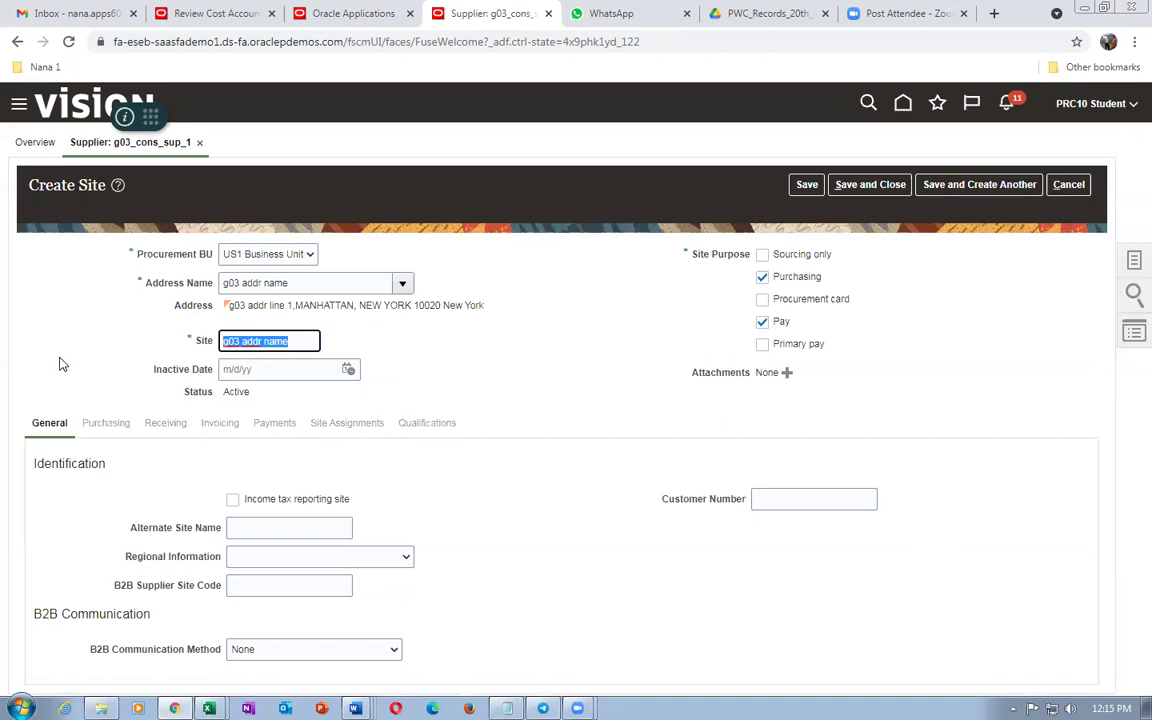
pyautogui.write('Cons')
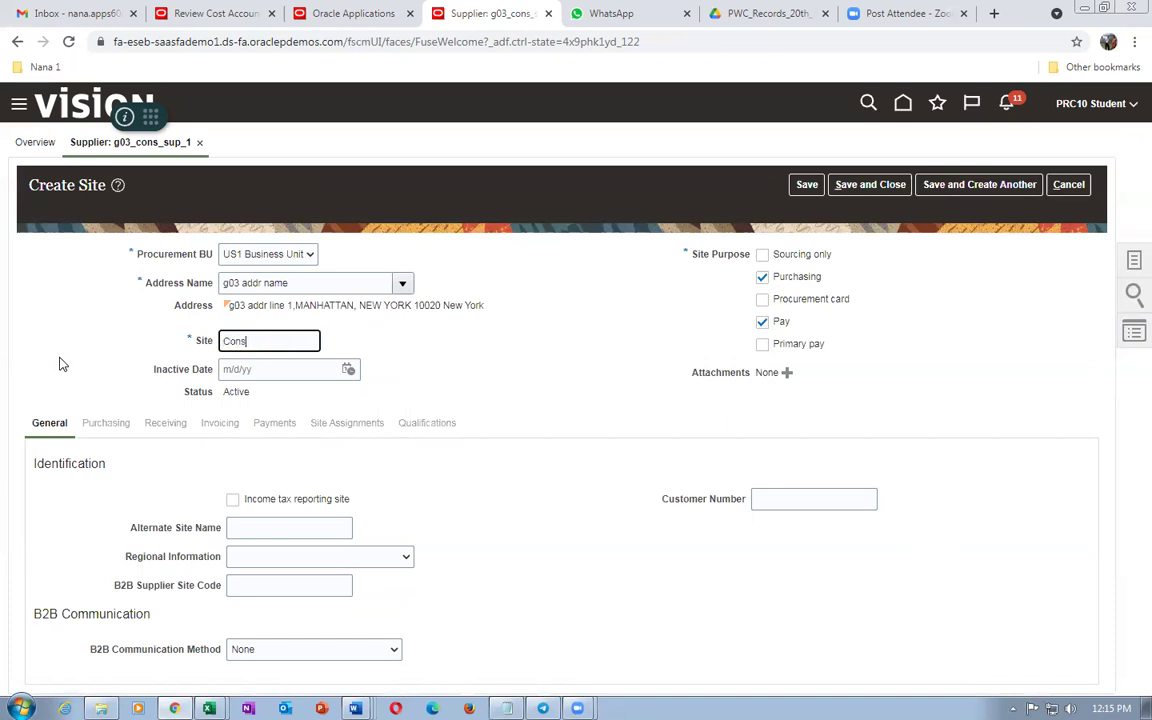
pyautogui.write(' site')
pyautogui.click(605, 405)
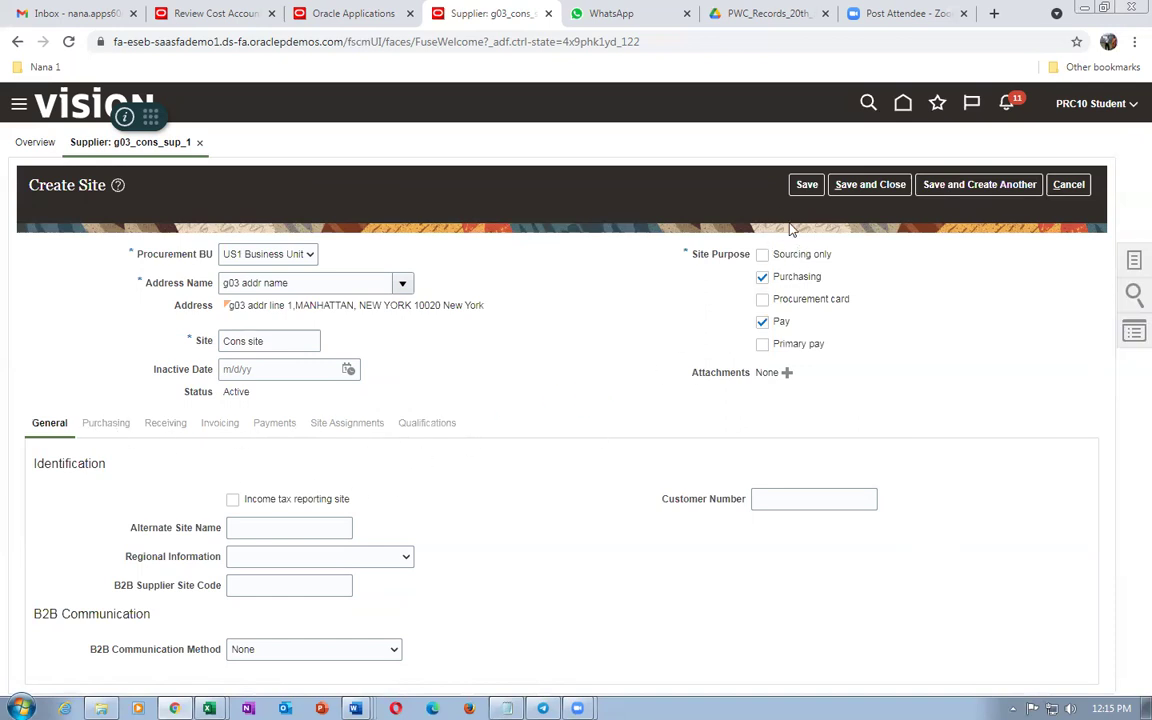
pyautogui.click(806, 184)
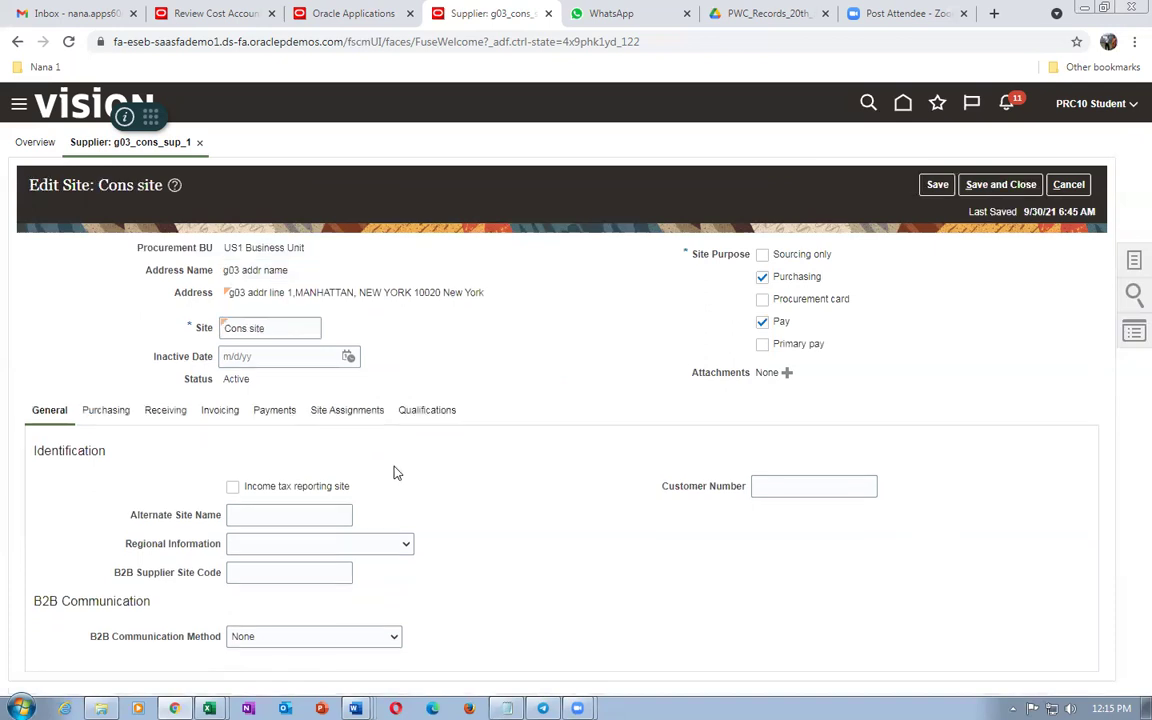
# Enable Pay on use in the site's purchasing settings, with aging onset point Receipt and an aging period of 1 day.
pyautogui.click(106, 418)
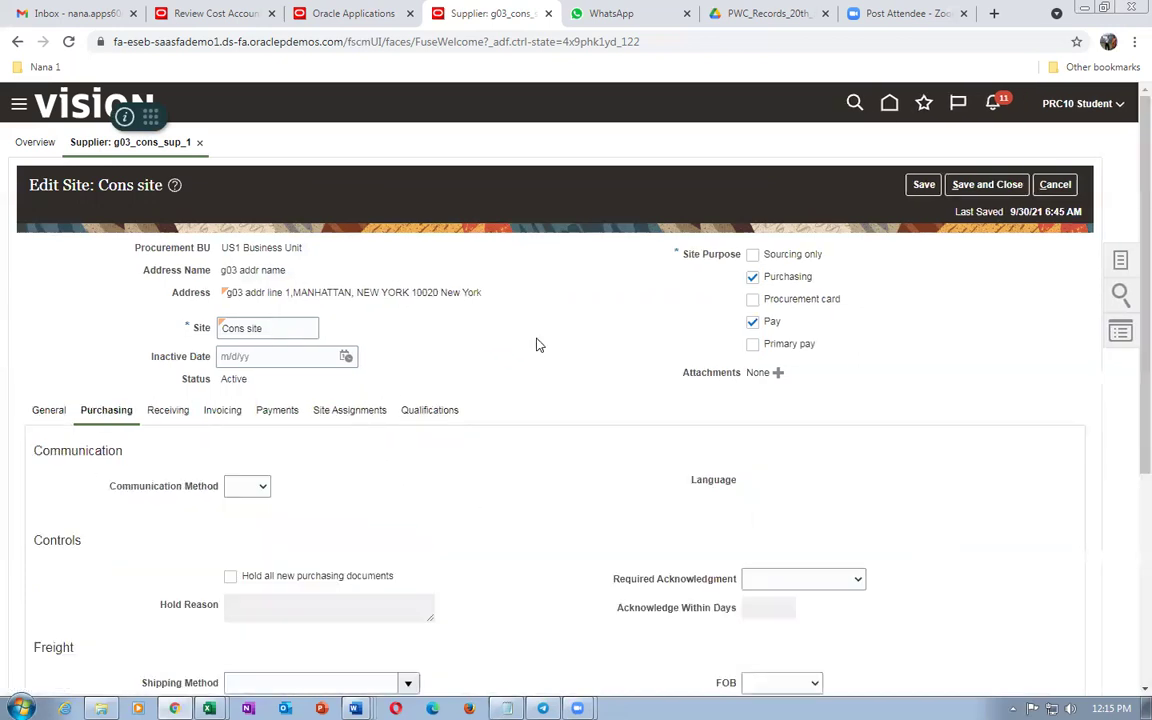
pyautogui.scroll(-3, 496, 429)
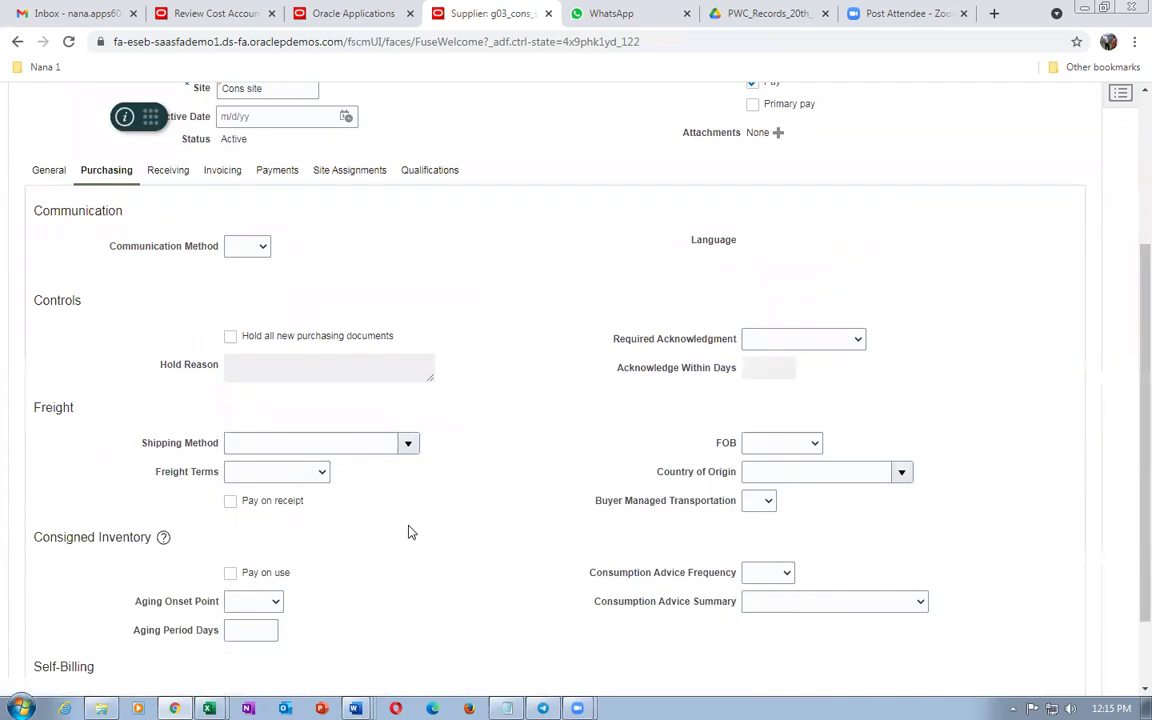
pyautogui.scroll(-1, 342, 558)
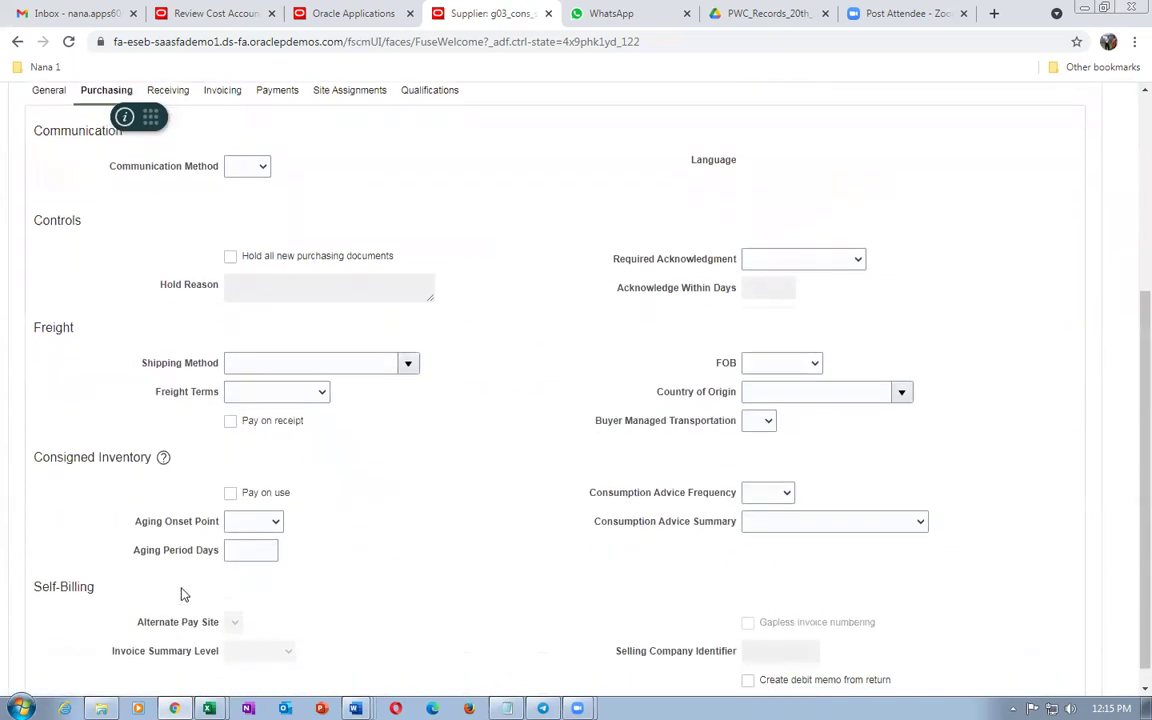
pyautogui.click(230, 494)
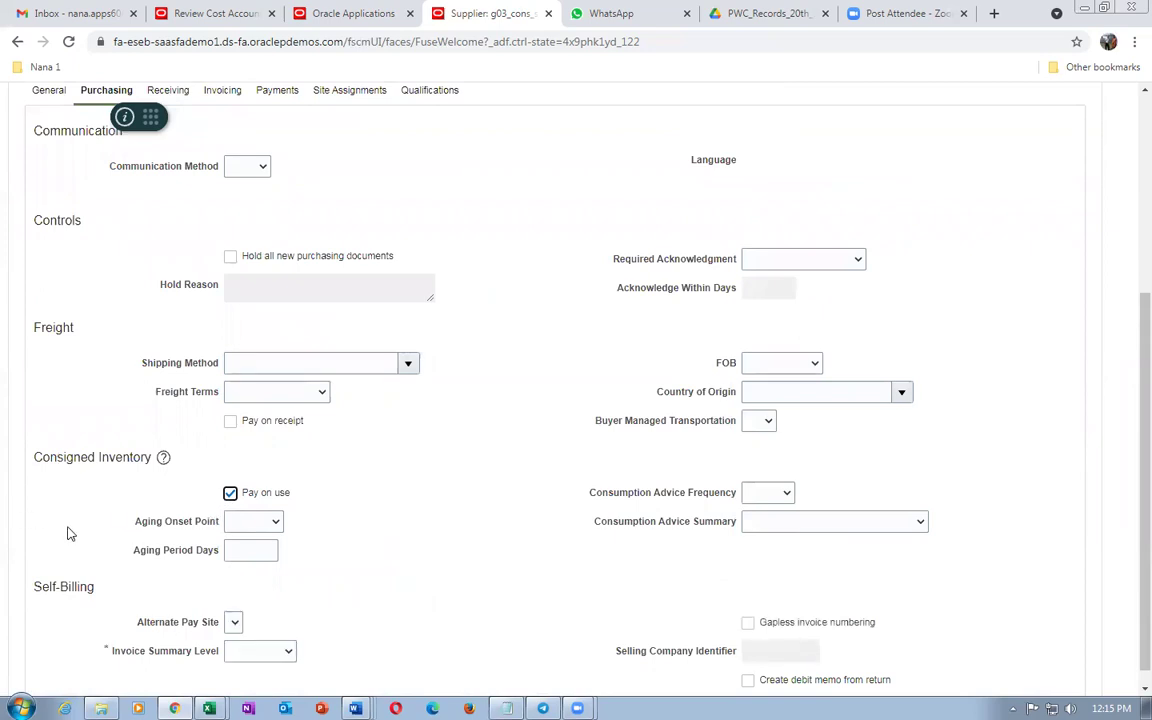
pyautogui.click(257, 521)
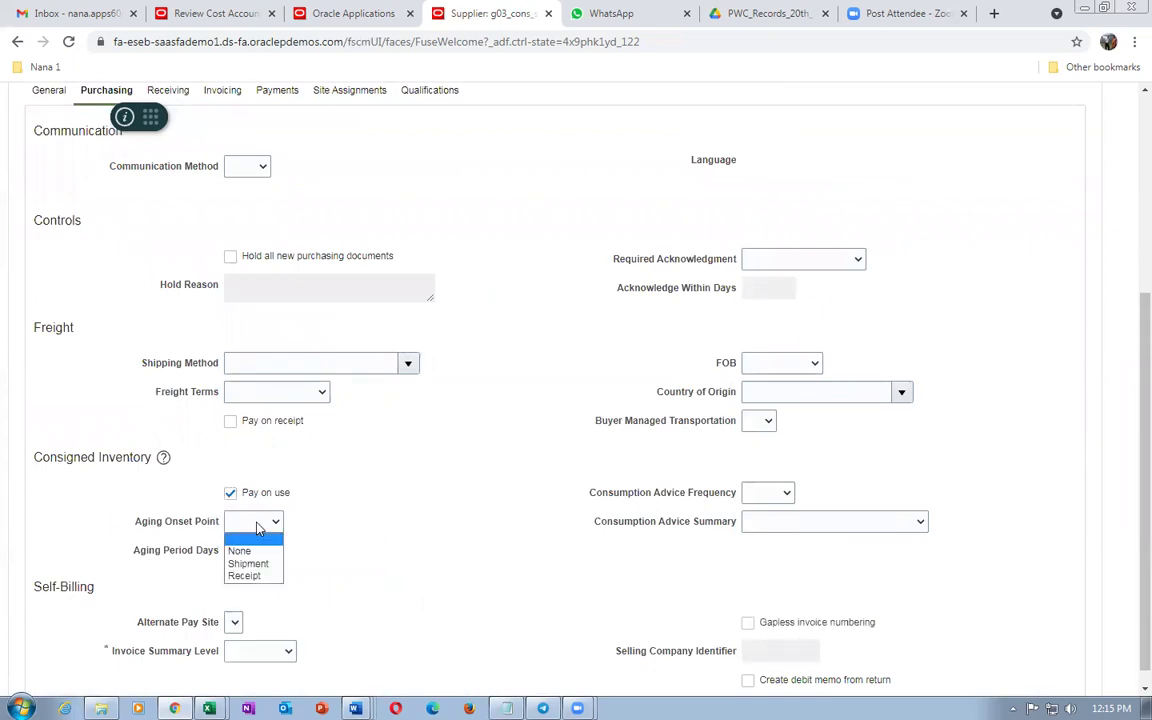
pyautogui.click(244, 576)
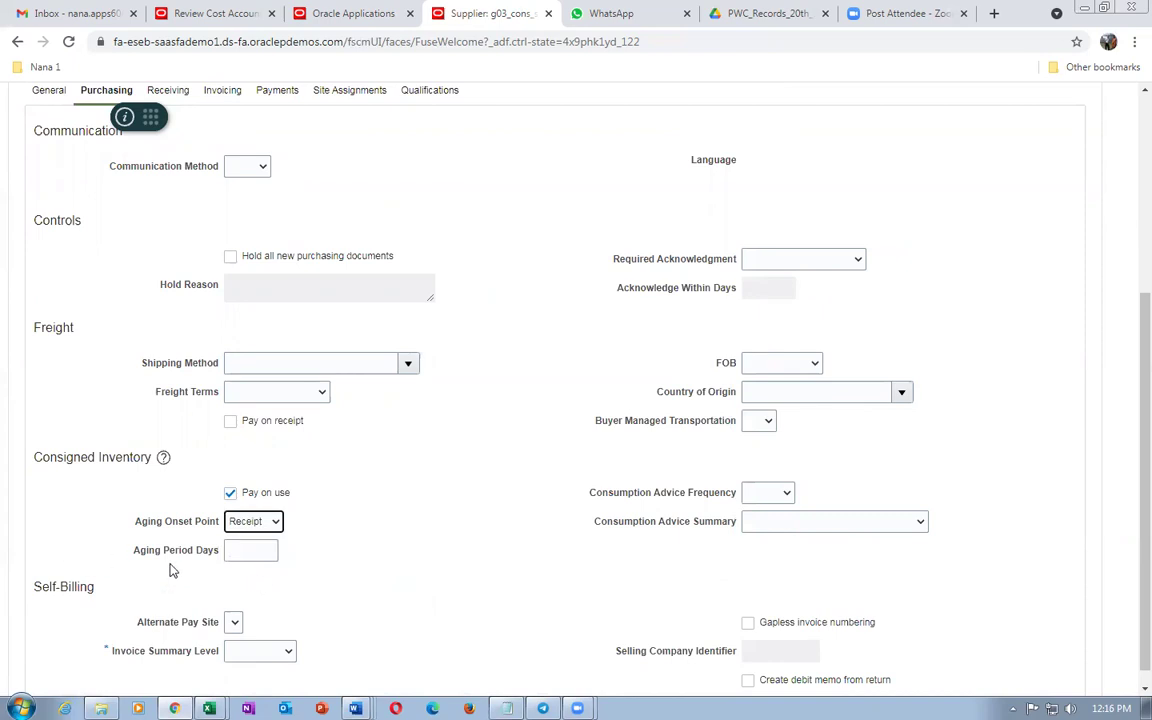
pyautogui.click(254, 550)
pyautogui.write('1')
pyautogui.press('Tab')
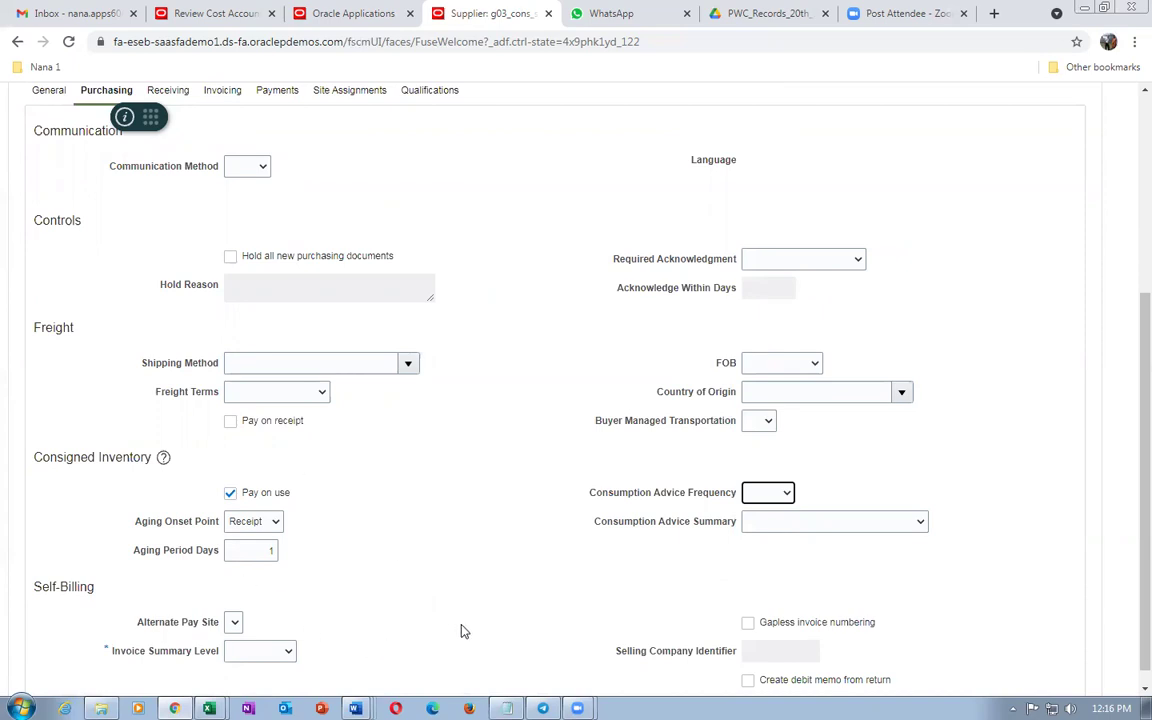
# Set the site's consumption advice frequency to Daily and its consumption advice summary to All organizations.
pyautogui.click(765, 495)
pyautogui.click(763, 524)
pyautogui.click(785, 530)
pyautogui.click(787, 549)
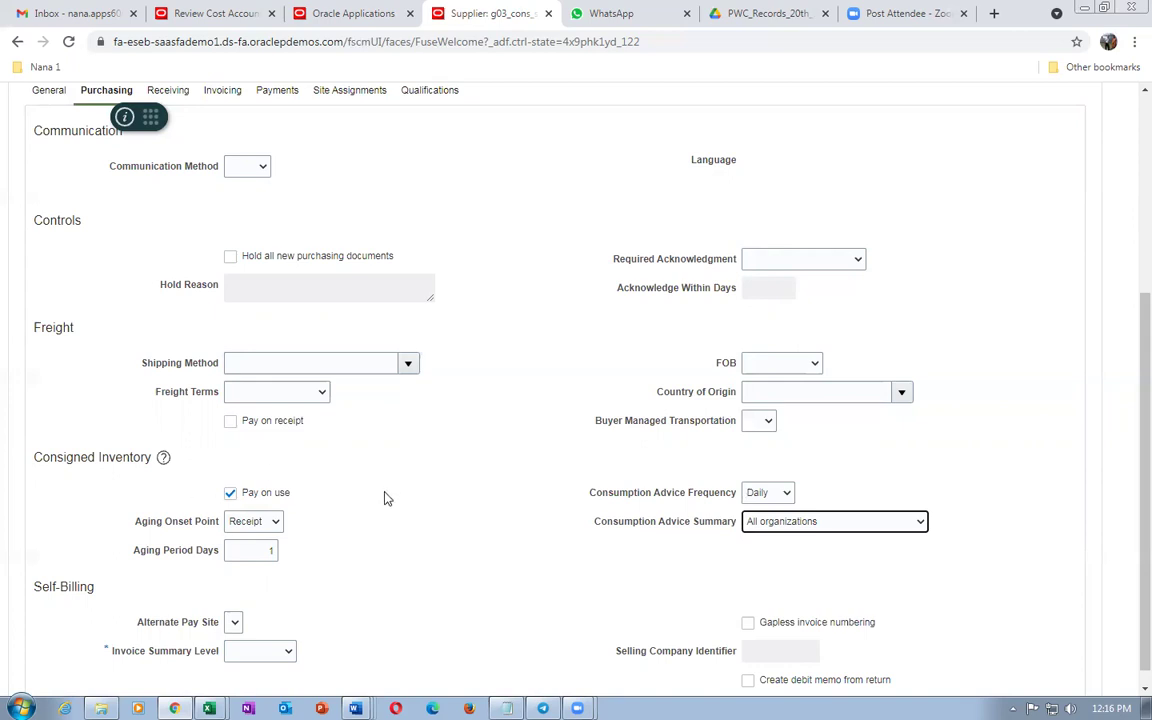
pyautogui.click(113, 476)
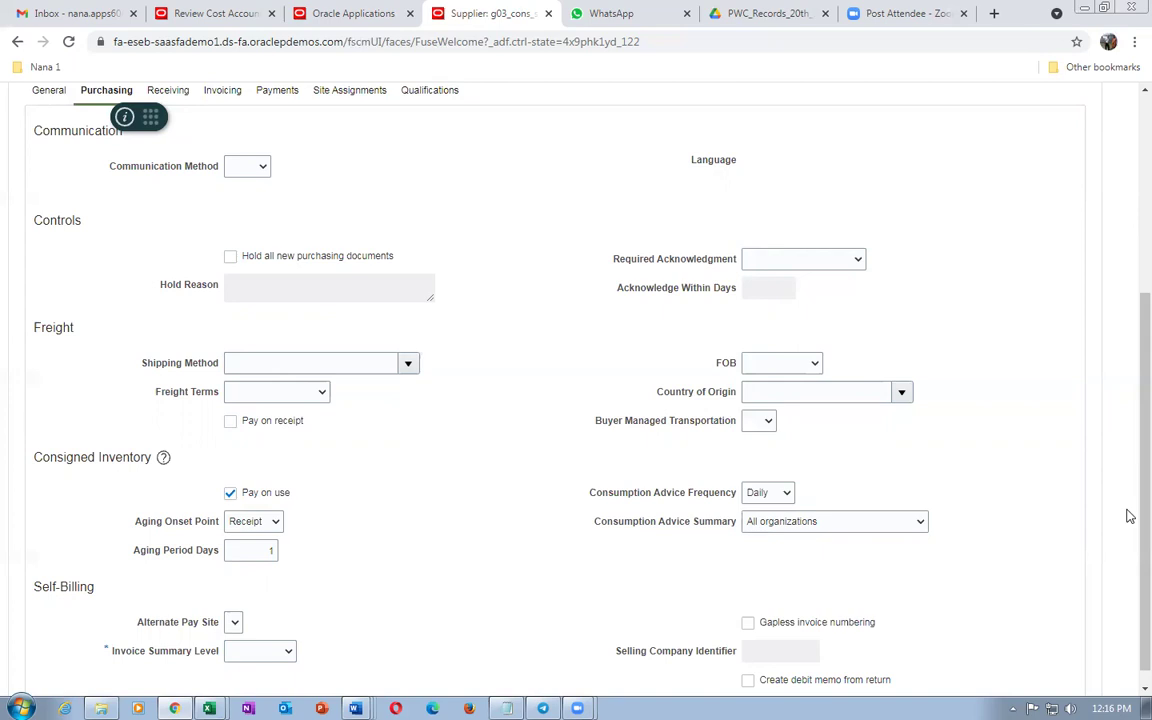
# Try to save the site with its consigned inventory settings.
pyautogui.scroll(-1, 1126, 516)
pyautogui.scroll(5, 1128, 470)
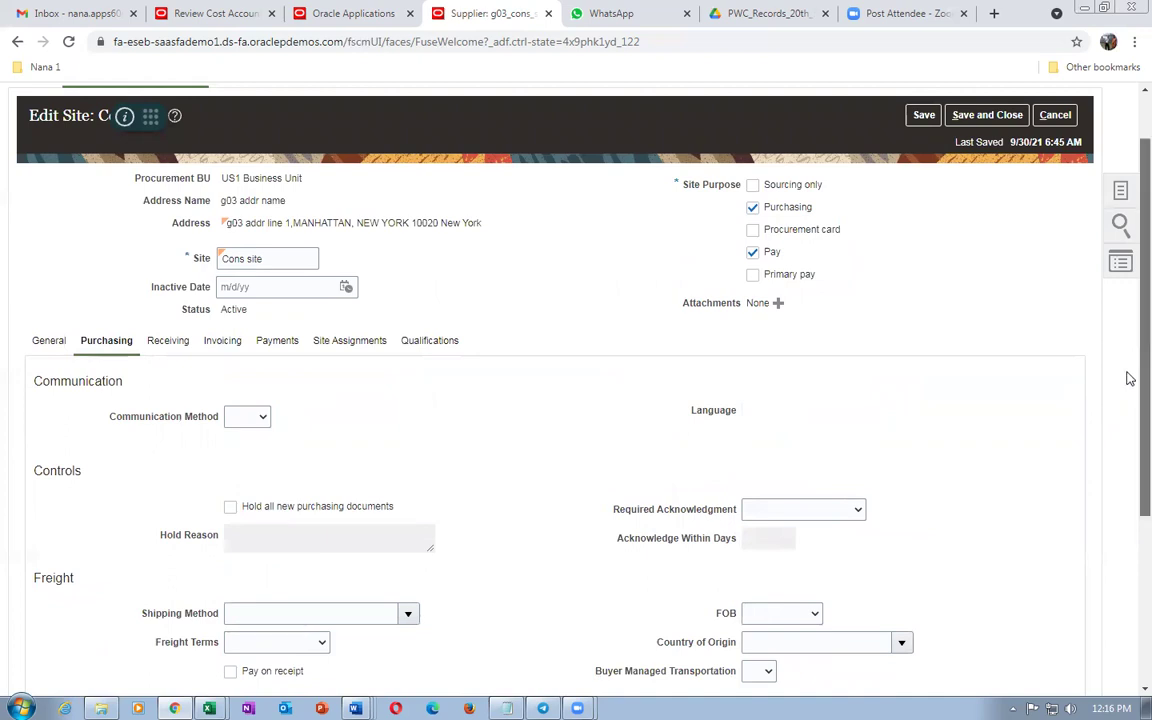
pyautogui.scroll(-5, 1126, 380)
pyautogui.scroll(6, 1100, 500)
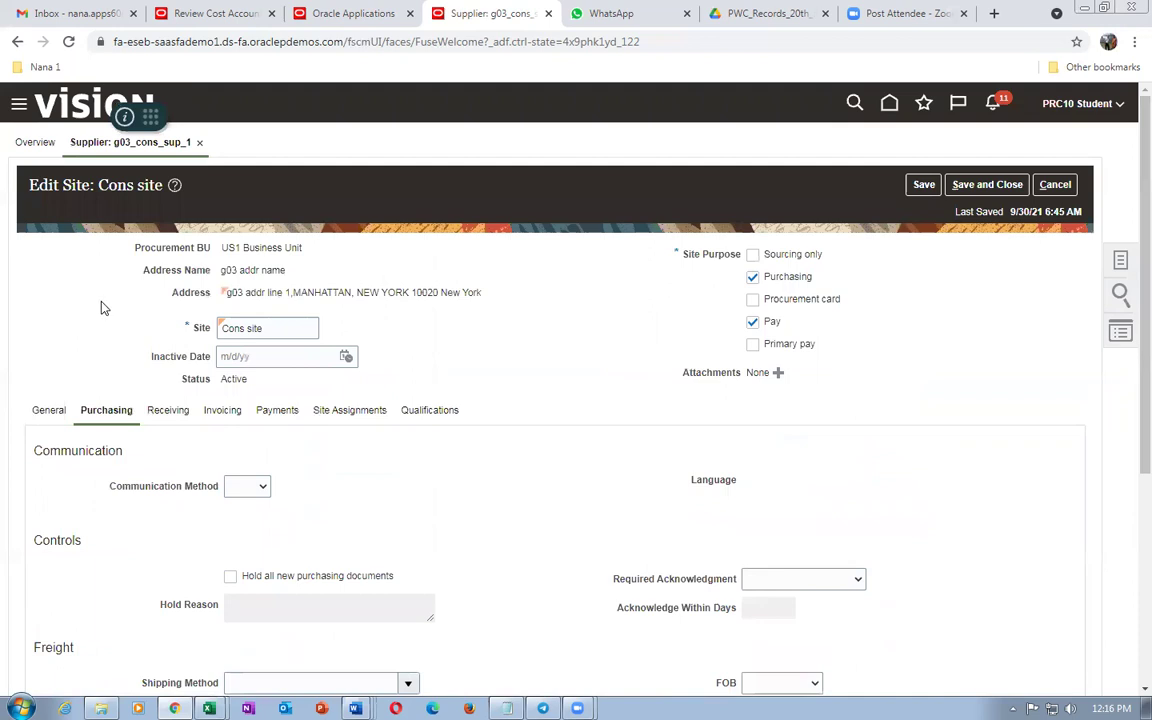
pyautogui.click(923, 185)
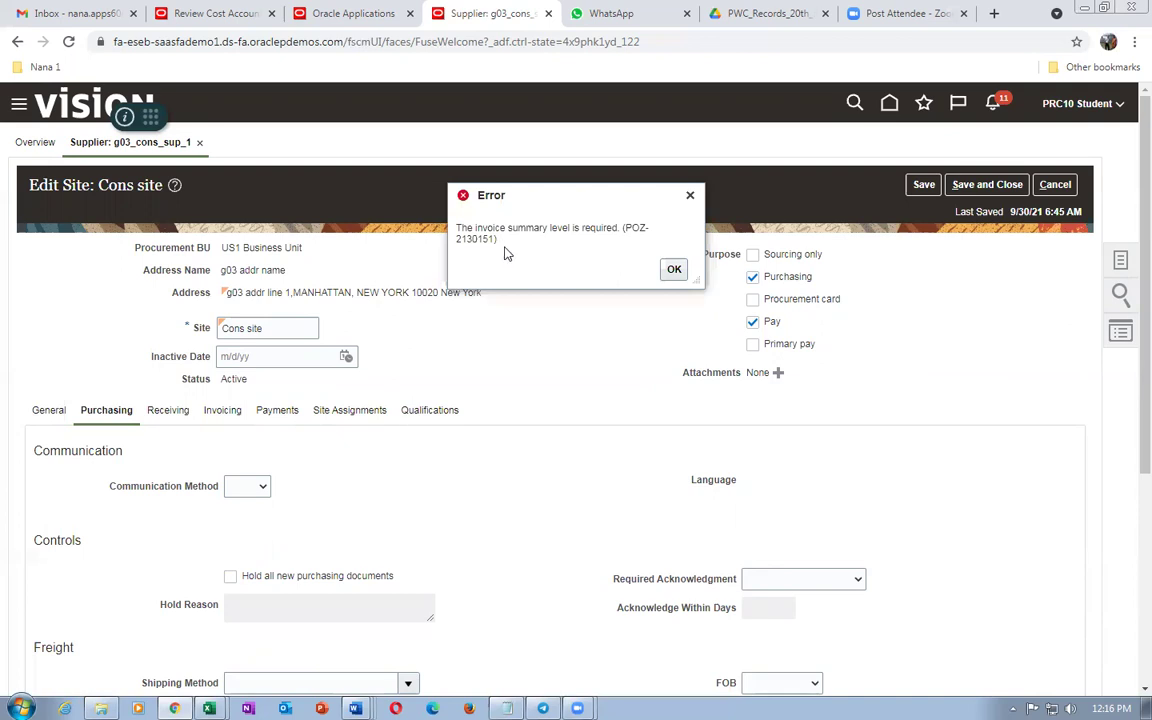
pyautogui.click(673, 270)
# Set the site's self-billing invoice summary level to Receipt.
pyautogui.scroll(-4, 383, 614)
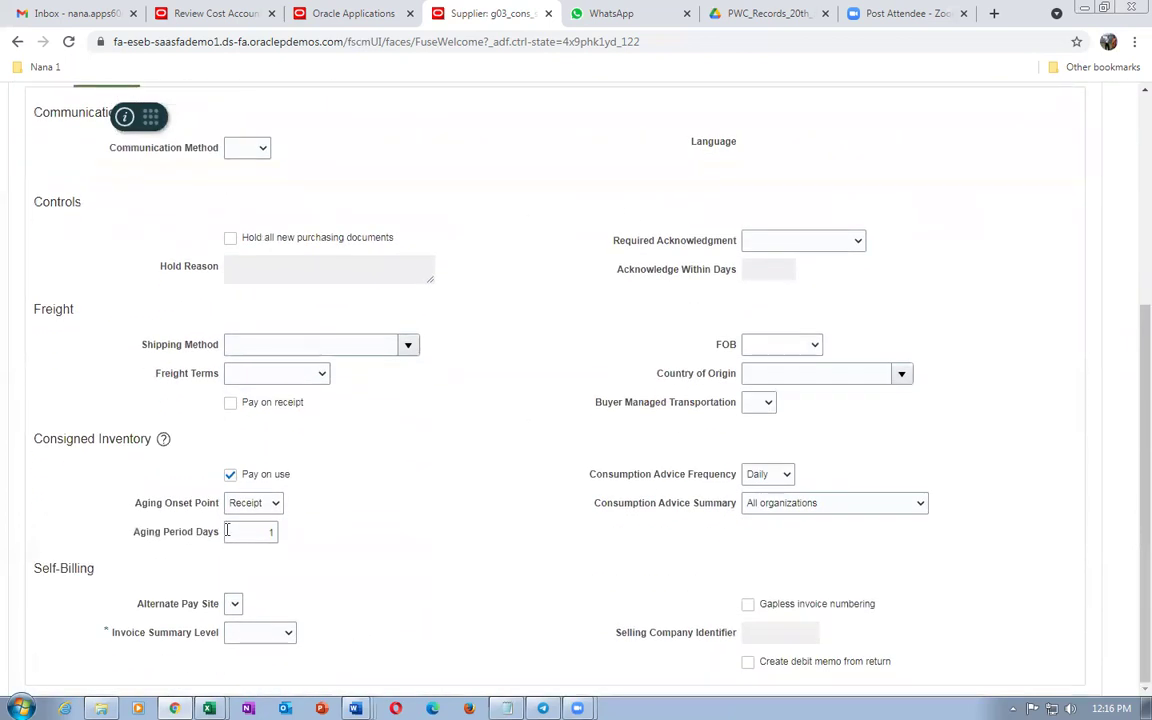
pyautogui.click(258, 639)
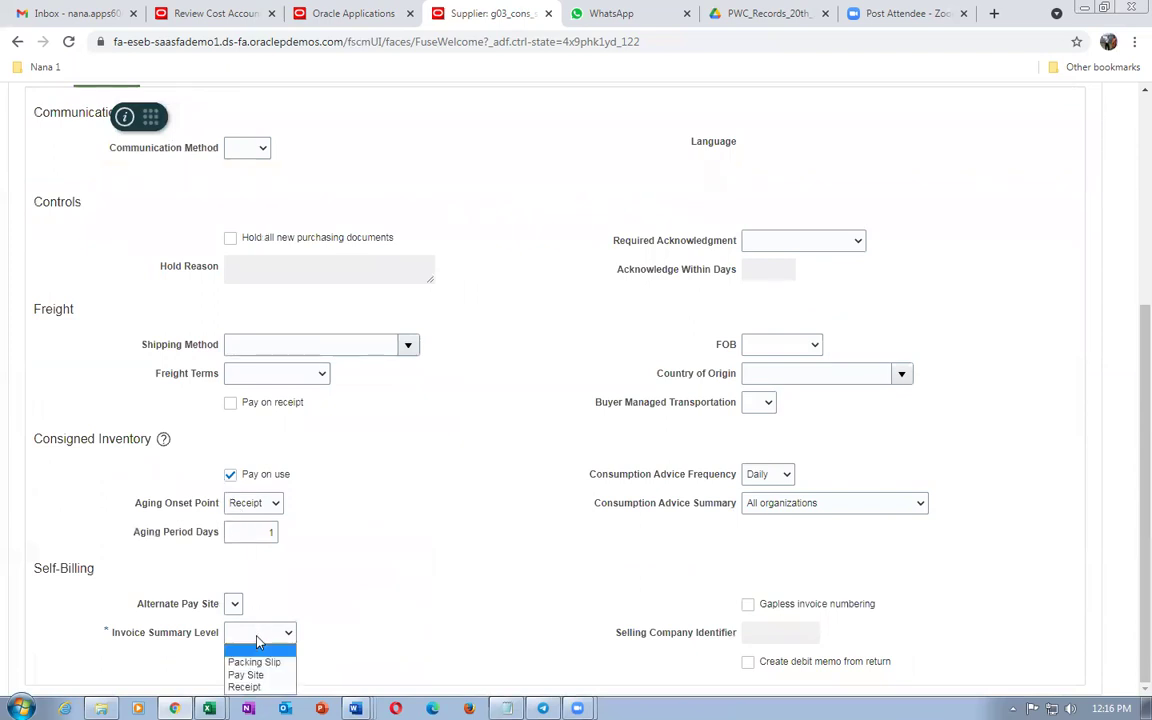
pyautogui.click(250, 686)
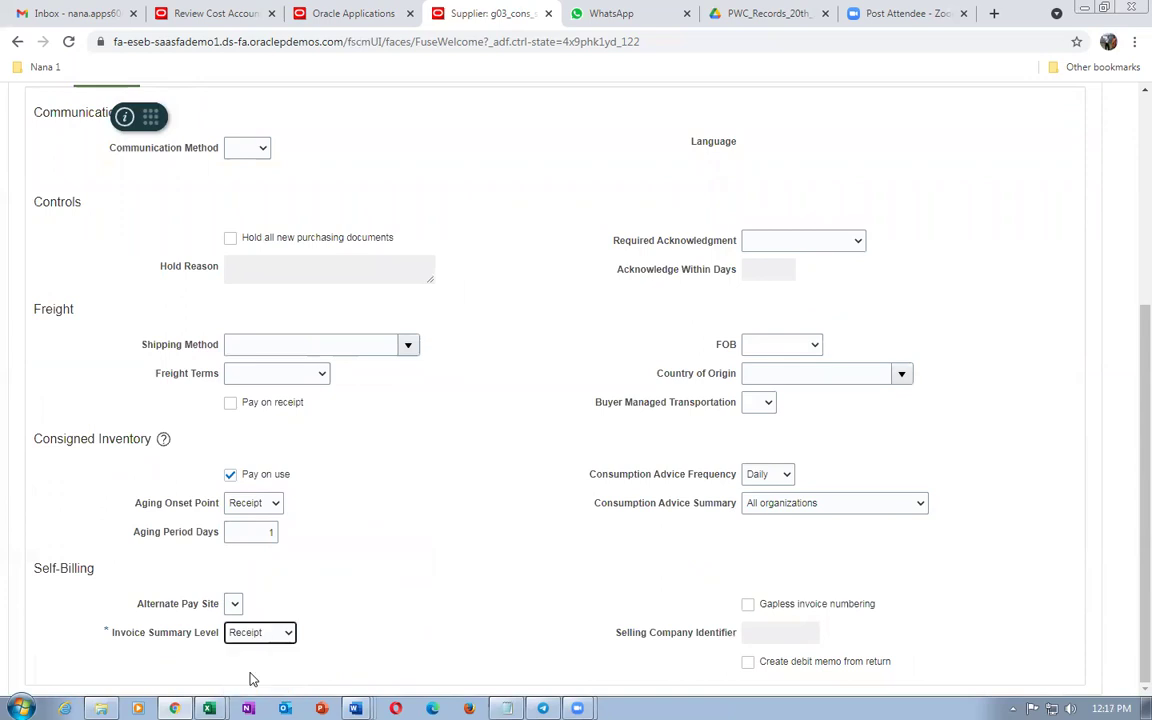
pyautogui.click(355, 566)
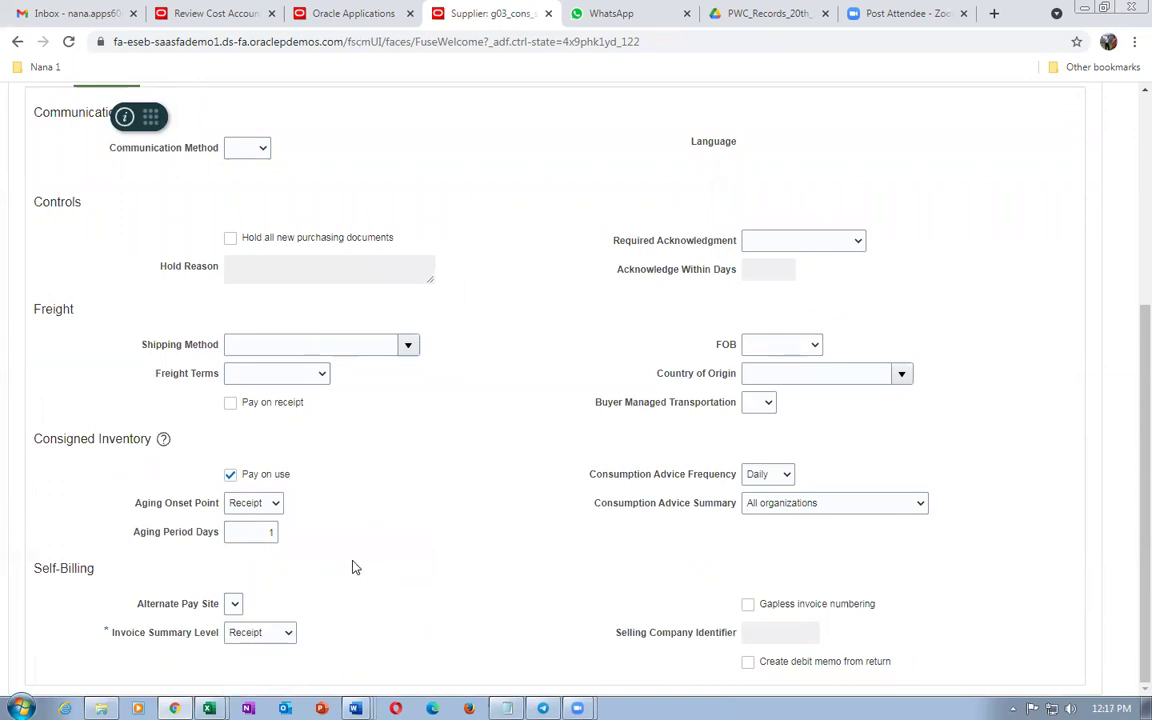
# Save the site's purchasing settings and close it to return to the supplier's list of sites.
pyautogui.scroll(3, 353, 568)
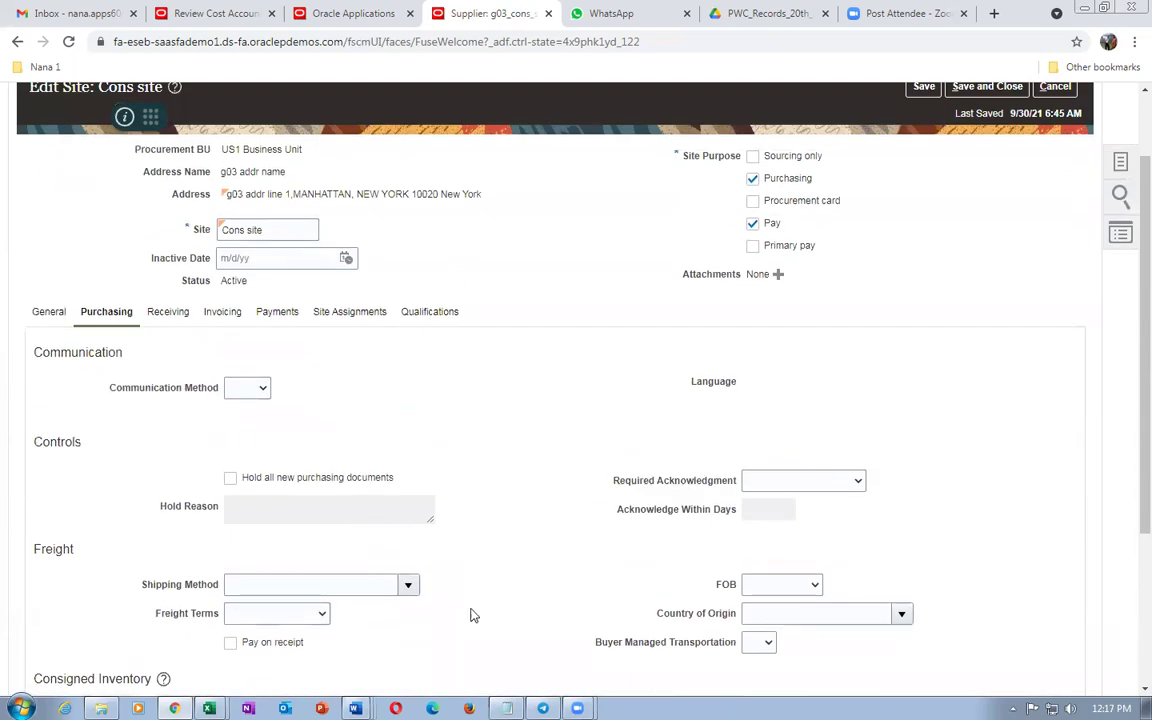
pyautogui.scroll(-3, 473, 615)
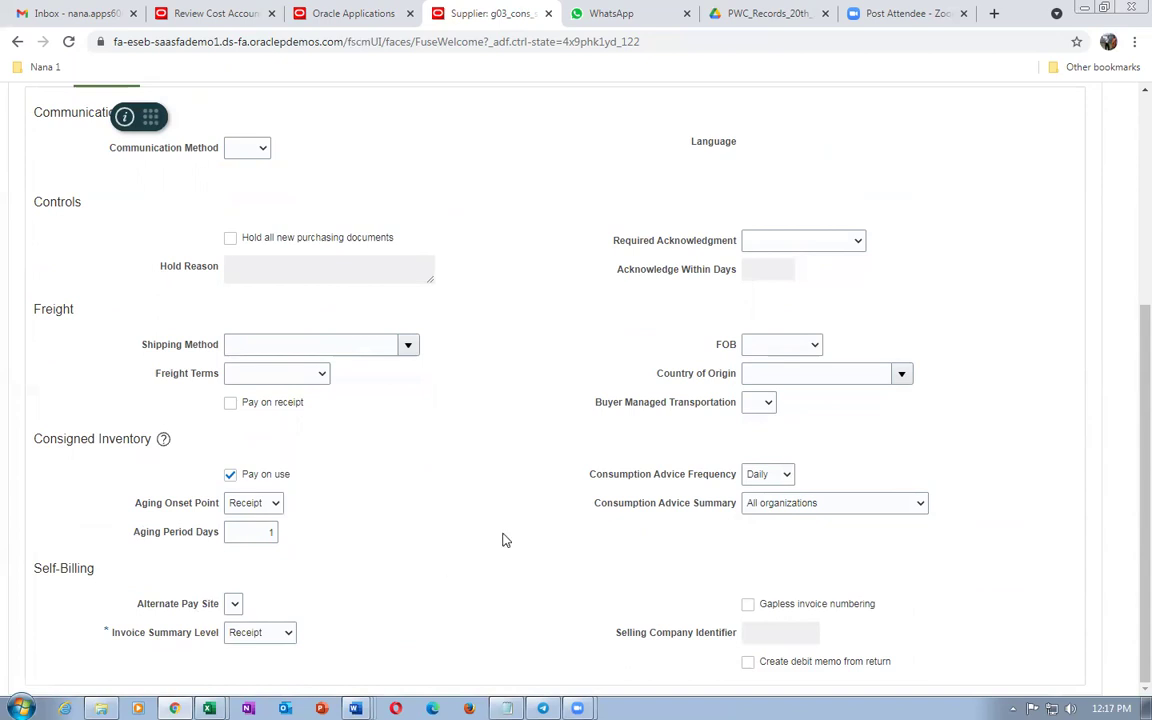
pyautogui.scroll(4, 509, 537)
pyautogui.click(990, 186)
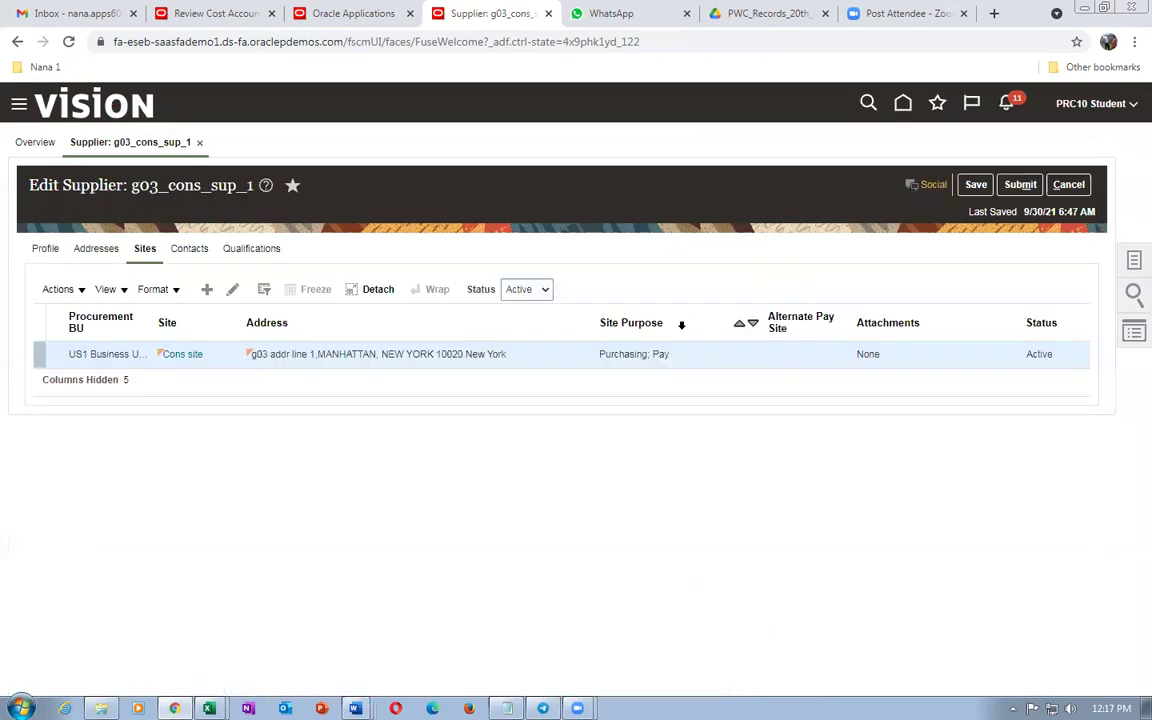
pyautogui.click(618, 412)
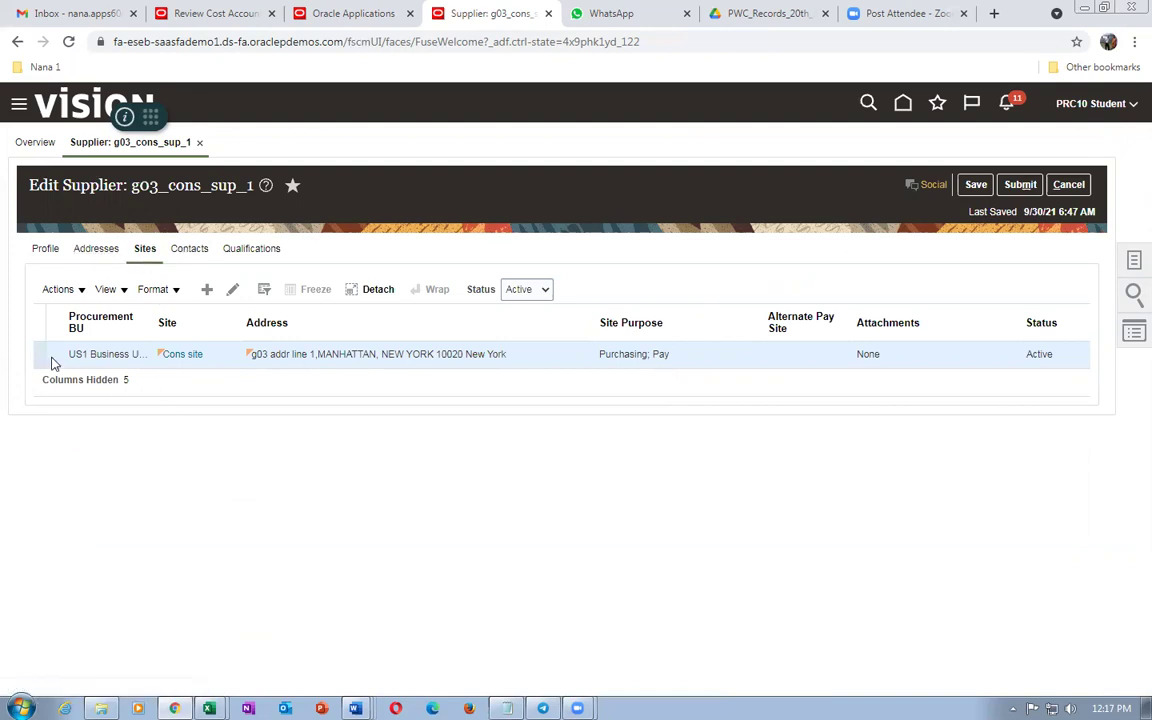
# Edit the supplier site Cons site and set both its invoice currency and payment currency to US Dollar.
pyautogui.click(232, 289)
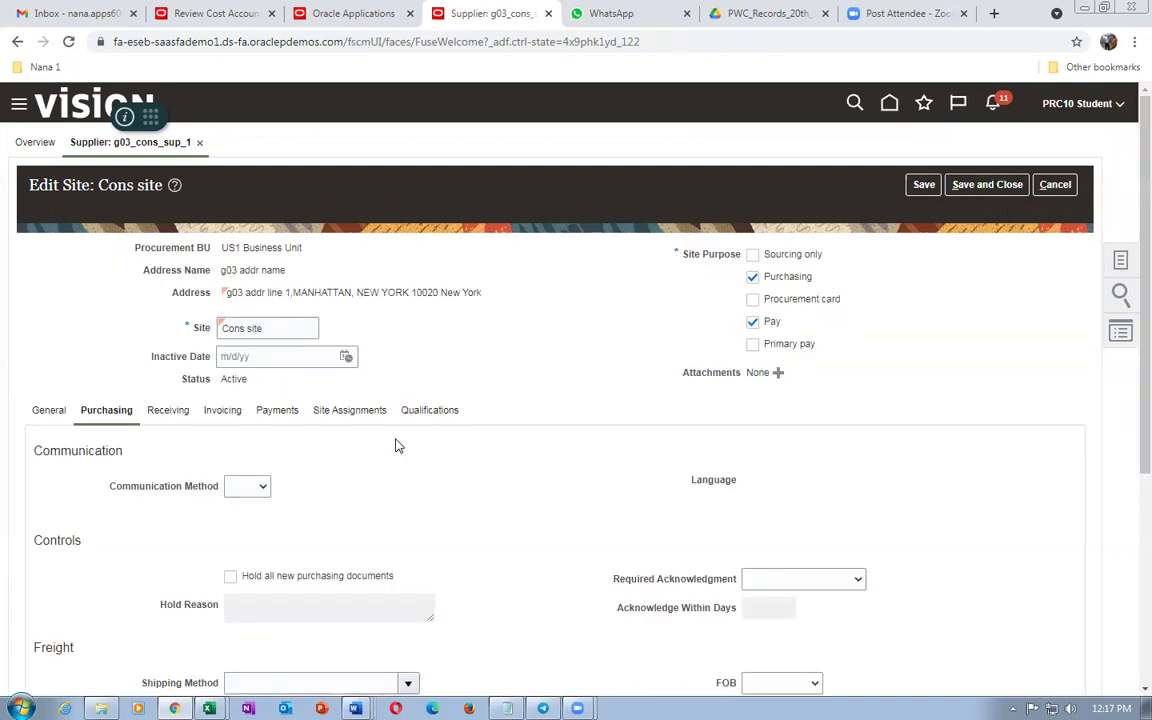
pyautogui.click(223, 412)
pyautogui.click(311, 487)
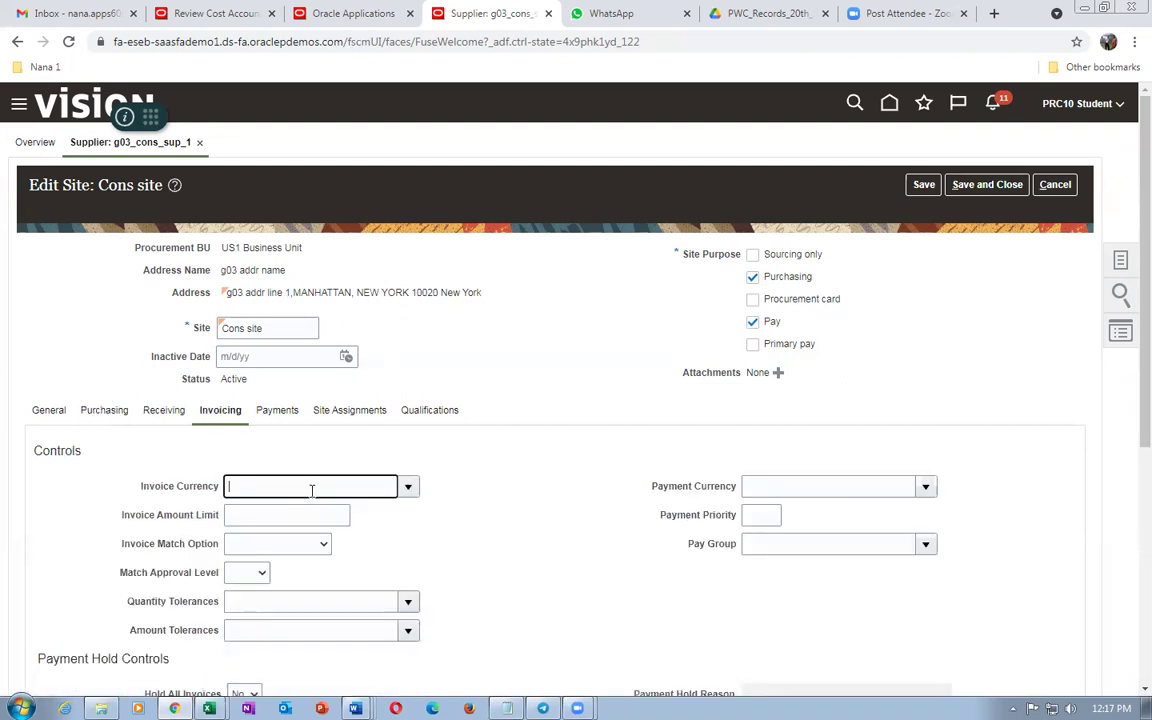
pyautogui.write('US')
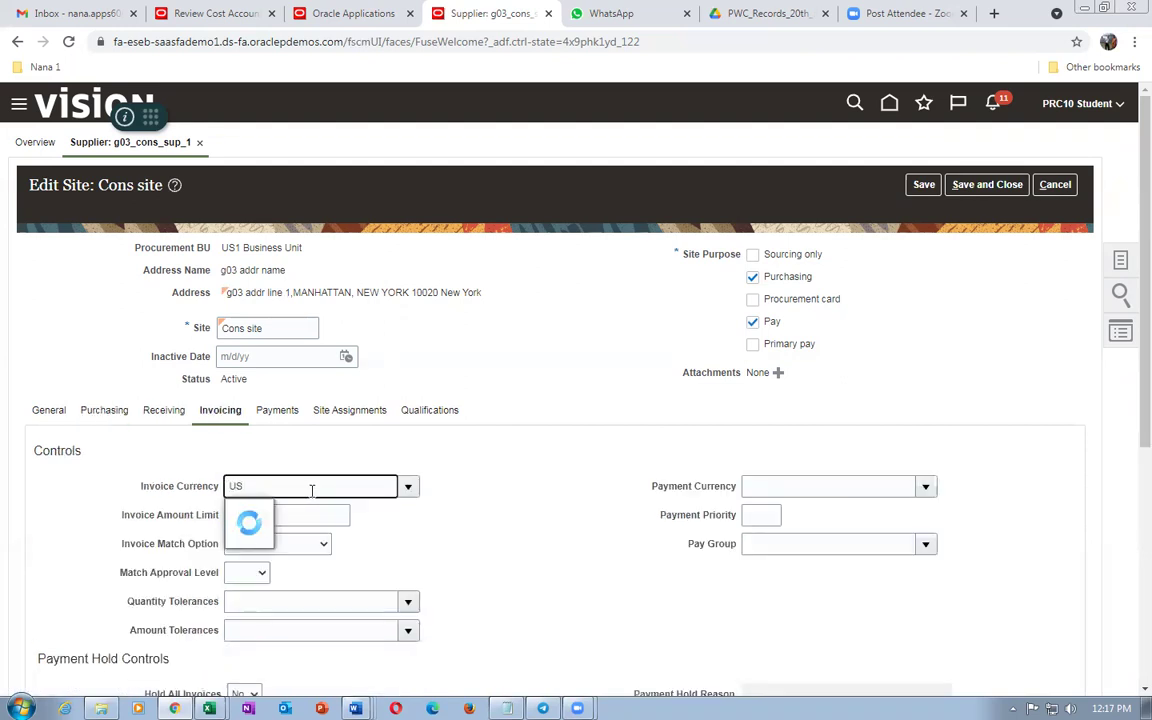
pyautogui.click(300, 510)
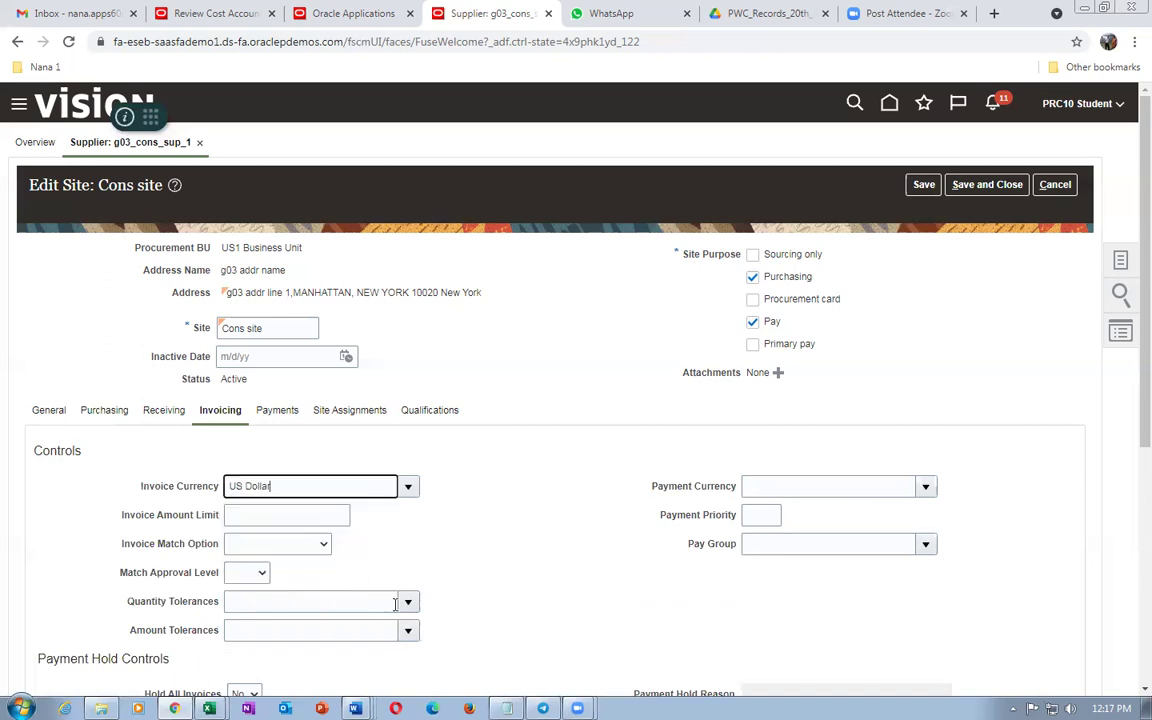
pyautogui.click(799, 485)
pyautogui.write('US')
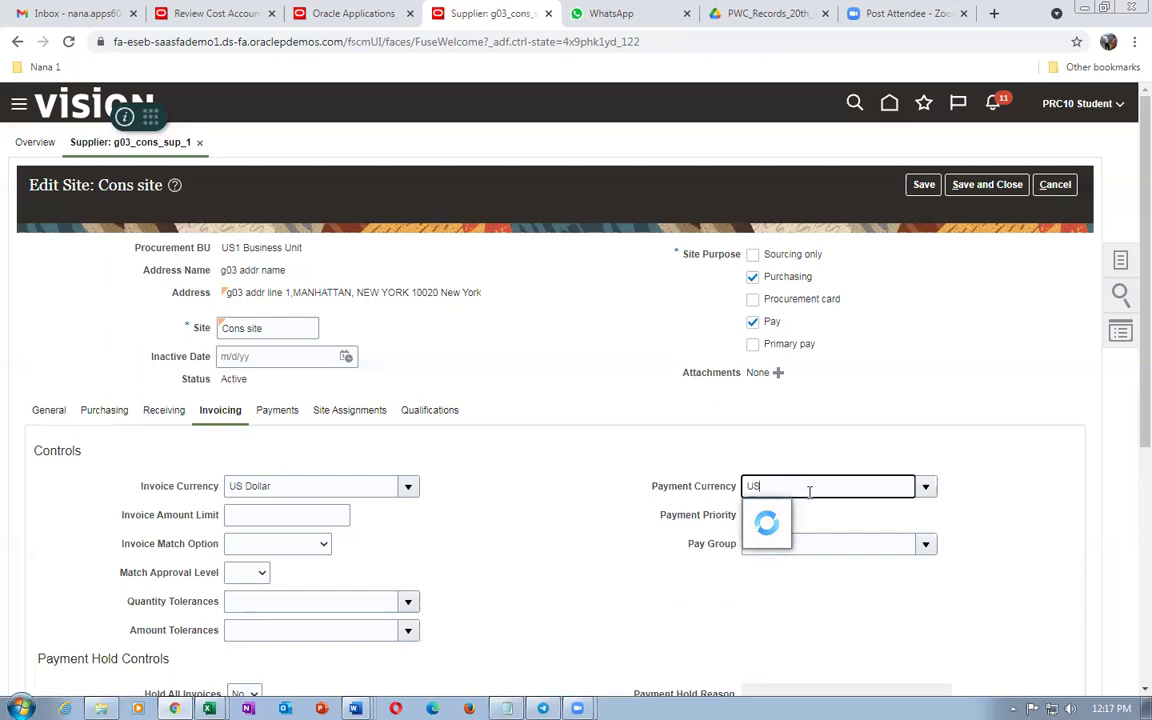
pyautogui.click(797, 513)
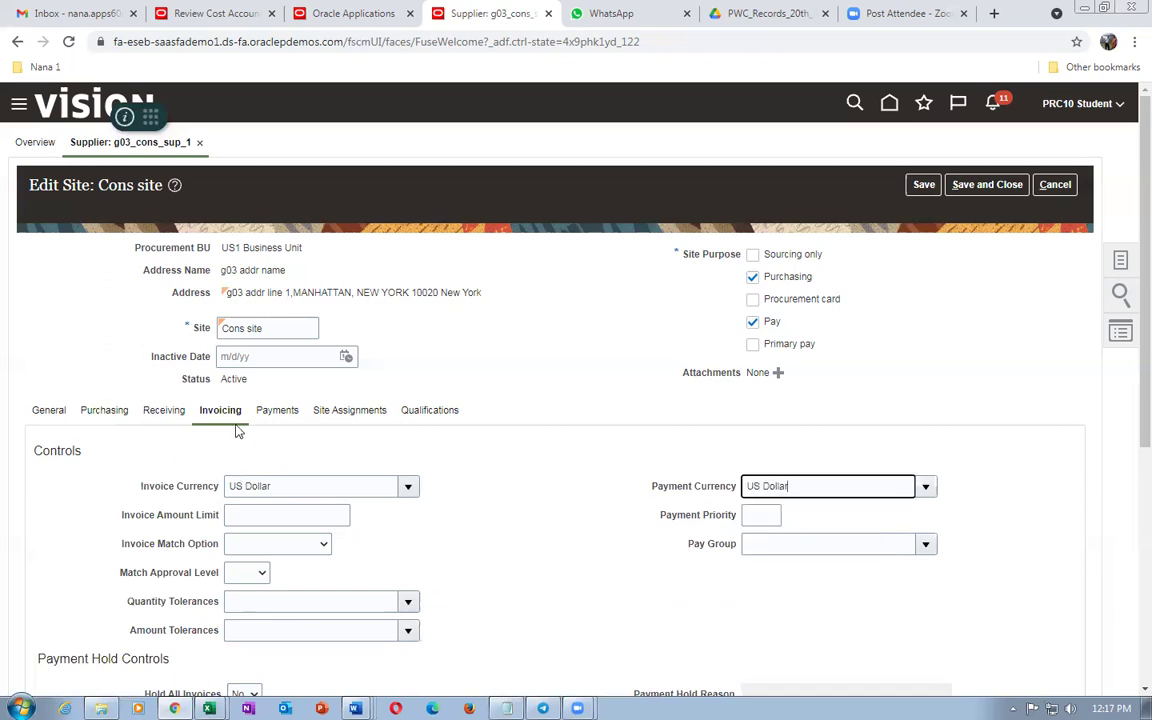
# Add a site assignment to Cons site with US1 Business Unit as the client BU.
pyautogui.click(342, 411)
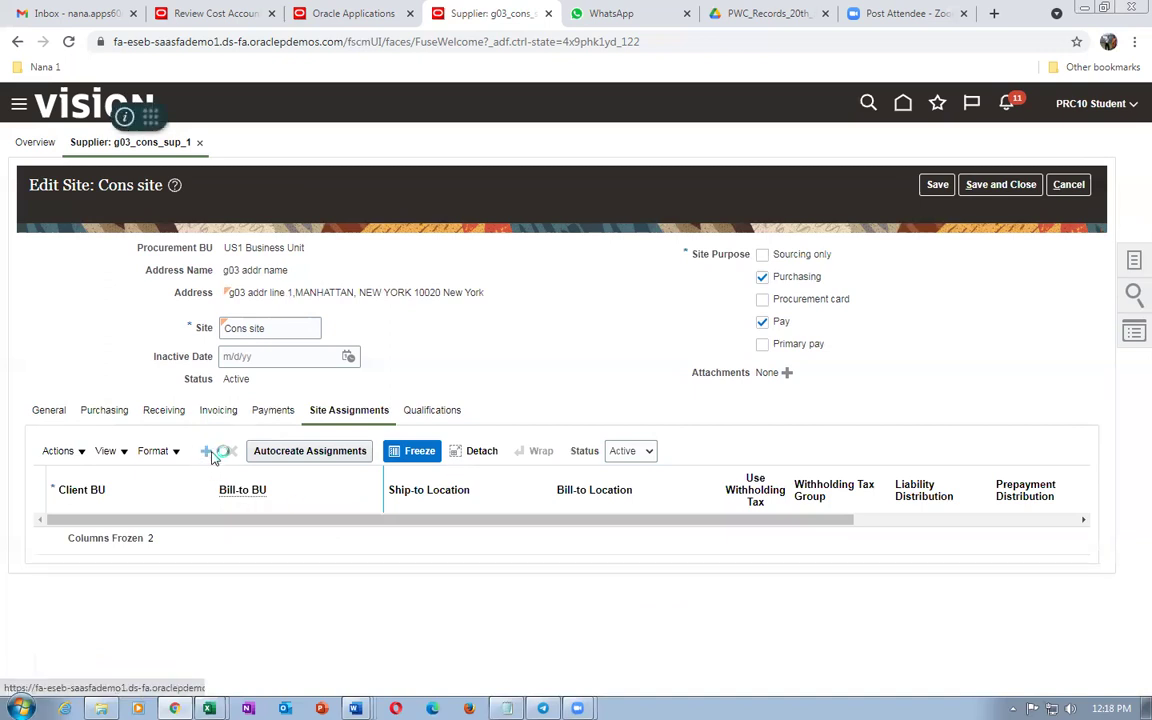
pyautogui.click(208, 453)
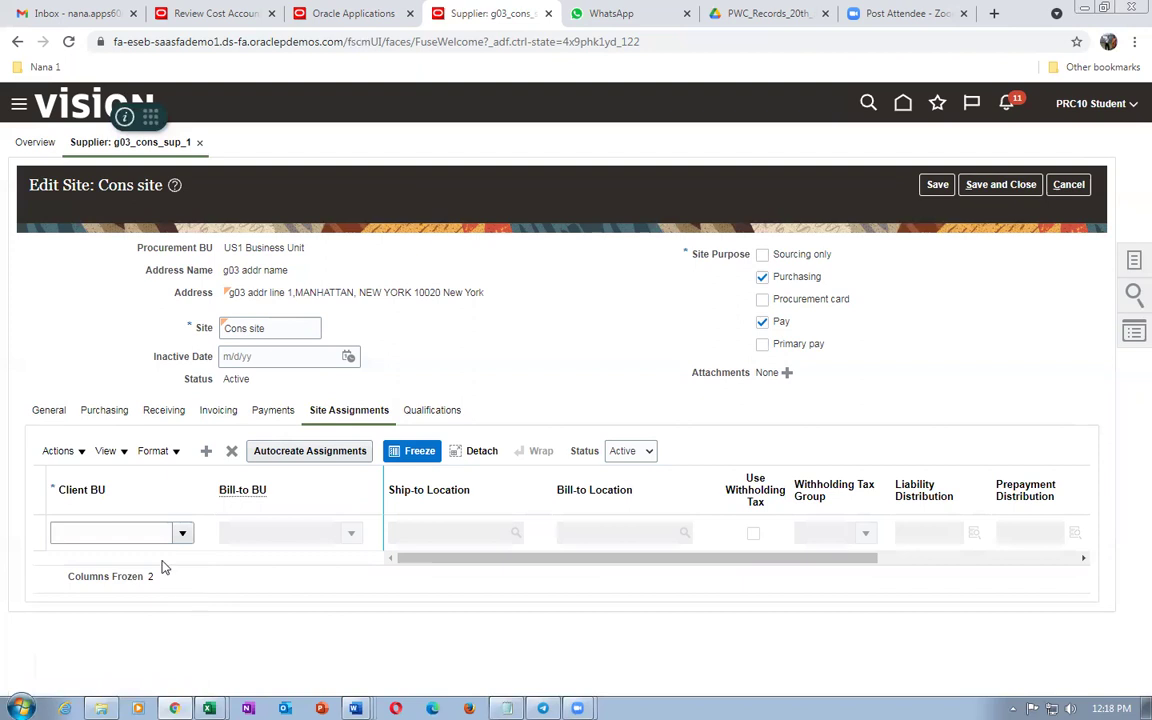
pyautogui.click(180, 535)
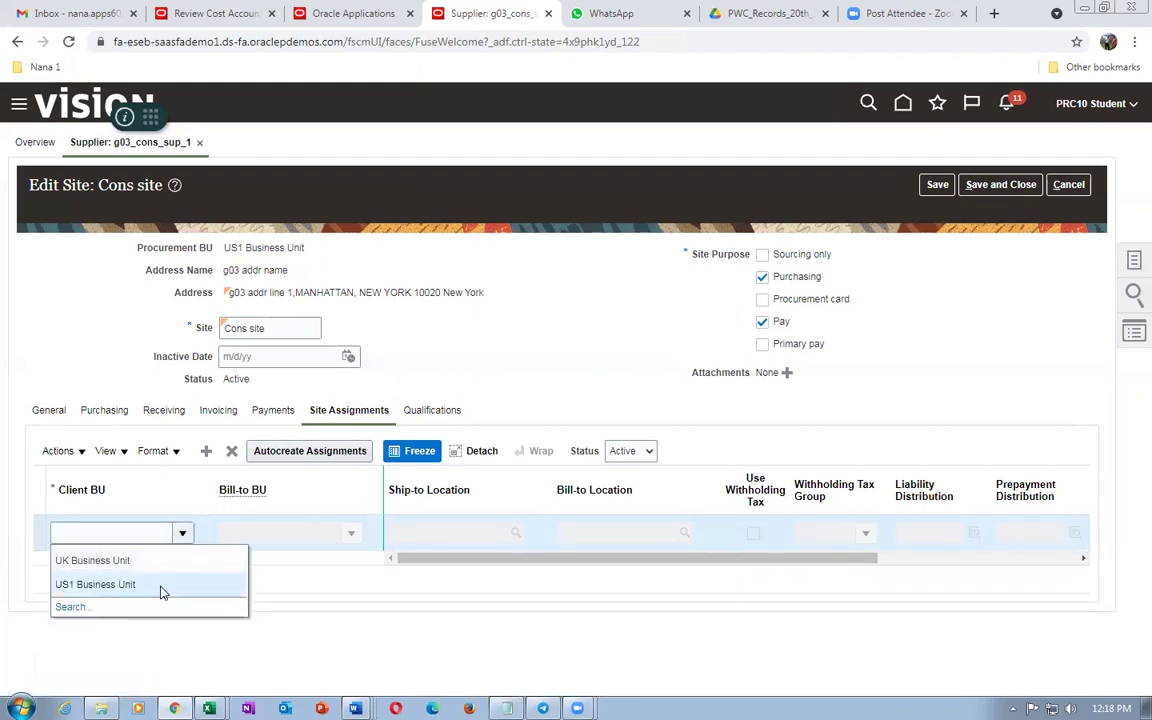
pyautogui.click(161, 586)
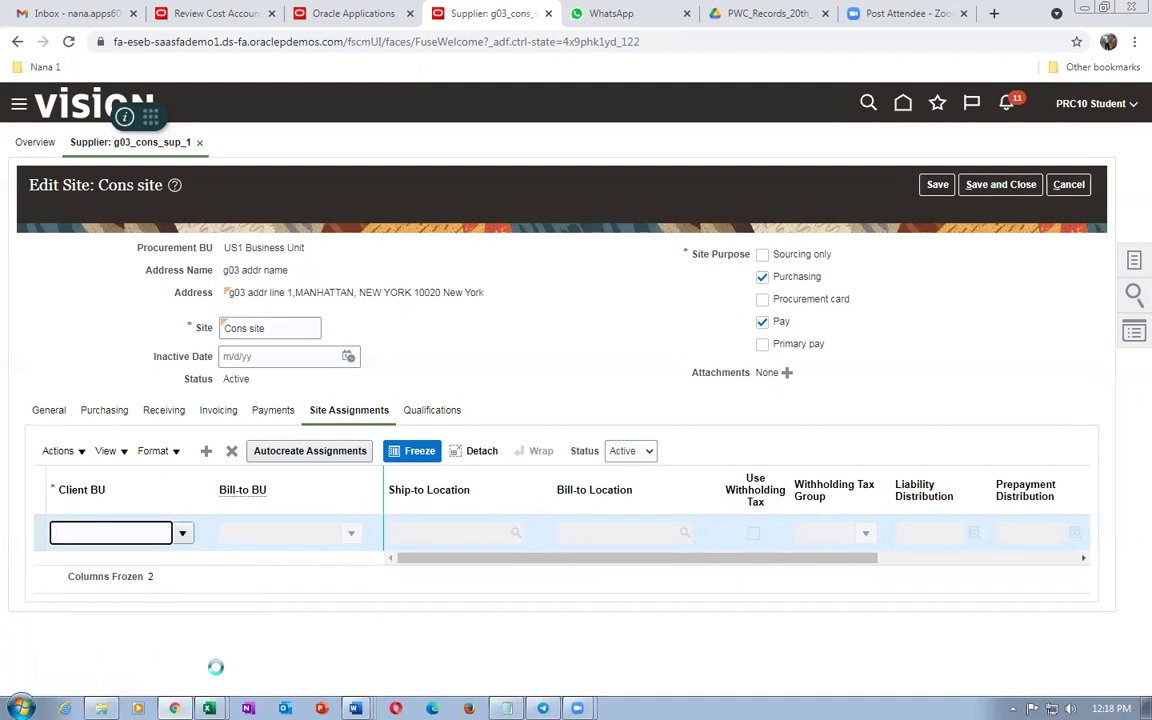
# Set both the ship-to location and the bill-to location of the site assignment to Seattle.
pyautogui.click(427, 532)
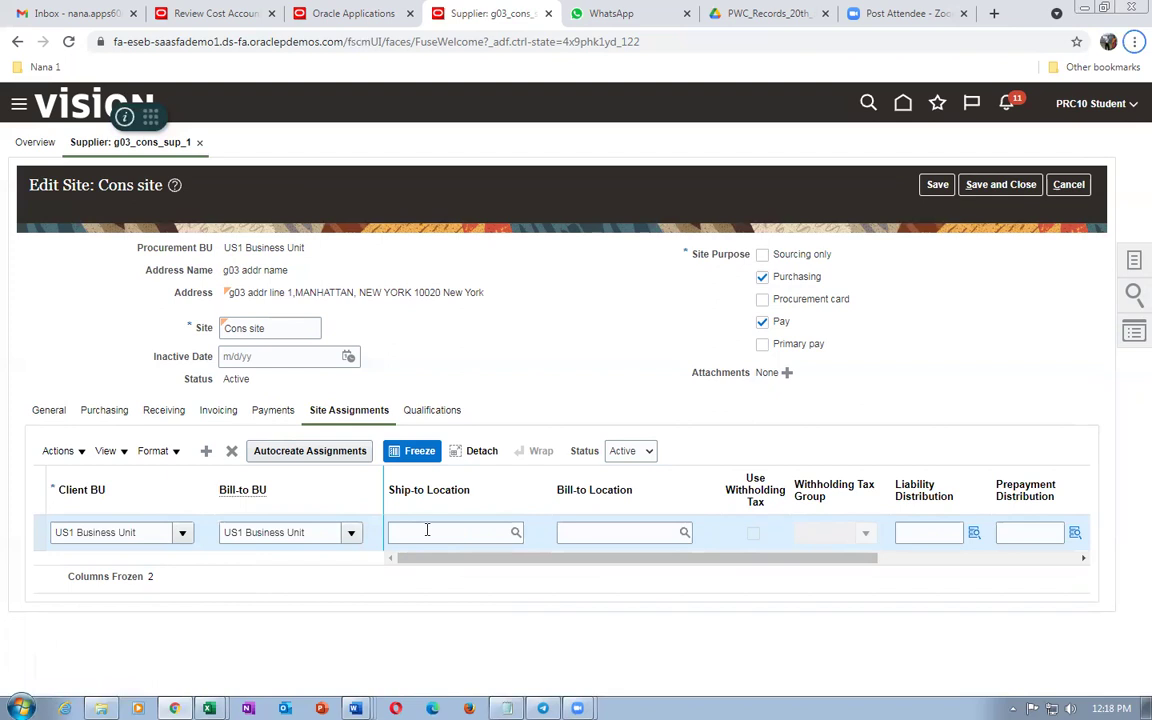
pyautogui.click(427, 530)
pyautogui.write('Seattle')
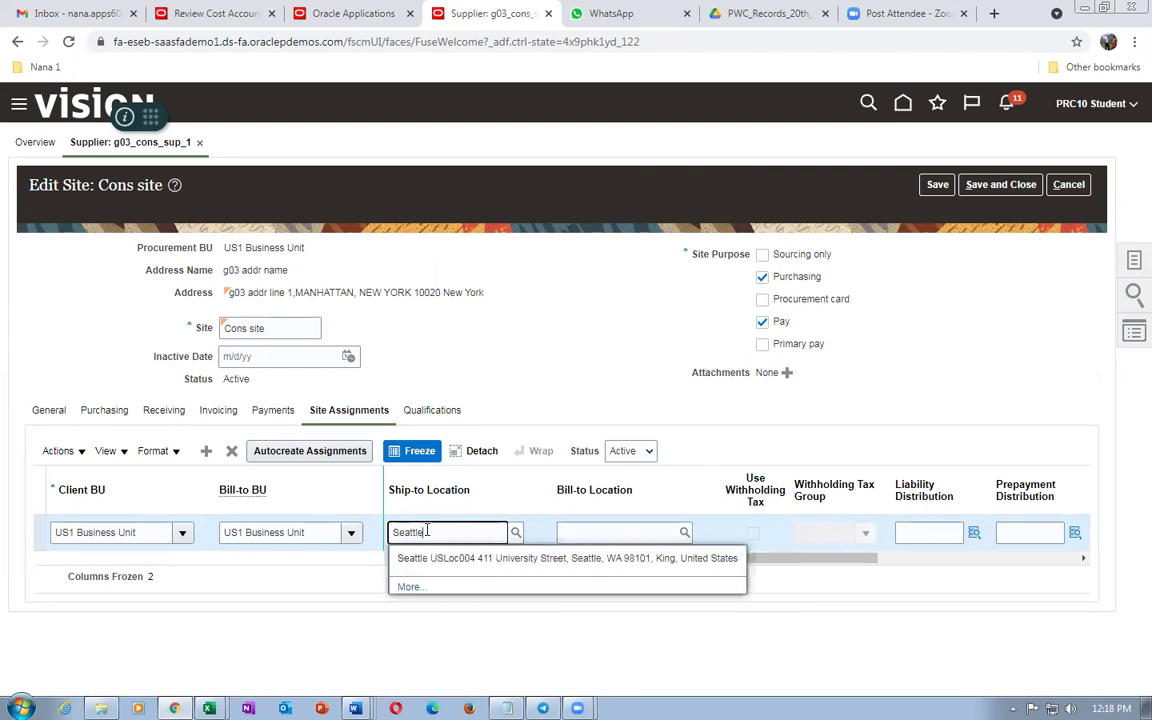
pyautogui.click(395, 556)
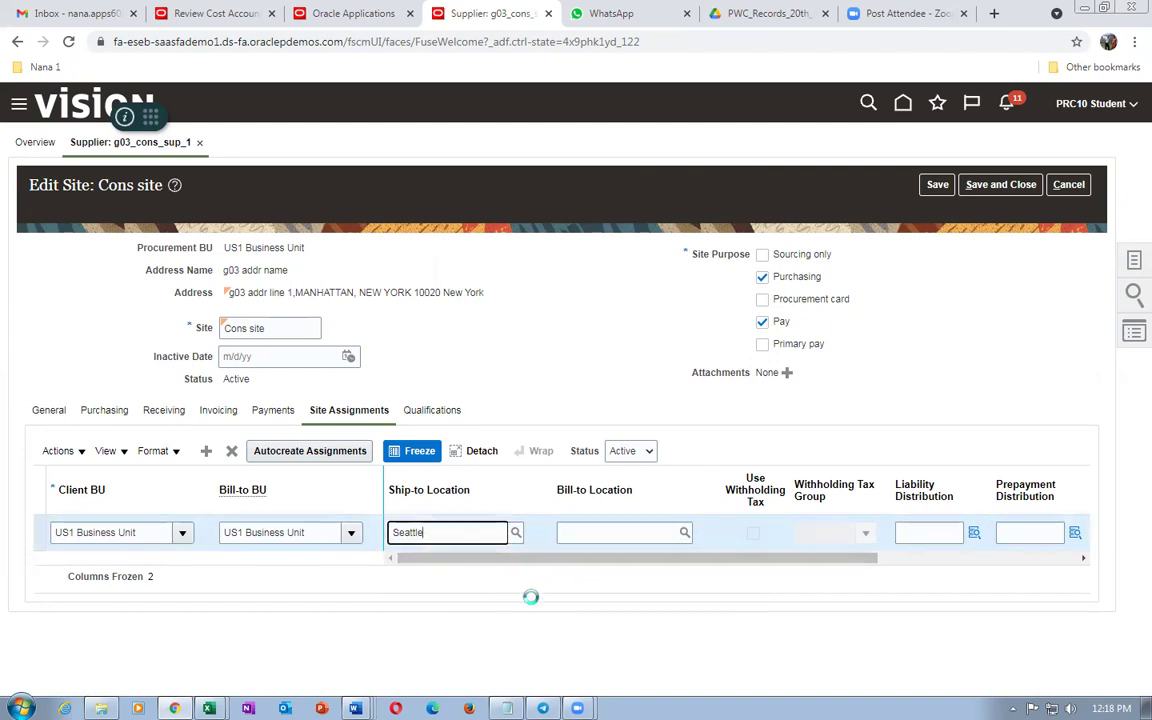
pyautogui.click(593, 533)
pyautogui.write('S')
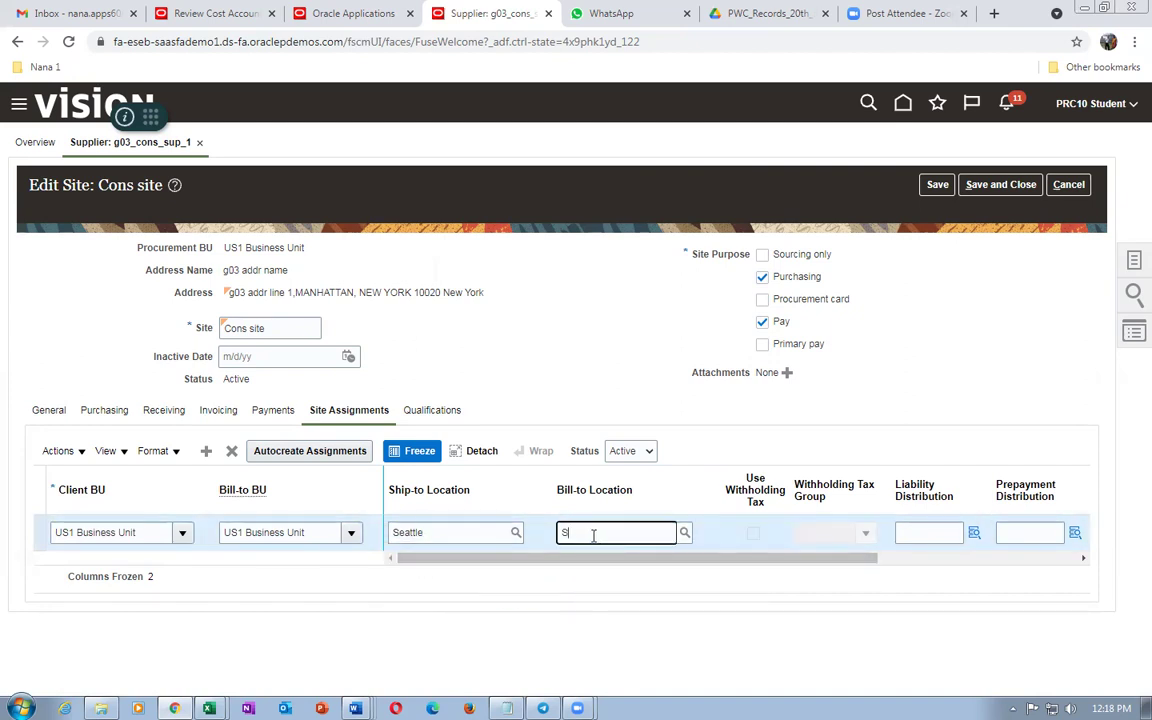
pyautogui.write('eattle')
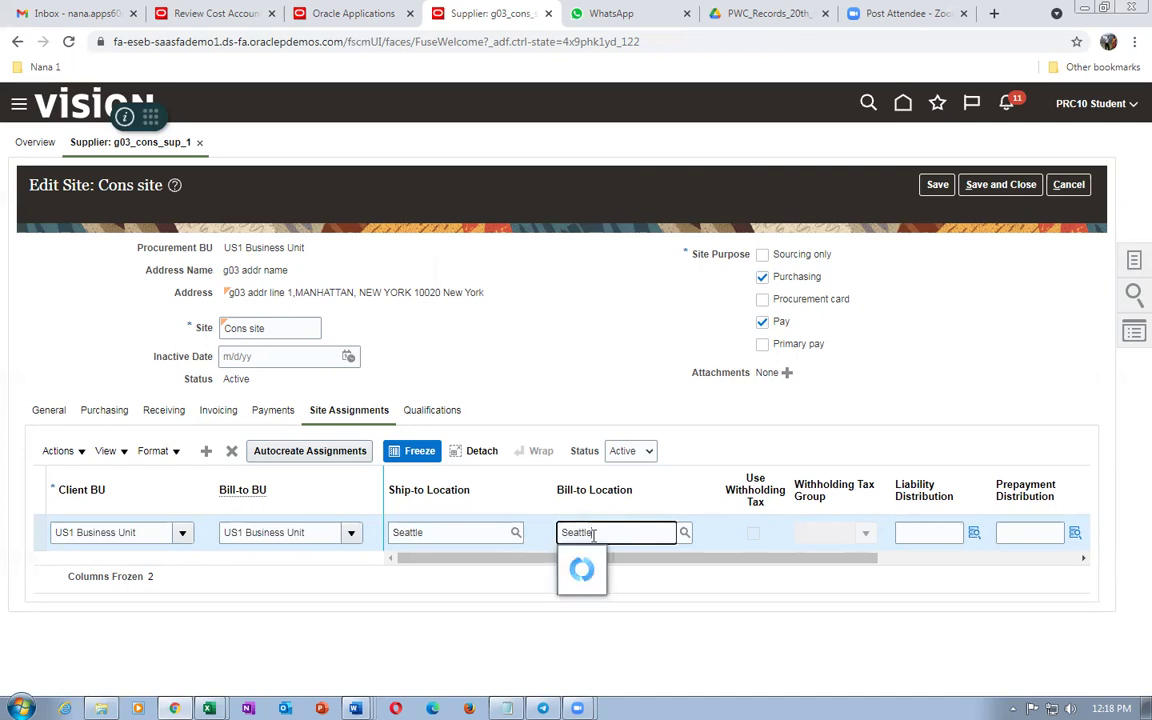
pyautogui.click(594, 553)
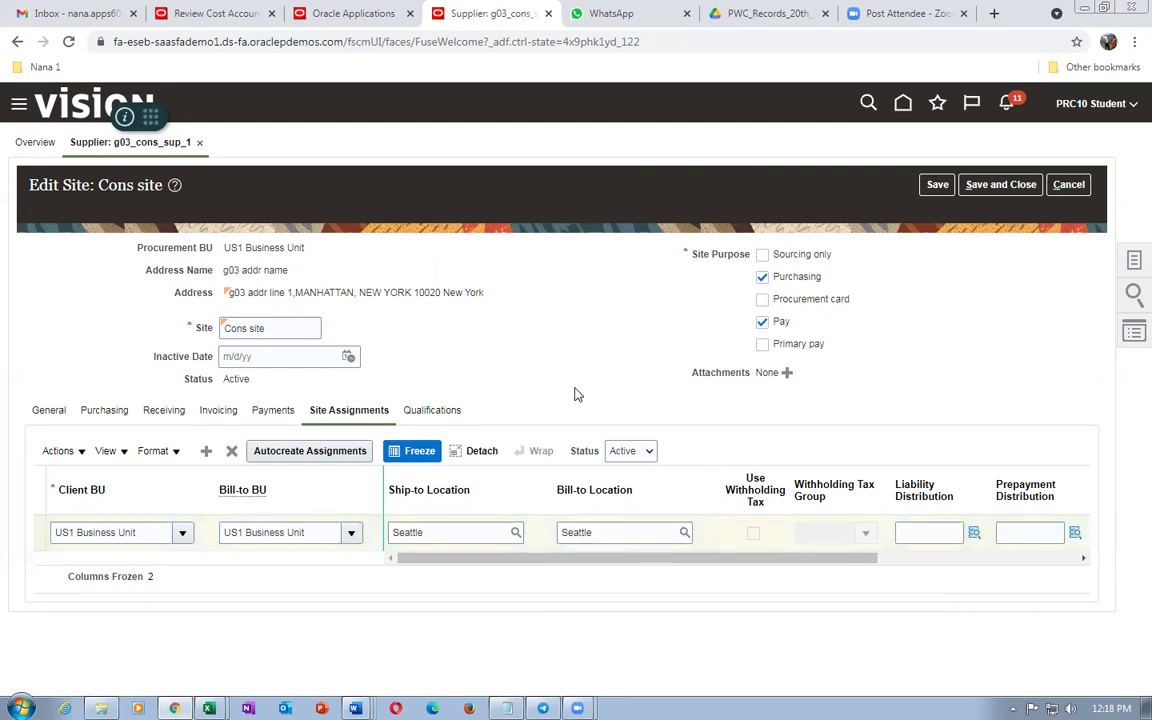
# Save and close the site, then submit the changes to supplier g03_cons_sup_1.
pyautogui.click(1000, 184)
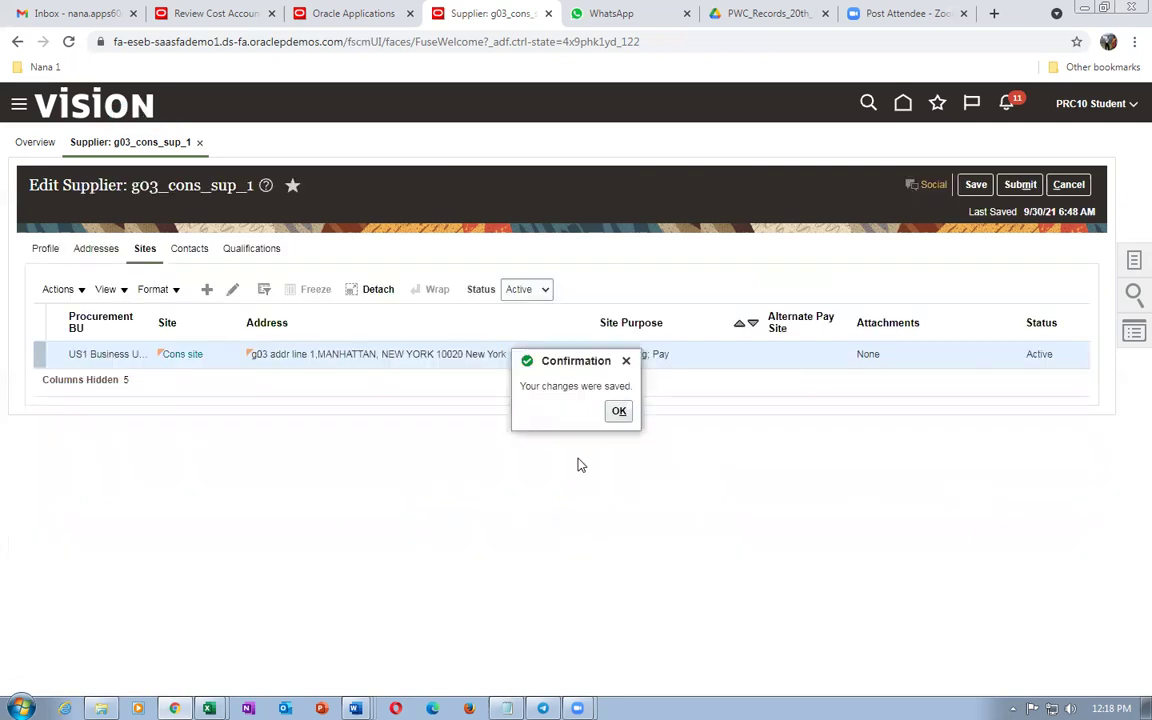
pyautogui.click(619, 410)
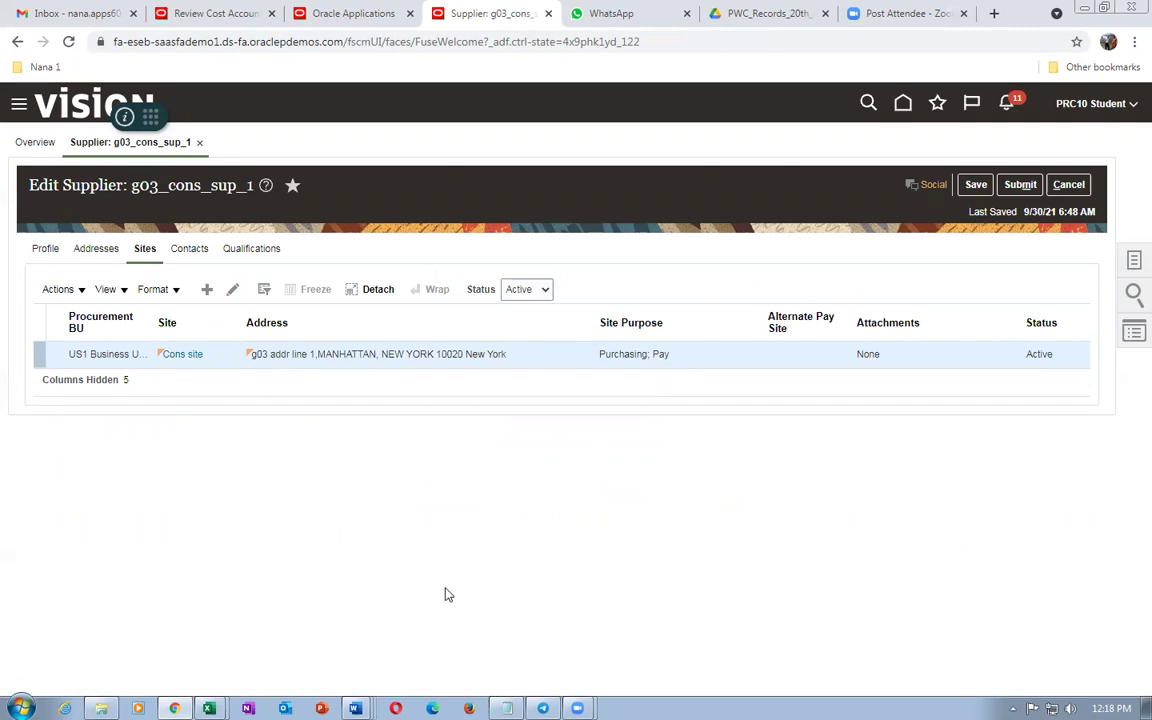
pyautogui.click(1021, 186)
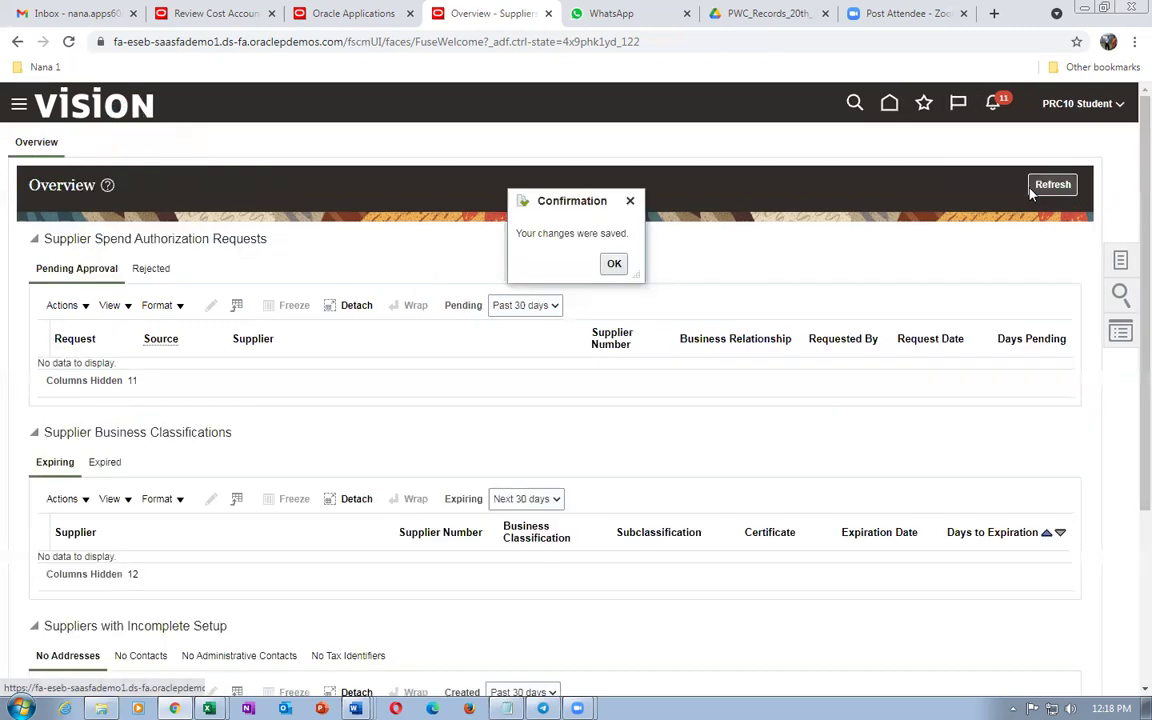
pyautogui.click(612, 263)
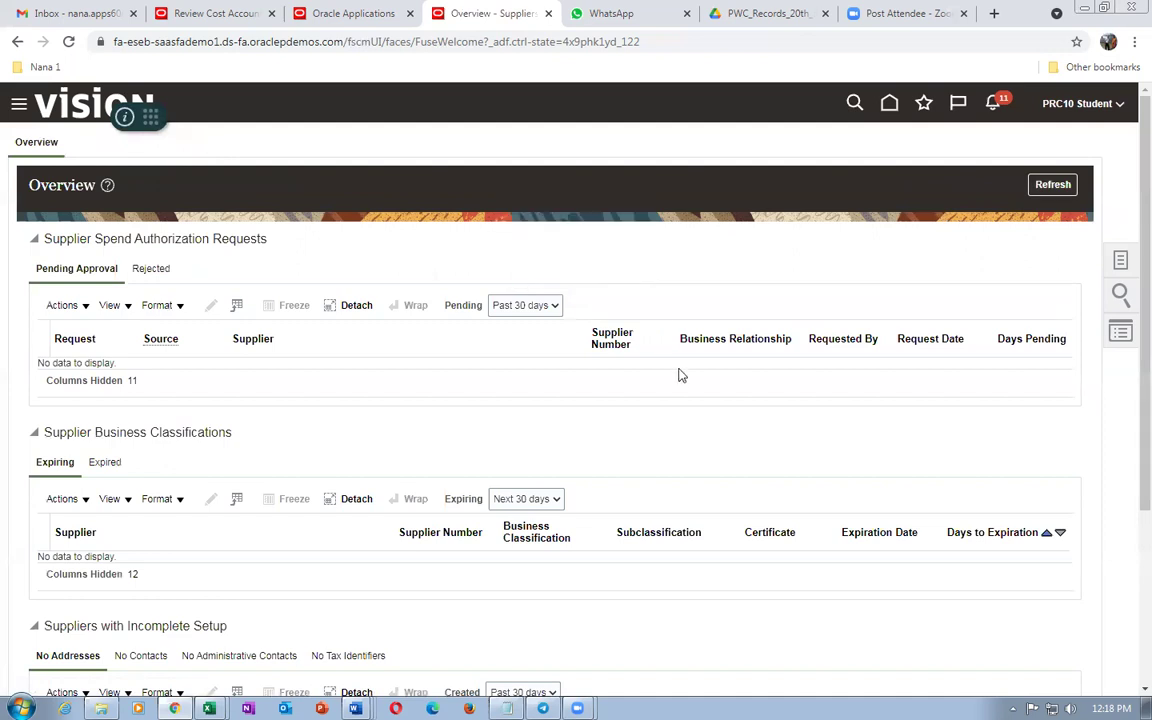
# Go to the Purchase Orders work area and start creating a new agreement.
pyautogui.click(889, 103)
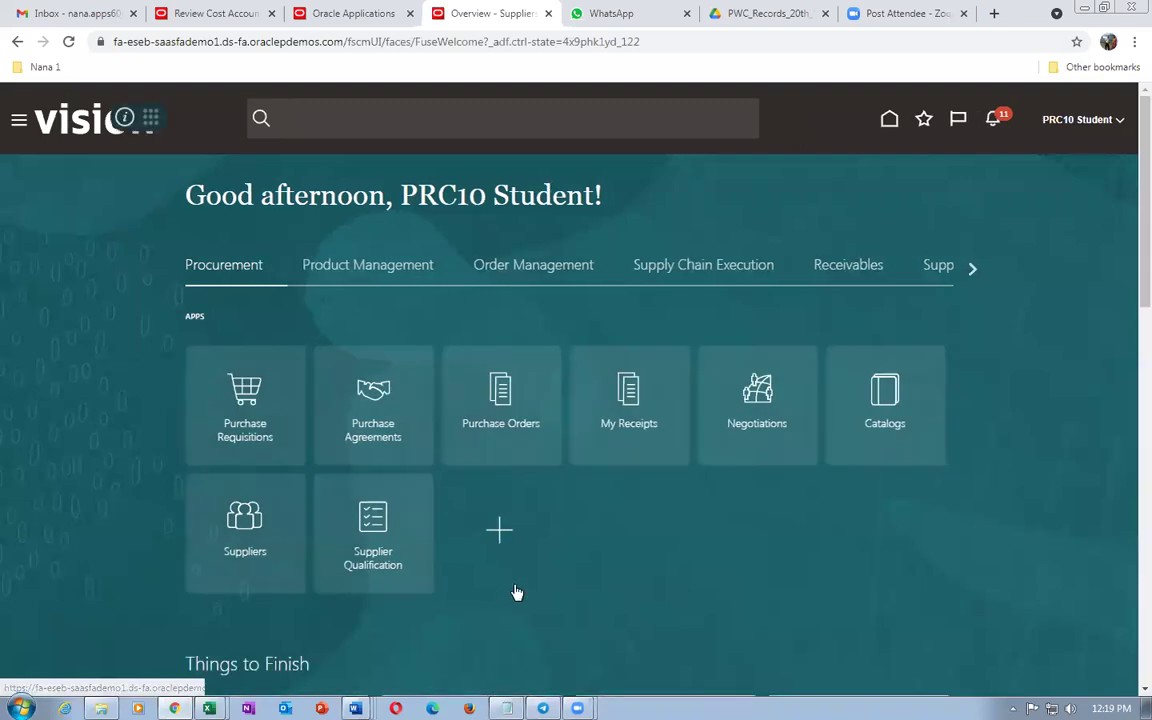
pyautogui.click(508, 443)
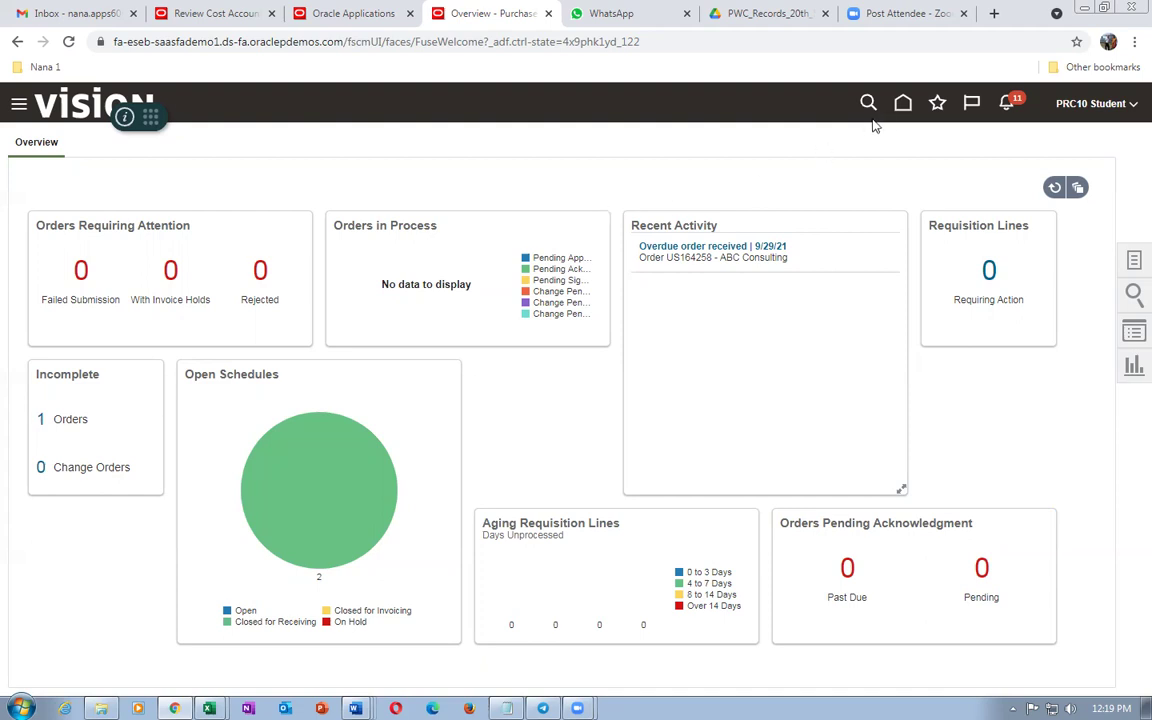
pyautogui.click(1133, 264)
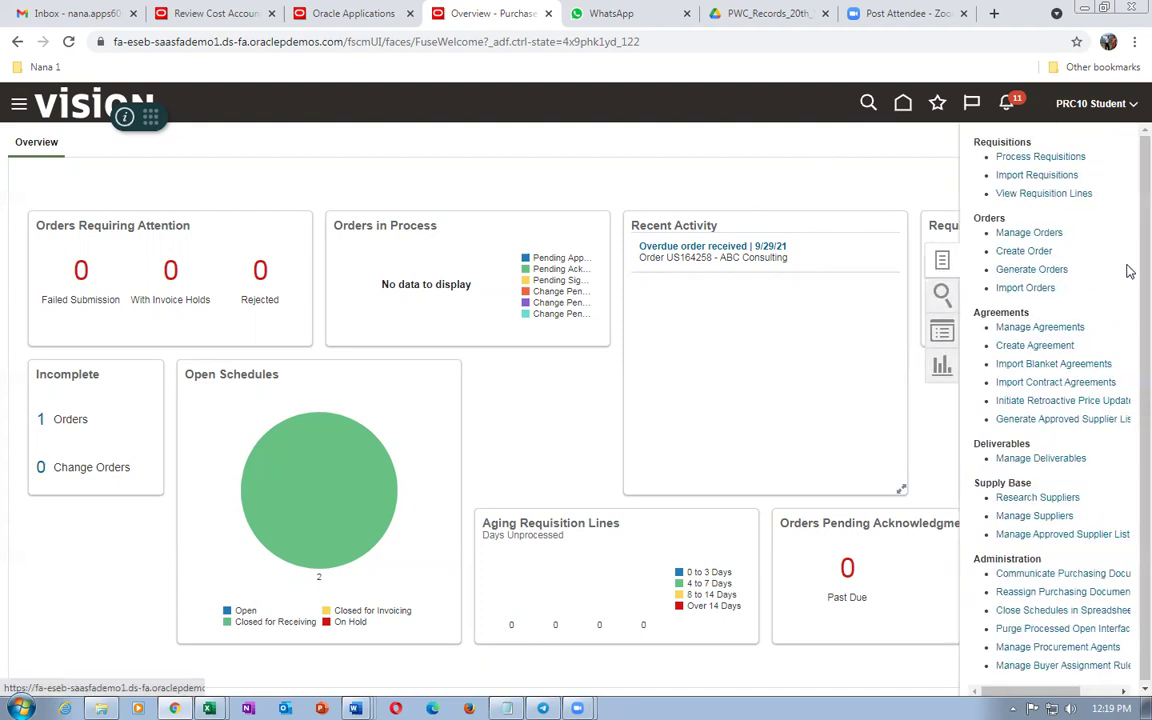
pyautogui.click(1040, 347)
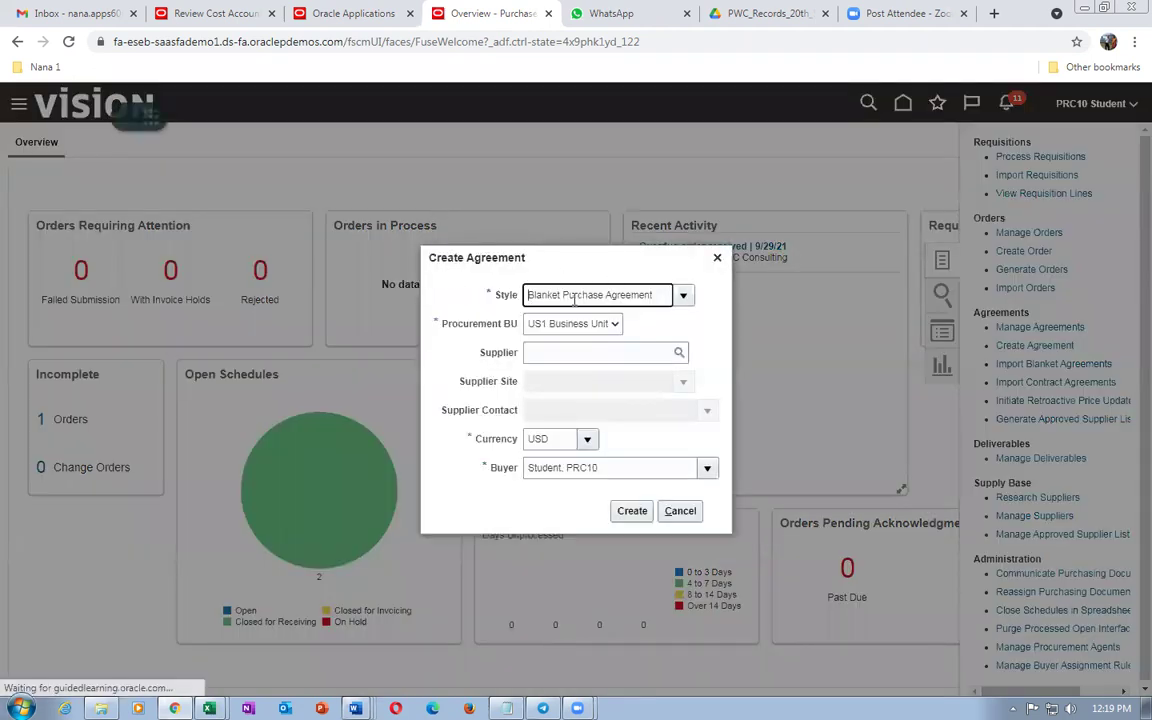
# Create the agreement with the Consignment Agreement style for supplier g03_cons_sup_1.
pyautogui.click(682, 297)
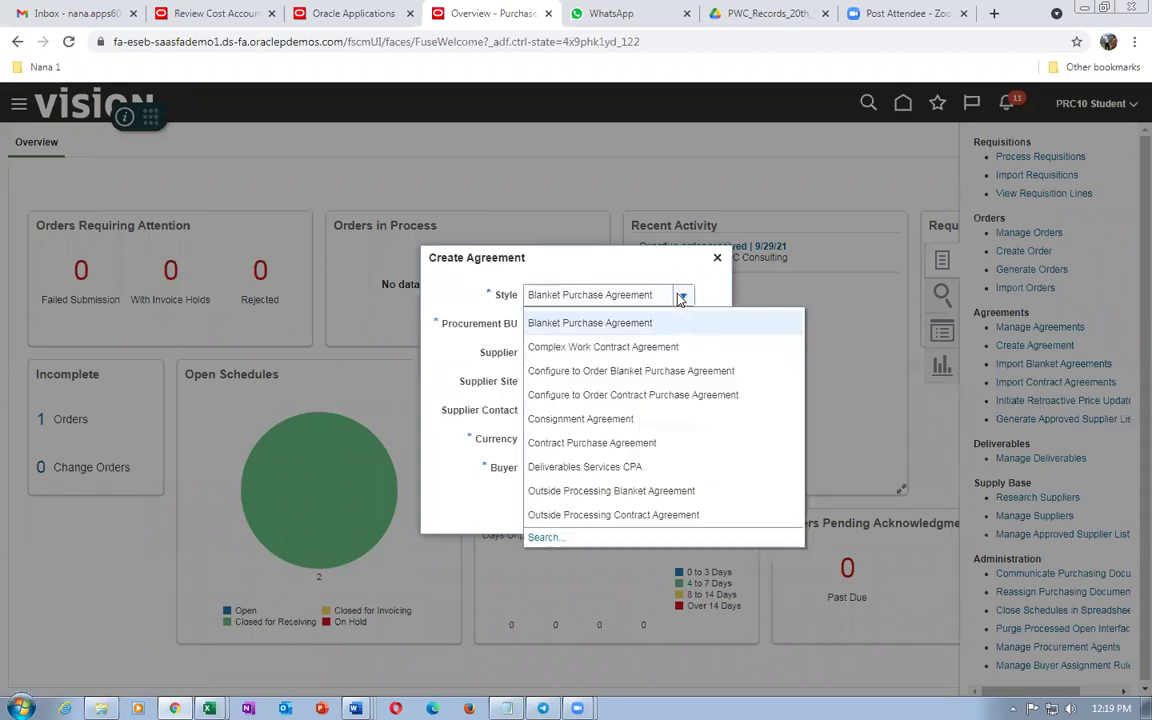
pyautogui.click(629, 420)
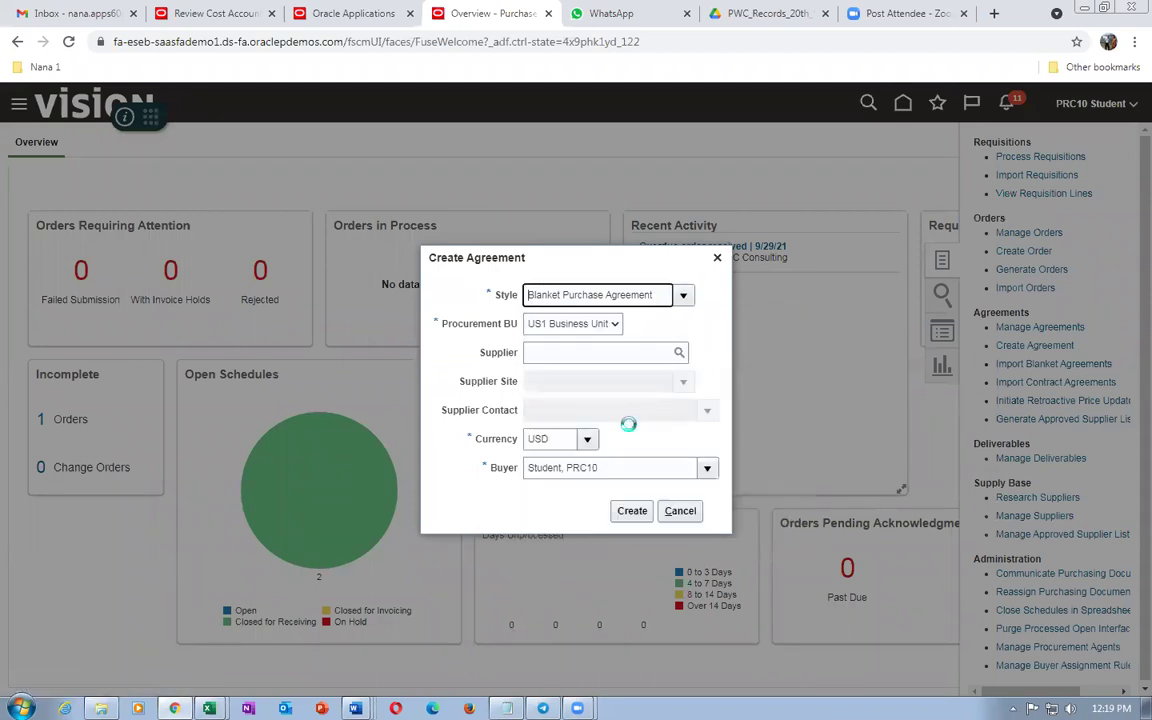
pyautogui.click(595, 353)
pyautogui.write('g03')
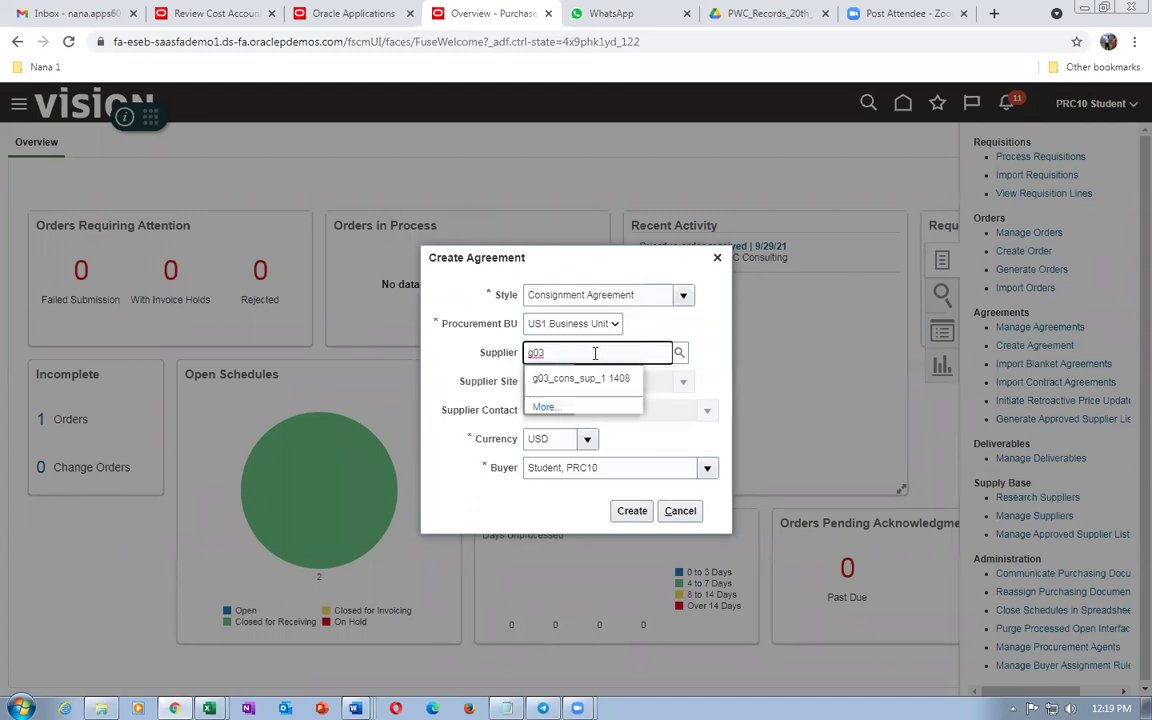
pyautogui.click(578, 382)
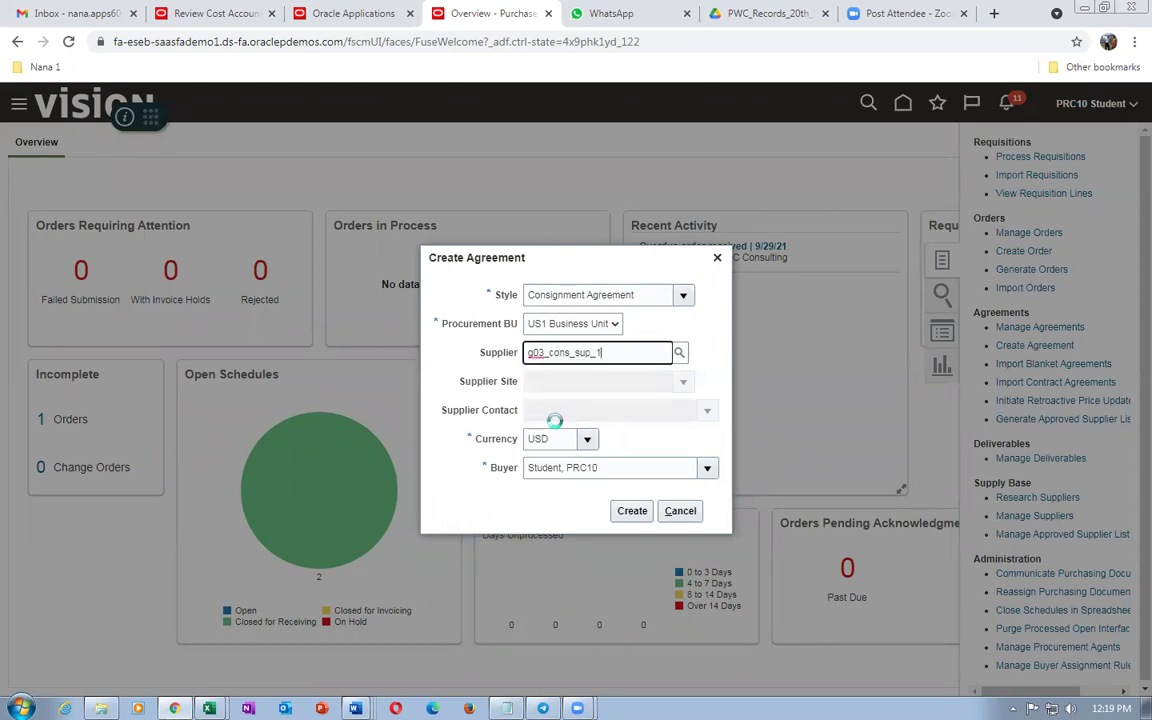
pyautogui.click(632, 511)
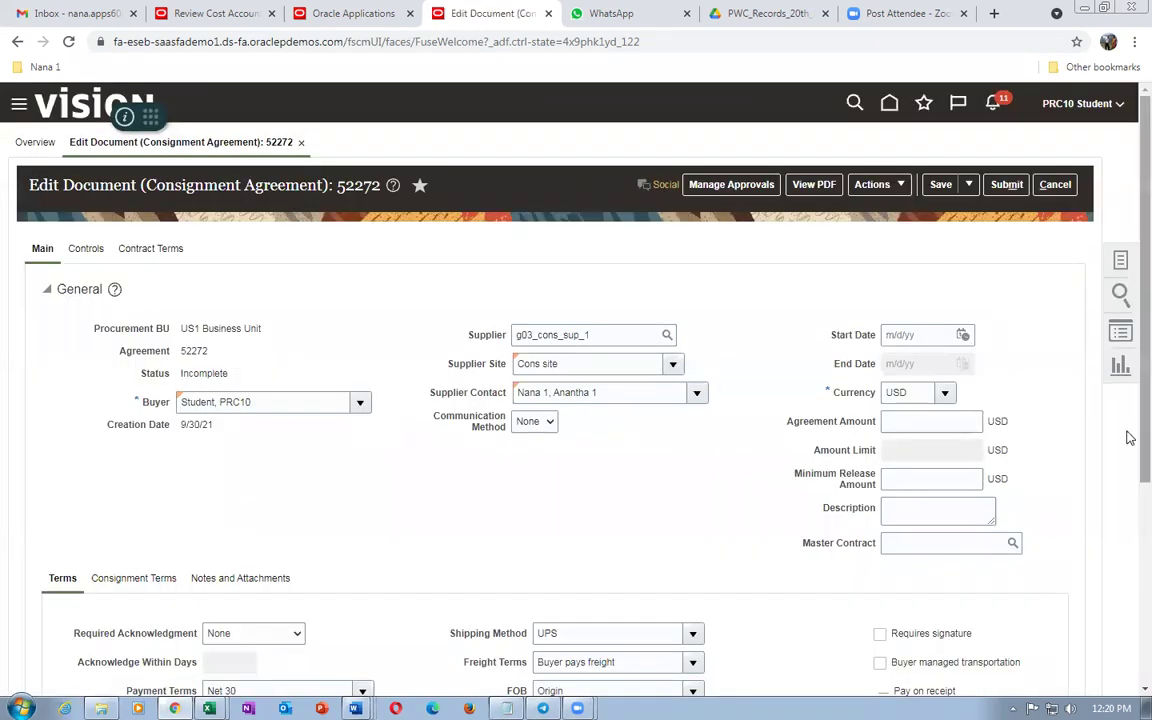
# Show the agreement's consignment terms and add a goods line for item g03_cons_item_1.
pyautogui.scroll(-4, 1128, 600)
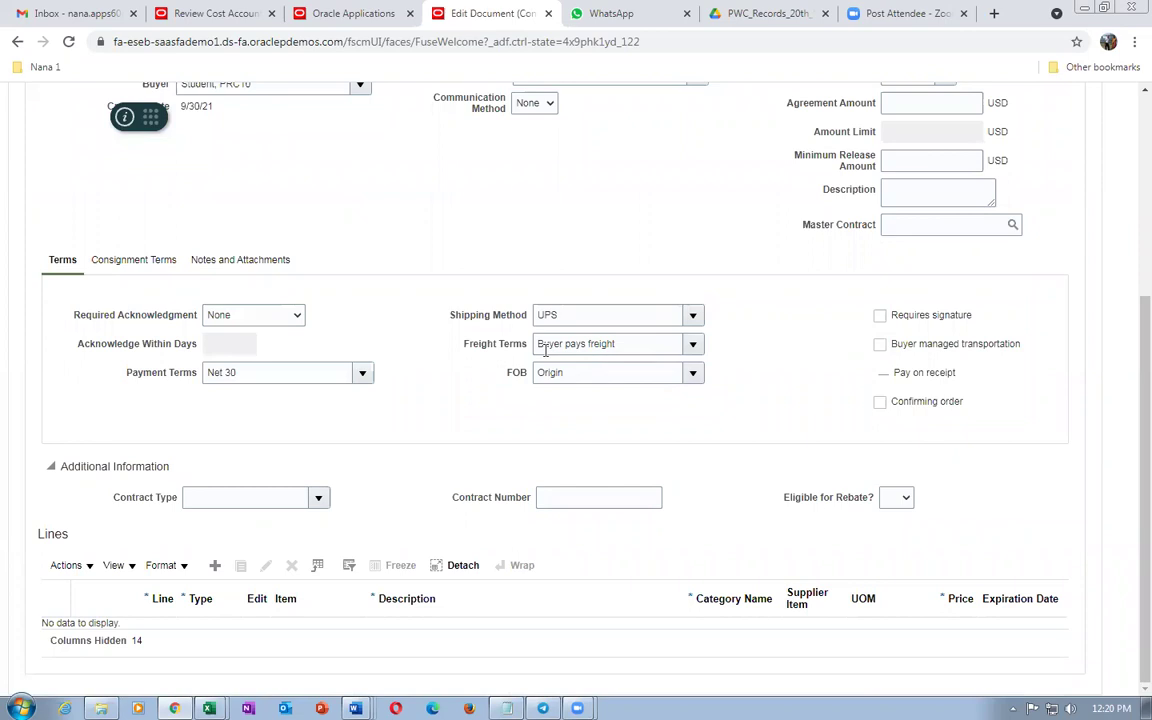
pyautogui.click(100, 262)
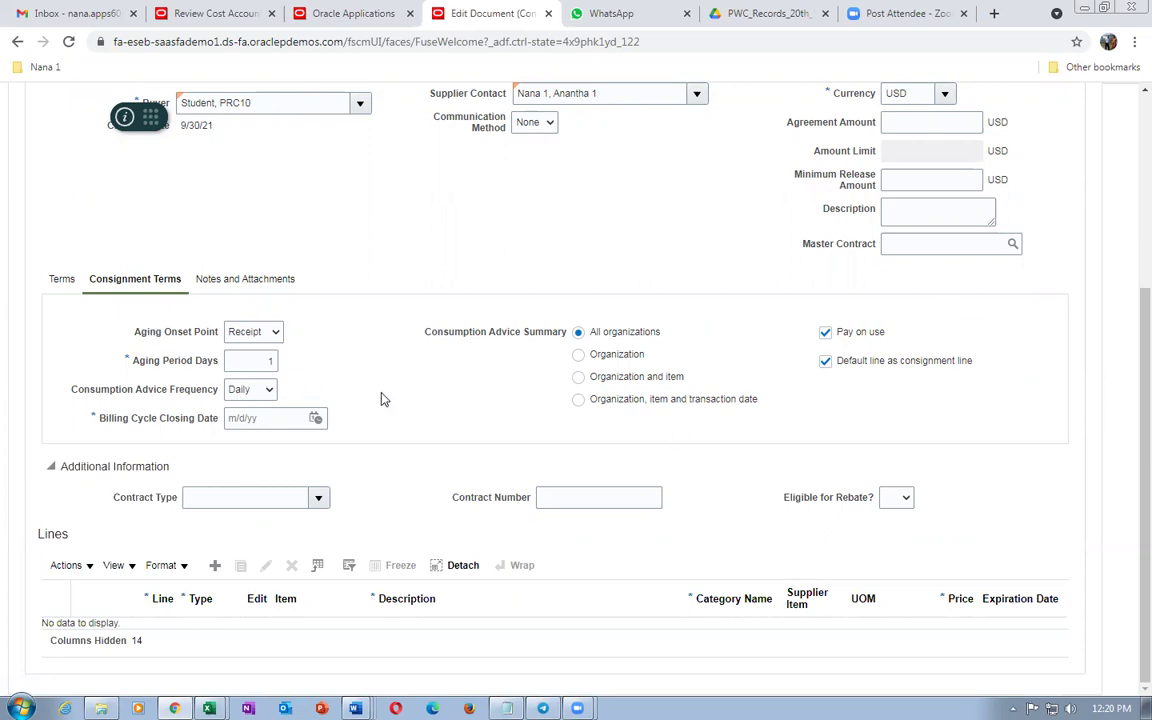
pyautogui.click(214, 566)
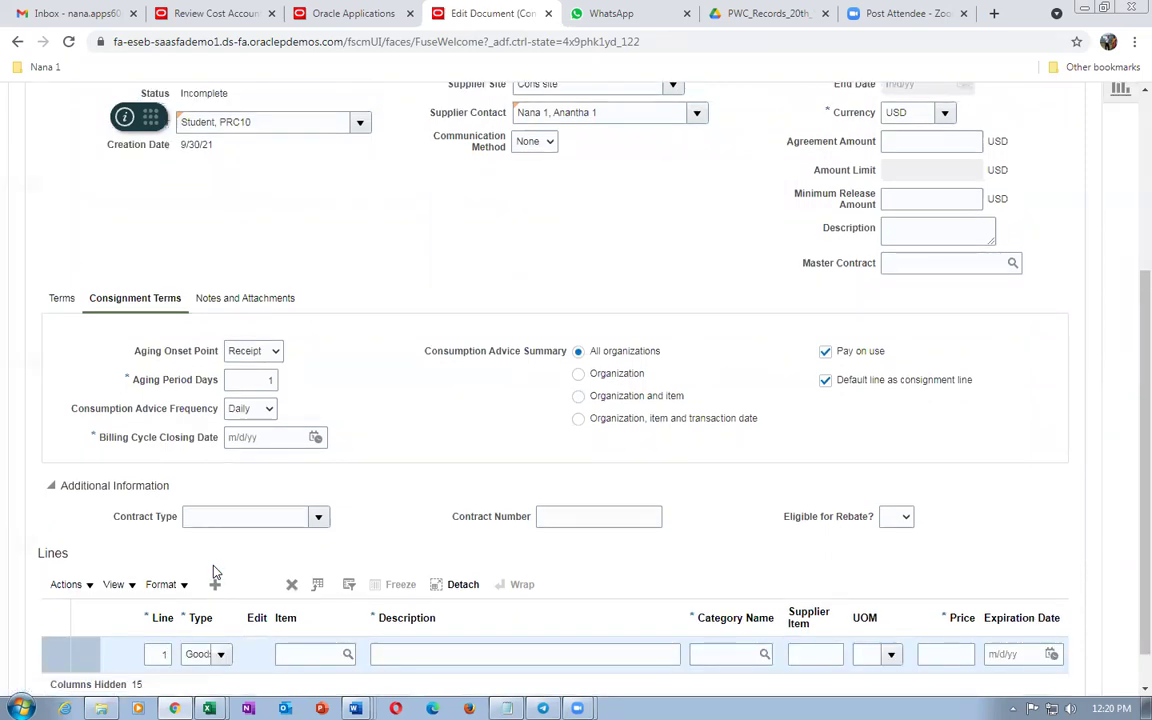
pyautogui.write('gl3')
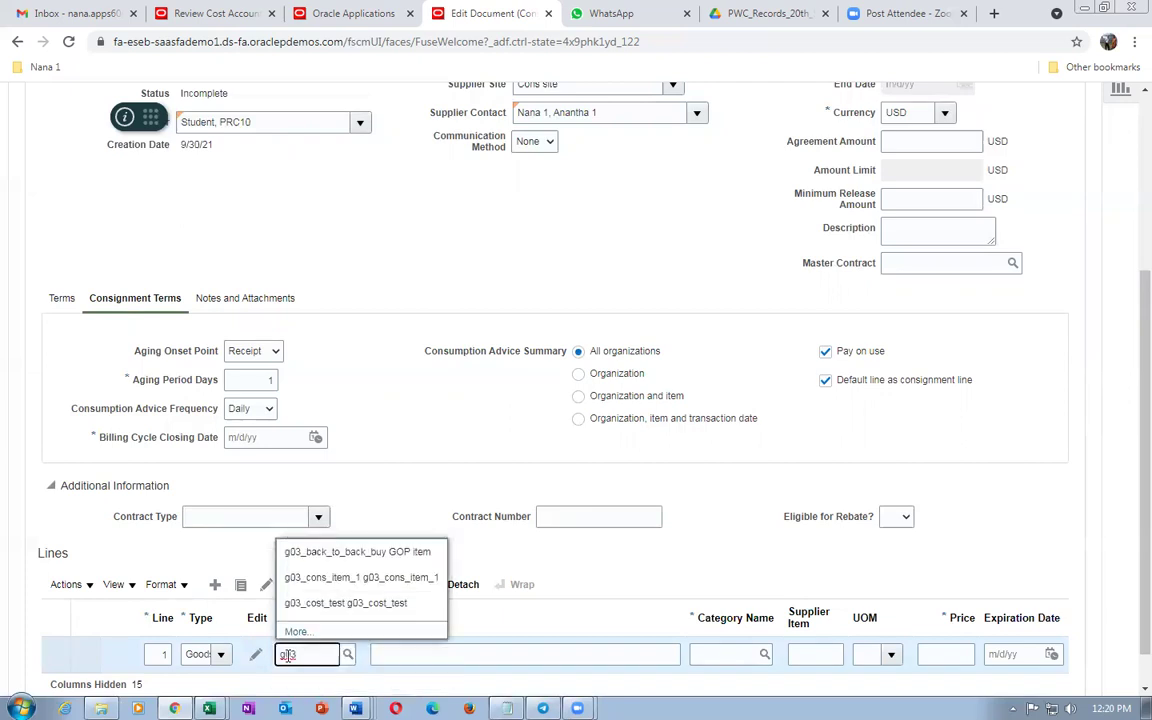
pyautogui.click(355, 578)
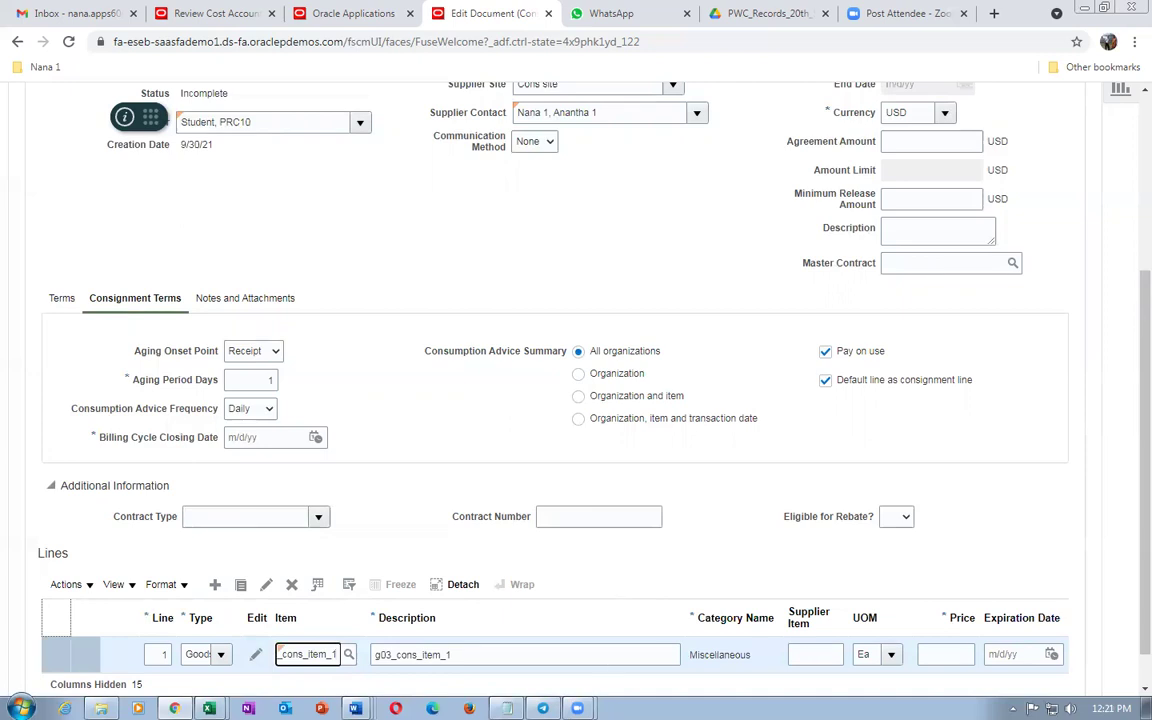
pyautogui.scroll(-2, 1126, 560)
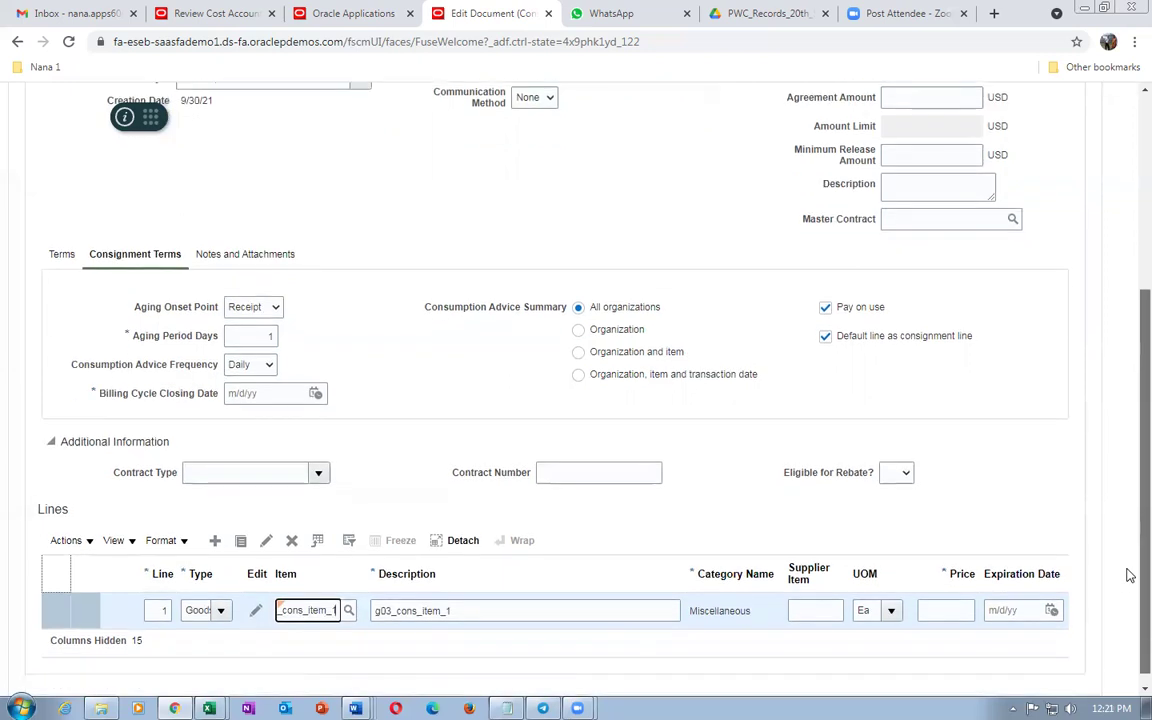
# Set the price of the agreement line for g03_cons_item_1 to 10.
pyautogui.click(931, 612)
pyautogui.write('10')
pyautogui.click(631, 515)
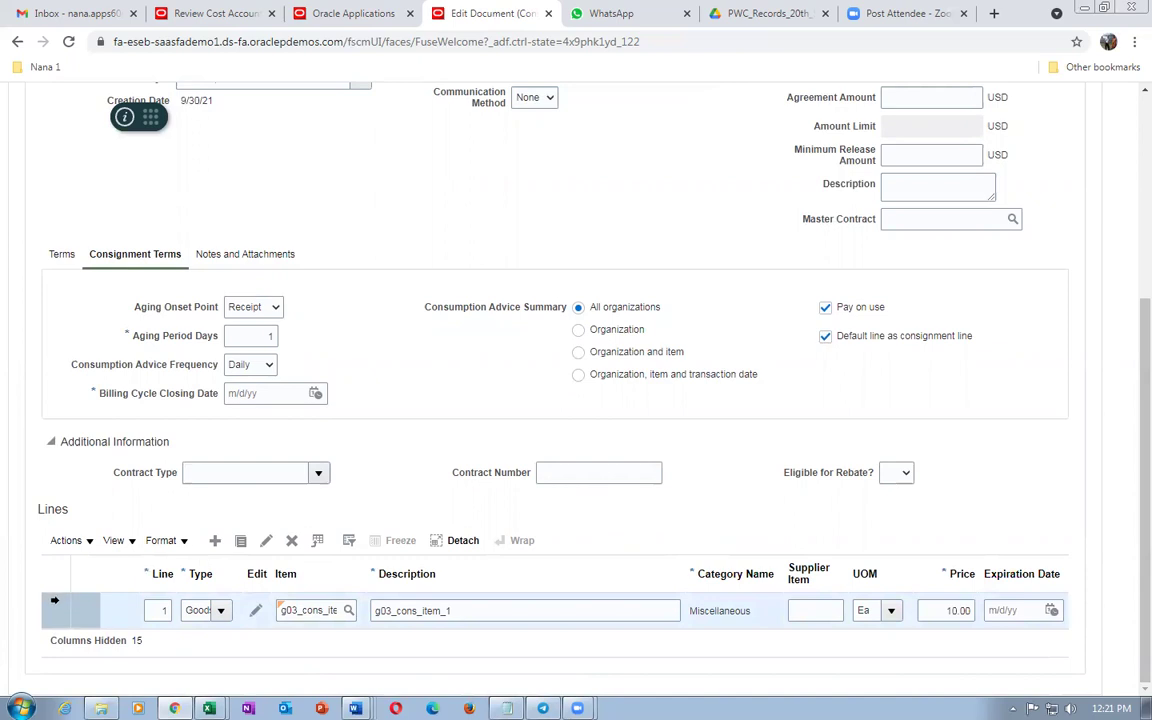
# Open the details of agreement line 1, review its price breaks, consignment terms and item attributes, and return to the agreement.
pyautogui.click(265, 541)
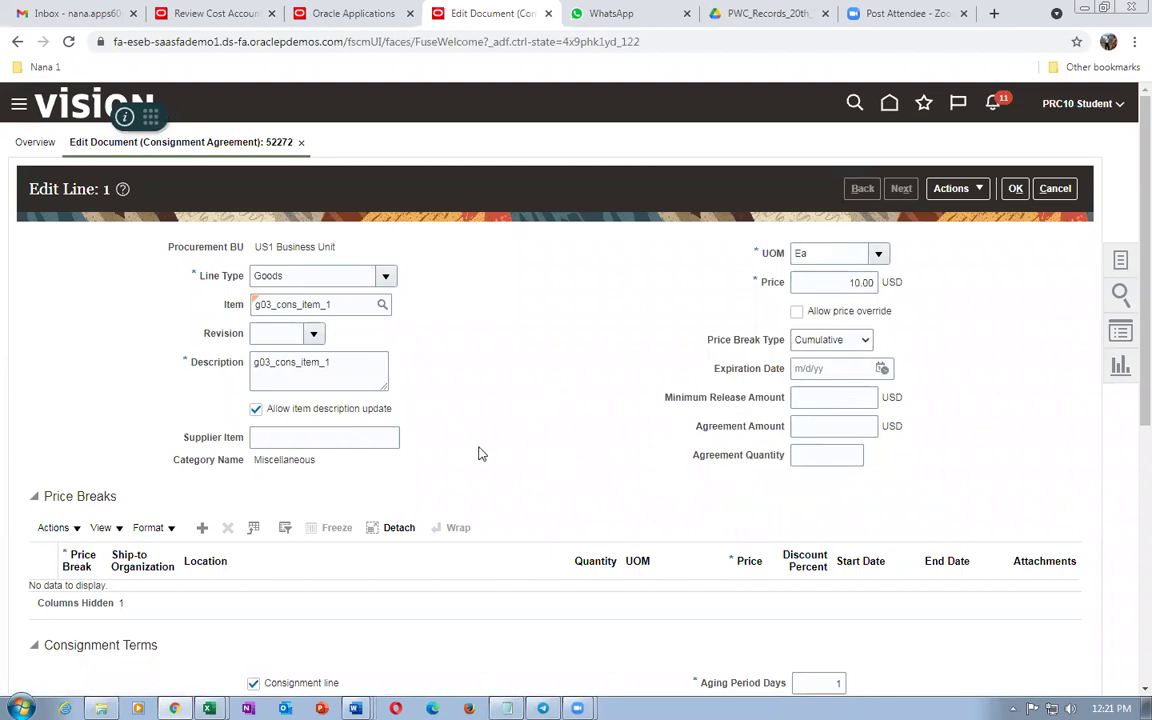
pyautogui.scroll(-3, 417, 425)
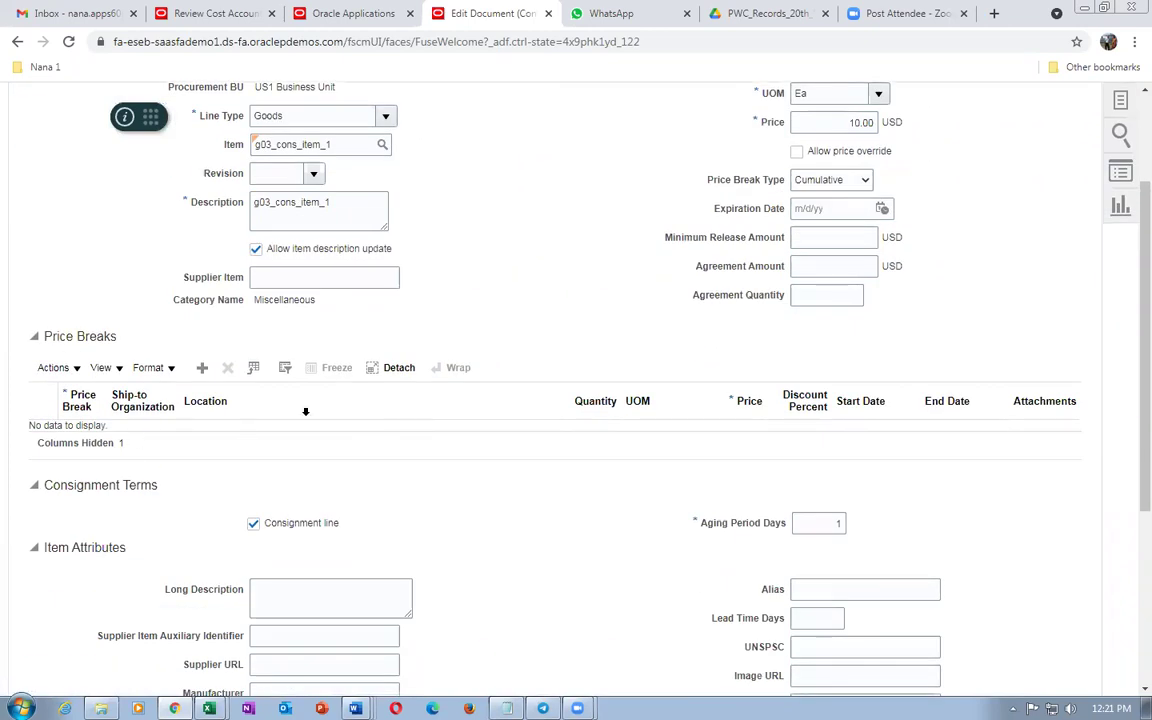
pyautogui.scroll(-4, 505, 477)
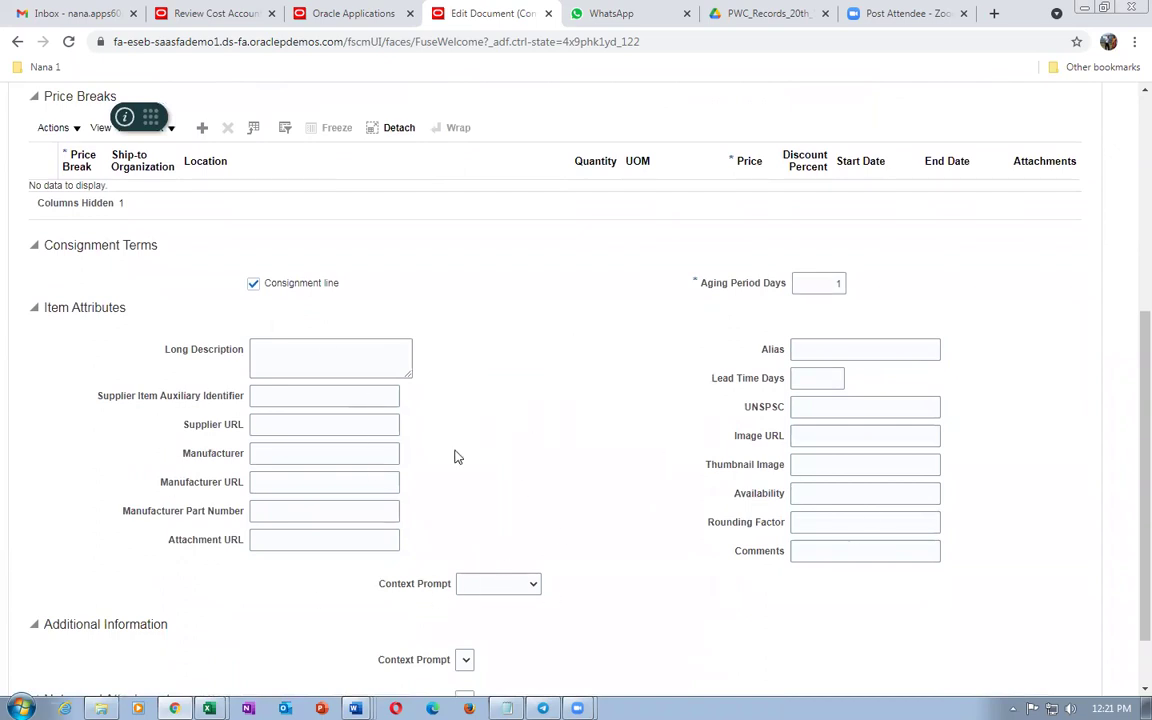
pyautogui.scroll(6, 612, 479)
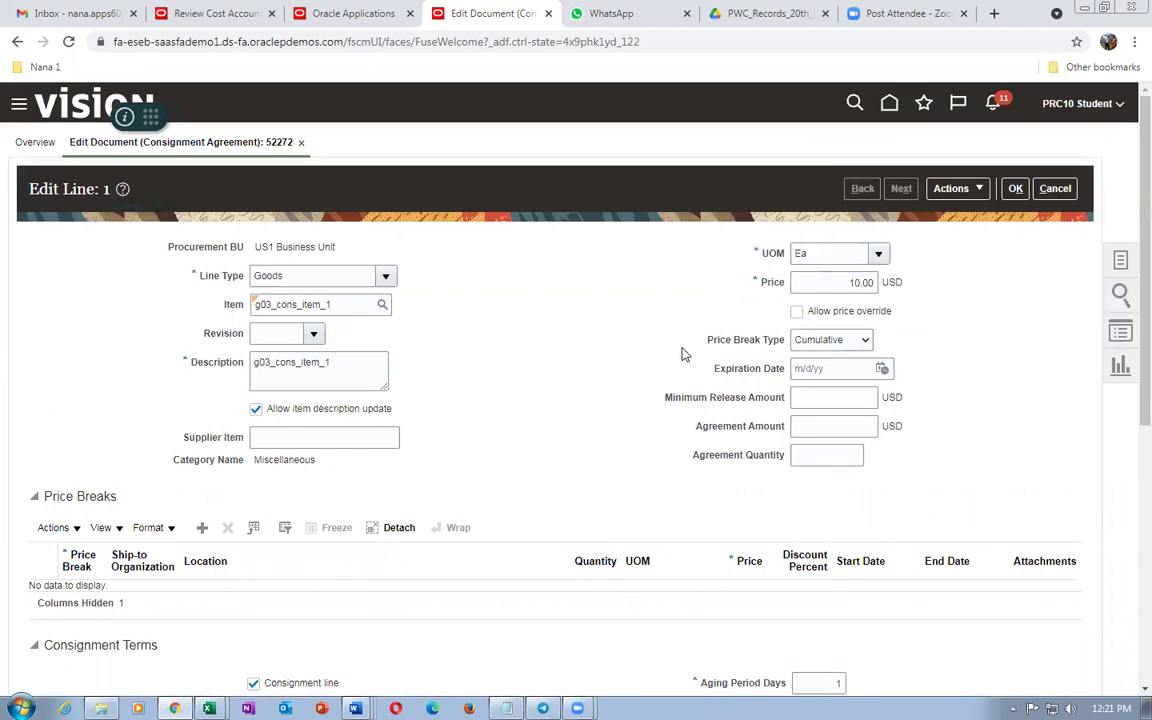
pyautogui.click(1014, 188)
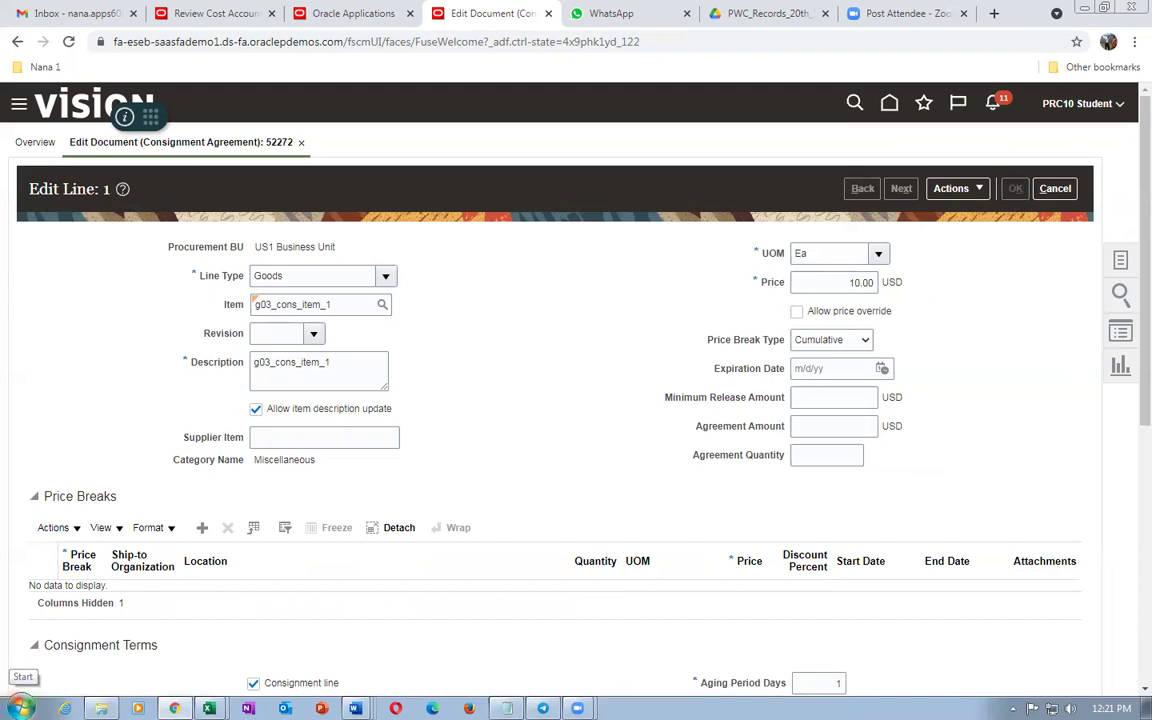
# Switch to the Notepad notes, record the agreement's number under the label "Consigned agreement", and return to the agreement in the browser.
pyautogui.click(507, 708)
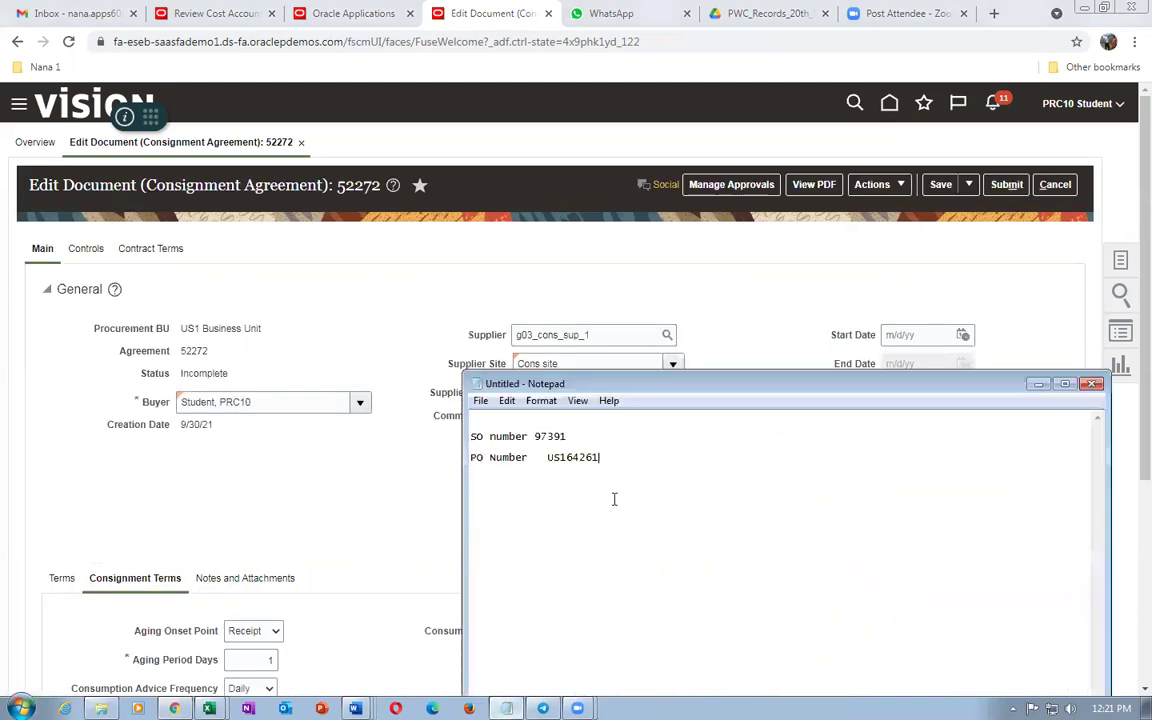
pyautogui.press('Return')
pyautogui.press('Return')
pyautogui.write('Consign')
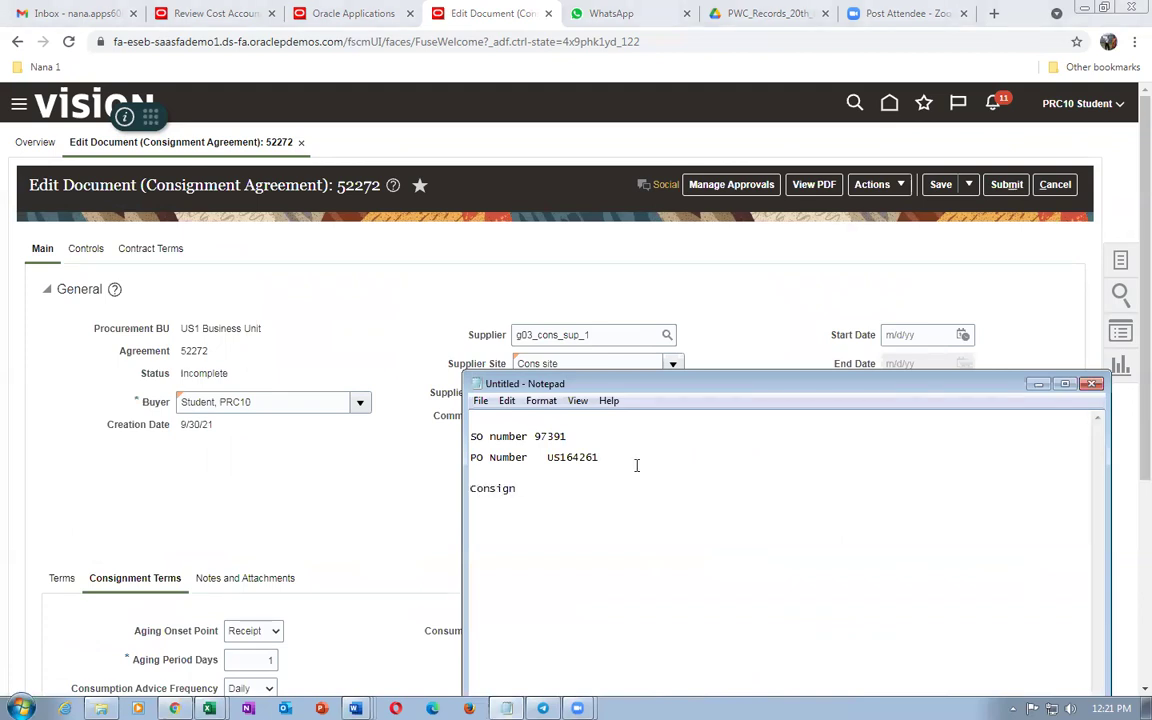
pyautogui.write('ed agreement  52272')
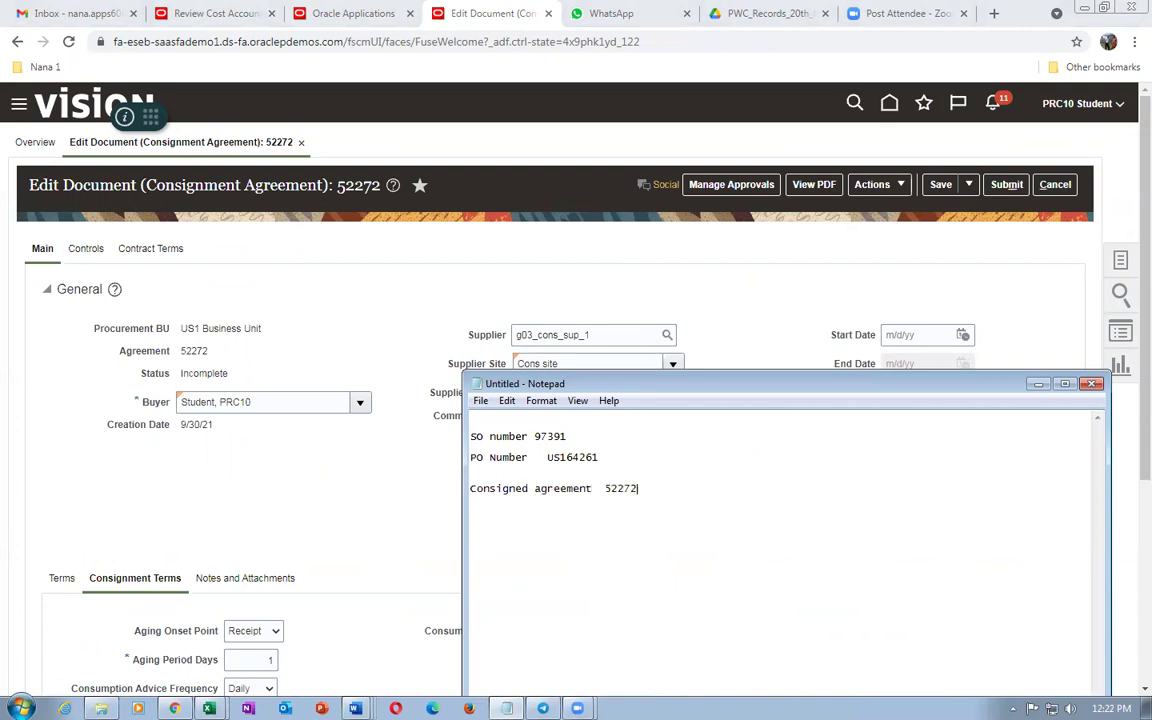
pyautogui.click(345, 463)
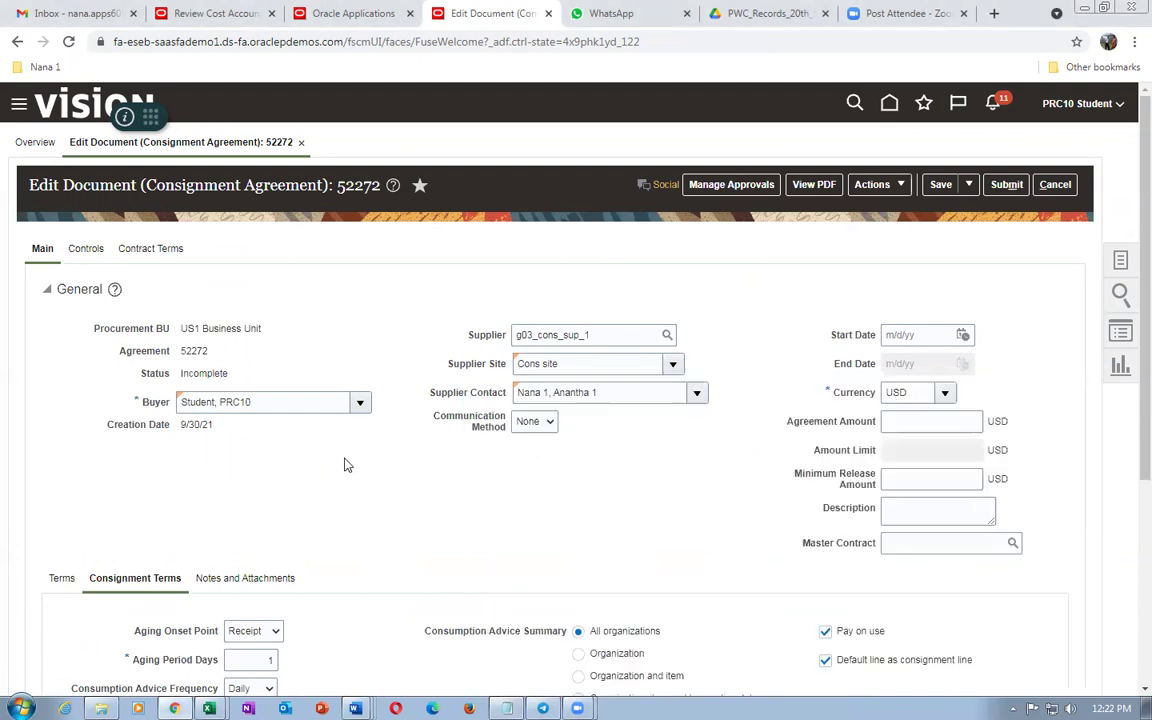
# Set the agreement's start date to 9/30/21 and its agreement amount to 100000 USD.
pyautogui.scroll(-5, 499, 470)
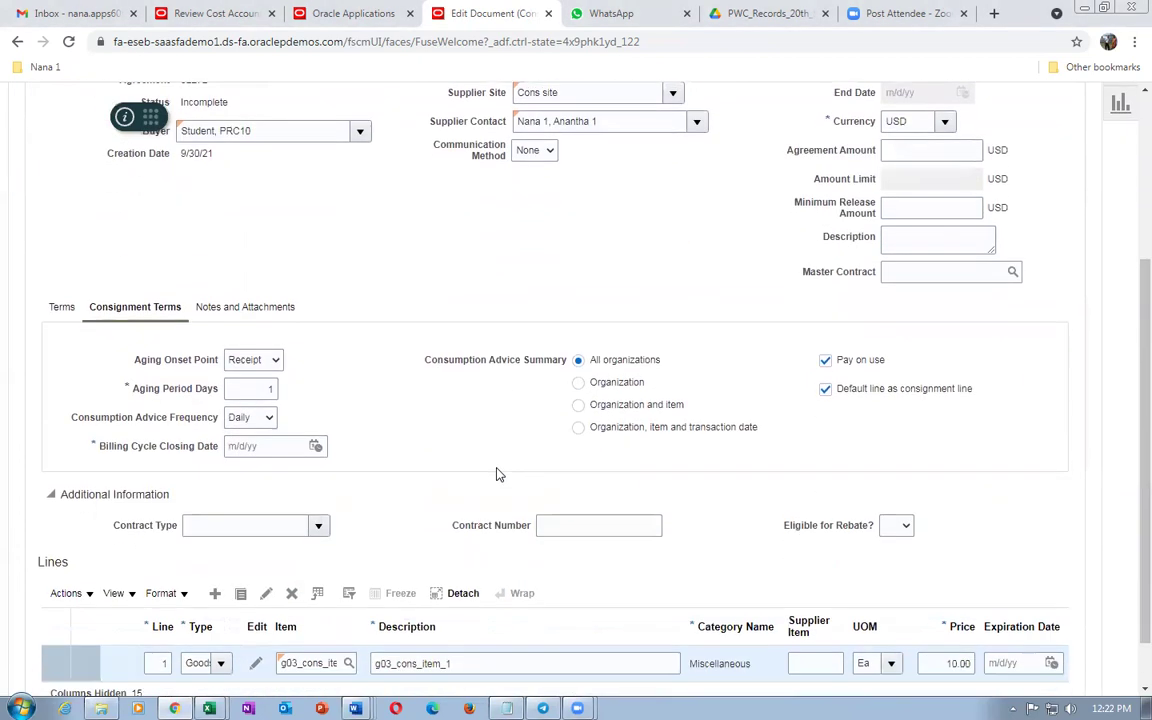
pyautogui.scroll(4, 496, 474)
pyautogui.scroll(-1, 496, 476)
pyautogui.scroll(2, 500, 470)
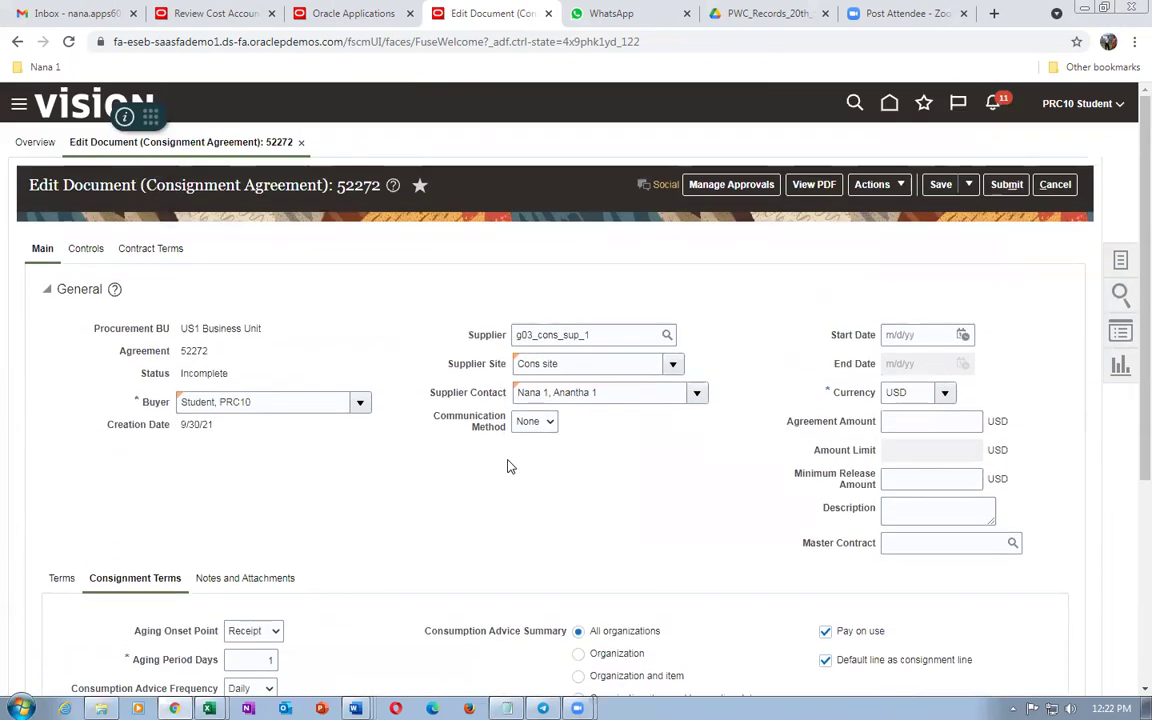
pyautogui.click(926, 334)
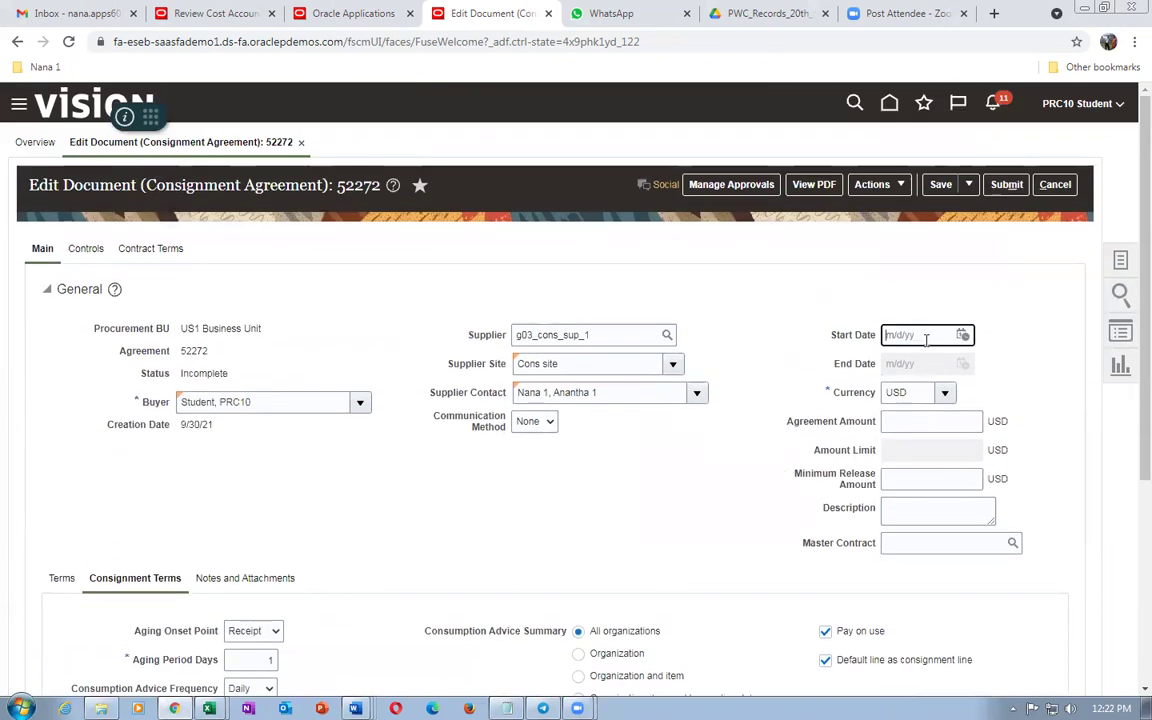
pyautogui.click(962, 336)
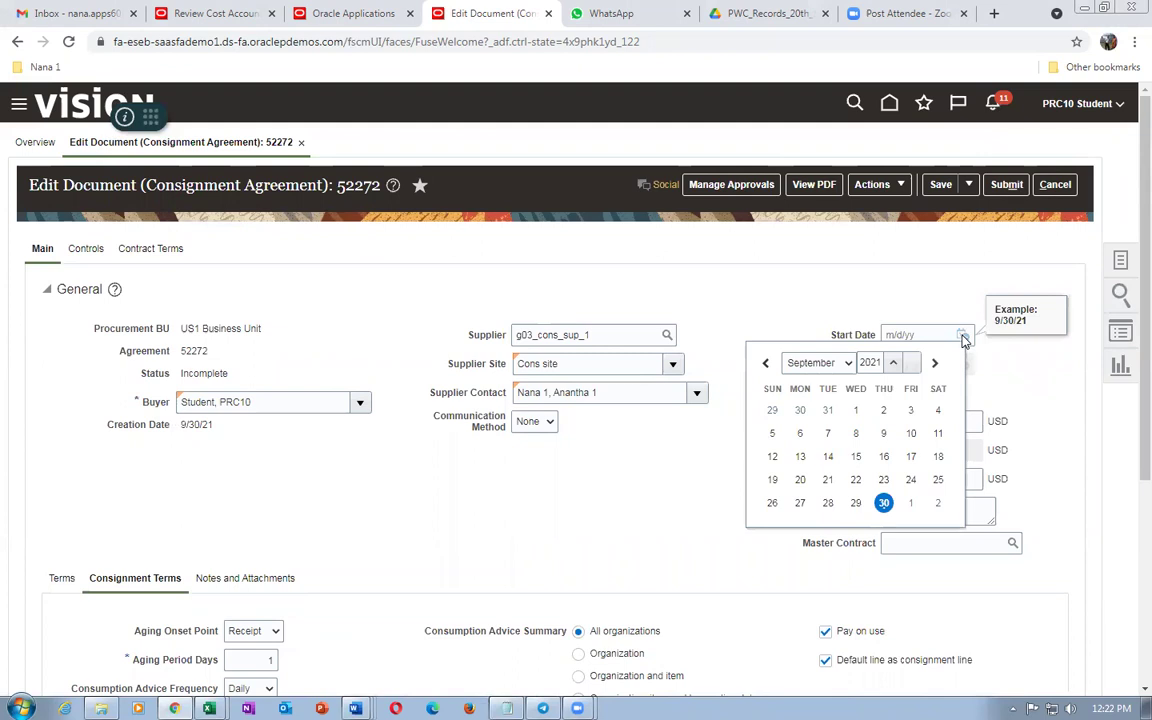
pyautogui.click(884, 503)
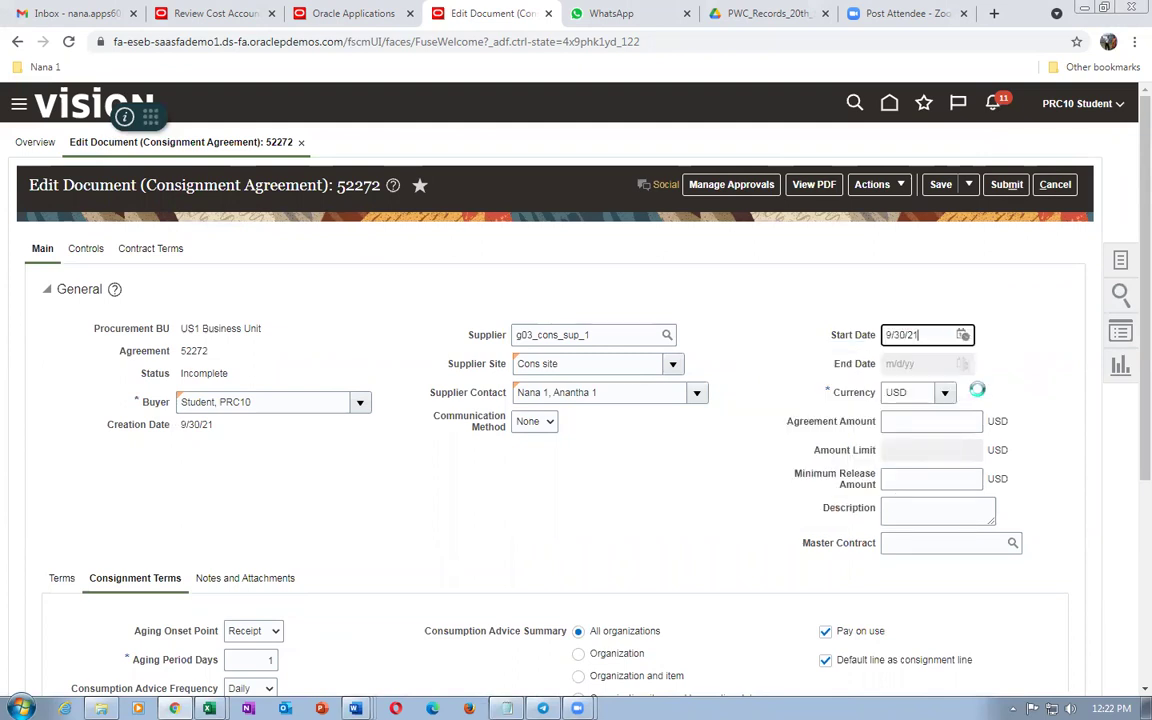
pyautogui.click(915, 422)
pyautogui.write('100000')
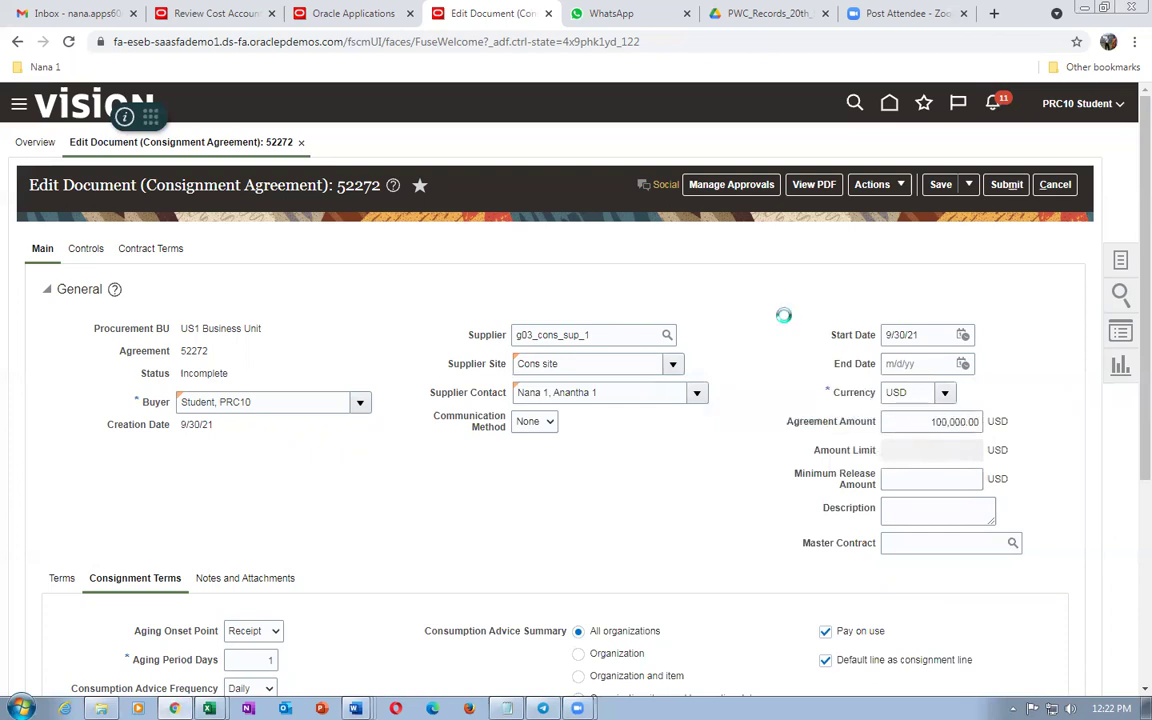
# Set the billing cycle closing date to 9/30/21 in the consignment terms and save the agreement.
pyautogui.click(940, 188)
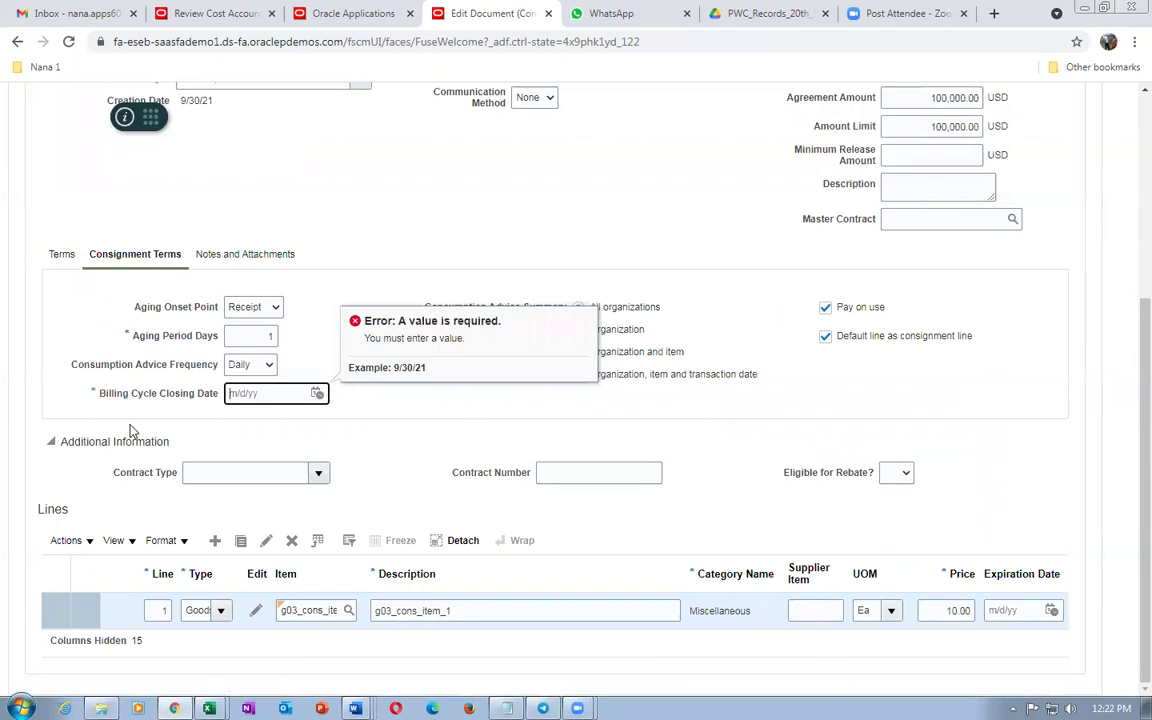
pyautogui.click(315, 393)
pyautogui.click(448, 562)
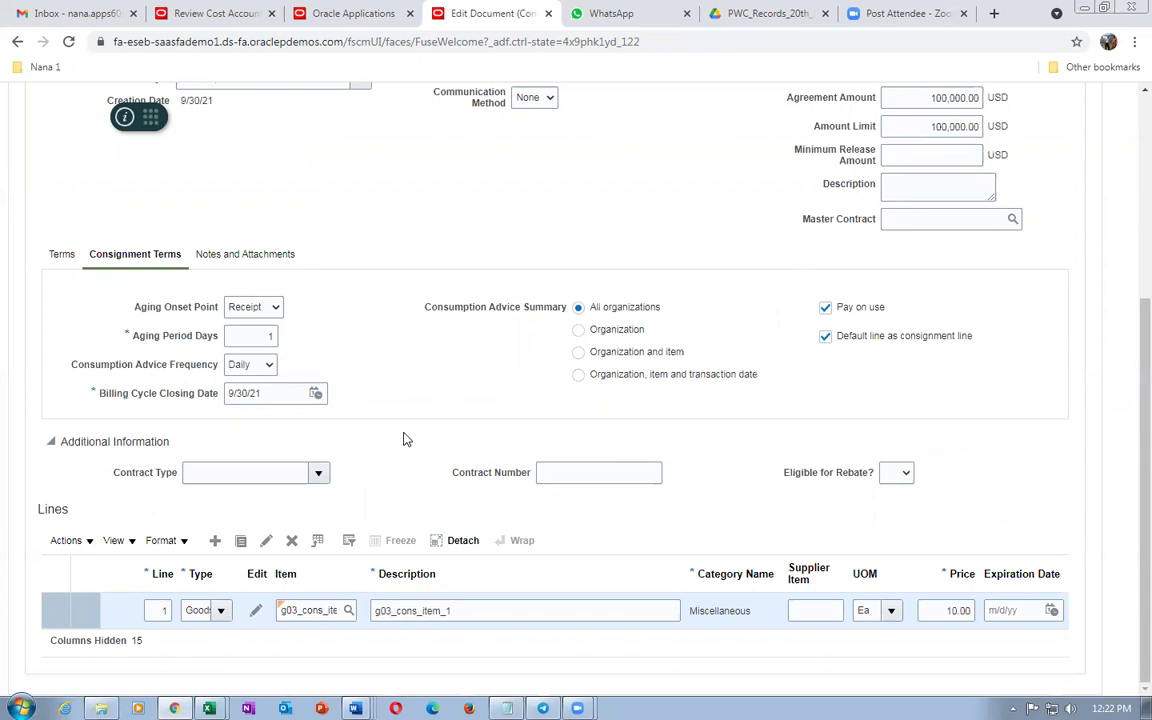
pyautogui.scroll(3, 405, 440)
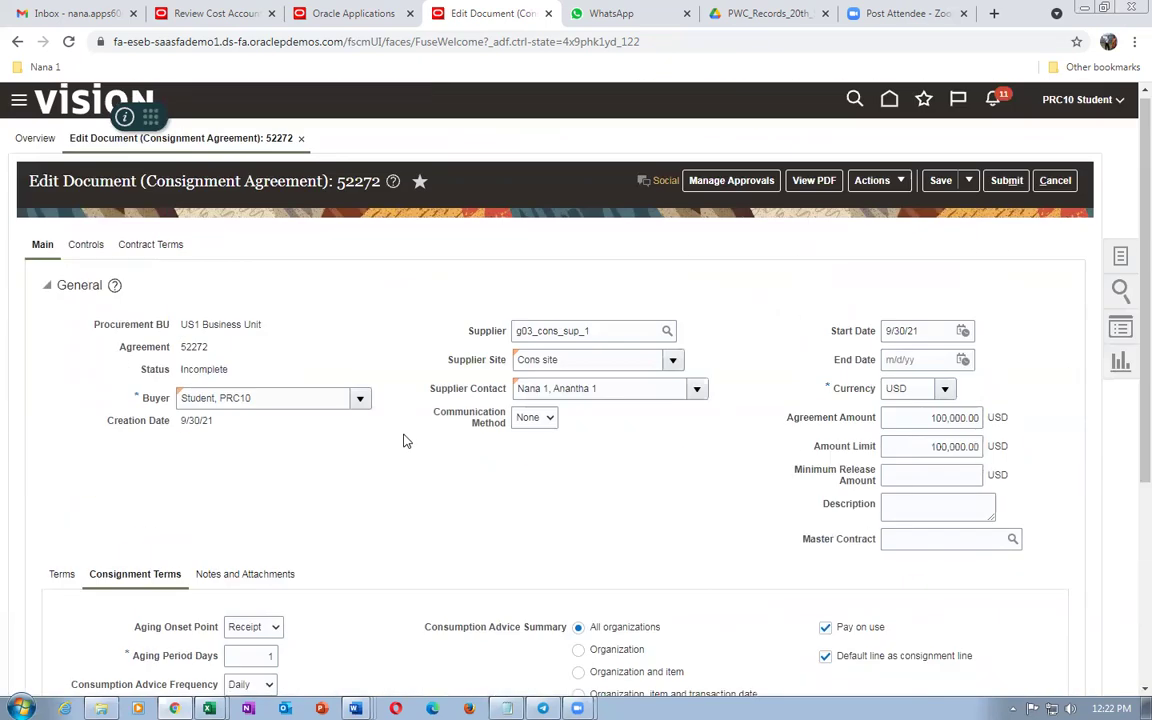
pyautogui.click(943, 184)
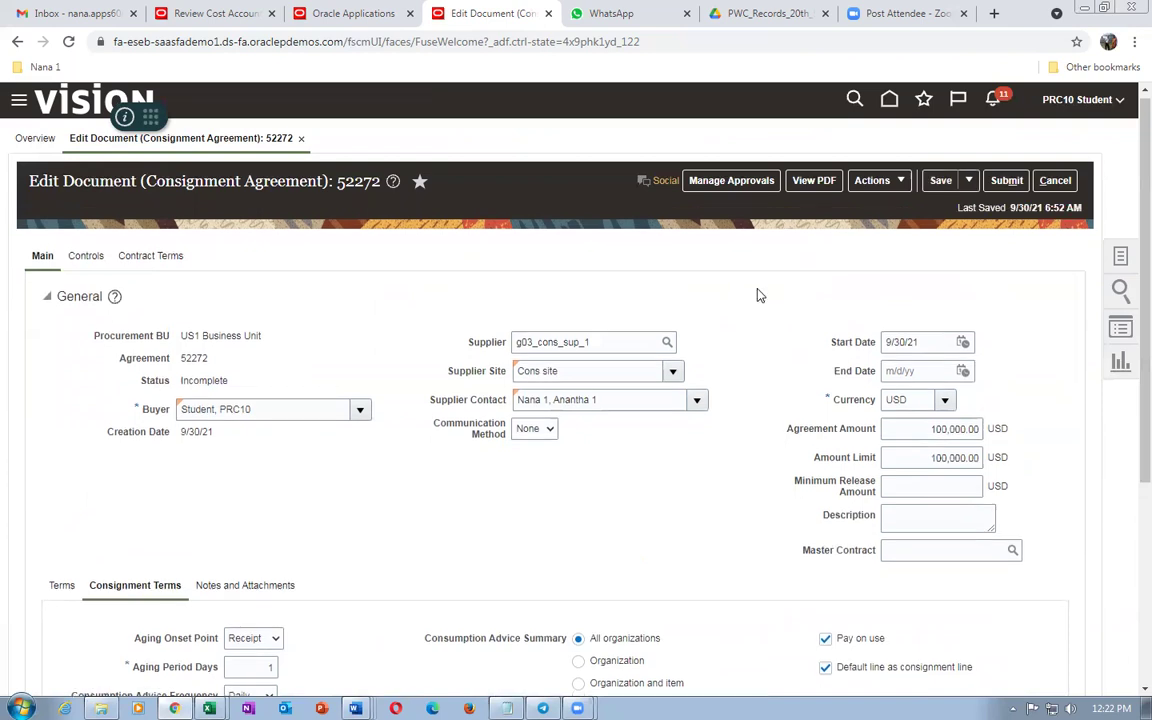
# Check the saved agreement and its approval routing, then submit the agreement for approval.
pyautogui.scroll(-5, 758, 296)
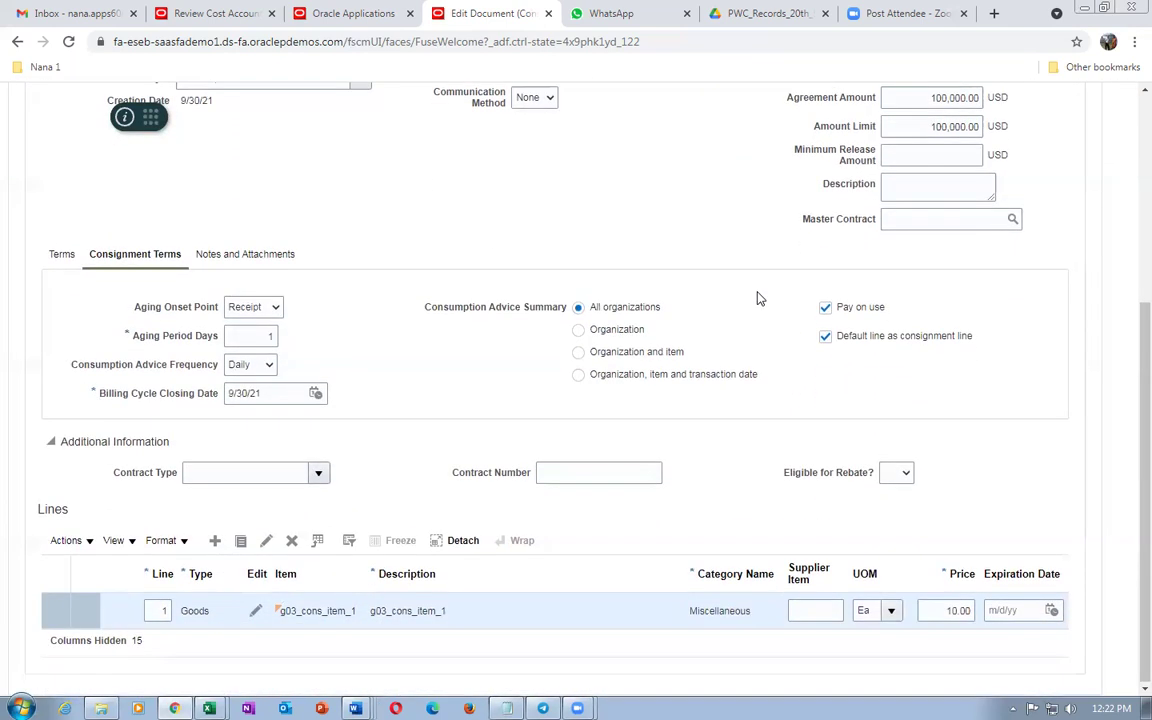
pyautogui.scroll(5, 758, 298)
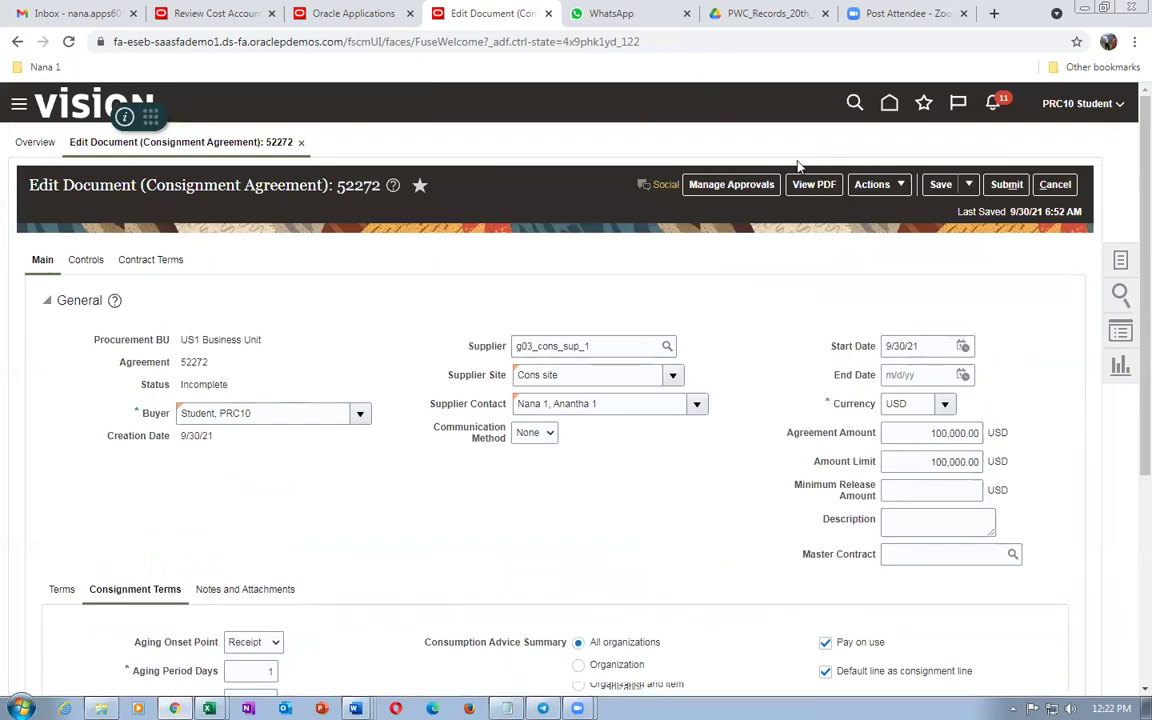
pyautogui.click(745, 186)
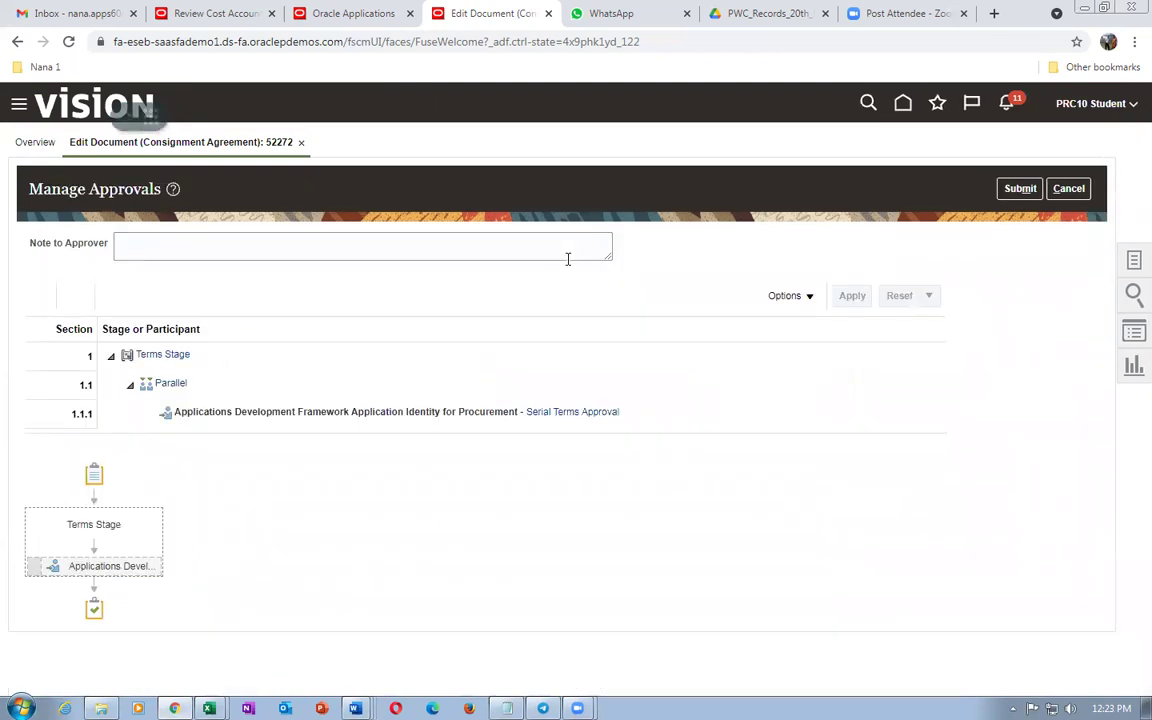
pyautogui.click(1020, 188)
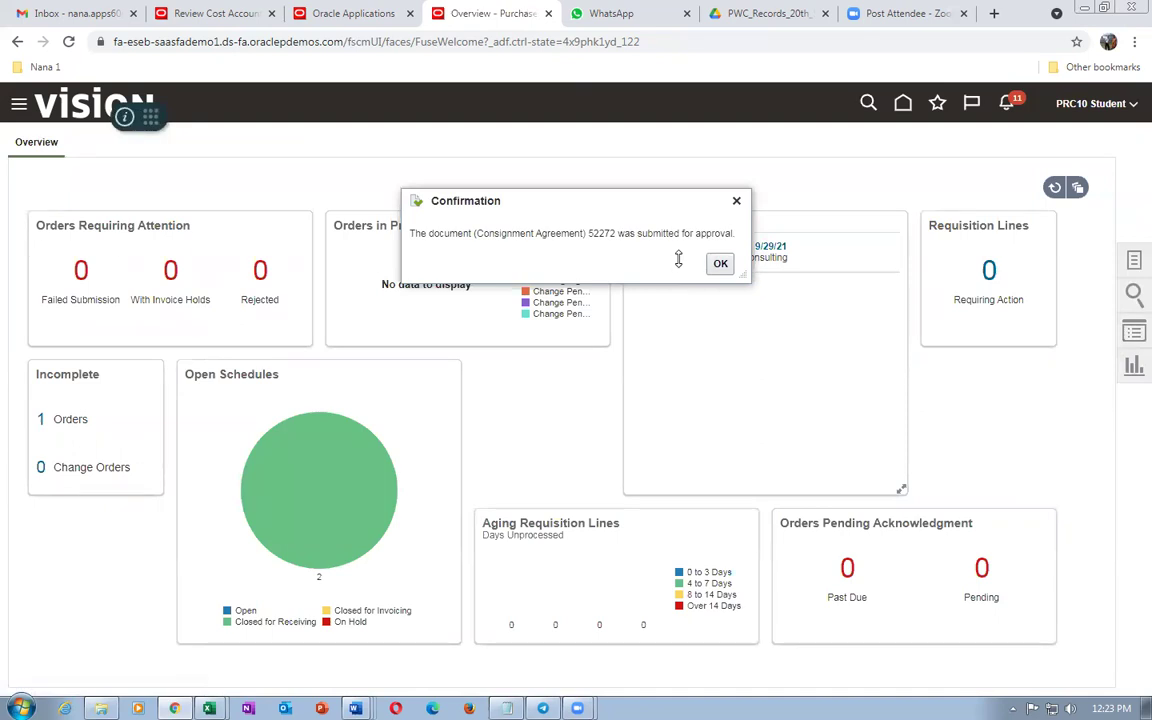
pyautogui.click(721, 264)
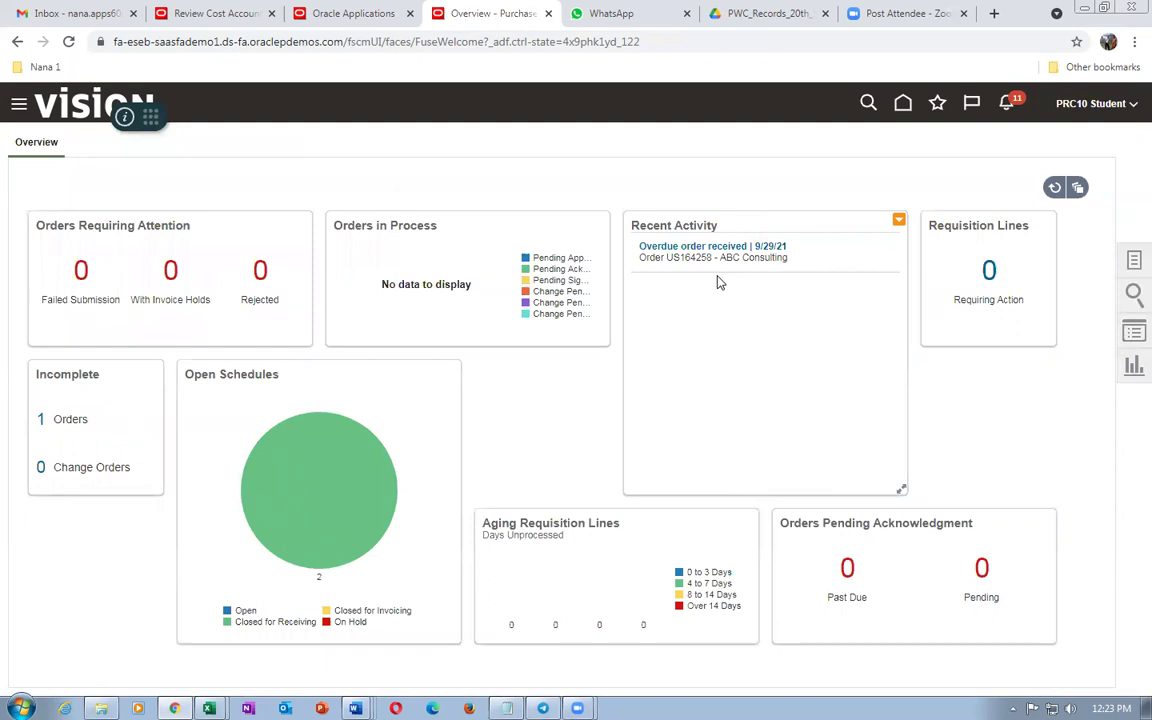
# Go to Manage Agreements and search for the submitted consignment agreement by its agreement number.
pyautogui.click(1132, 260)
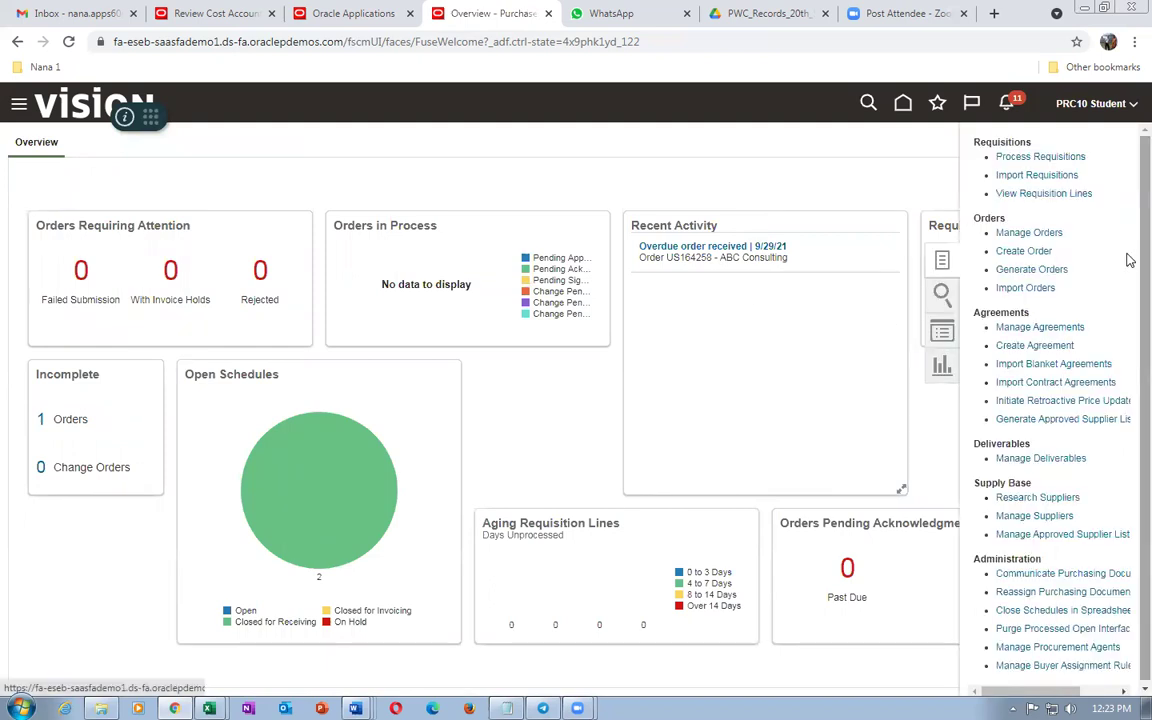
pyautogui.click(1040, 328)
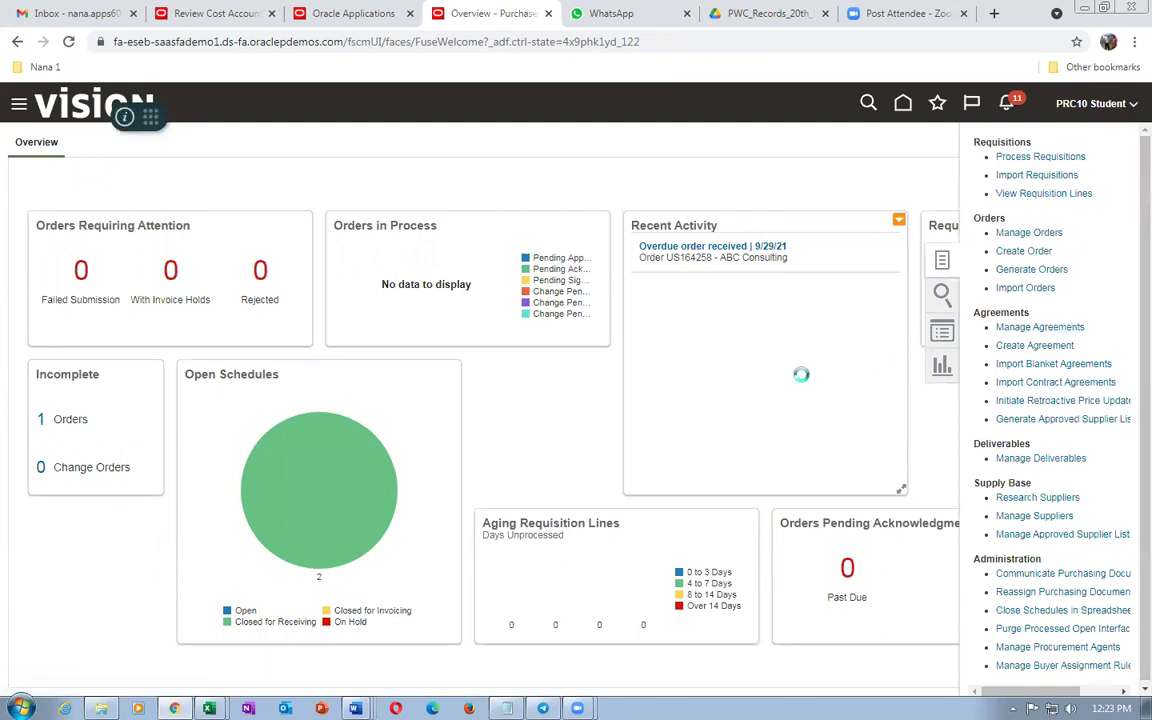
pyautogui.click(876, 334)
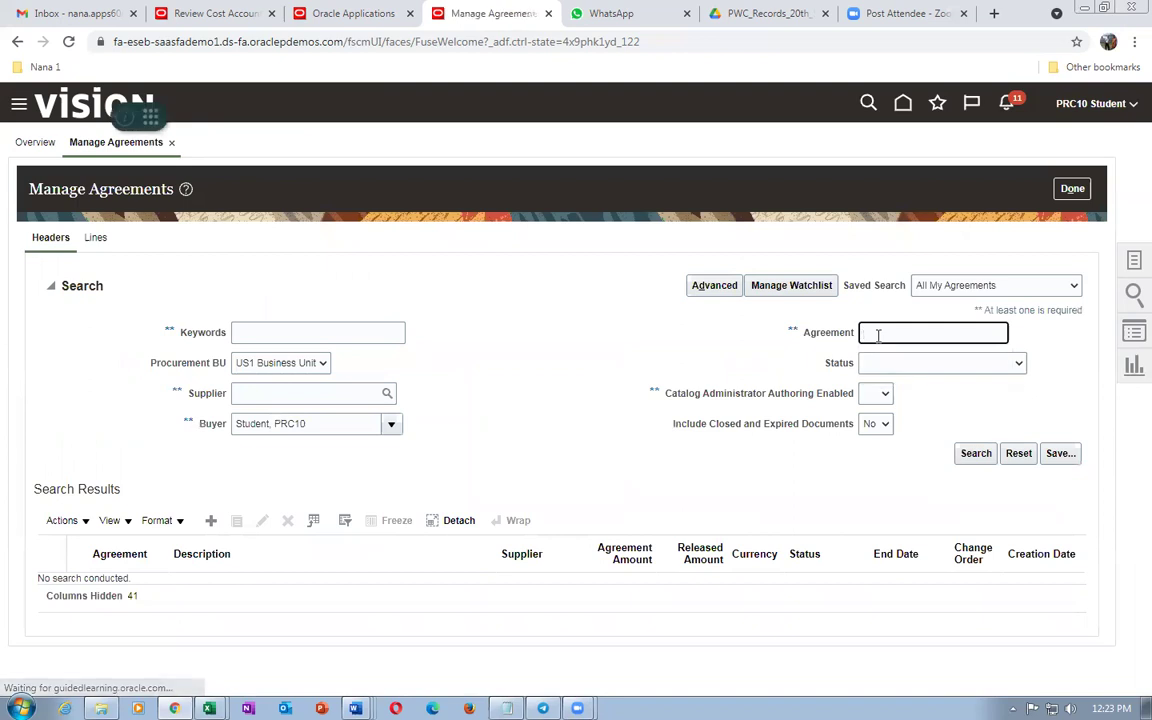
pyautogui.write('523')
pyautogui.write('72')
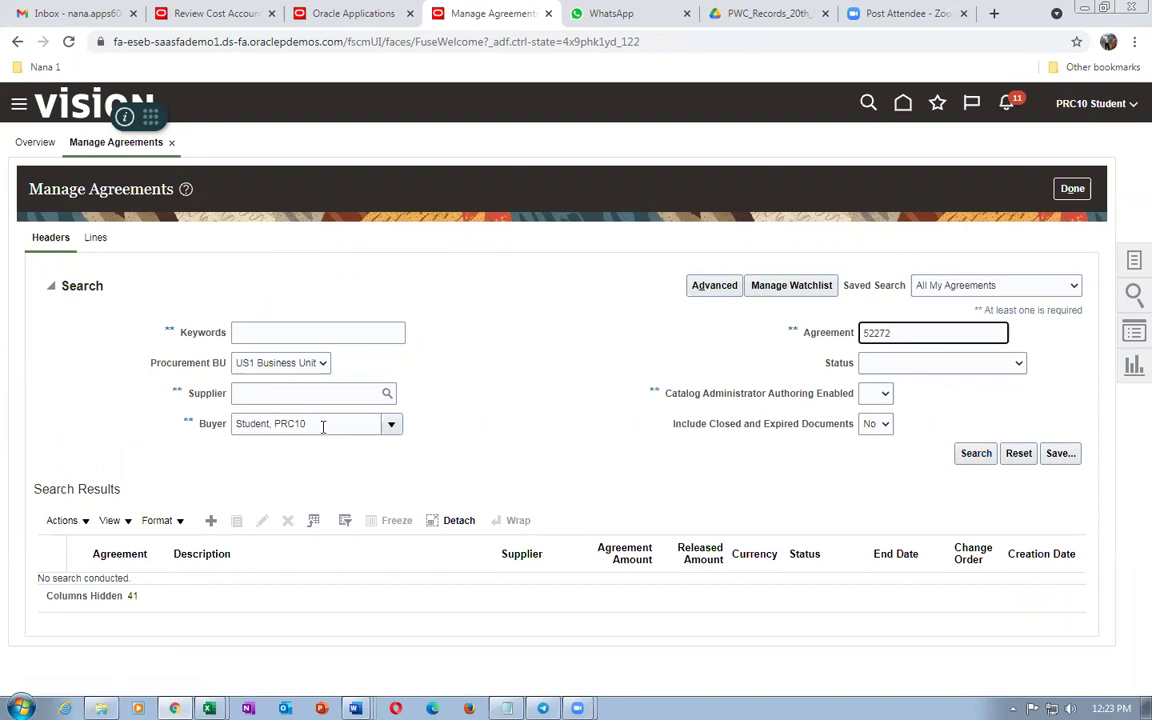
pyautogui.click(986, 458)
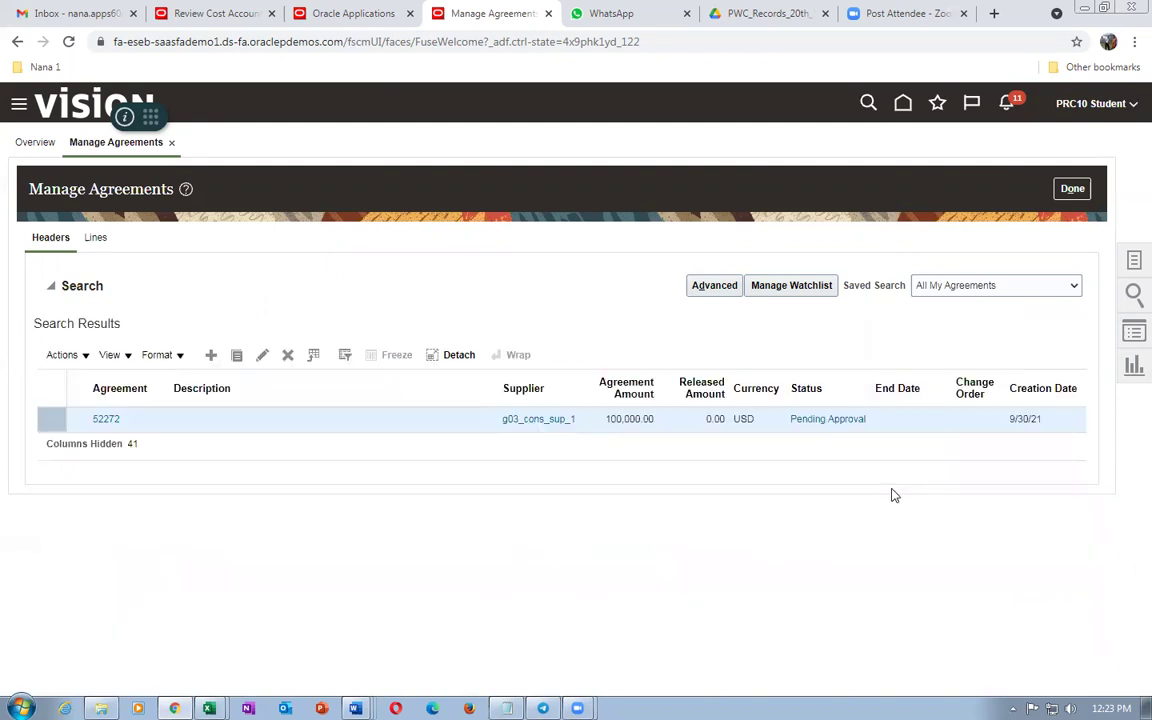
# Examine the agreement's approval details, rerun the search to refresh its status, and leave Manage Agreements.
pyautogui.click(818, 421)
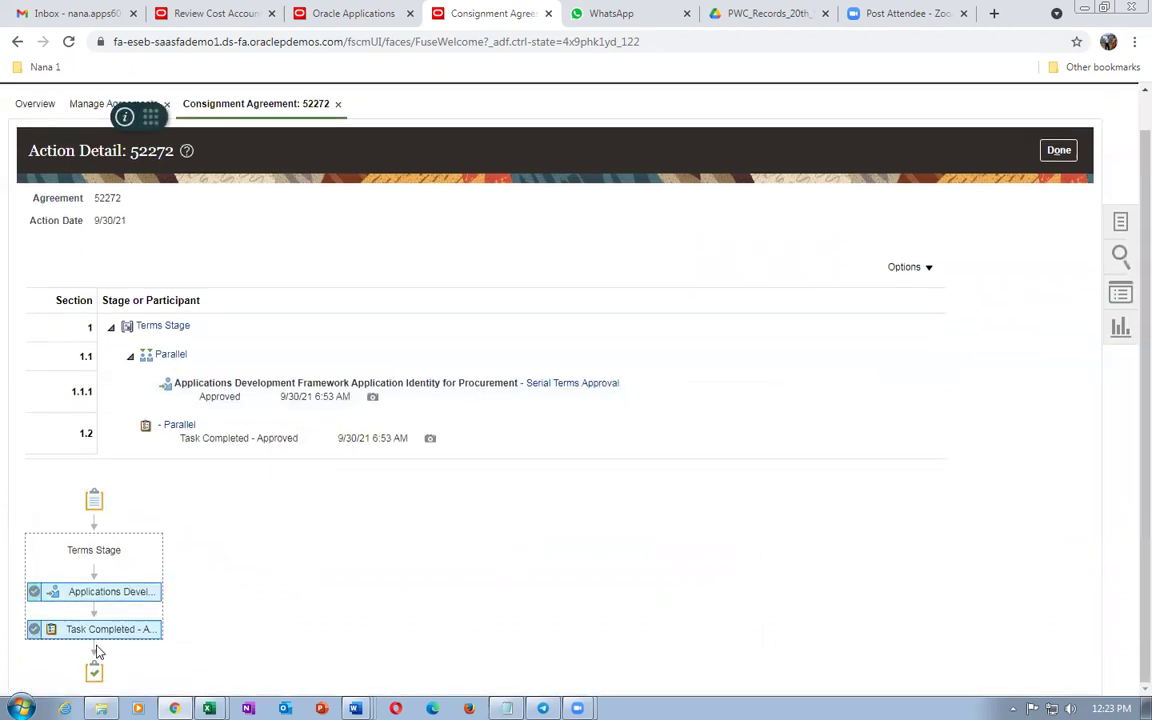
pyautogui.click(1059, 151)
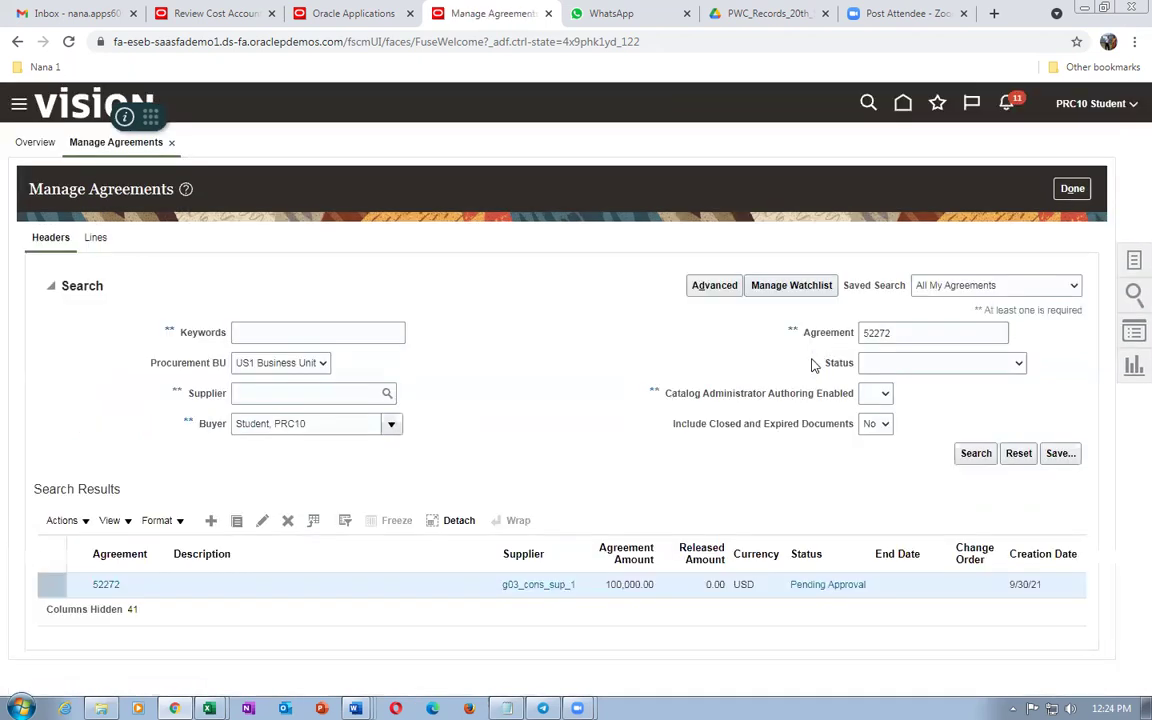
pyautogui.click(976, 453)
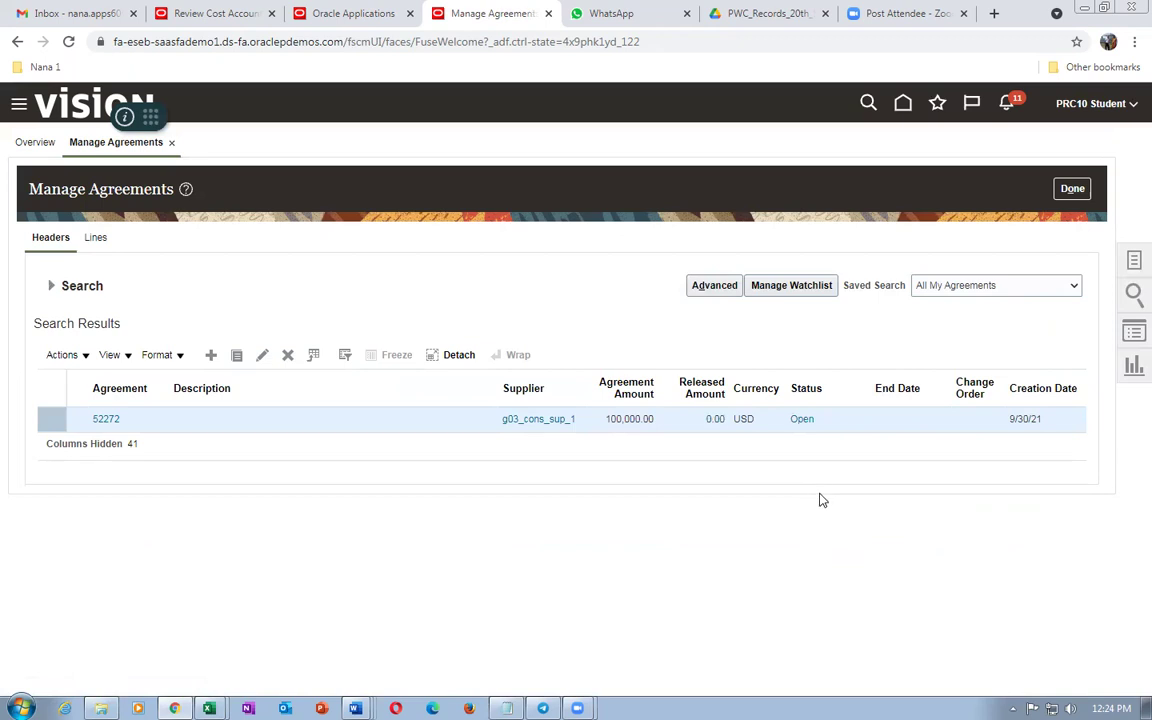
pyautogui.click(1073, 188)
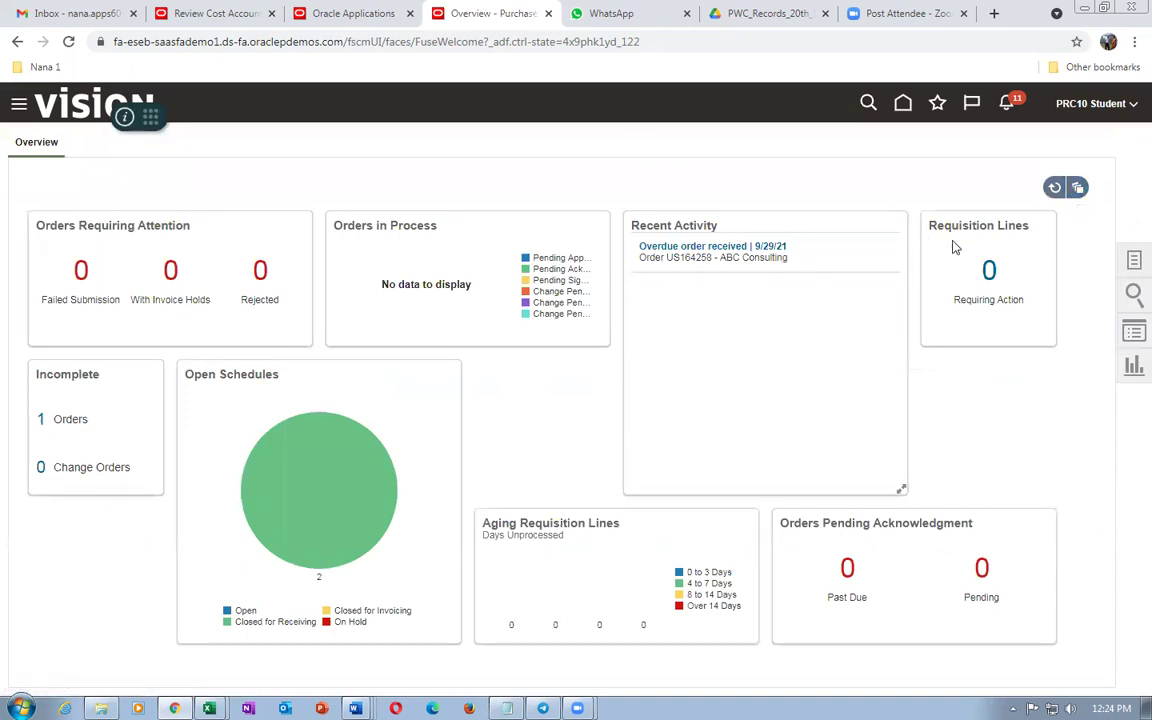
# Create a new order in the Consignment Order style for supplier g03_cons_sup_1, keeping the other default values.
pyautogui.click(1134, 263)
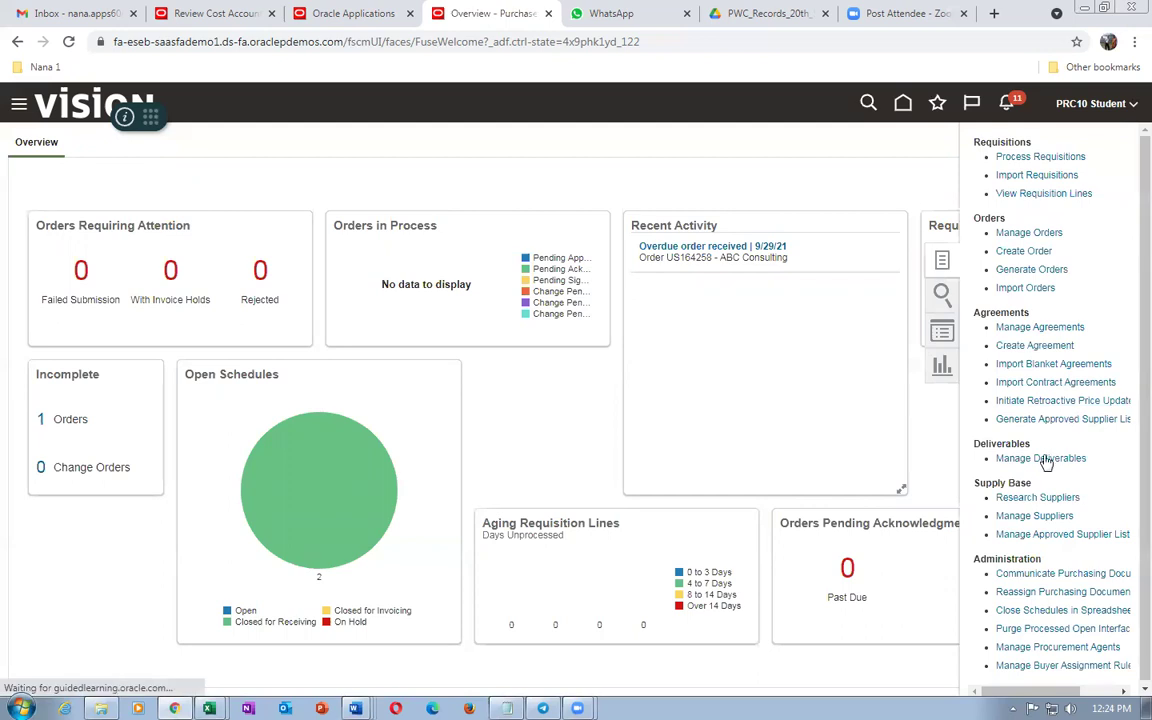
pyautogui.click(1015, 250)
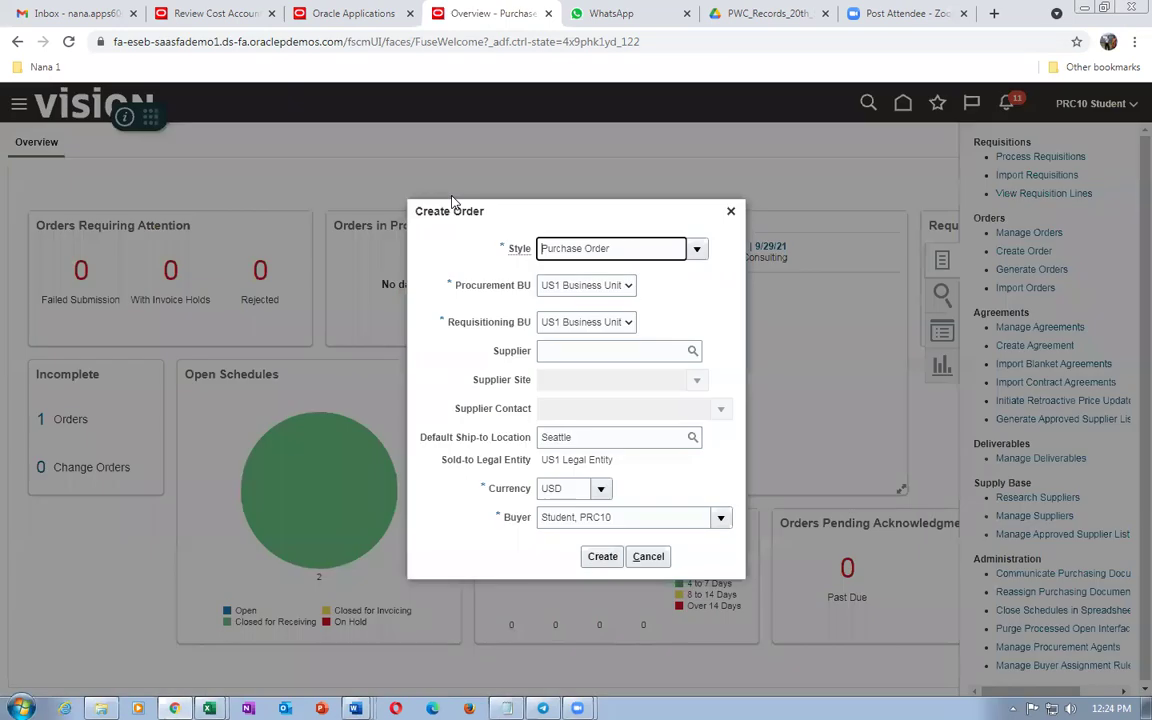
pyautogui.click(580, 354)
pyautogui.write('g03')
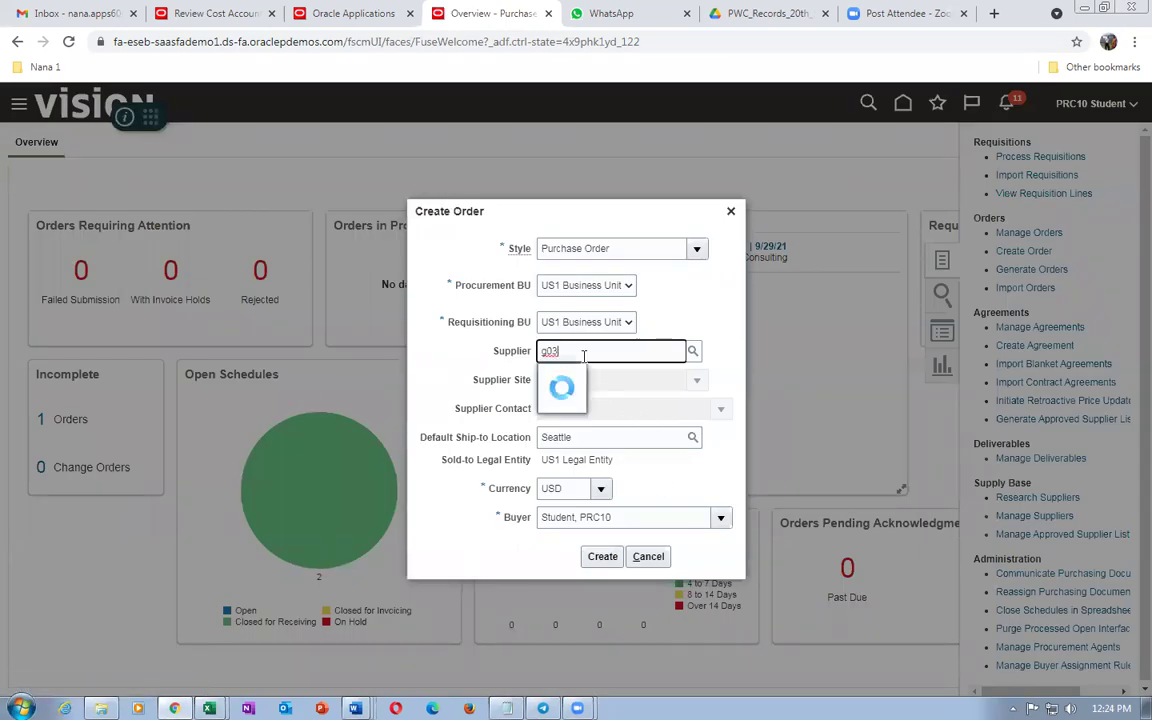
pyautogui.click(575, 377)
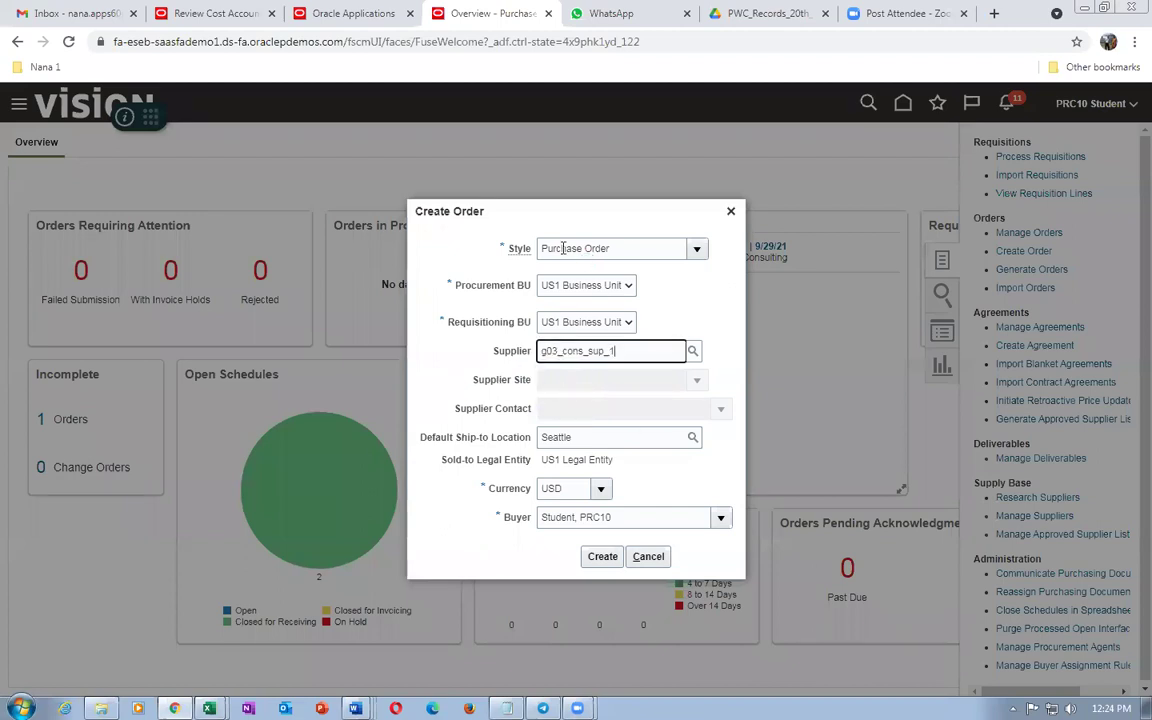
pyautogui.click(698, 251)
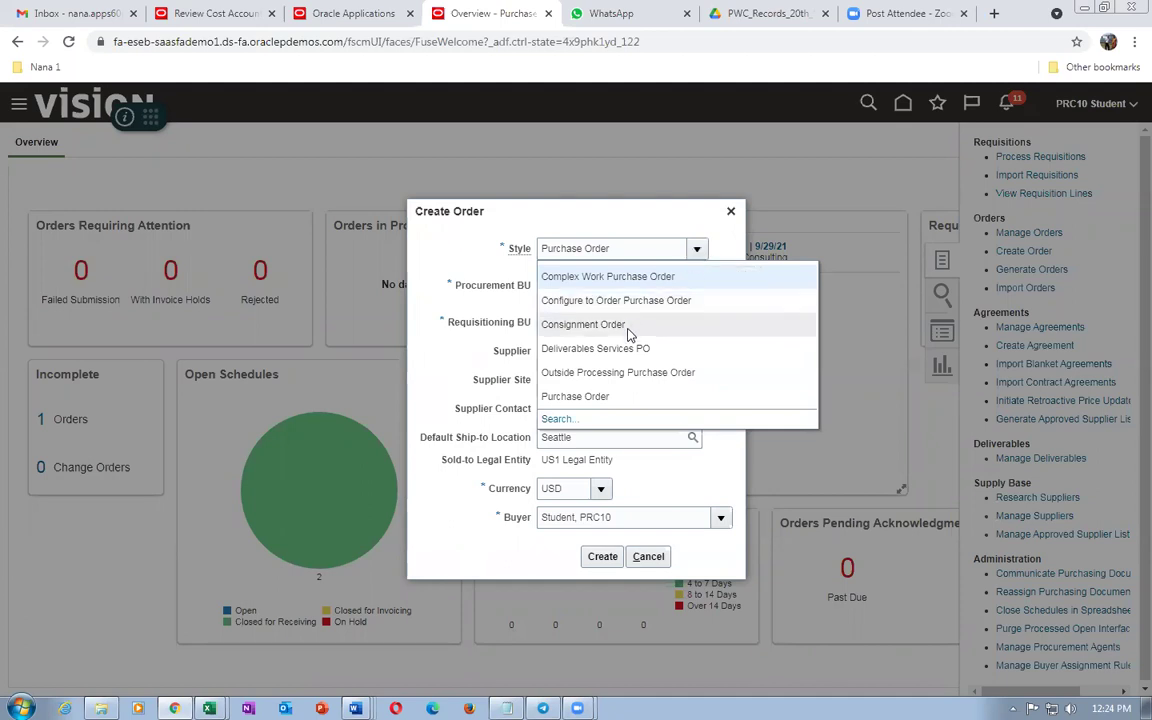
pyautogui.press('Escape')
pyautogui.press('Down')
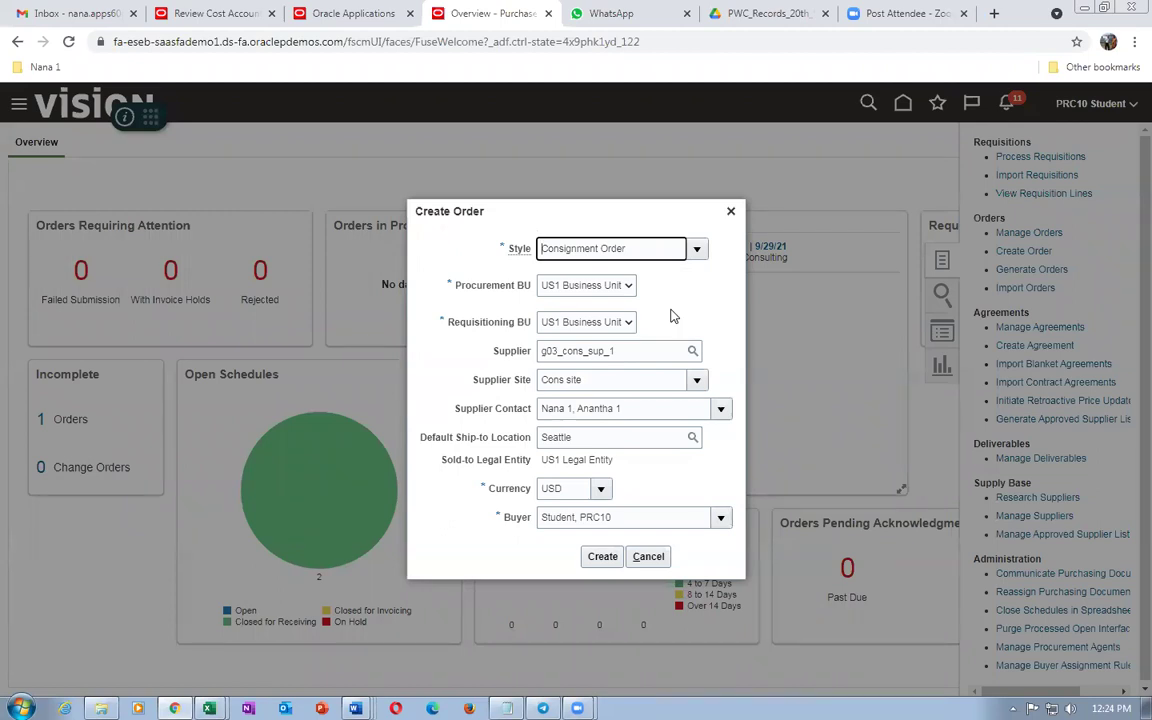
pyautogui.click(605, 557)
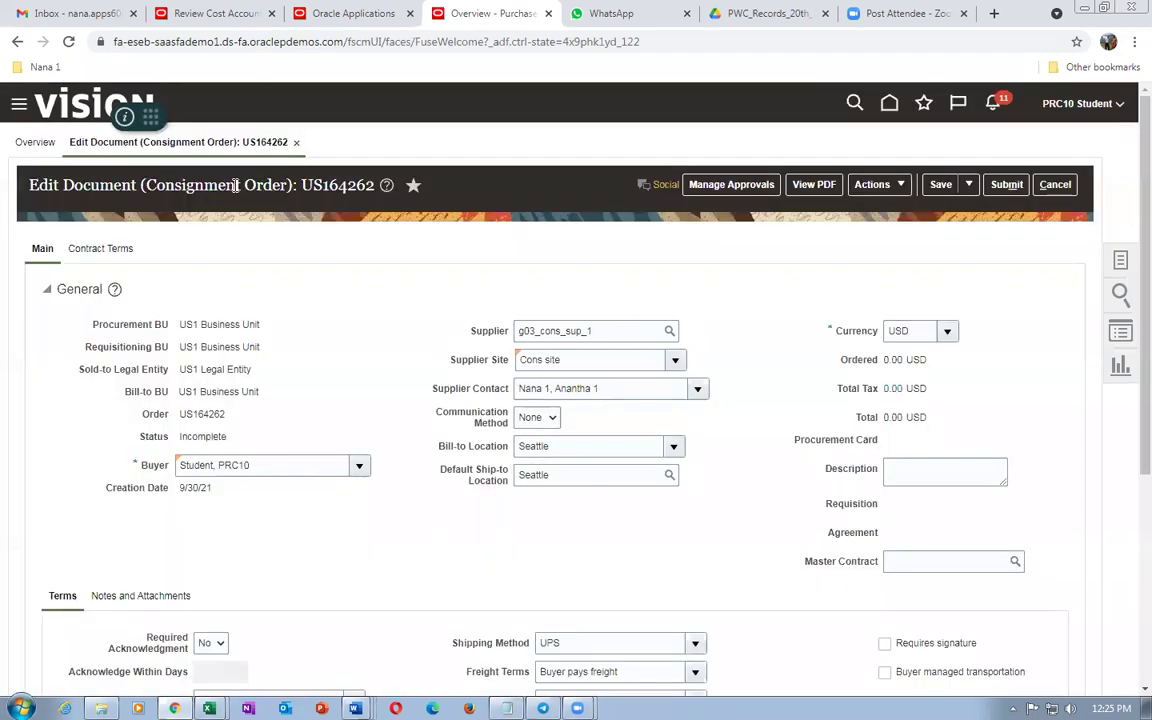
# Add a goods line to the consignment order for item g03_cons_item_1.
pyautogui.scroll(-3, 757, 317)
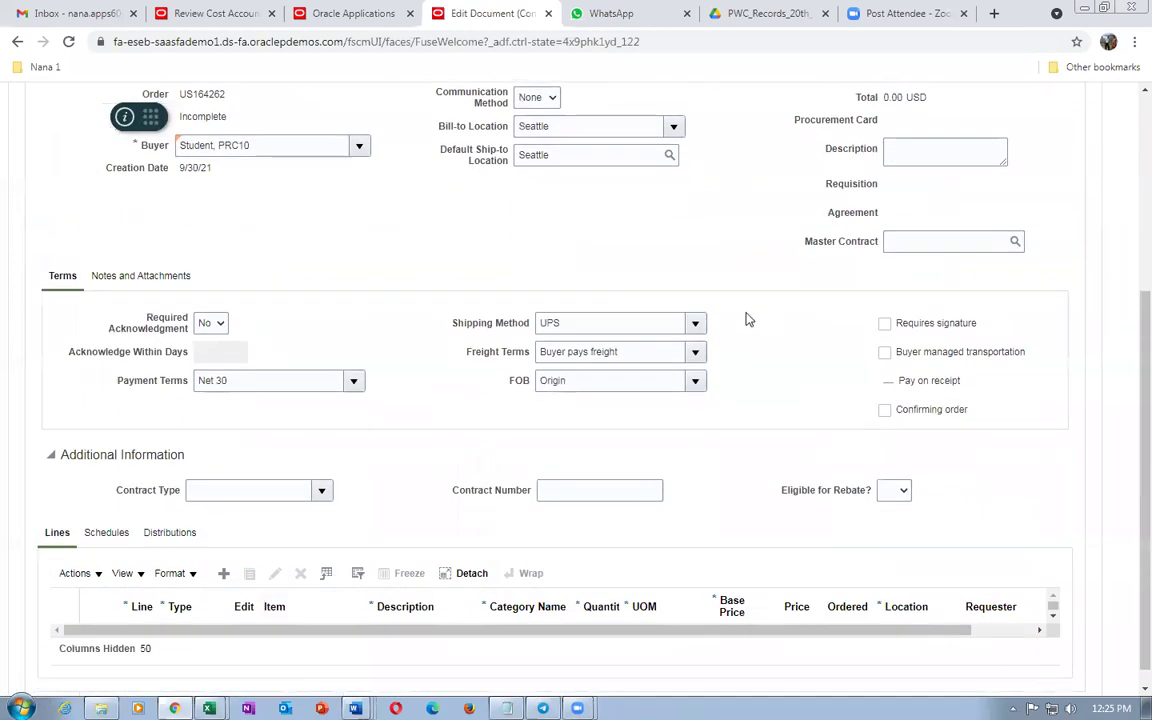
pyautogui.click(224, 574)
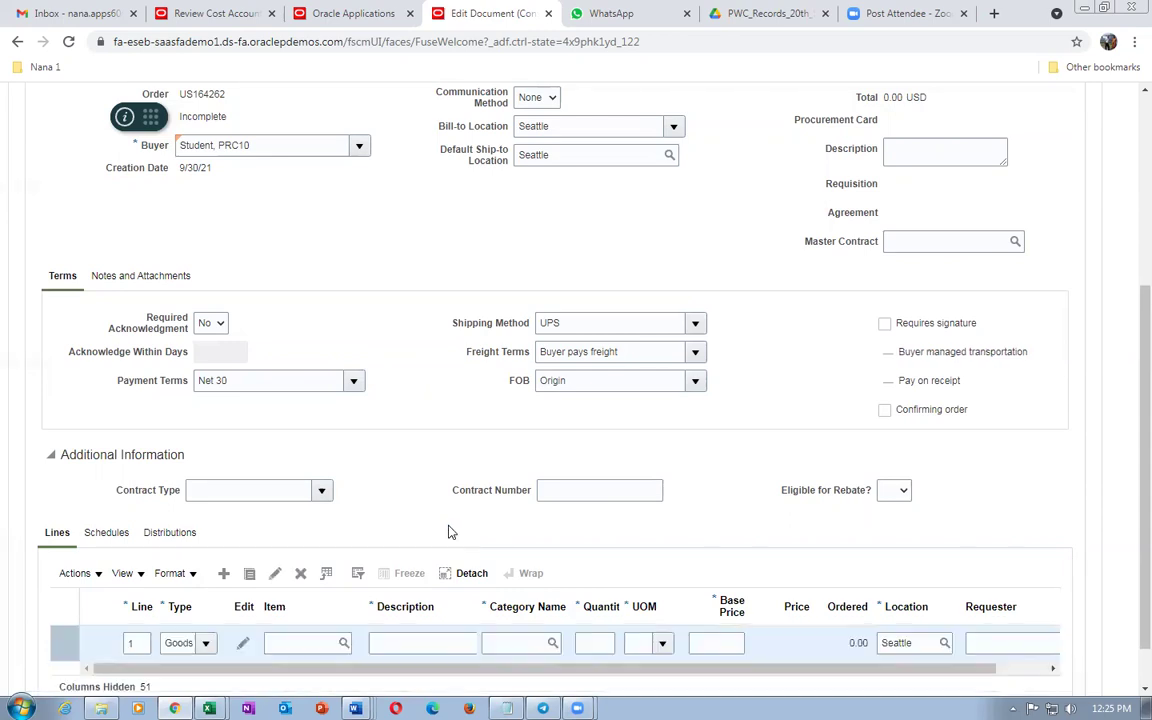
pyautogui.scroll(-1, 448, 532)
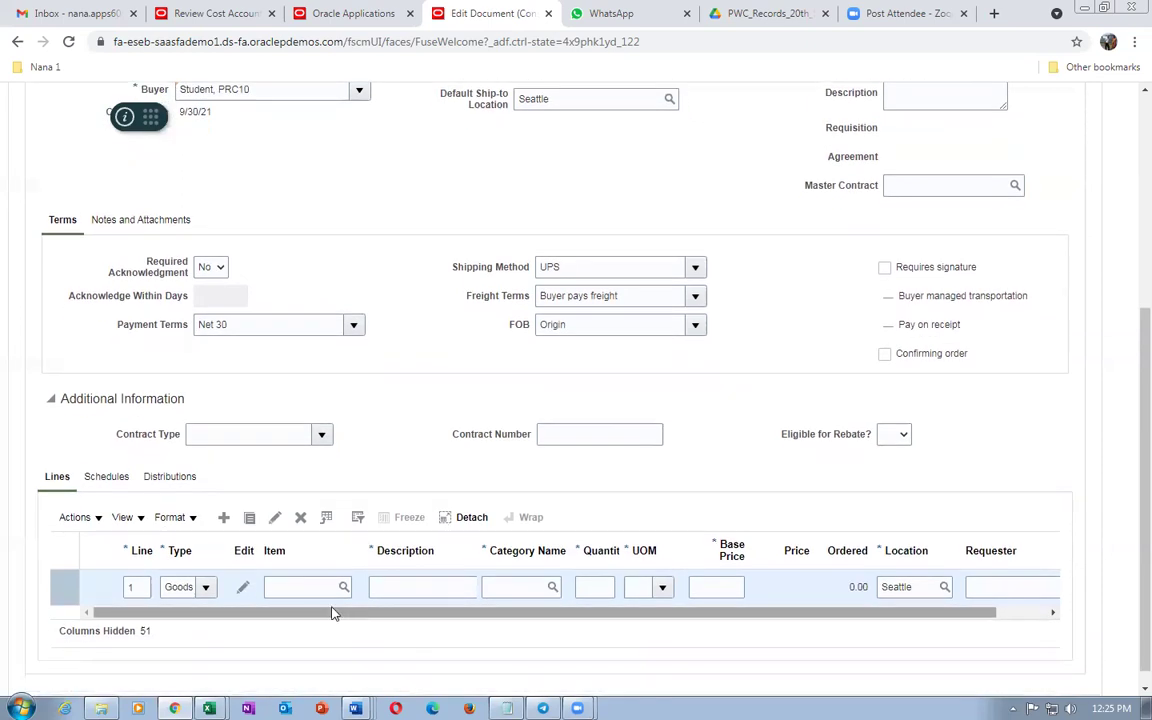
pyautogui.click(285, 586)
pyautogui.write('g03')
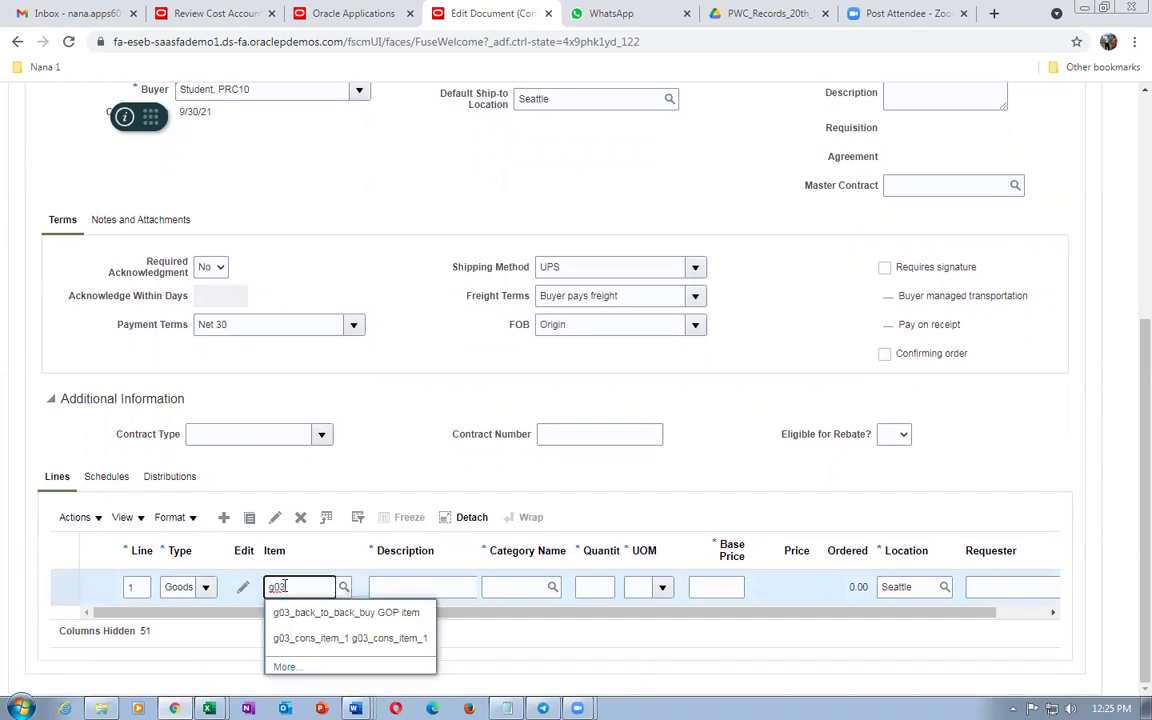
pyautogui.click(303, 637)
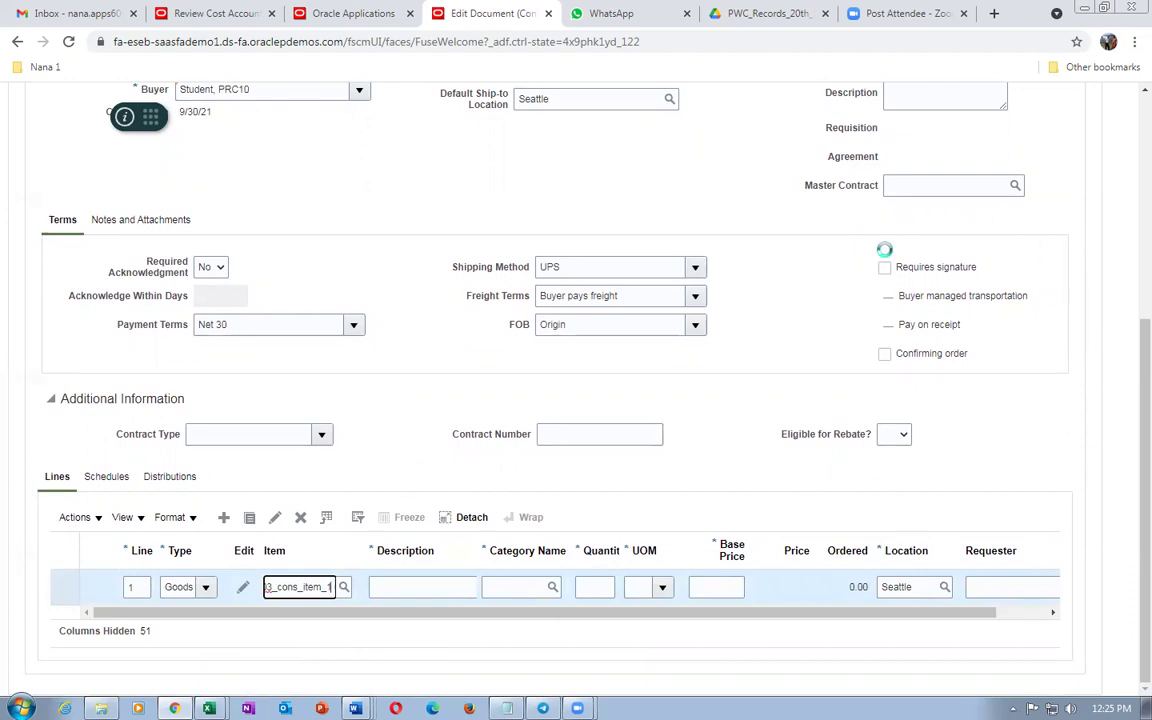
# Check the order's source agreement reference, then set the line quantity to 100.
pyautogui.scroll(1, 1000, 229)
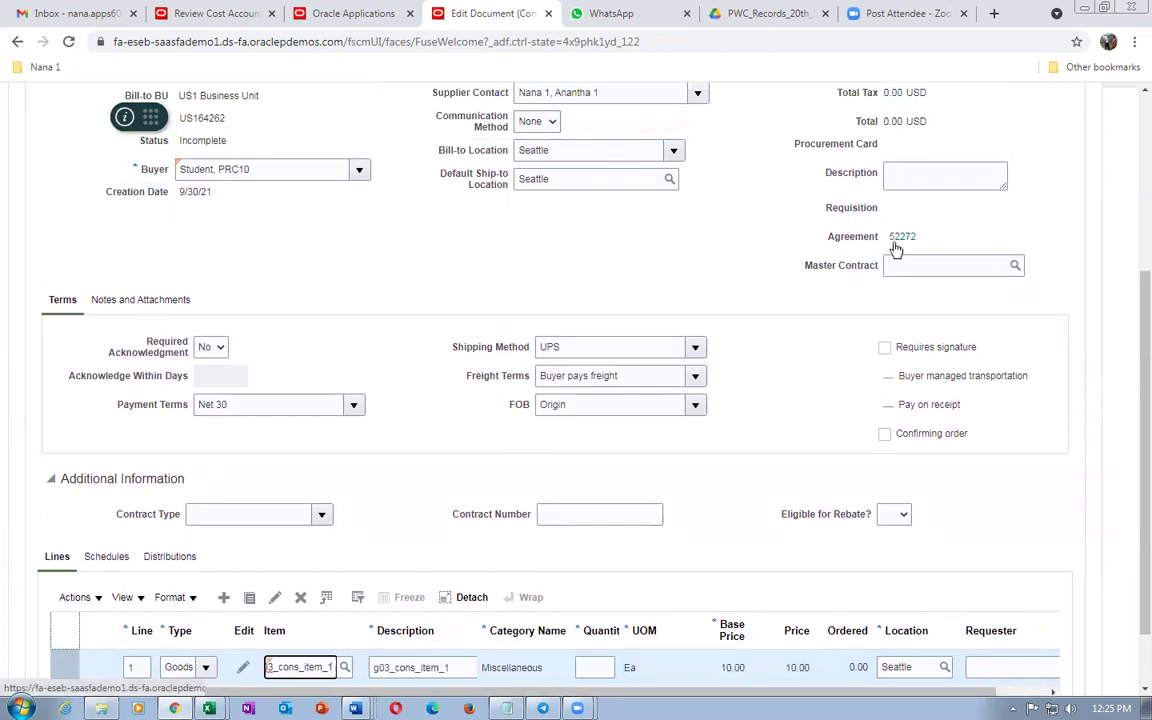
pyautogui.scroll(-1, 532, 445)
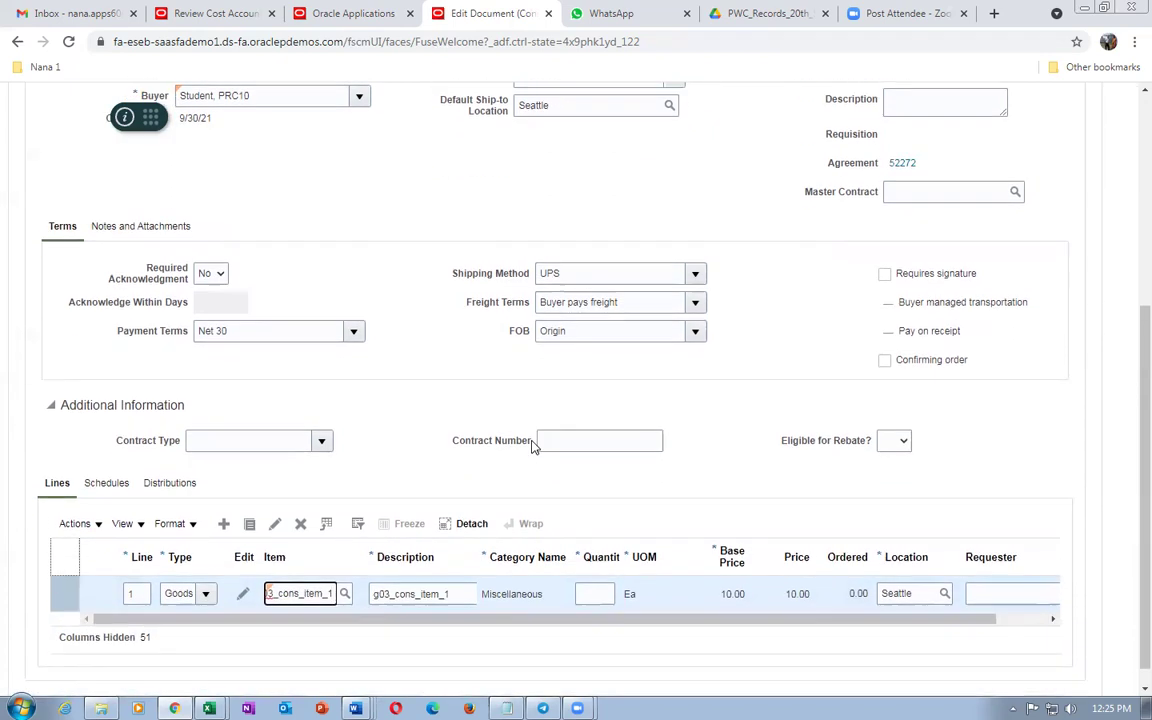
pyautogui.scroll(1, 900, 239)
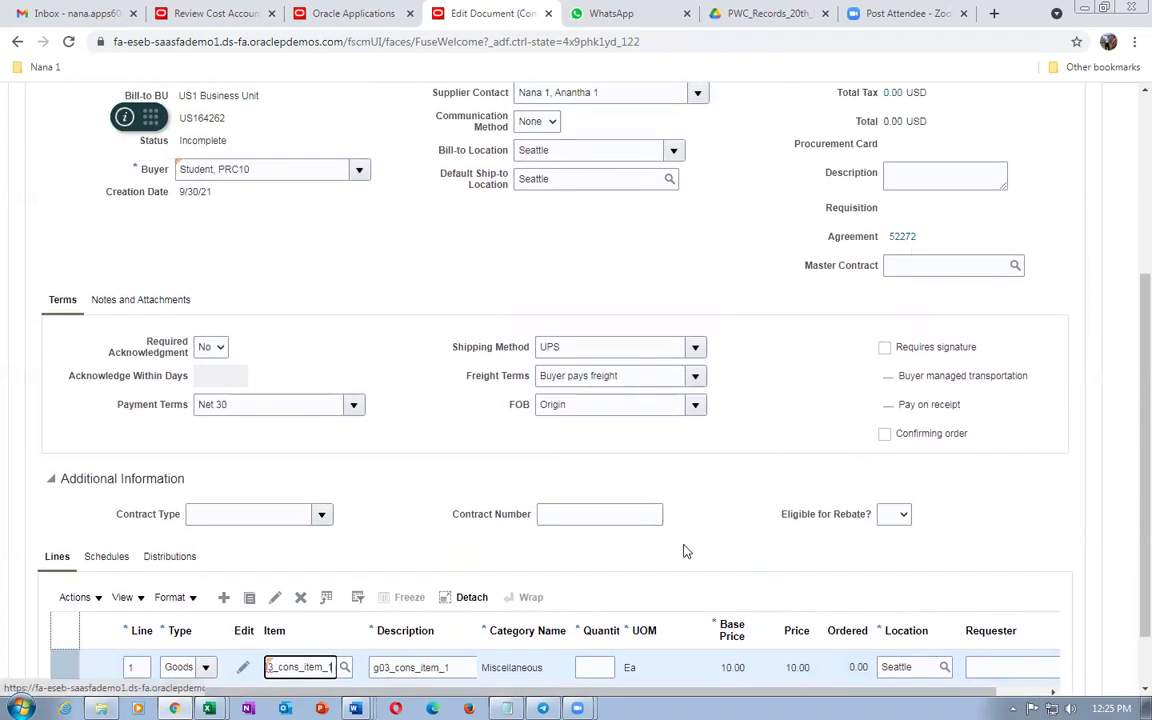
pyautogui.scroll(-1, 602, 501)
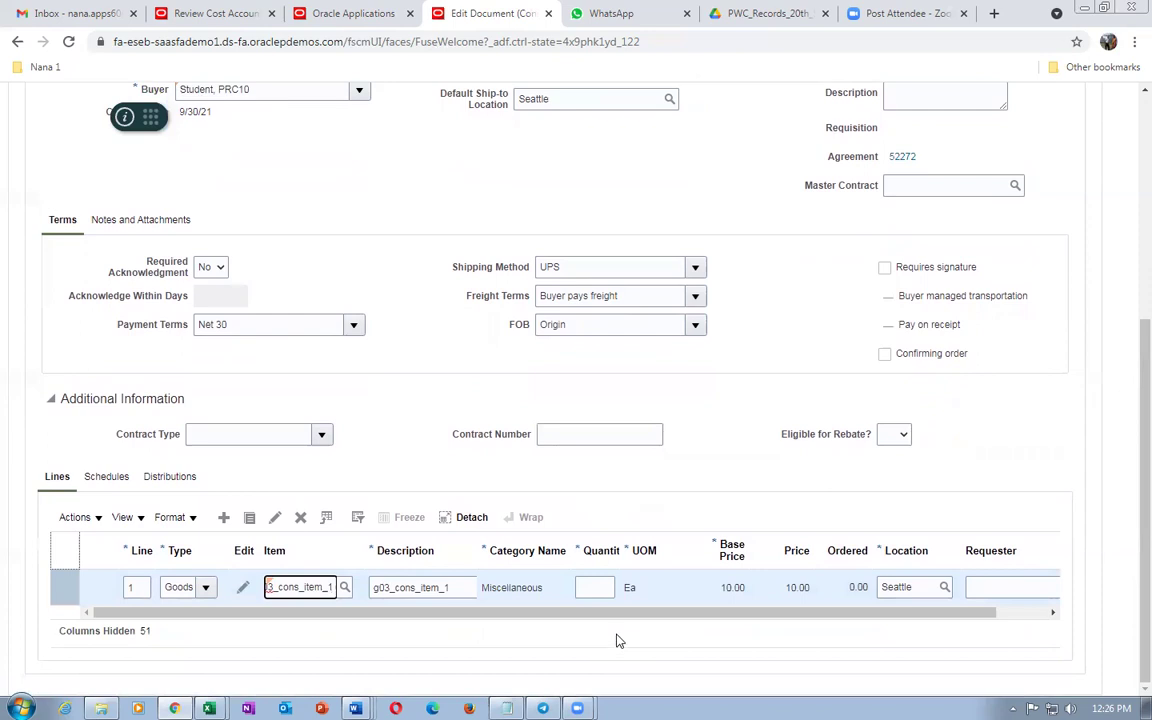
pyautogui.click(590, 590)
pyautogui.write('100')
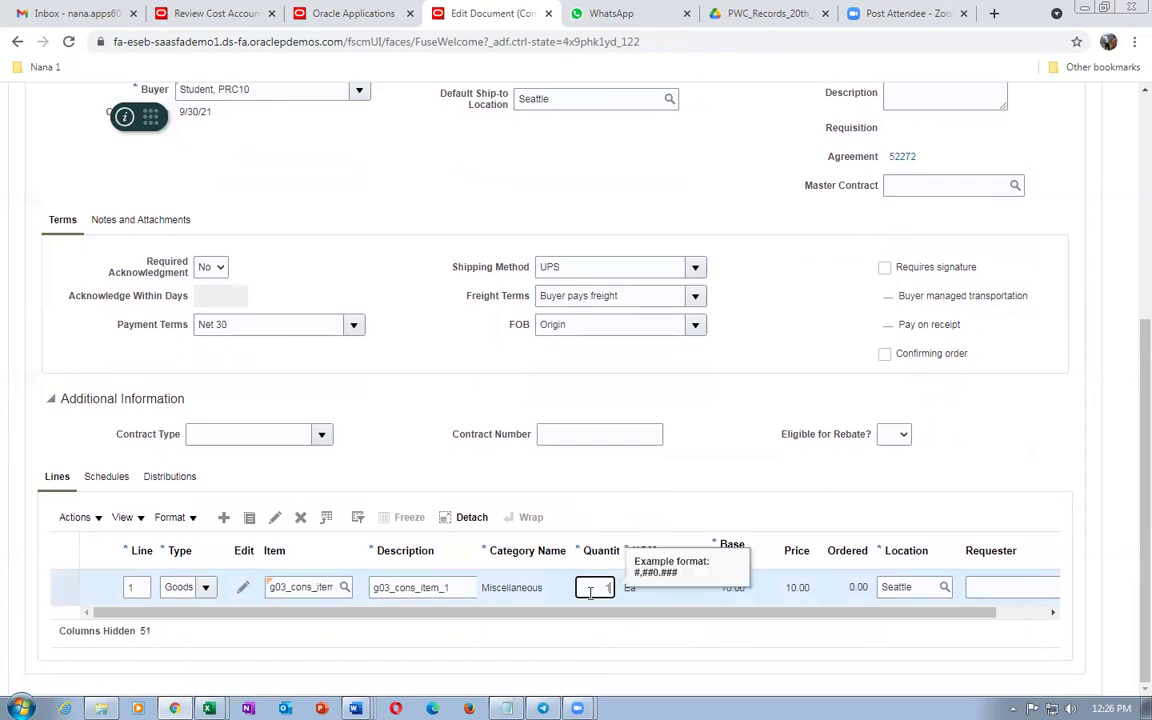
pyautogui.press('Tab')
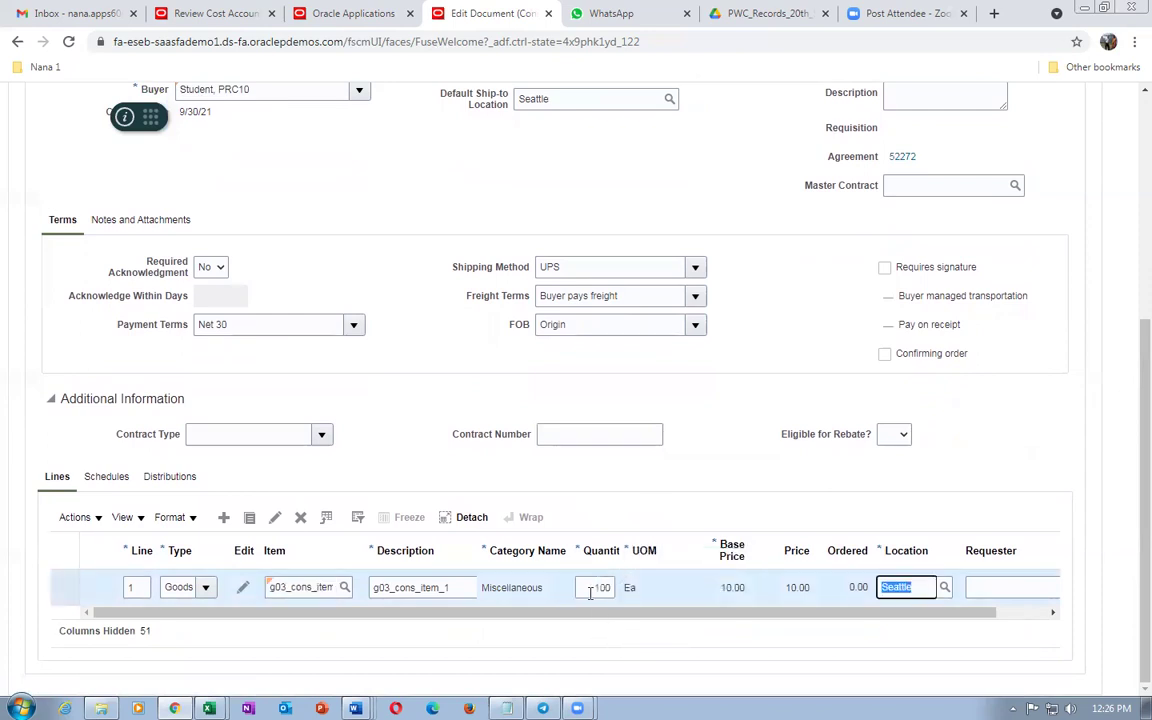
pyautogui.click(696, 458)
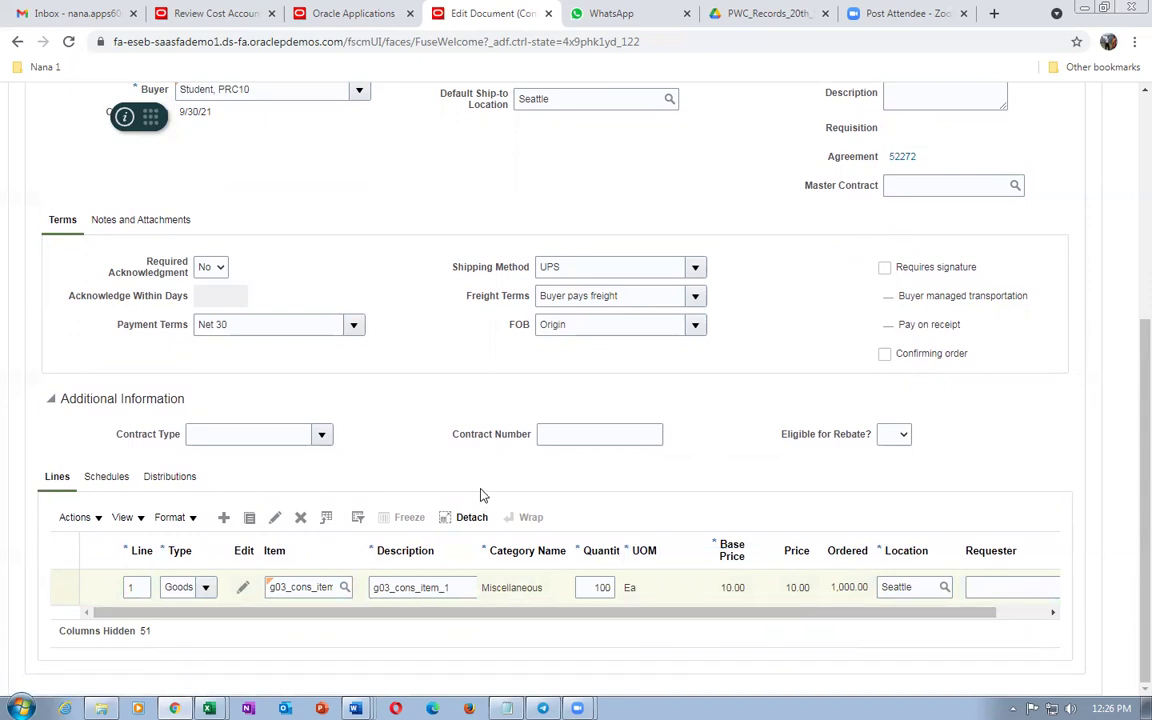
# Open the line's schedule details and check the invoice match option in the billing section.
pyautogui.click(105, 480)
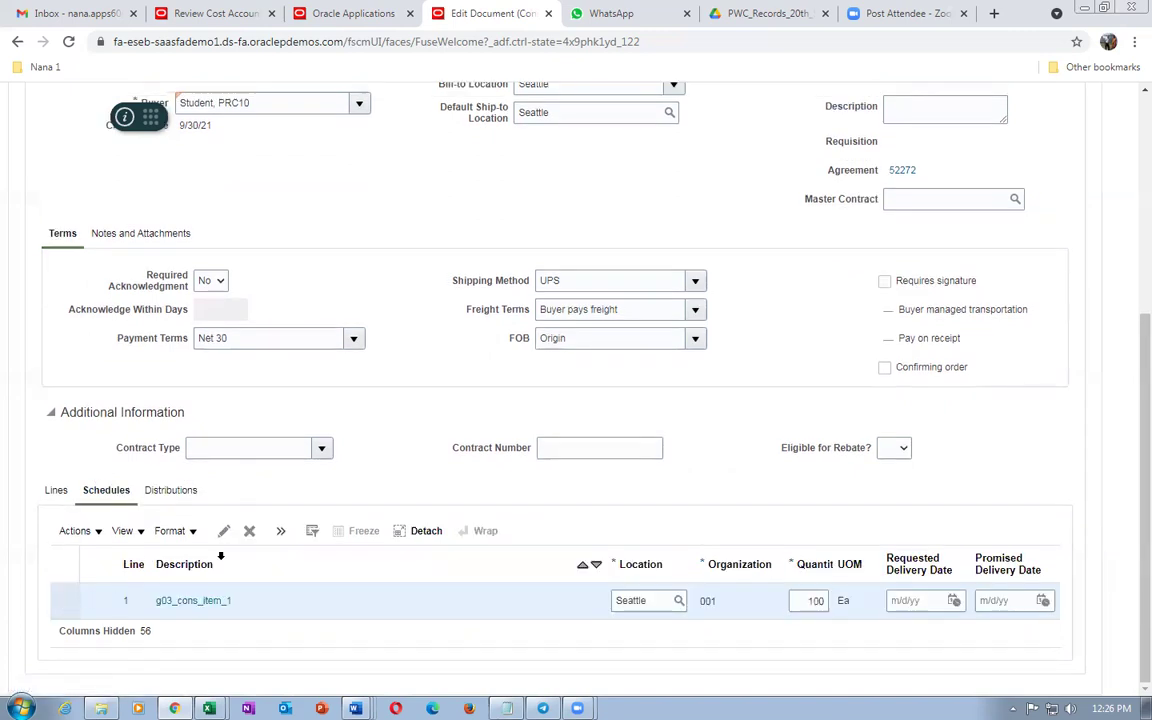
pyautogui.click(226, 538)
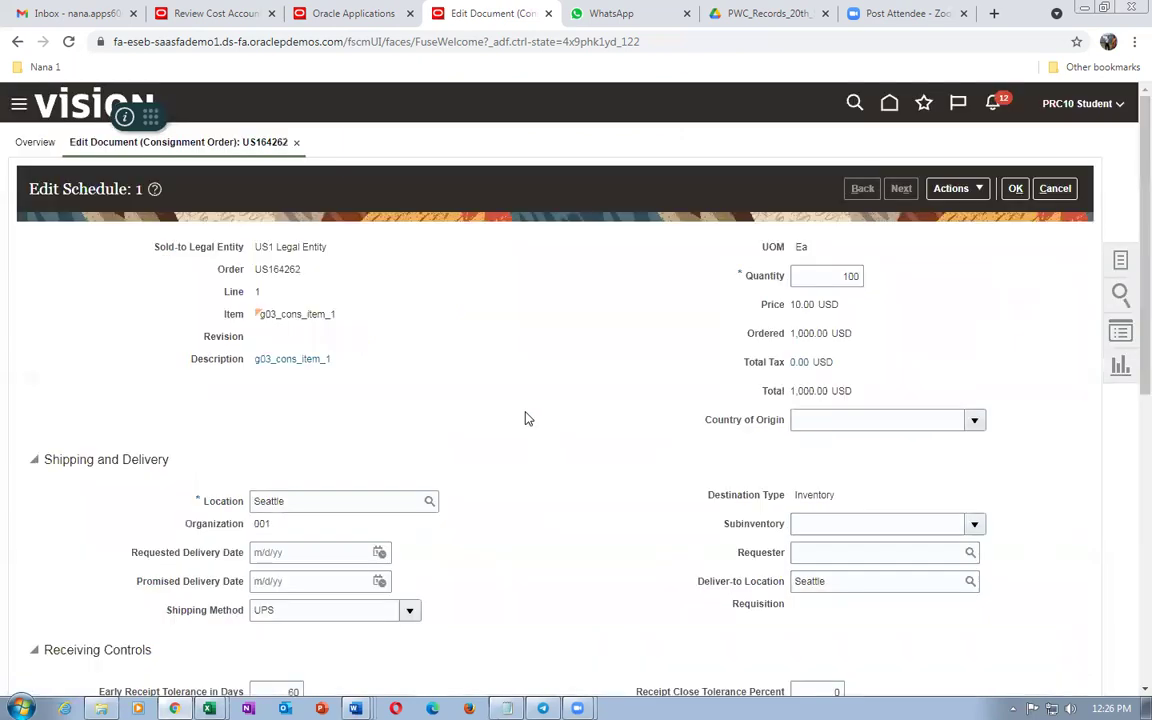
pyautogui.scroll(-3, 525, 418)
pyautogui.scroll(-3, 669, 450)
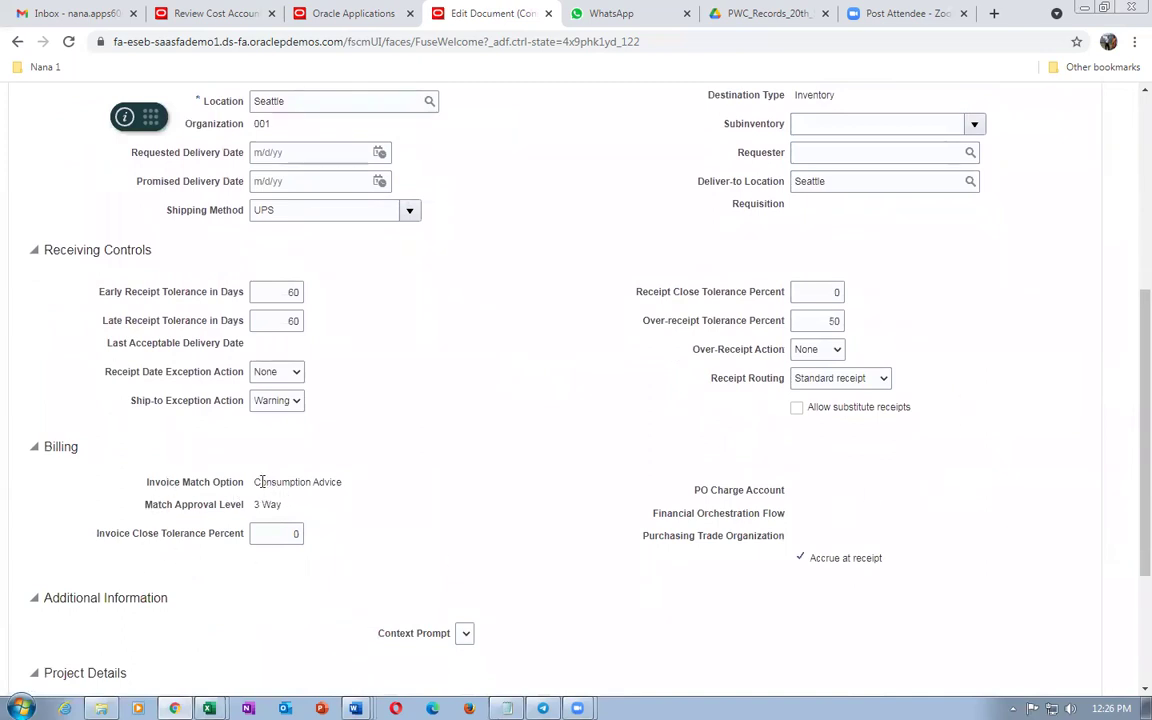
pyautogui.moveTo(260, 482); pyautogui.dragTo(336, 496)
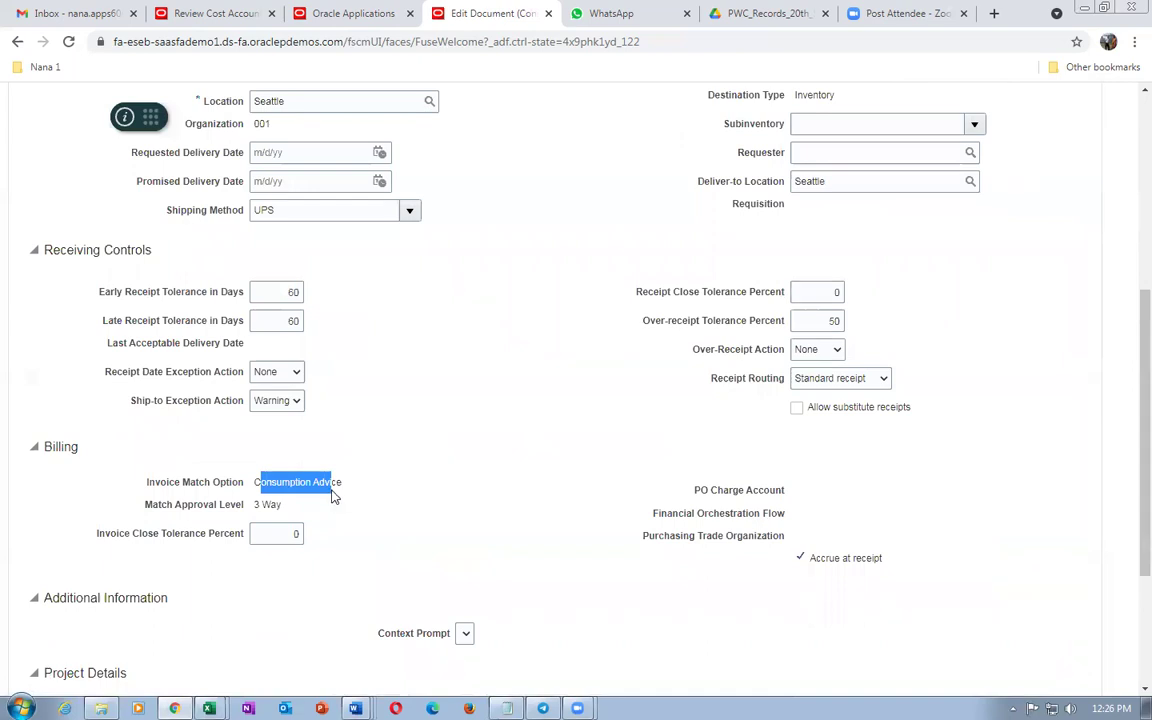
# Switch to the Consigned_Process document in Word and examine the flow from regular stock transfer to consumption advice.
pyautogui.hotkey('alt', 'Tab')
pyautogui.hotkey('alt', 'Tab')
pyautogui.hotkey('alt', 'Tab')
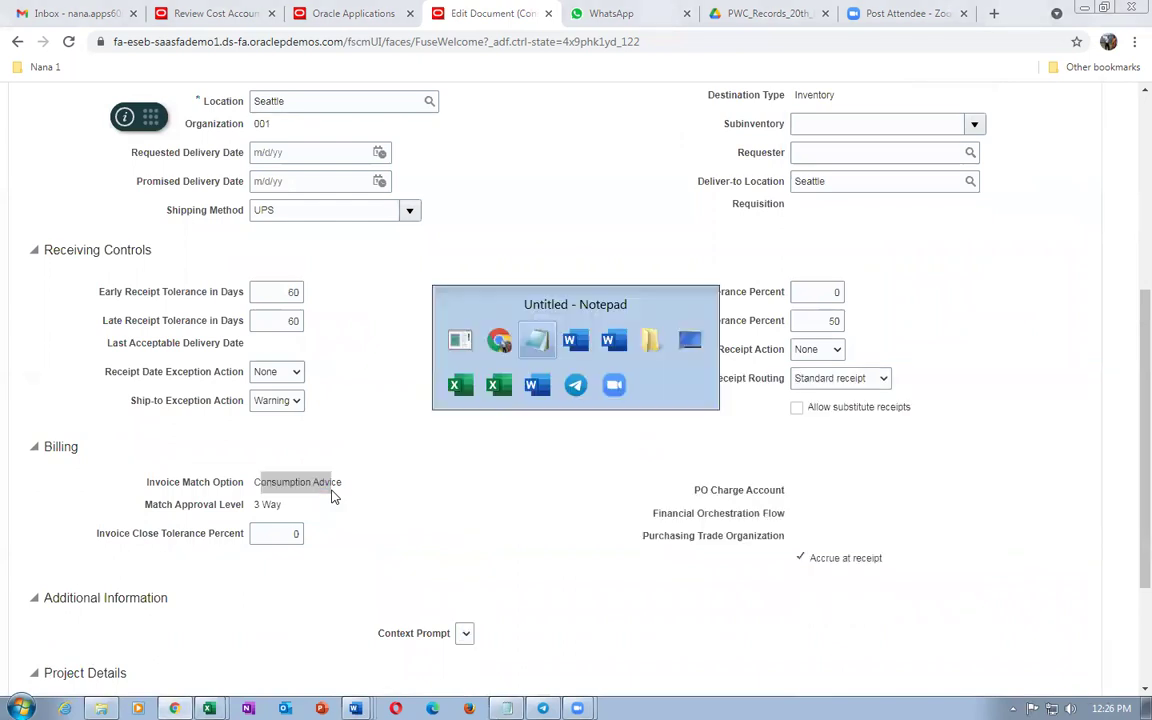
pyautogui.hotkey('alt', 'Tab')
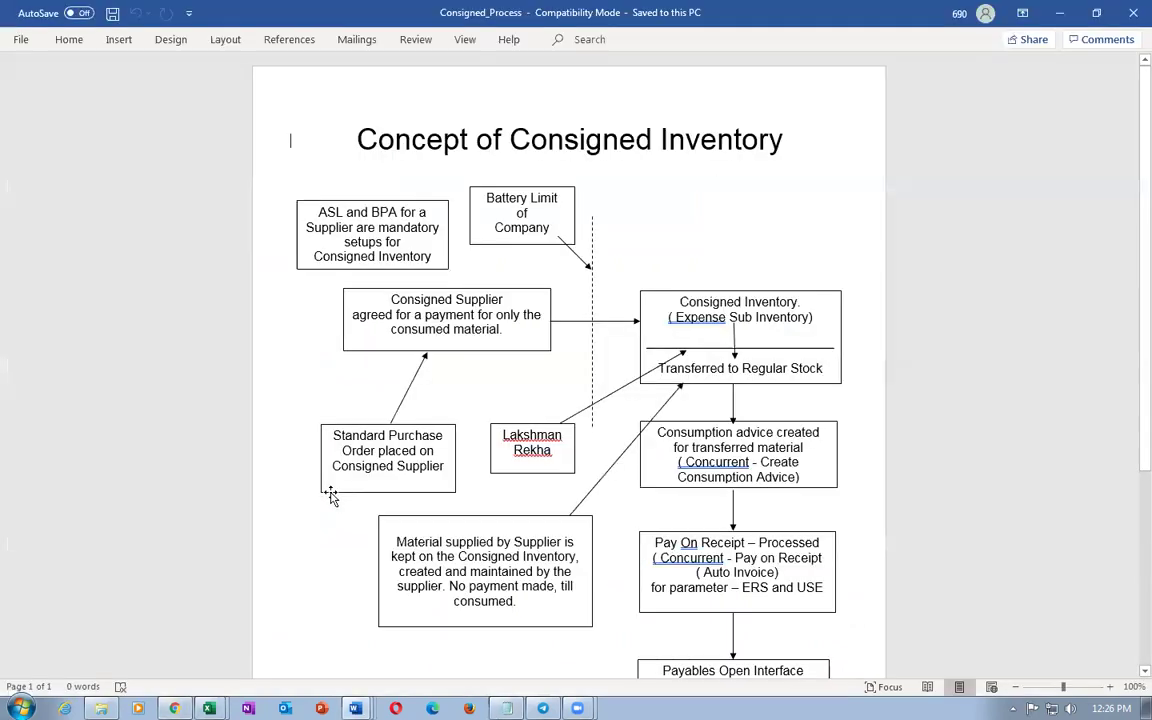
pyautogui.moveTo(694, 432); pyautogui.dragTo(763, 481)
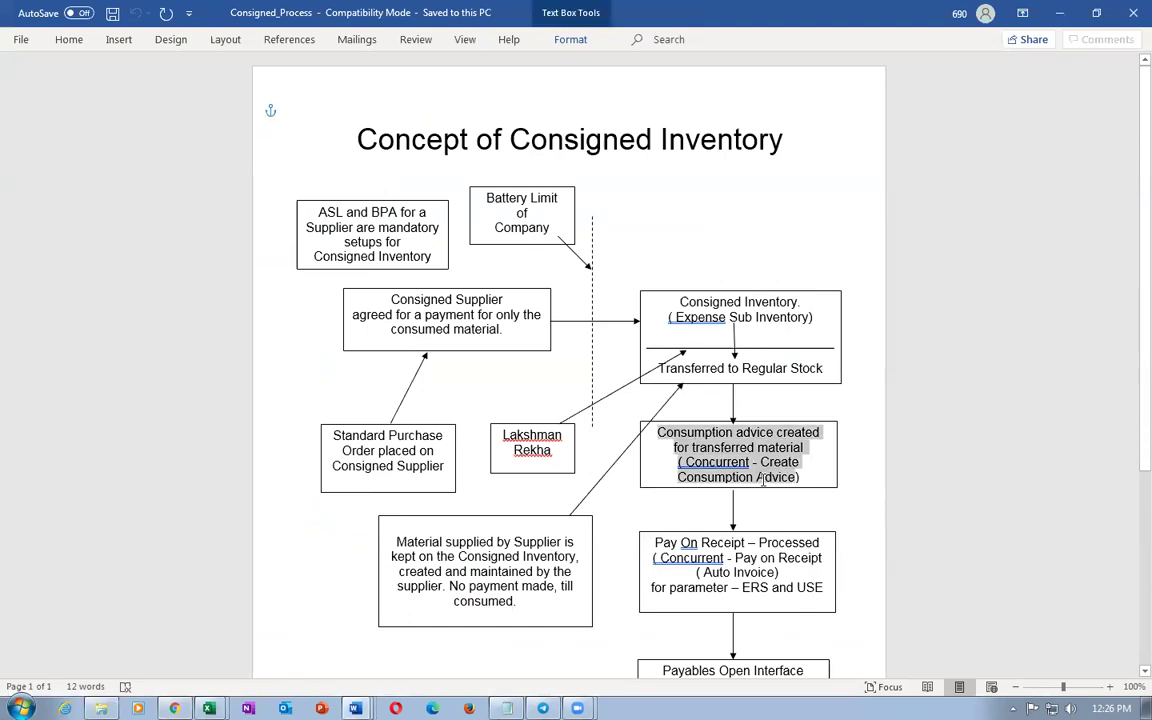
pyautogui.moveTo(763, 481); pyautogui.dragTo(806, 475)
pyautogui.click(779, 477)
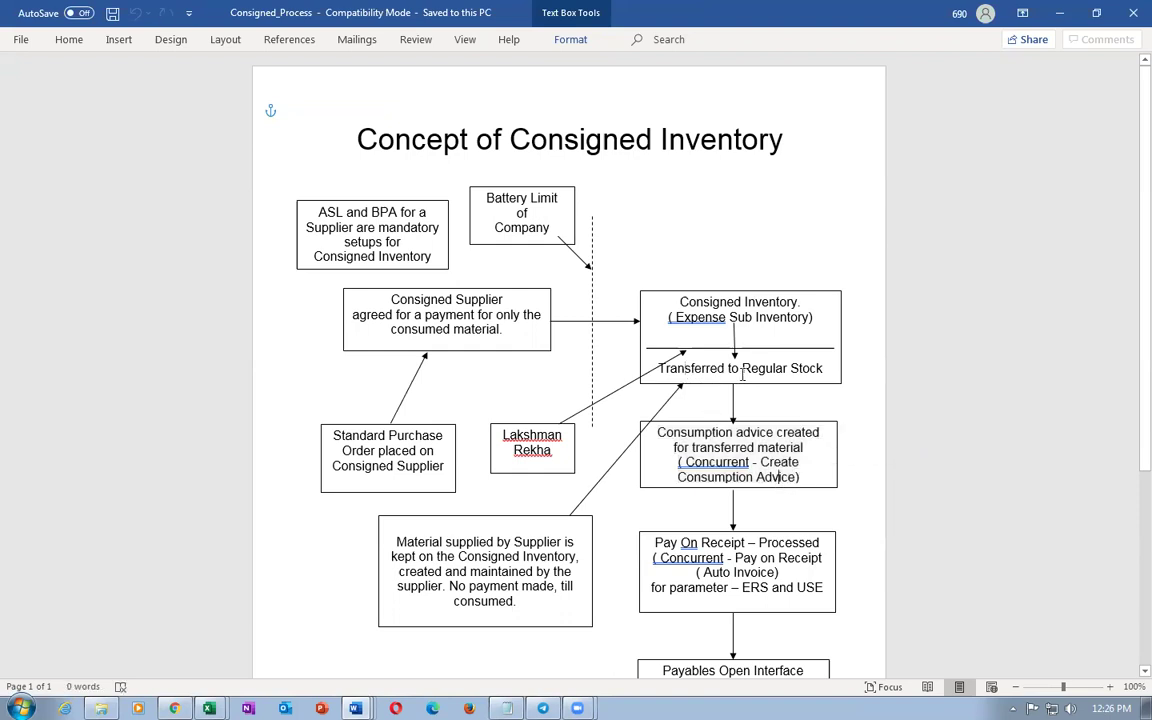
pyautogui.moveTo(659, 368); pyautogui.dragTo(766, 373)
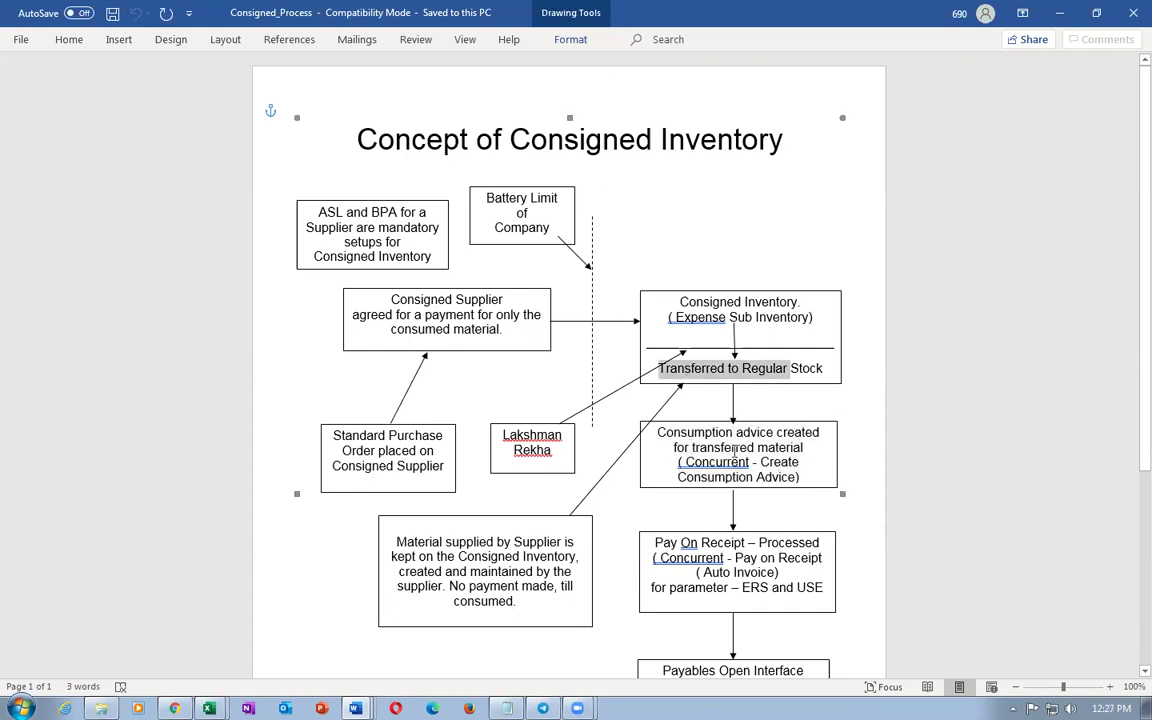
pyautogui.moveTo(687, 432); pyautogui.dragTo(745, 458)
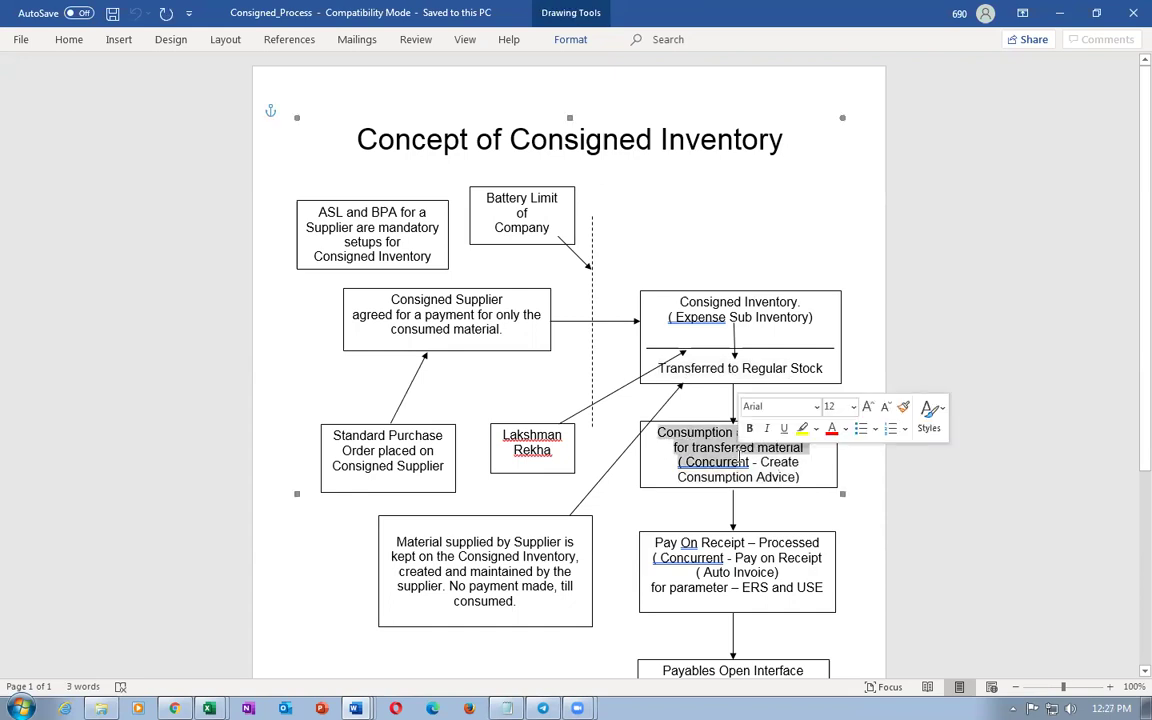
# Return to the order in Chrome, accept the schedule details, and set the schedule's requested delivery date to 9/30/21.
pyautogui.hotkey('alt', 'Tab')
pyautogui.click(489, 541)
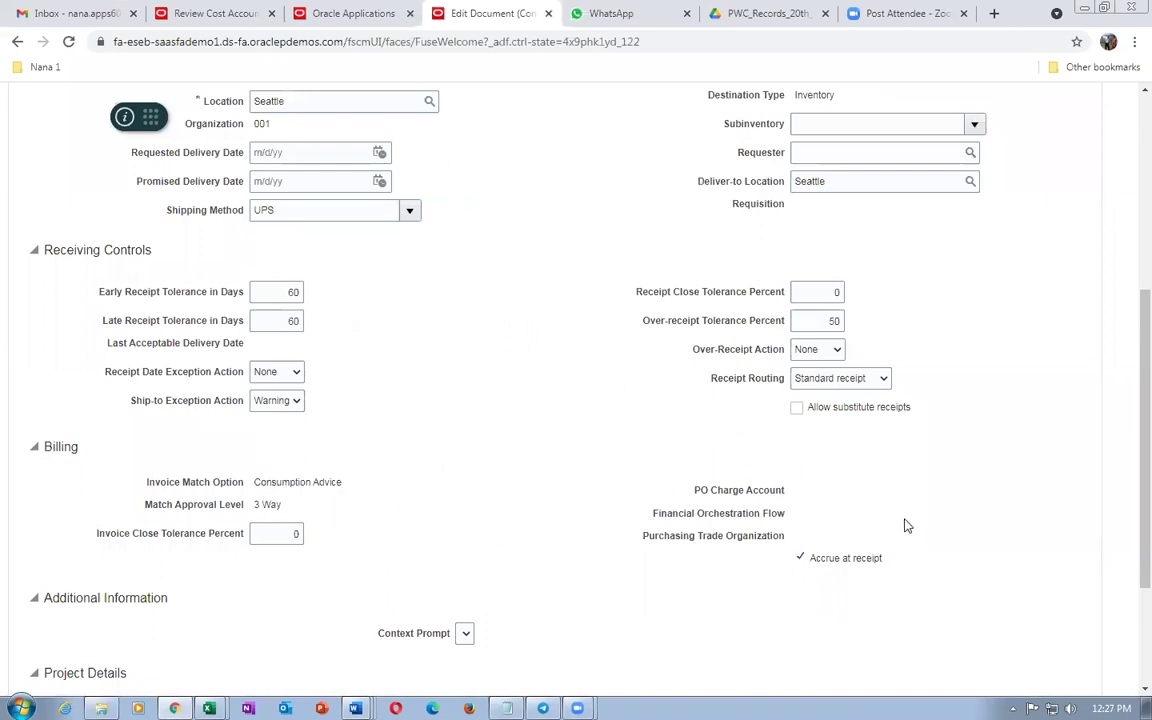
pyautogui.scroll(3, 913, 525)
pyautogui.click(1015, 108)
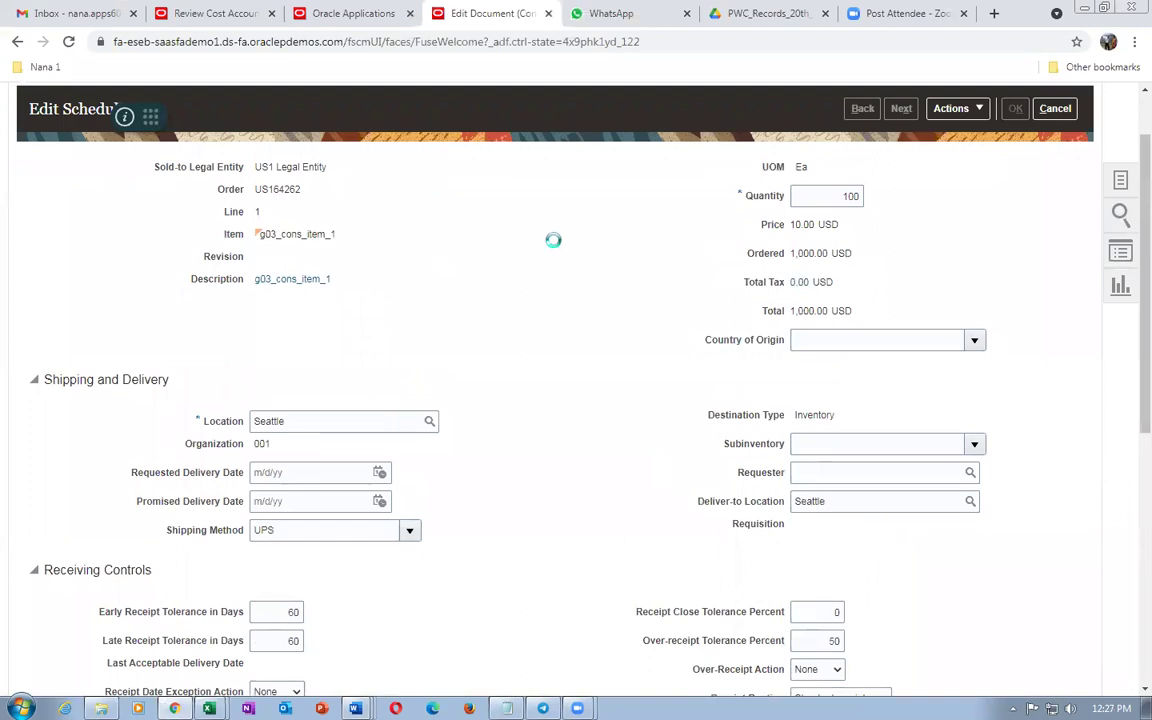
pyautogui.scroll(-3, 432, 447)
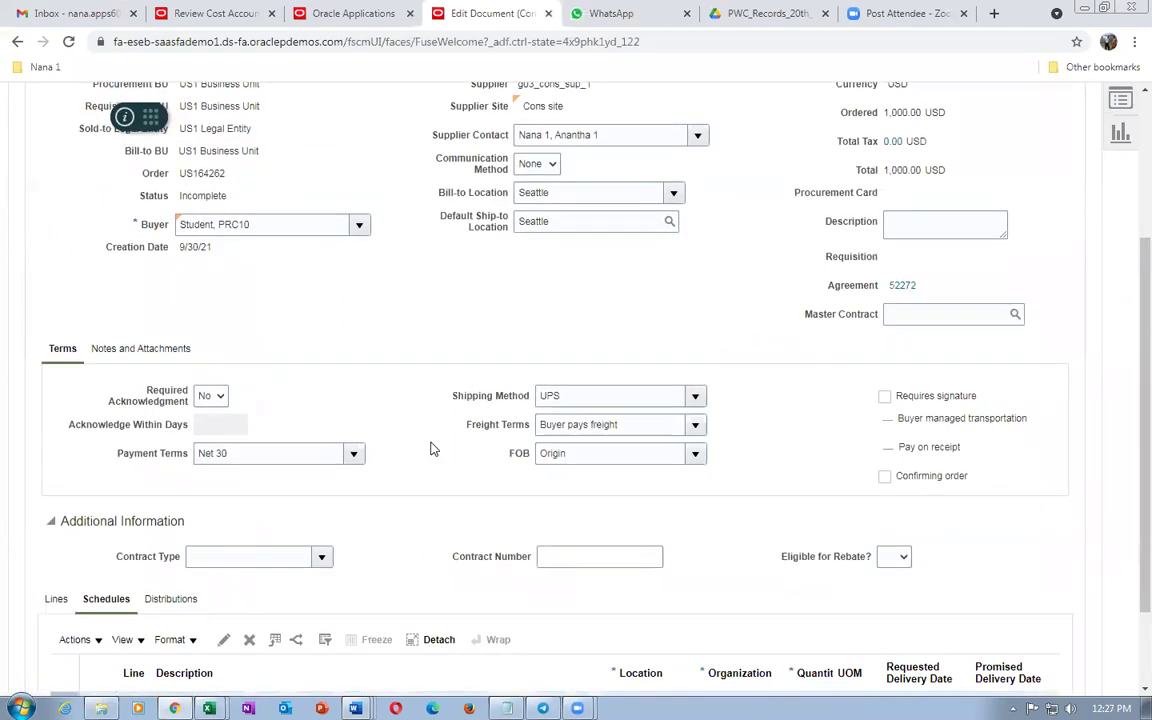
pyautogui.scroll(-1, 432, 449)
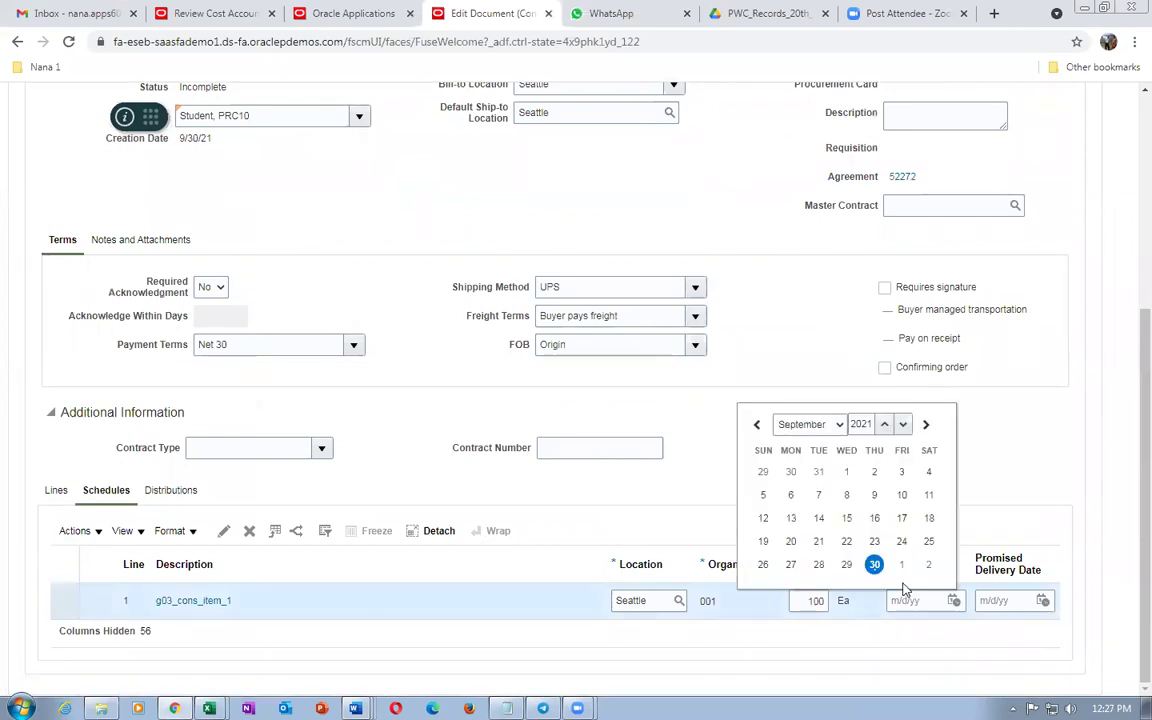
pyautogui.click(874, 564)
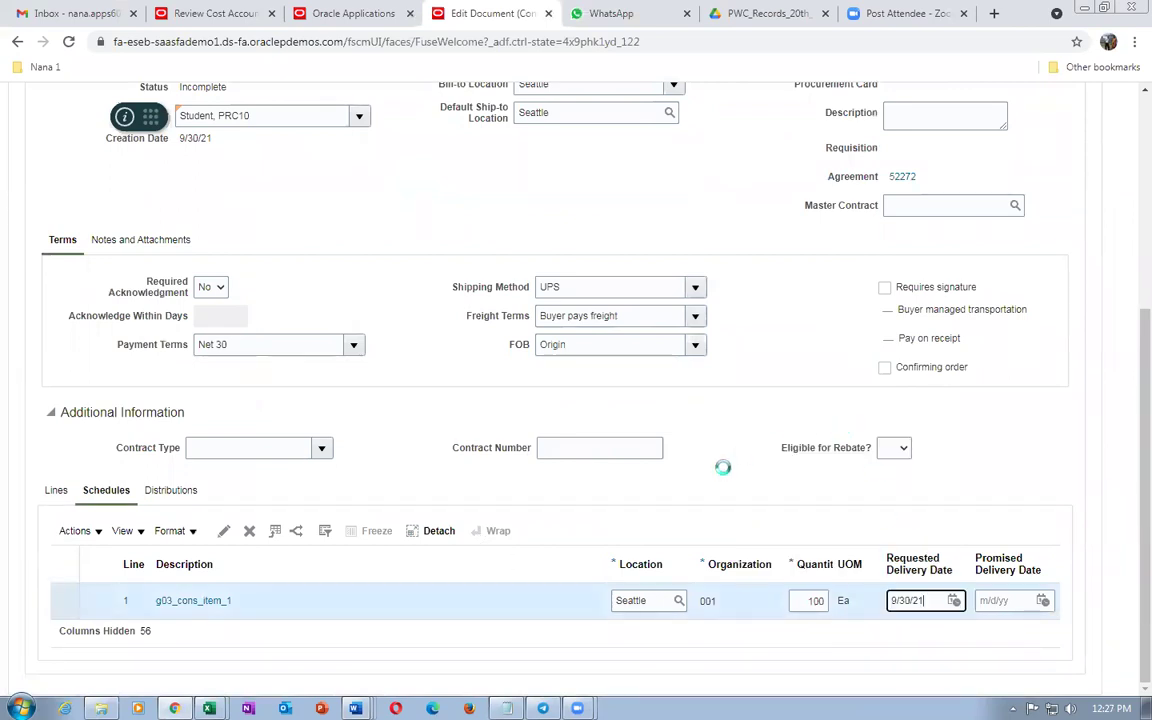
pyautogui.scroll(5, 680, 497)
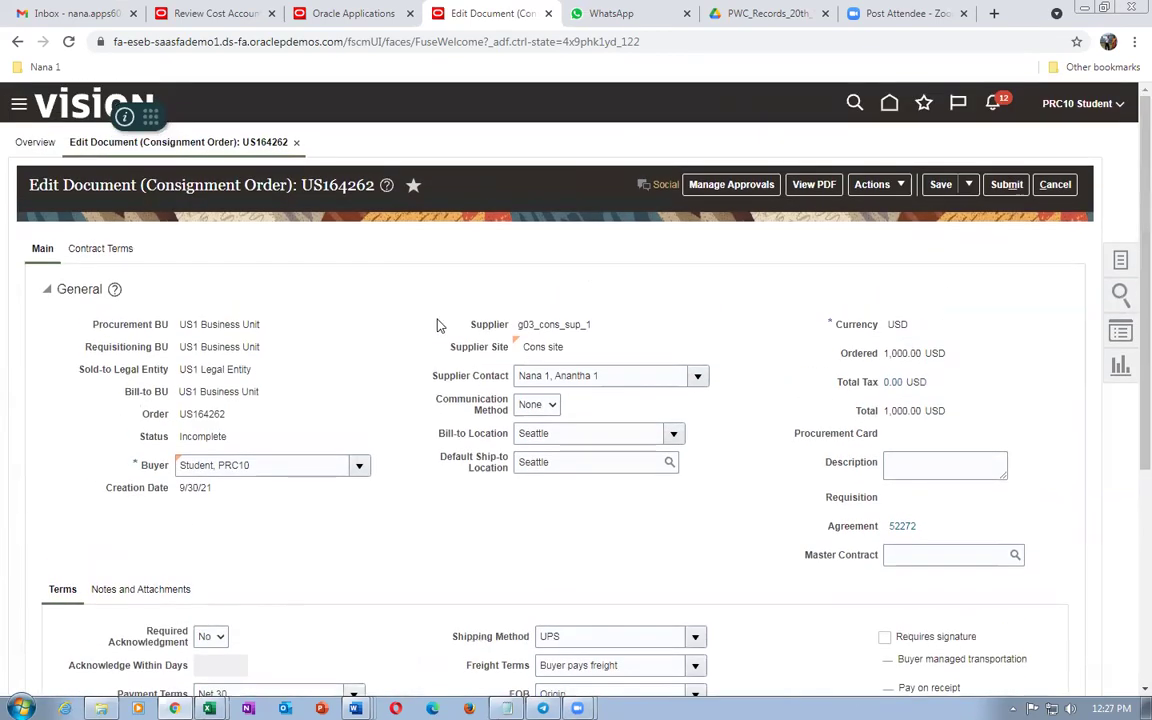
# Copy the consignment order's number and record it in the Notepad notes below the consigned agreement.
pyautogui.moveTo(303, 184); pyautogui.dragTo(374, 187)
pyautogui.hotkey('ctrl', 'c')
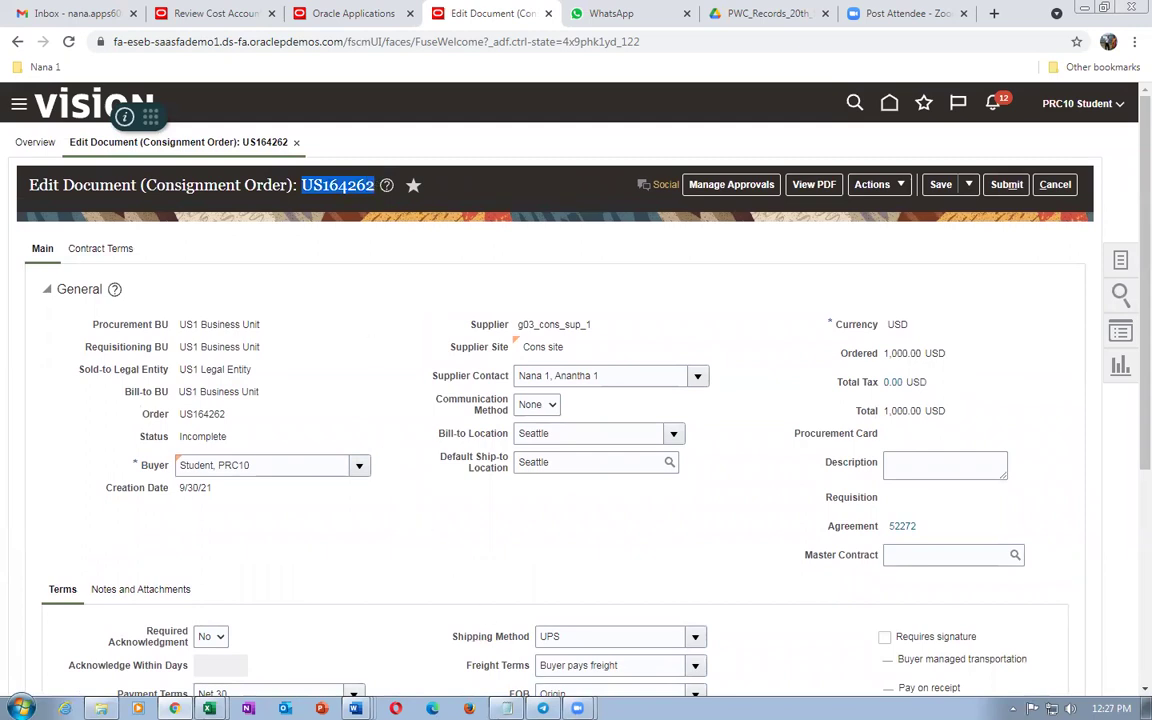
pyautogui.hotkey('alt', 'Tab')
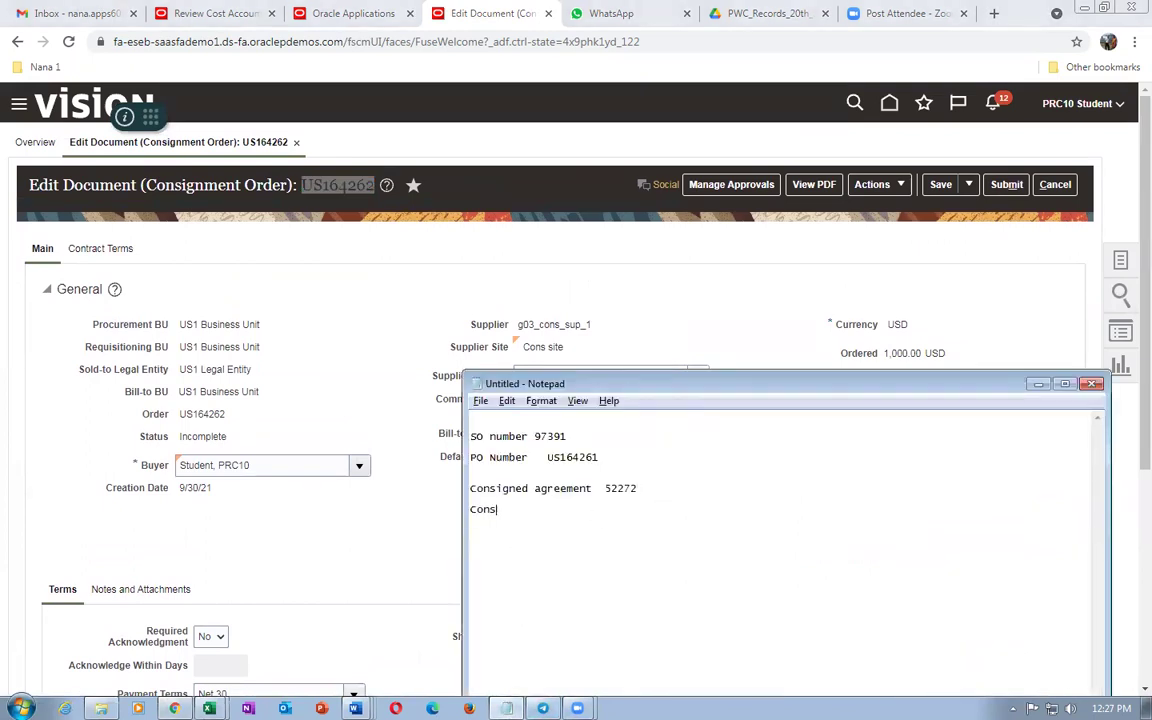
pyautogui.hotkey('ctrl', 'v')
# Return to the order in Chrome, submit it for approval, and acknowledge the confirmation.
pyautogui.click(316, 517)
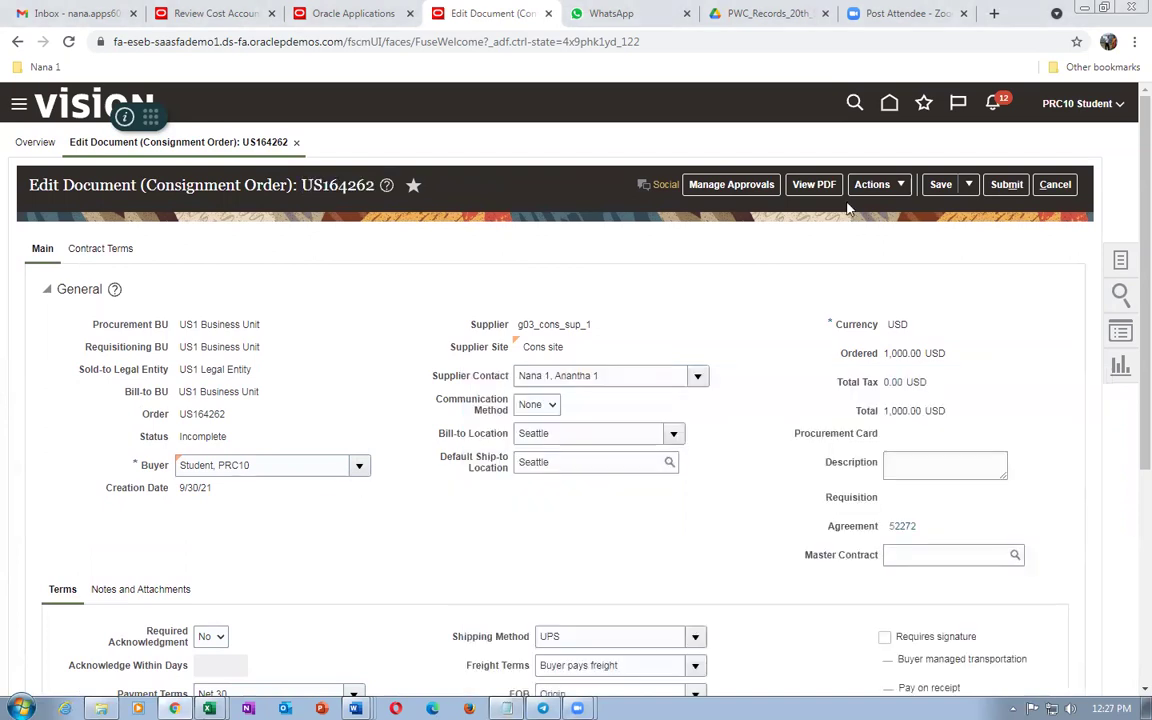
pyautogui.click(1010, 186)
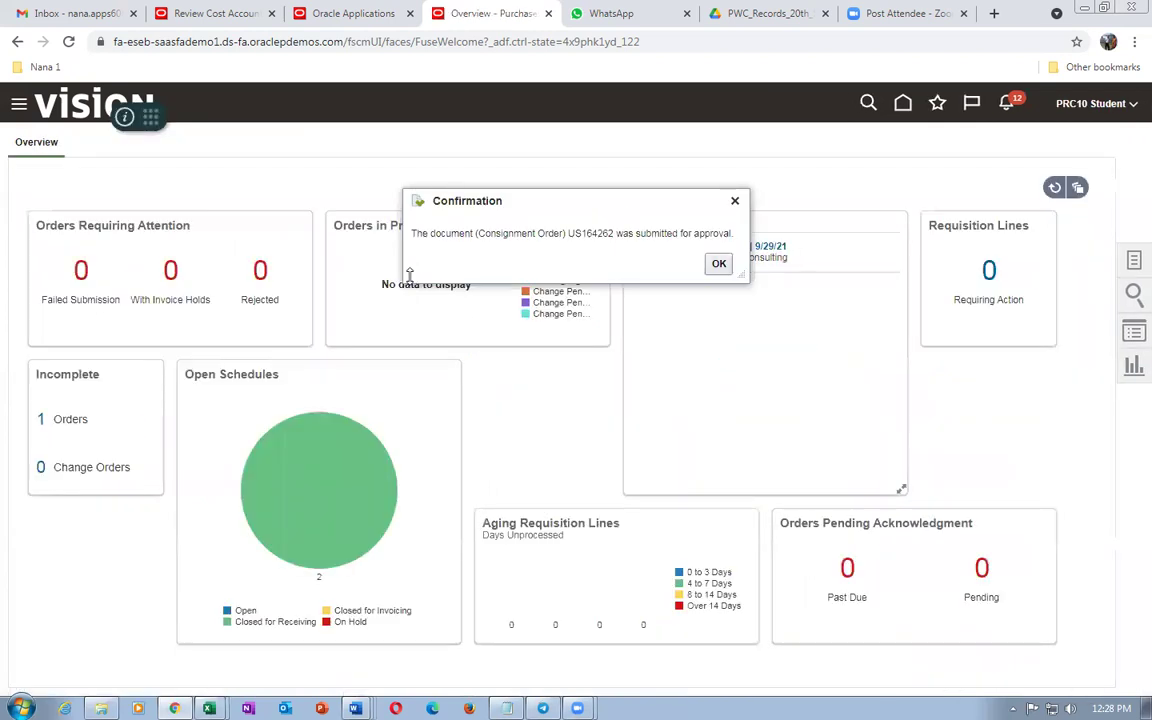
pyautogui.click(716, 266)
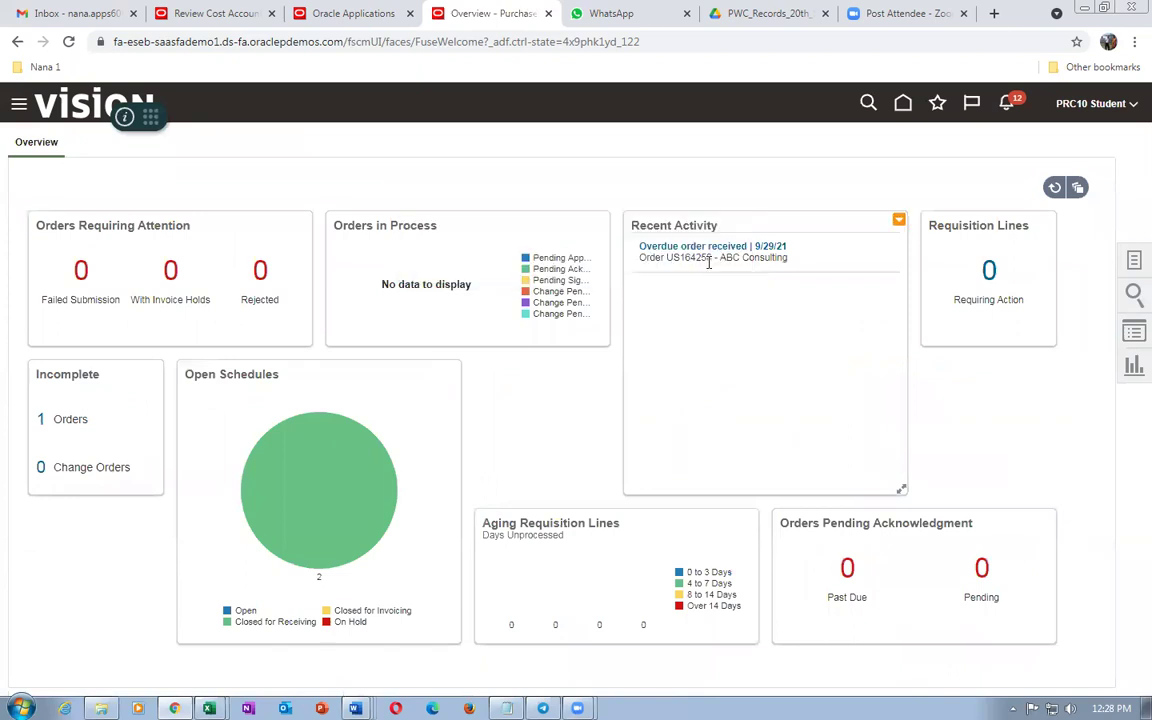
# Switch to the Consigned_Process document in Word and examine the flow from purchase order to the consigned inventory's expense subinventory.
pyautogui.hotkey('alt', 'Tab')
pyautogui.hotkey('alt', 'Tab')
pyautogui.hotkey('alt', 'Tab')
pyautogui.hotkey('alt', 'Tab')
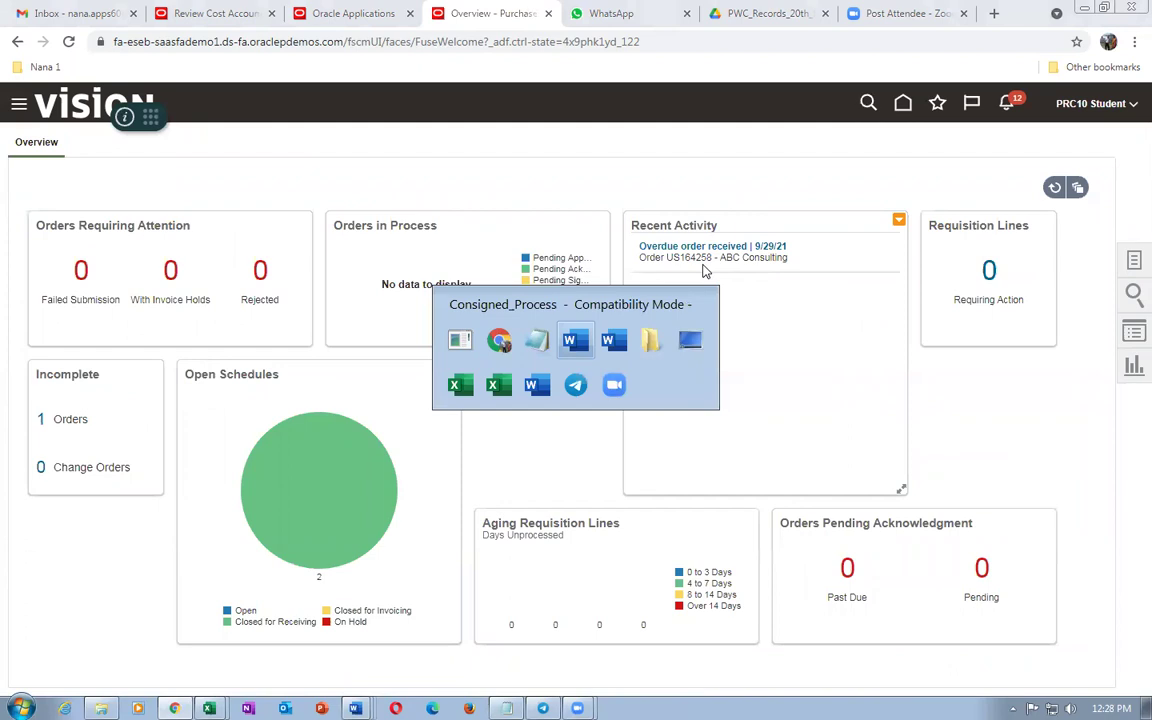
pyautogui.click(470, 328)
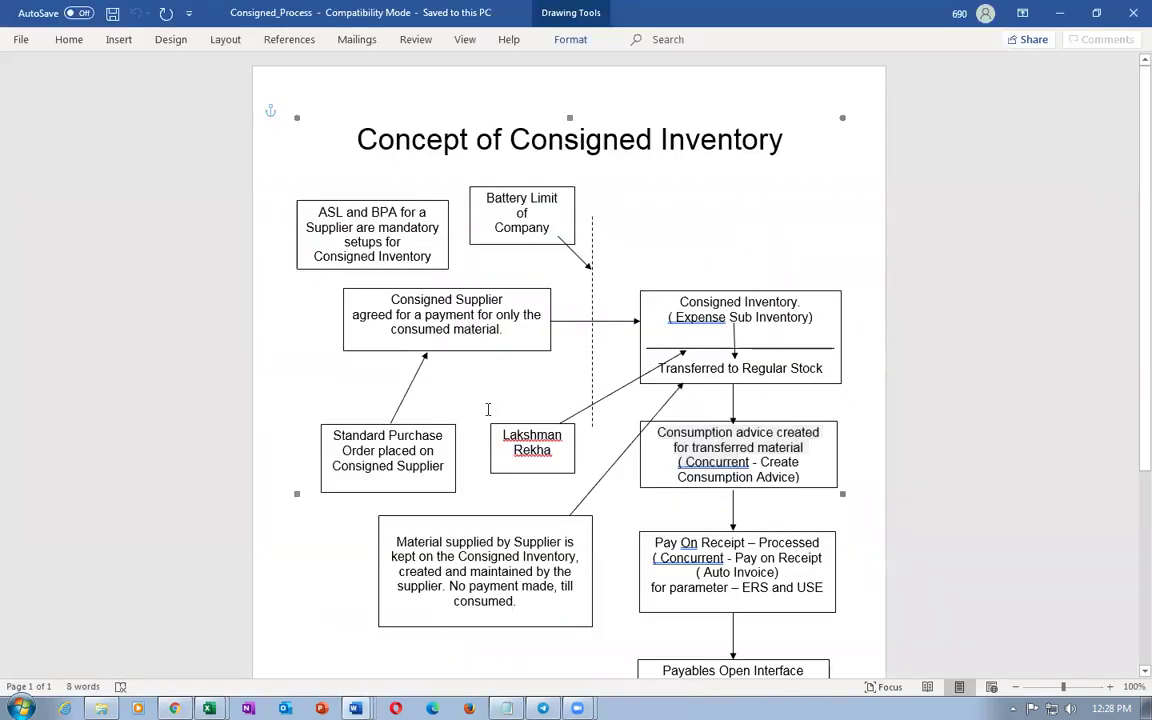
pyautogui.tripleClick(362, 440)
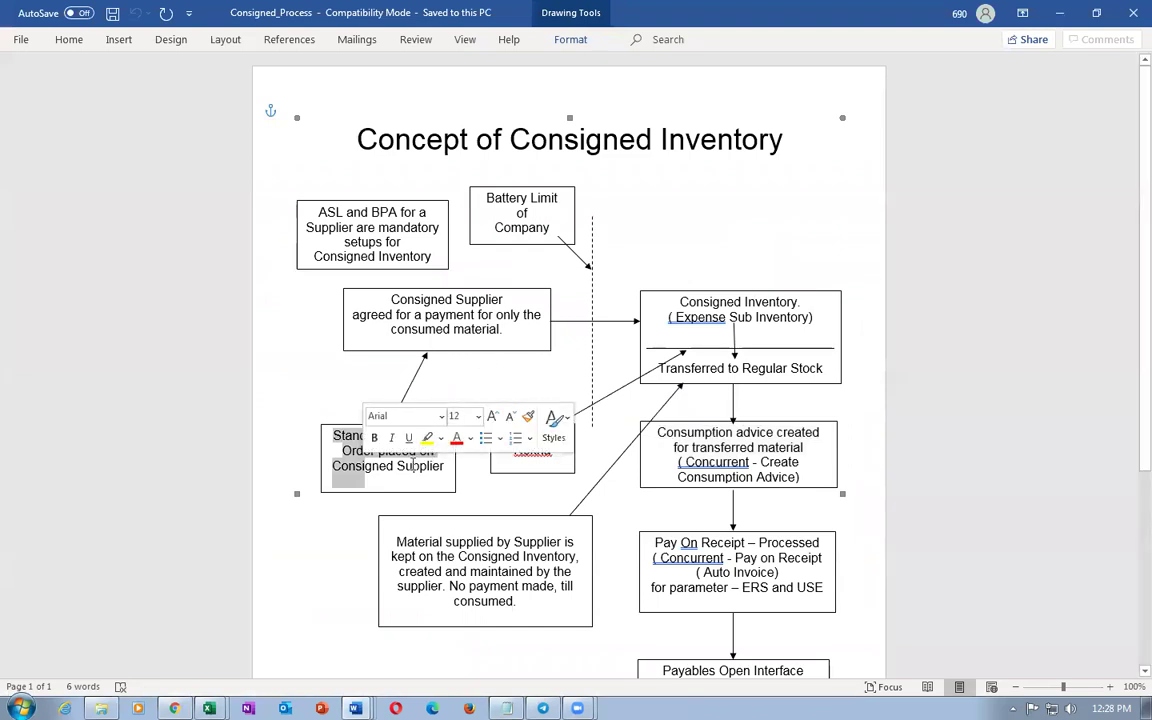
pyautogui.click(718, 329)
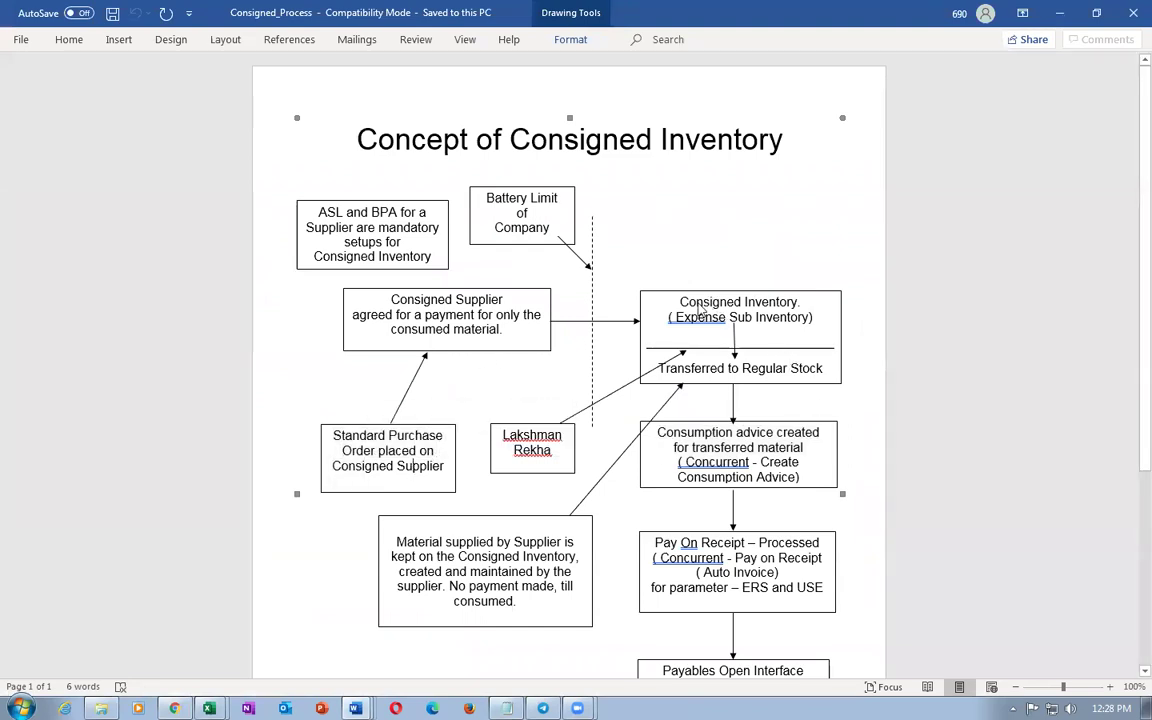
pyautogui.click(766, 318)
pyautogui.tripleClick(766, 318)
pyautogui.moveTo(766, 318); pyautogui.dragTo(797, 326)
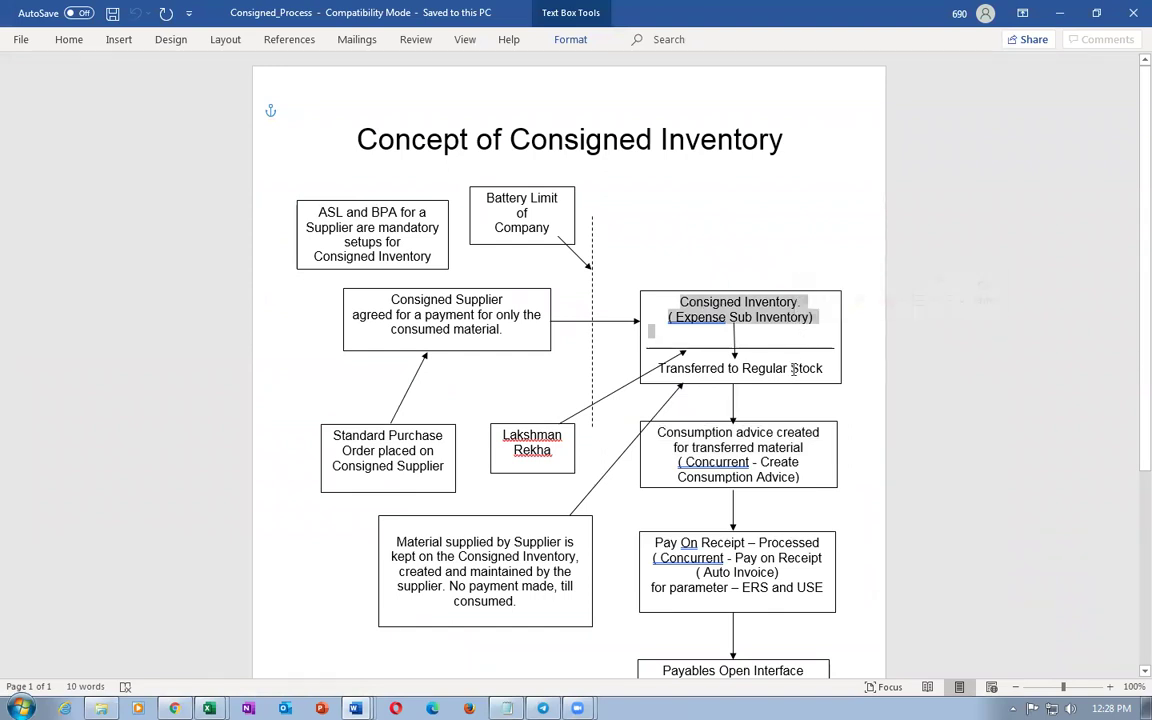
# Return to Chrome and open the task search page in Setup and Maintenance.
pyautogui.hotkey('alt', 'Tab')
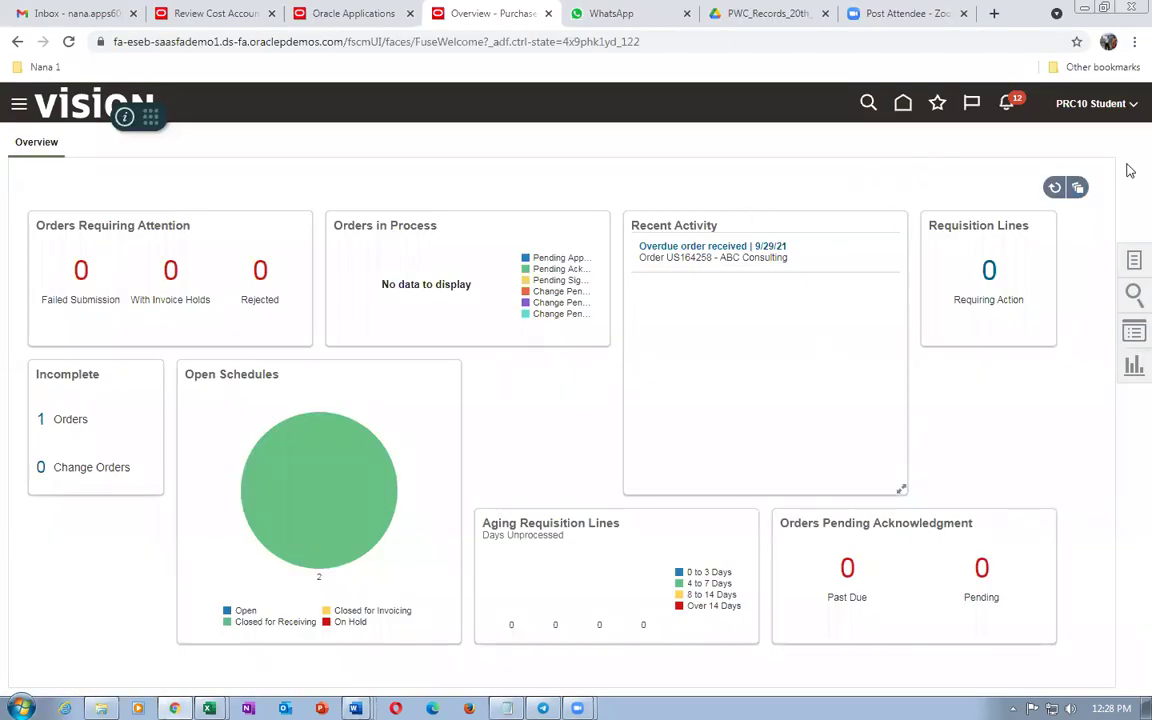
pyautogui.click(1101, 108)
pyautogui.click(860, 341)
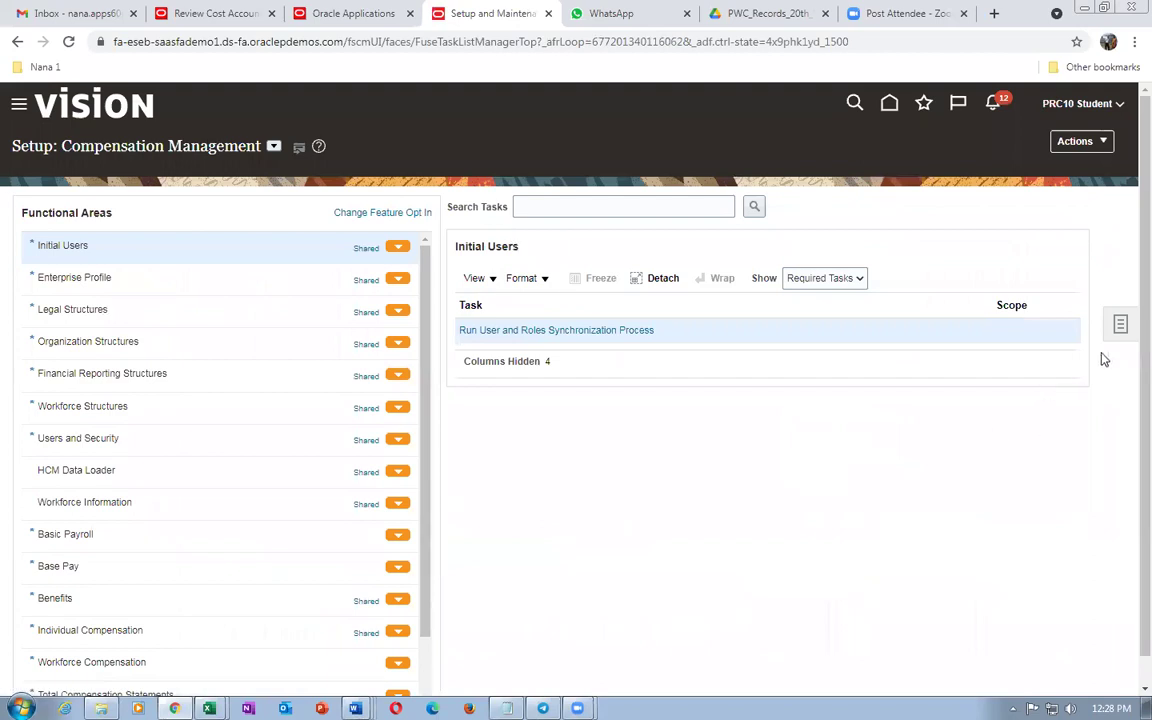
pyautogui.click(1122, 328)
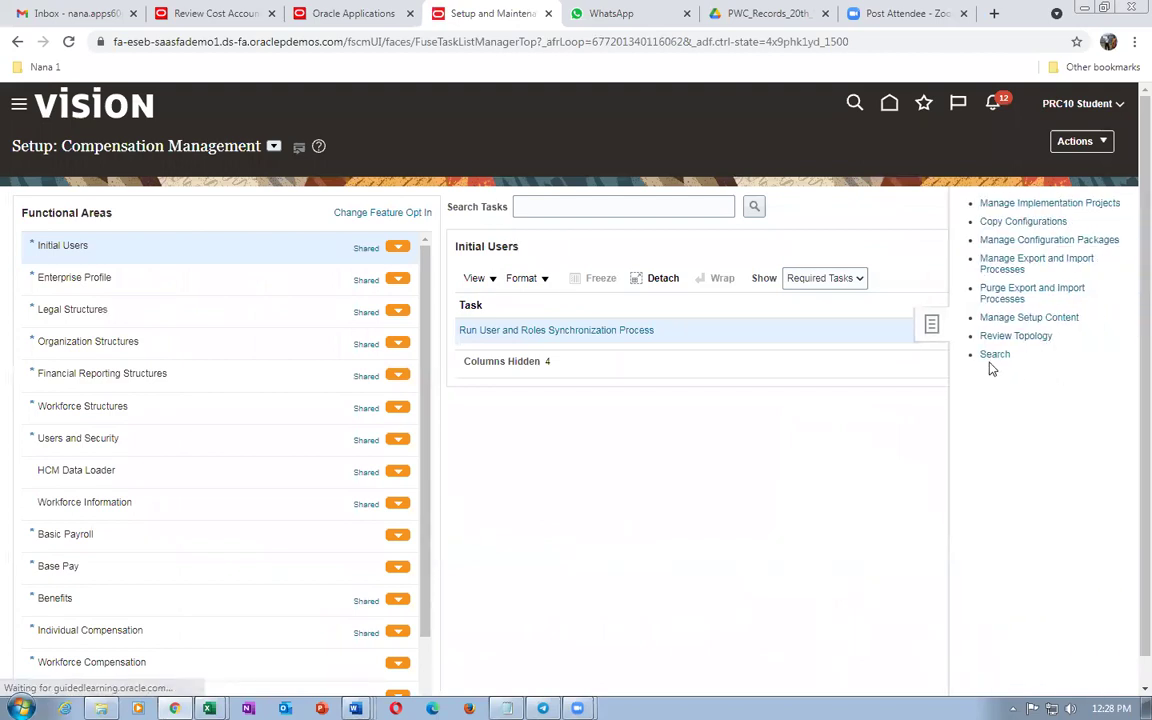
pyautogui.click(993, 358)
# Search for man%sub%loca% and open the Manage Subinventories and Locators task for organization 001.
pyautogui.click(411, 198)
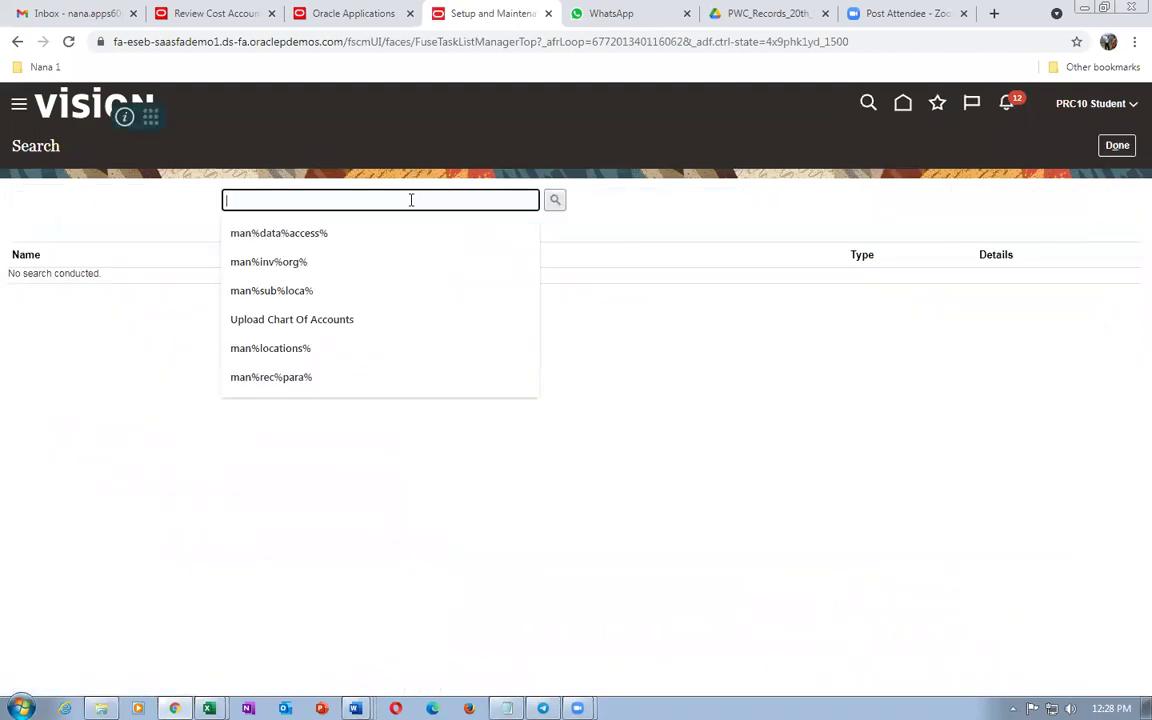
pyautogui.write('man%s')
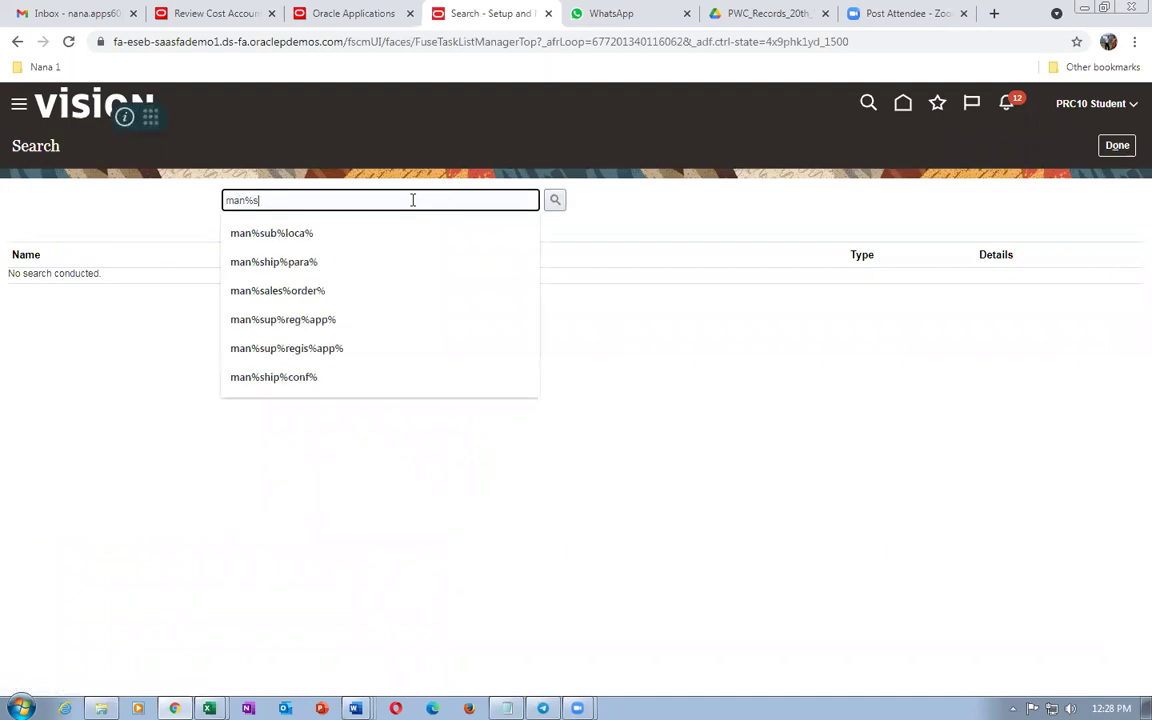
pyautogui.write('ub%loca%')
pyautogui.press('Return')
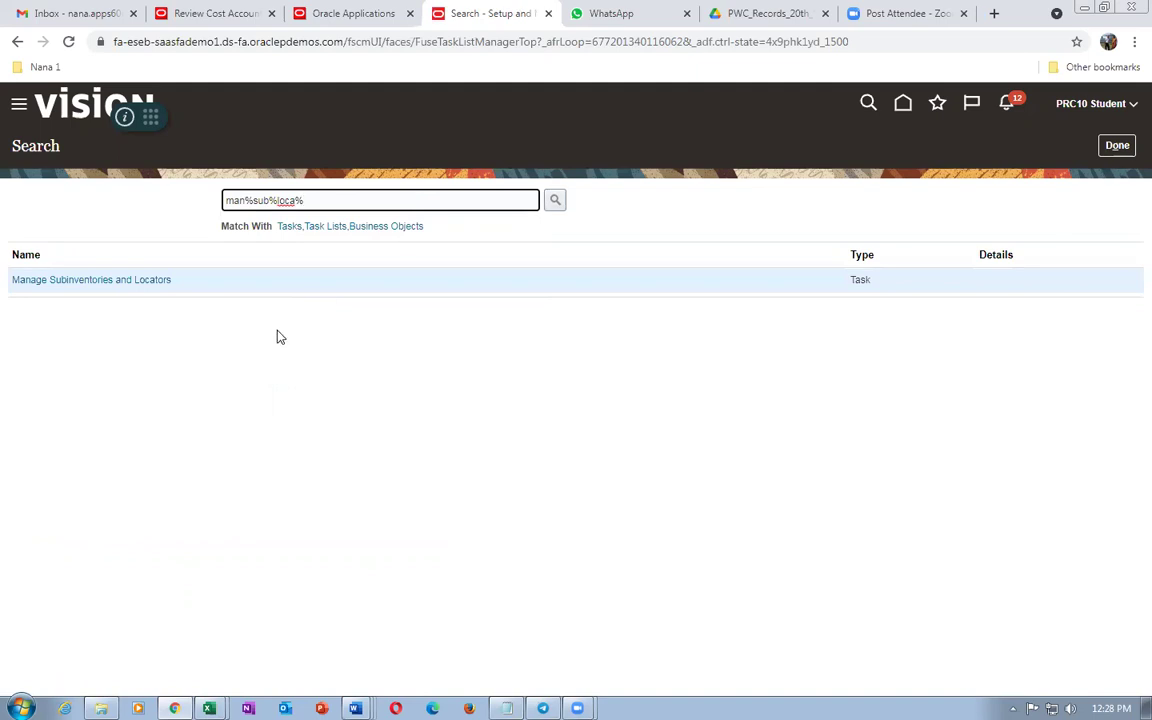
pyautogui.click(45, 281)
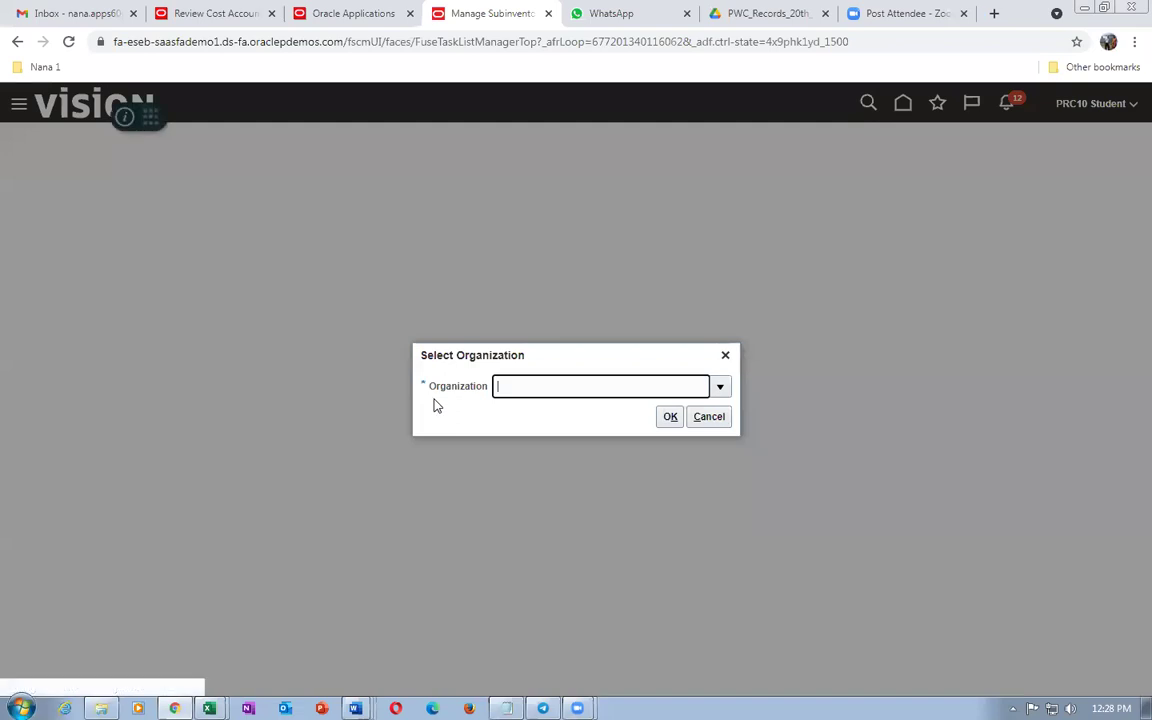
pyautogui.write('001')
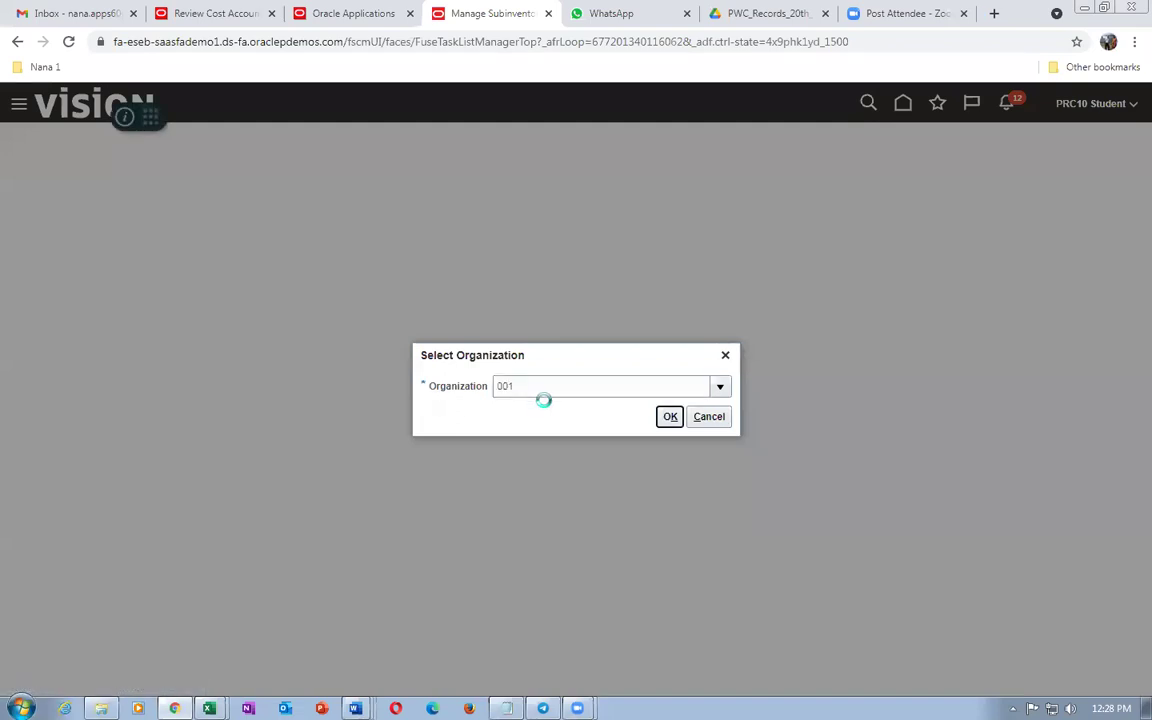
pyautogui.click(670, 417)
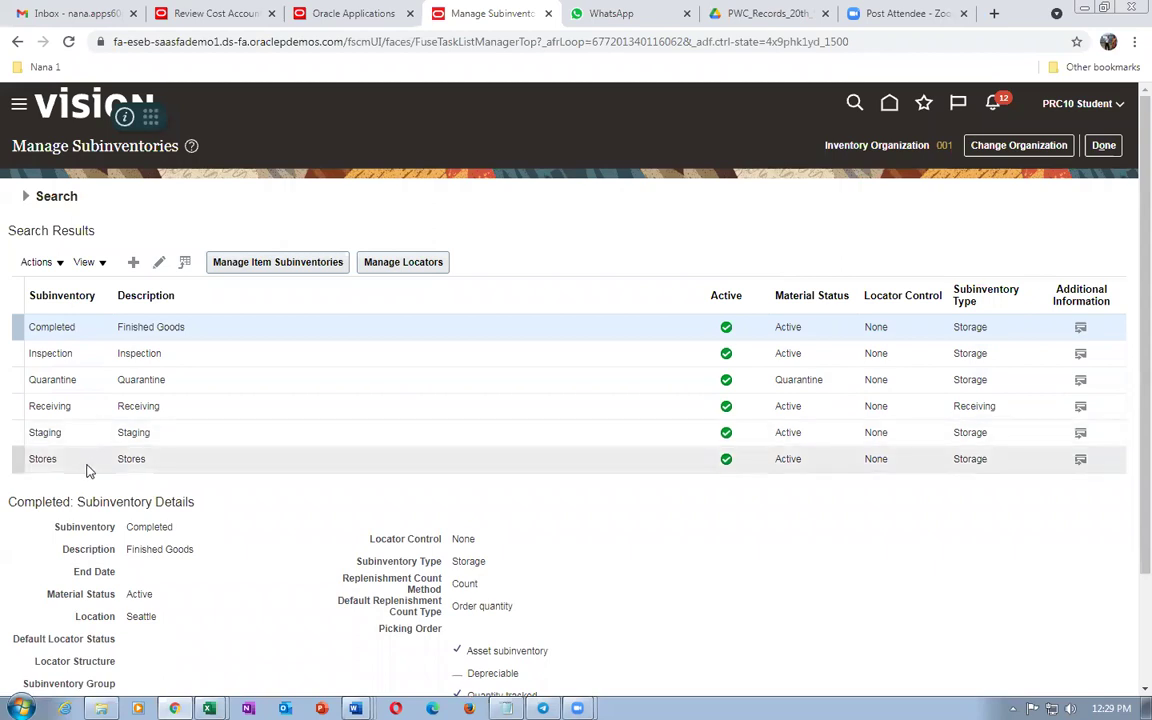
# Start a new subinventory with both its name and description set to Cons_sub.
pyautogui.click(134, 264)
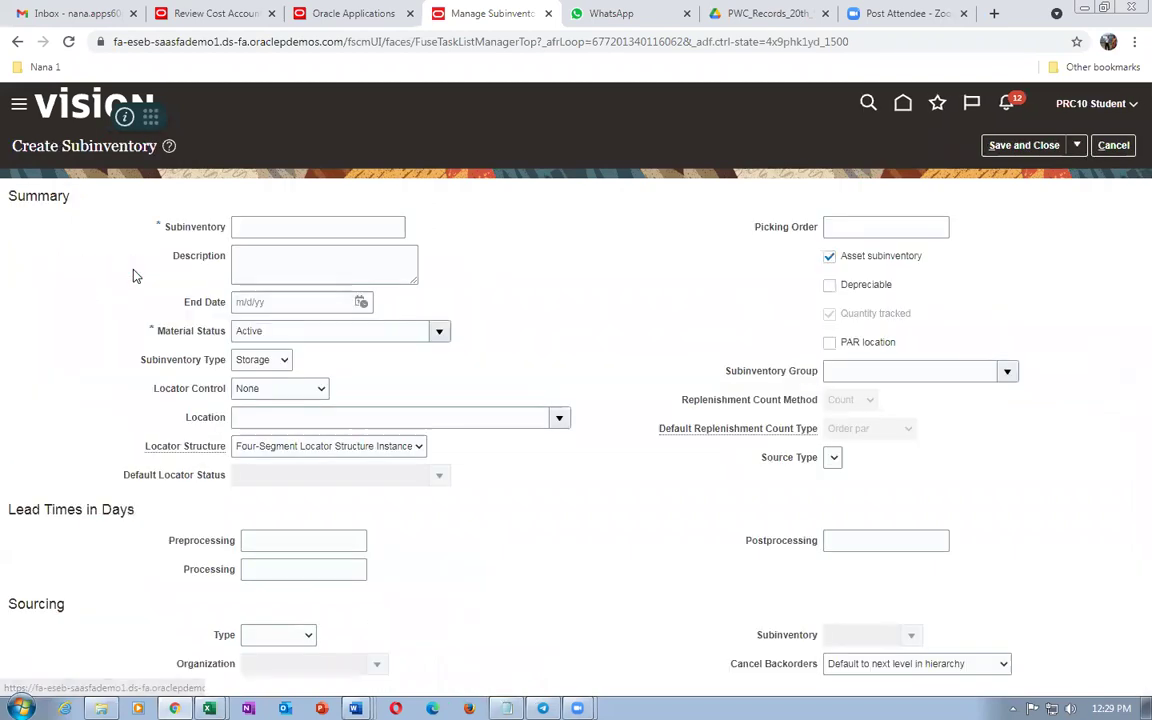
pyautogui.click(275, 224)
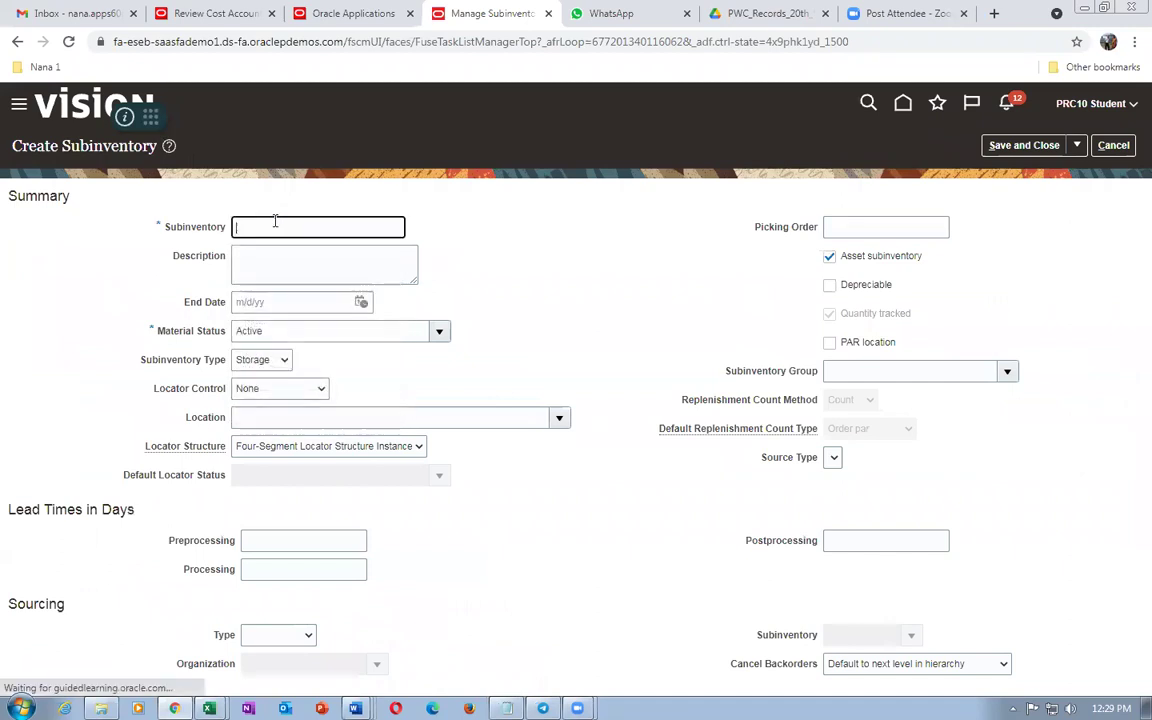
pyautogui.write('Cons_s')
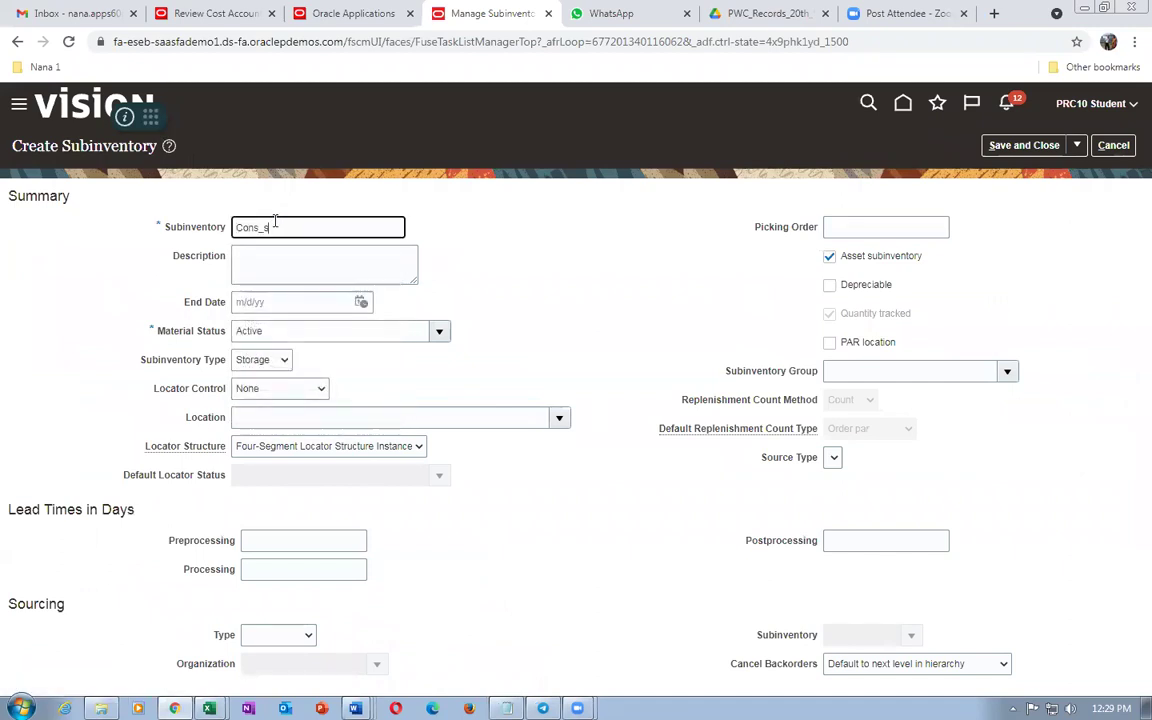
pyautogui.write('ub')
pyautogui.moveTo(302, 229); pyautogui.dragTo(228, 225)
pyautogui.hotkey('ctrl', 'c')
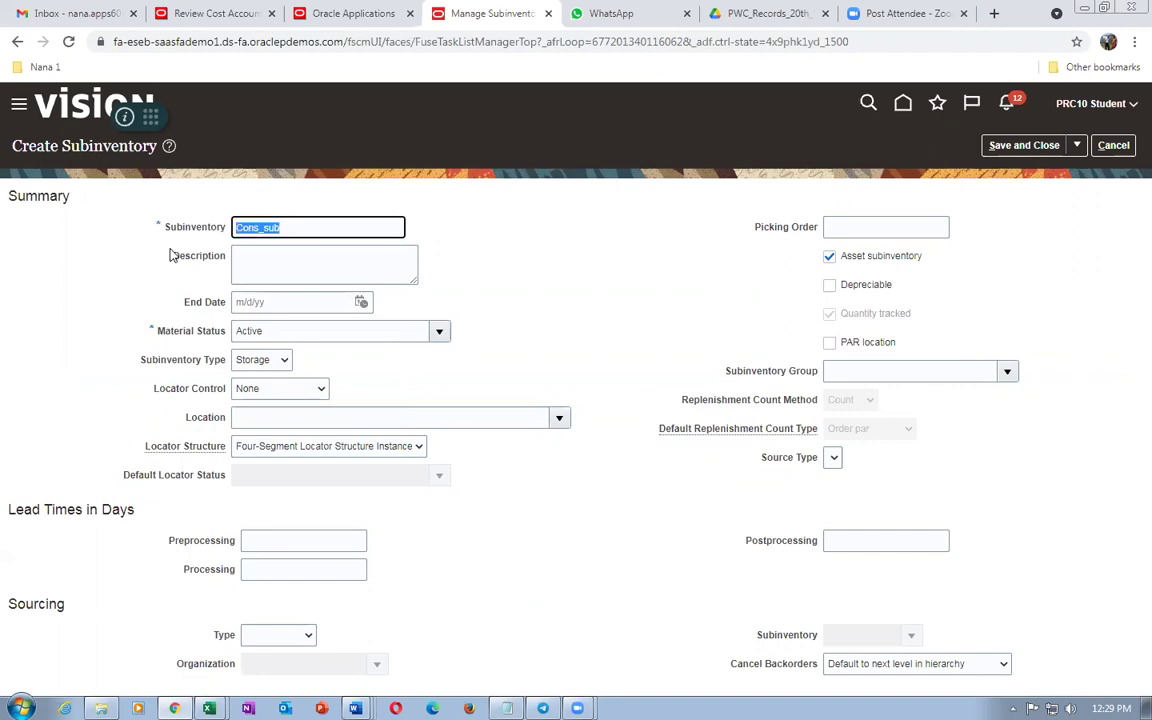
pyautogui.click(262, 268)
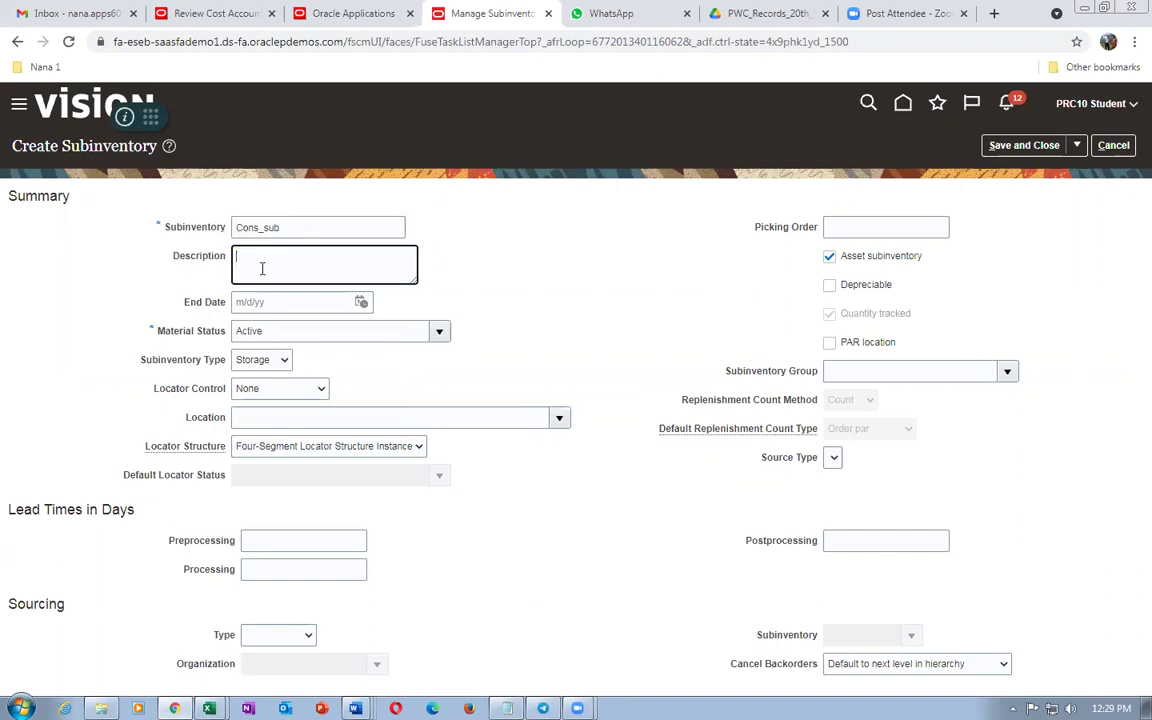
pyautogui.hotkey('ctrl', 'v')
# Turn off the asset subinventory option and choose the first Seattle entry as the subinventory's location.
pyautogui.click(829, 258)
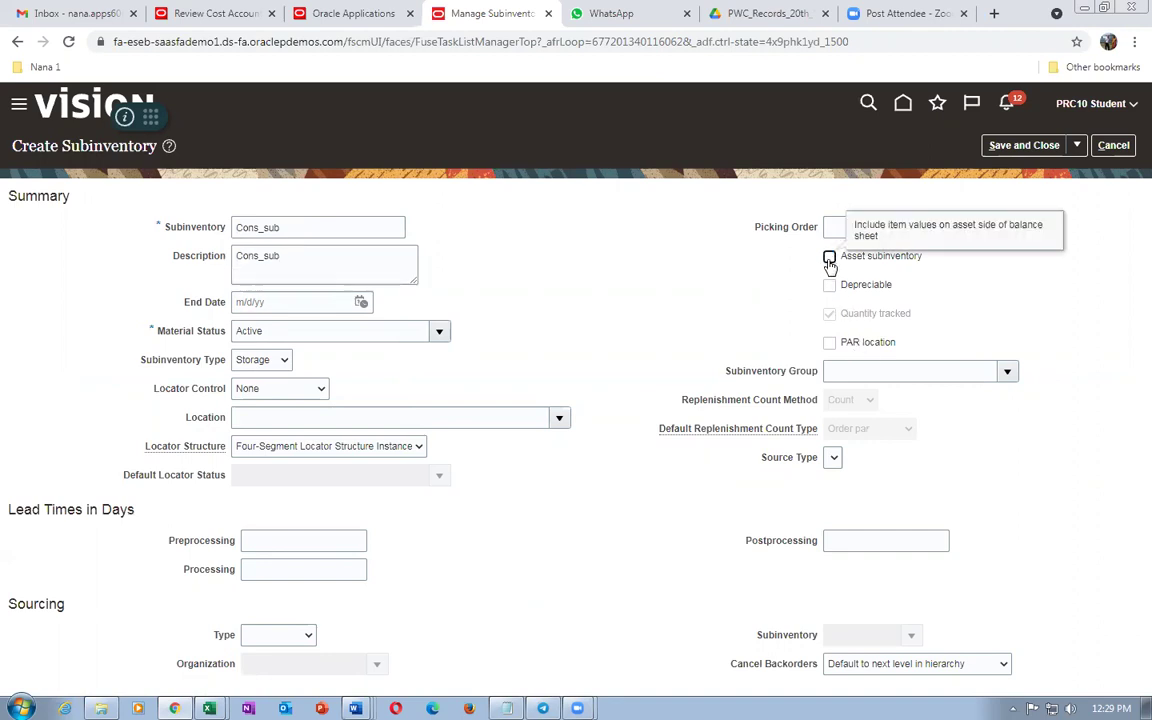
pyautogui.click(251, 420)
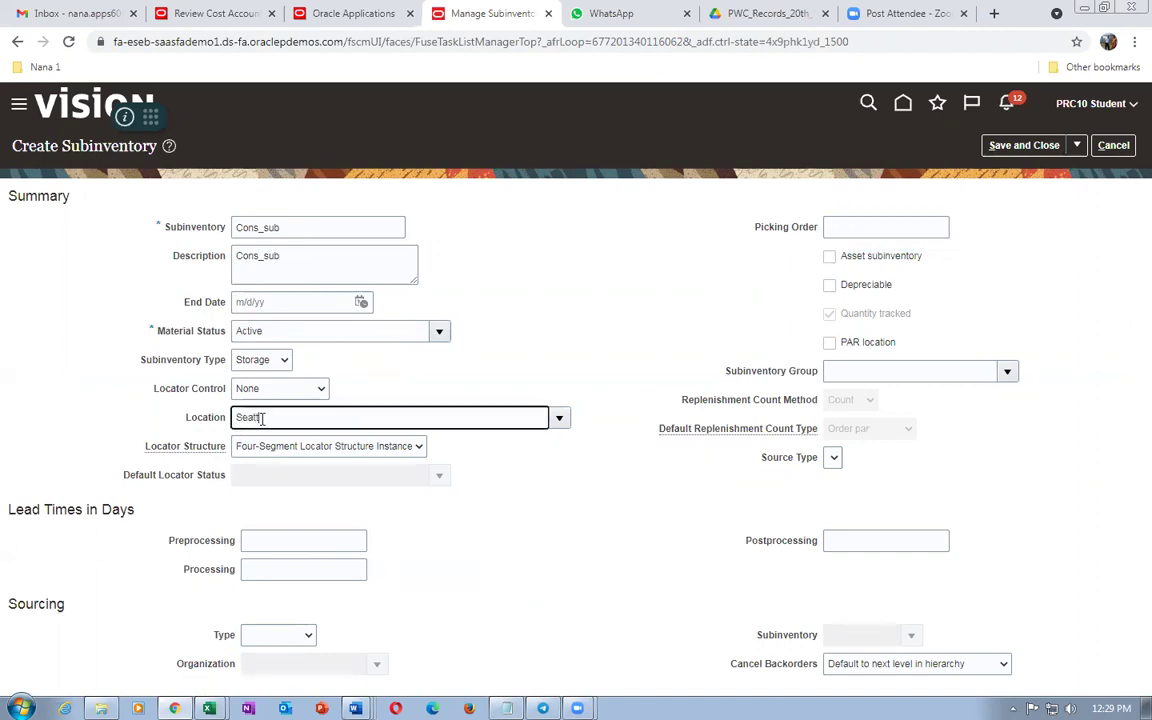
pyautogui.press('Tab')
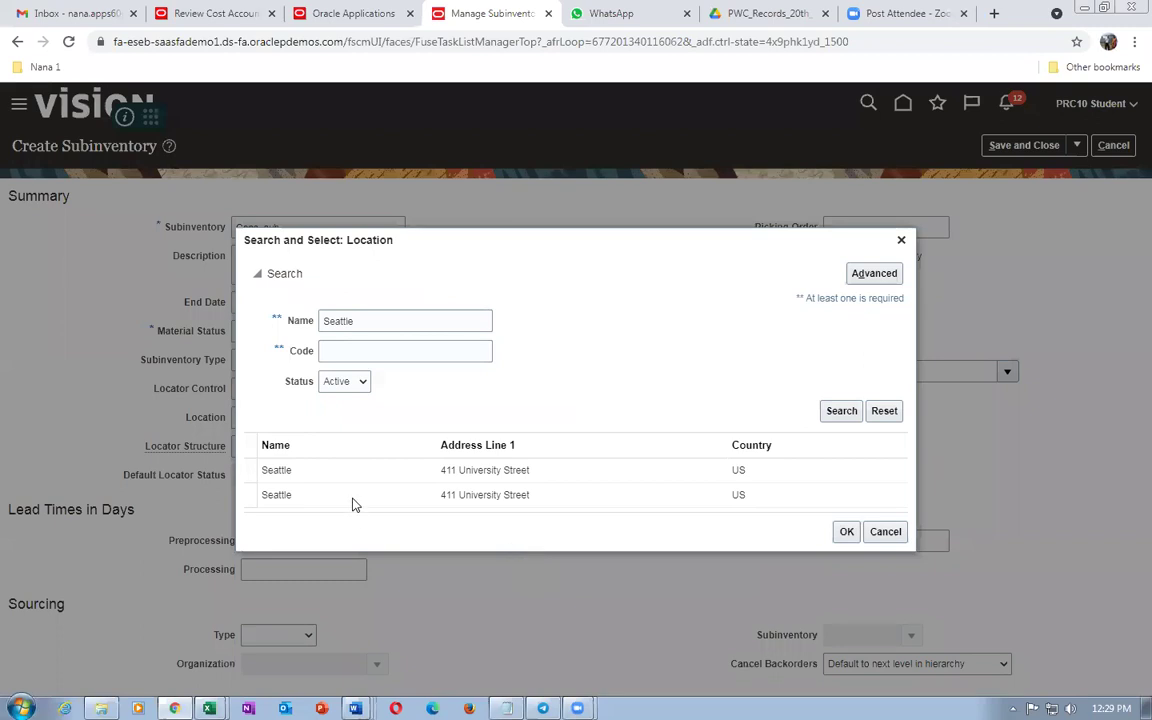
pyautogui.click(350, 474)
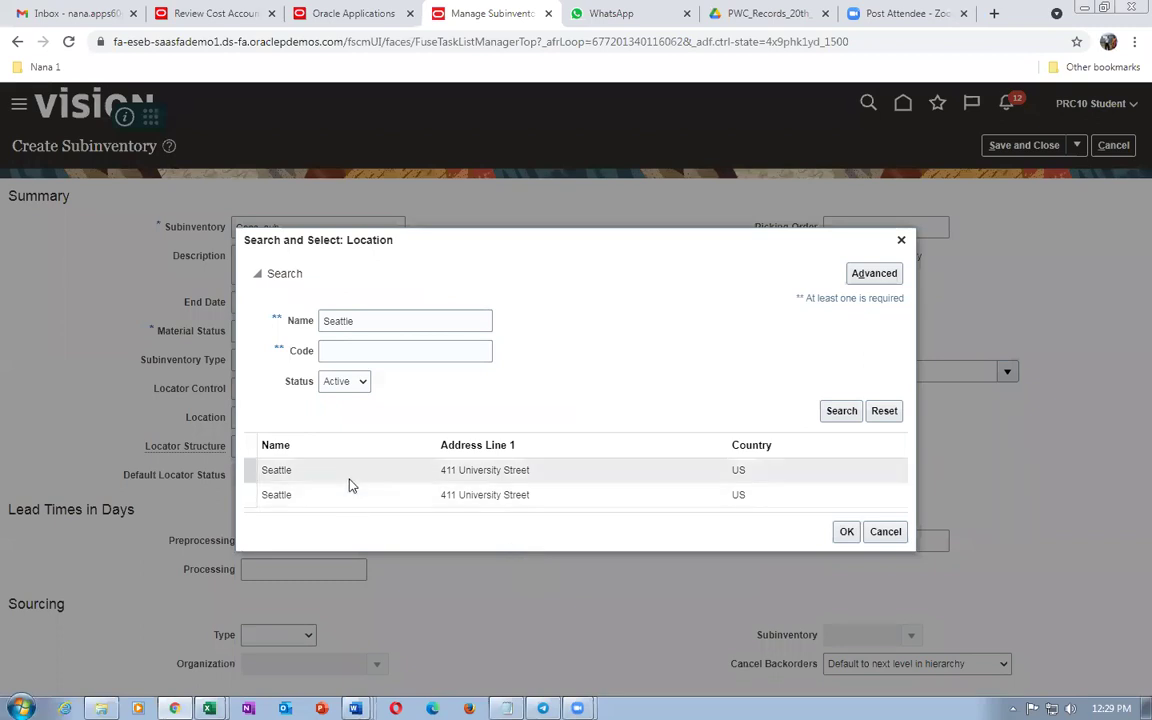
# Assign the selected Seattle location to the Cons_sub subinventory, save it and leave subinventory management.
pyautogui.click(846, 532)
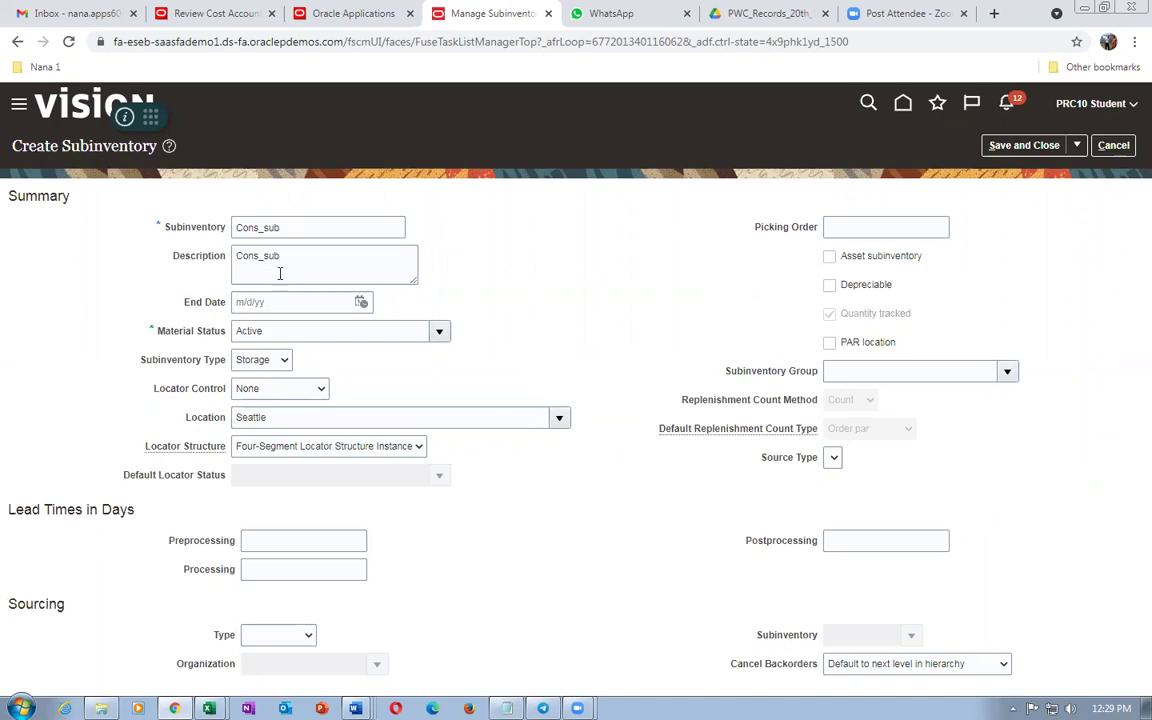
pyautogui.click(1022, 148)
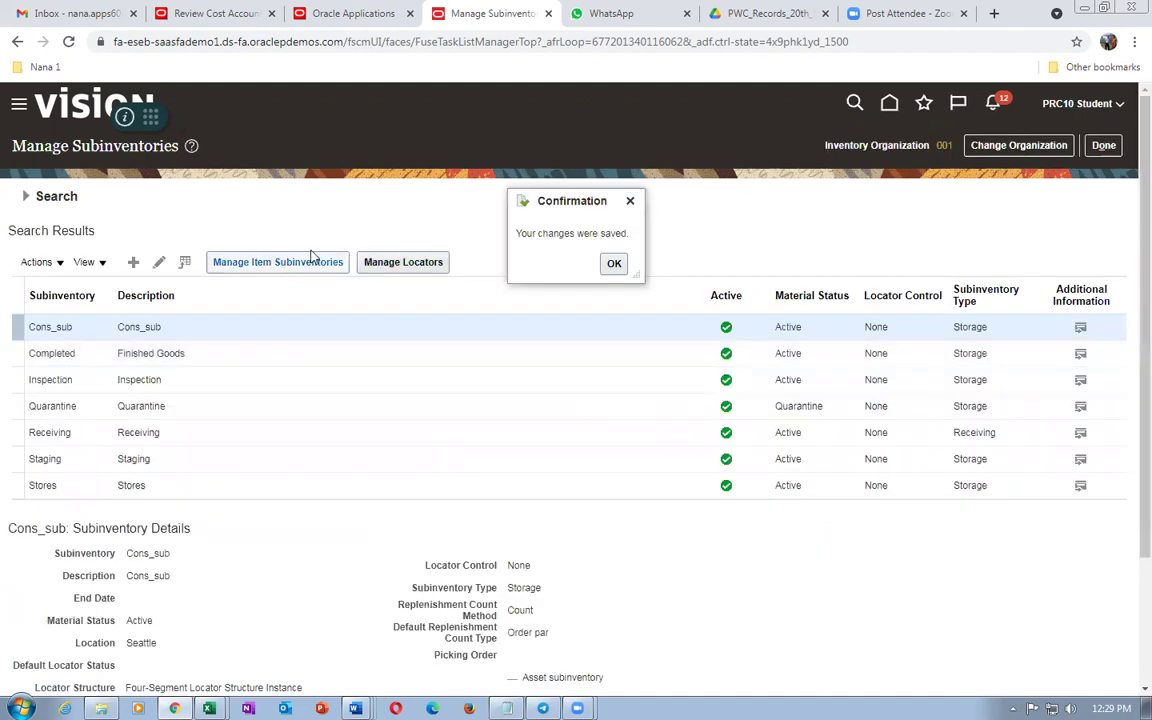
pyautogui.click(1110, 152)
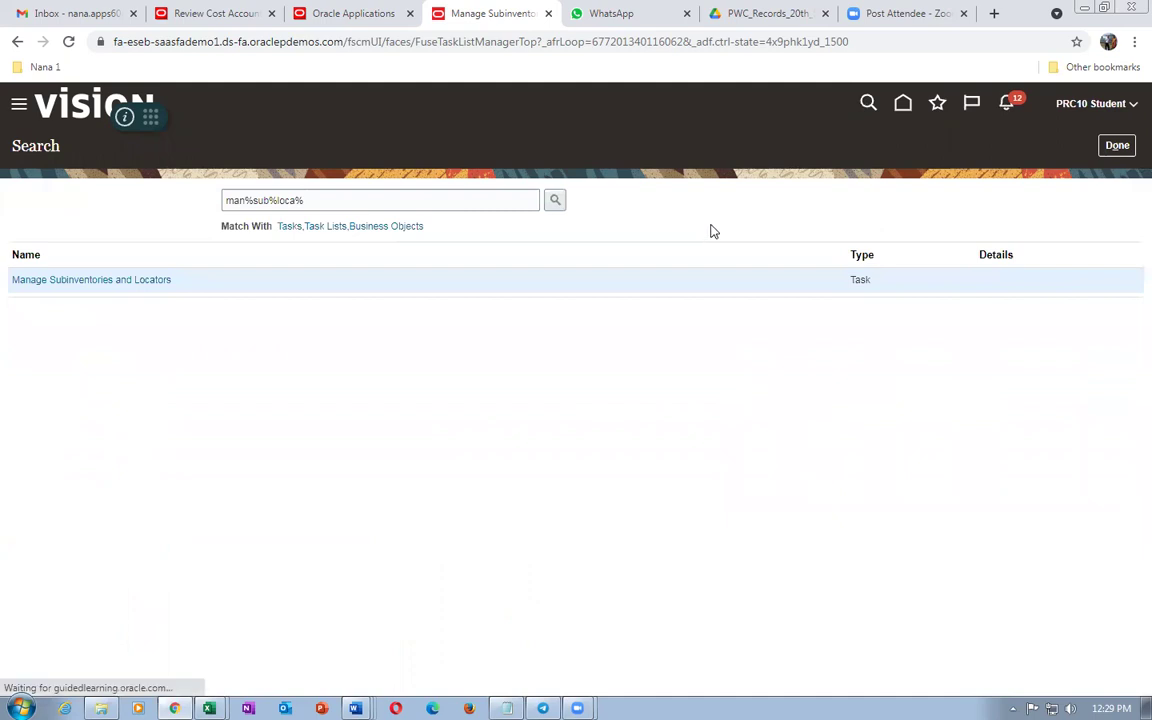
# Go to Inventory Management under Supply Chain Execution and open the Receive Expected Shipments task from the Receipts tasks.
pyautogui.click(905, 104)
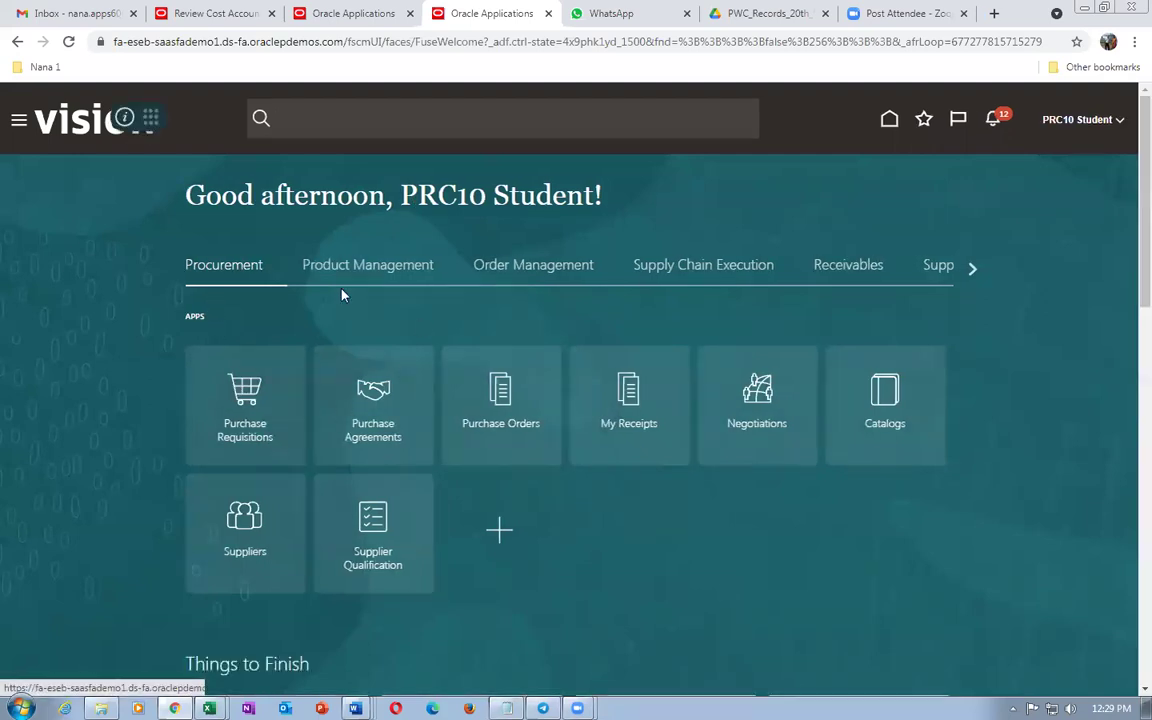
pyautogui.click(708, 276)
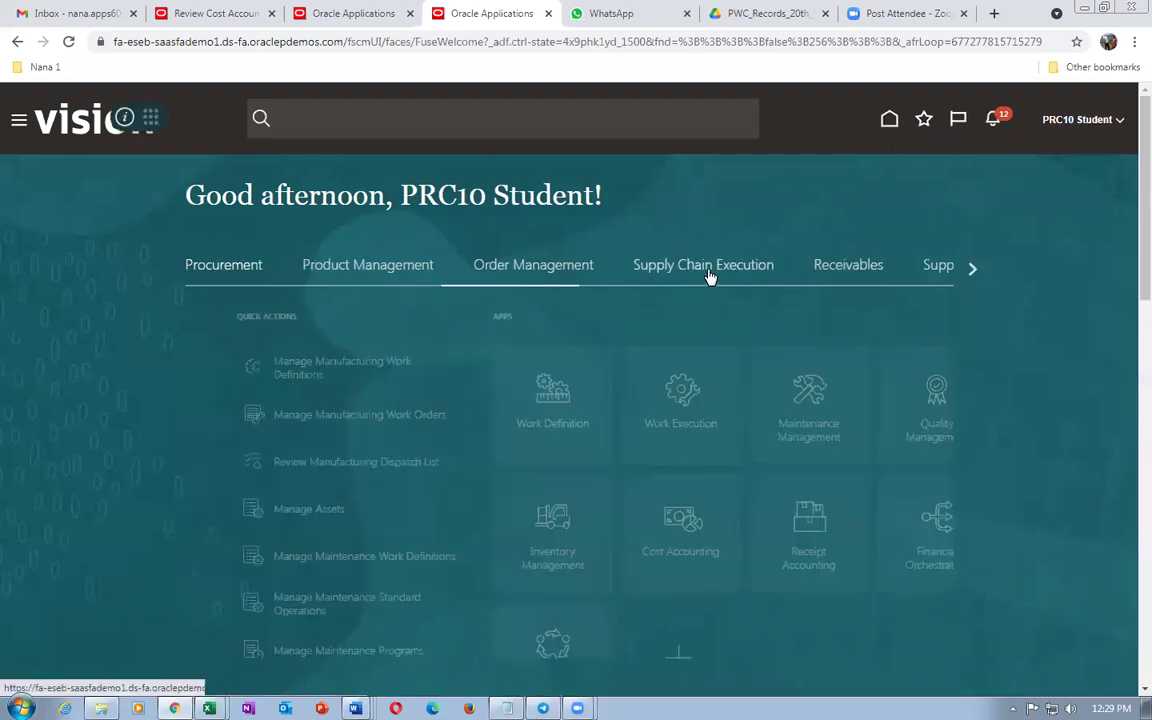
pyautogui.click(724, 359)
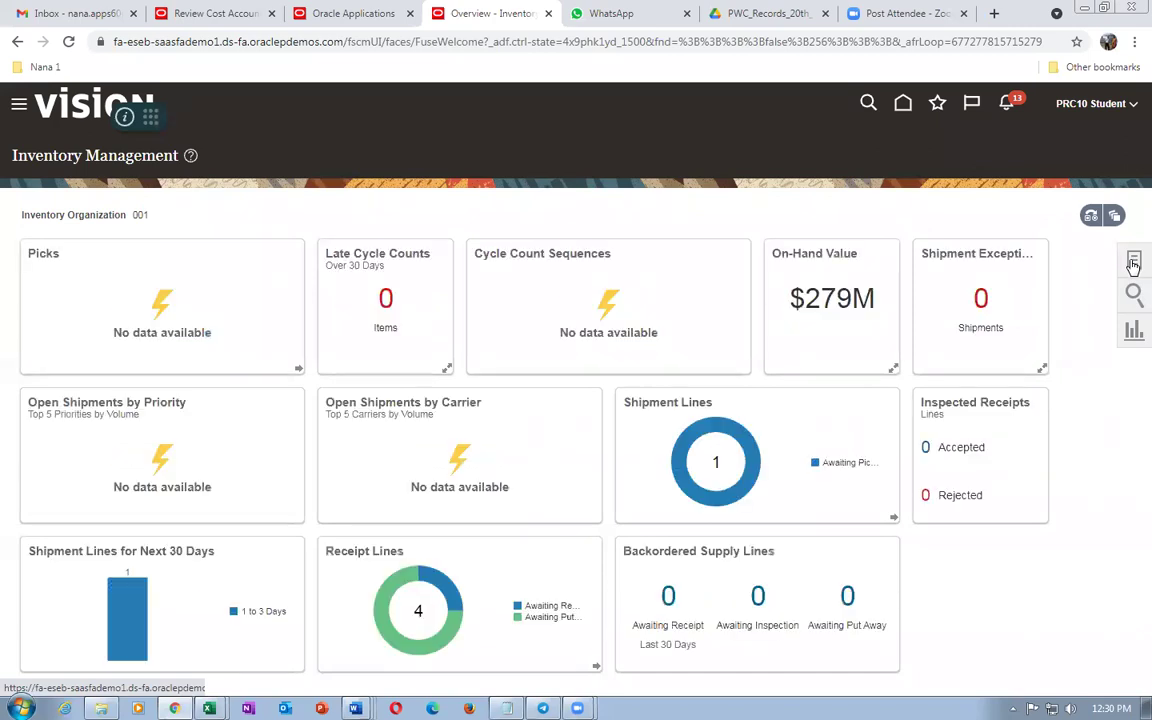
pyautogui.click(1134, 261)
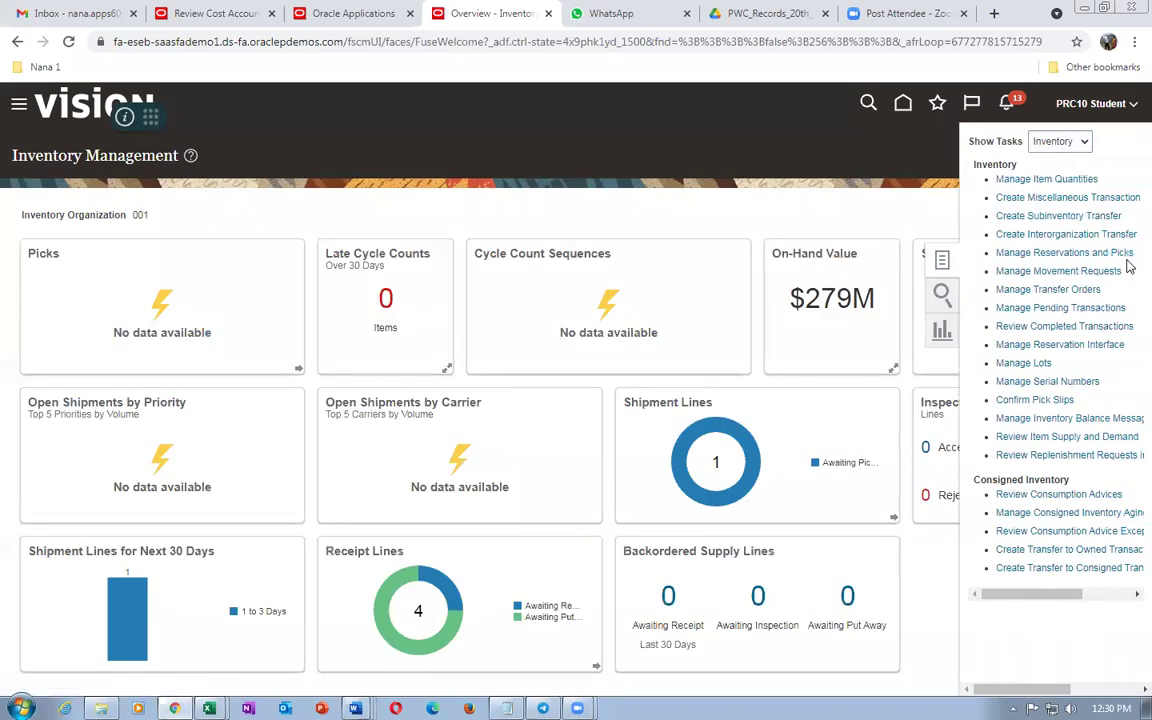
pyautogui.click(1062, 142)
pyautogui.click(1045, 192)
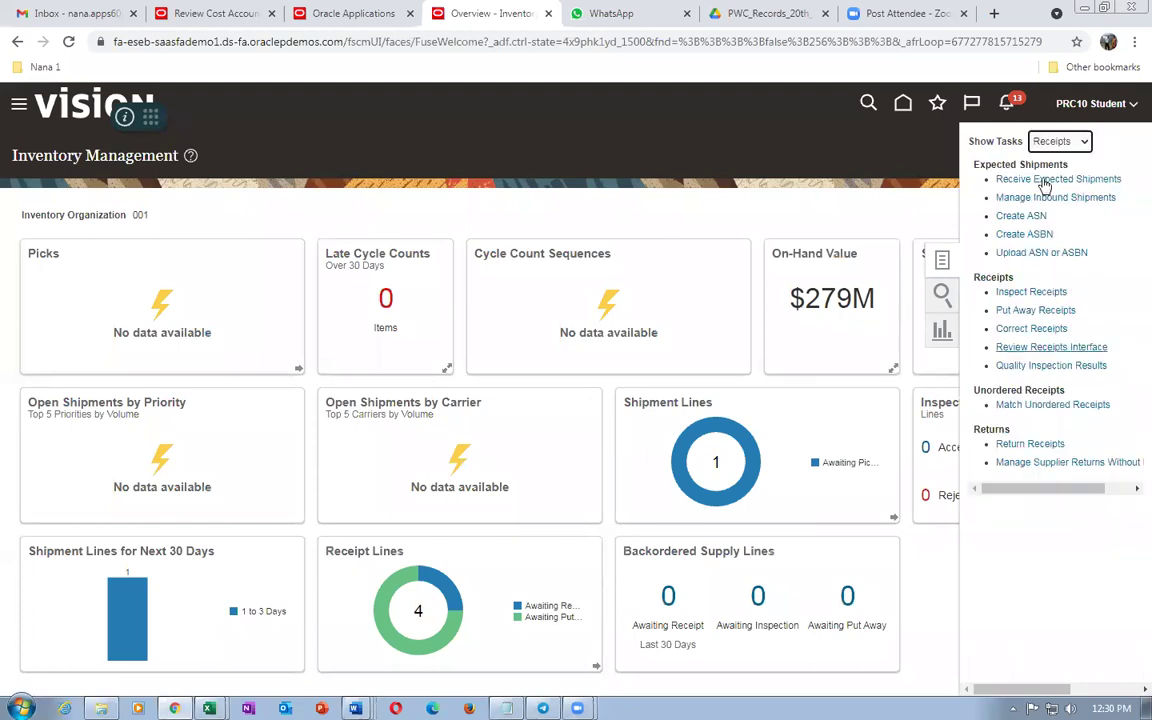
pyautogui.click(1040, 178)
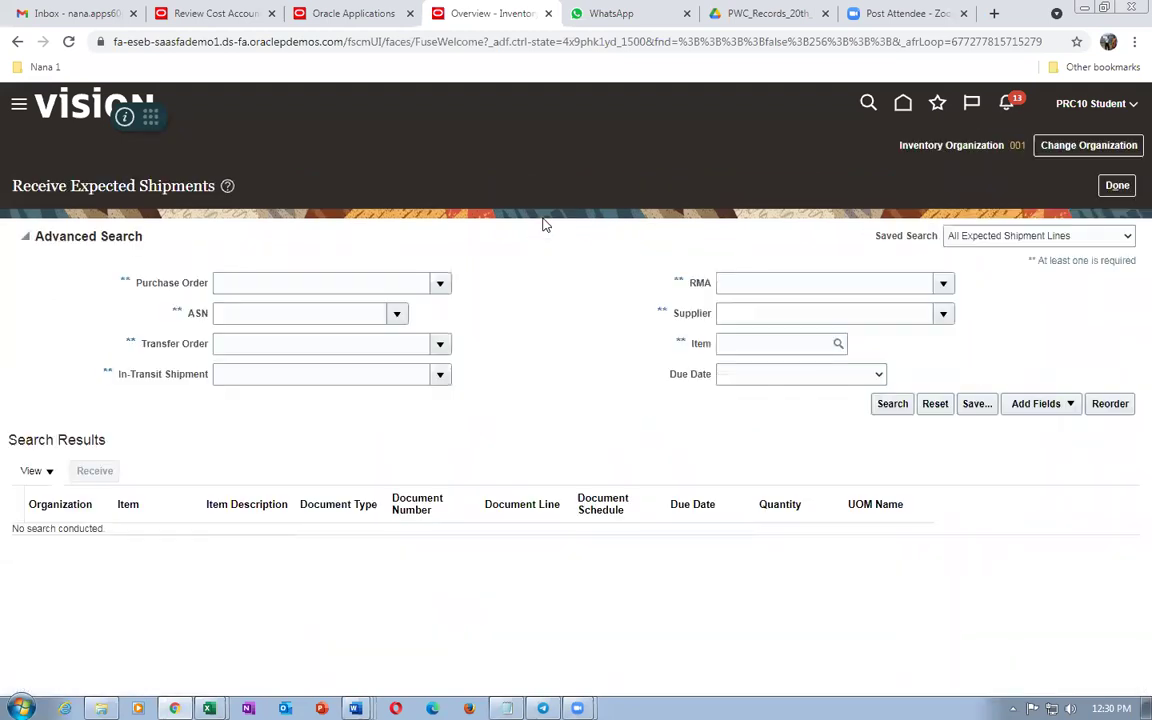
# Search expected shipments by the consigned PO number copied from the Notepad notes, and open the g03_cons_item_1 line for receiving.
pyautogui.click(280, 282)
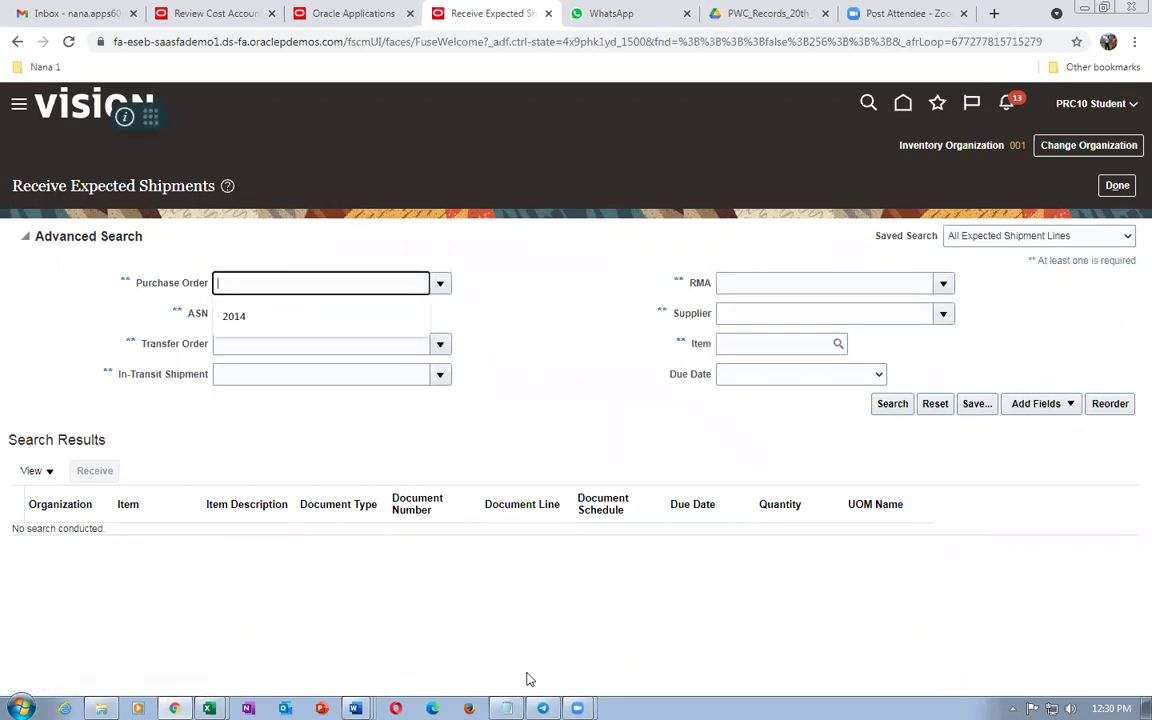
pyautogui.click(506, 708)
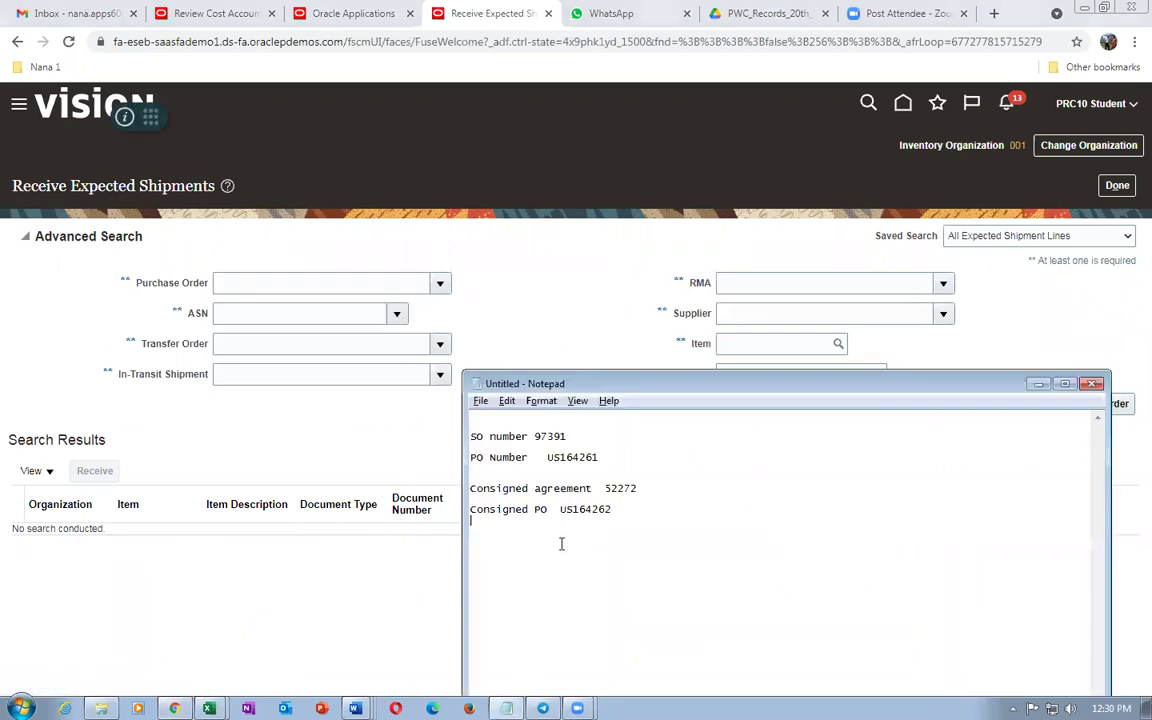
pyautogui.doubleClick(602, 516)
pyautogui.hotkey('ctrl', 'c')
pyautogui.click(313, 285)
pyautogui.hotkey('ctrl', 'v')
pyautogui.click(314, 313)
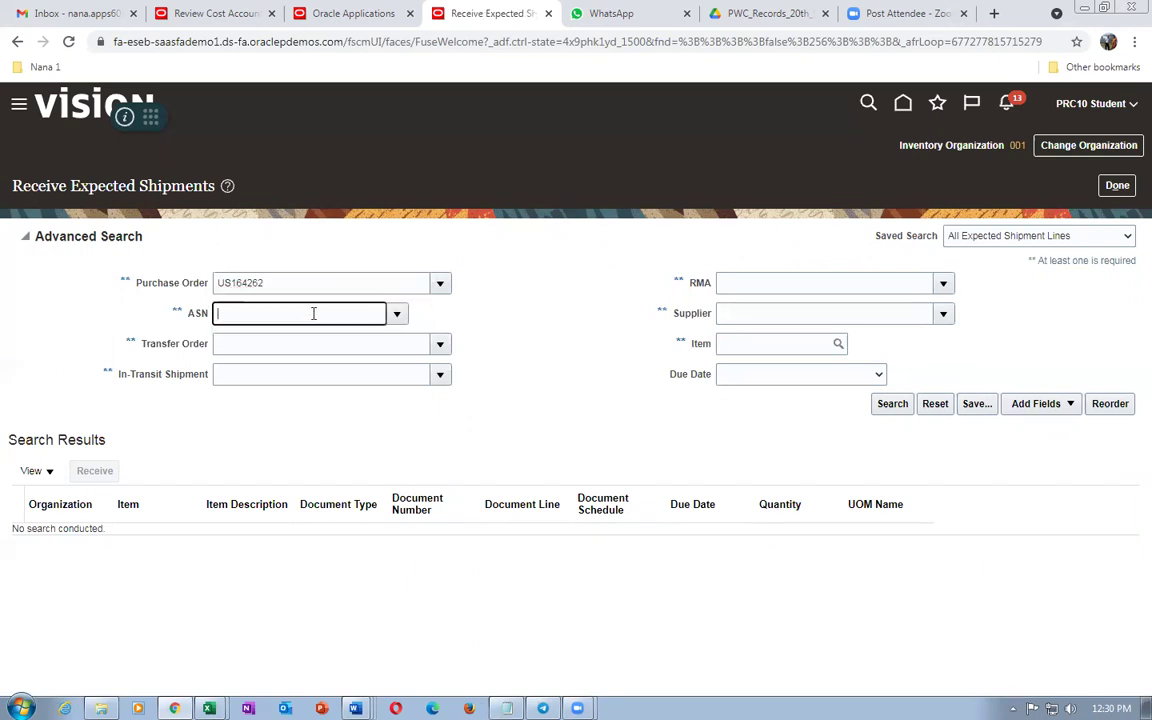
pyautogui.click(885, 407)
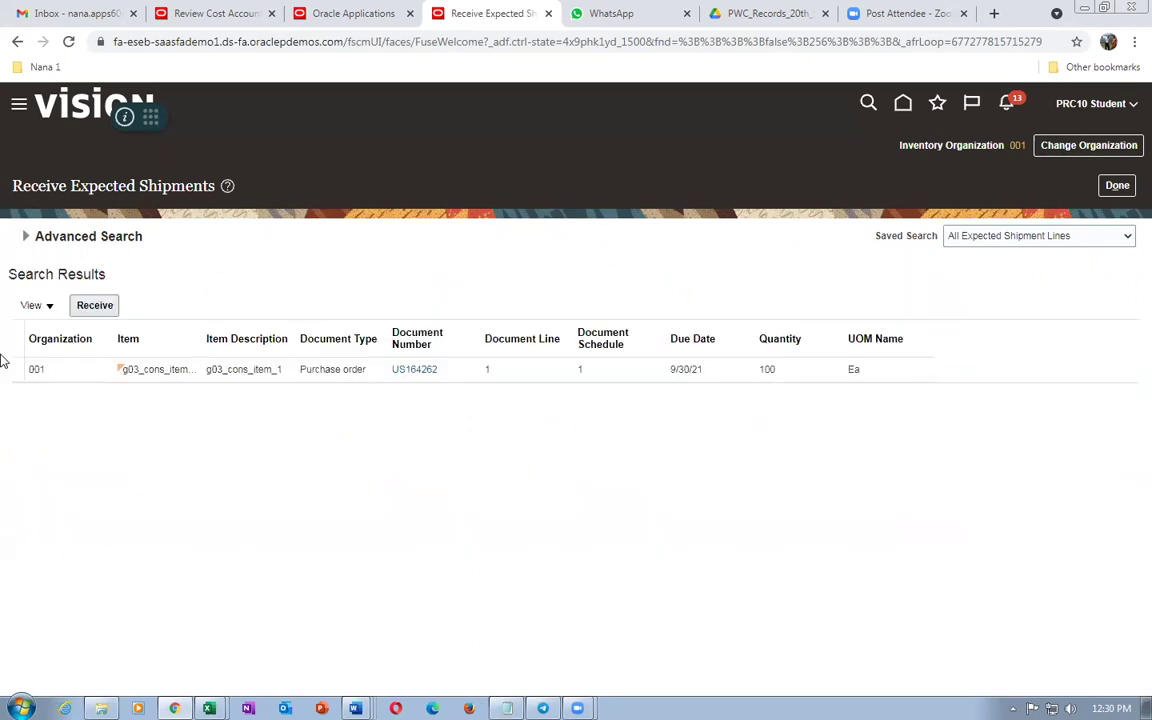
pyautogui.click(9, 366)
pyautogui.click(97, 306)
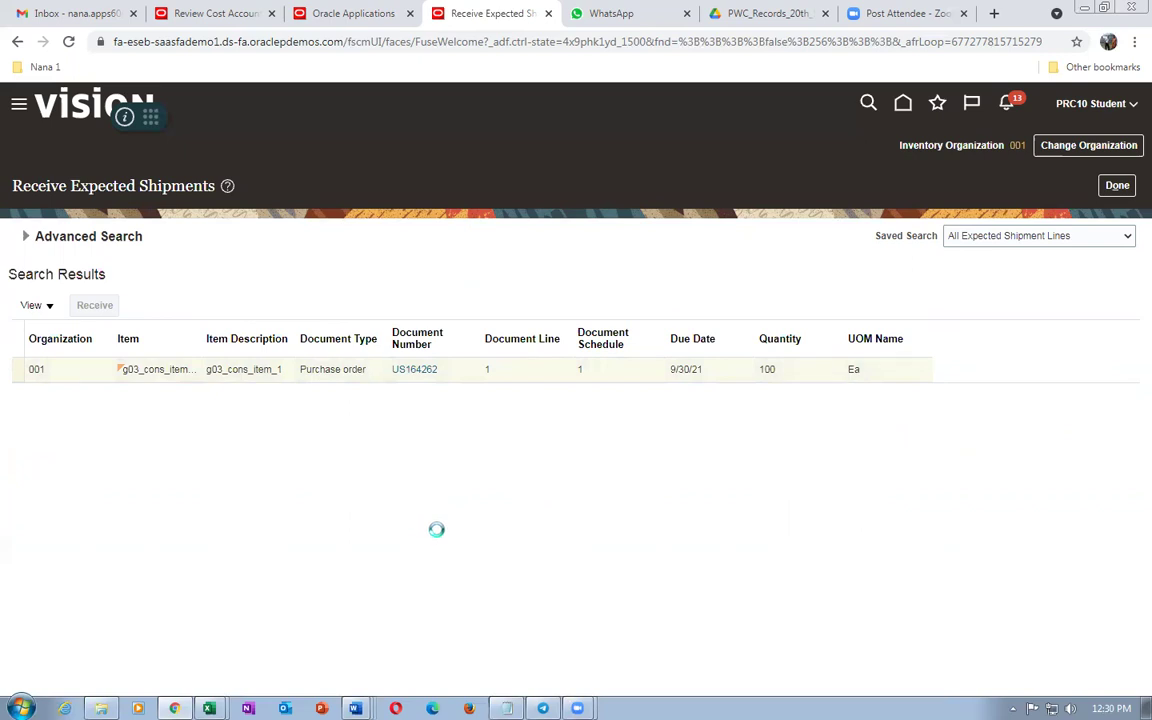
# Review the consigned inventory and regular stock transfer box in the Consigned_Process Word document, and return to the receipt lines in the browser.
pyautogui.hotkey('alt', 'Tab')
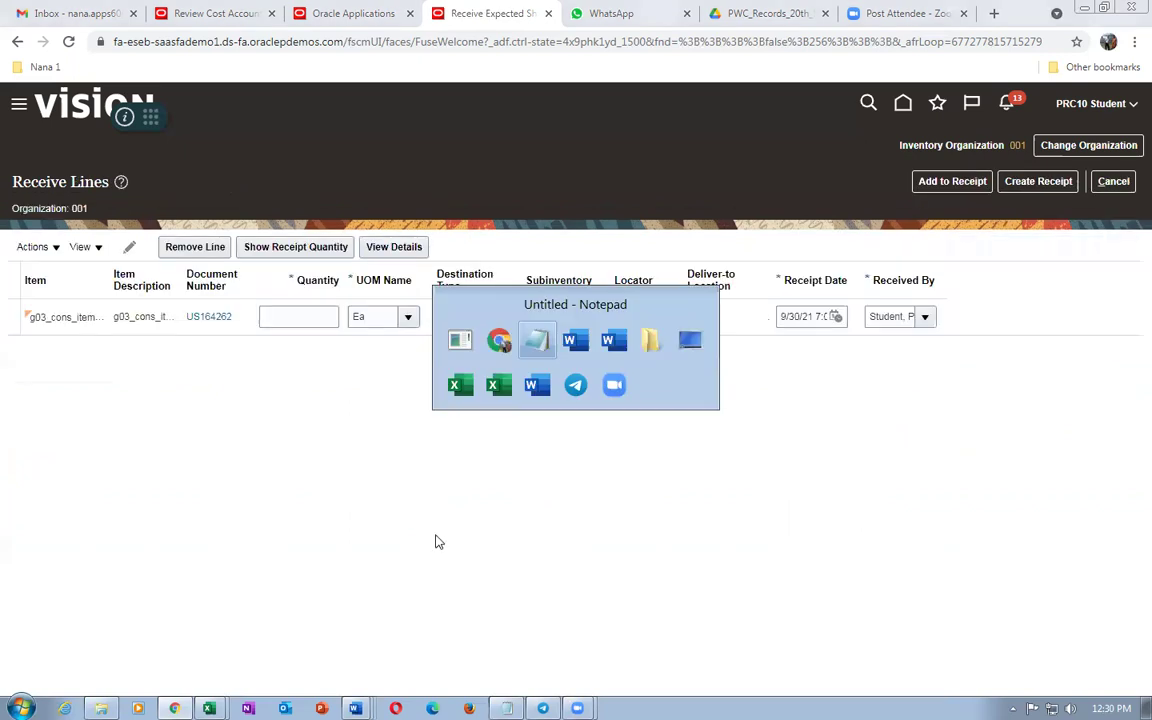
pyautogui.hotkey('alt', 'Tab')
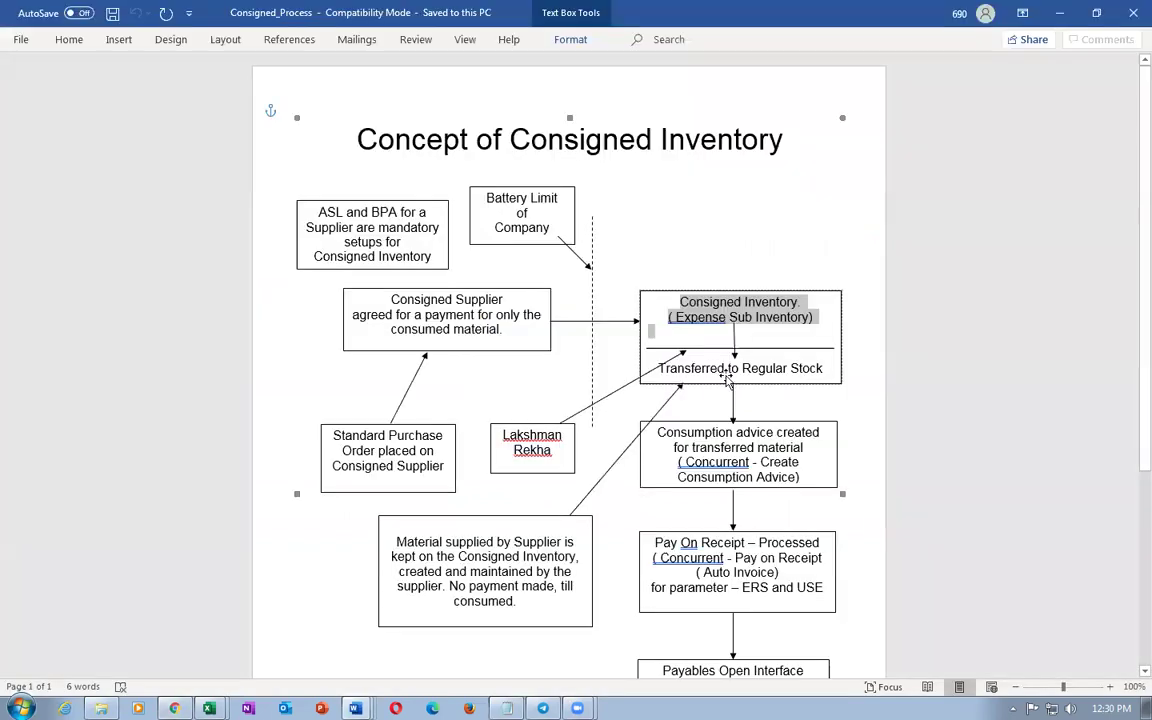
pyautogui.moveTo(697, 305)
pyautogui.mouseDown()
pyautogui.moveTo(760, 366)
pyautogui.moveTo(819, 381)
pyautogui.mouseUp()
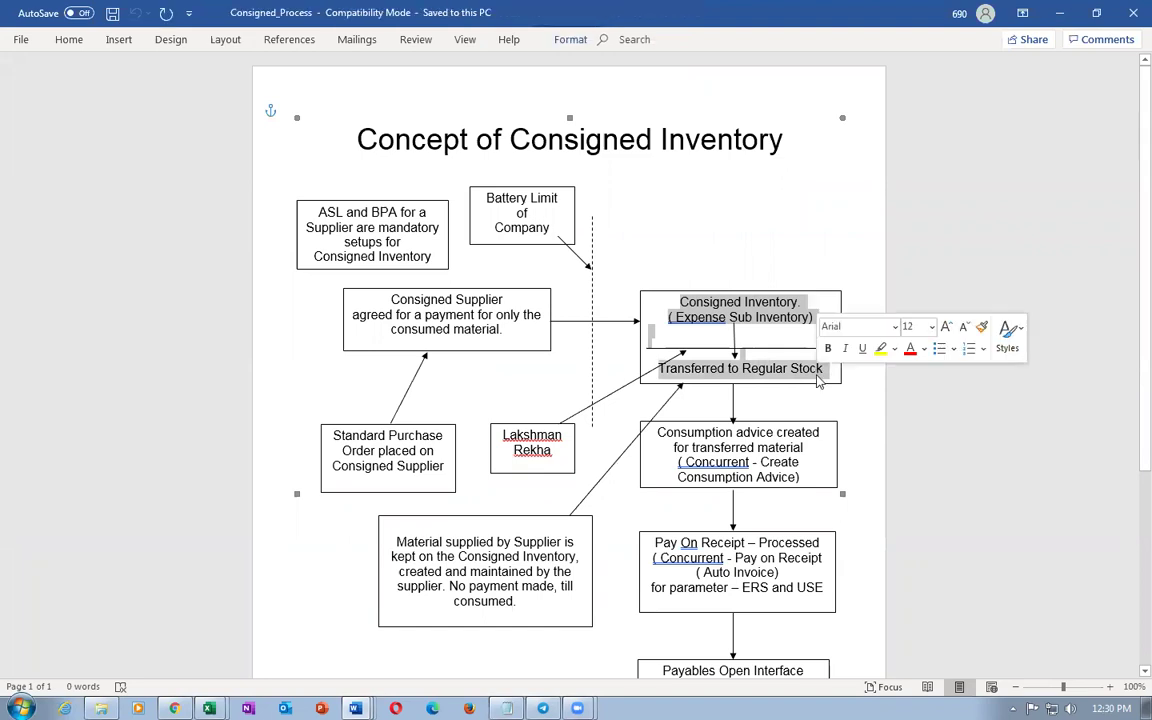
pyautogui.click(718, 333)
pyautogui.hotkey('alt', 'Tab')
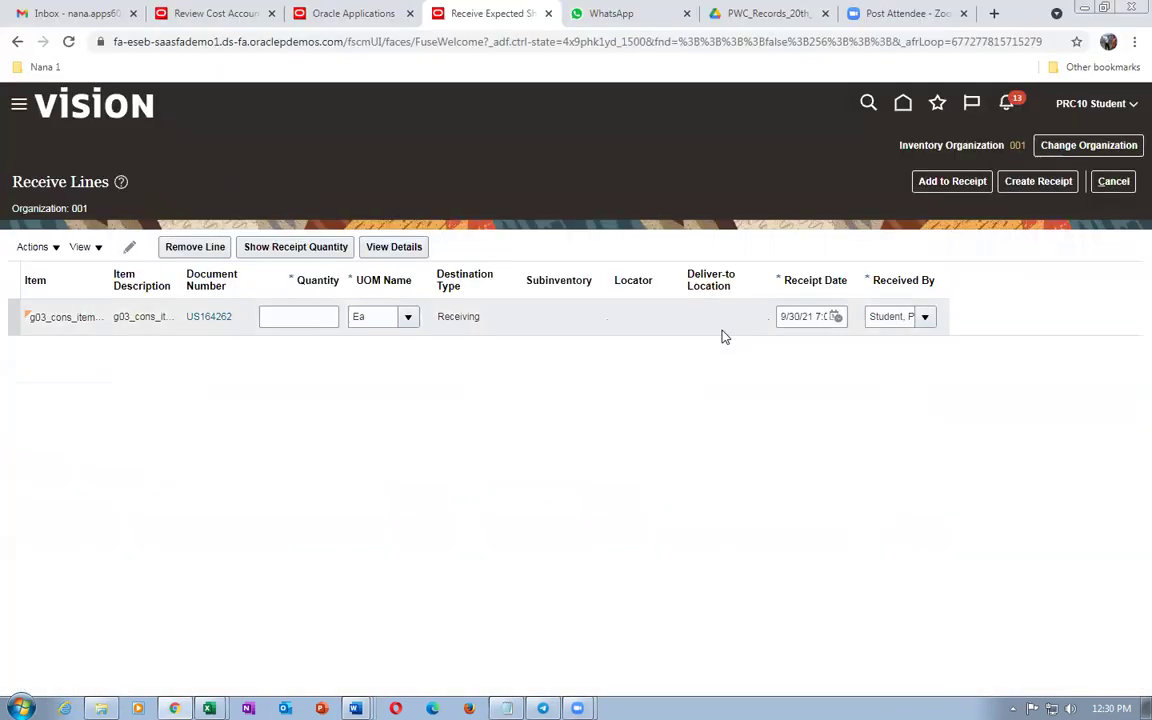
# Receive a quantity of 100 for the consigned item line, and create and submit the receipt.
pyautogui.click(294, 316)
pyautogui.write('100')
pyautogui.press('Tab')
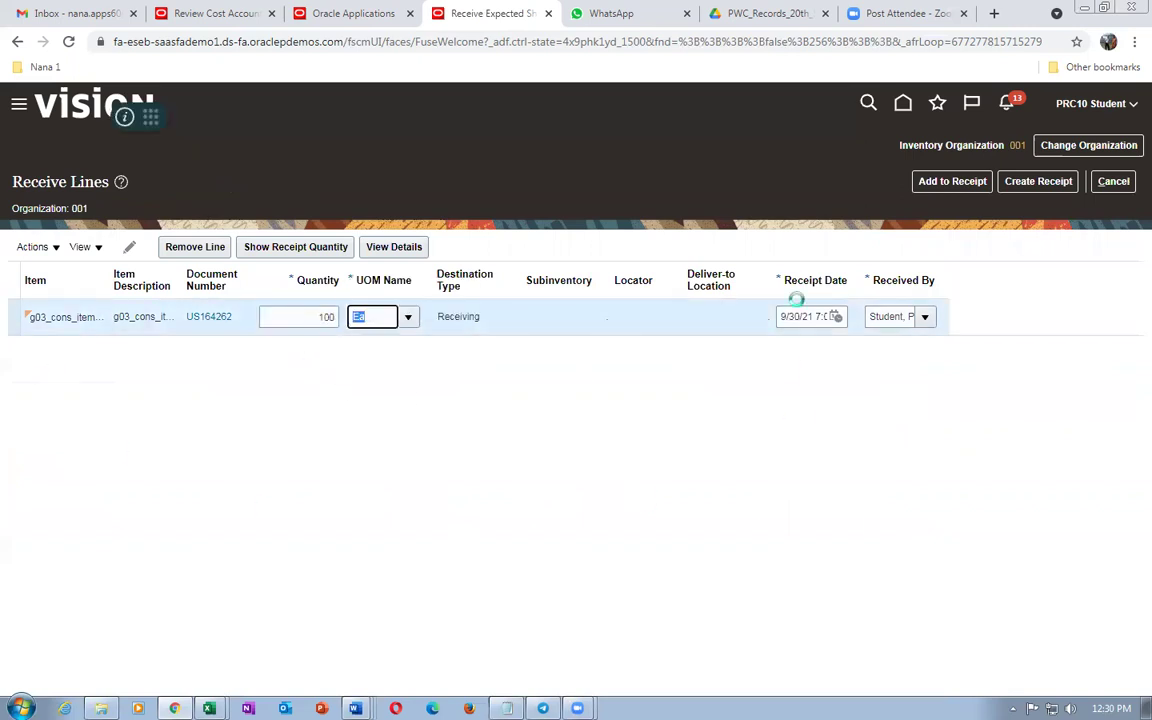
pyautogui.click(1056, 183)
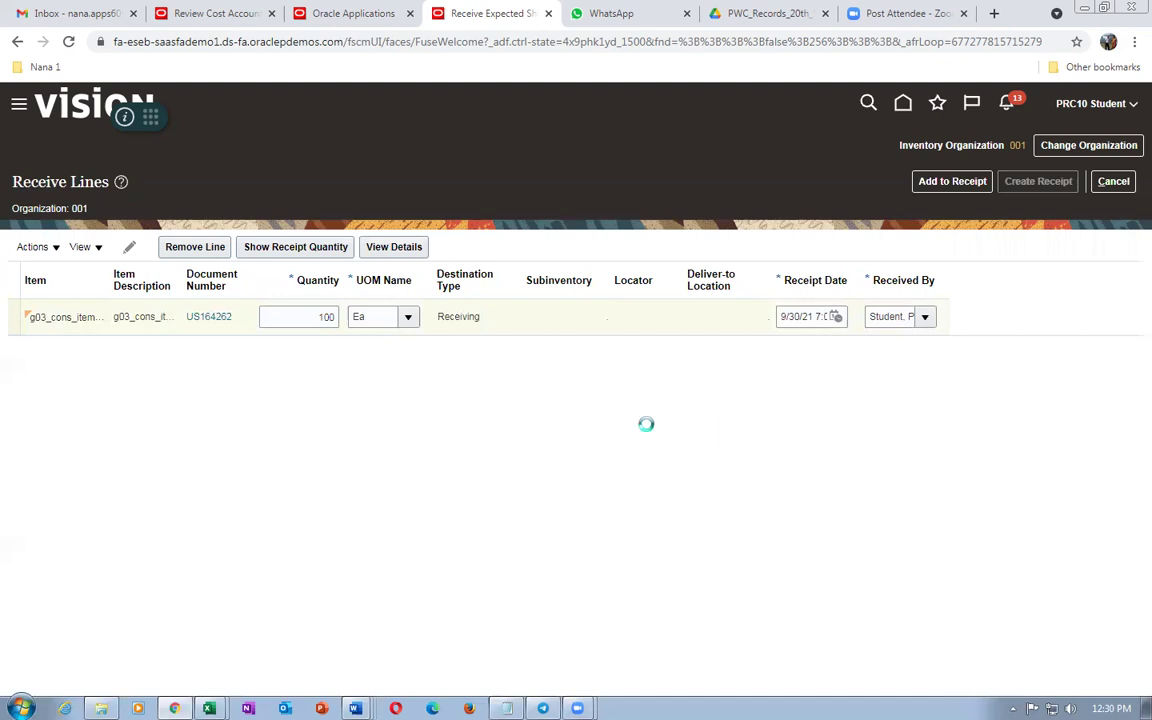
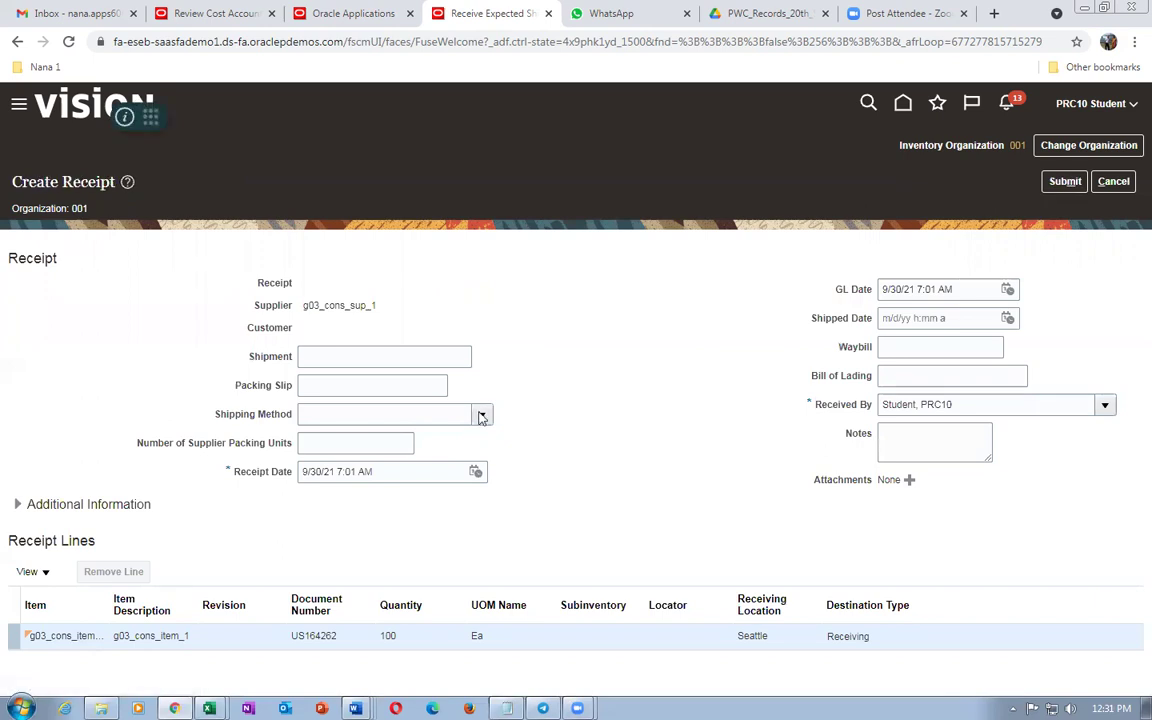
pyautogui.click(1064, 182)
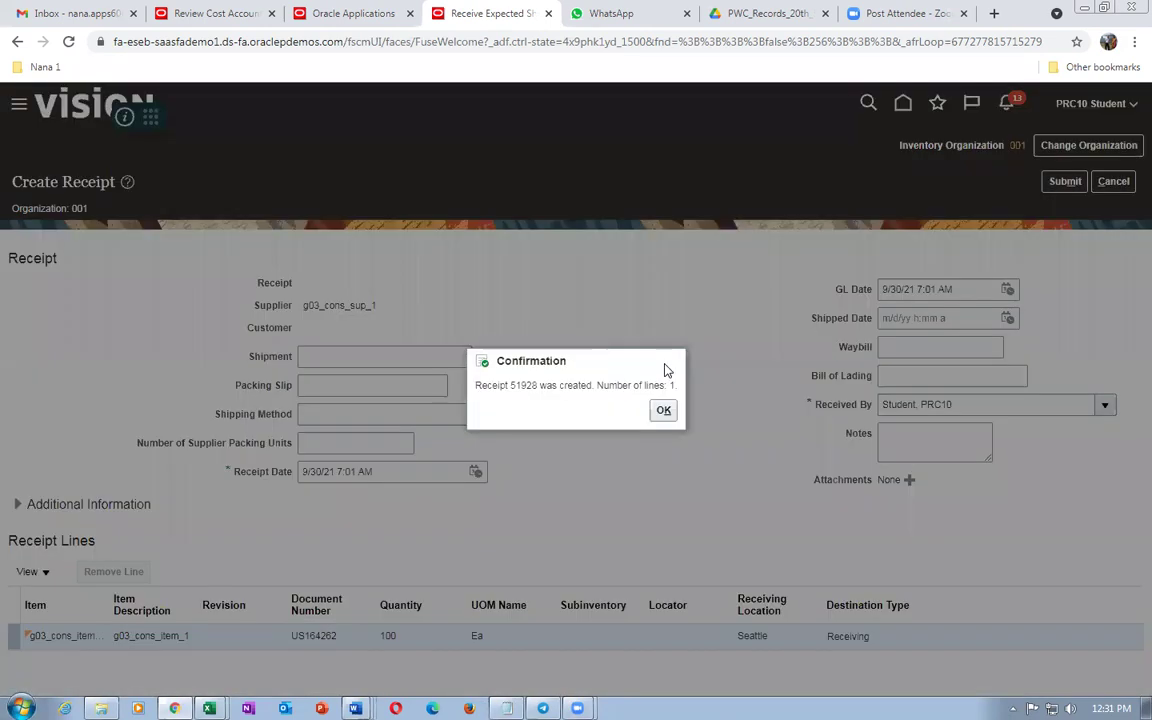
pyautogui.click(663, 411)
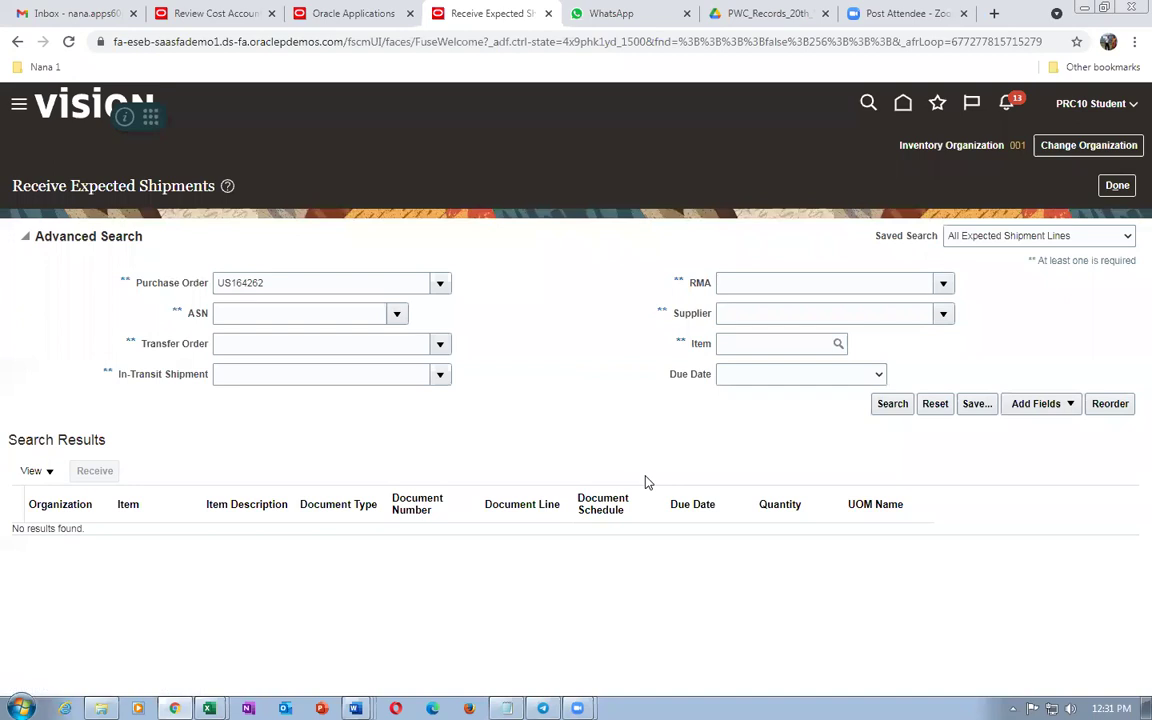
pyautogui.click(1115, 192)
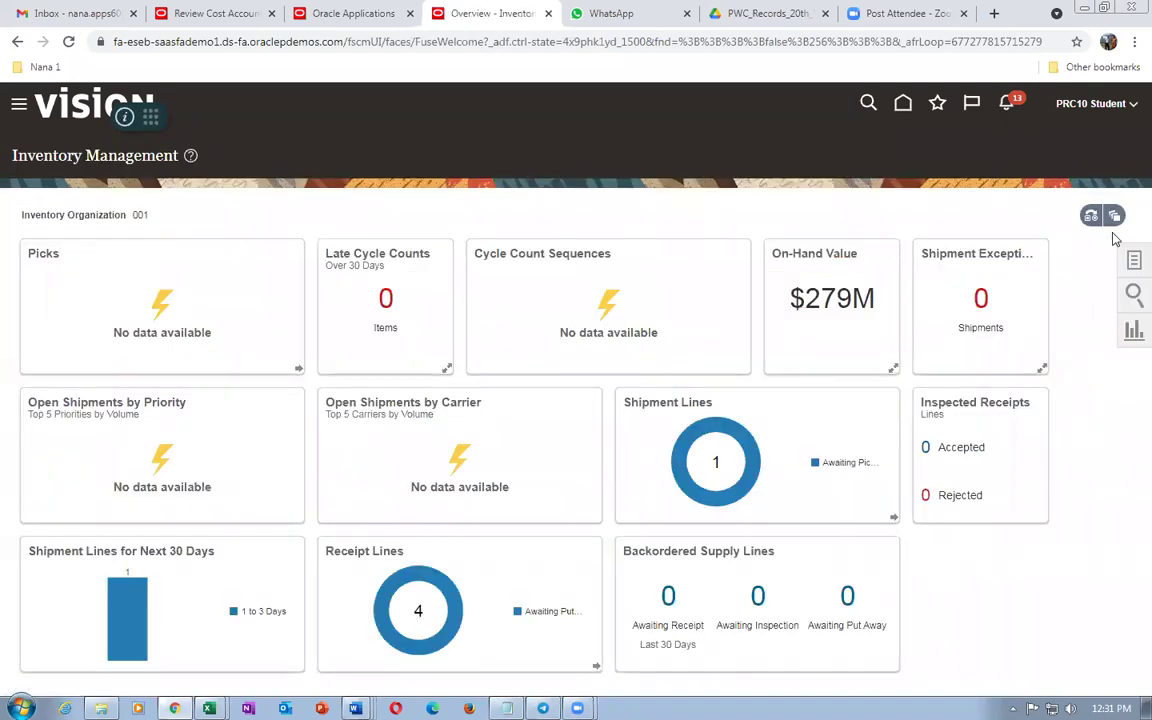
# Open the Put Away Receipts task and search for the received line by the consigned purchase order number.
pyautogui.click(1133, 261)
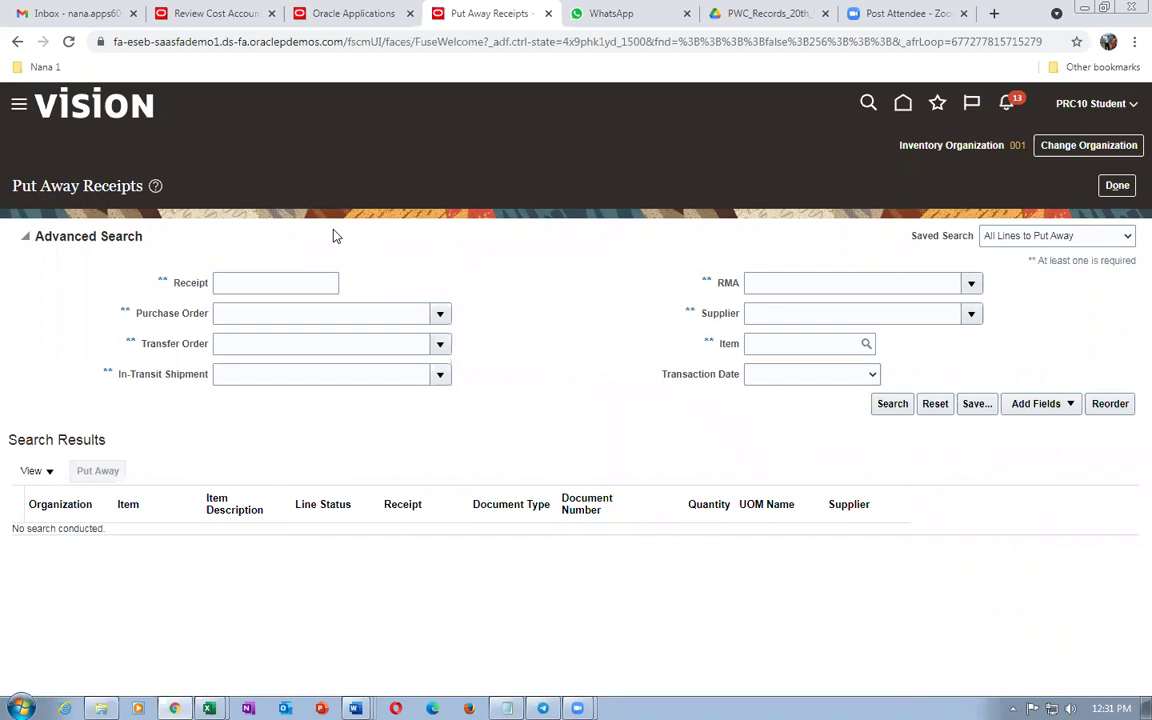
pyautogui.click(251, 308)
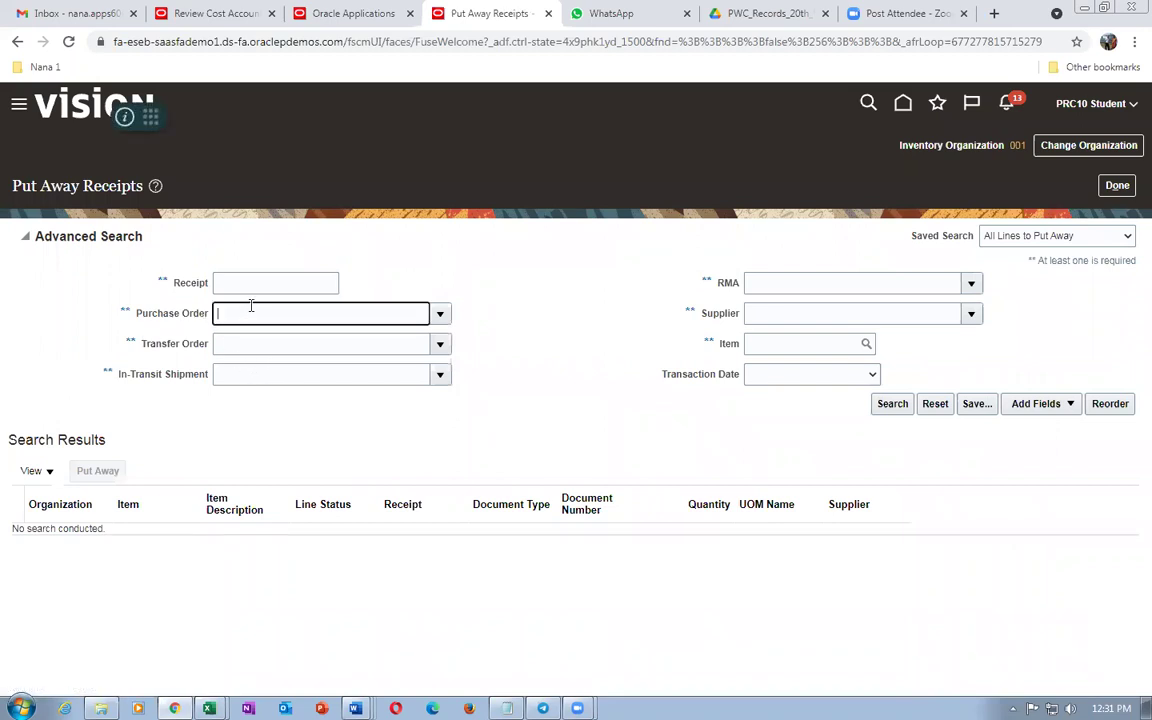
pyautogui.write('US164262')
pyautogui.press('Tab')
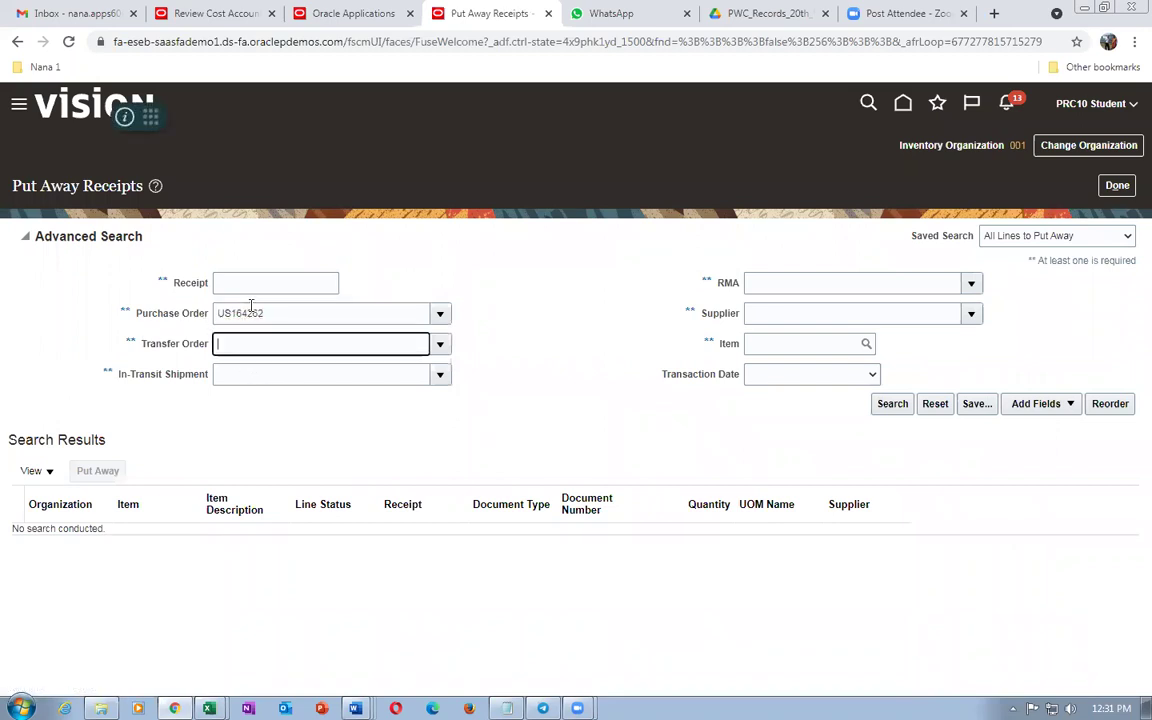
pyautogui.click(897, 405)
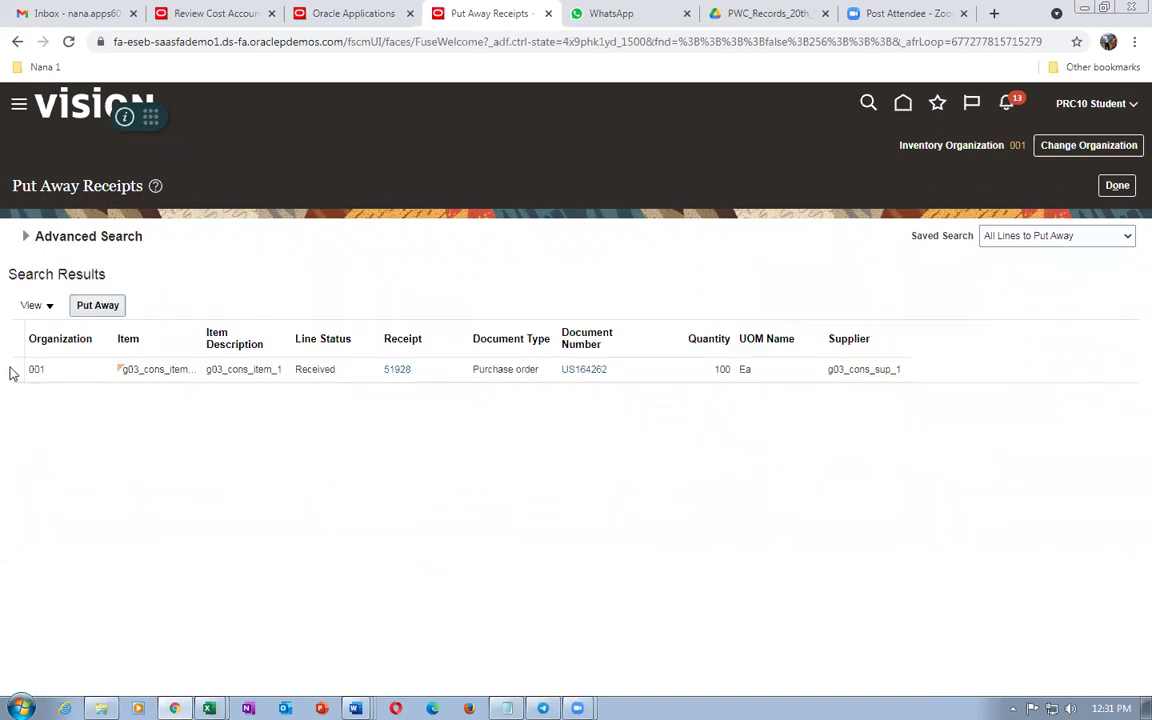
# Put away the received g03_cons_item_1 line into the Cons_sub subinventory, submit the transaction and return to the Inventory Management overview.
pyautogui.click(13, 367)
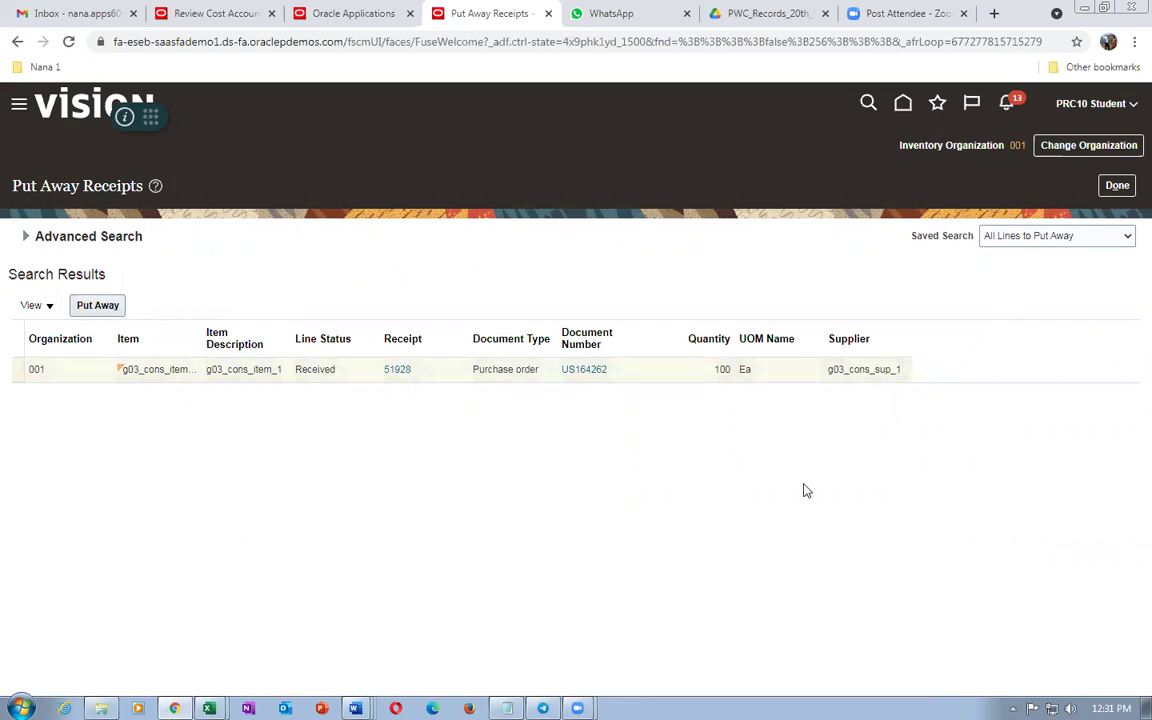
pyautogui.click(102, 305)
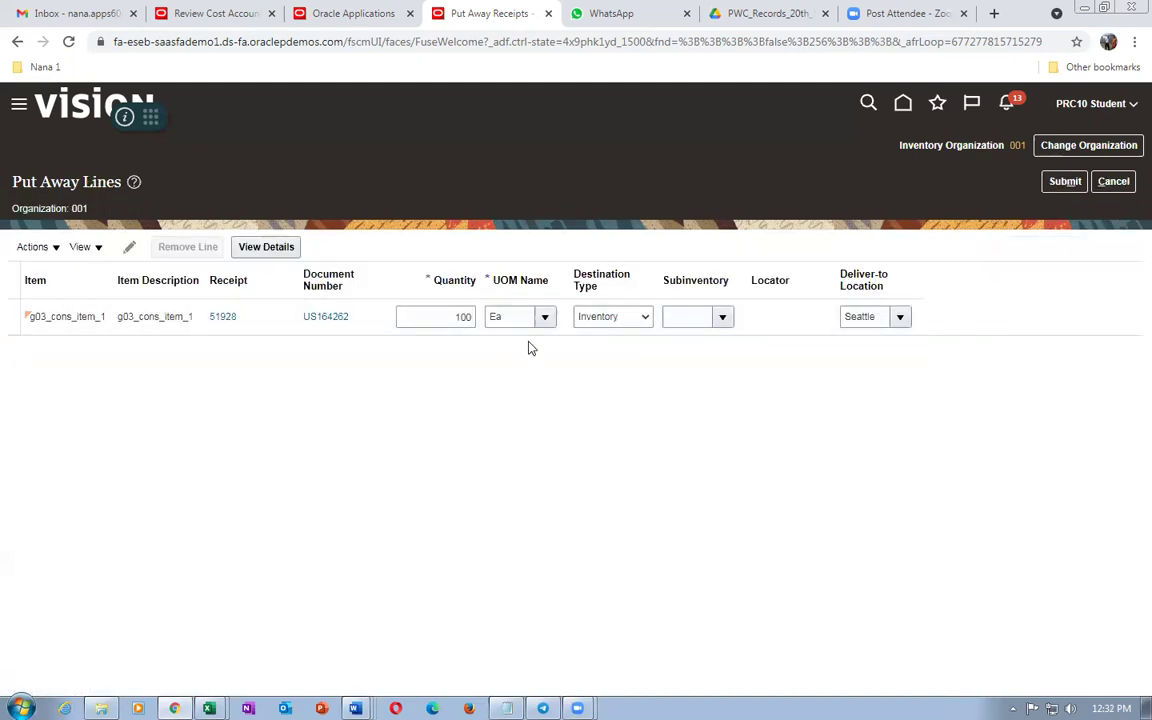
pyautogui.click(722, 317)
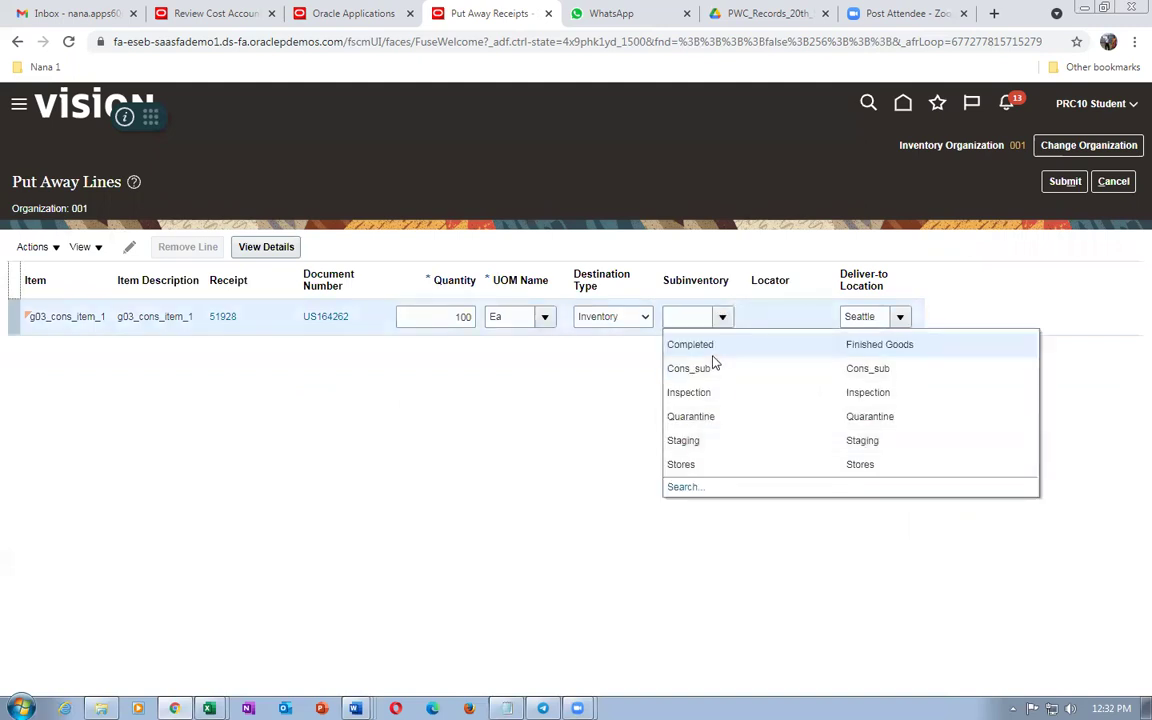
pyautogui.click(733, 370)
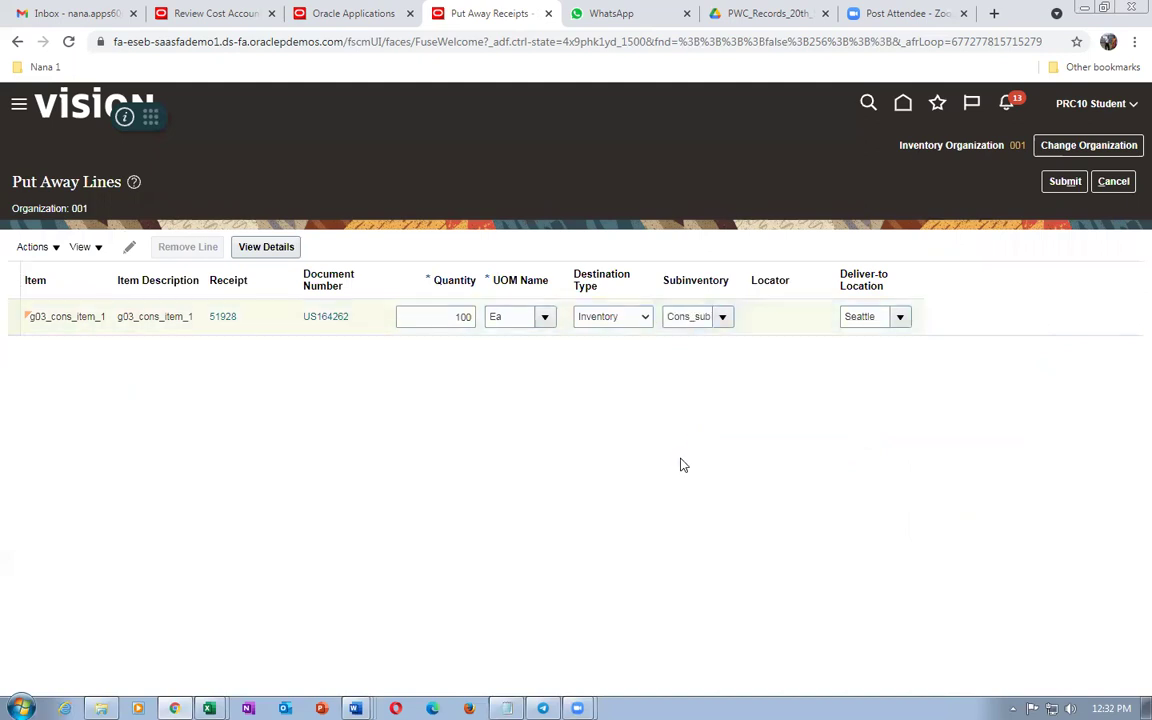
pyautogui.click(1063, 183)
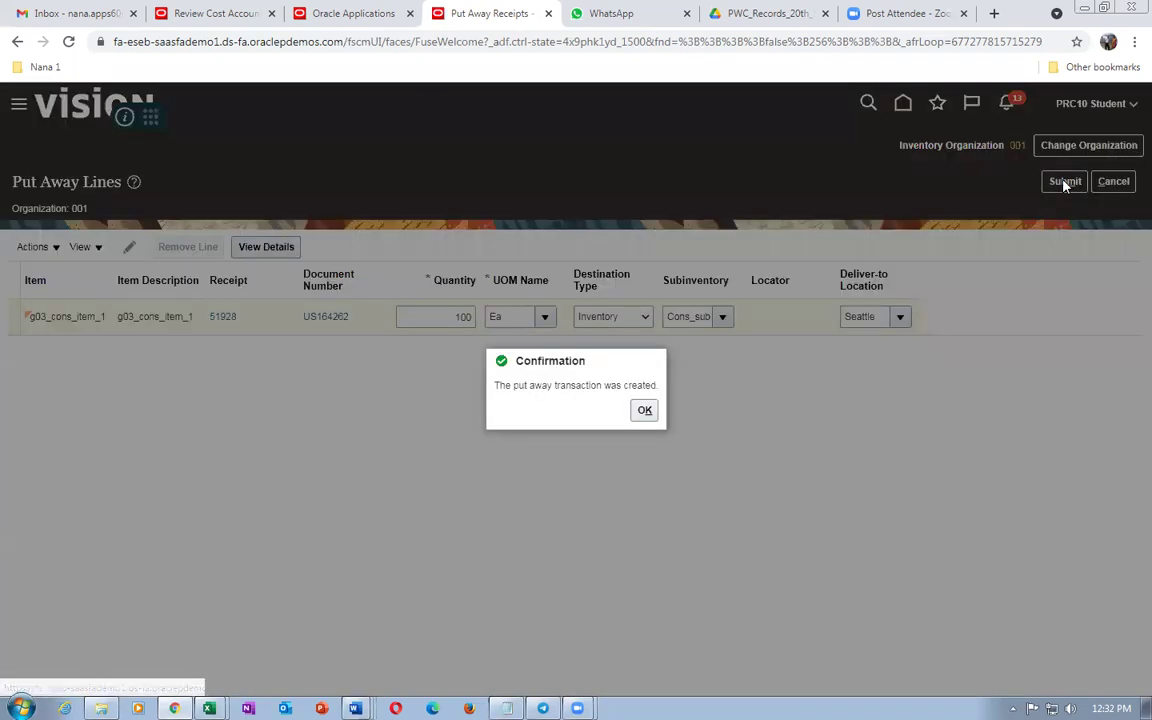
pyautogui.click(641, 411)
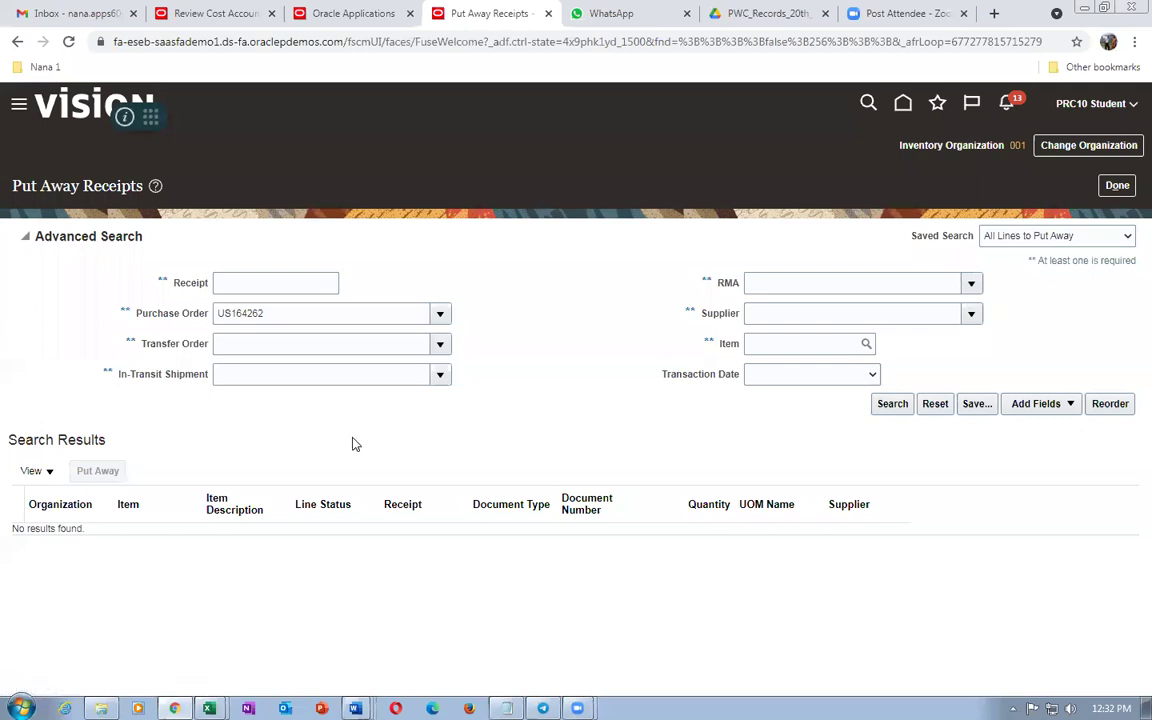
pyautogui.click(1110, 187)
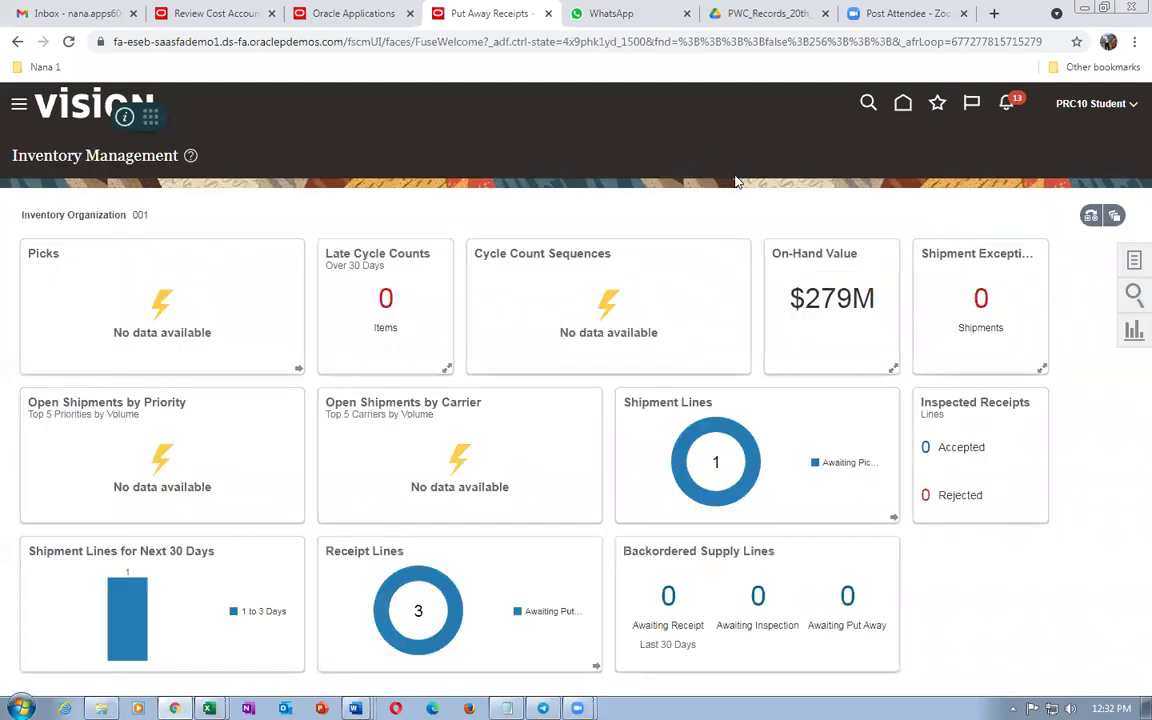
# Reopen Inventory Management from the home page and open the Manage Item Quantities task from the Inventory tasks.
pyautogui.click(904, 105)
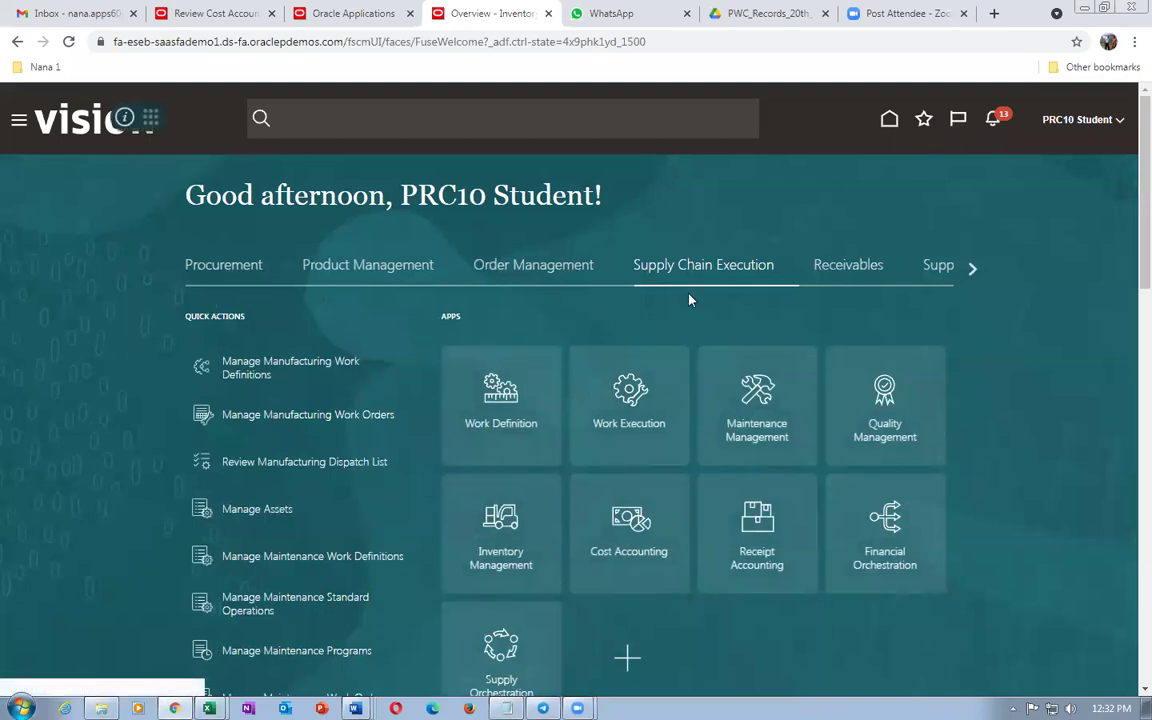
pyautogui.click(508, 522)
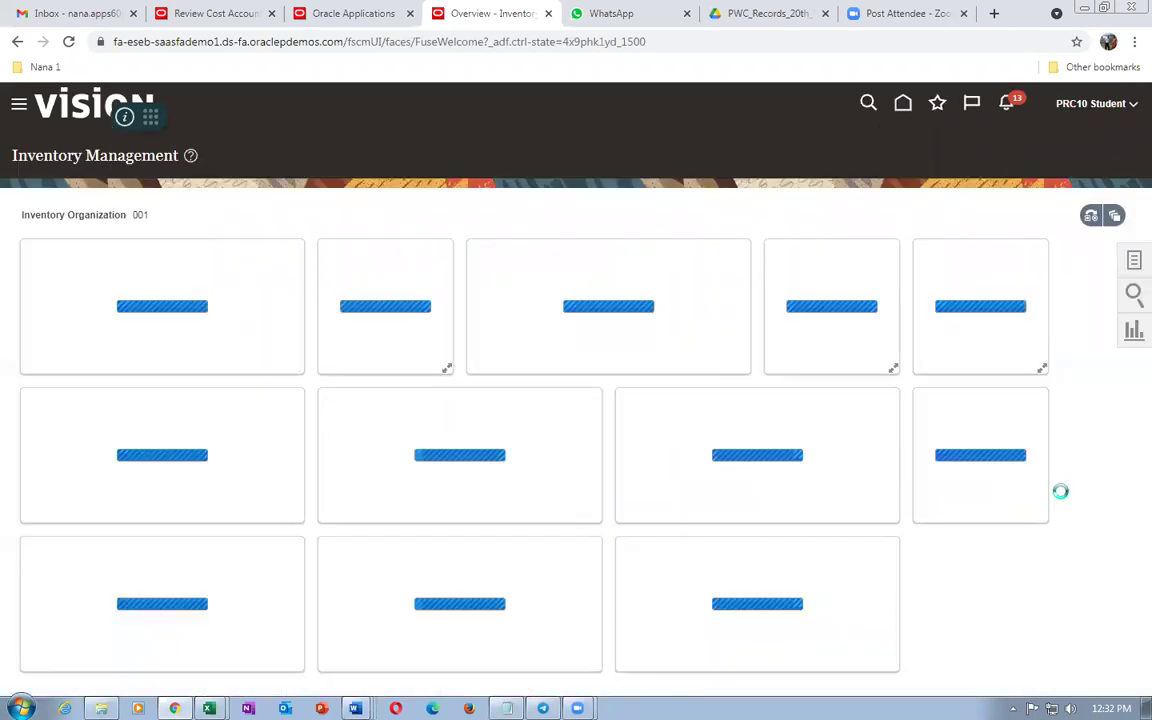
pyautogui.click(1133, 261)
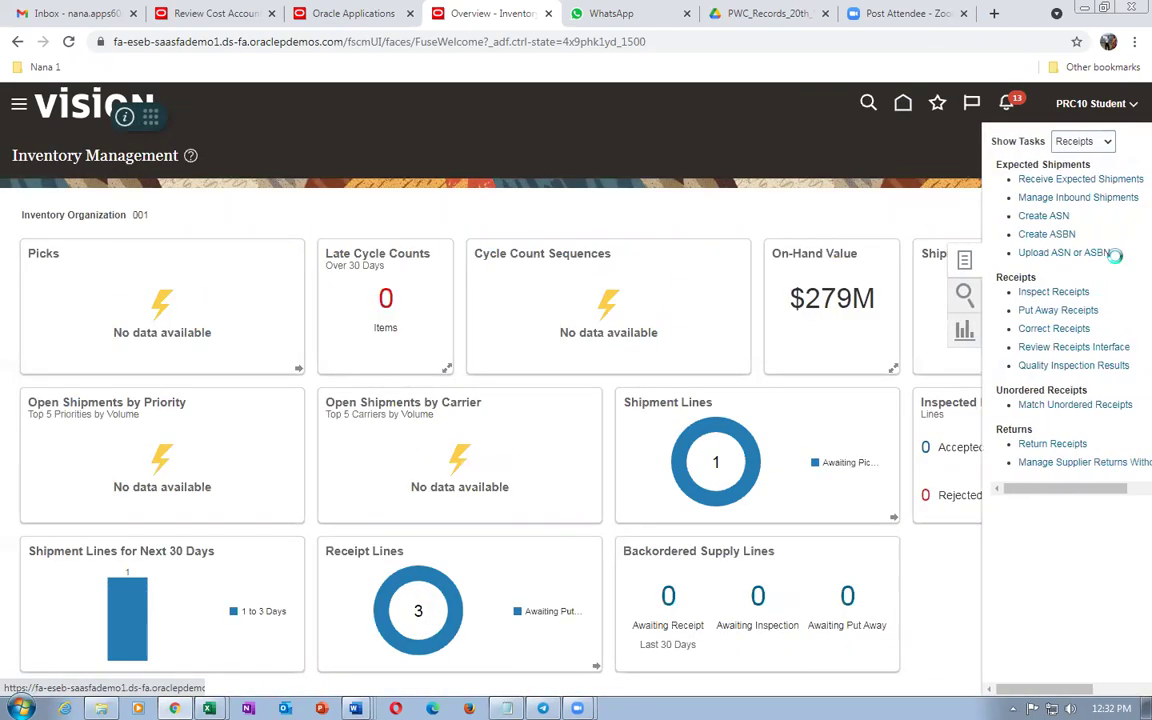
pyautogui.click(1060, 141)
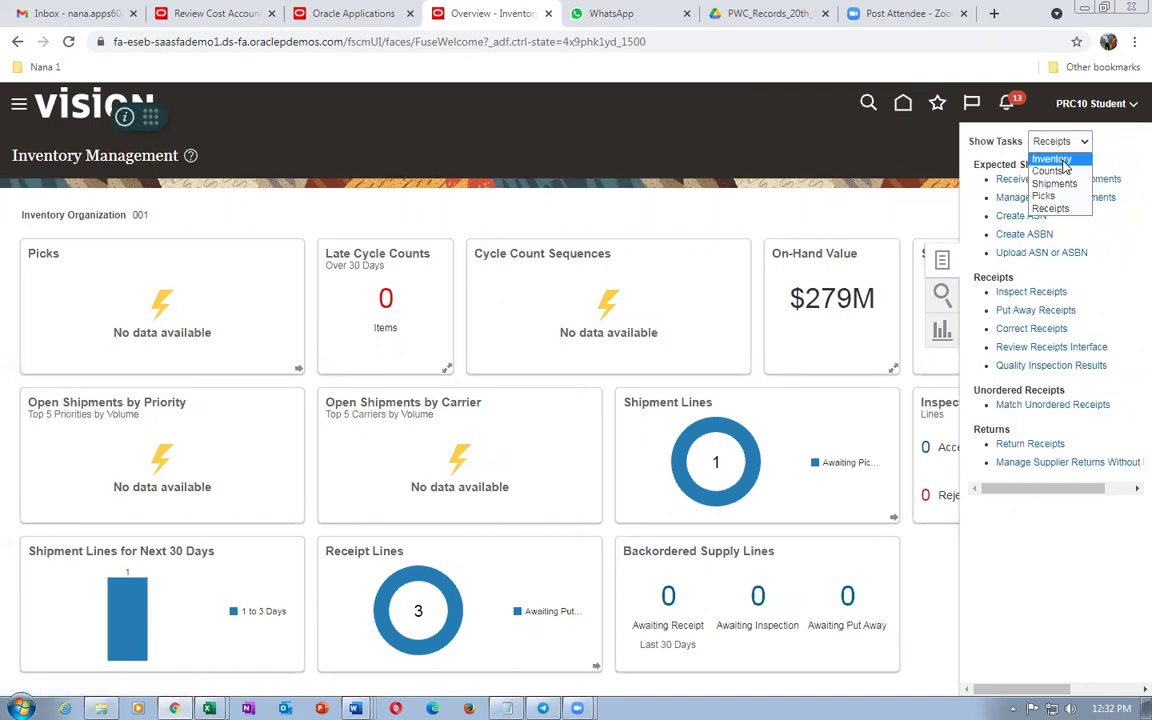
pyautogui.click(1060, 157)
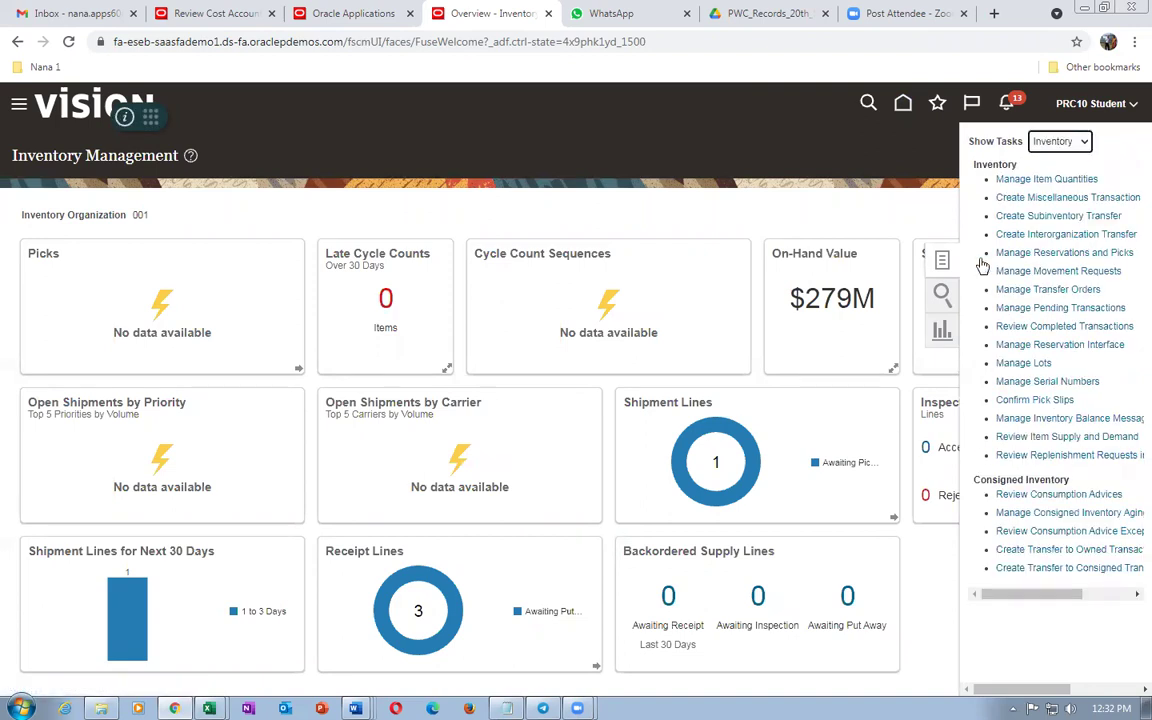
pyautogui.click(1025, 184)
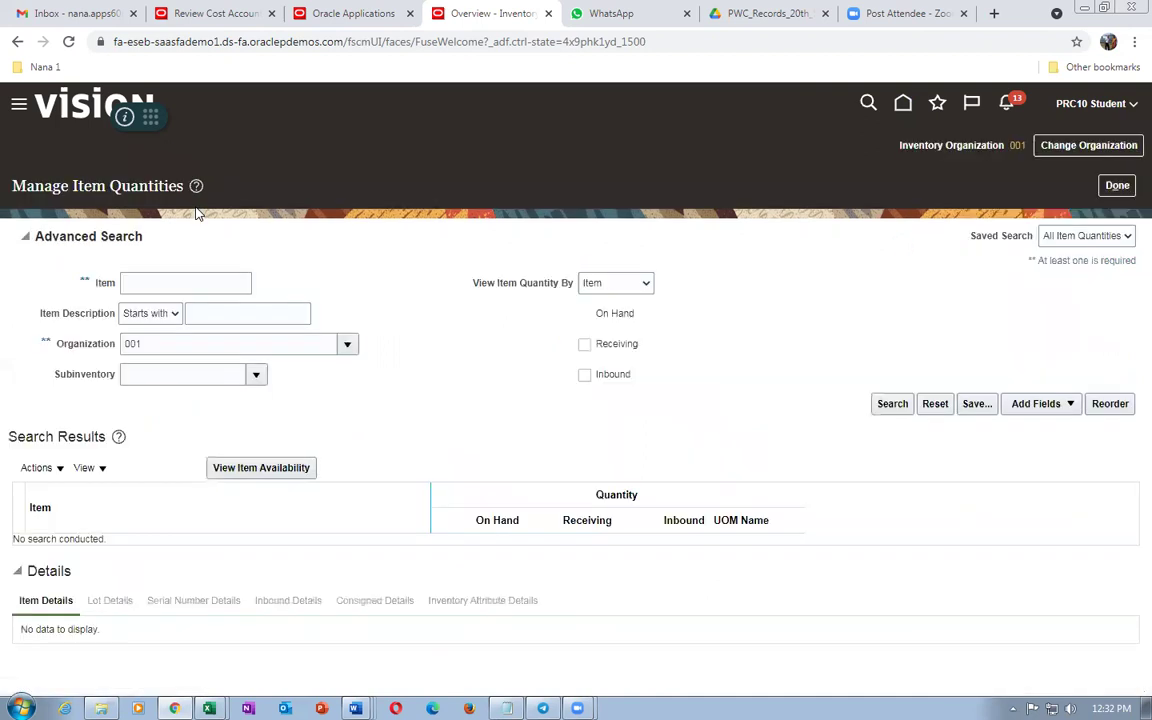
# Search the item quantities in organization 001 for item g03_cons_item_1.
pyautogui.click(190, 283)
pyautogui.write('g')
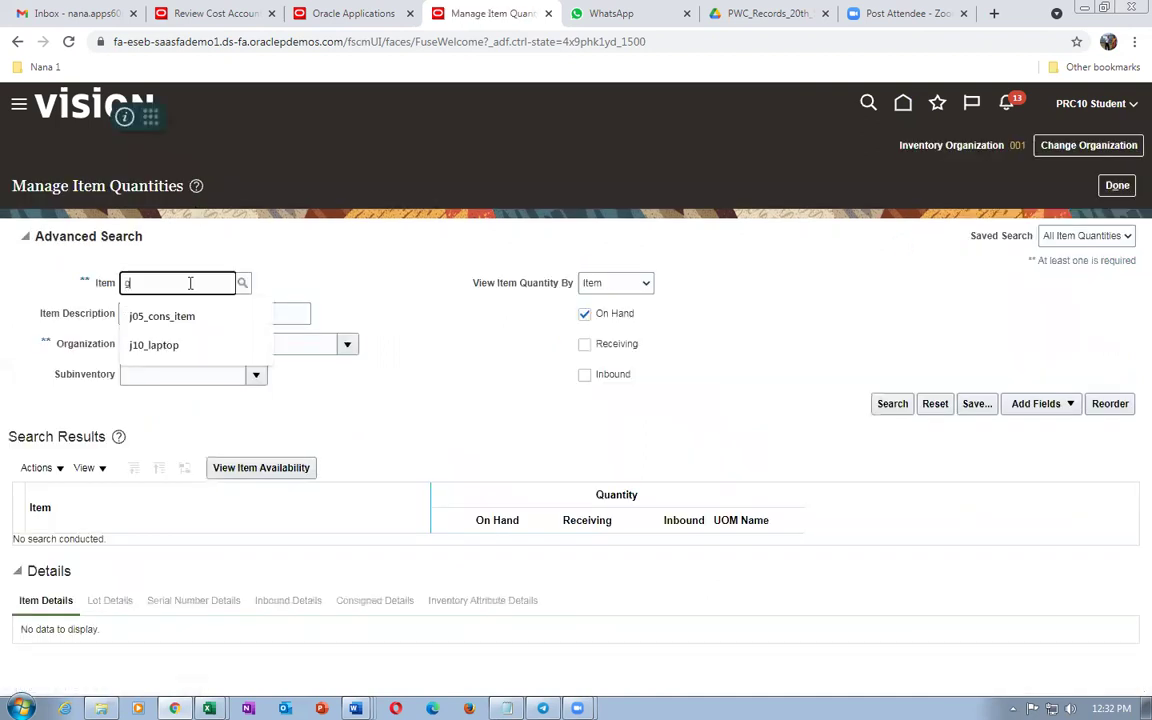
pyautogui.write('03_con')
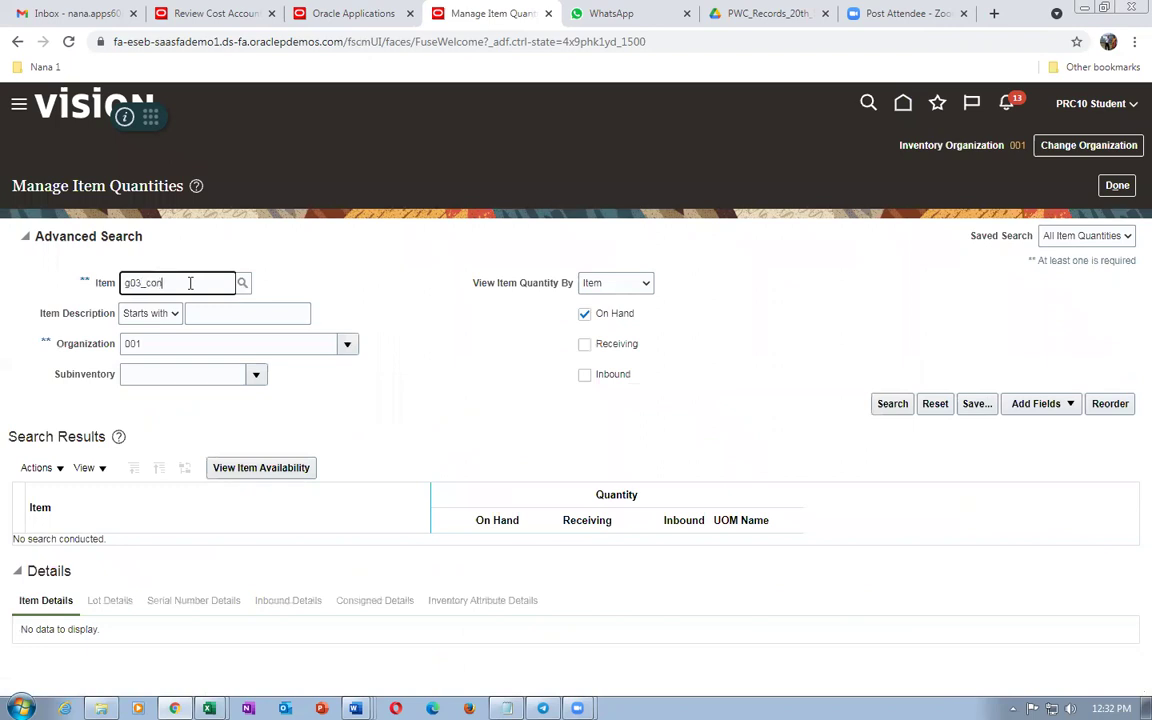
pyautogui.write('s_item_1')
pyautogui.click(317, 283)
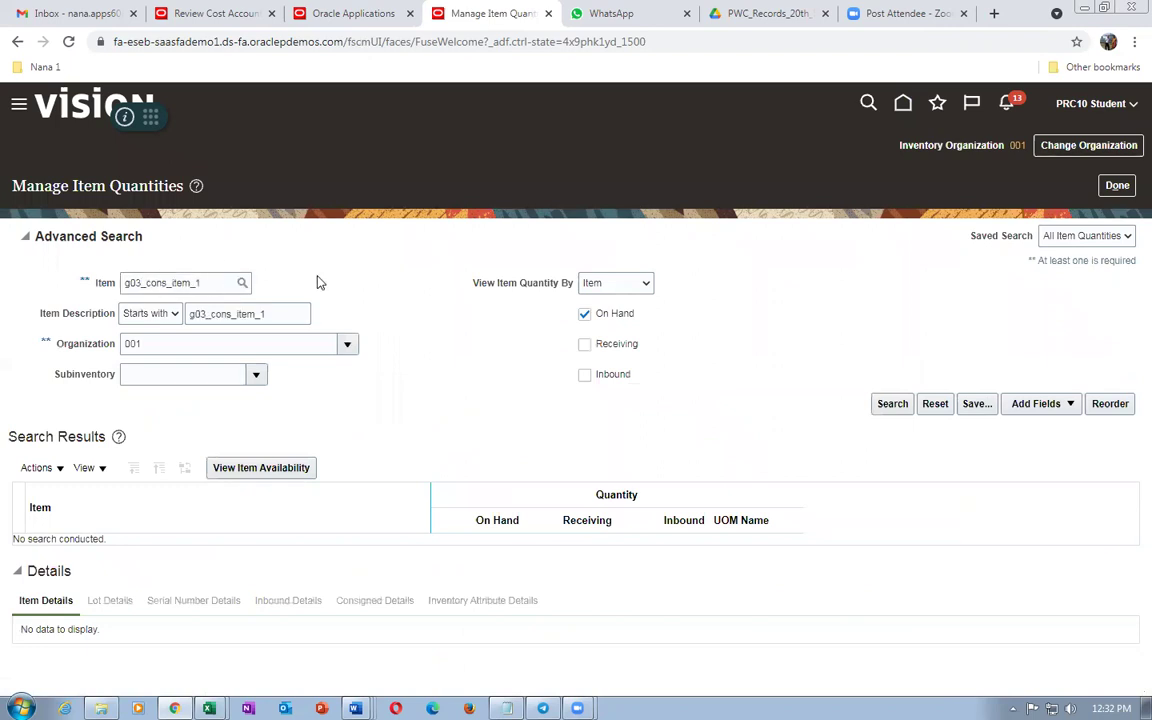
pyautogui.click(891, 405)
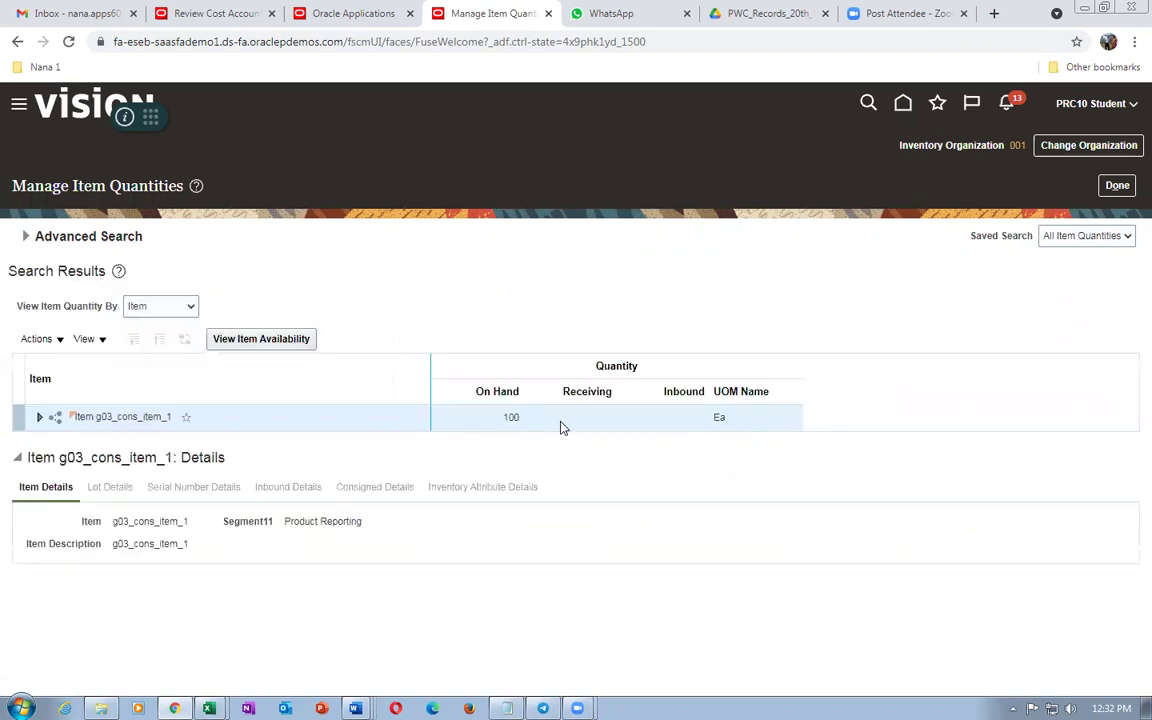
# Expand g03_cons_item_1 through Organization 001 to subinventory Cons_sub and view its consigned details.
pyautogui.click(39, 421)
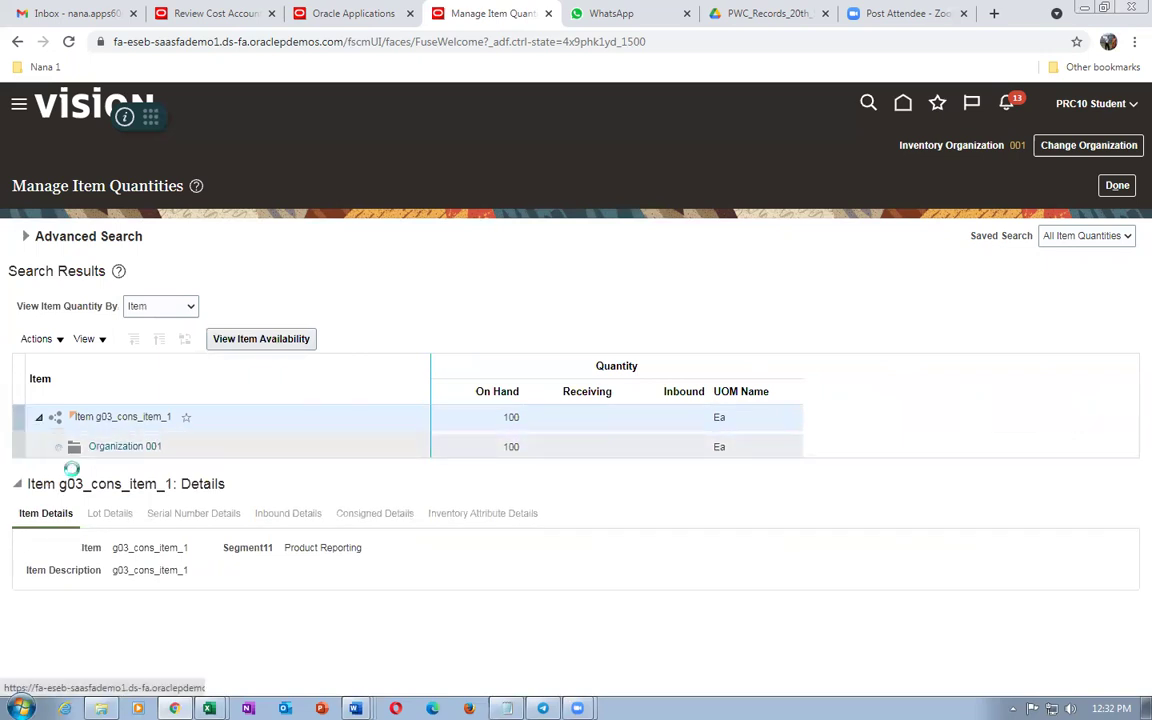
pyautogui.click(58, 445)
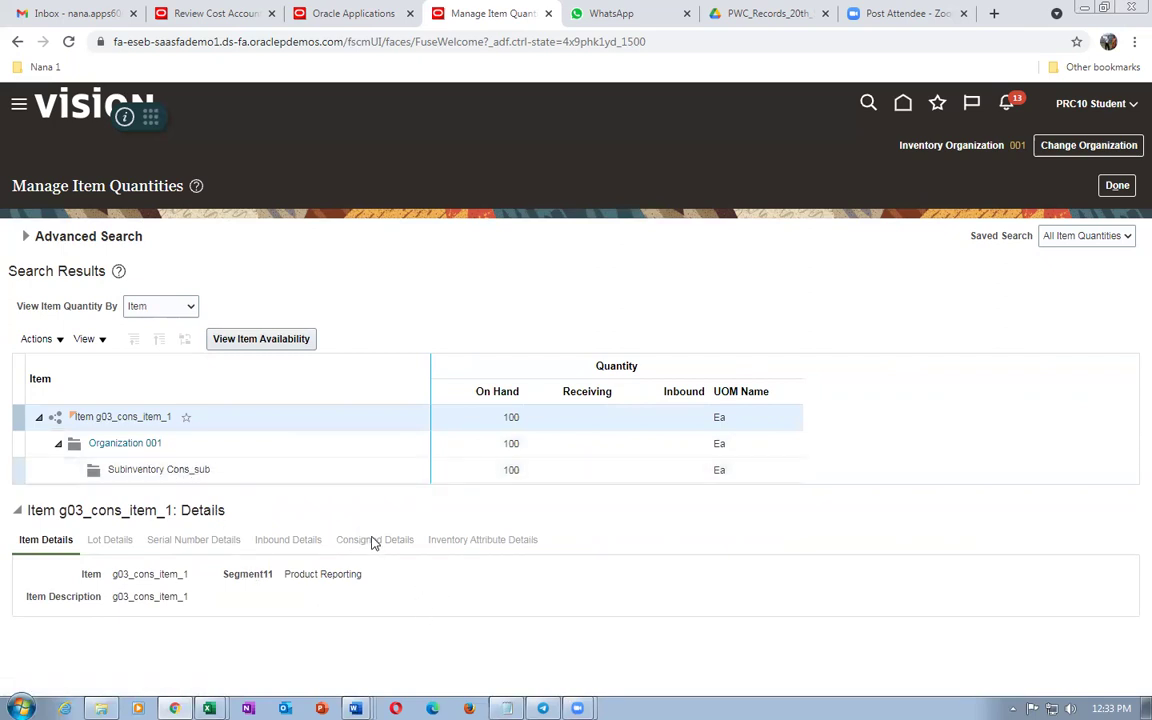
pyautogui.click(242, 470)
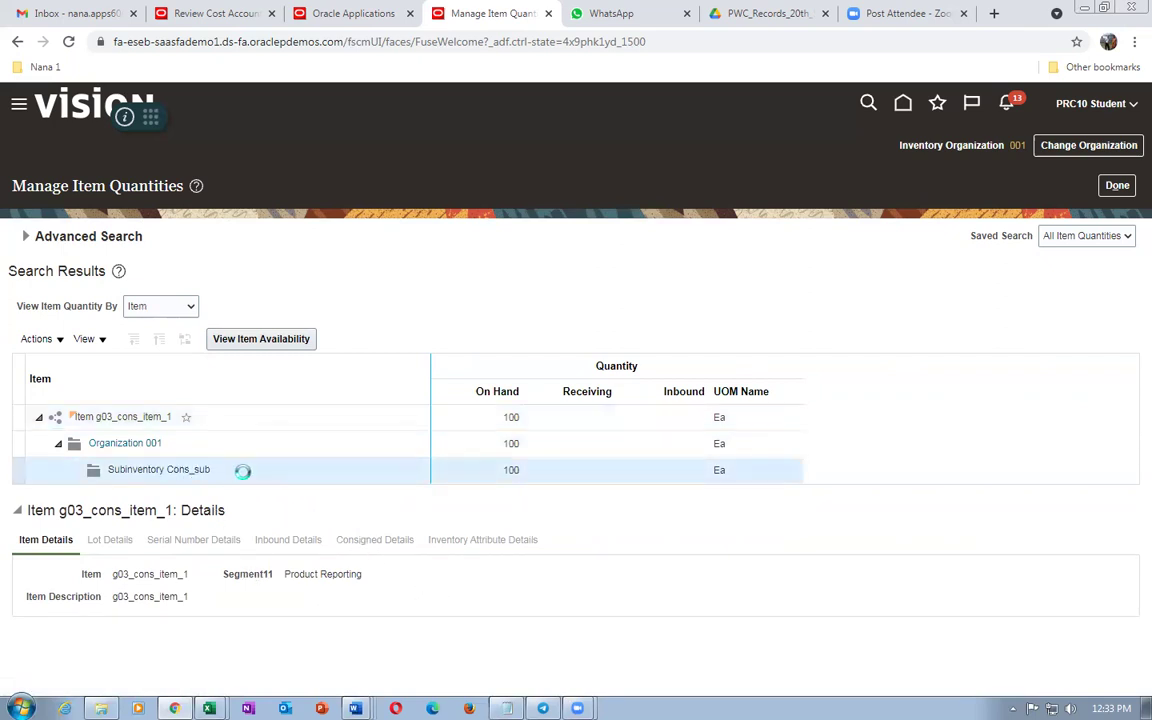
pyautogui.click(387, 542)
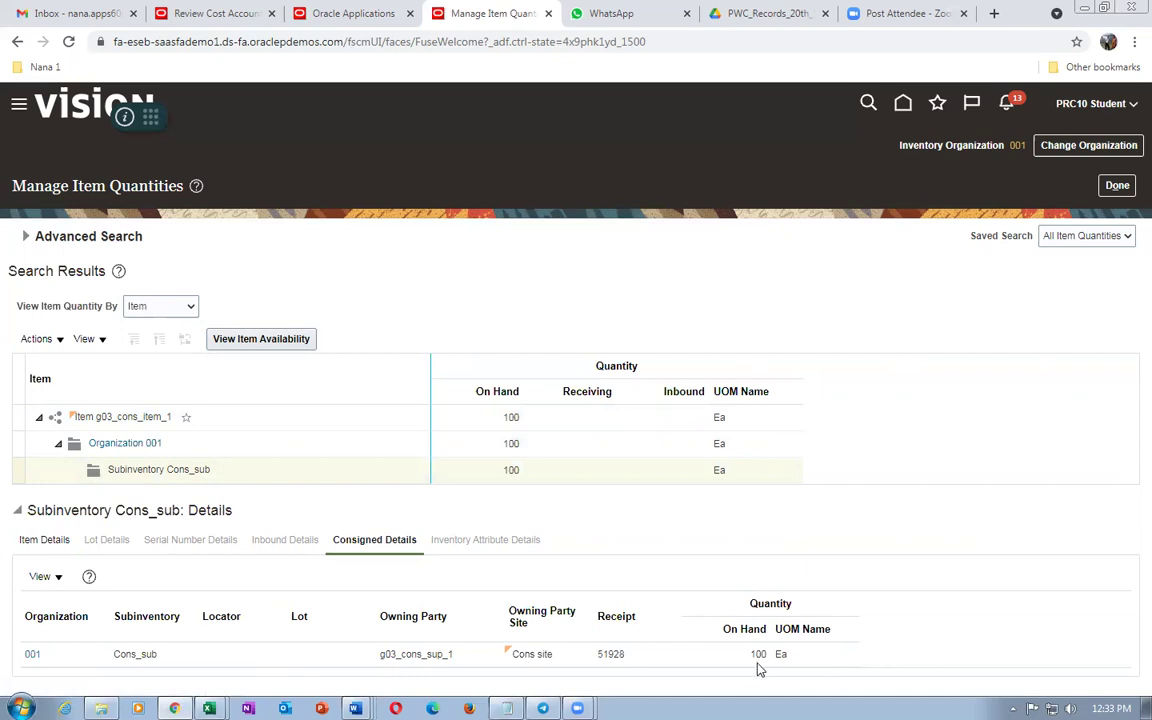
# Switch to the Consigned_Process Word document, review the consigned inventory to regular stock transfer stage, and return to the browser.
pyautogui.hotkey('alt', 'Tab')
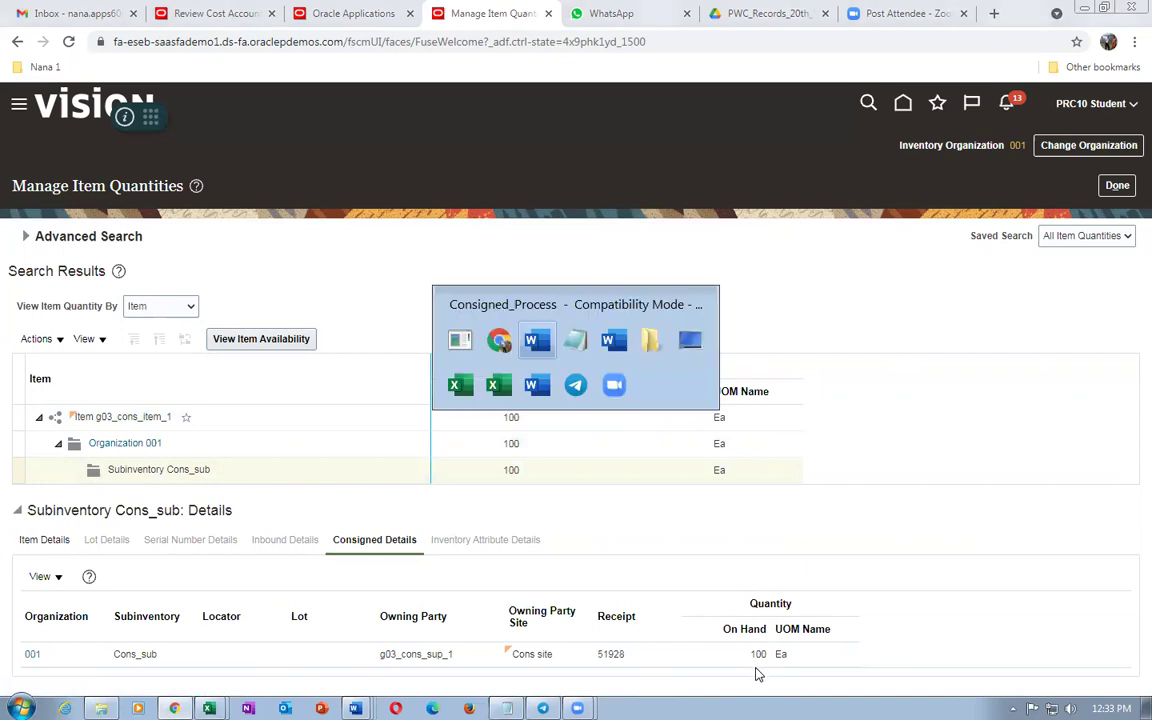
pyautogui.moveTo(792, 301); pyautogui.dragTo(804, 370)
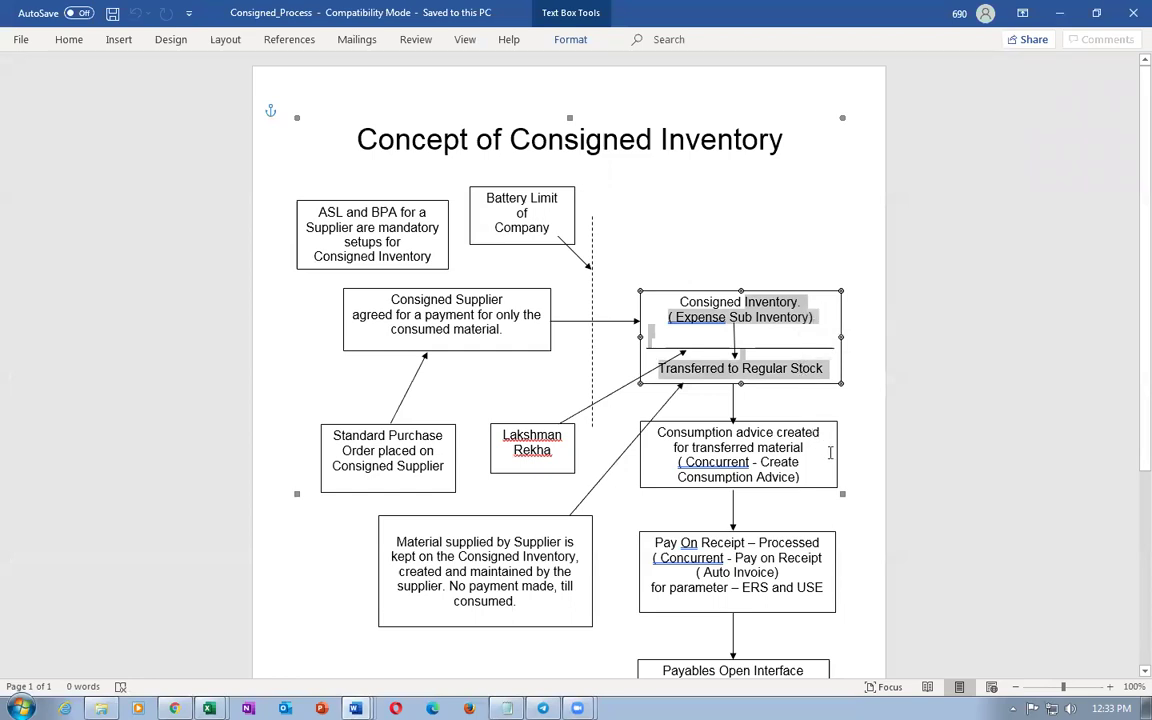
pyautogui.click(945, 460)
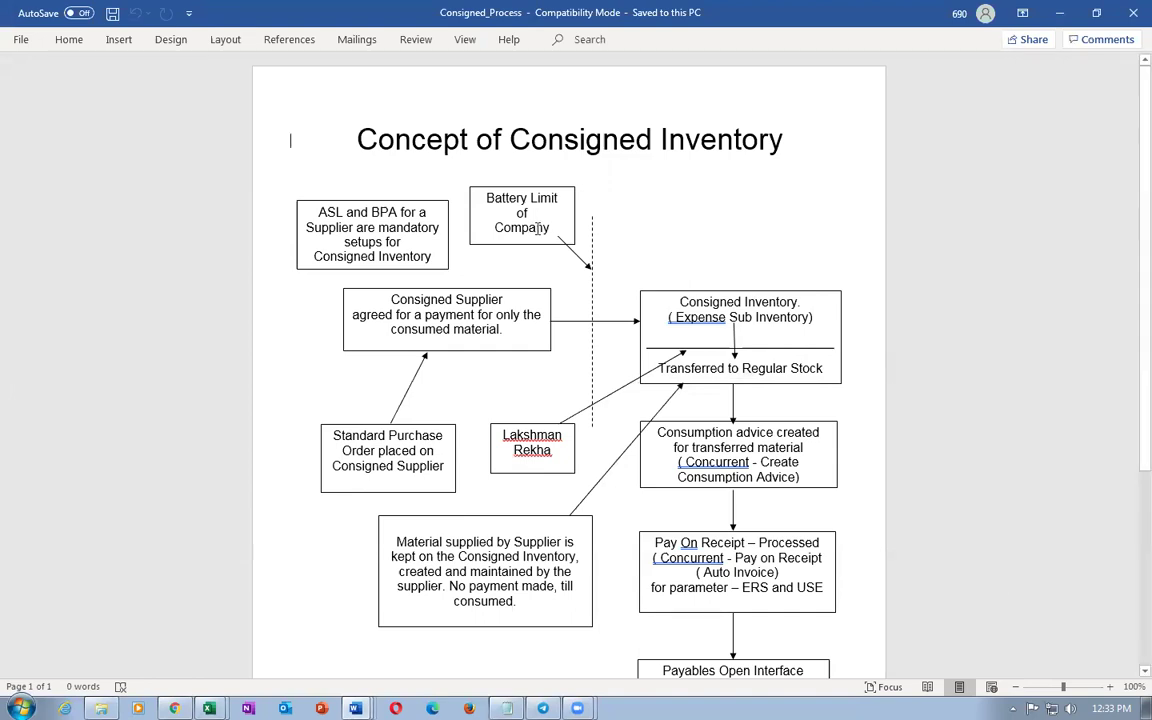
pyautogui.moveTo(690, 304); pyautogui.dragTo(765, 335)
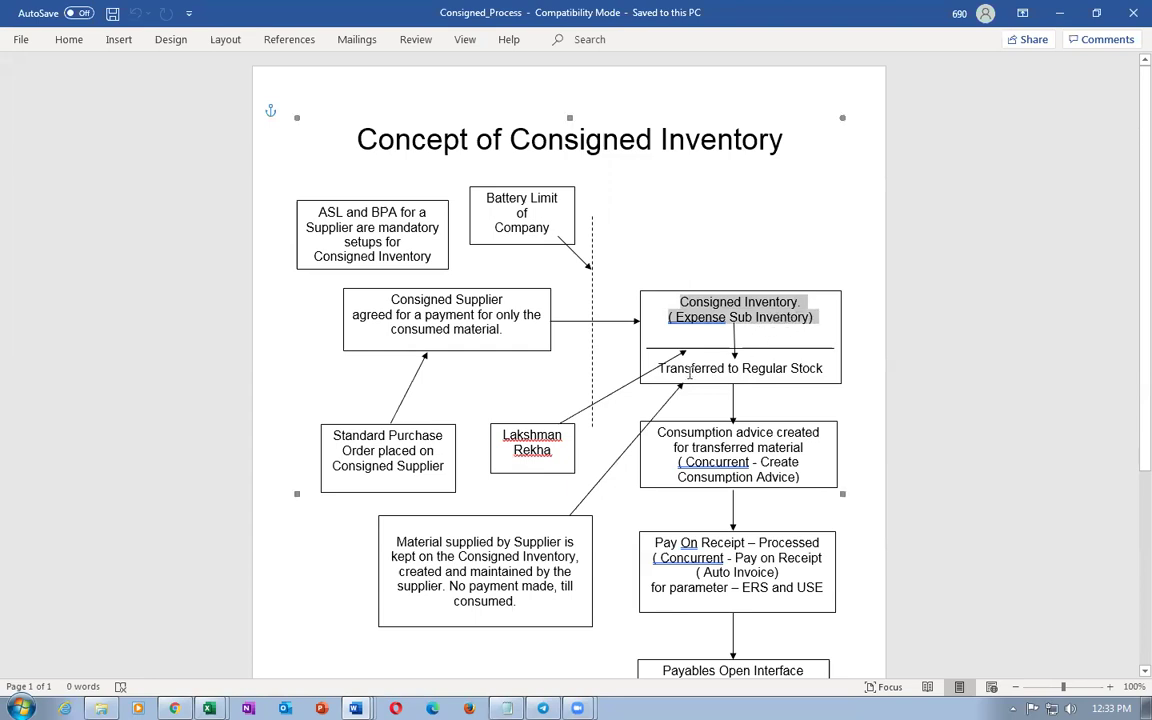
pyautogui.moveTo(709, 374); pyautogui.dragTo(787, 370)
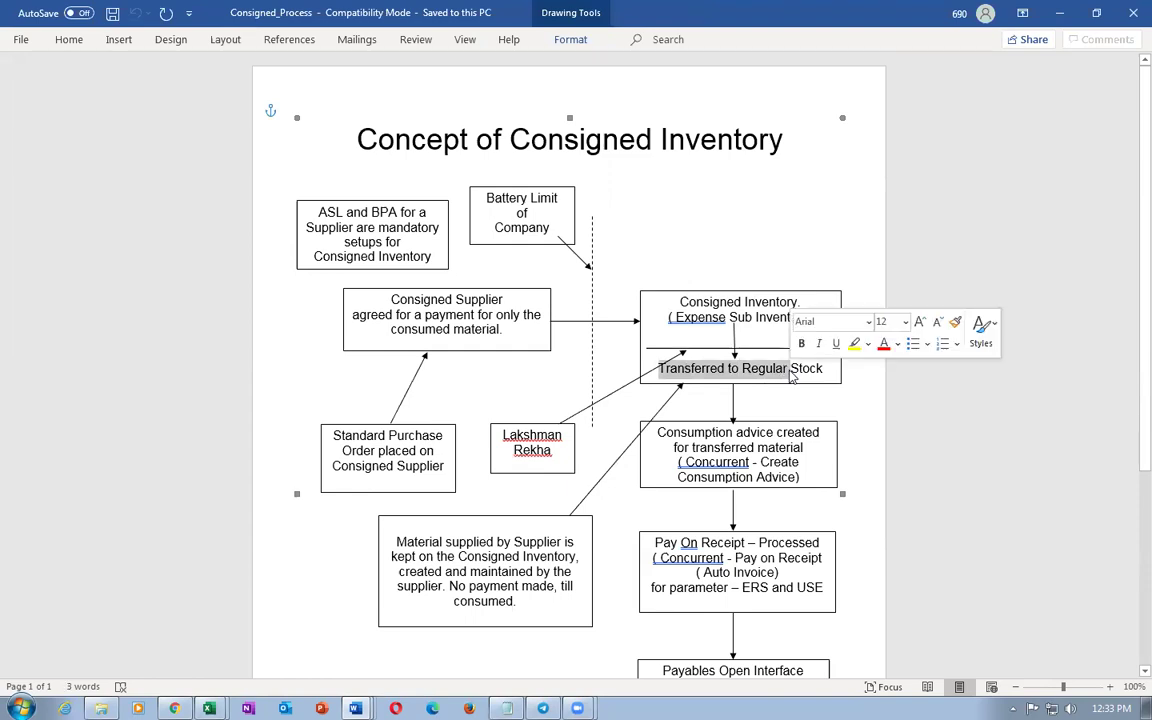
pyautogui.click(758, 330)
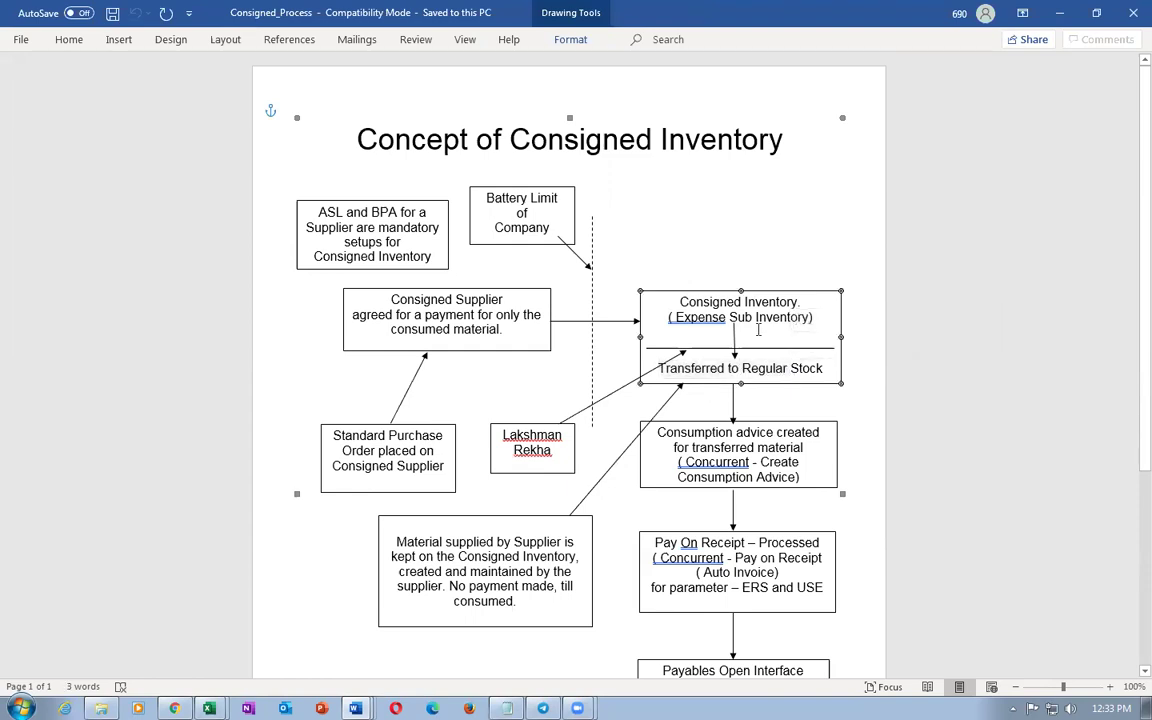
pyautogui.click(746, 309)
pyautogui.tripleClick(744, 302)
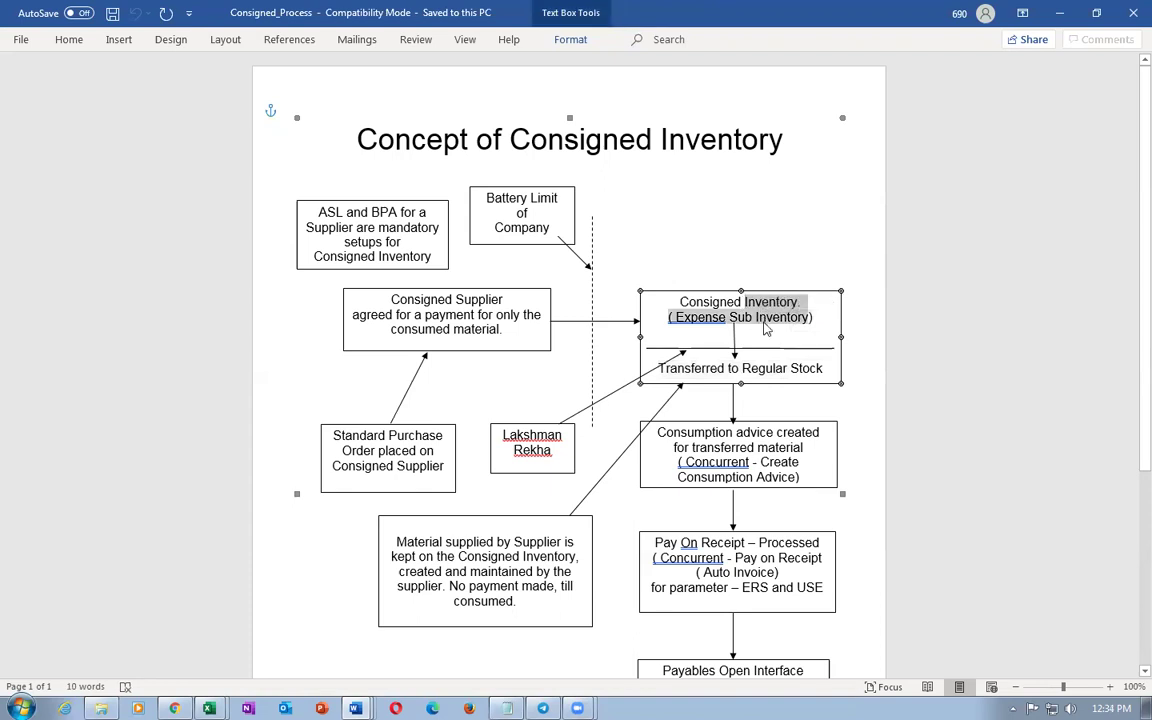
pyautogui.hotkey('alt', 'Tab')
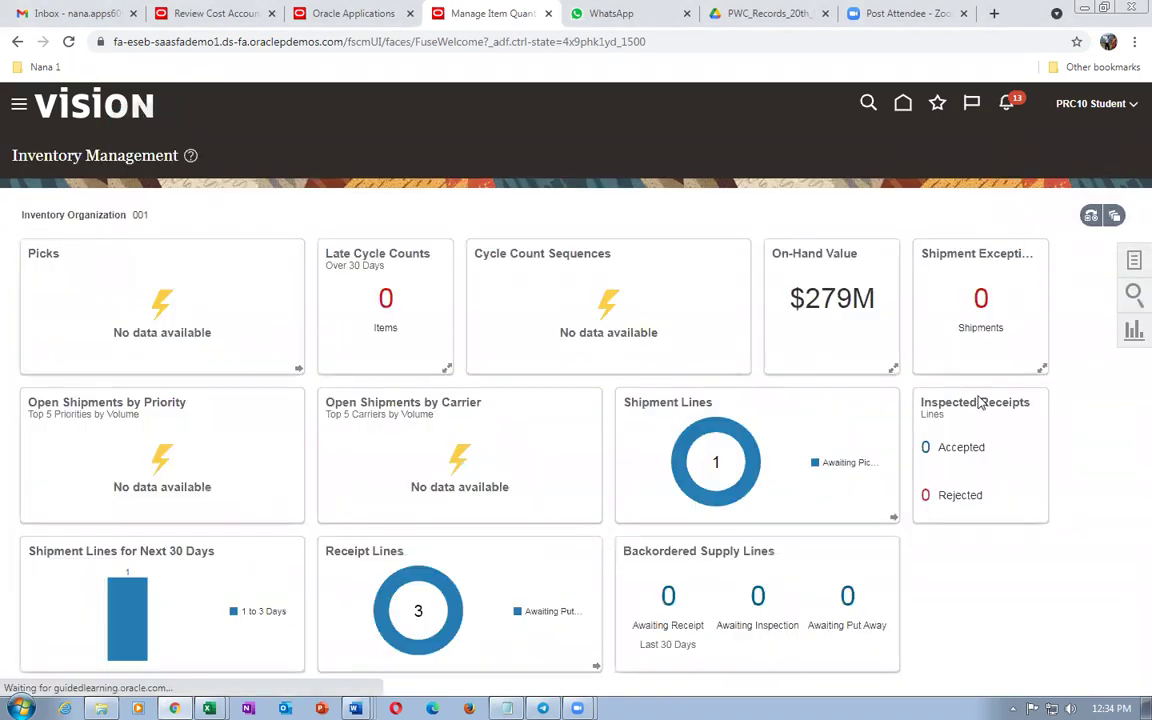
# Start a Create Transfer to Owned transaction, search for item g03_cons_item_1 and add its consigned quantity as a transaction line.
pyautogui.click(1134, 262)
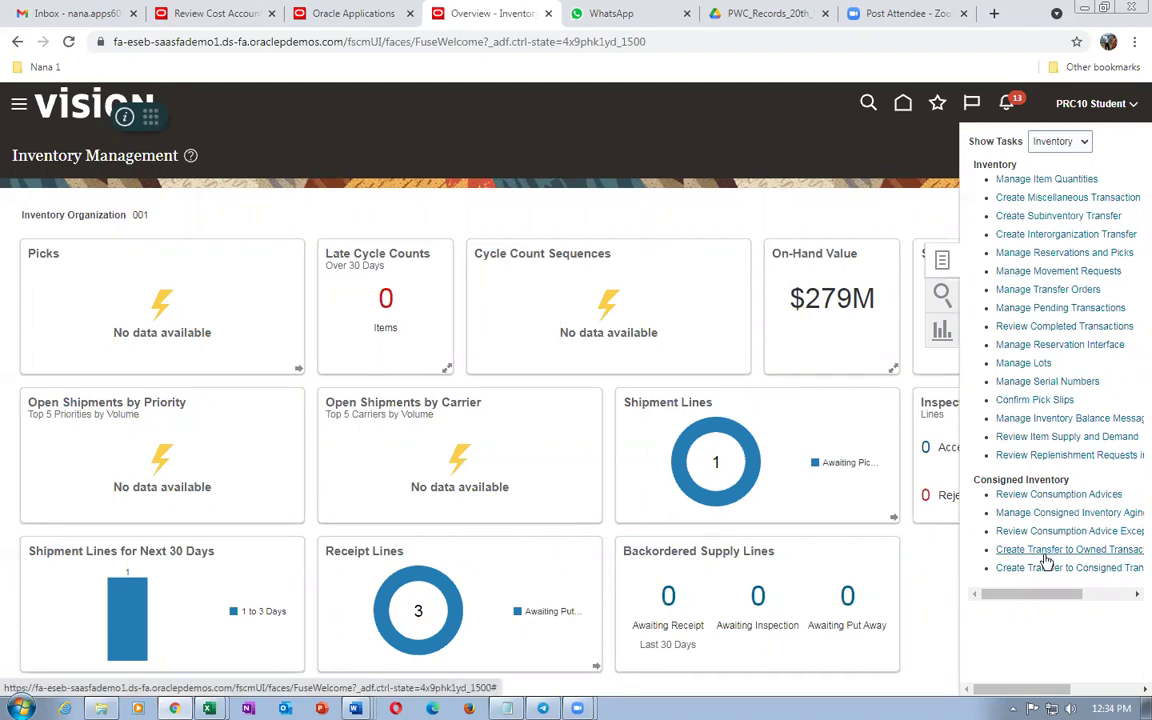
pyautogui.click(1044, 552)
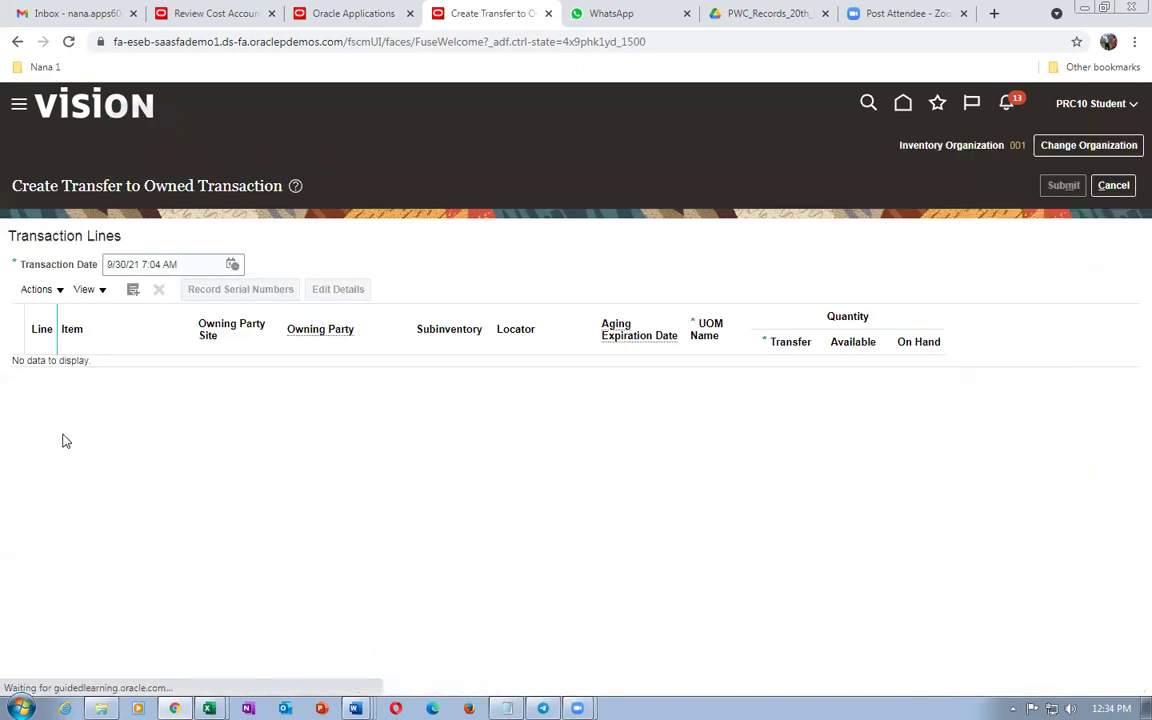
pyautogui.click(131, 288)
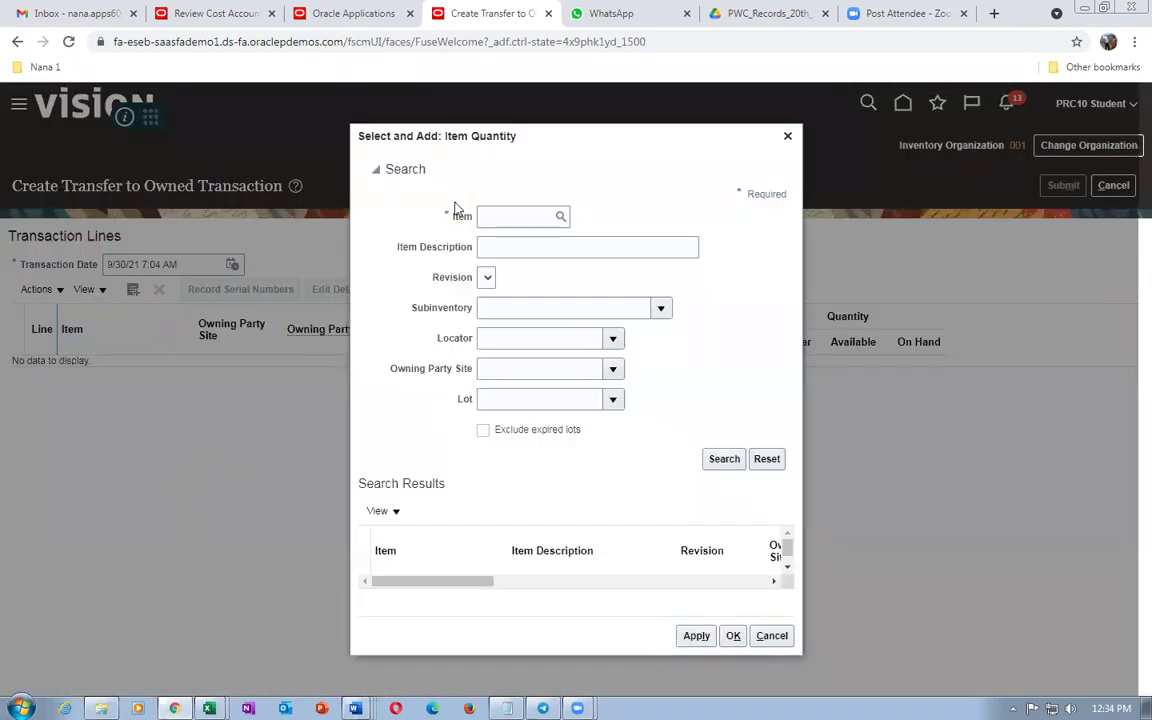
pyautogui.click(521, 220)
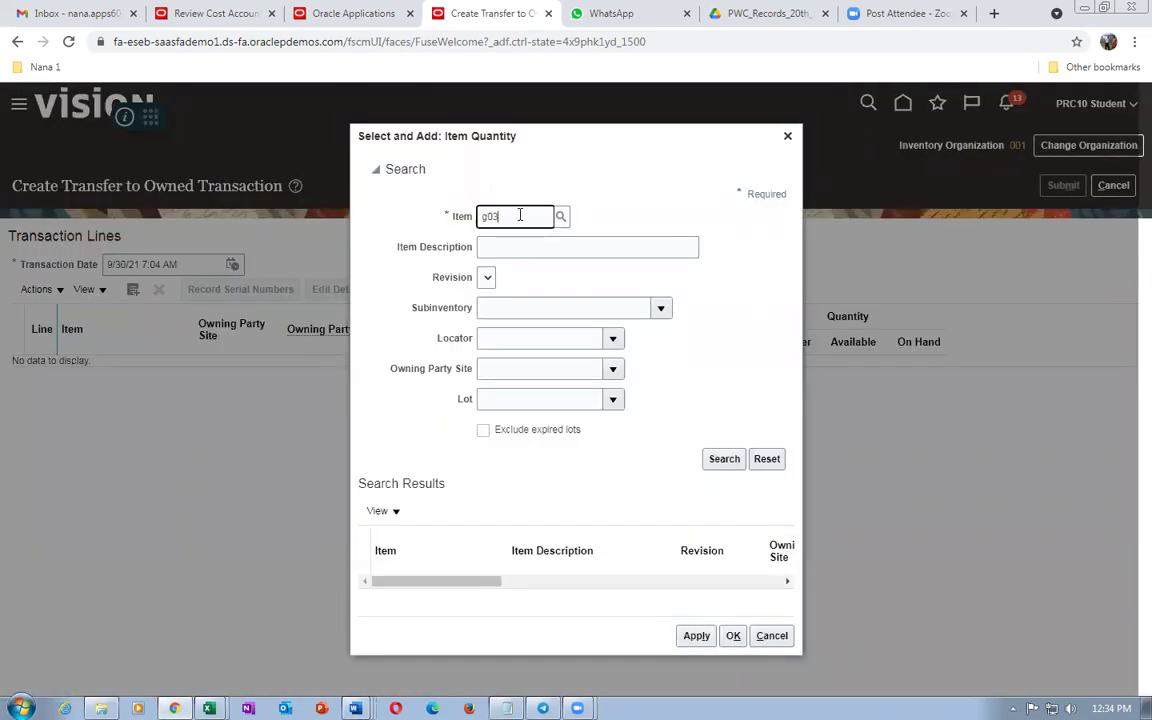
pyautogui.write('_cons_item_')
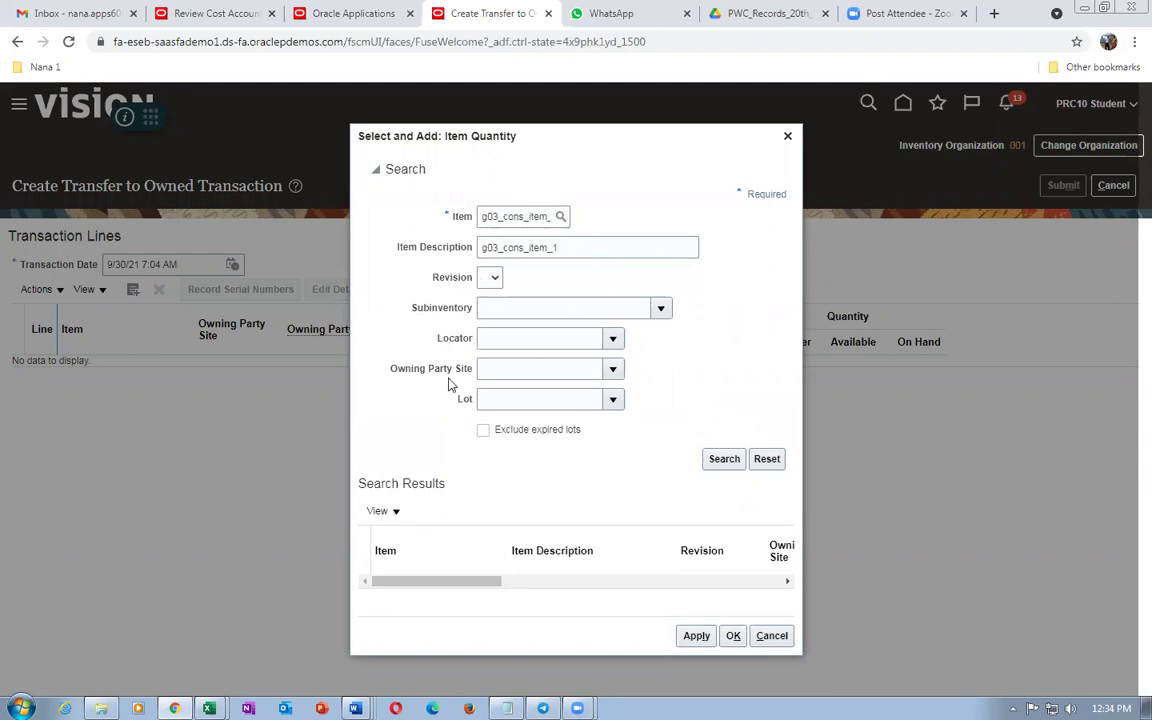
pyautogui.click(722, 460)
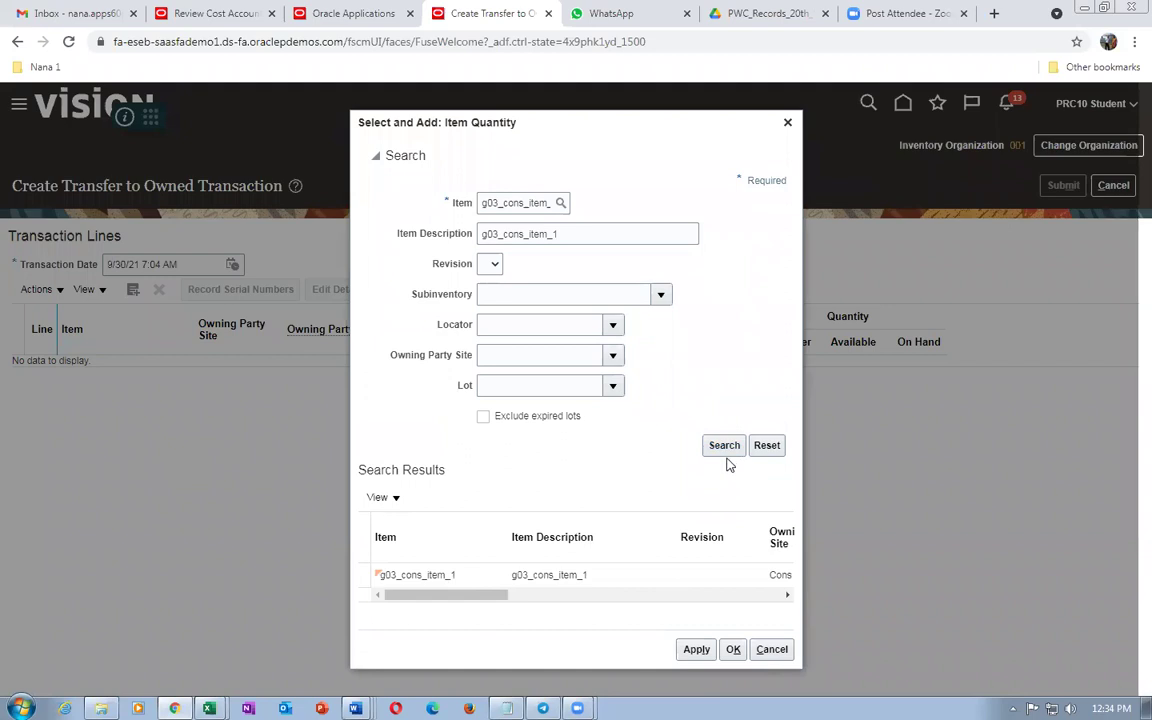
pyautogui.click(636, 572)
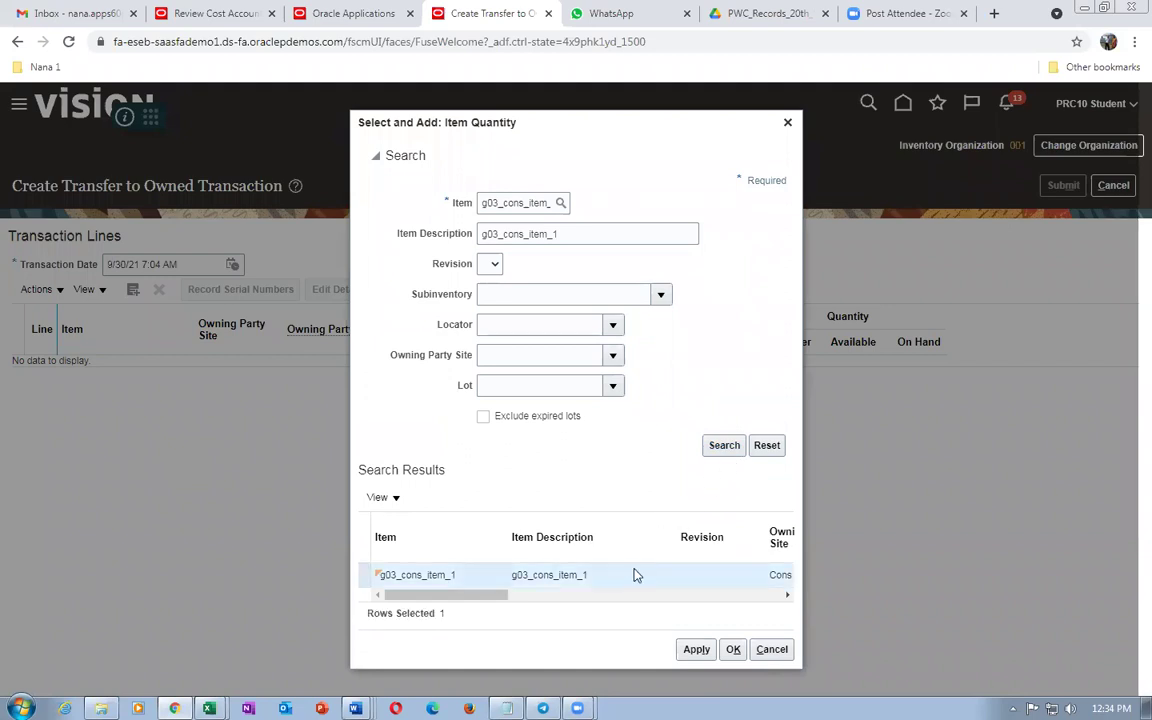
pyautogui.click(694, 649)
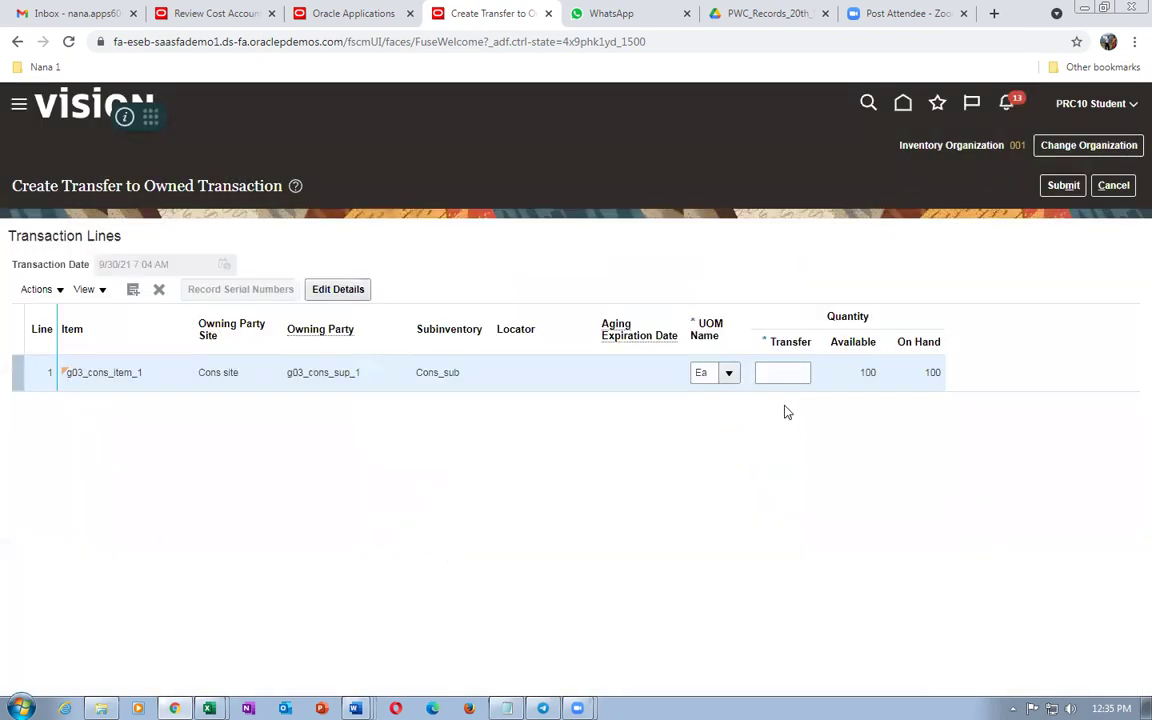
# Set the transfer quantity to 25 for the g03_cons_item_1 line, submit the transaction and dismiss the confirmation.
pyautogui.click(785, 371)
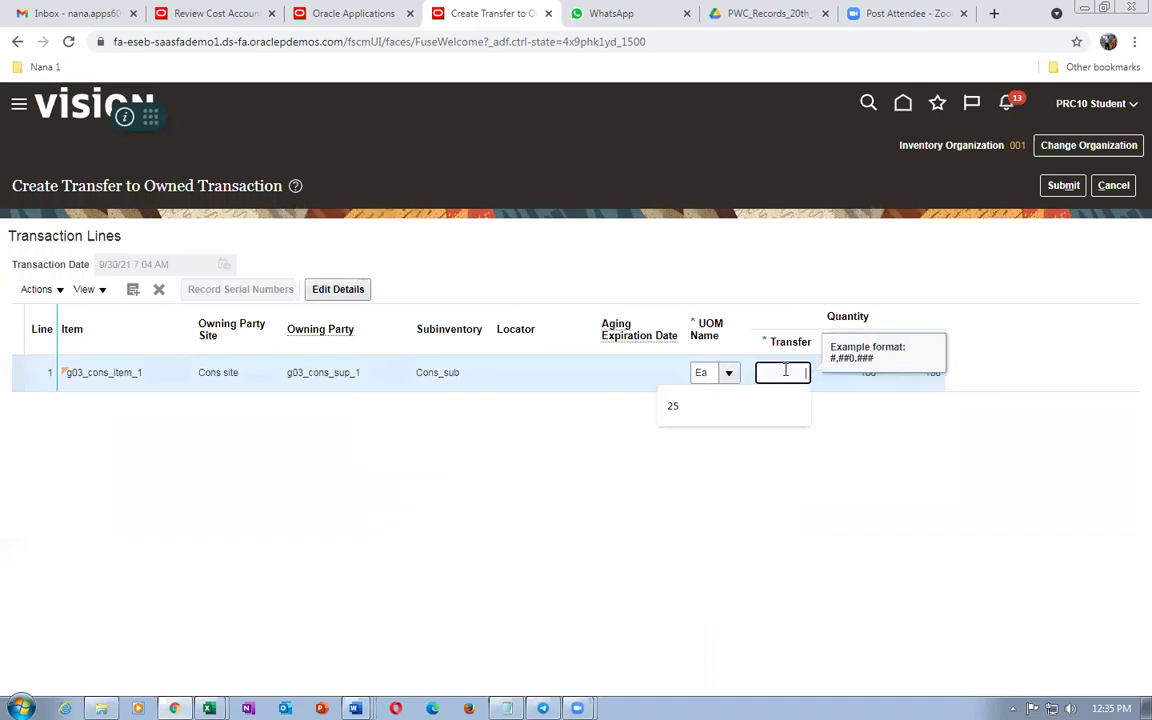
pyautogui.write('25')
pyautogui.press('Tab')
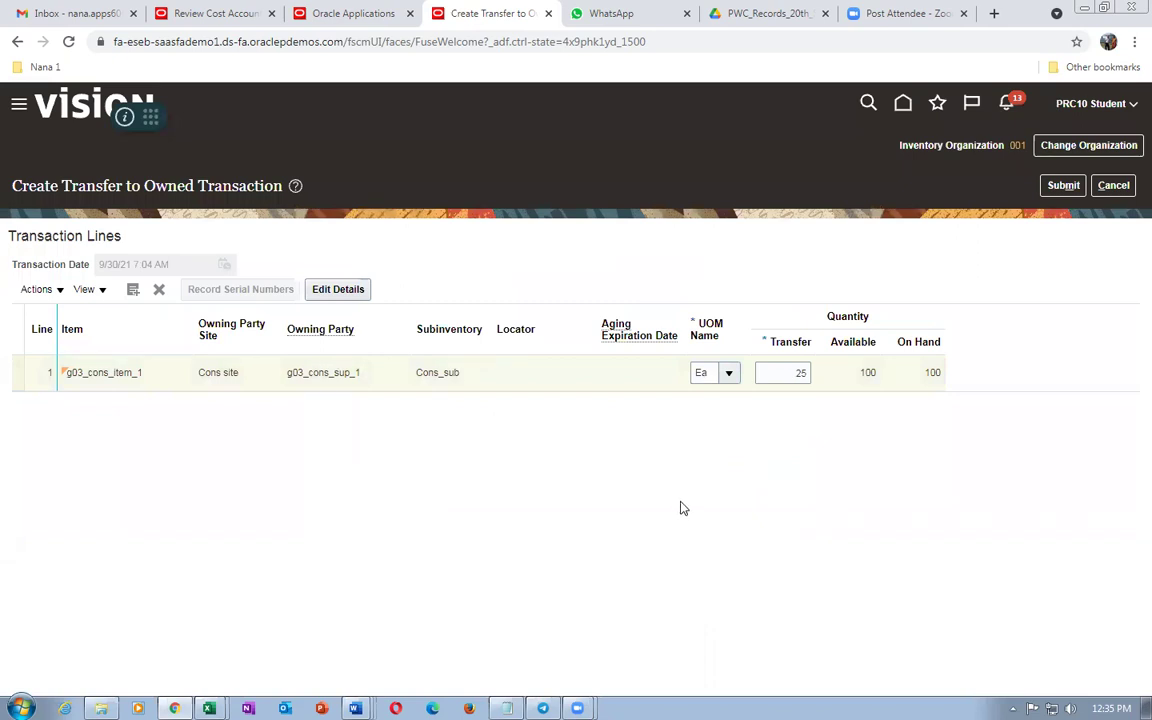
pyautogui.click(1077, 188)
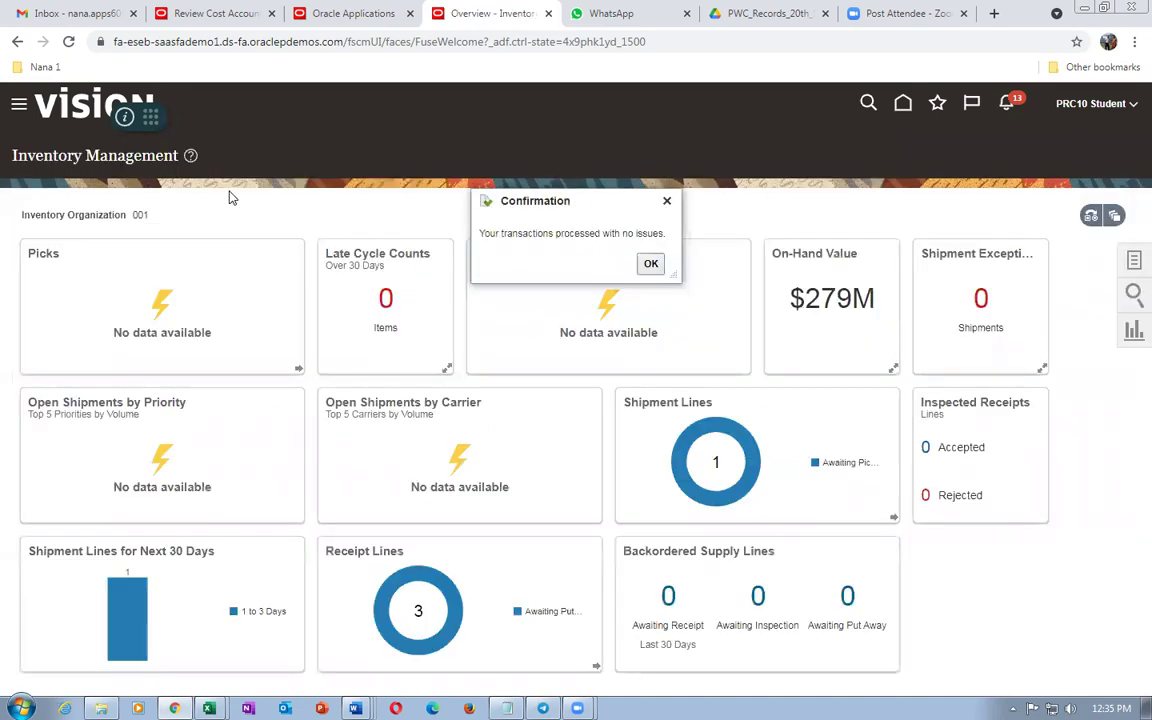
pyautogui.click(650, 263)
# Switch to the Consigned_Process Word document and highlight the Consigned Inventory (Expense Sub Inventory) text in the flow diagram.
pyautogui.hotkey('alt', 'Tab')
pyautogui.hotkey('alt', 'Tab')
pyautogui.click(718, 326)
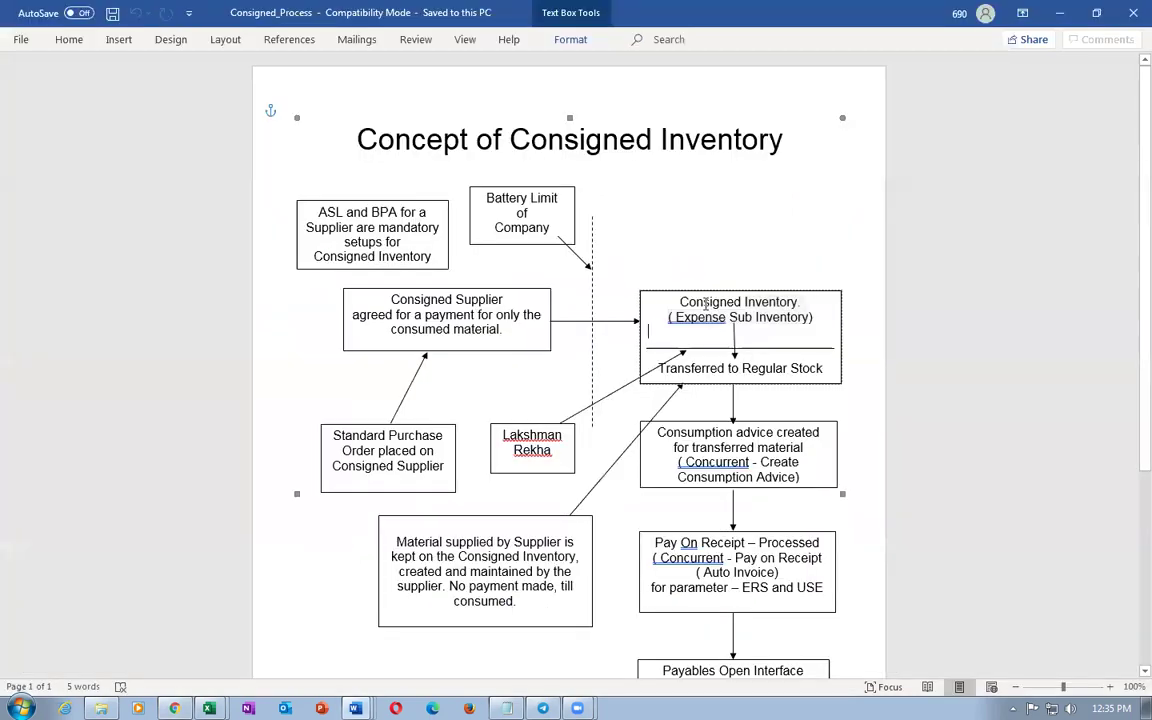
pyautogui.moveTo(680, 302); pyautogui.dragTo(728, 343)
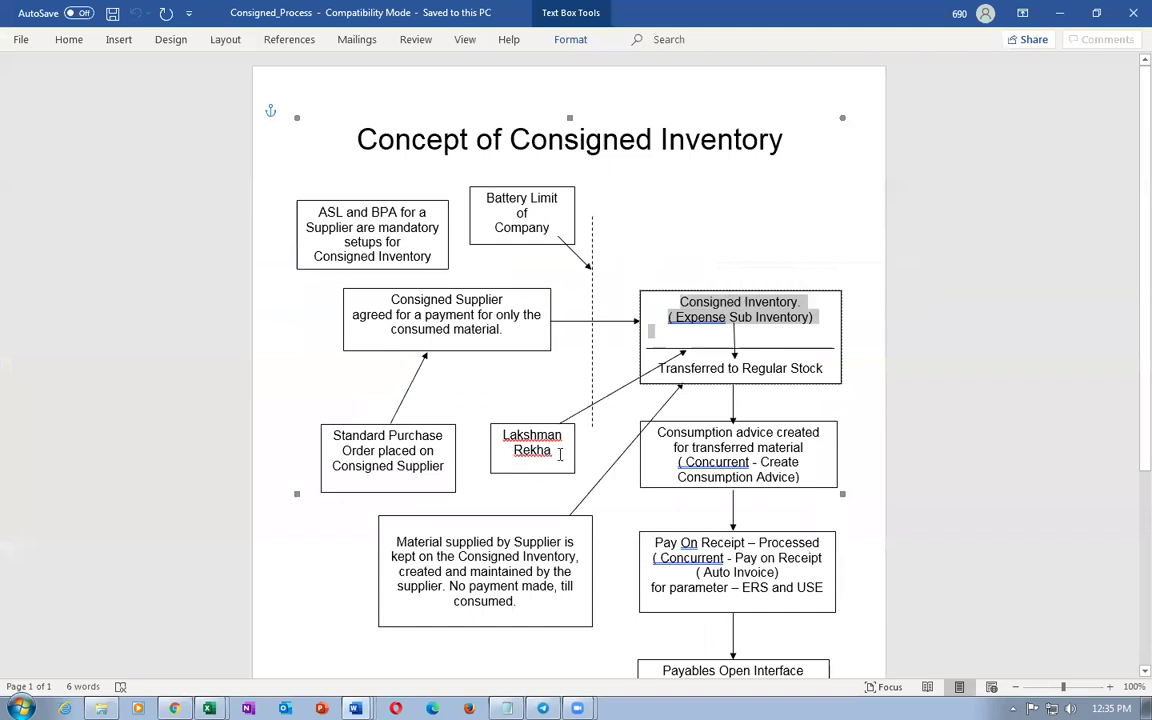
# Highlight the Transferred to Regular Stock text in the flow diagram and return to the browser.
pyautogui.click(757, 318)
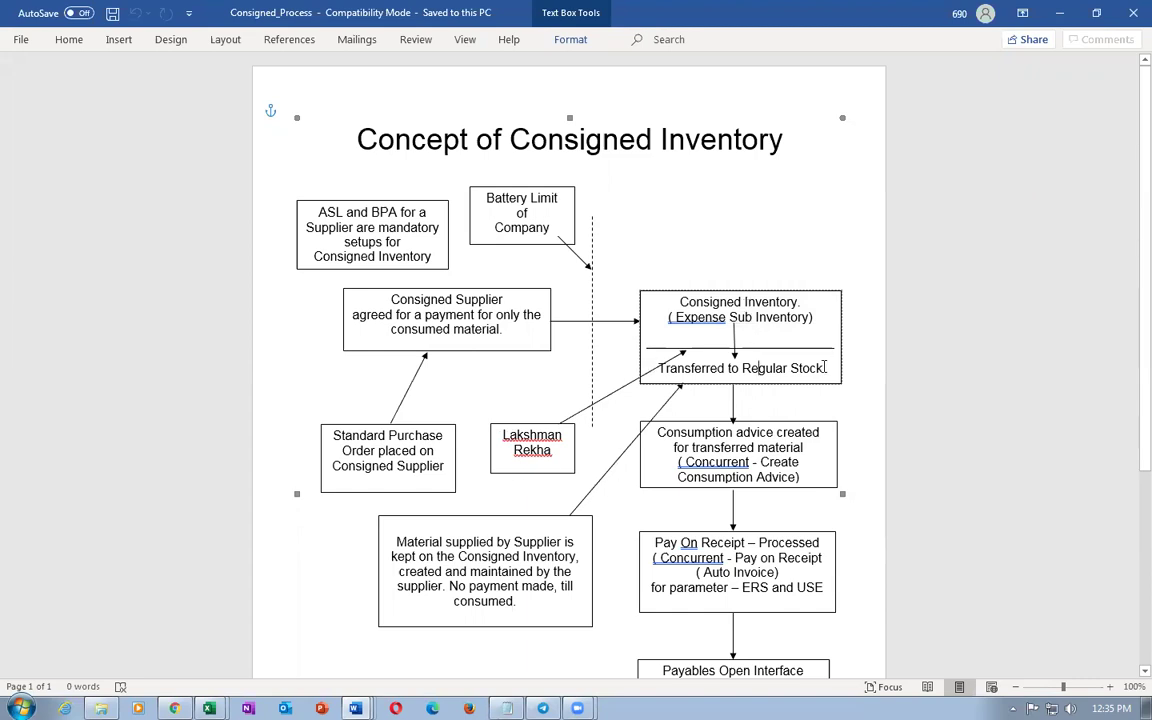
pyautogui.moveTo(668, 370); pyautogui.dragTo(805, 383)
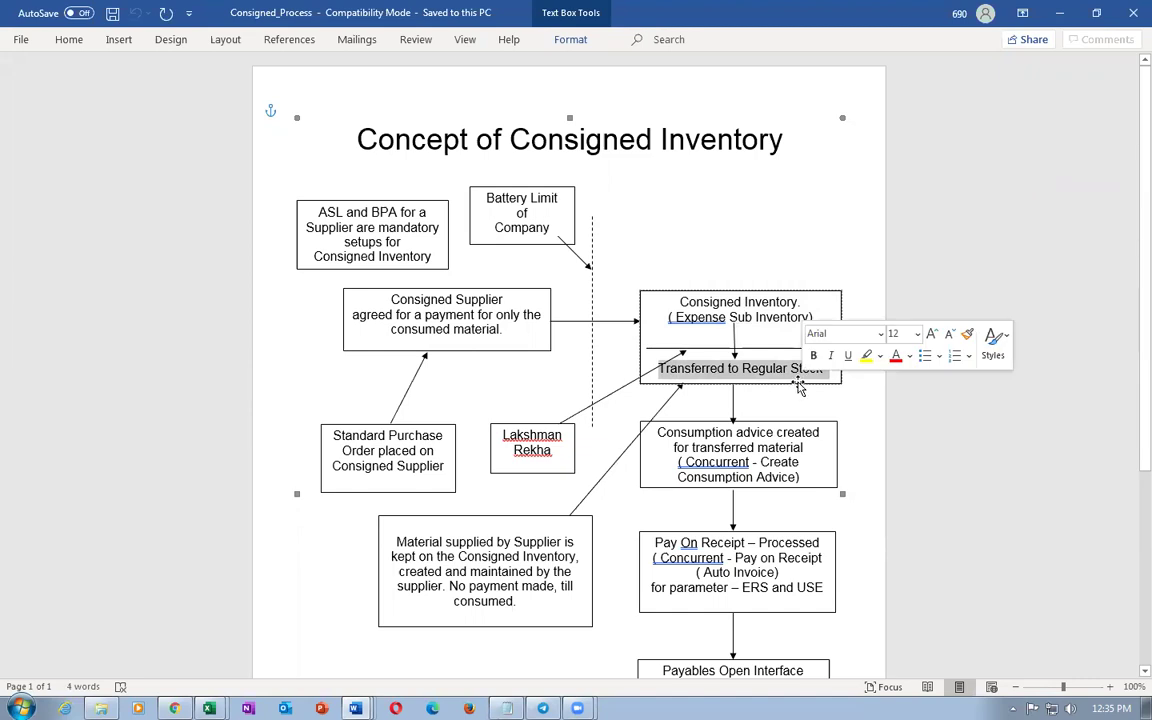
pyautogui.hotkey('alt', 'Tab')
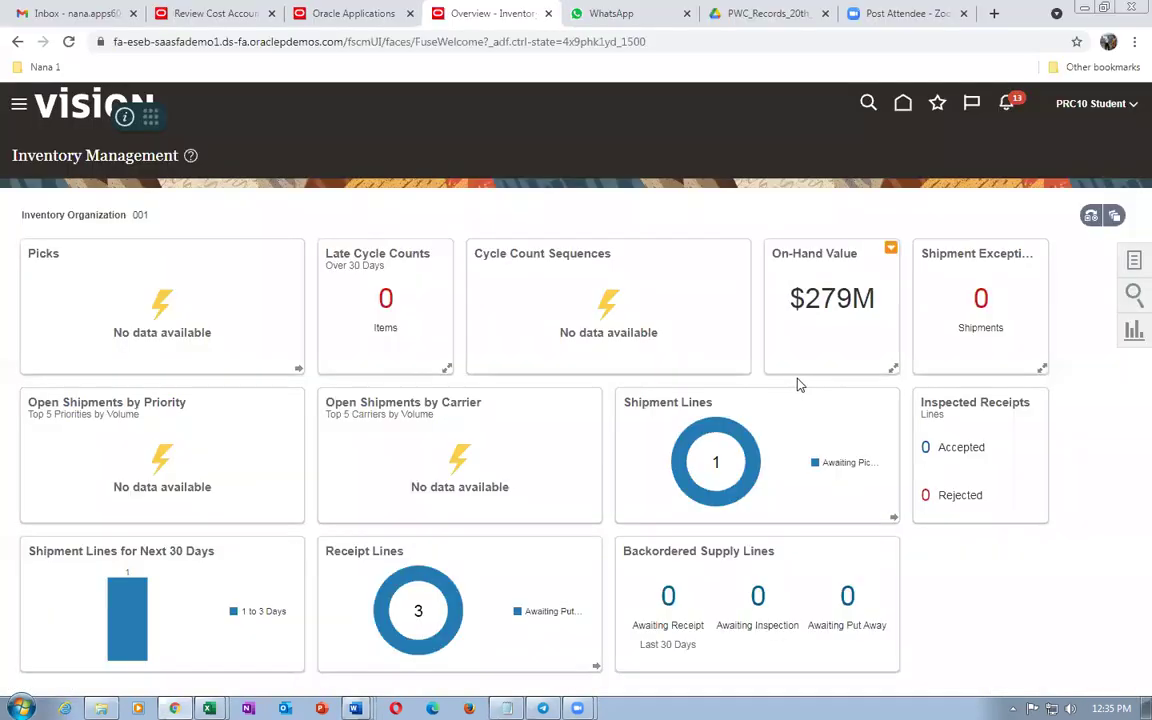
# Open Manage Item Quantities and search organization 001 for the on-hand quantity of item g03_cons_item_1.
pyautogui.click(1133, 264)
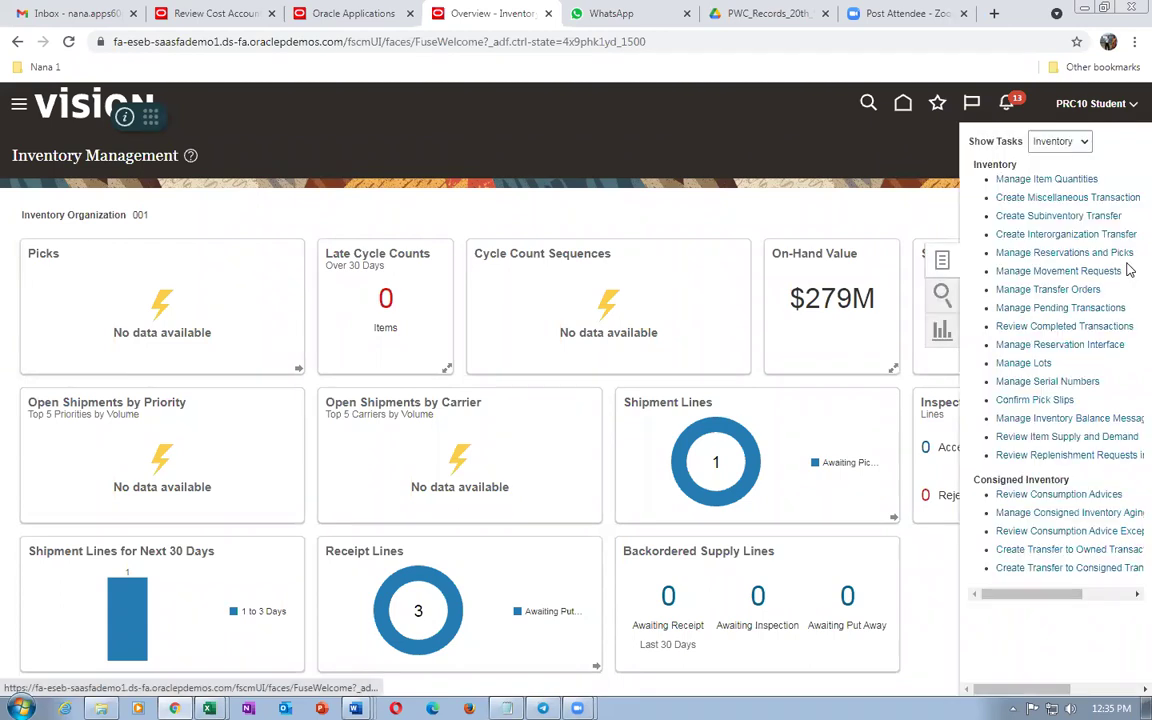
pyautogui.click(1011, 180)
pyautogui.click(180, 284)
pyautogui.write('g03_con')
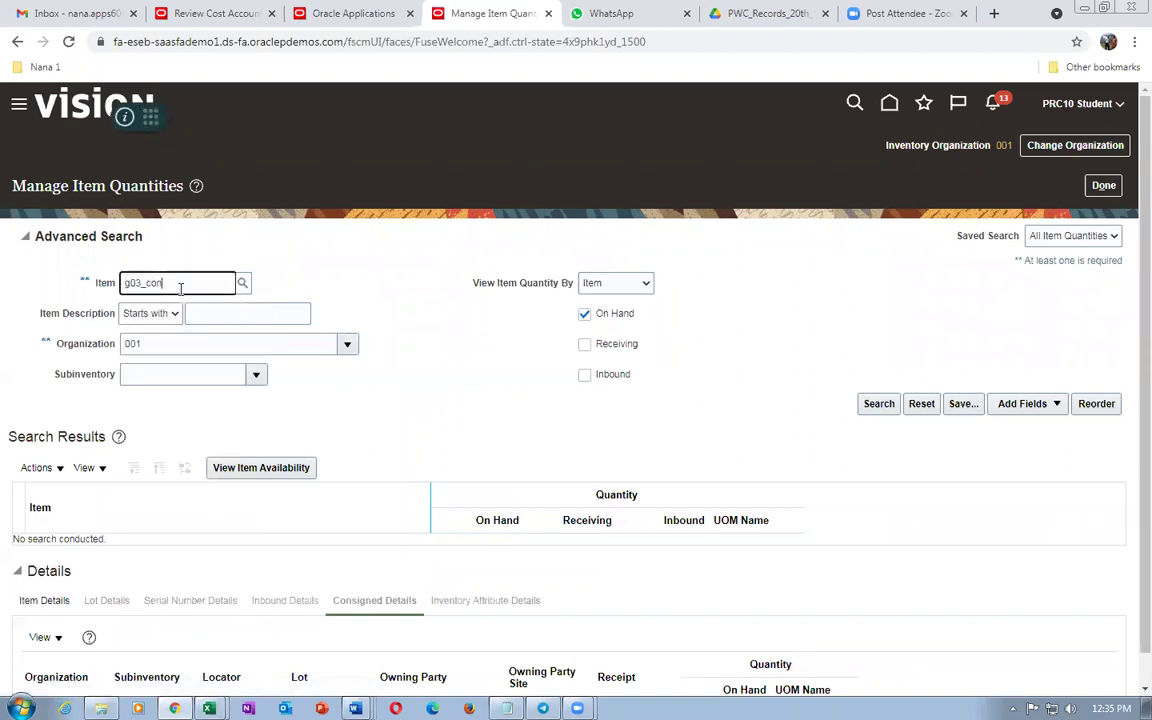
pyautogui.press('Tab')
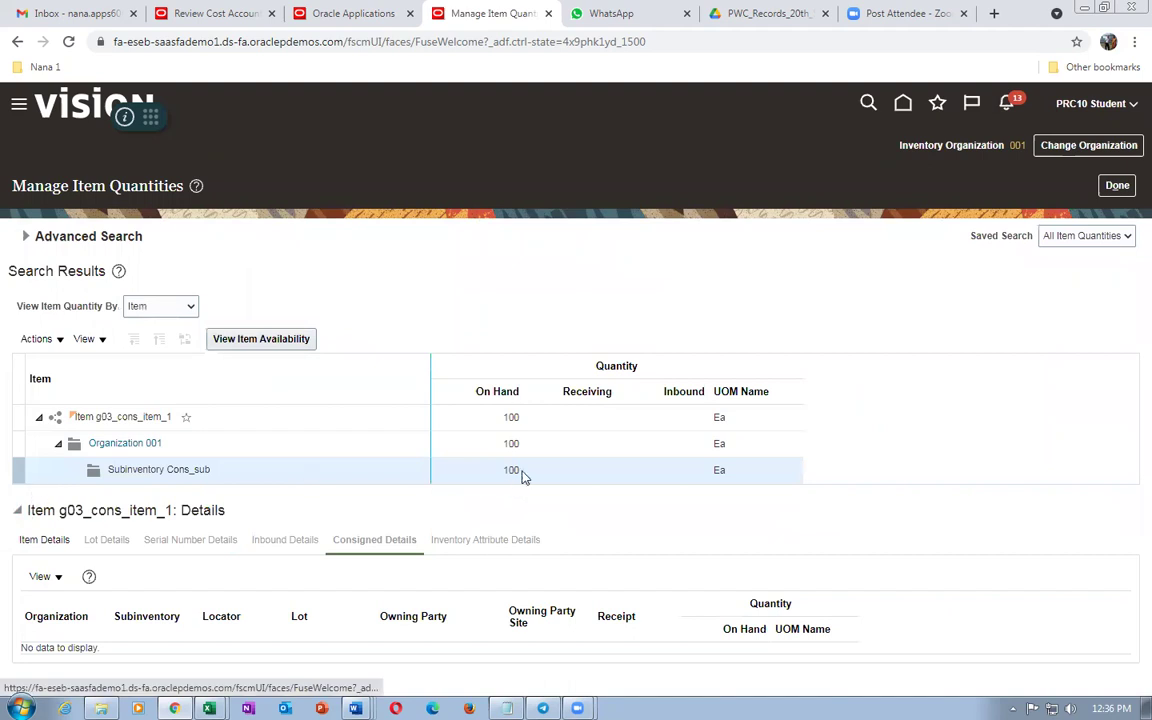
# Review the item details of g03_cons_item_1 and the consigned details of subinventory Cons_sub.
pyautogui.click(28, 548)
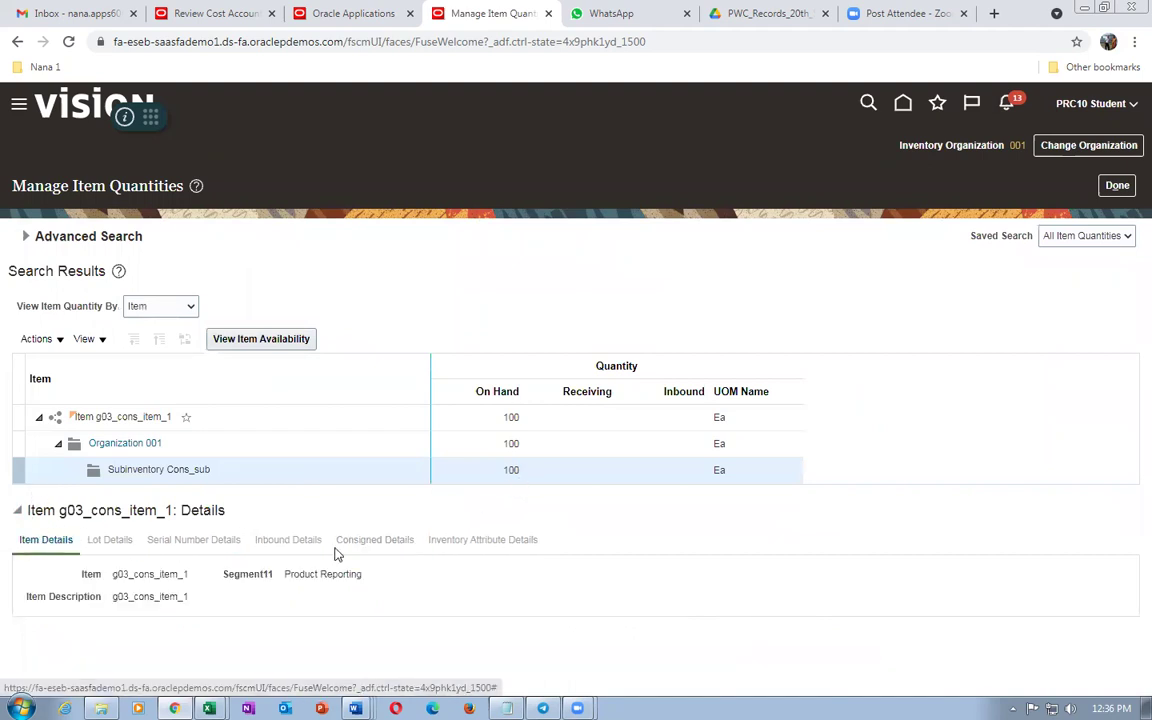
pyautogui.click(185, 443)
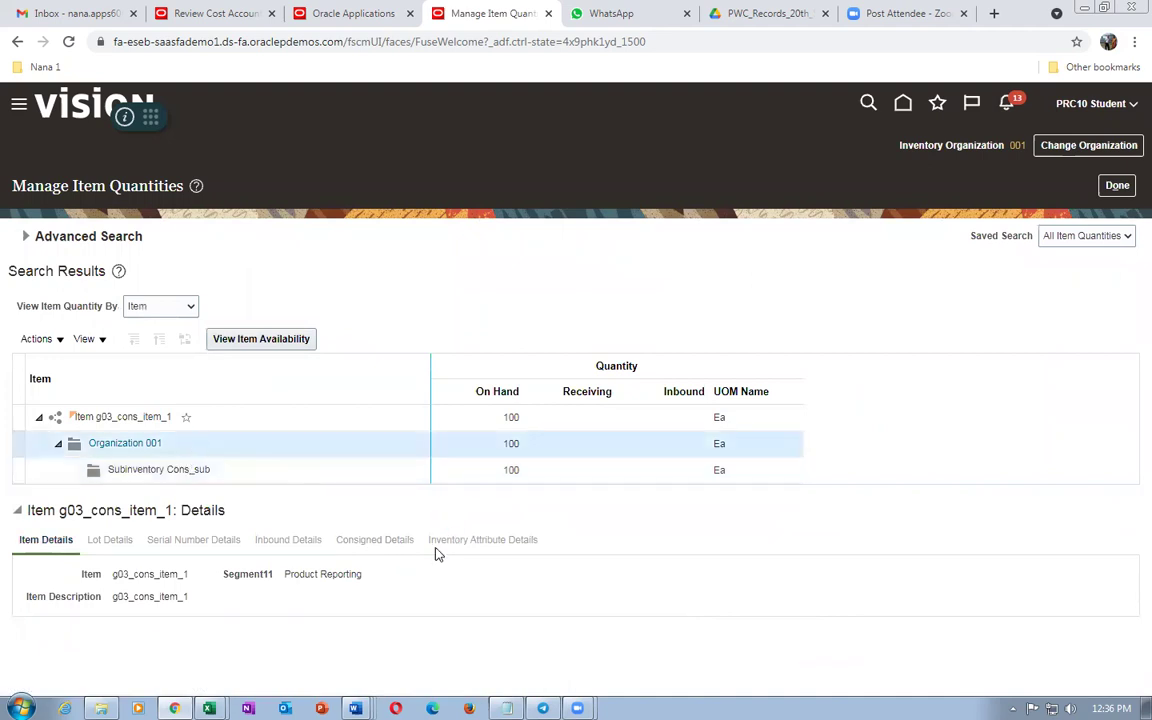
pyautogui.click(276, 476)
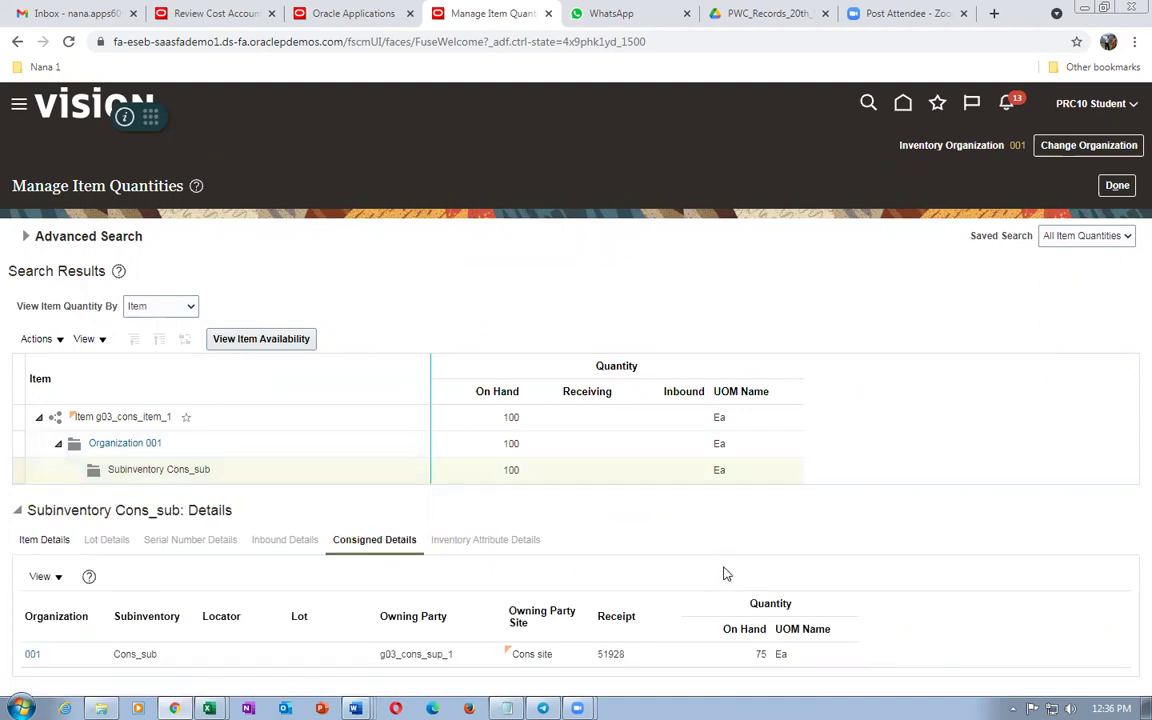
pyautogui.click(575, 470)
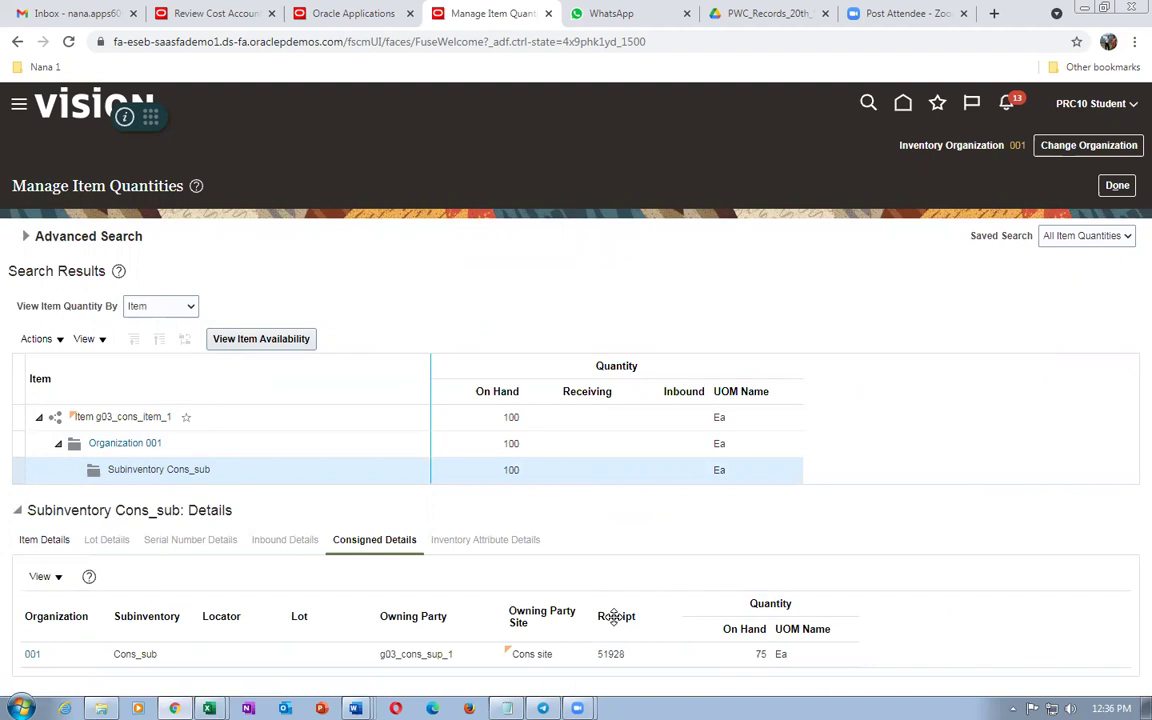
# Switch to the Consigned_Process Word document and highlight the consumption advice creation text and the Concept of Consigned Inventory title.
pyautogui.hotkey('alt', 'Tab')
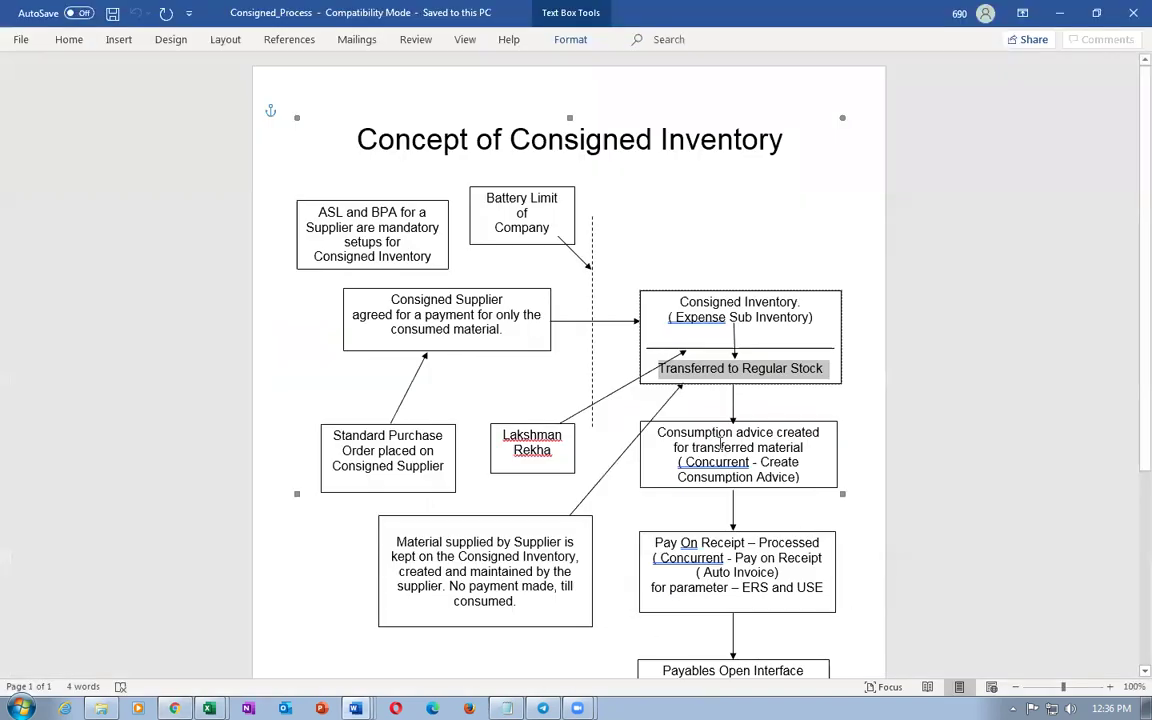
pyautogui.moveTo(778, 432); pyautogui.dragTo(755, 458)
pyautogui.moveTo(689, 432); pyautogui.dragTo(748, 462)
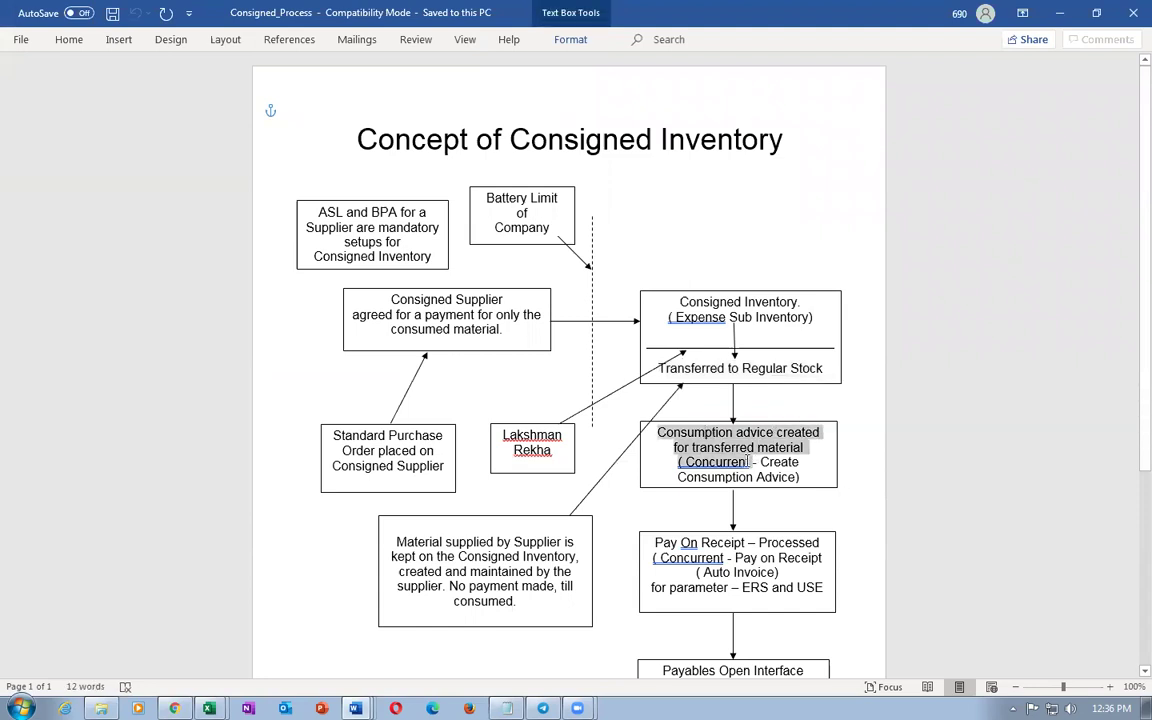
pyautogui.click(950, 484)
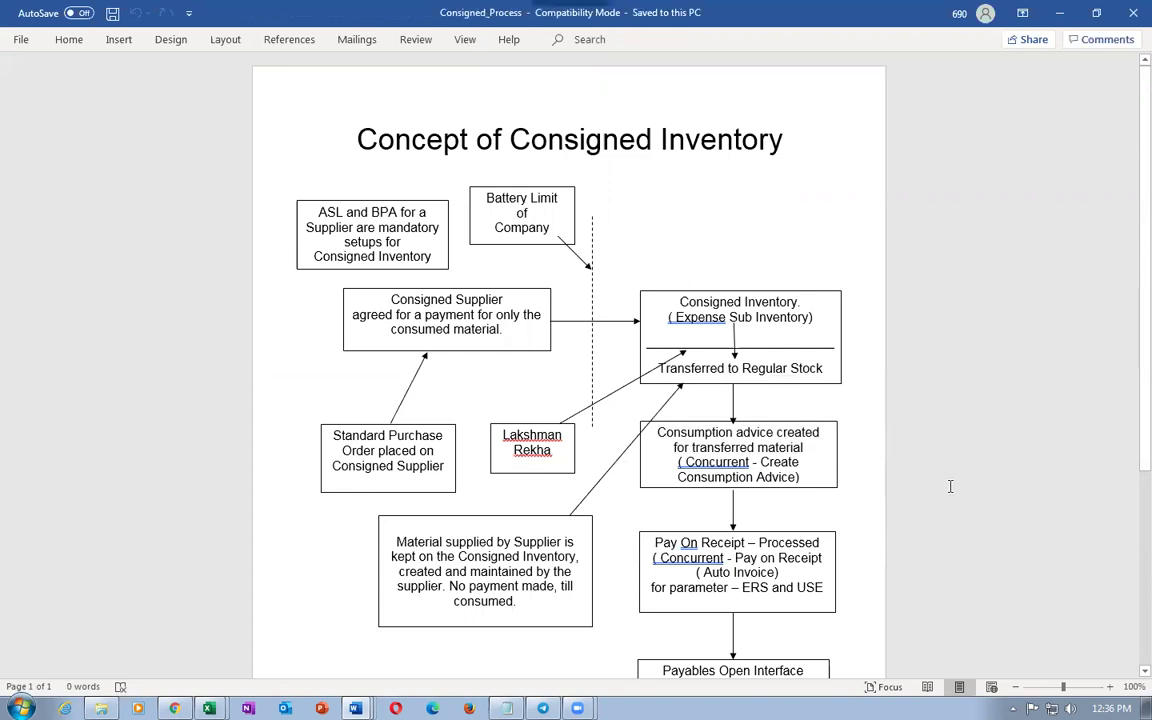
pyautogui.moveTo(370, 137); pyautogui.dragTo(567, 146)
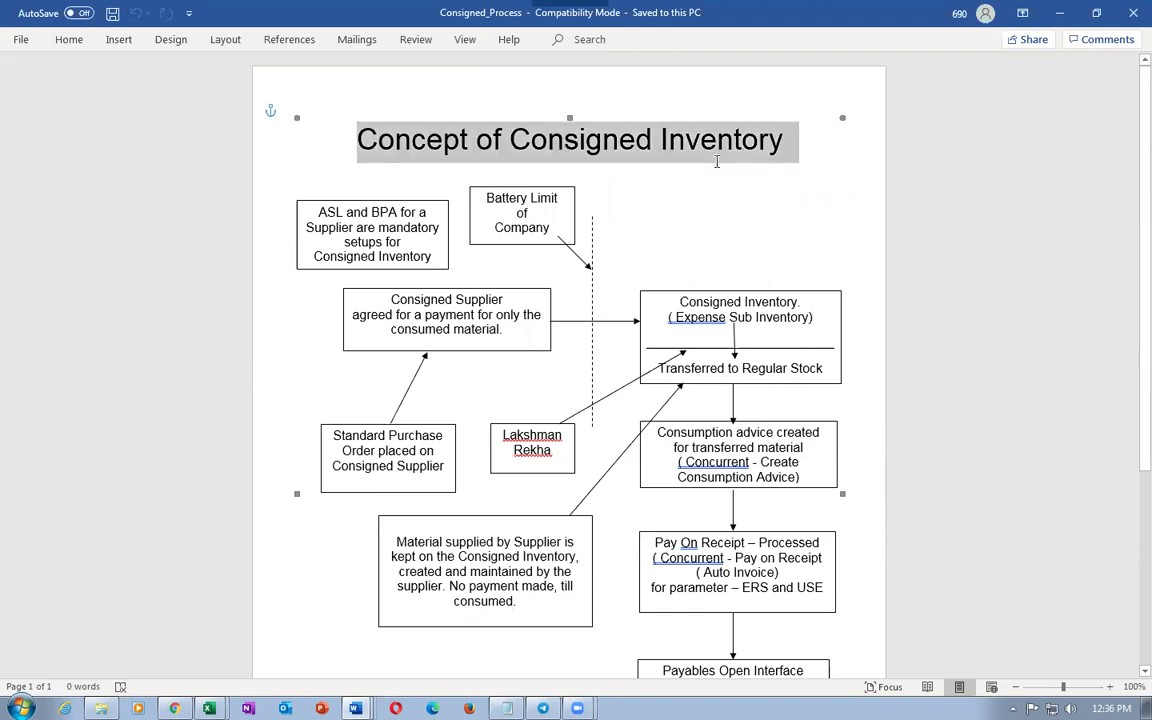
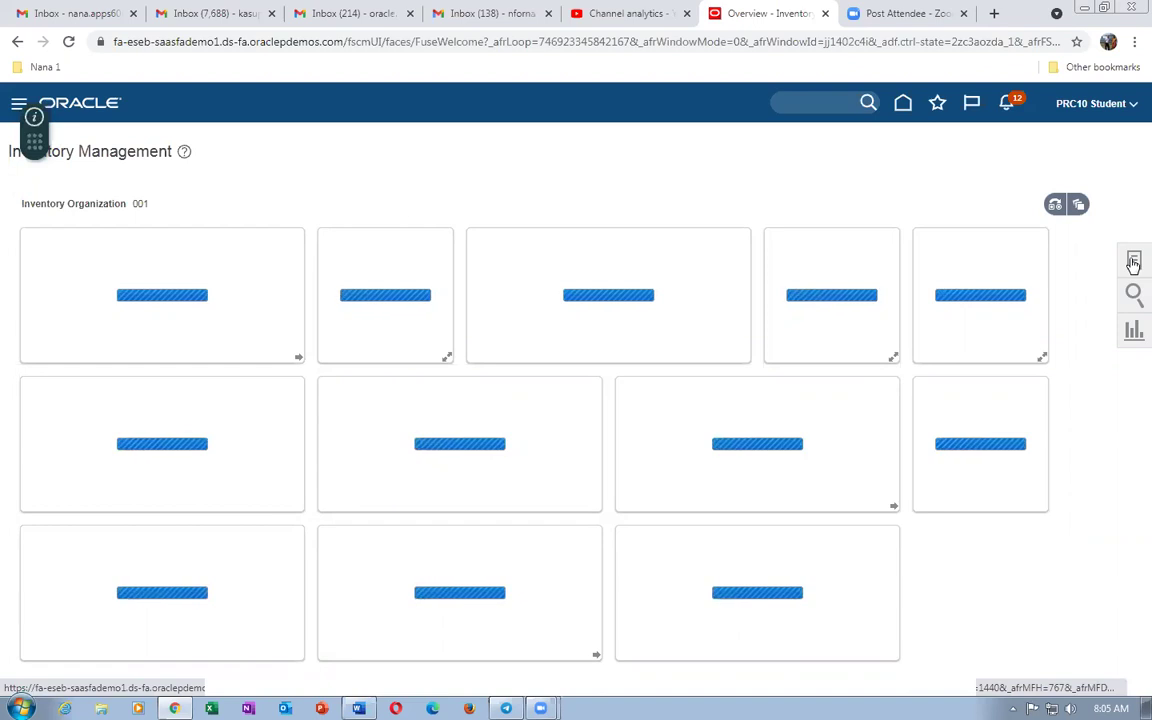
# From Inventory Management, open Manage Item Quantities and search for item g03_cons_item_1 in organization 001.
pyautogui.click(1133, 261)
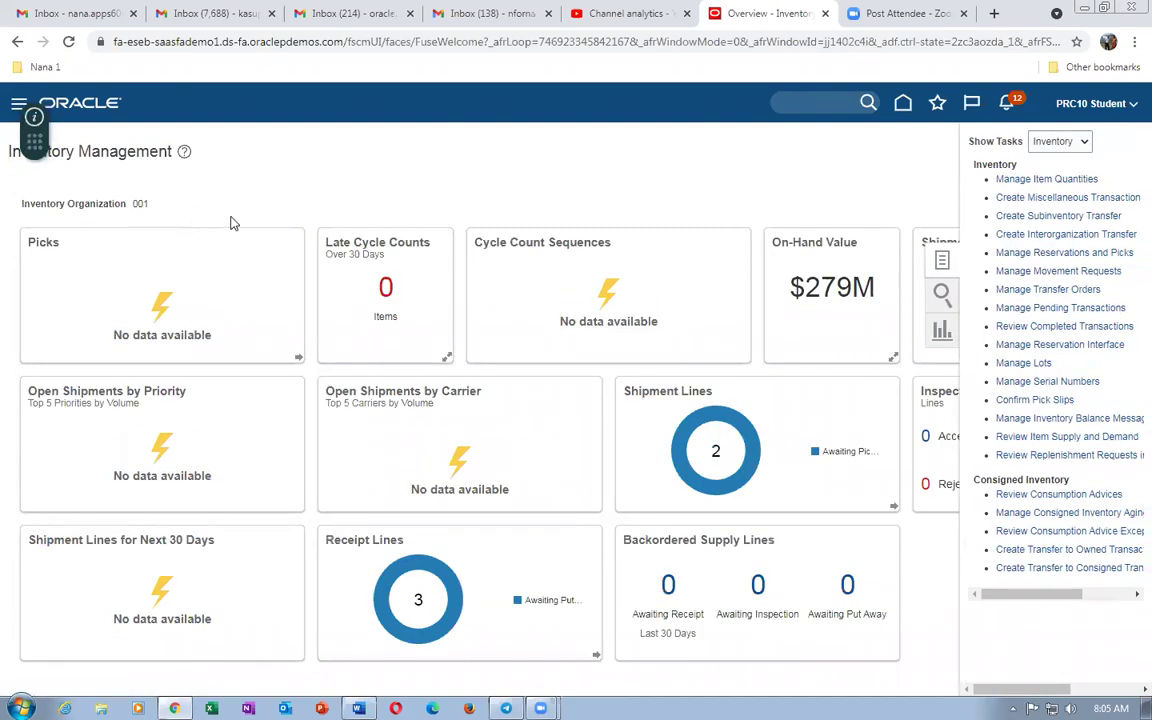
pyautogui.click(1017, 182)
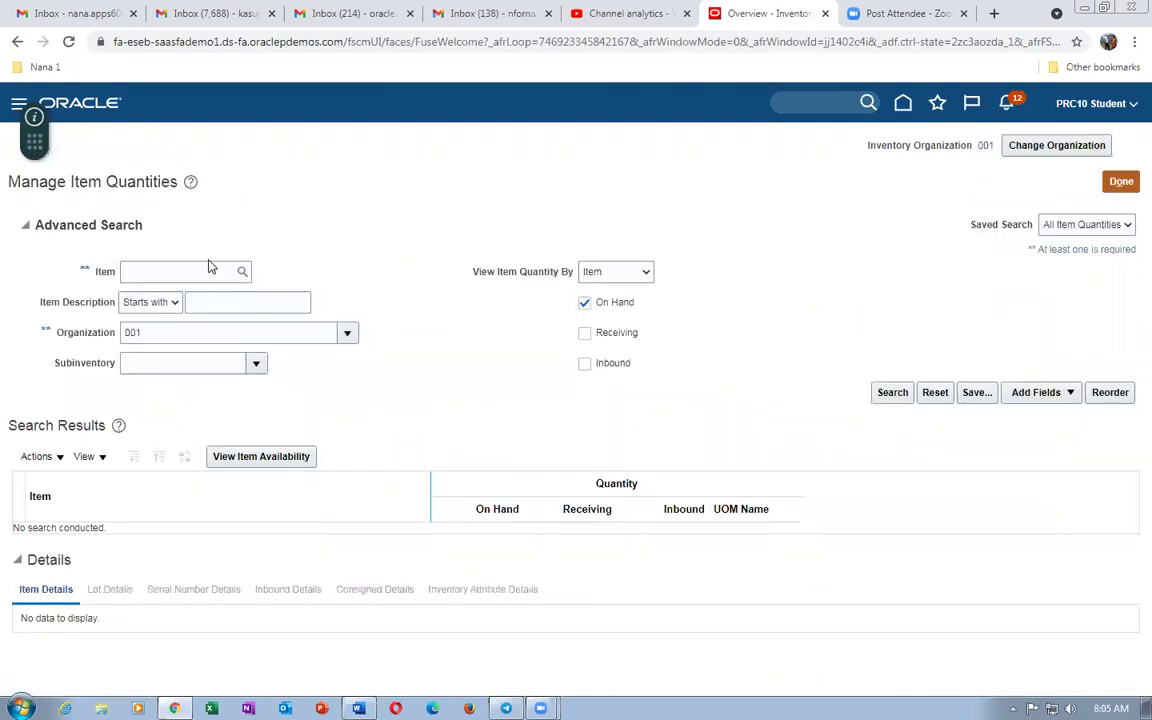
pyautogui.click(200, 270)
pyautogui.write('g03_co')
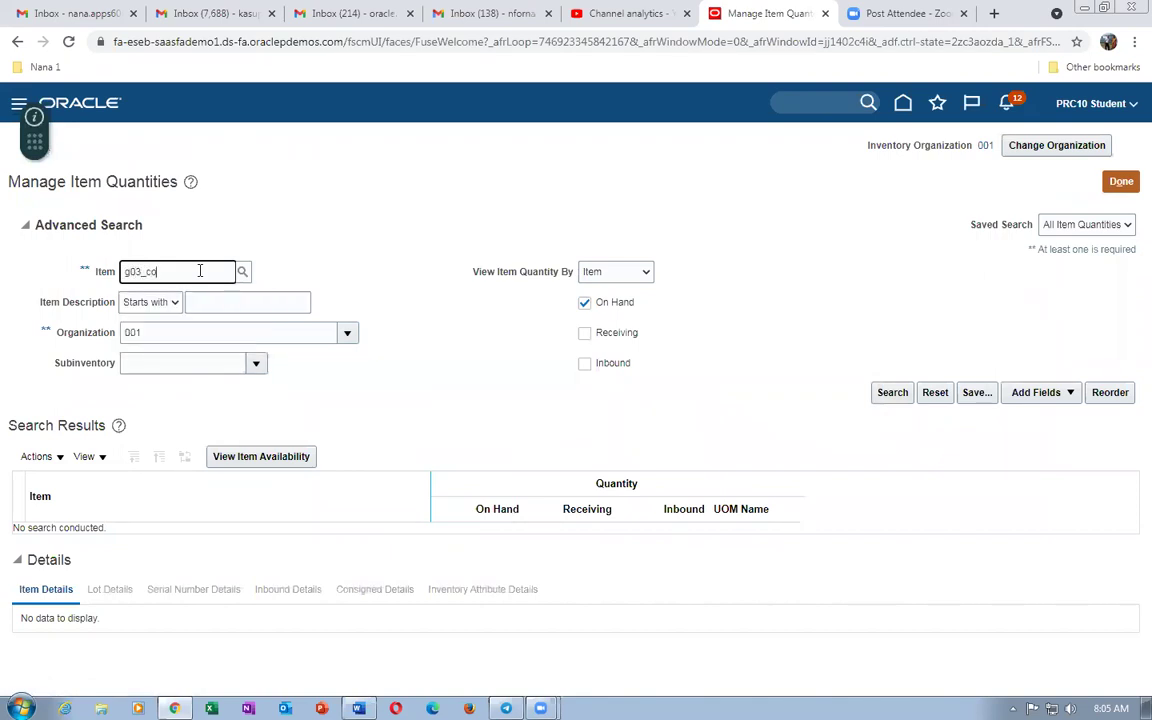
pyautogui.press('Tab')
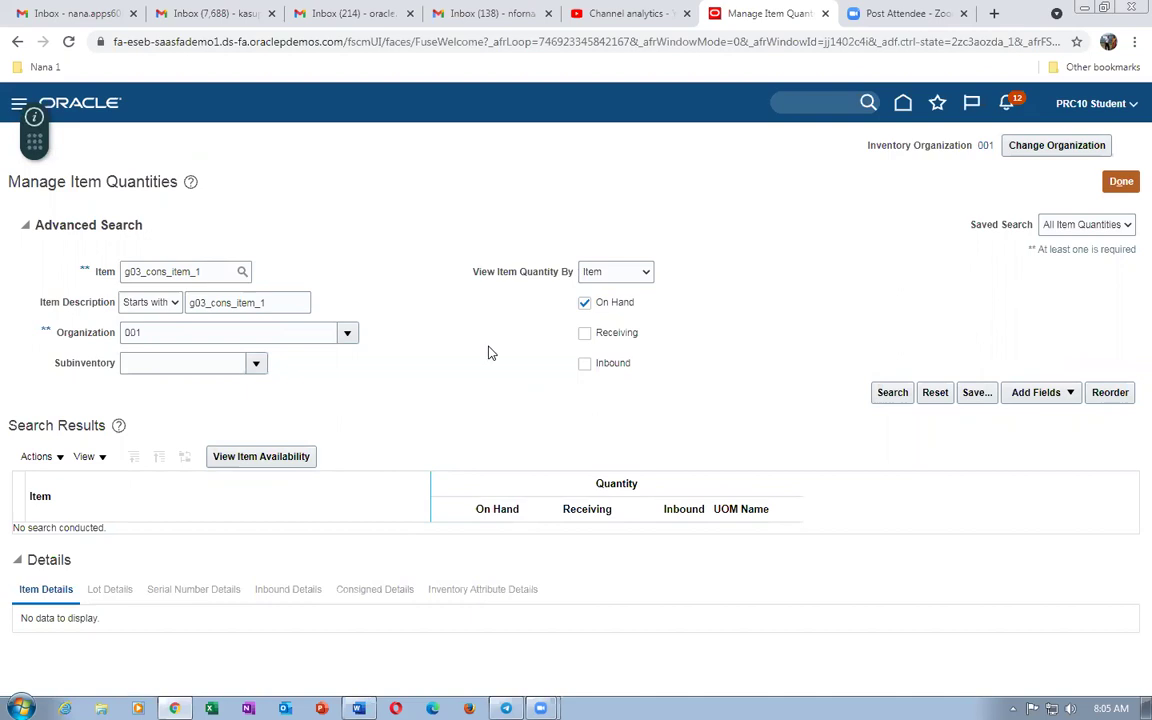
pyautogui.click(889, 392)
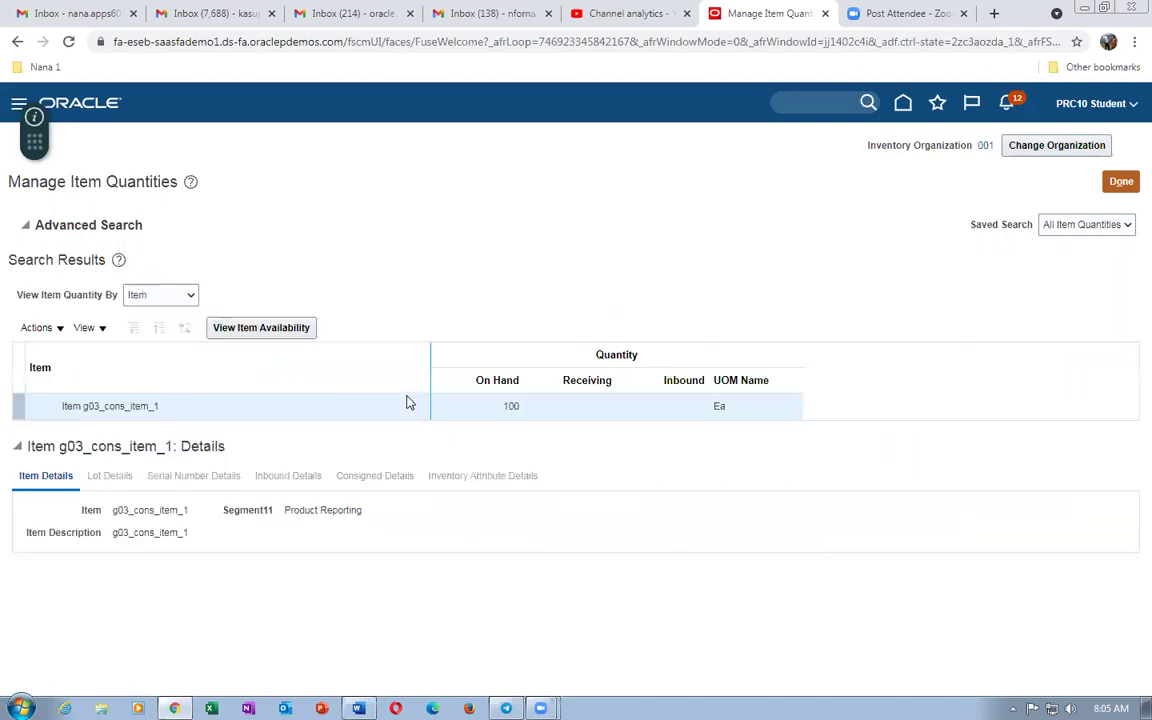
# Expand item g03_cons_item_1 down to subinventory Cons_sub under organization 001 and view its consigned details.
pyautogui.click(39, 406)
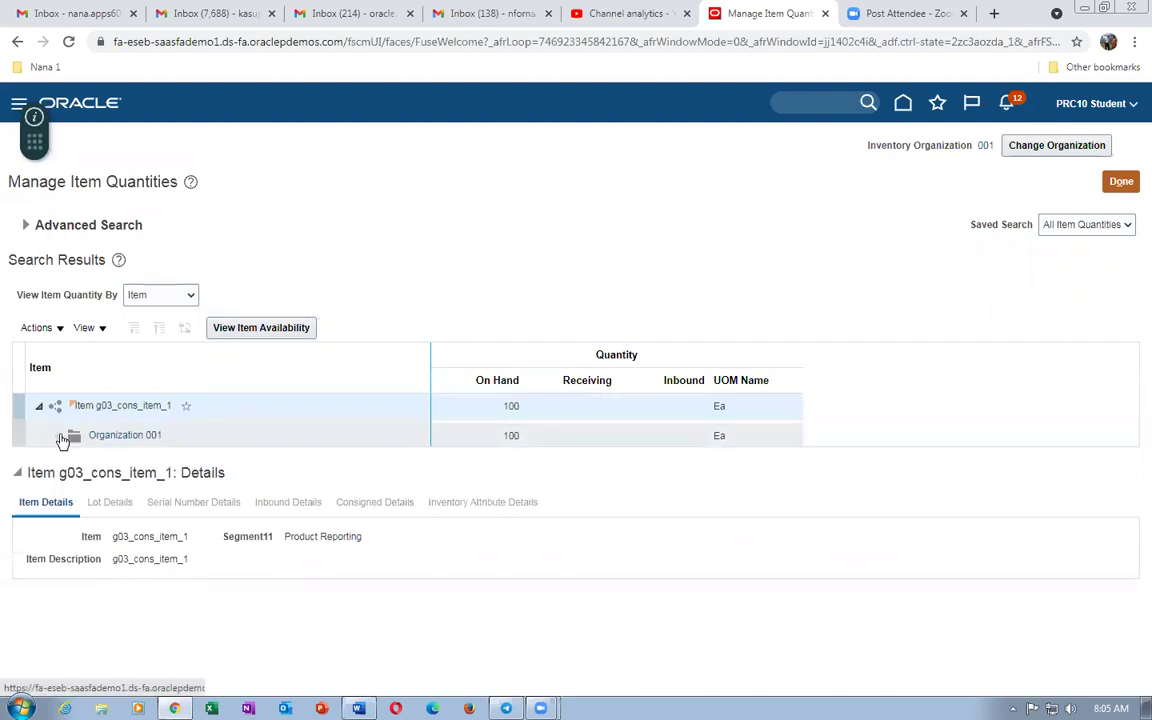
pyautogui.click(59, 435)
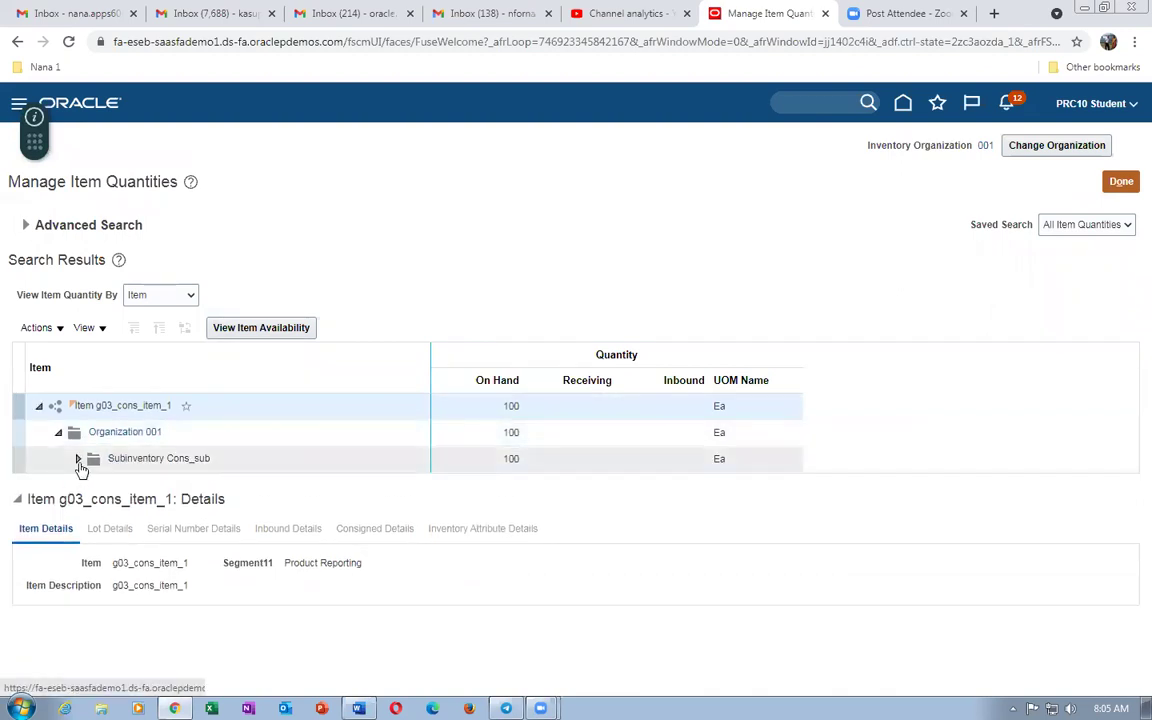
pyautogui.click(197, 458)
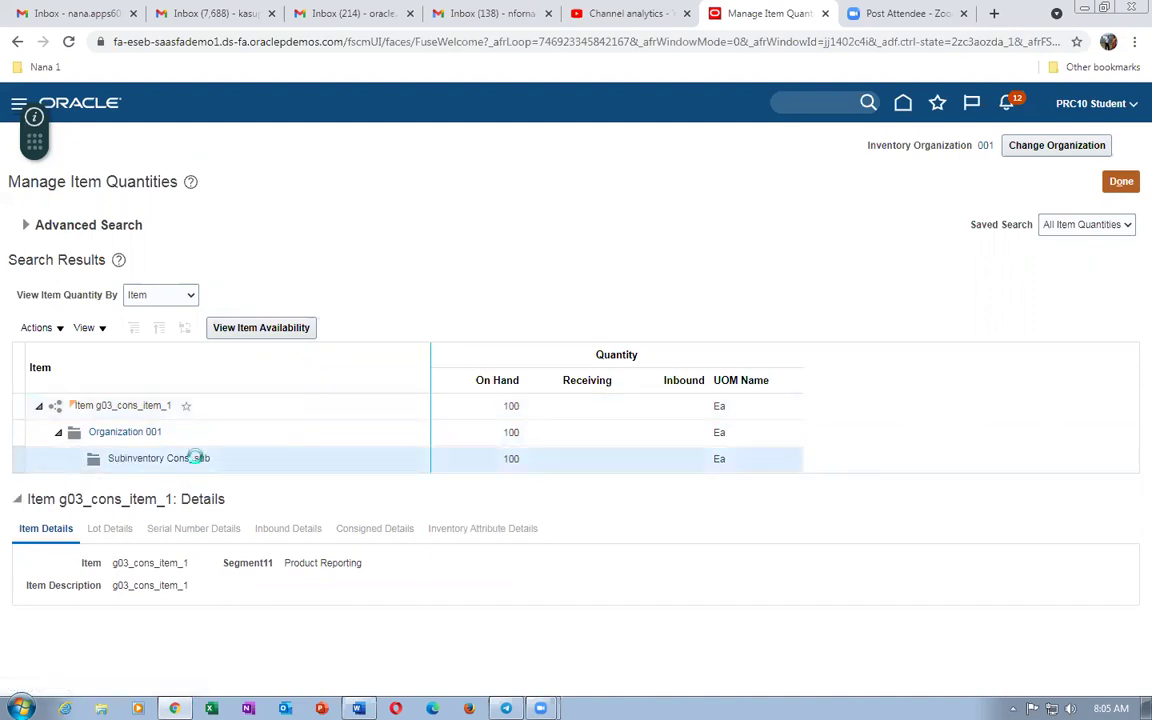
pyautogui.click(375, 529)
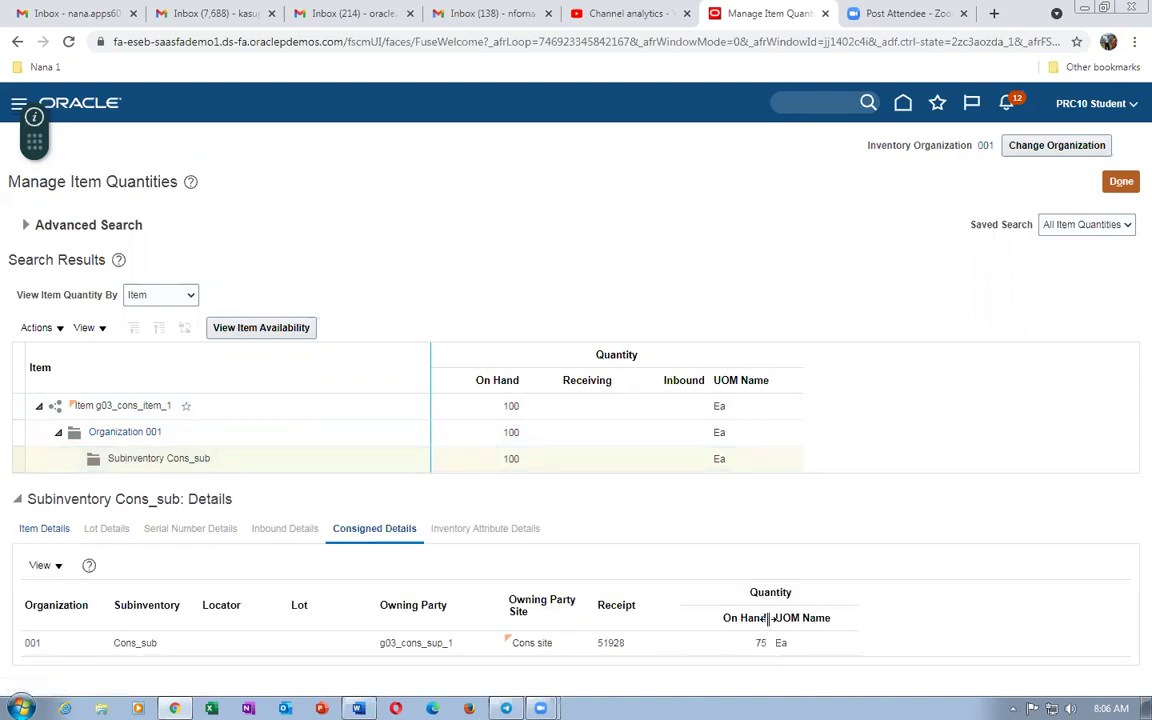
pyautogui.click(338, 469)
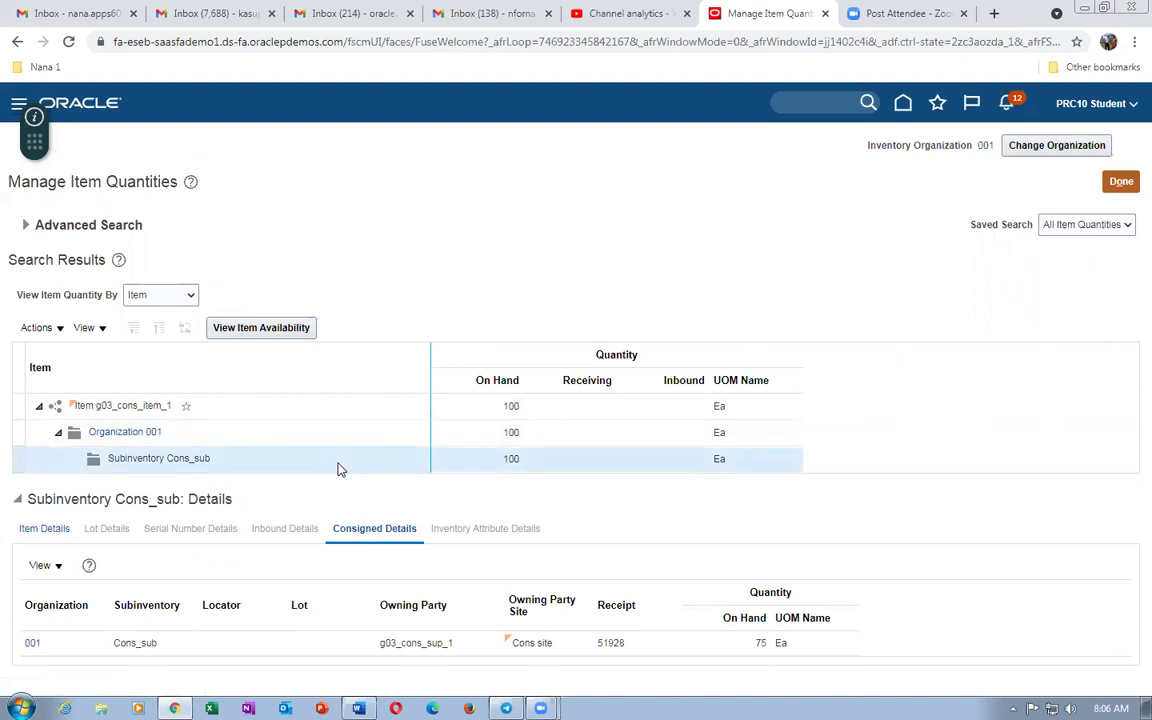
# Duplicate the Manage Item Quantities browser tab and open Review Consumption Advices from Inventory Management in the copy.
pyautogui.rightClick(773, 12)
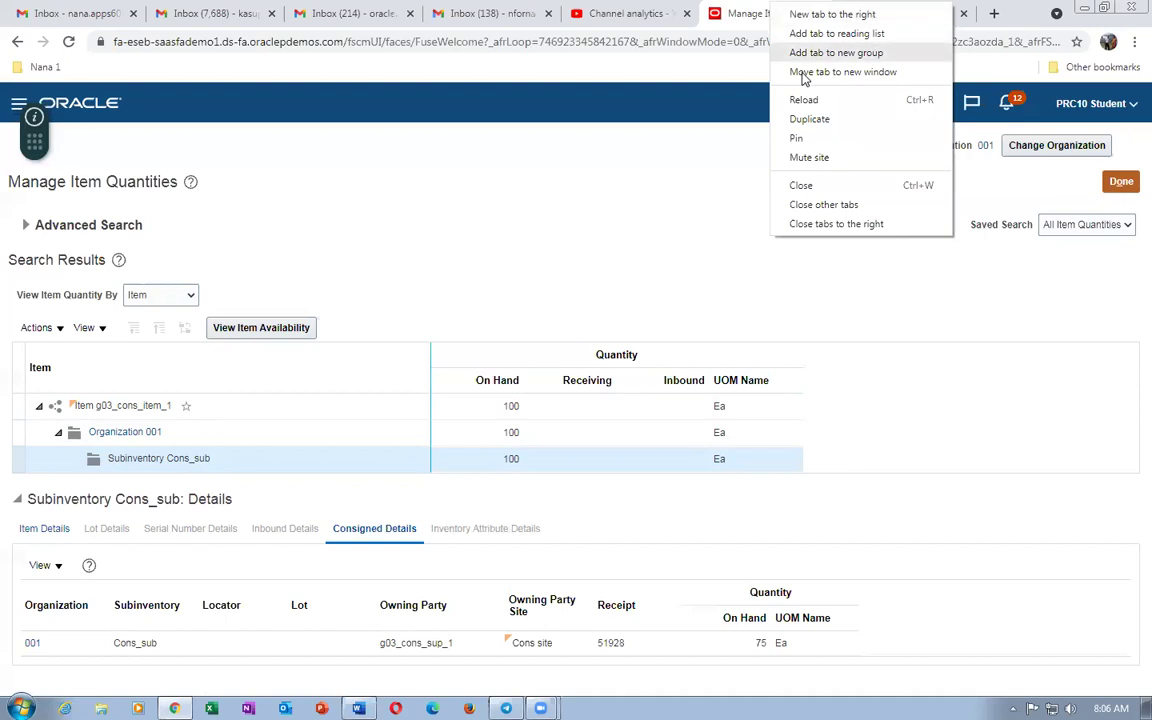
pyautogui.click(805, 118)
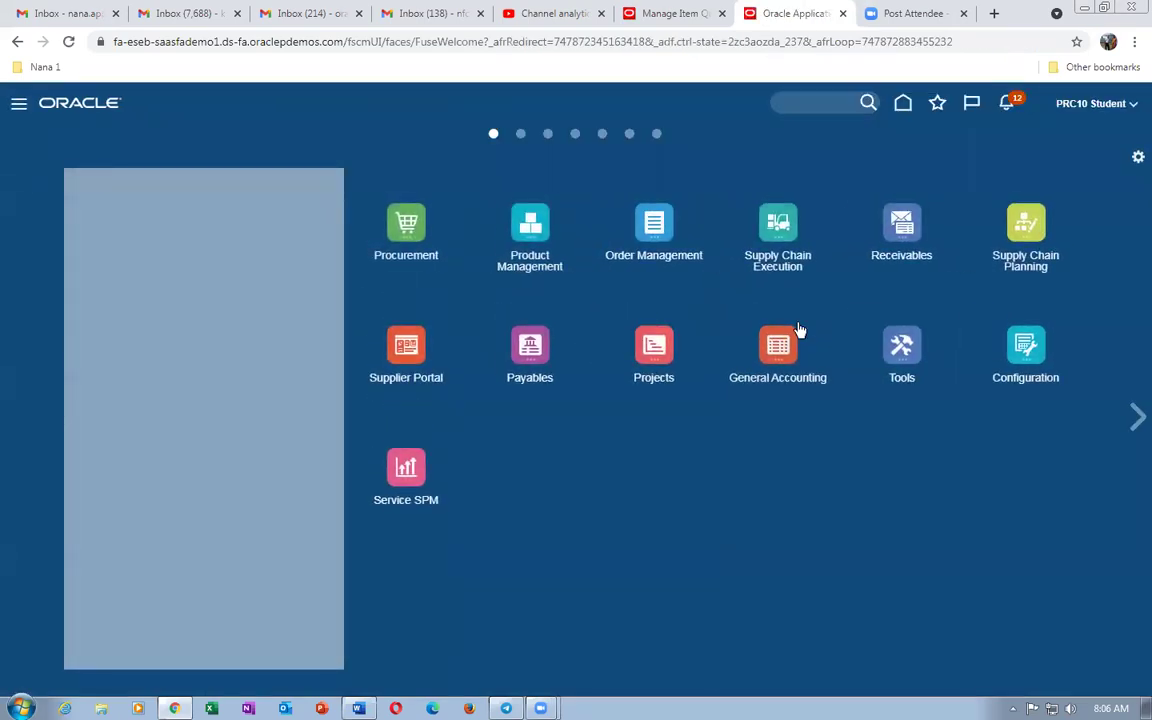
pyautogui.click(783, 227)
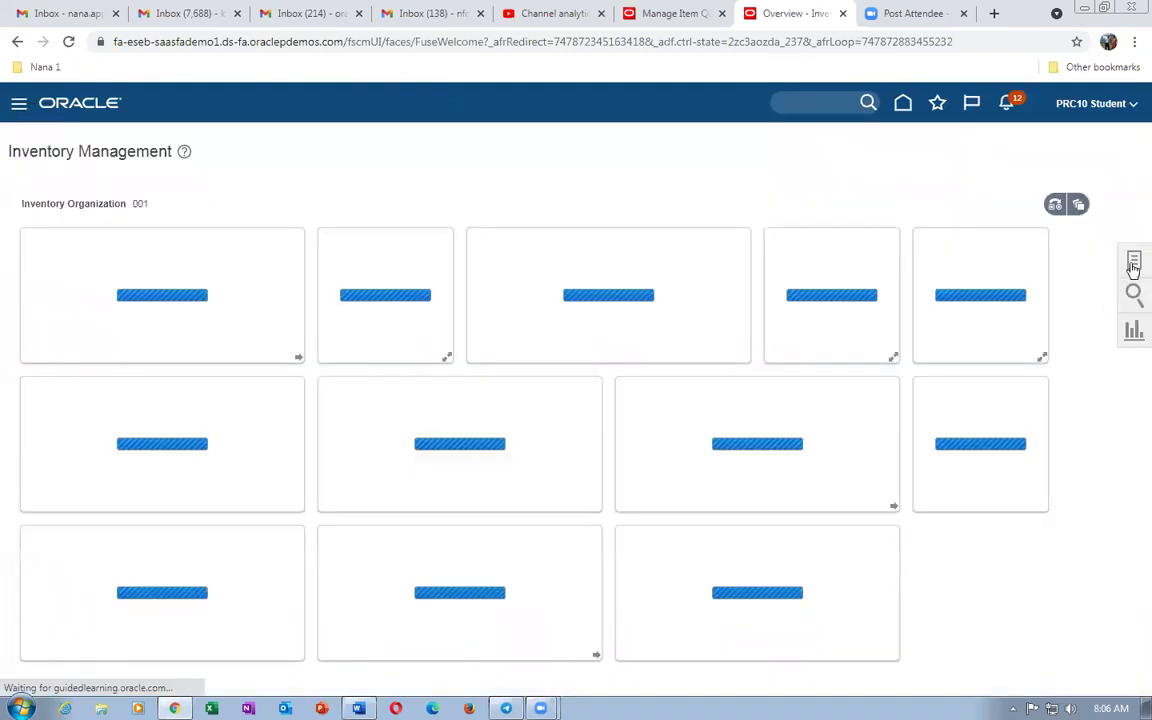
pyautogui.click(1133, 262)
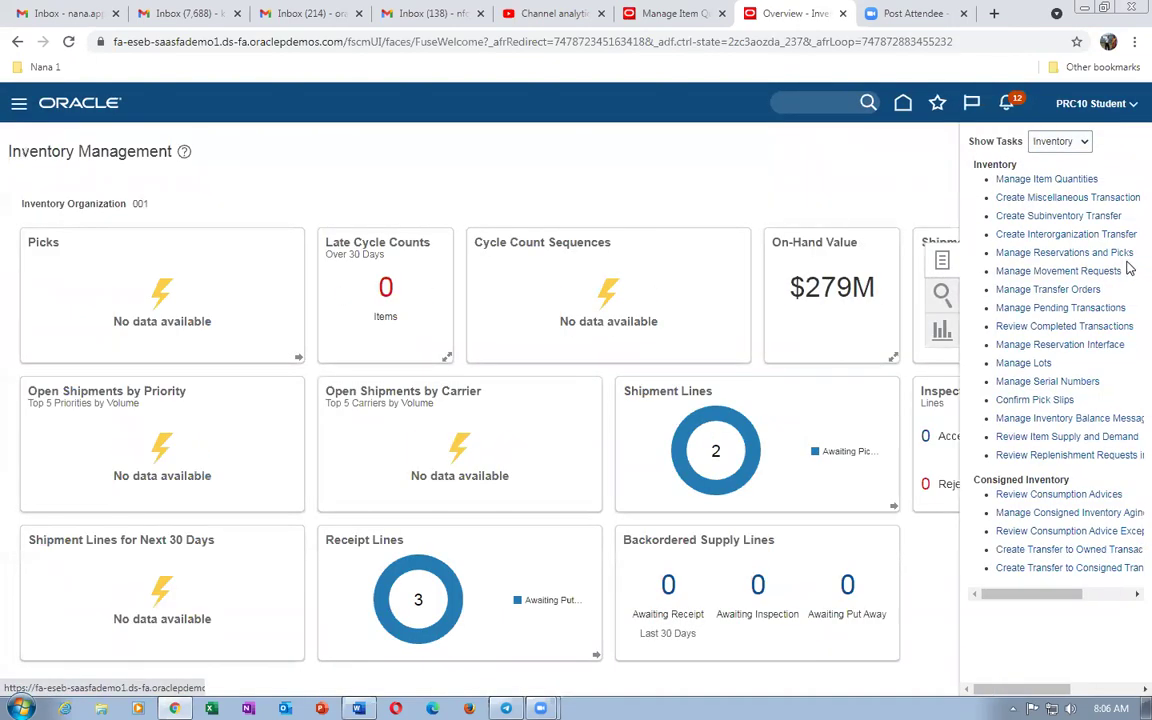
pyautogui.click(1037, 497)
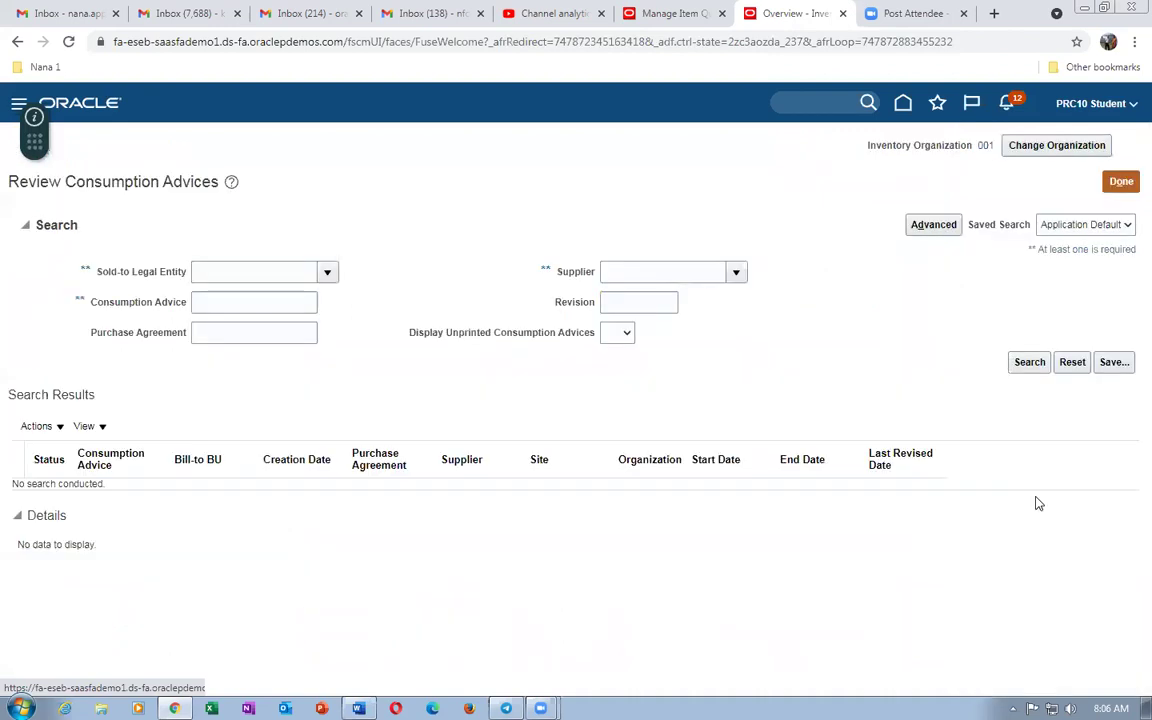
# Search consumption advices for sold-to legal entity US1, examine the details of the one created 1/8/19, and close the page.
pyautogui.click(1029, 362)
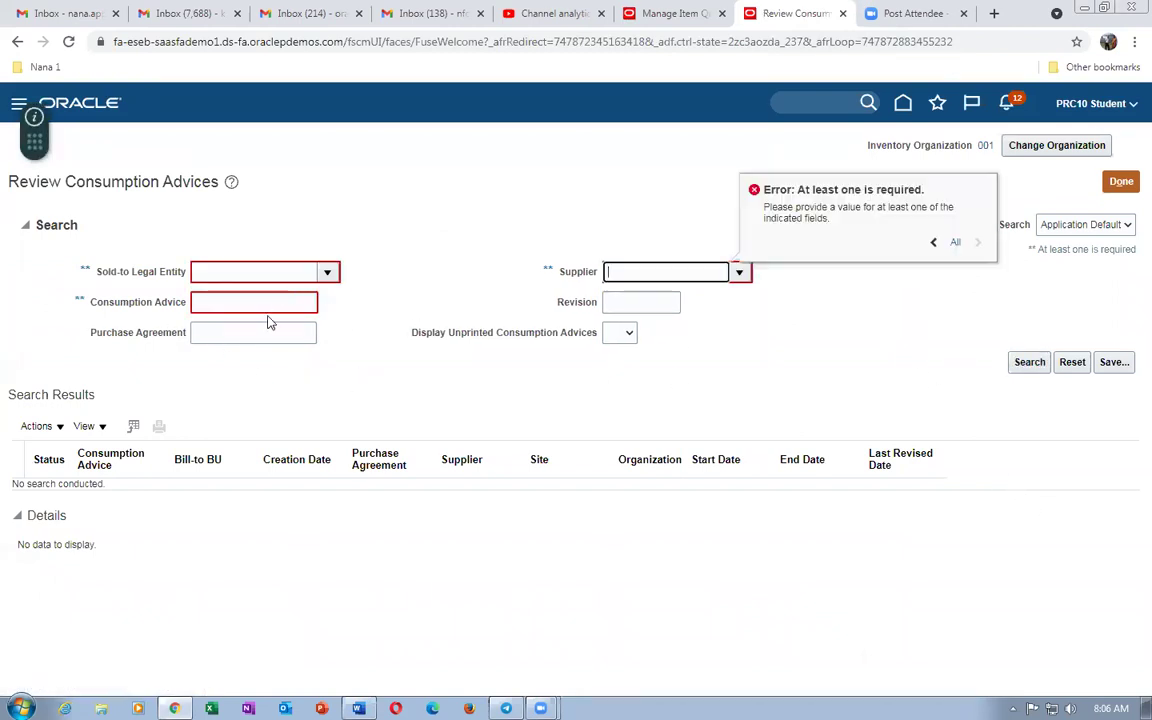
pyautogui.click(283, 272)
pyautogui.write('US1')
pyautogui.press('Tab')
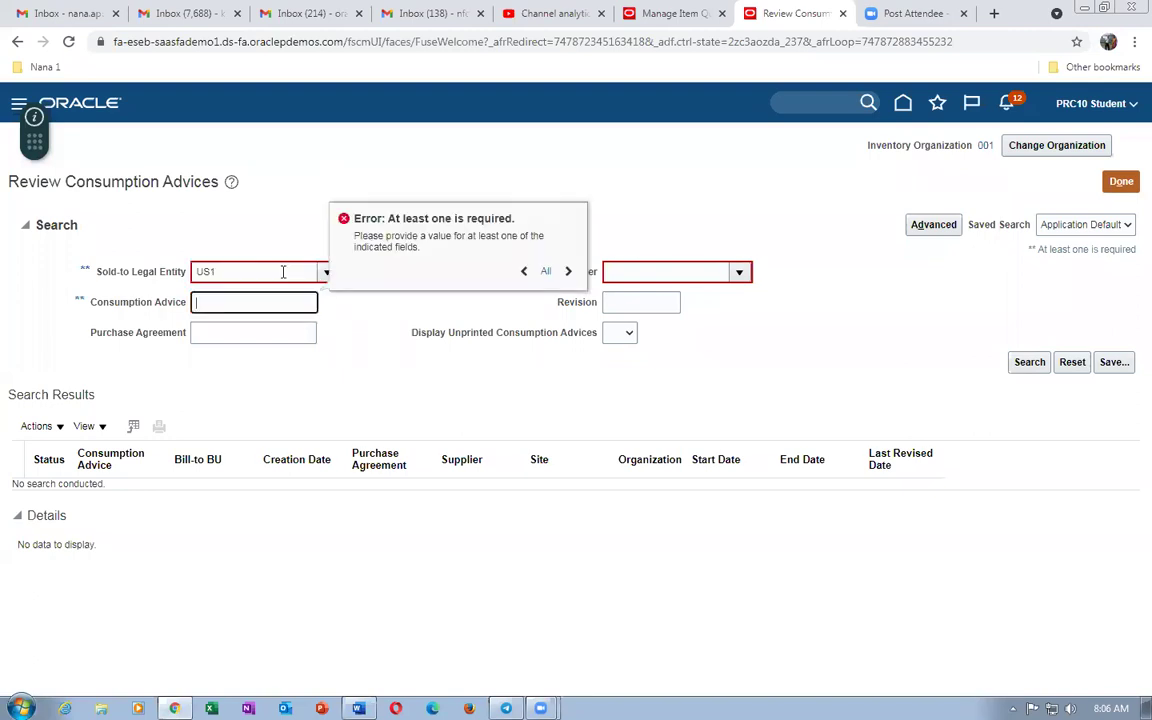
pyautogui.click(1028, 368)
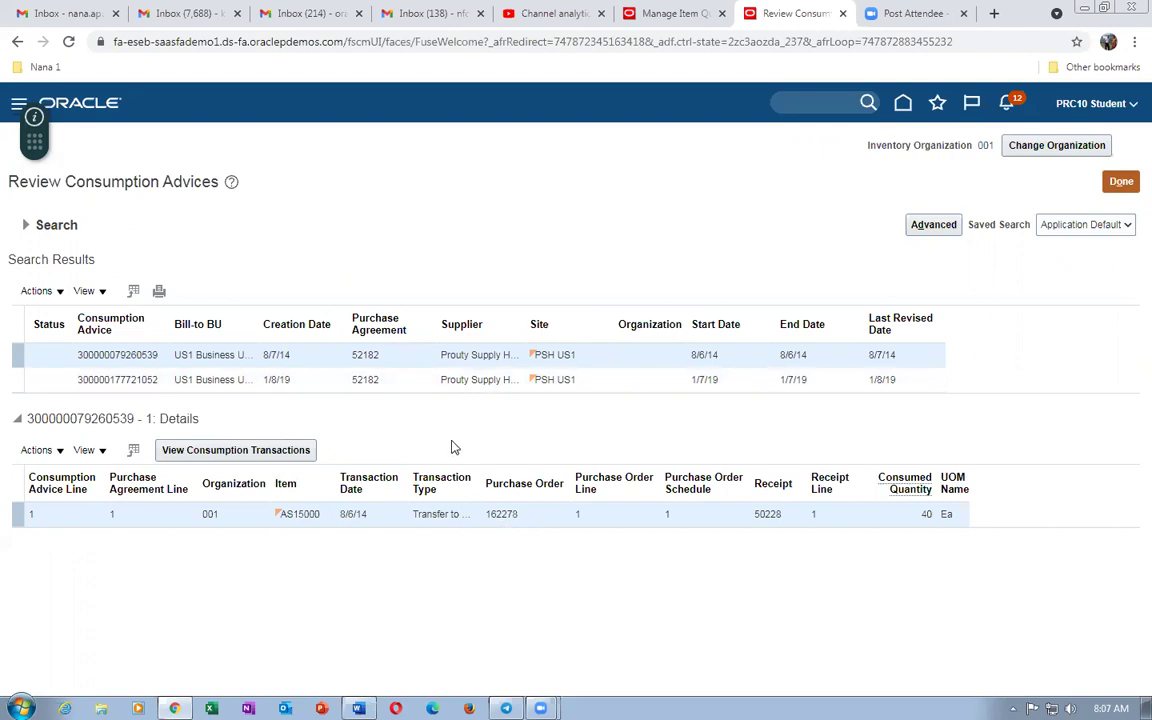
pyautogui.click(322, 379)
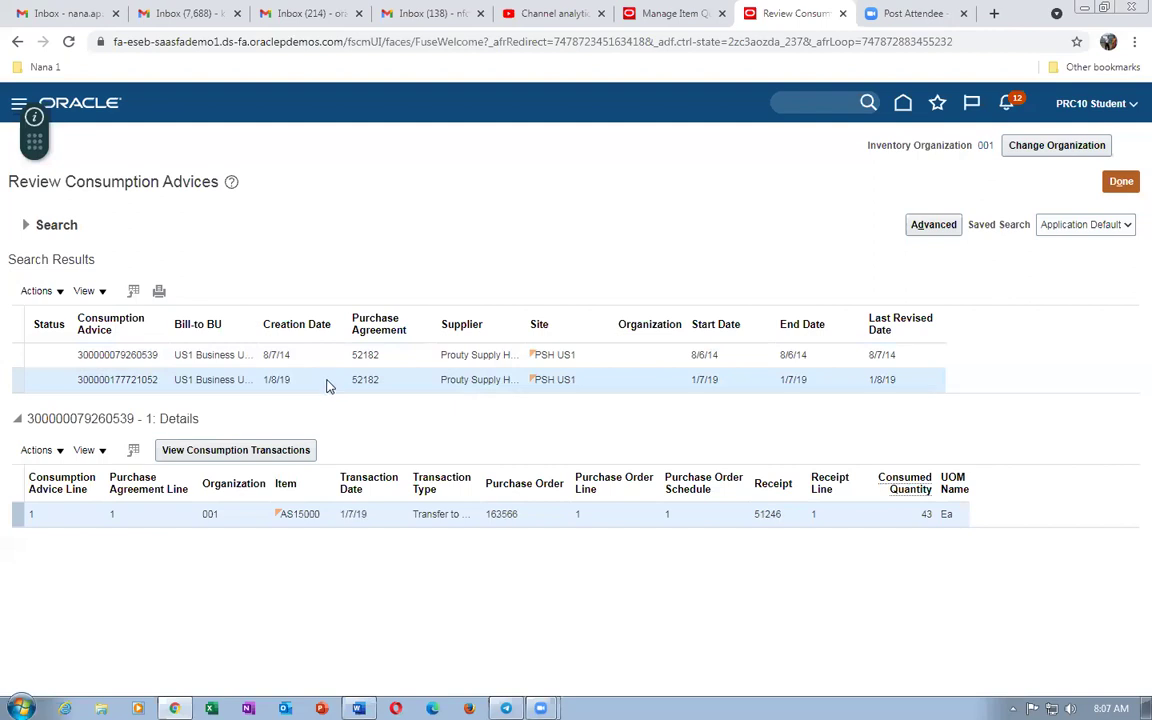
pyautogui.click(1118, 185)
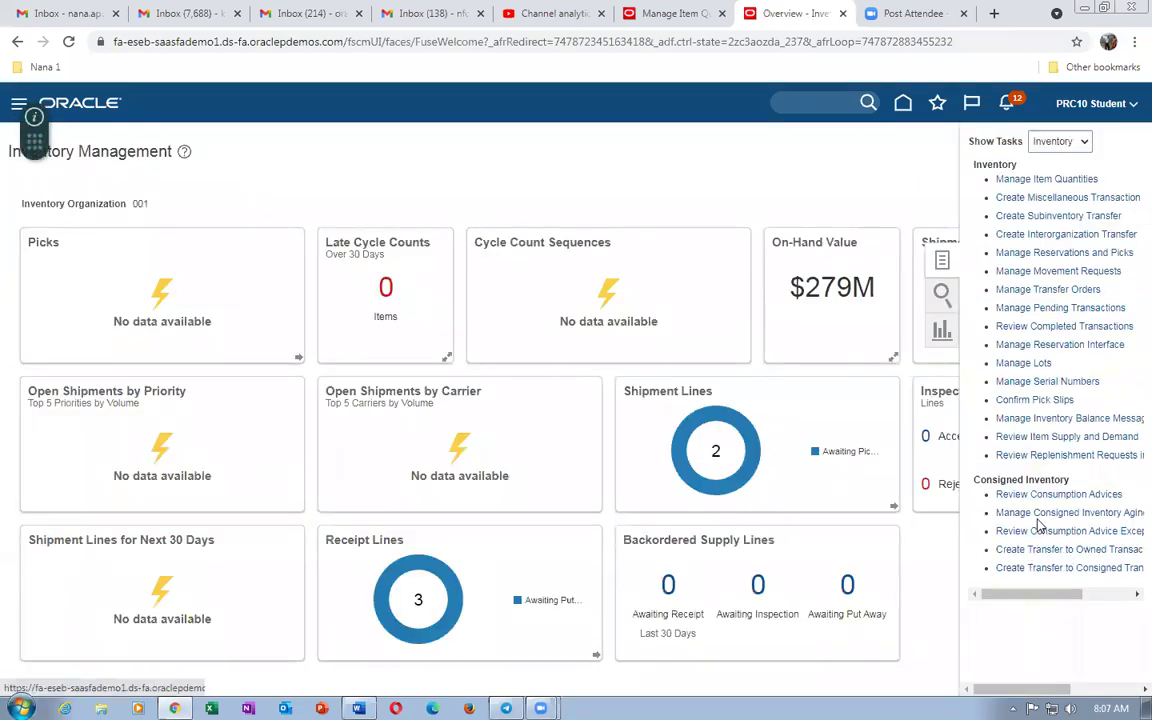
# Open Manage Consigned Inventory Aging, search for item g03_cons_item_1 in organization 001, examine its aging row, and close the page.
pyautogui.click(1040, 514)
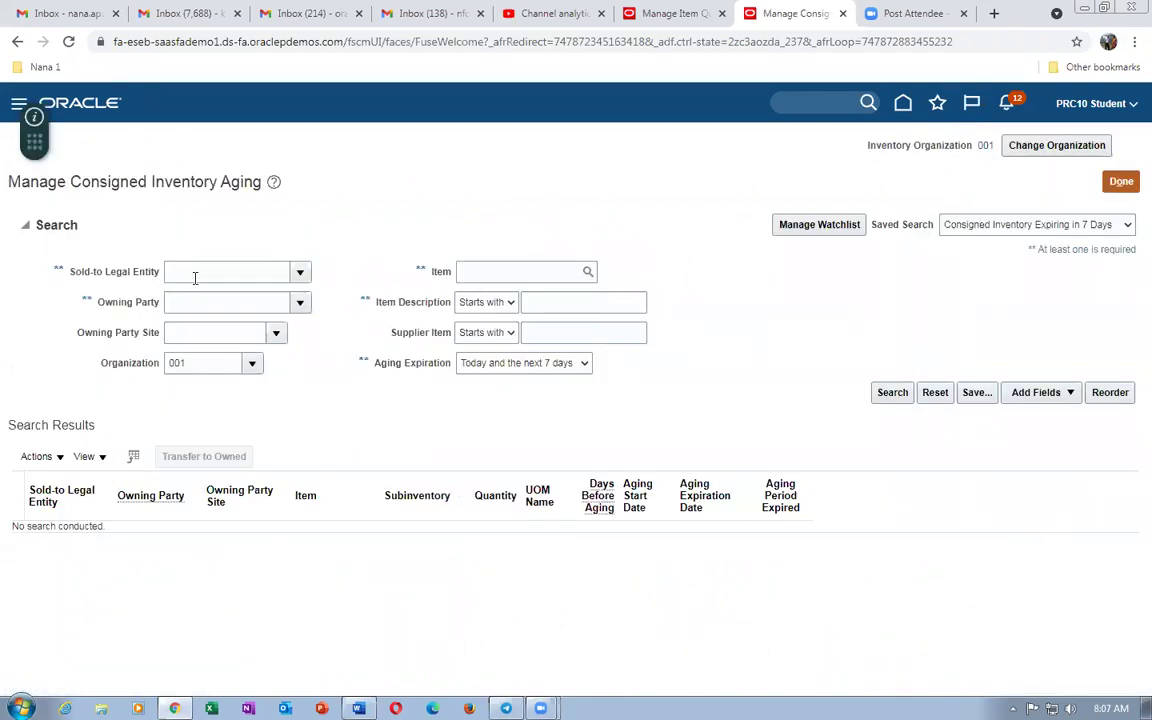
pyautogui.click(497, 272)
pyautogui.write('g03')
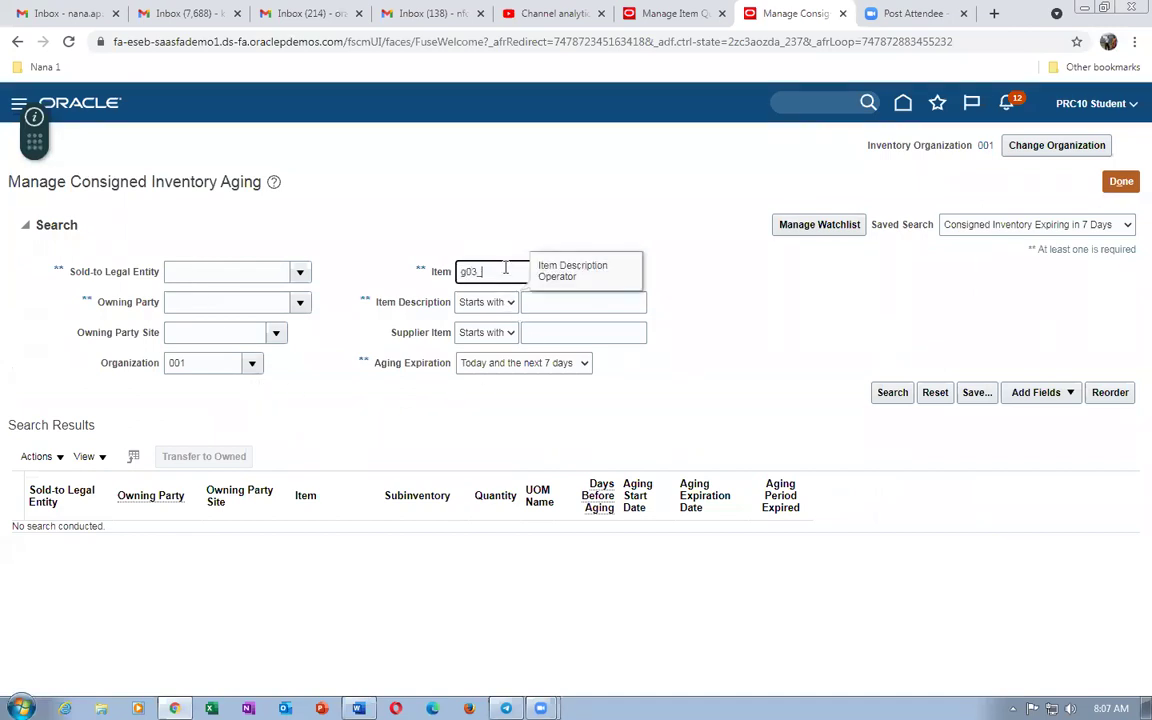
pyautogui.write('_cons_item_1')
pyautogui.press('Tab')
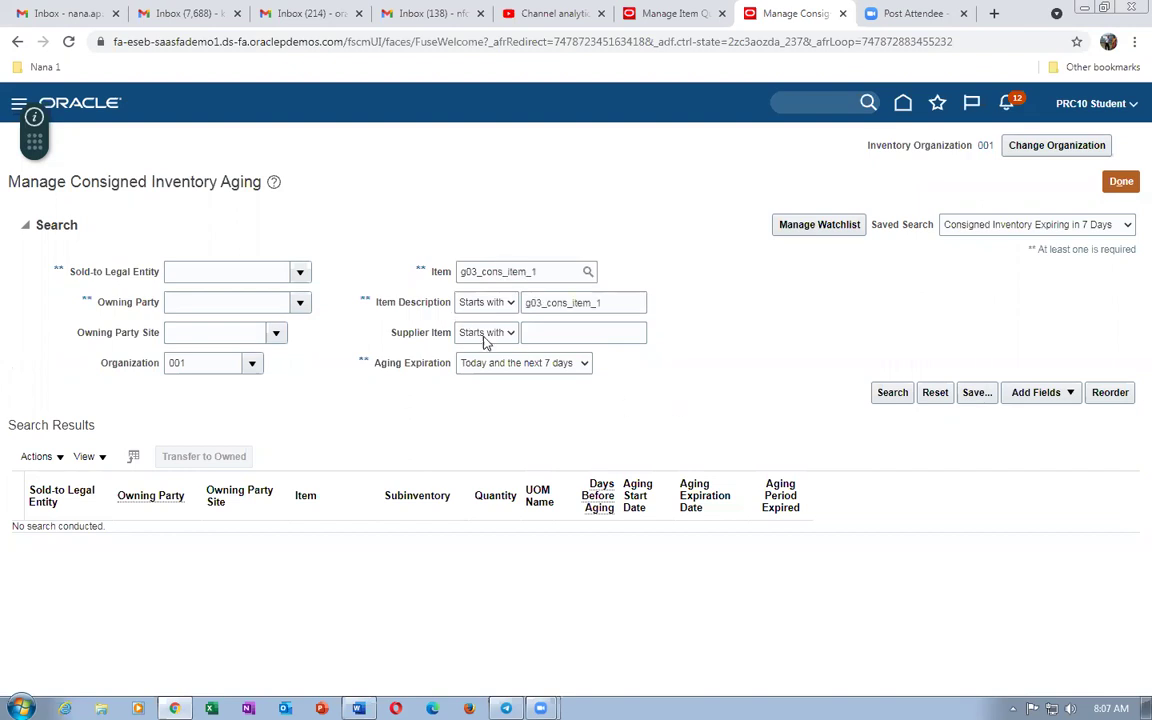
pyautogui.click(891, 393)
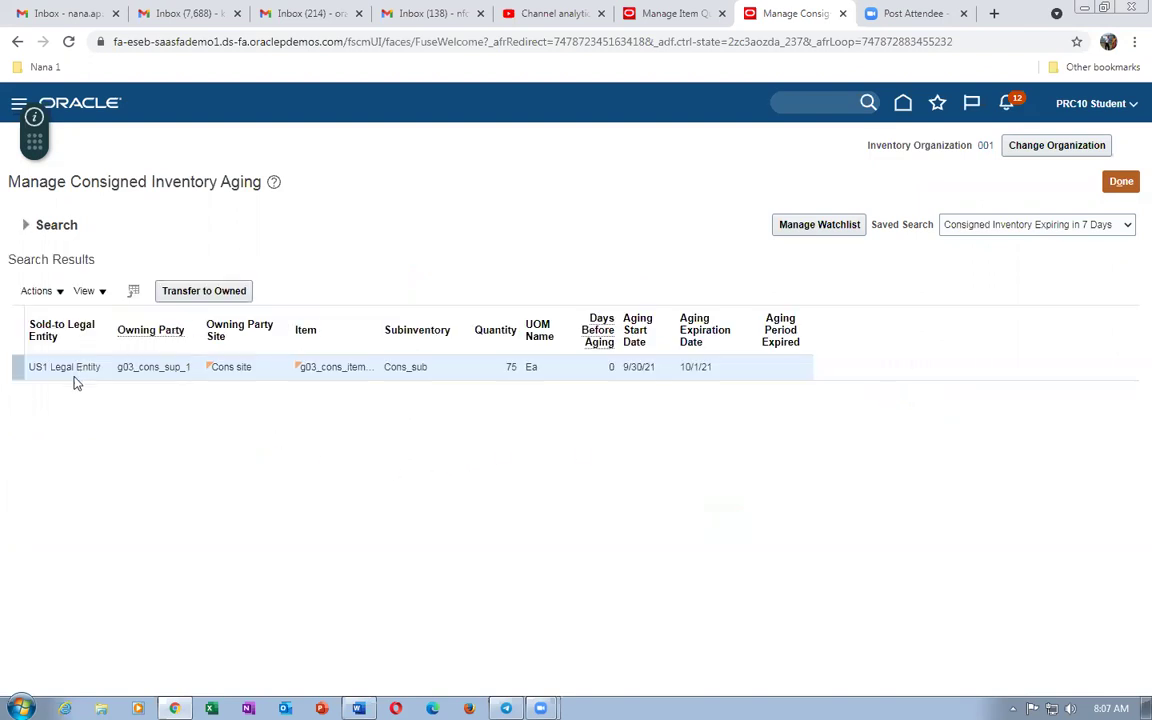
pyautogui.click(17, 367)
pyautogui.click(1120, 181)
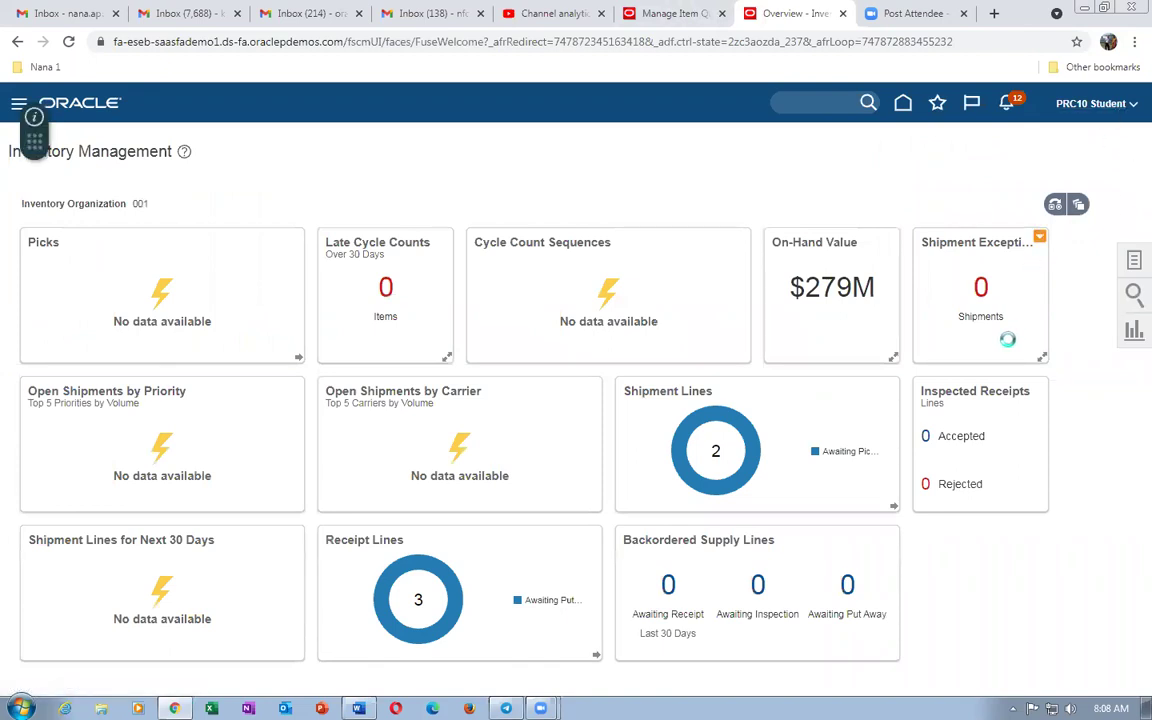
# Open Setup and Maintenance, switch to the Financials offering, and search the setup tasks for man%inv%opt%.
pyautogui.click(1097, 103)
pyautogui.click(830, 340)
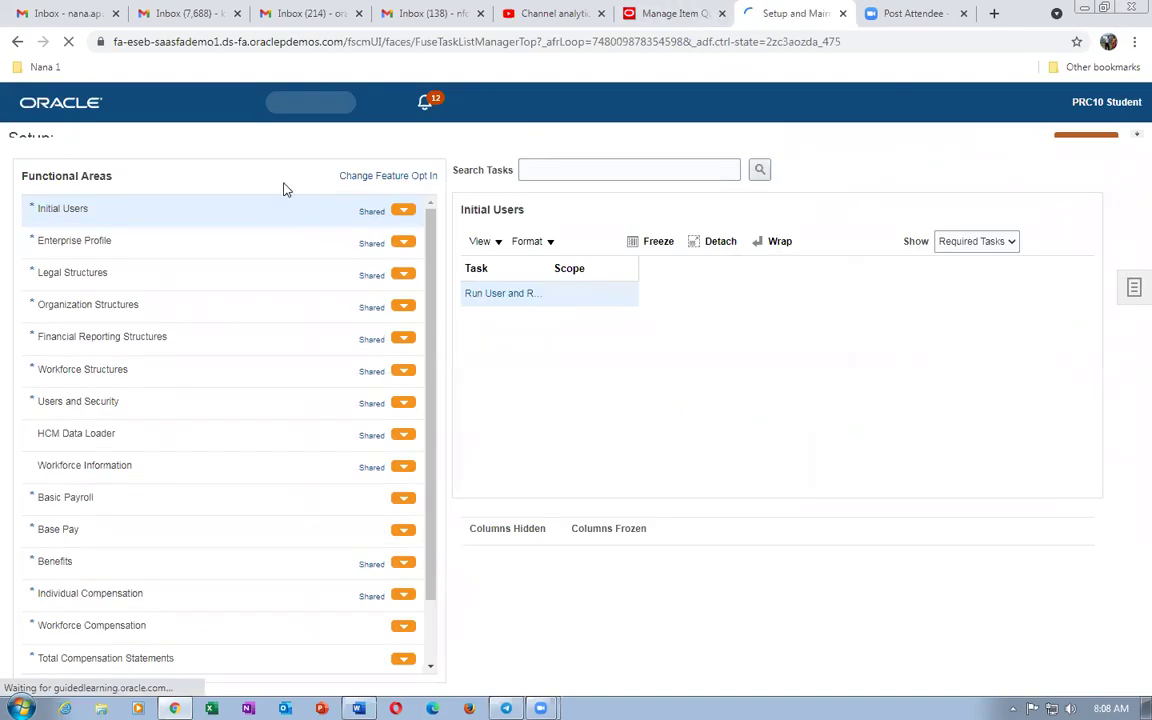
pyautogui.click(273, 148)
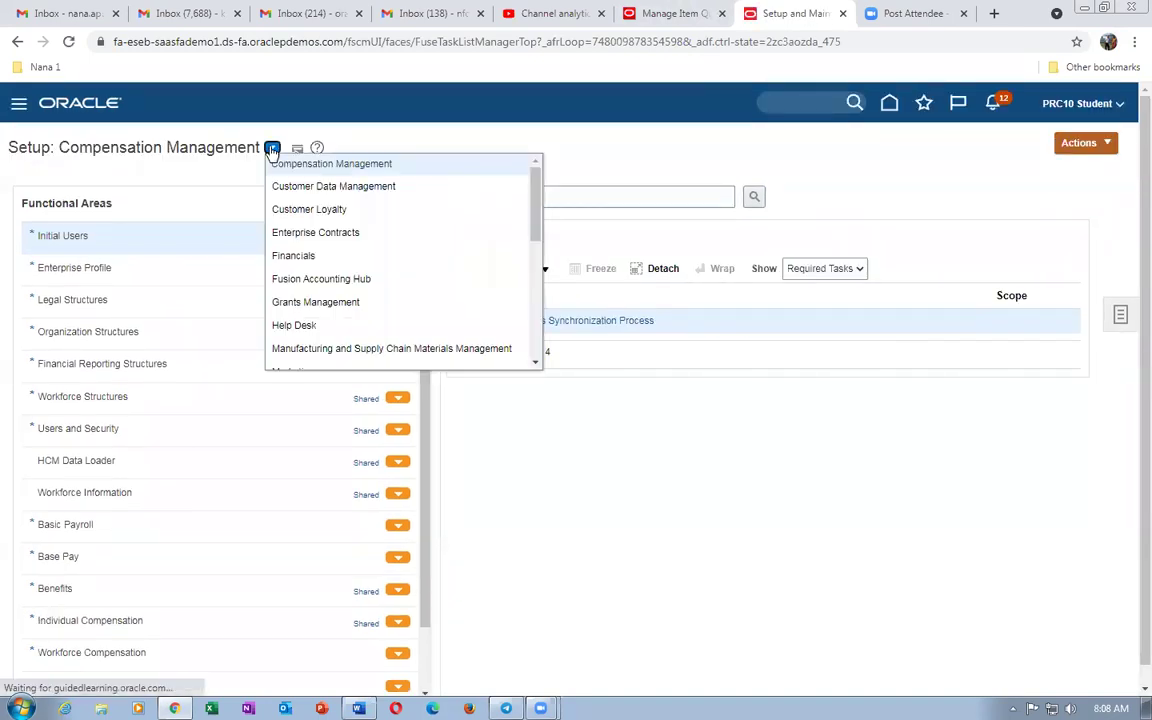
pyautogui.click(307, 251)
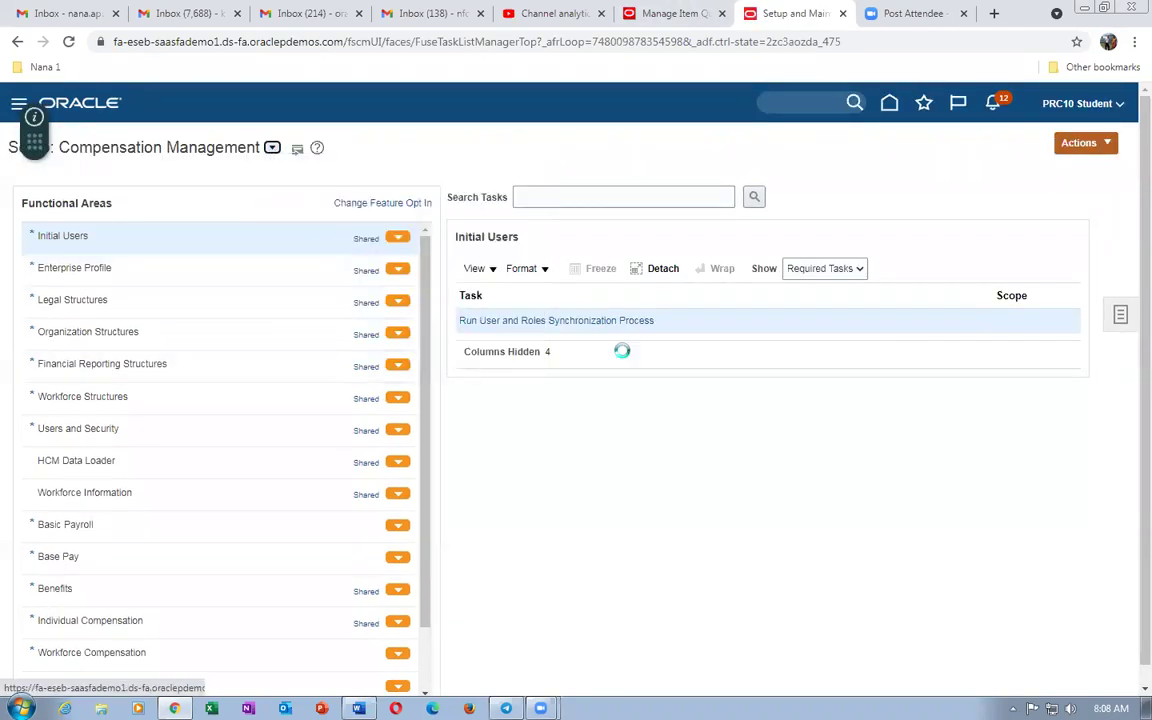
pyautogui.click(573, 197)
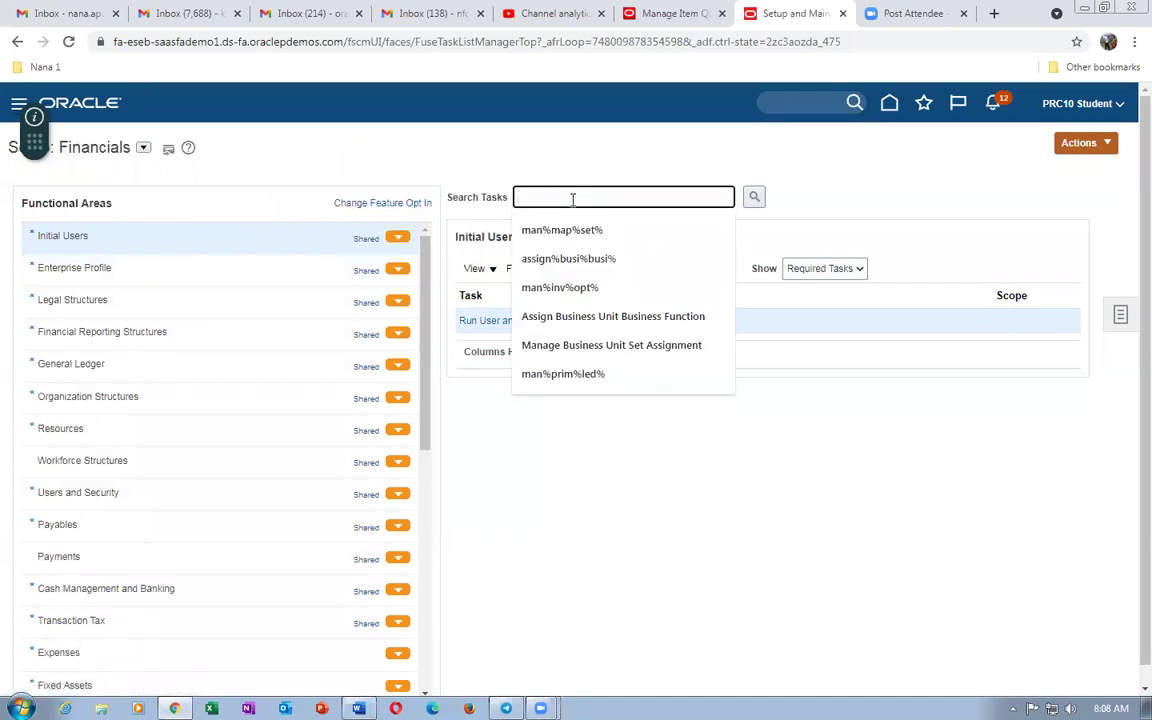
pyautogui.write('man%inv')
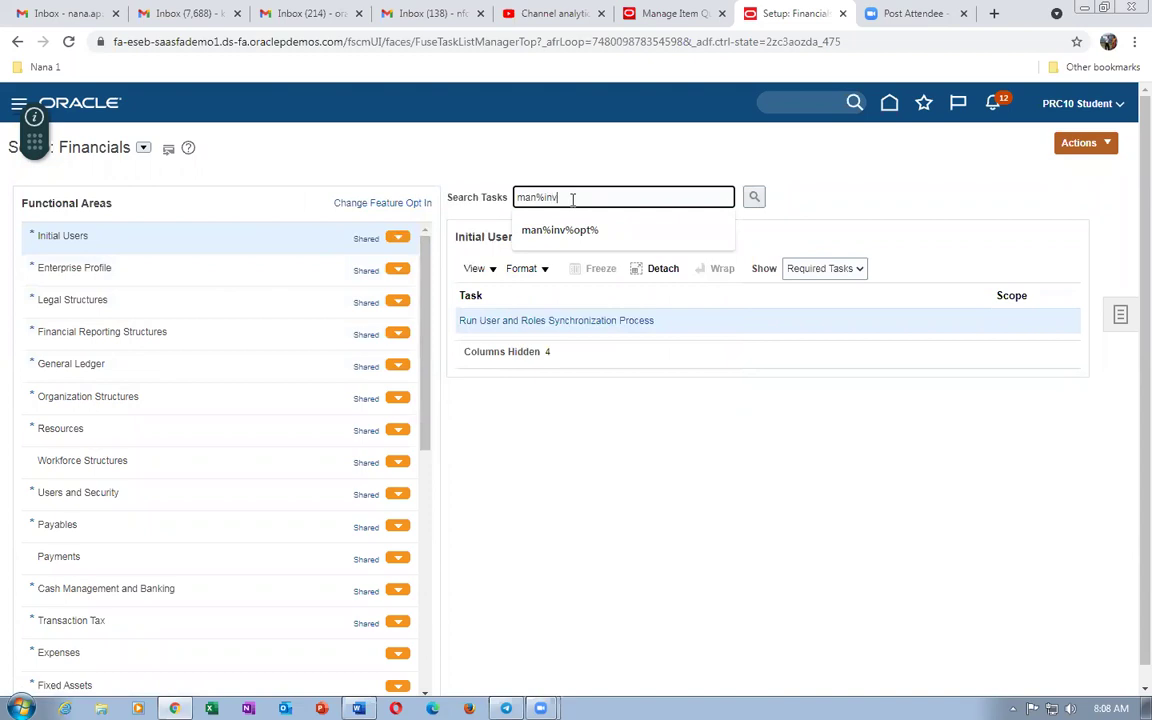
pyautogui.write('%opt%')
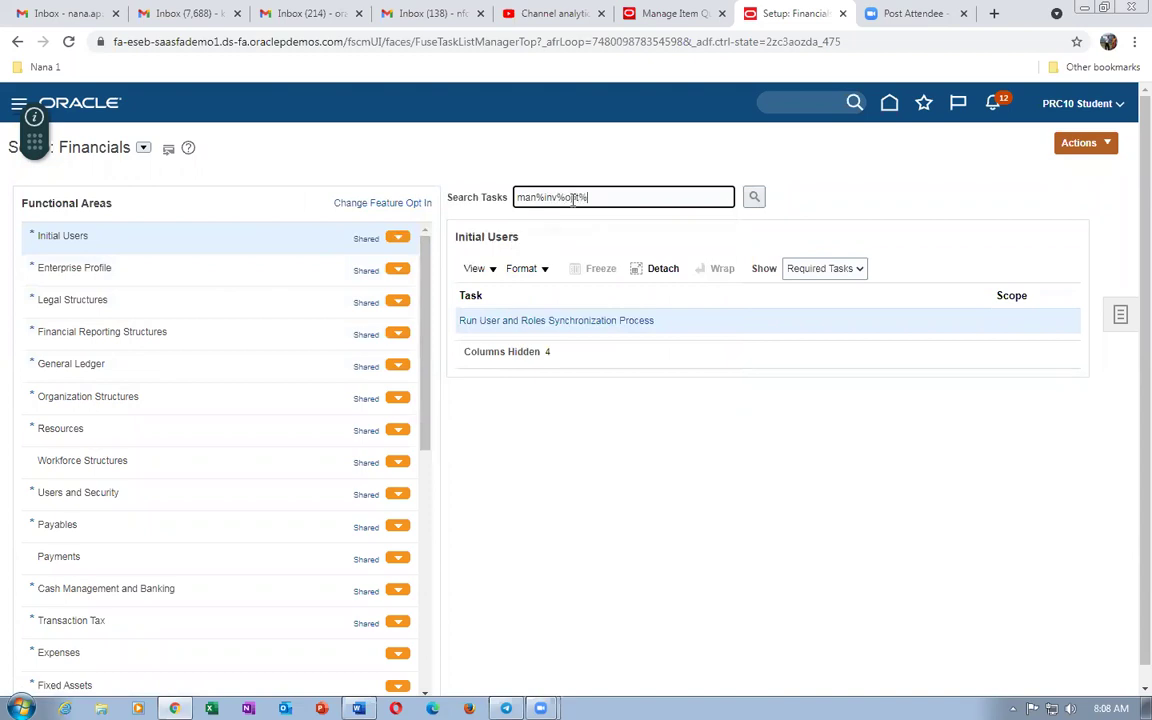
pyautogui.press('Return')
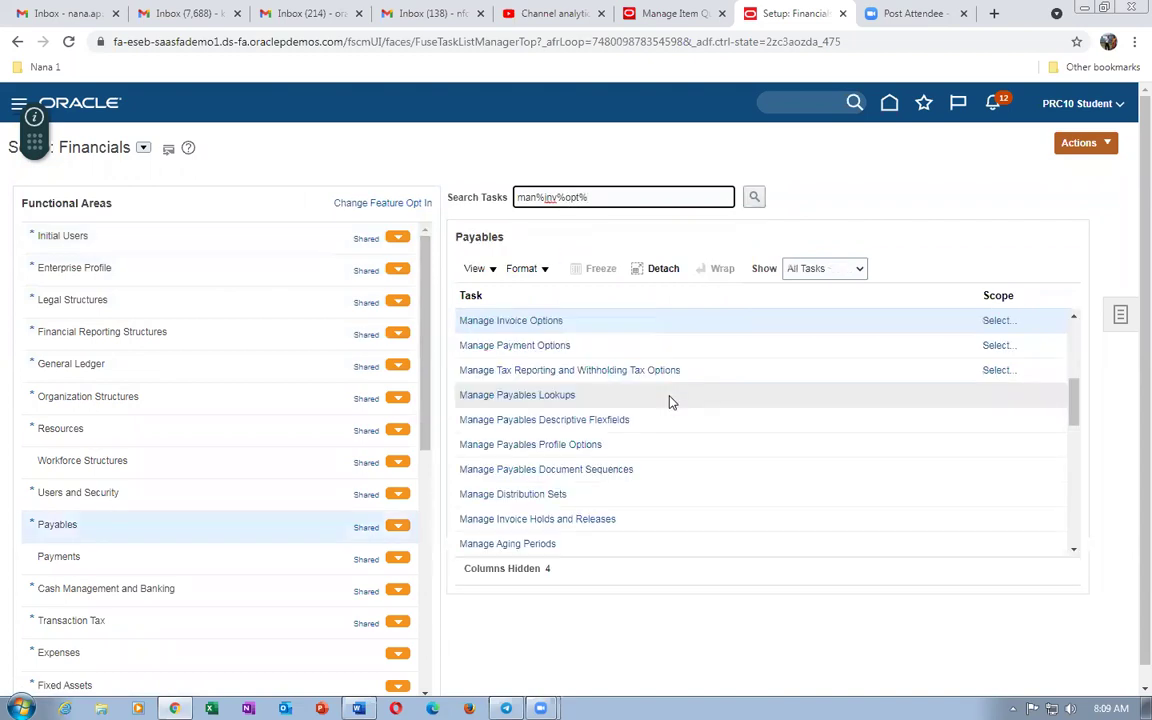
# Set the Manage Invoice Options scope to US1 Business Unit and go to the task.
pyautogui.click(995, 321)
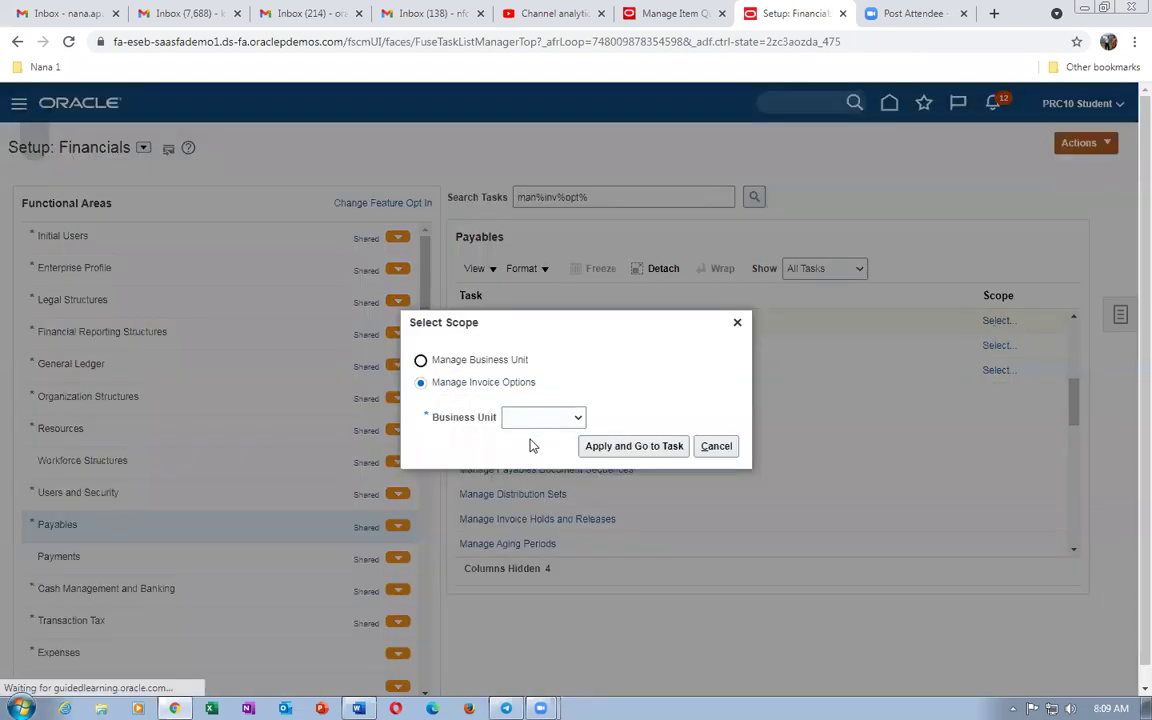
pyautogui.click(538, 418)
pyautogui.click(527, 453)
pyautogui.click(594, 447)
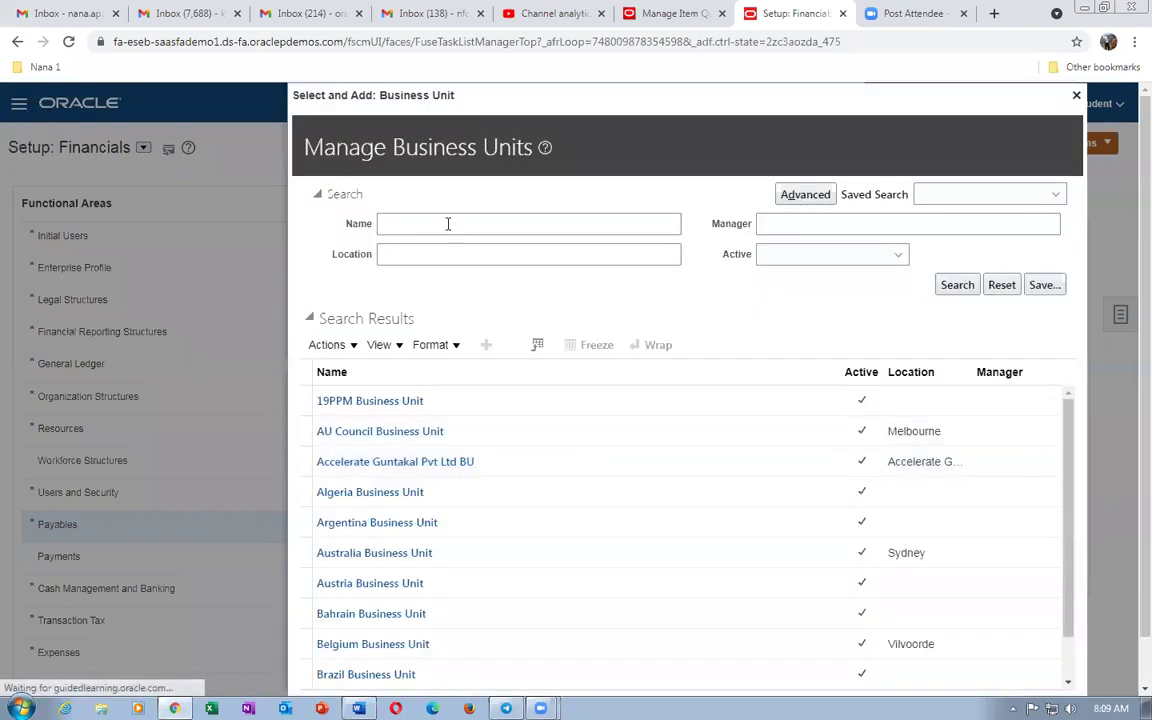
pyautogui.click(447, 222)
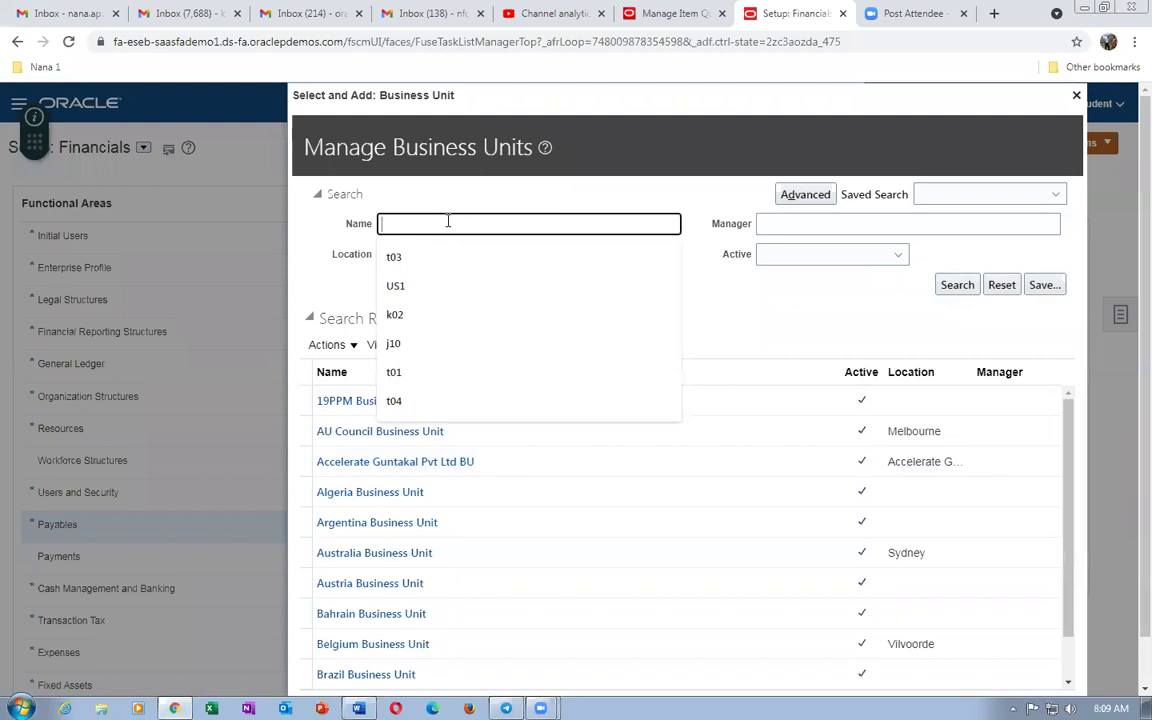
pyautogui.write('US1')
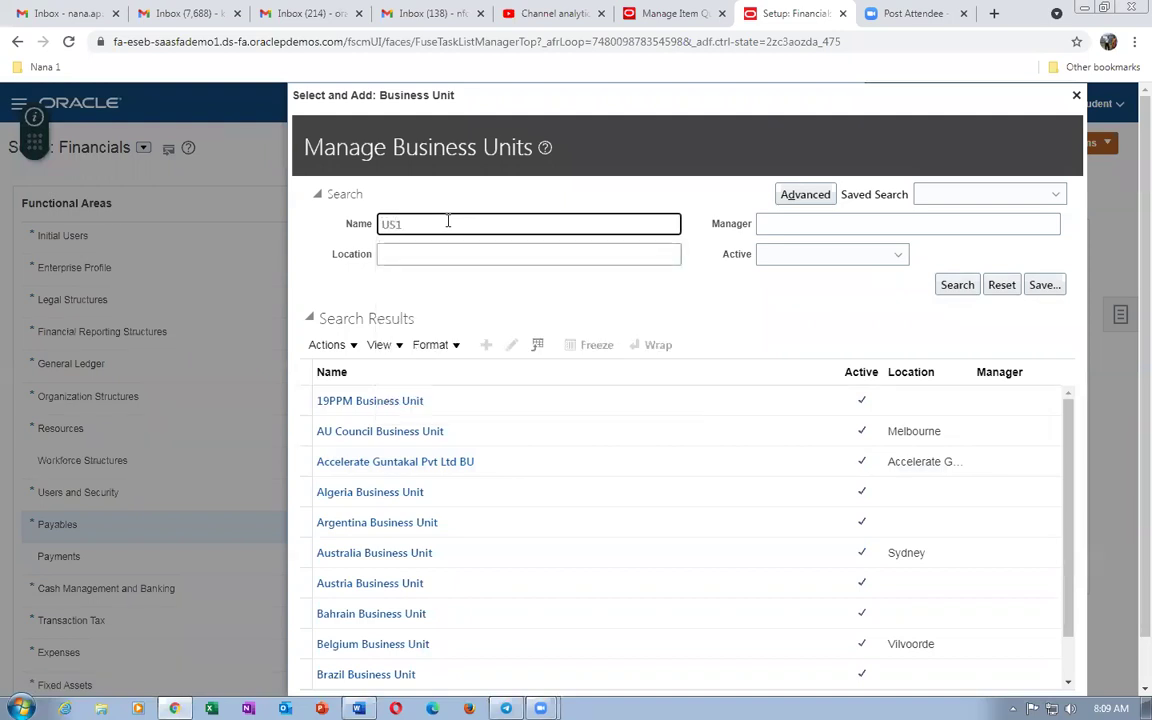
pyautogui.click(950, 294)
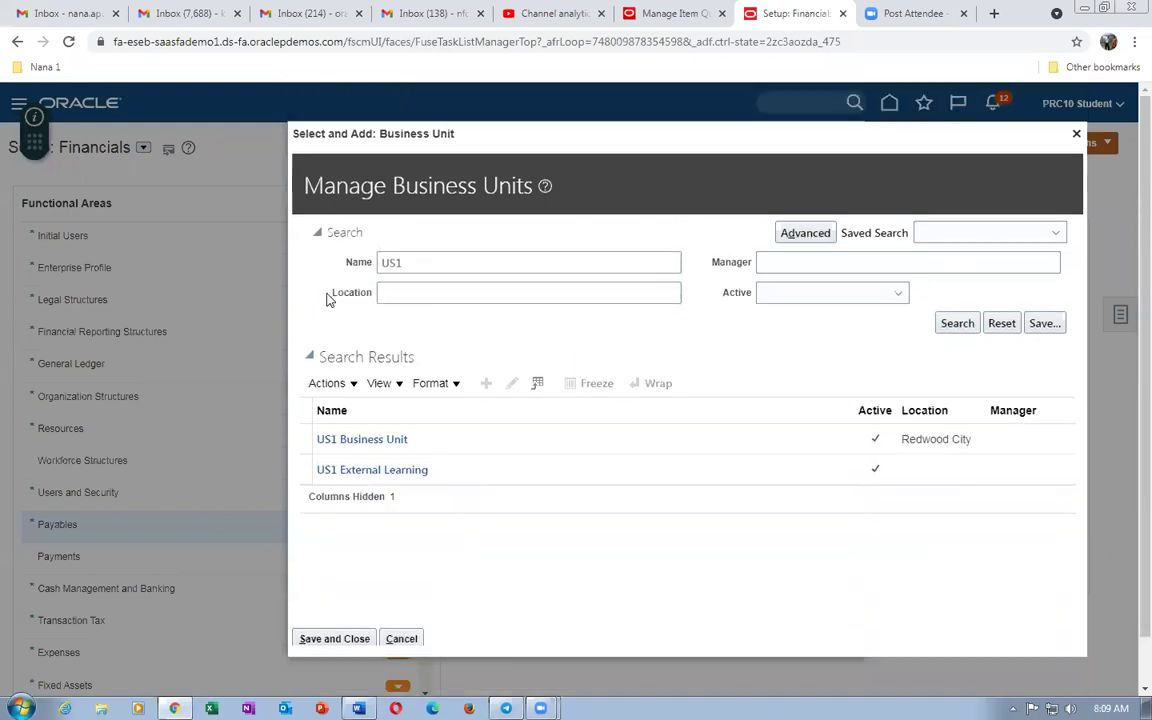
pyautogui.click(307, 447)
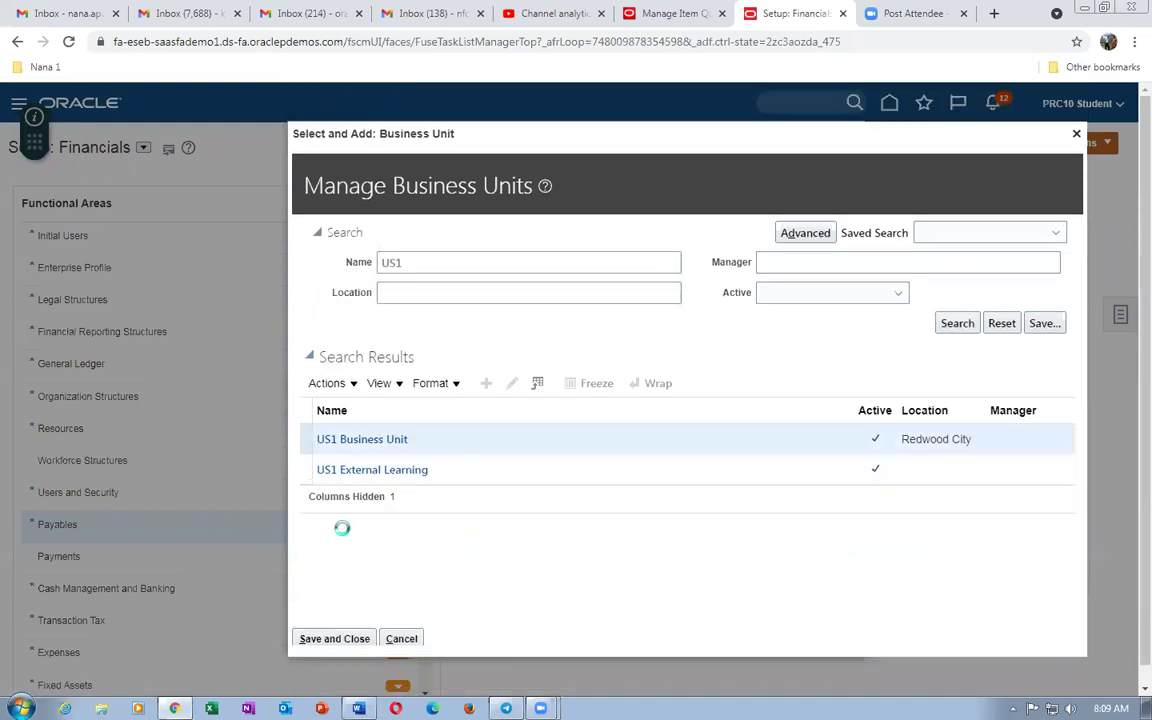
pyautogui.click(357, 642)
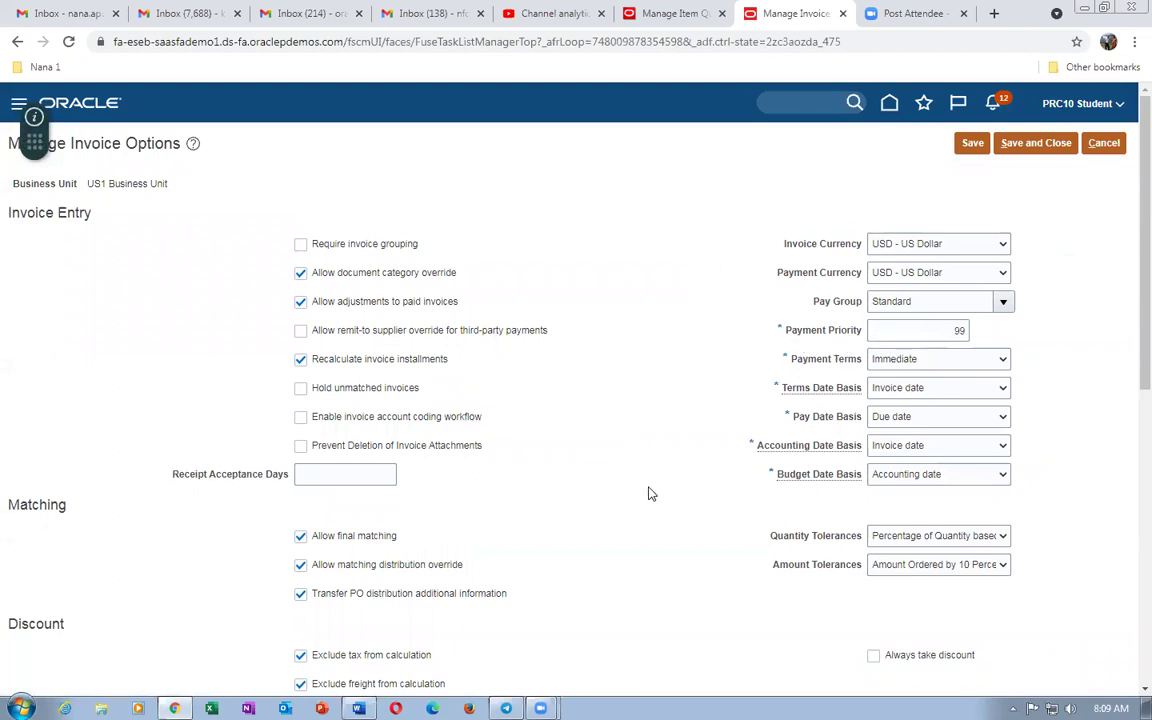
# Review the invoice options of US1 Business Unit from Invoice Entry to Self-Service Invoices, and leave without saving.
pyautogui.scroll(-3, 594, 486)
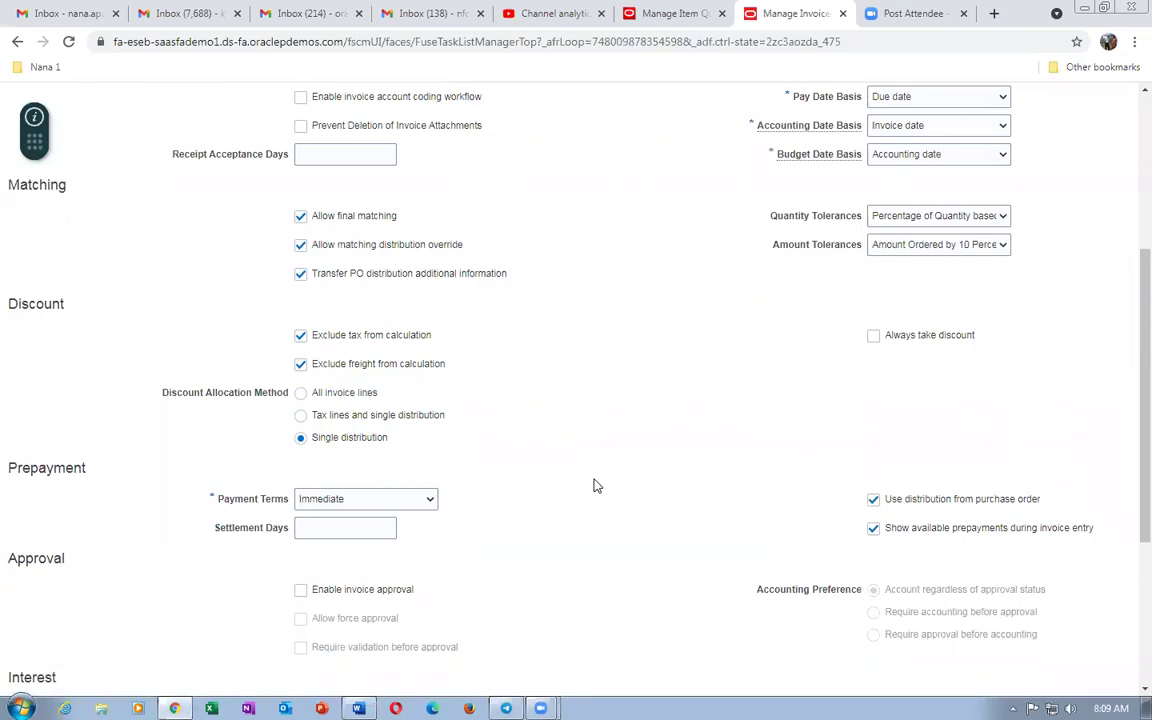
pyautogui.scroll(-3, 594, 486)
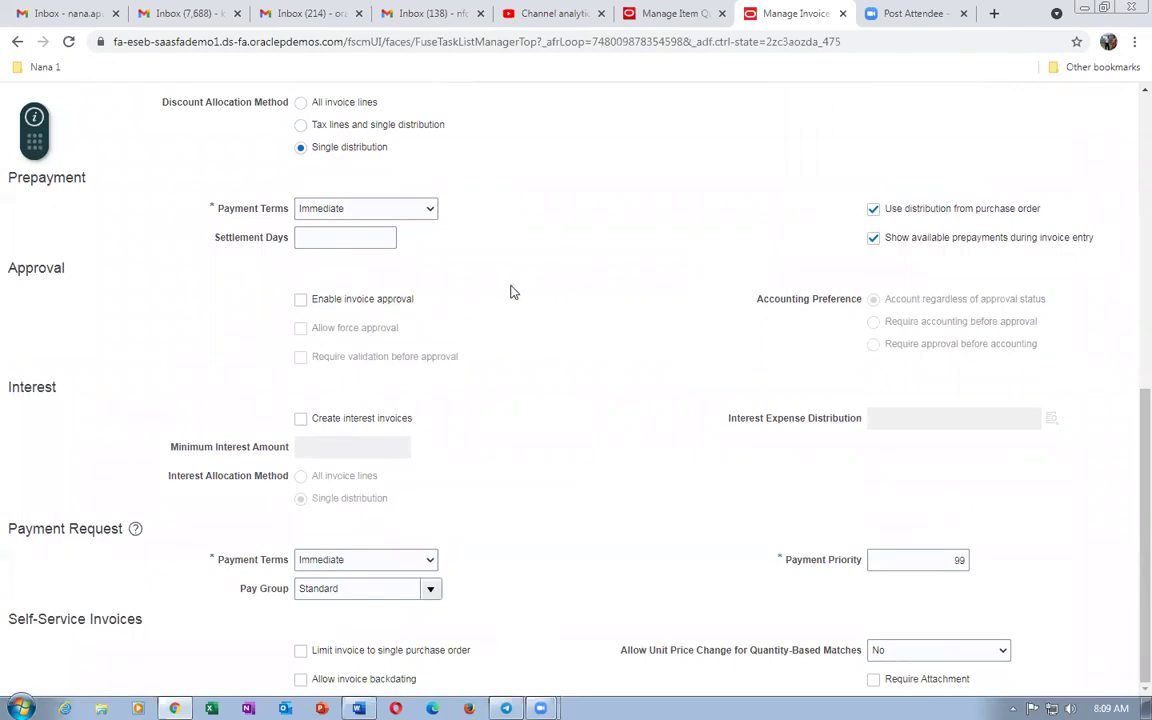
pyautogui.scroll(6, 580, 292)
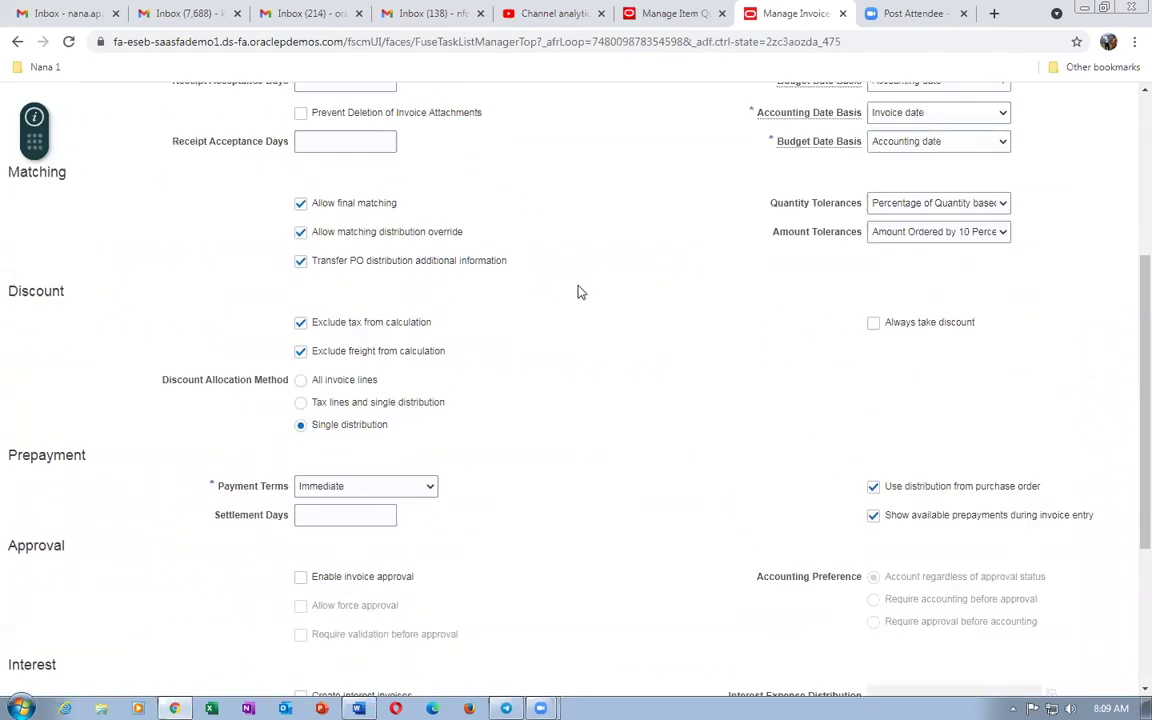
pyautogui.scroll(1, 576, 296)
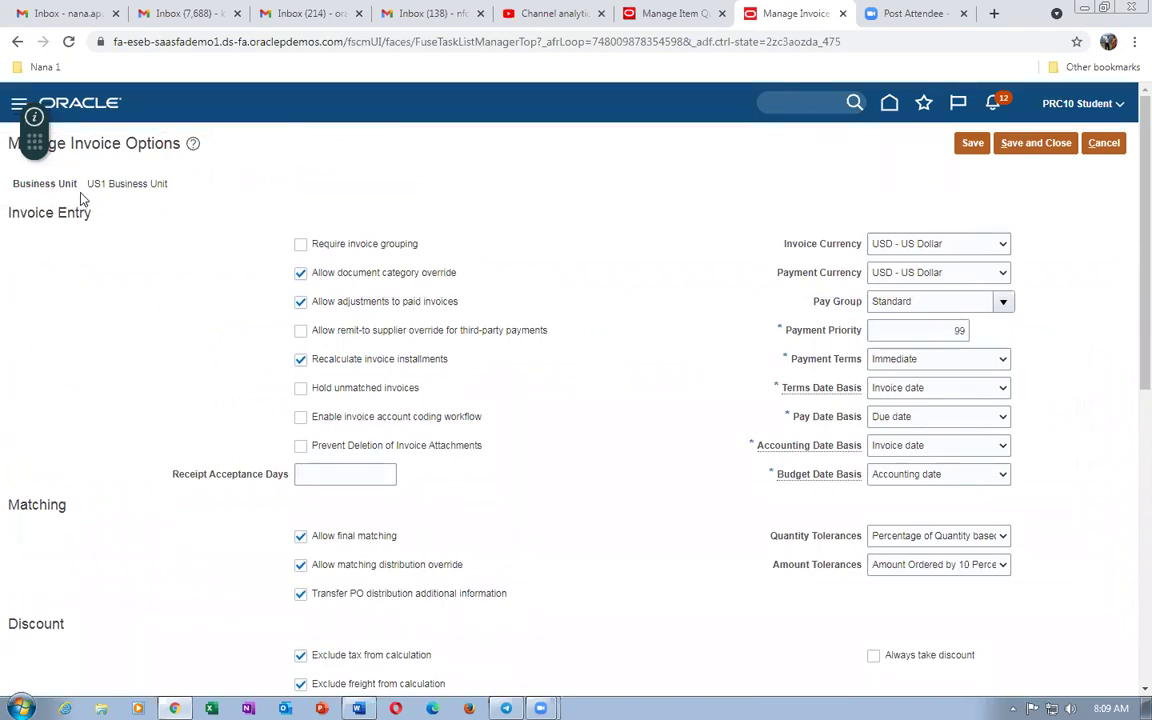
pyautogui.moveTo(94, 184); pyautogui.dragTo(152, 190)
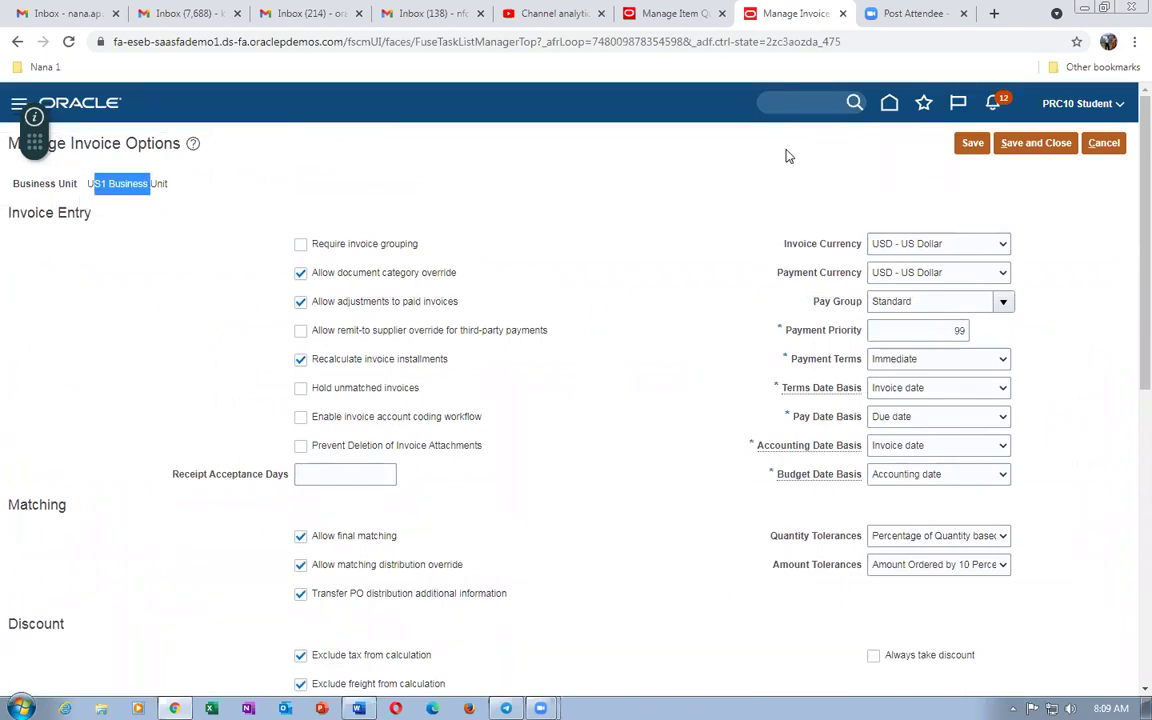
pyautogui.click(1103, 143)
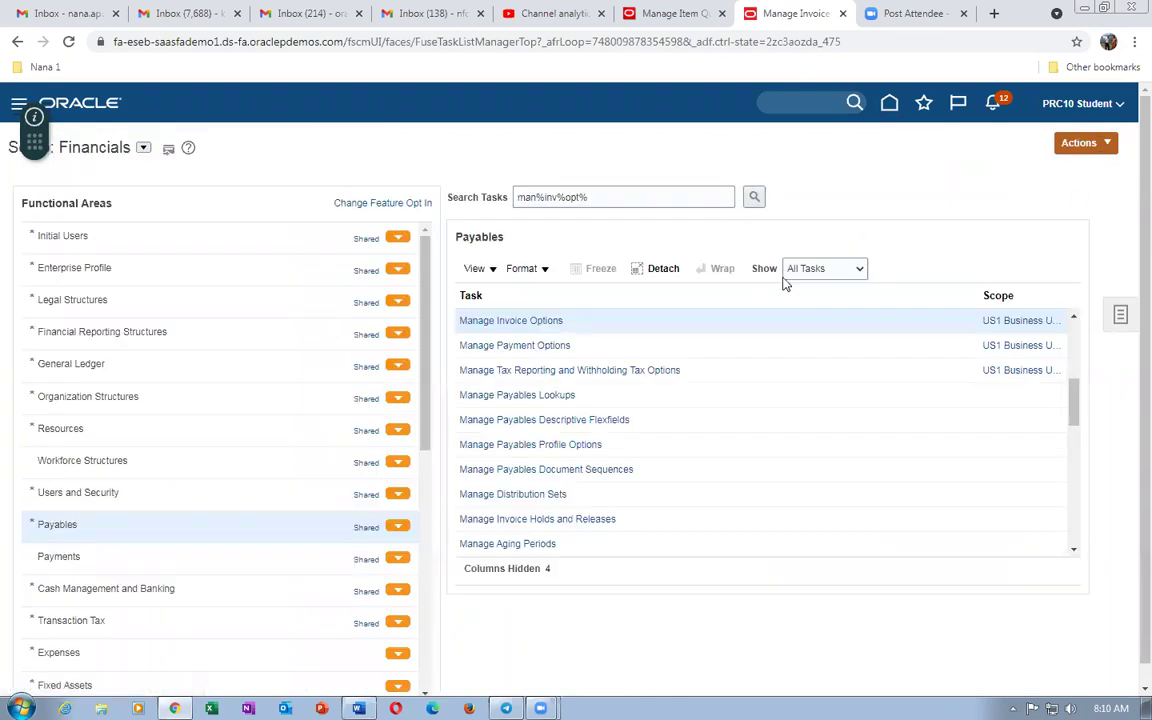
# Return to the home page, open Period Close under General Accounting, and examine the US Primary Ledger's close status for 10-21.
pyautogui.click(891, 106)
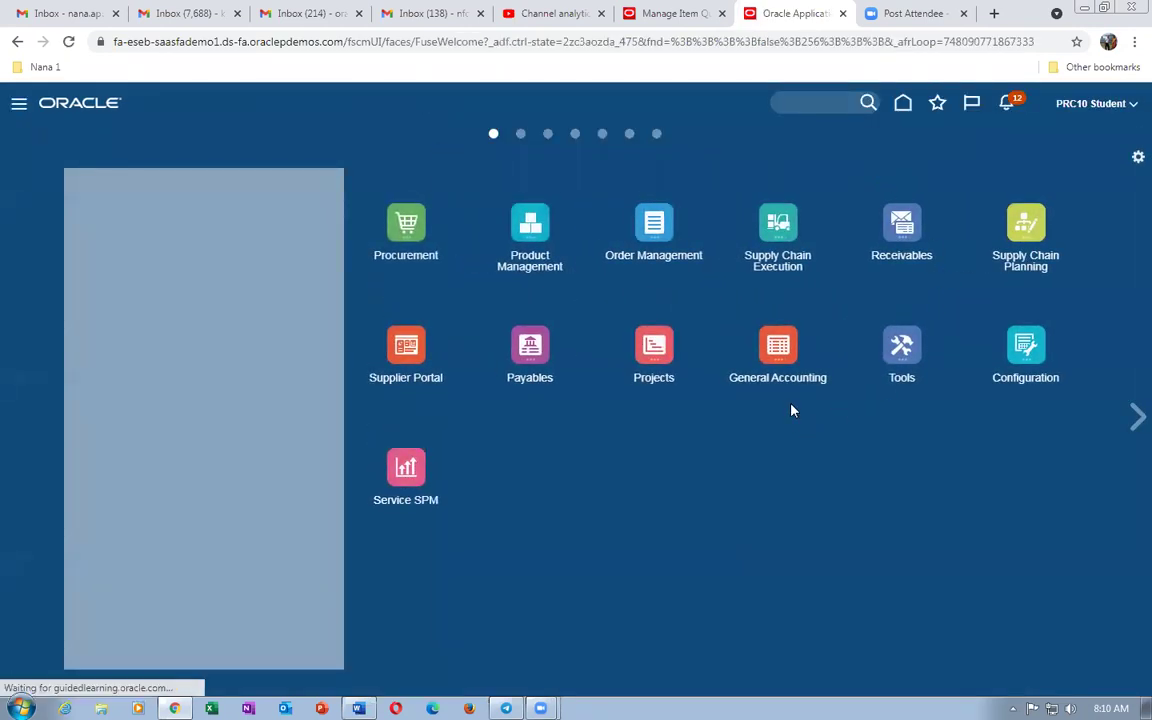
pyautogui.click(787, 344)
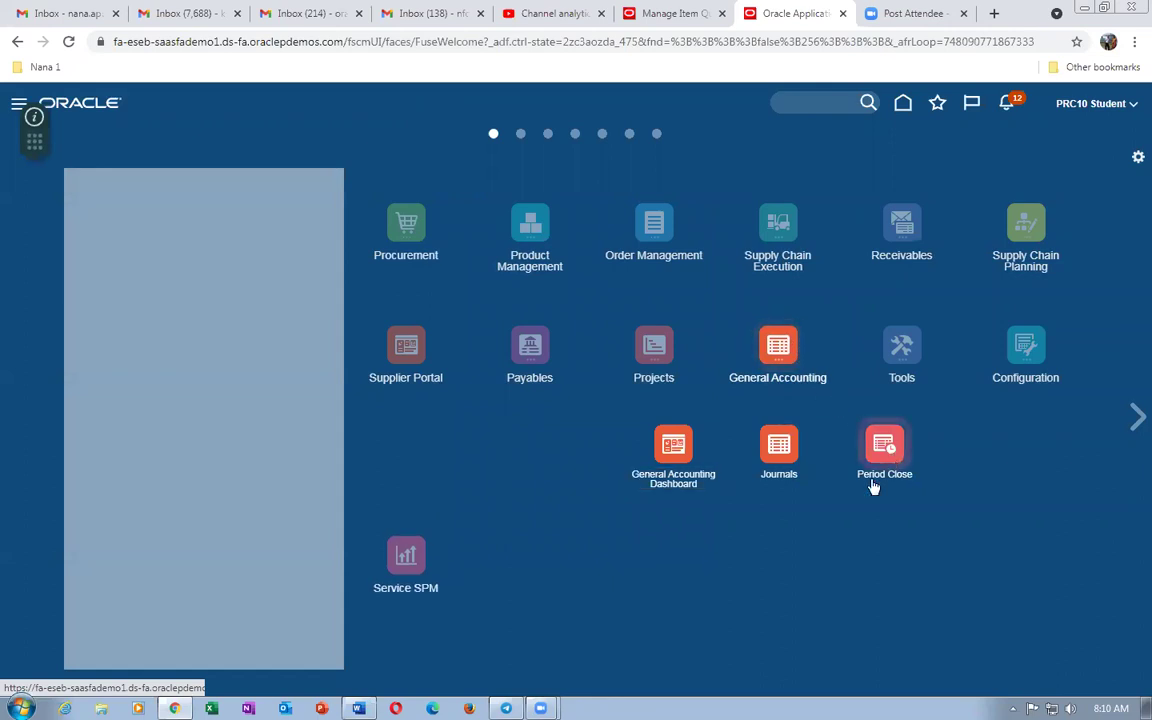
pyautogui.click(895, 452)
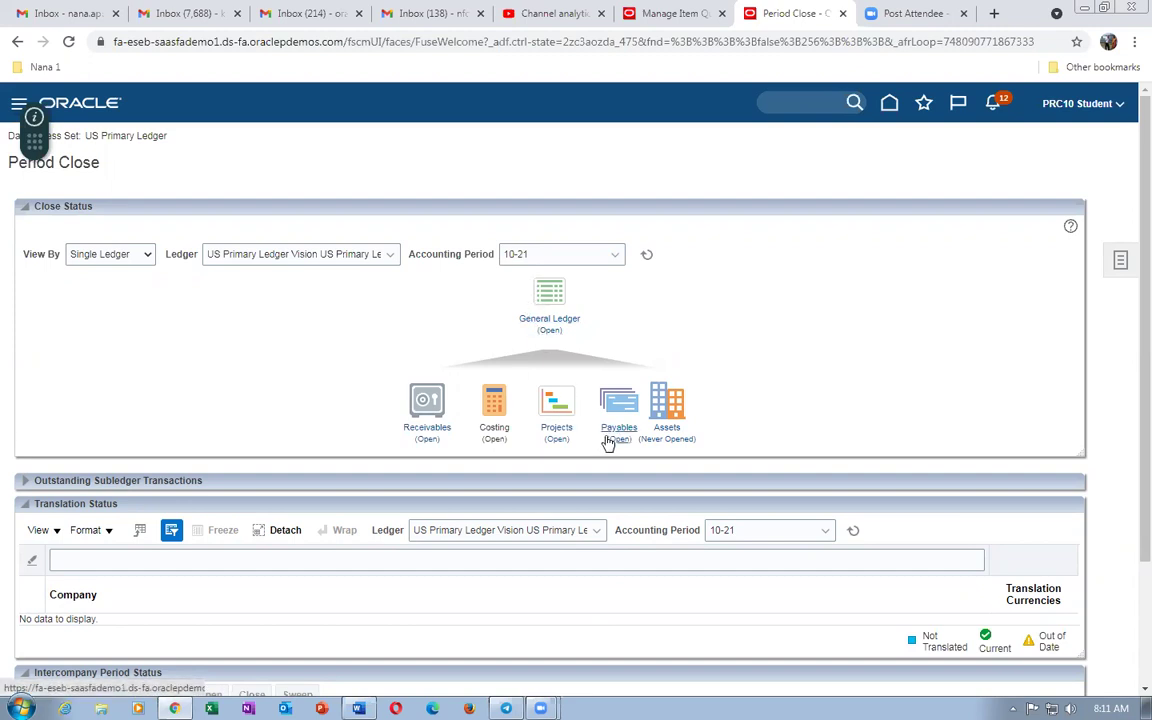
# Switch to the Manage Item Quantities browser tab, return to the home page, and open Scheduled Processes.
pyautogui.click(663, 13)
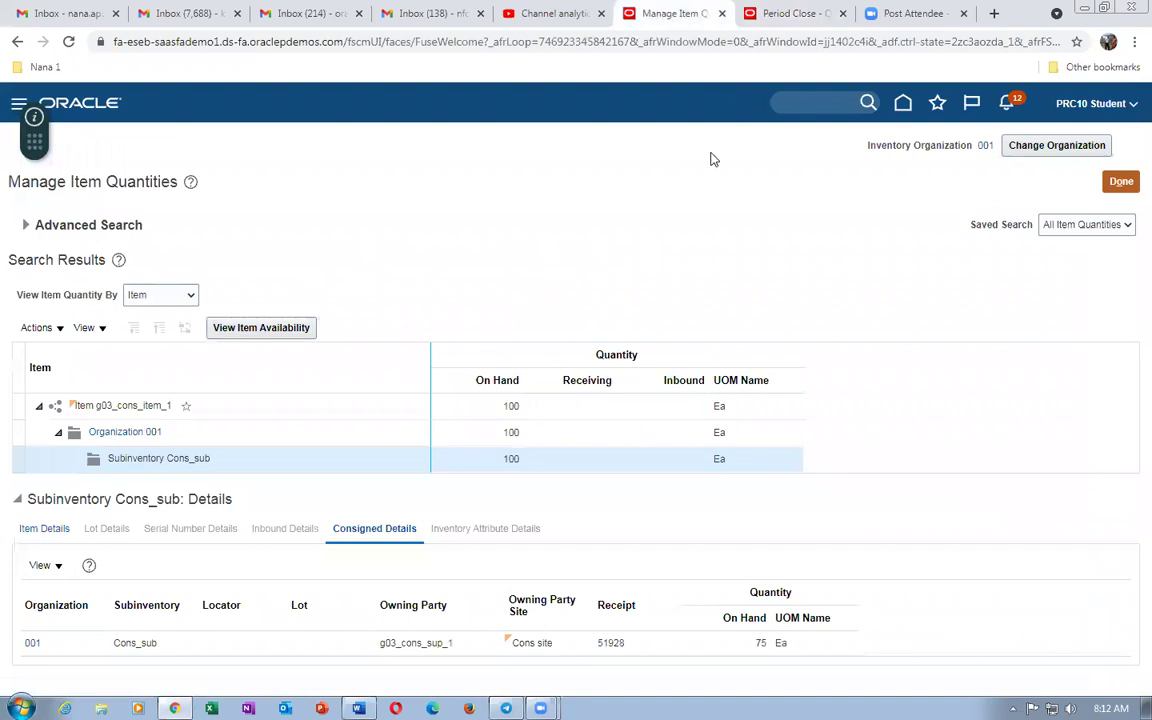
pyautogui.click(903, 103)
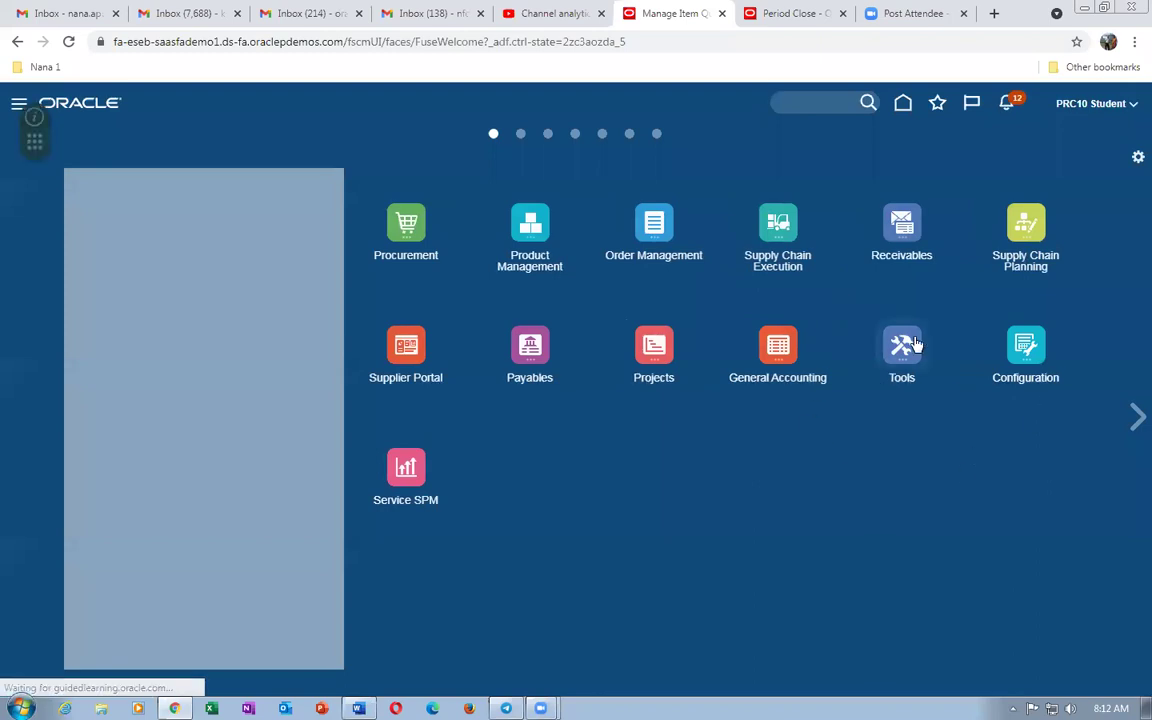
pyautogui.click(906, 344)
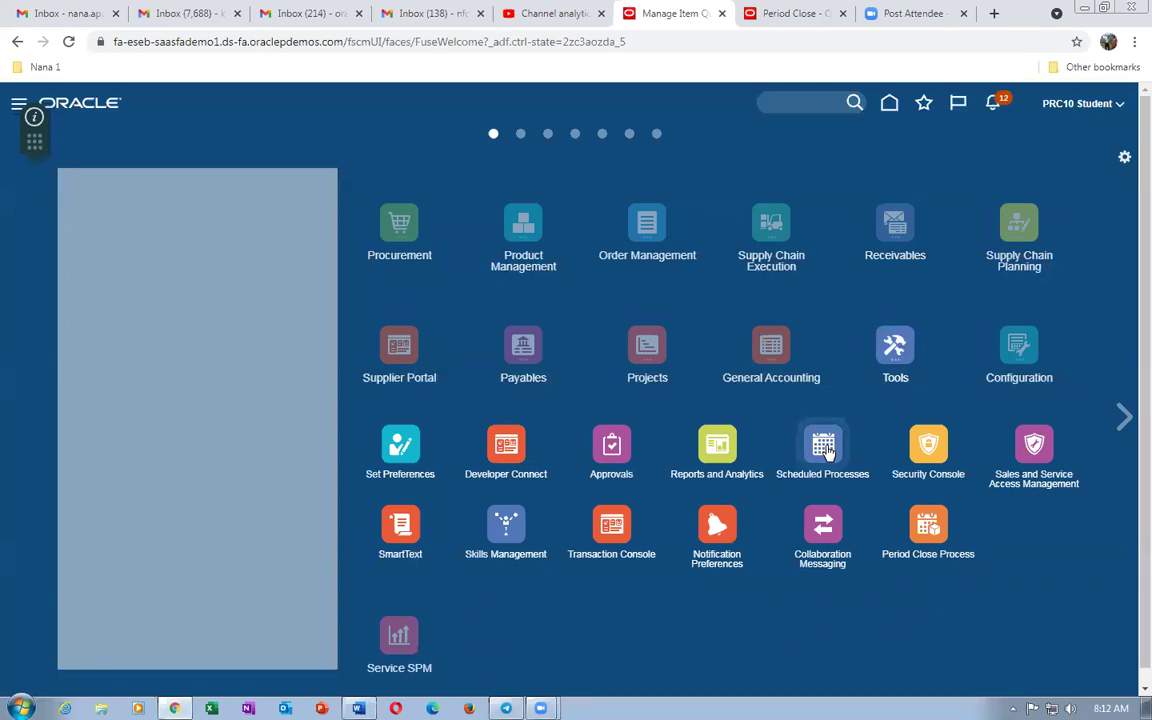
pyautogui.click(824, 450)
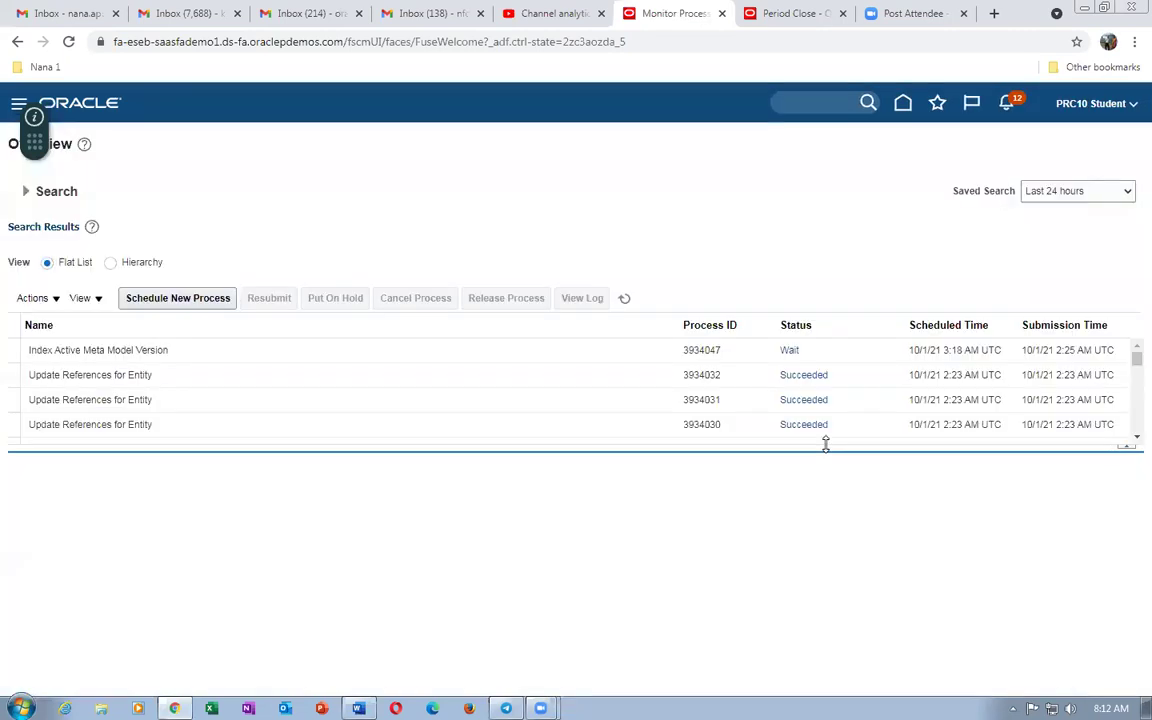
# Start scheduling a new process and search the job names for create%cons%advise%.
pyautogui.click(175, 300)
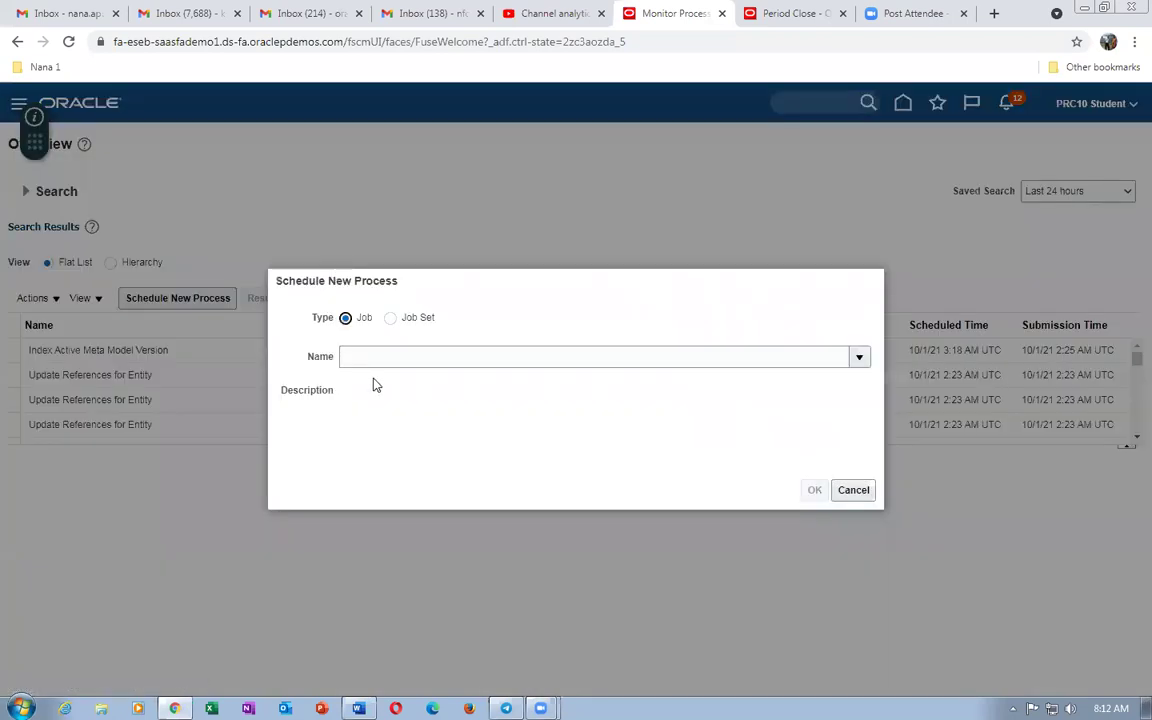
pyautogui.click(389, 356)
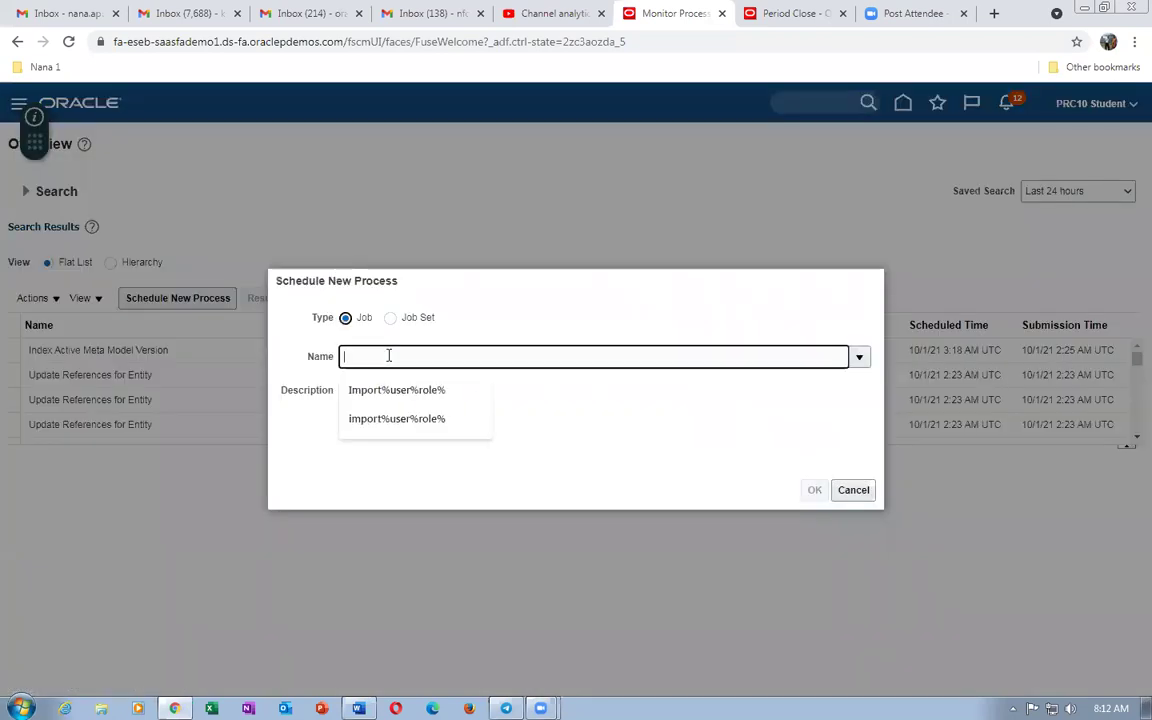
pyautogui.write('create%co')
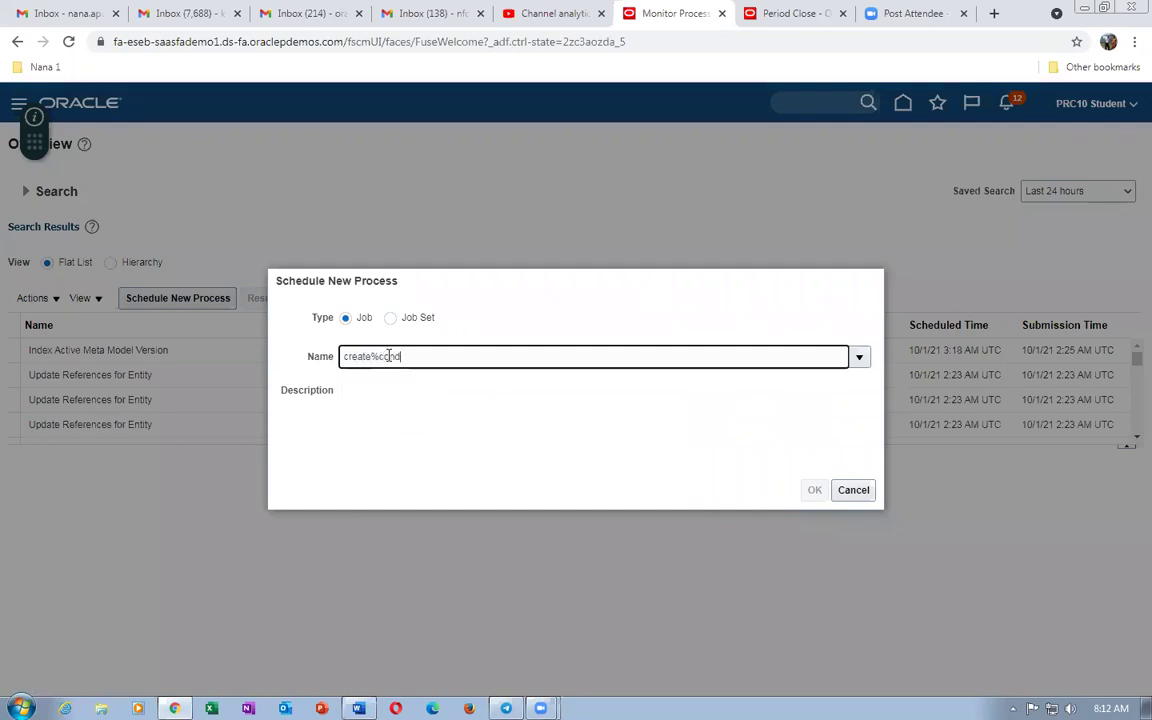
pyautogui.write('ns%advise%')
pyautogui.press('Tab')
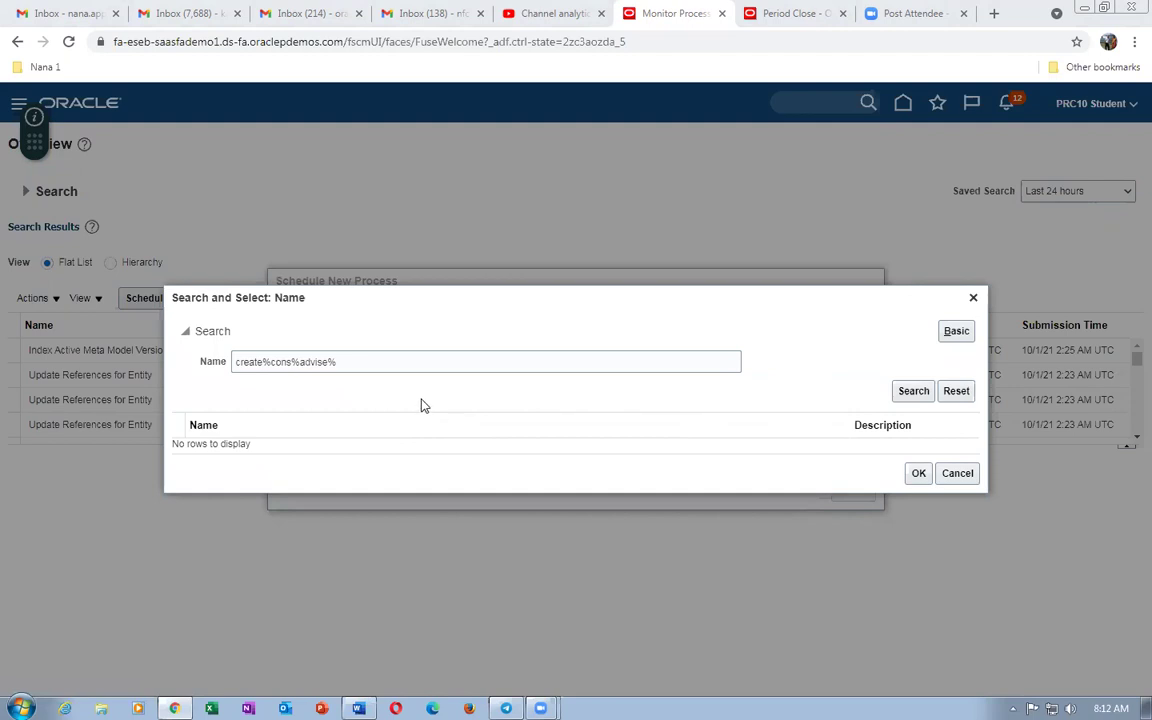
pyautogui.click(914, 393)
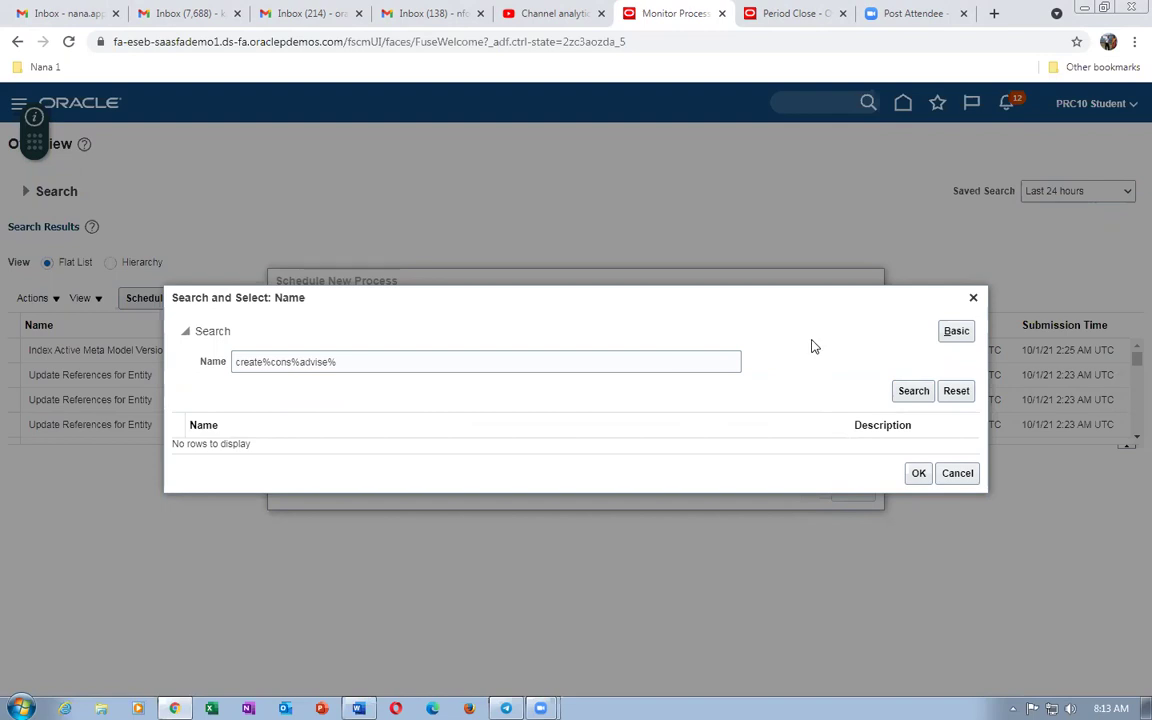
# Try the job name search with %cons%advise% instead, and cancel scheduling the new process.
pyautogui.click(265, 361)
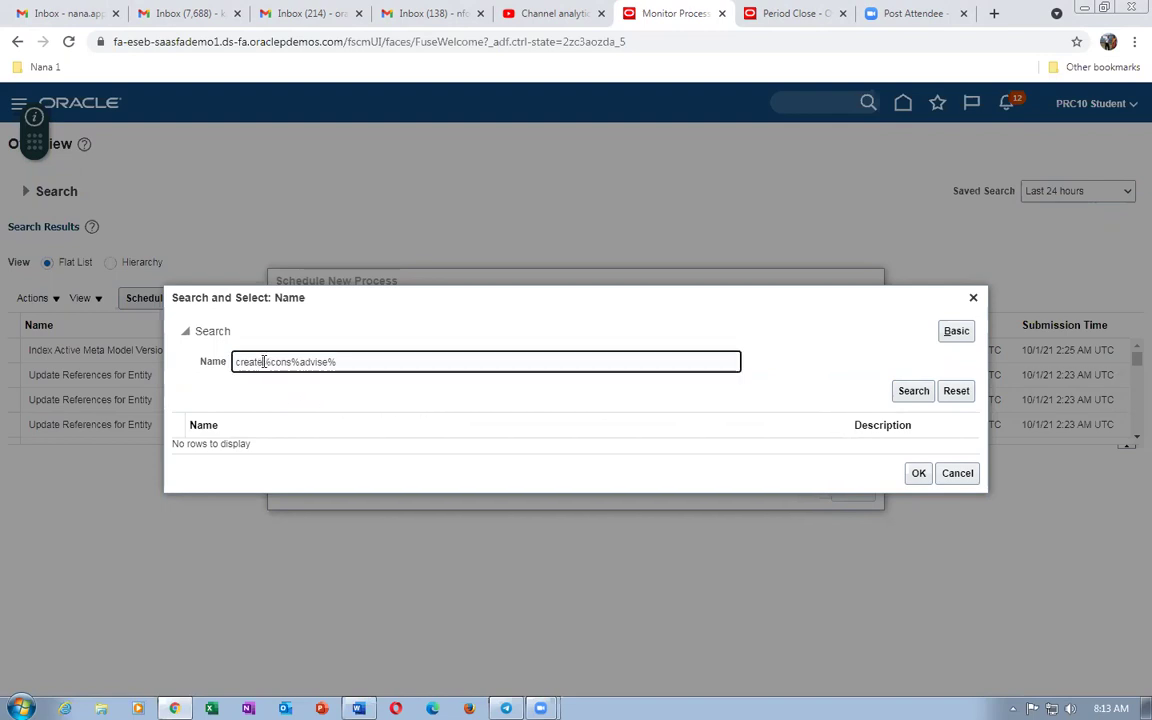
pyautogui.press('BackSpace')
pyautogui.press('BackSpace')
pyautogui.press('BackSpace')
pyautogui.press('BackSpace')
pyautogui.press('BackSpace')
pyautogui.press('BackSpace')
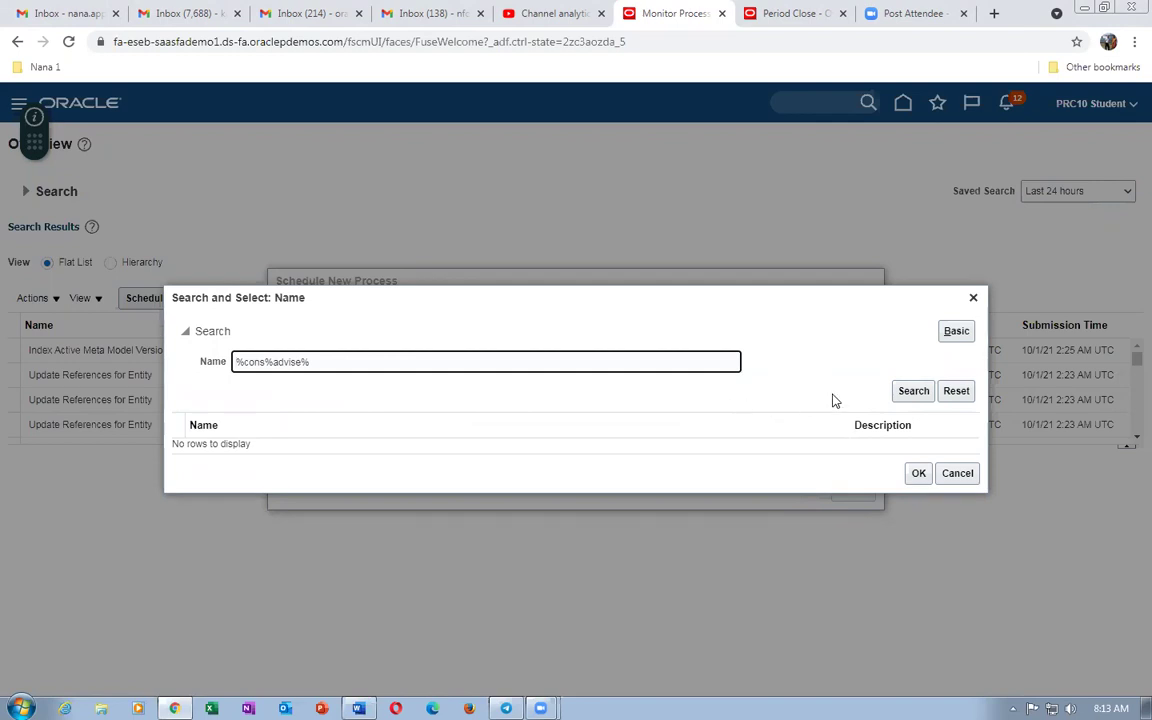
pyautogui.click(906, 396)
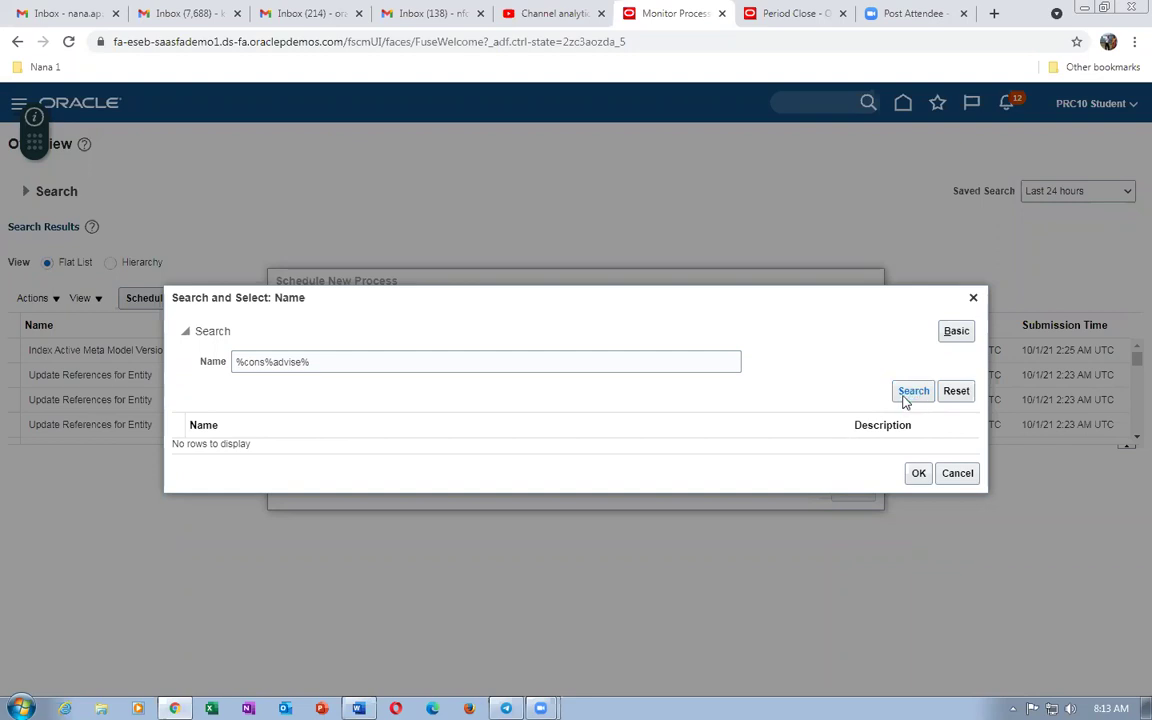
pyautogui.click(955, 473)
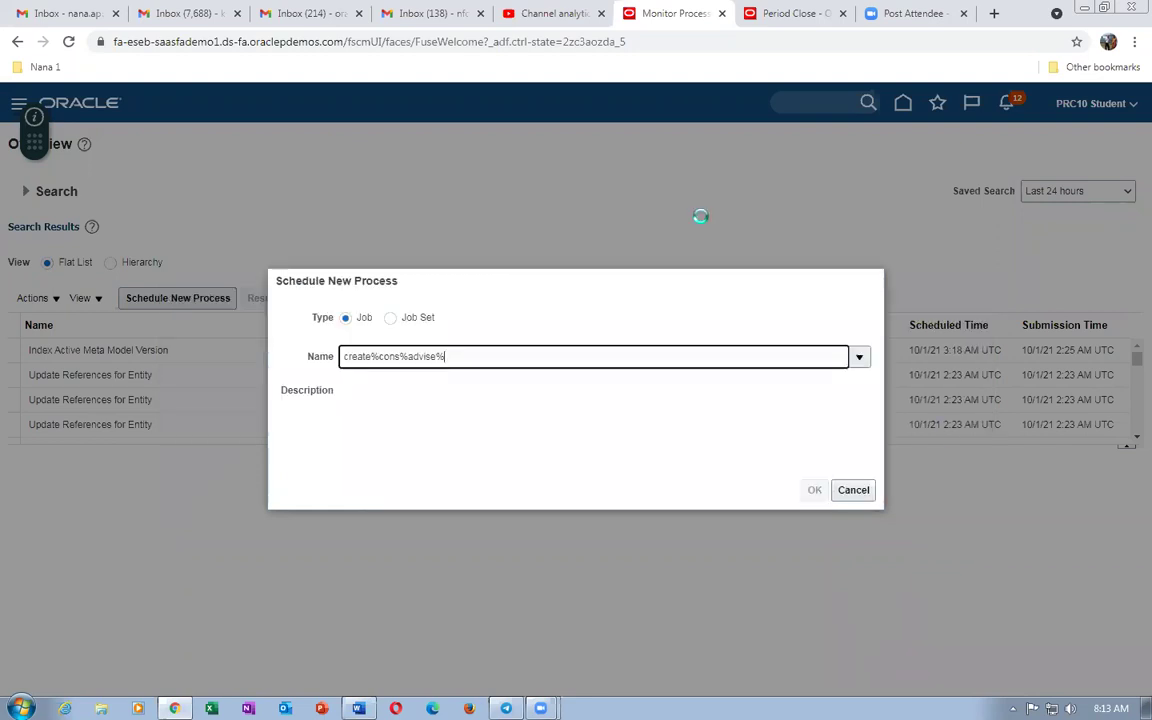
pyautogui.click(853, 489)
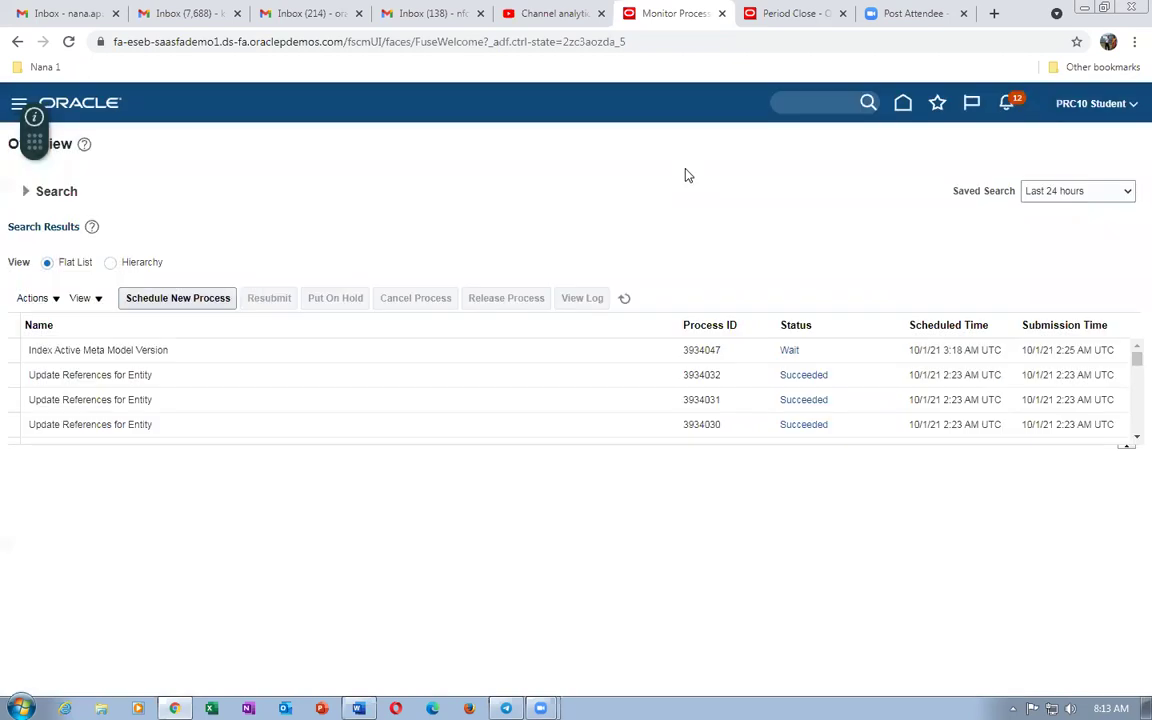
# Sign out of the current account and sign in as scm08.student with the saved password.
pyautogui.click(1080, 106)
pyautogui.click(1090, 138)
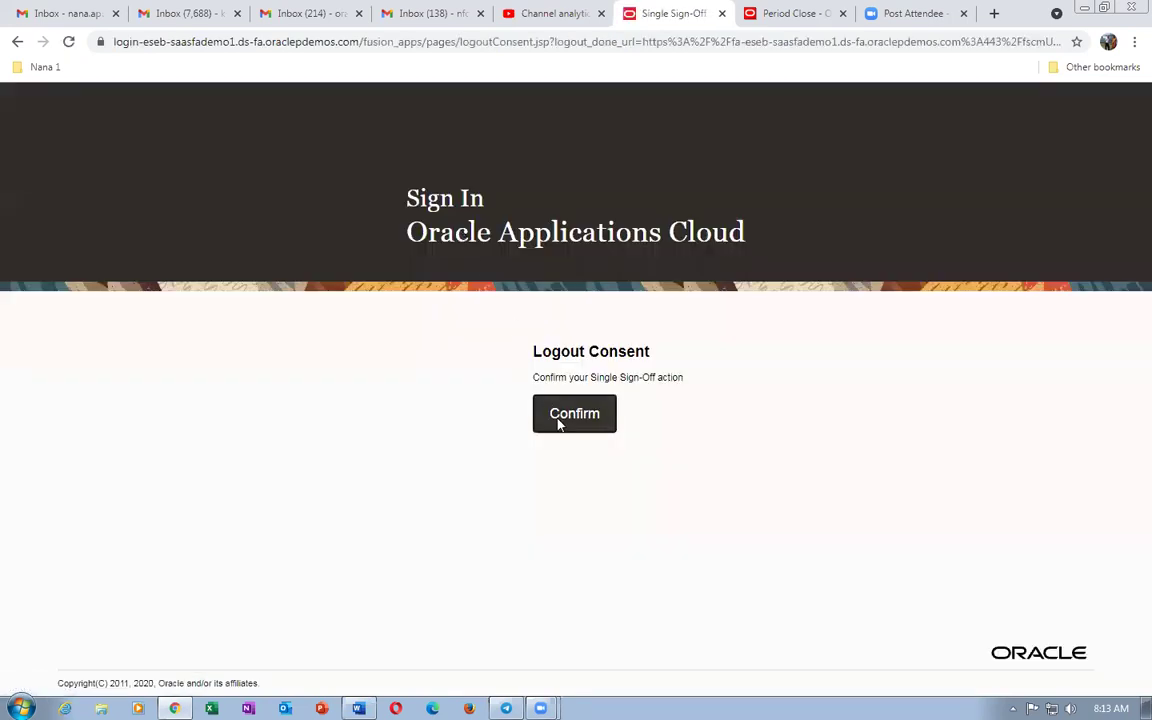
pyautogui.click(559, 424)
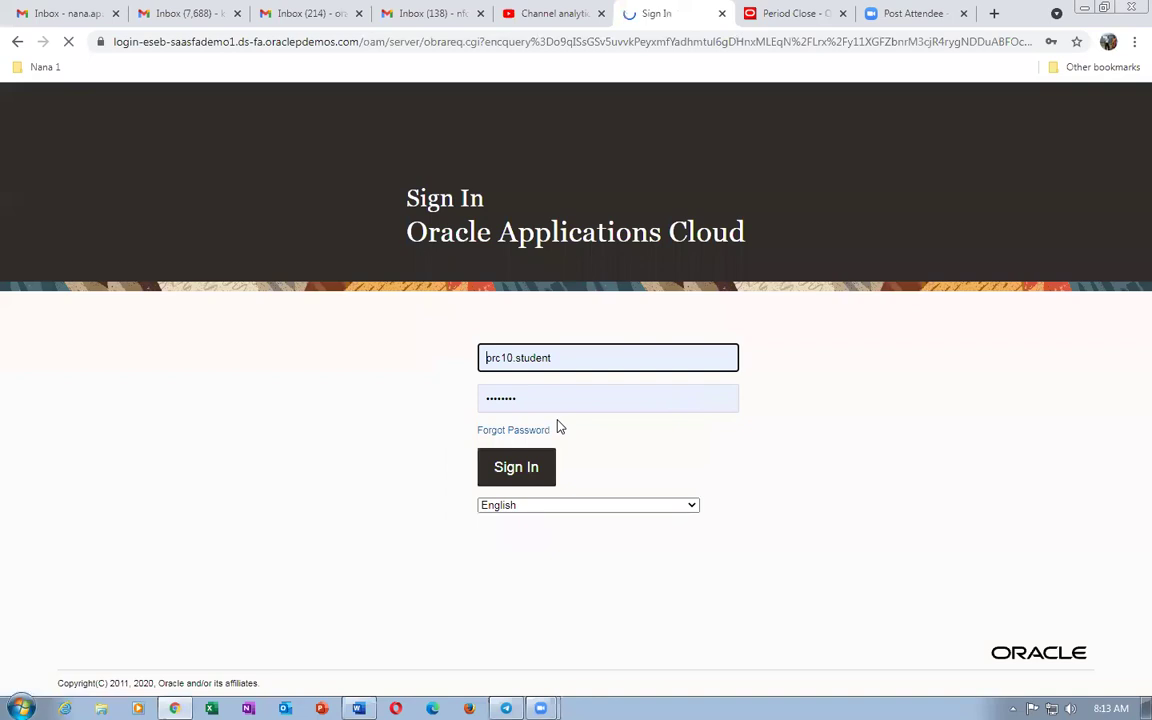
pyautogui.click(576, 360)
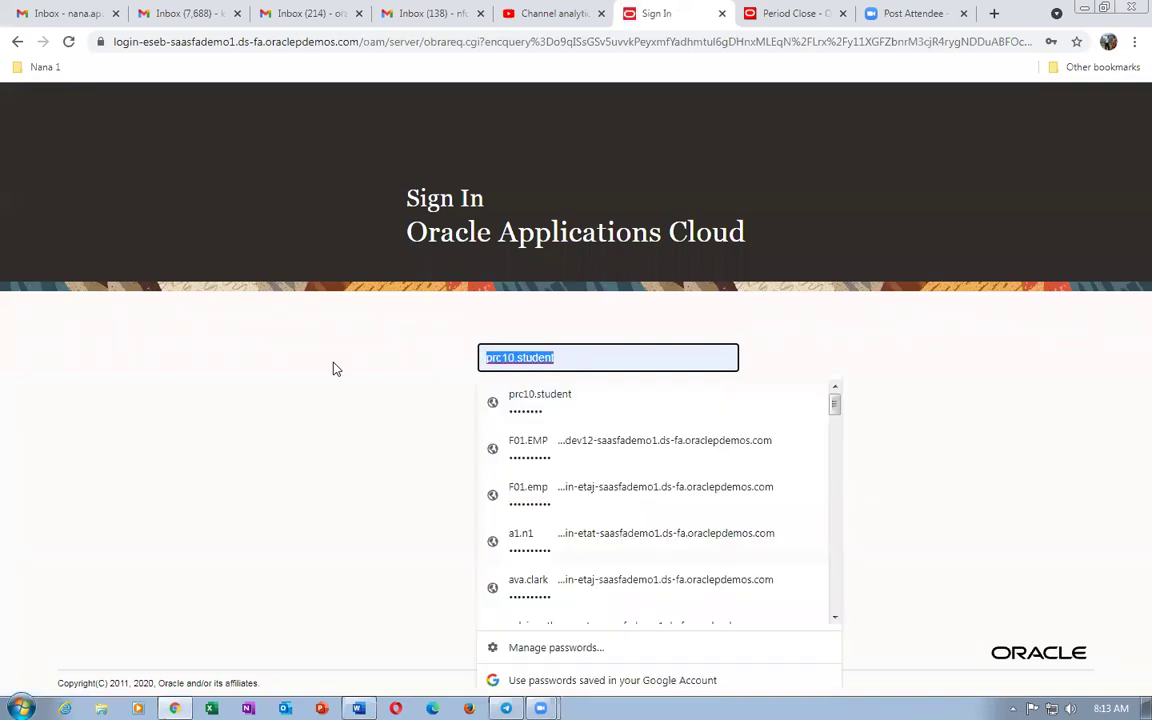
pyautogui.write('scm08.student')
pyautogui.press('Tab')
pyautogui.click(280, 414)
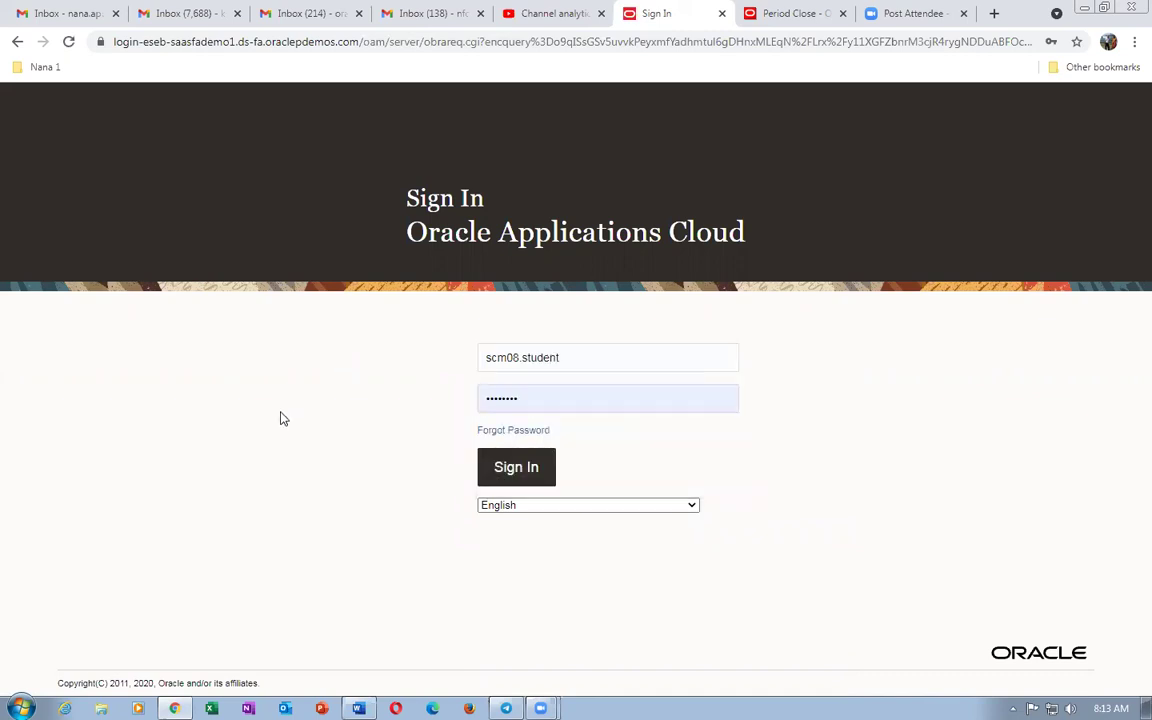
pyautogui.click(516, 476)
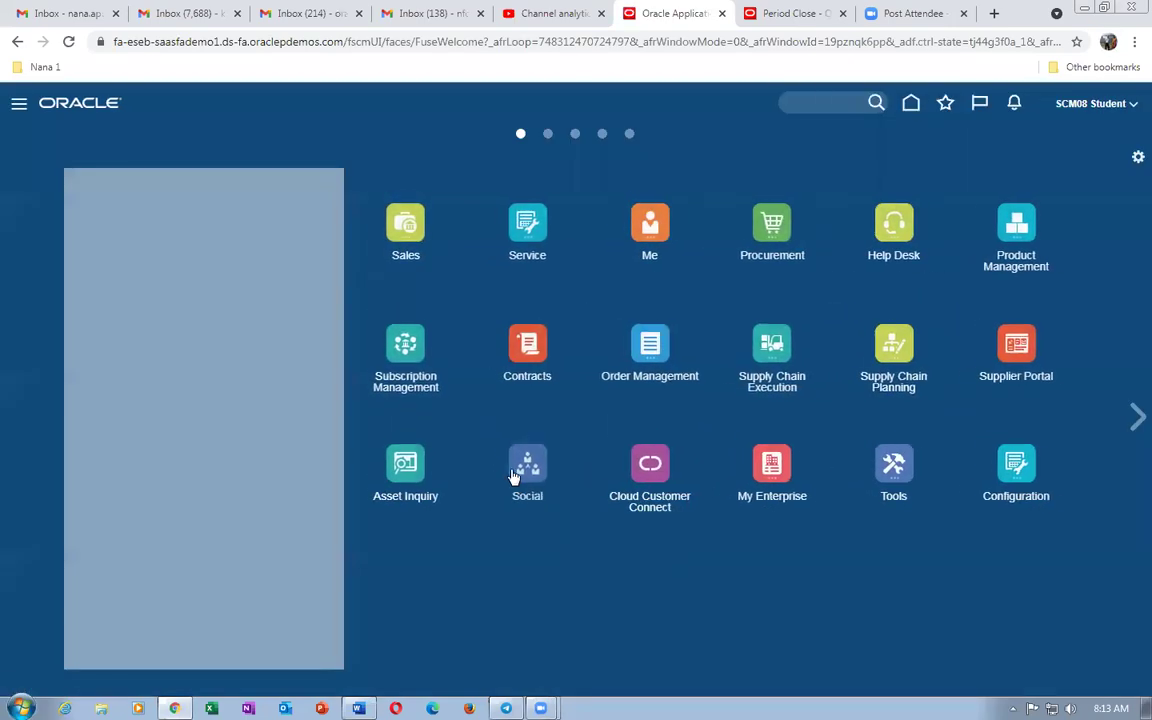
# Personalize the springboard so that Scheduled Processes is shown under Tools.
pyautogui.click(905, 466)
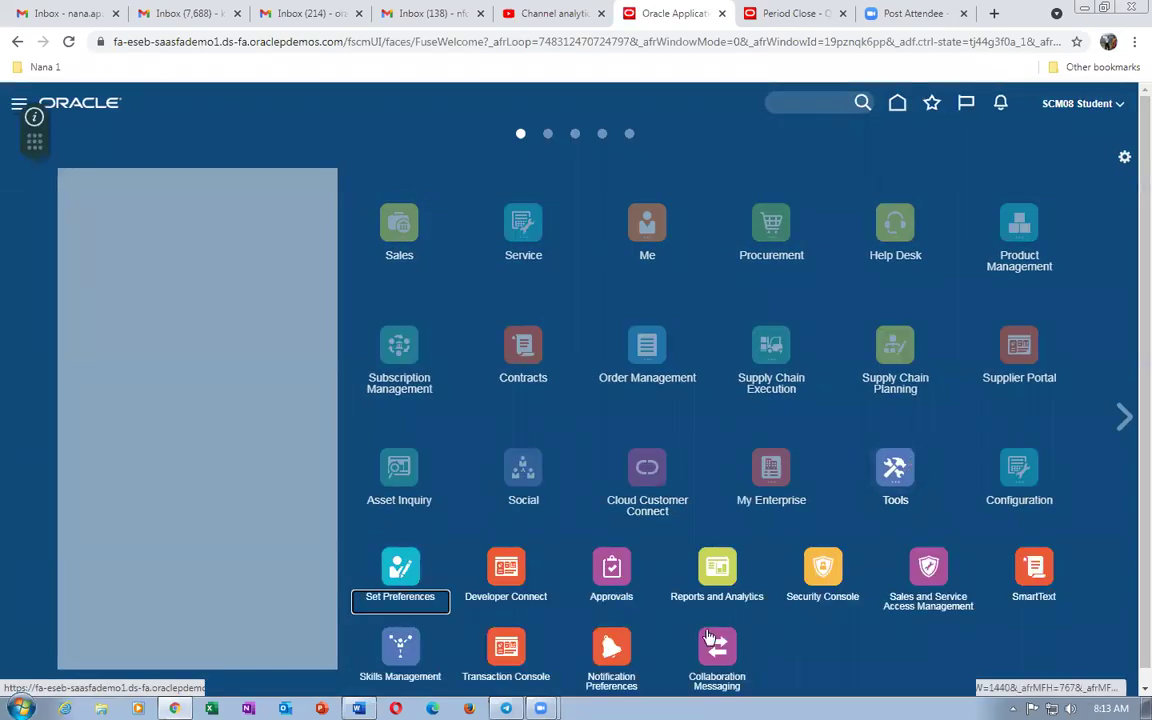
pyautogui.scroll(-1, 798, 618)
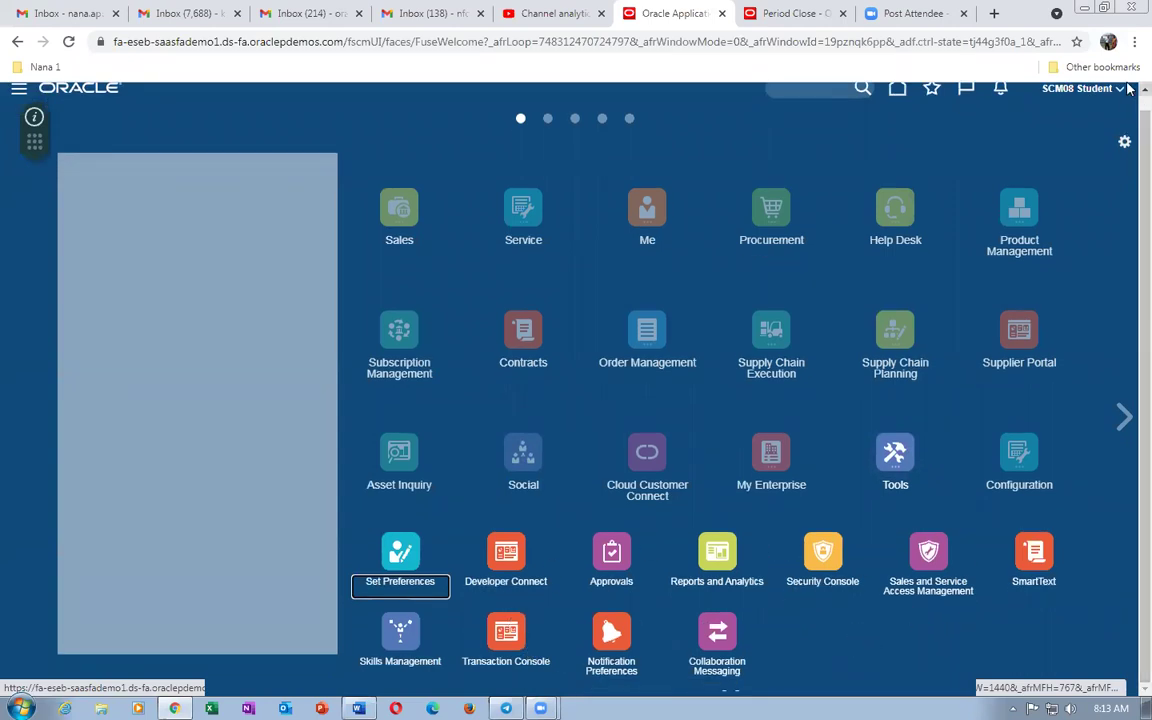
pyautogui.scroll(1, 1127, 151)
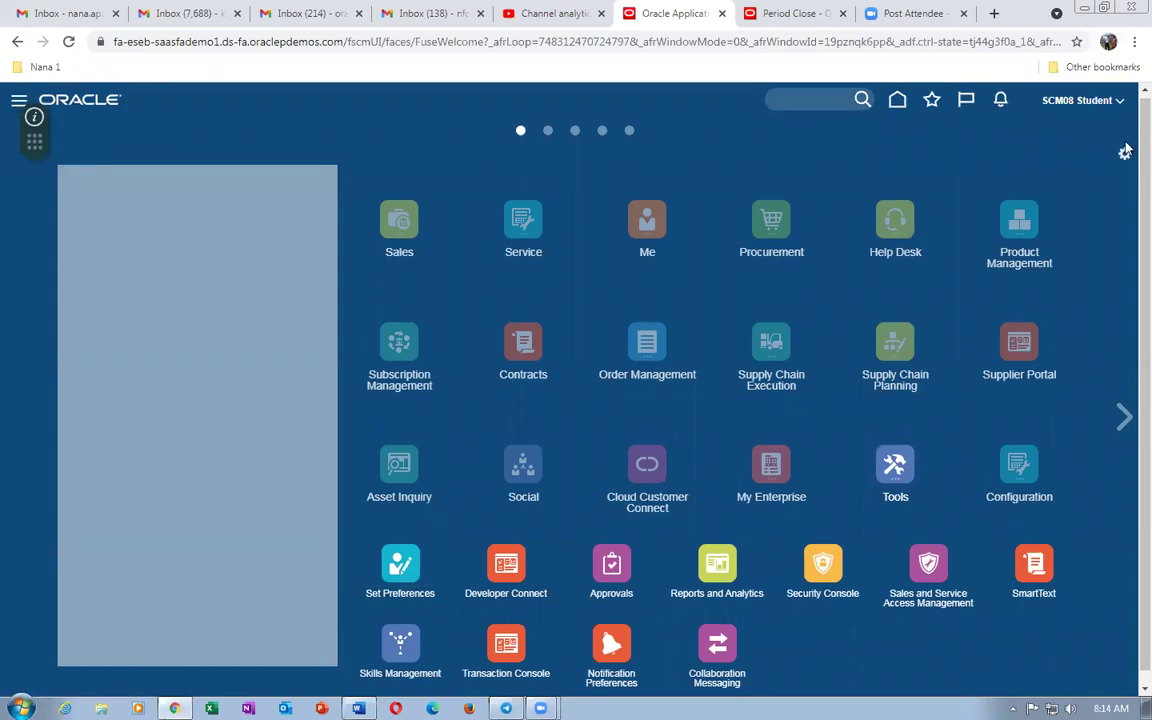
pyautogui.scroll(-1, 1124, 150)
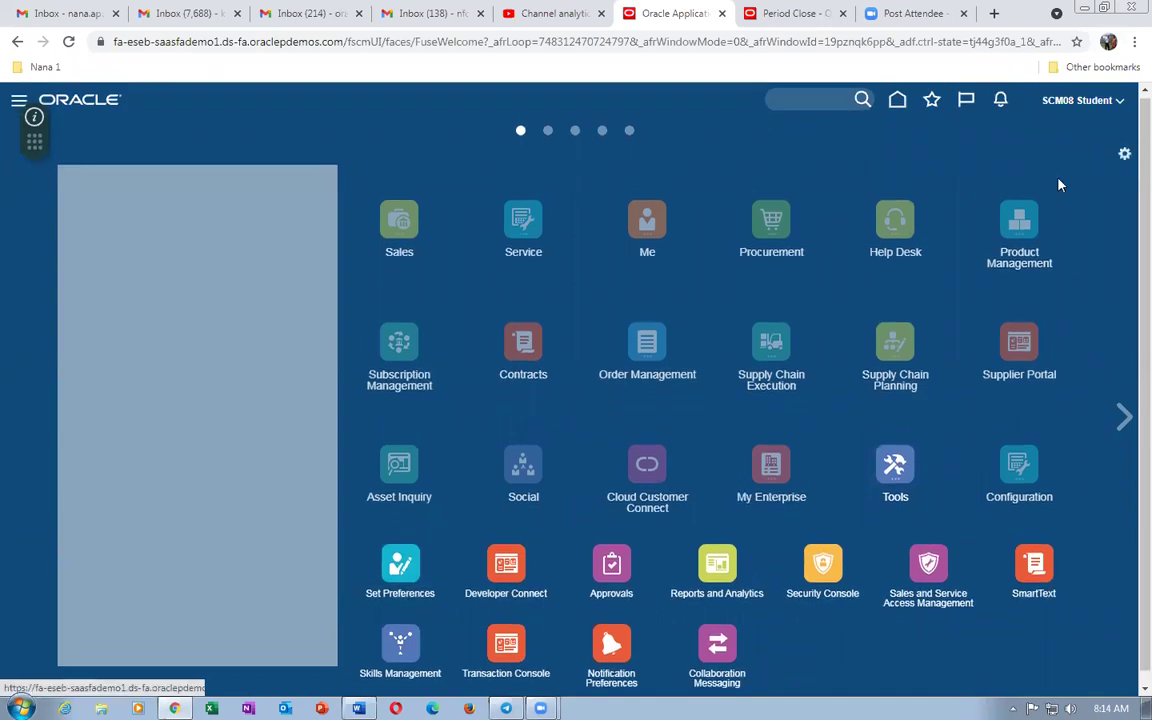
pyautogui.scroll(1, 1129, 160)
pyautogui.scroll(-1, 1110, 160)
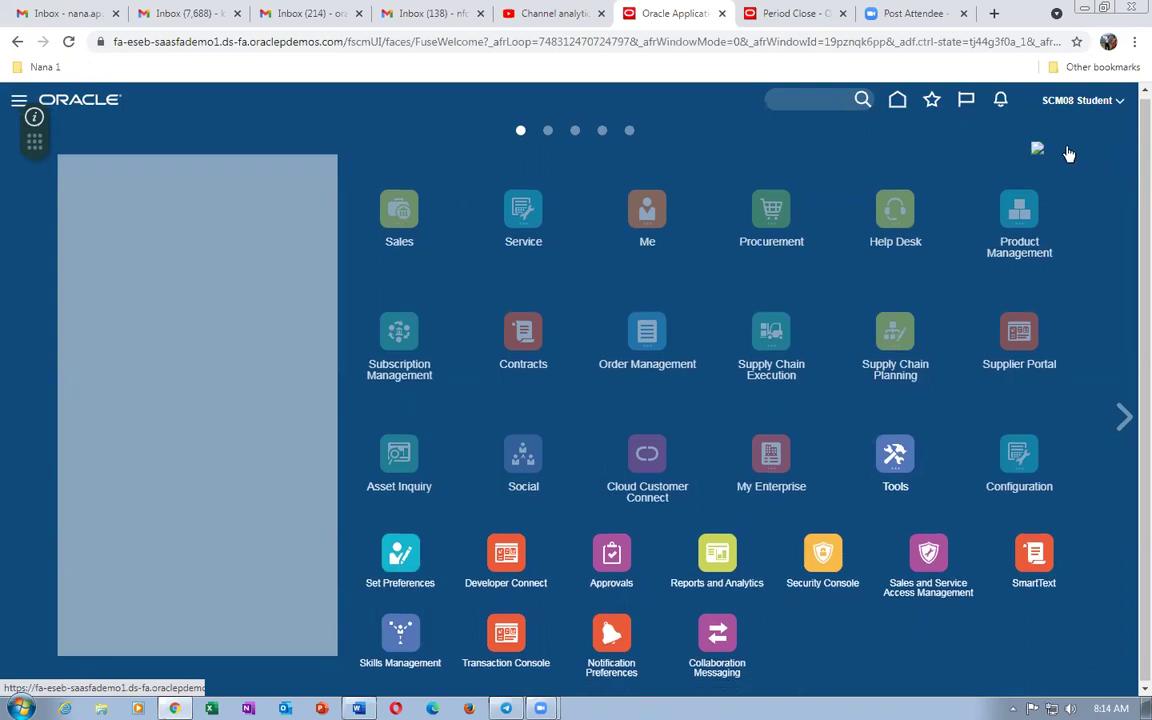
pyautogui.scroll(1, 1045, 160)
pyautogui.scroll(-1, 1047, 159)
pyautogui.scroll(1, 1063, 157)
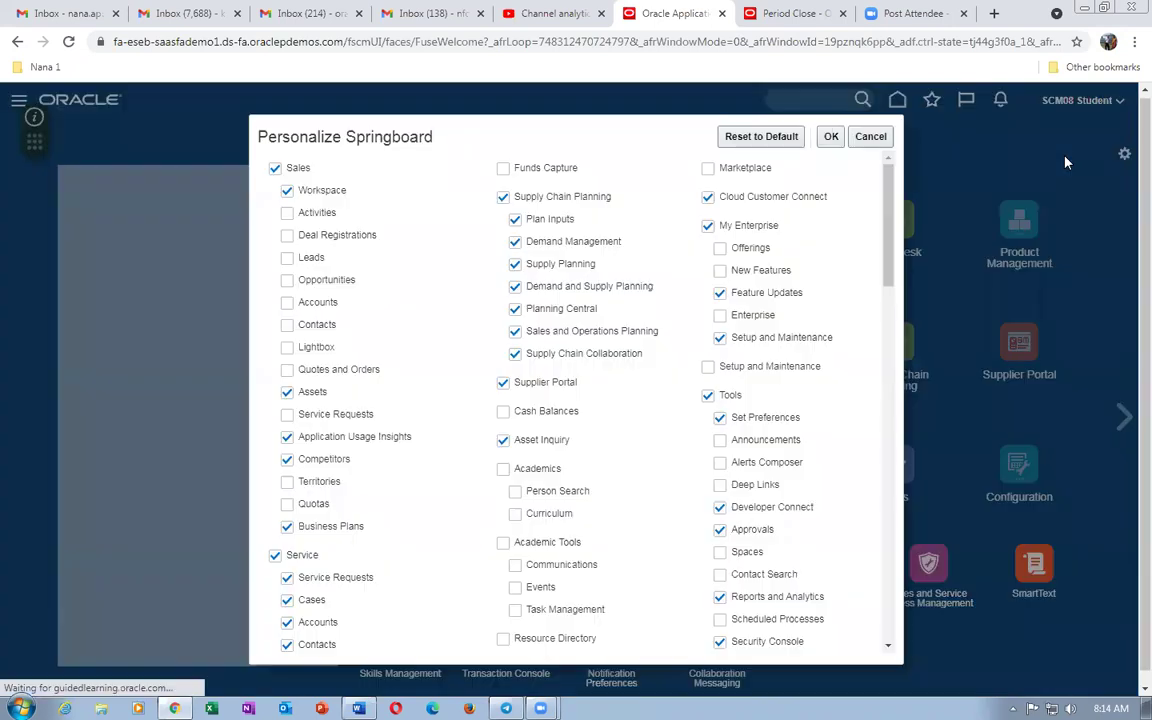
pyautogui.moveTo(893, 266); pyautogui.dragTo(898, 316)
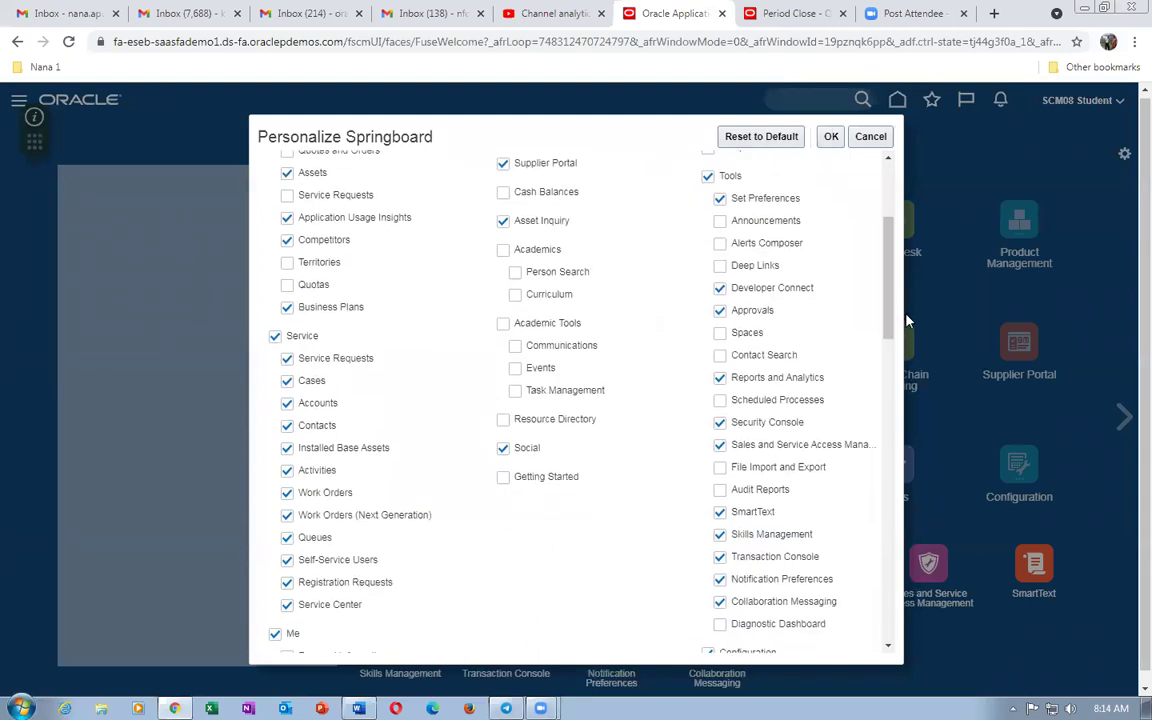
pyautogui.click(722, 402)
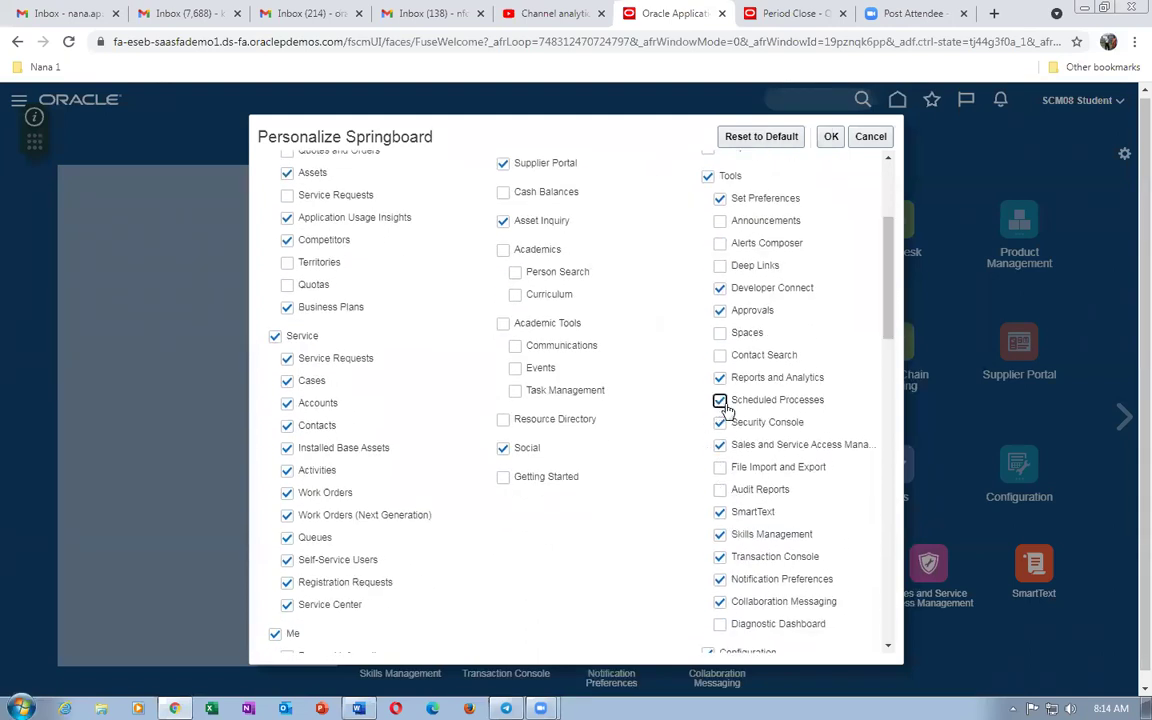
pyautogui.click(831, 136)
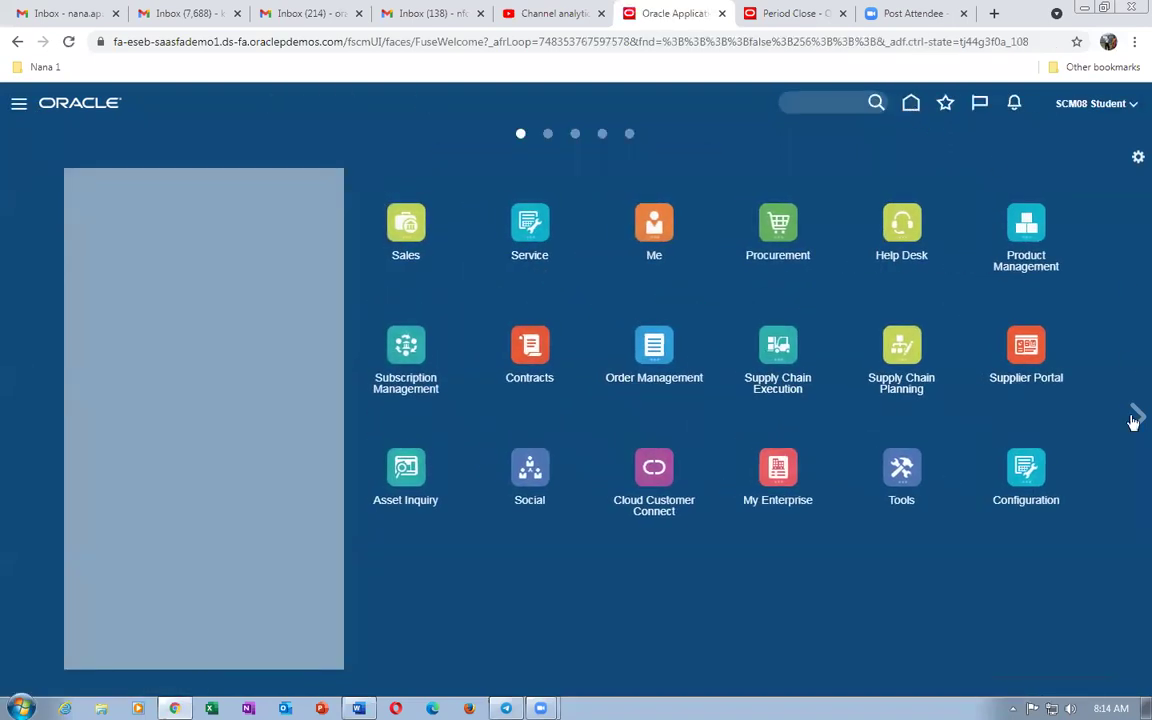
# Open Scheduled Processes, start scheduling a new process, and search the job names for %cons%advise%.
pyautogui.click(897, 470)
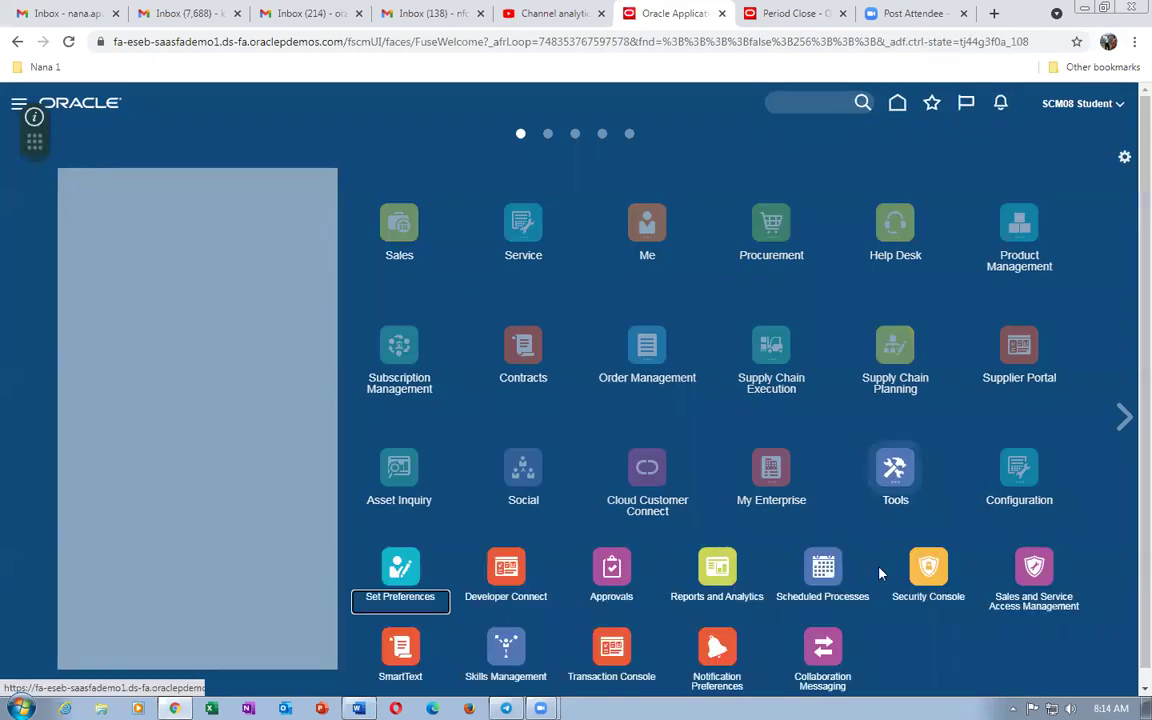
pyautogui.click(823, 572)
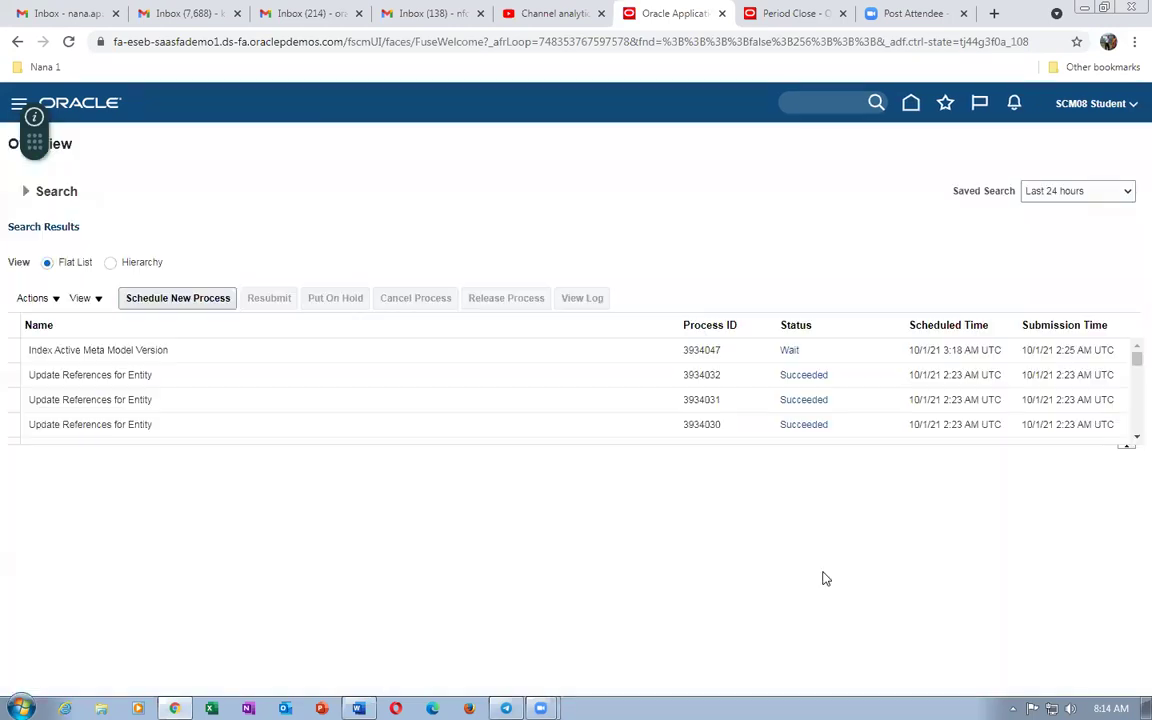
pyautogui.click(155, 300)
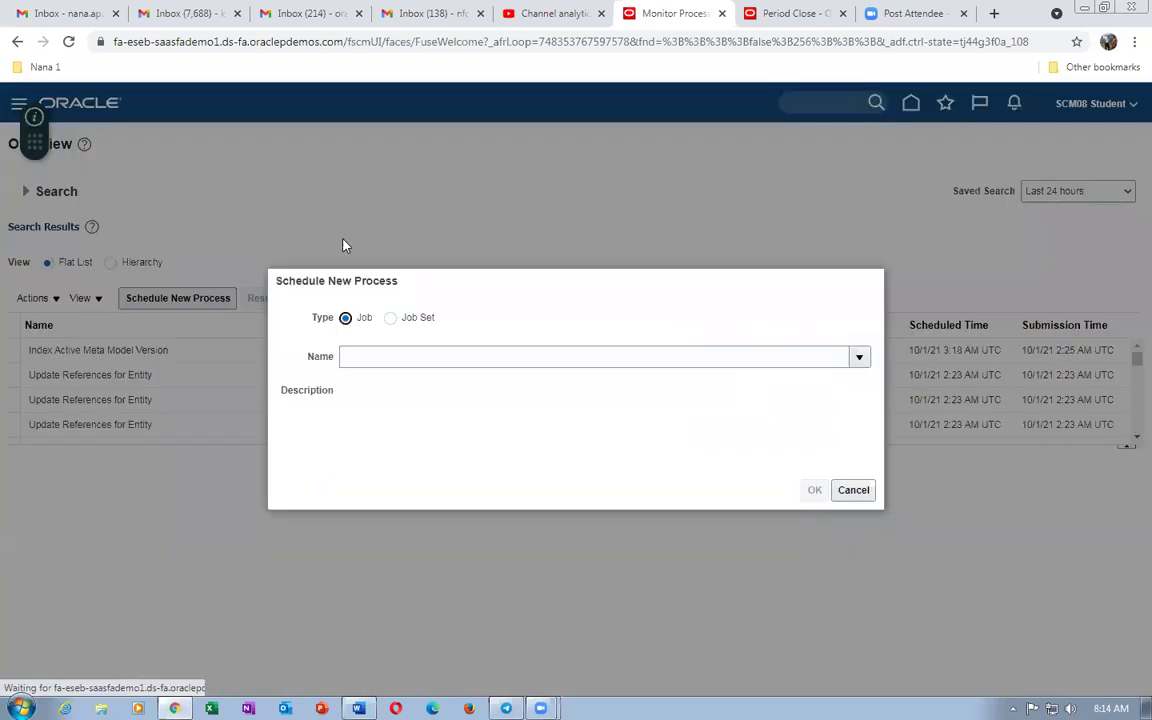
pyautogui.click(381, 357)
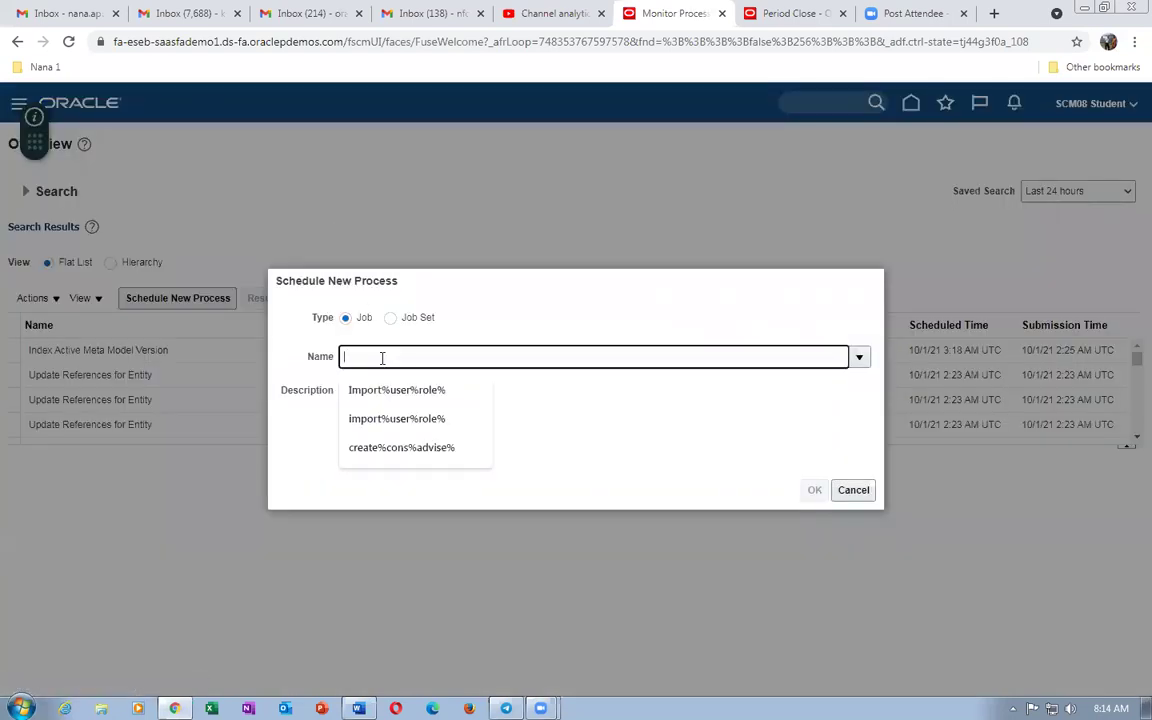
pyautogui.write('%cons%advise%')
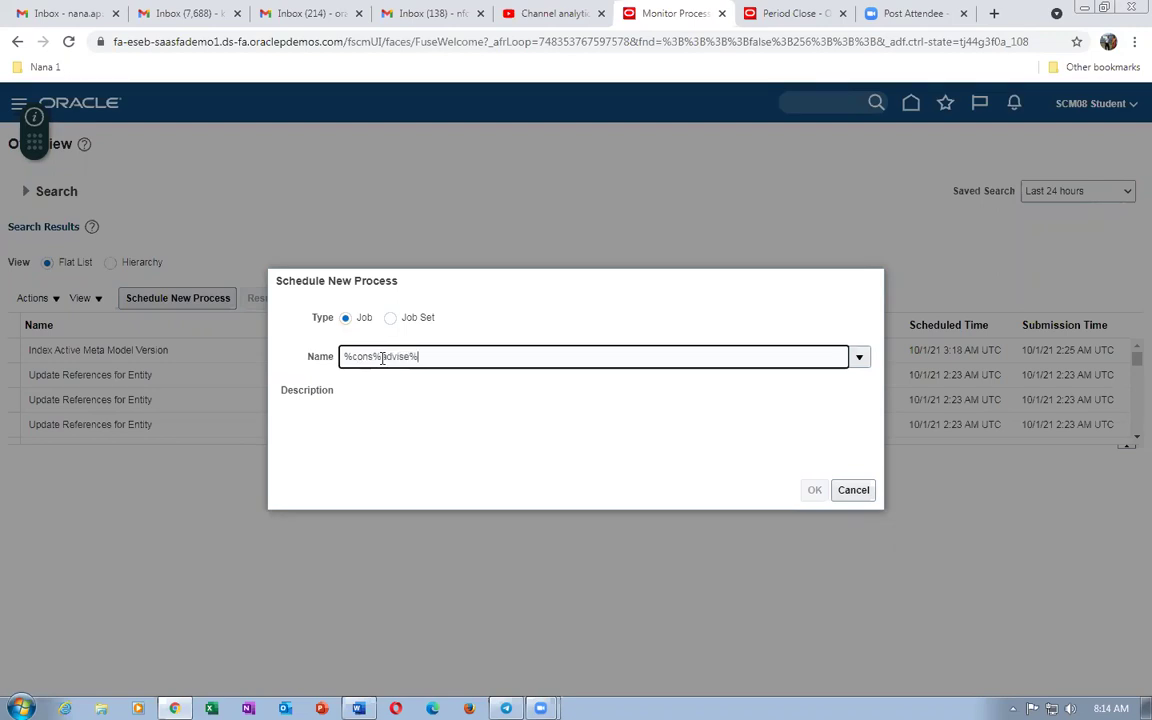
pyautogui.press('Tab')
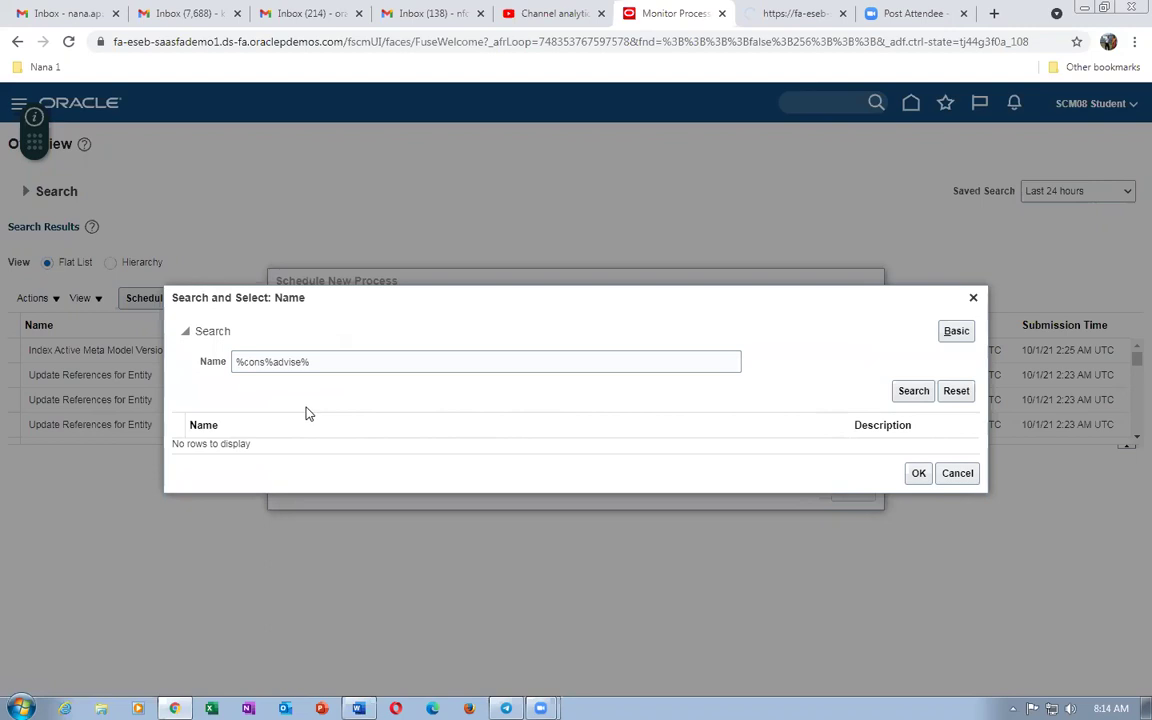
pyautogui.click(910, 394)
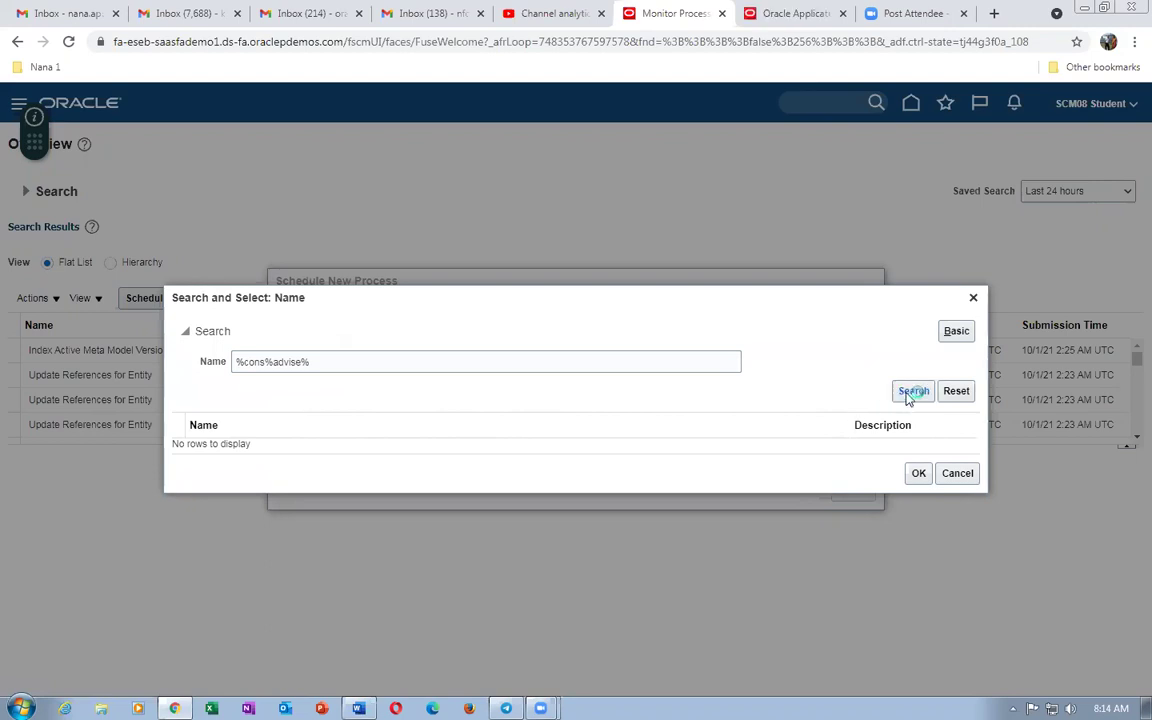
pyautogui.click(909, 397)
# Search the job names for %cons%advi% and choose Create Consumption Advice as the process to schedule.
pyautogui.click(360, 361)
pyautogui.press('BackSpace')
pyautogui.press('BackSpace')
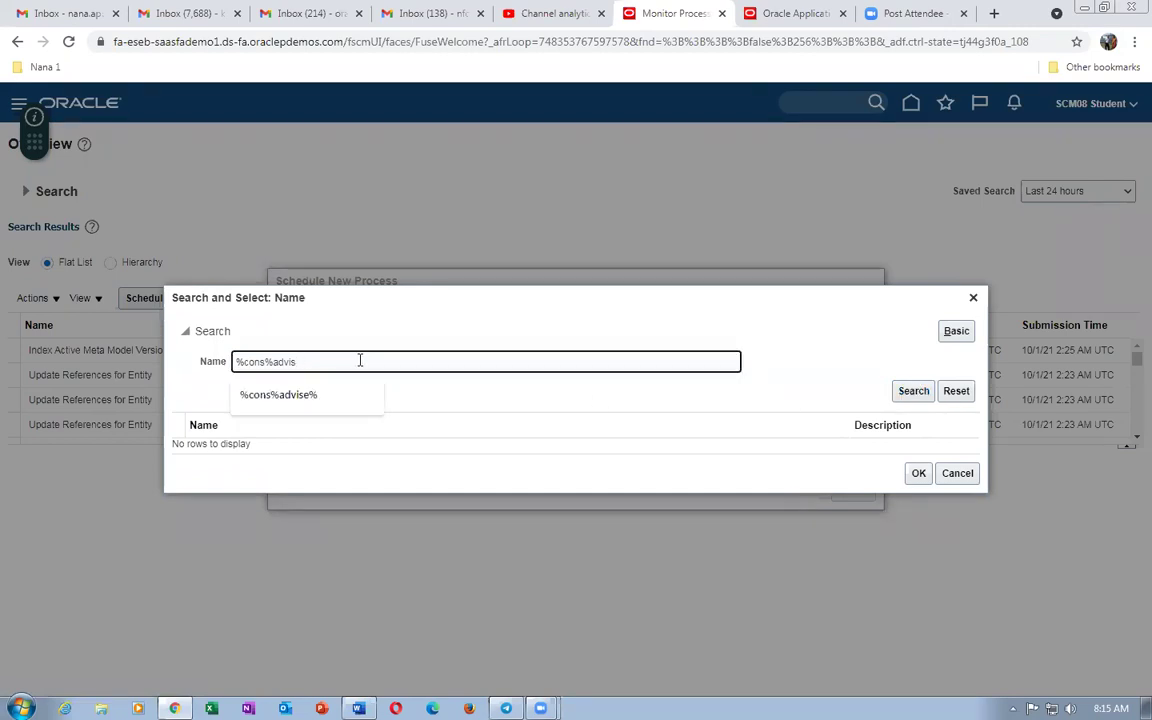
pyautogui.write('%')
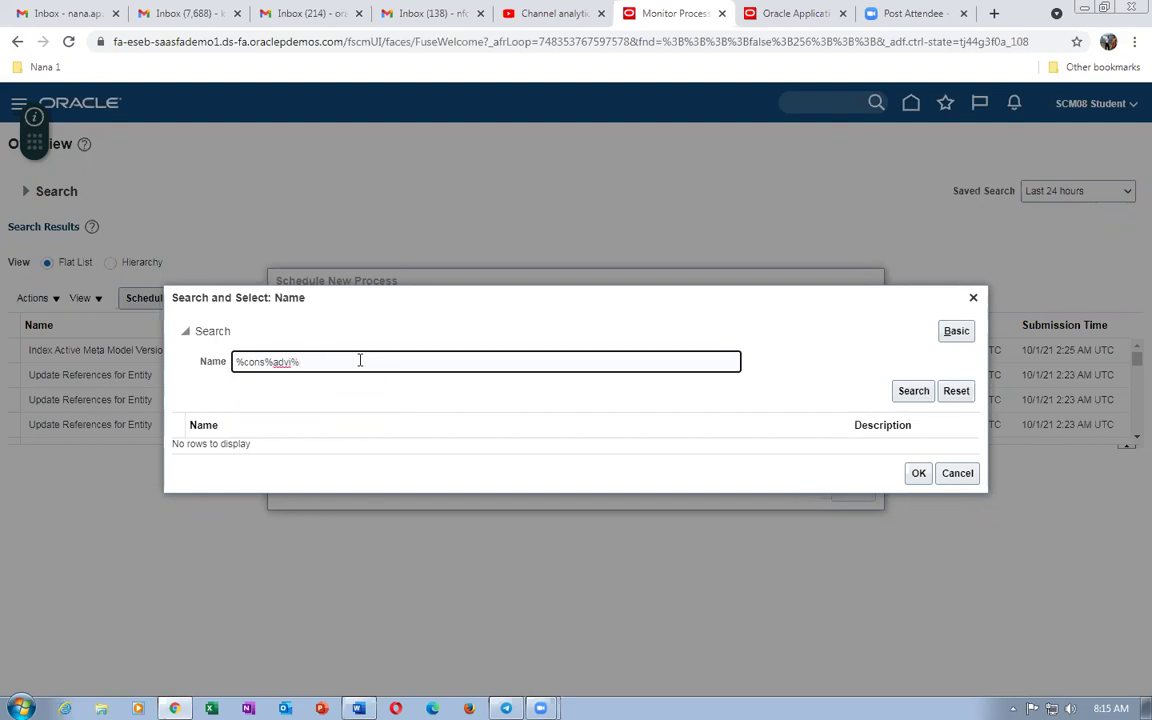
pyautogui.click(921, 393)
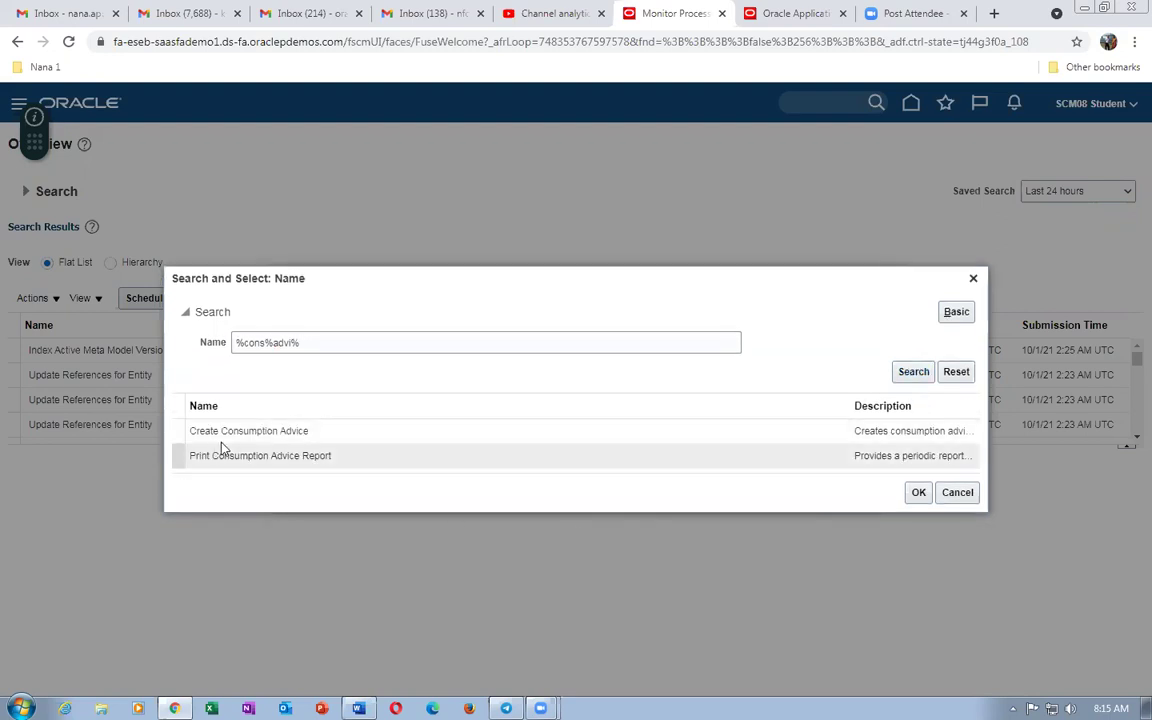
pyautogui.click(322, 437)
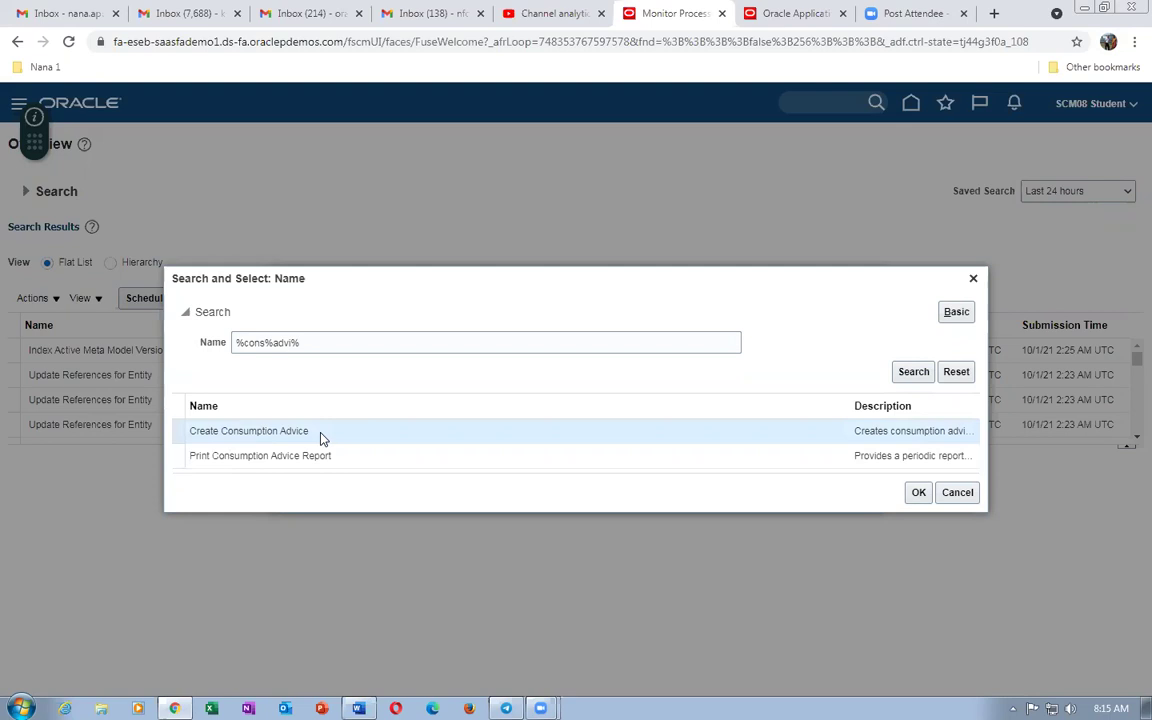
pyautogui.click(916, 493)
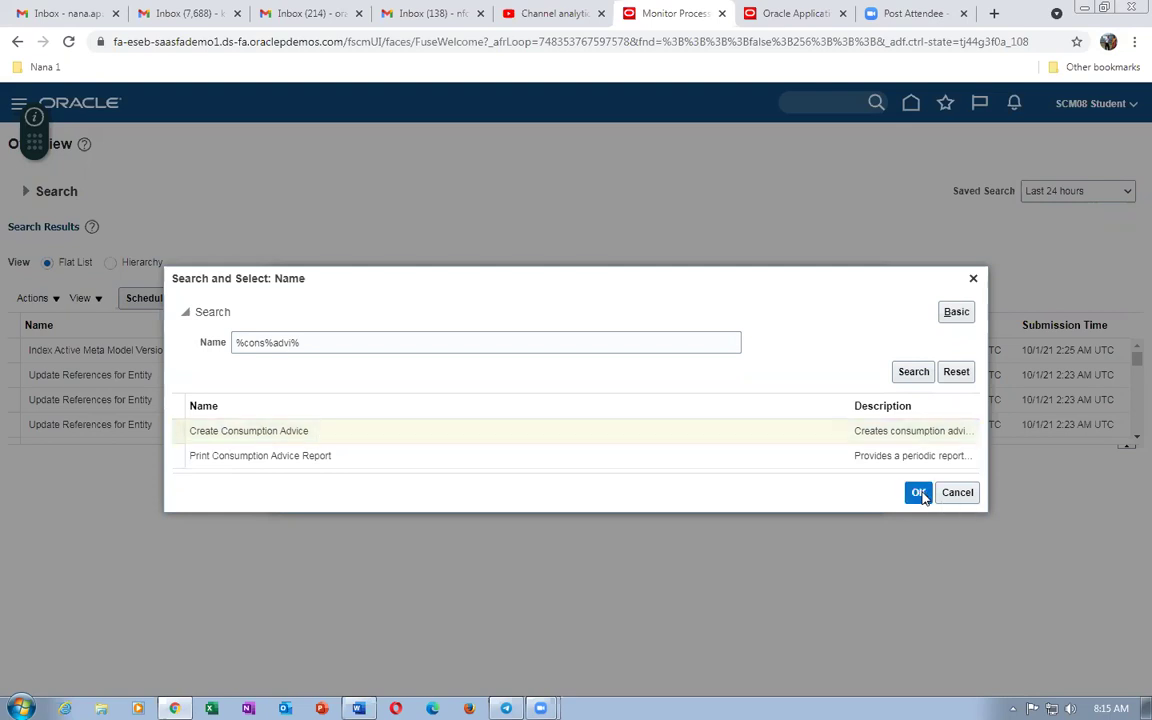
pyautogui.click(814, 490)
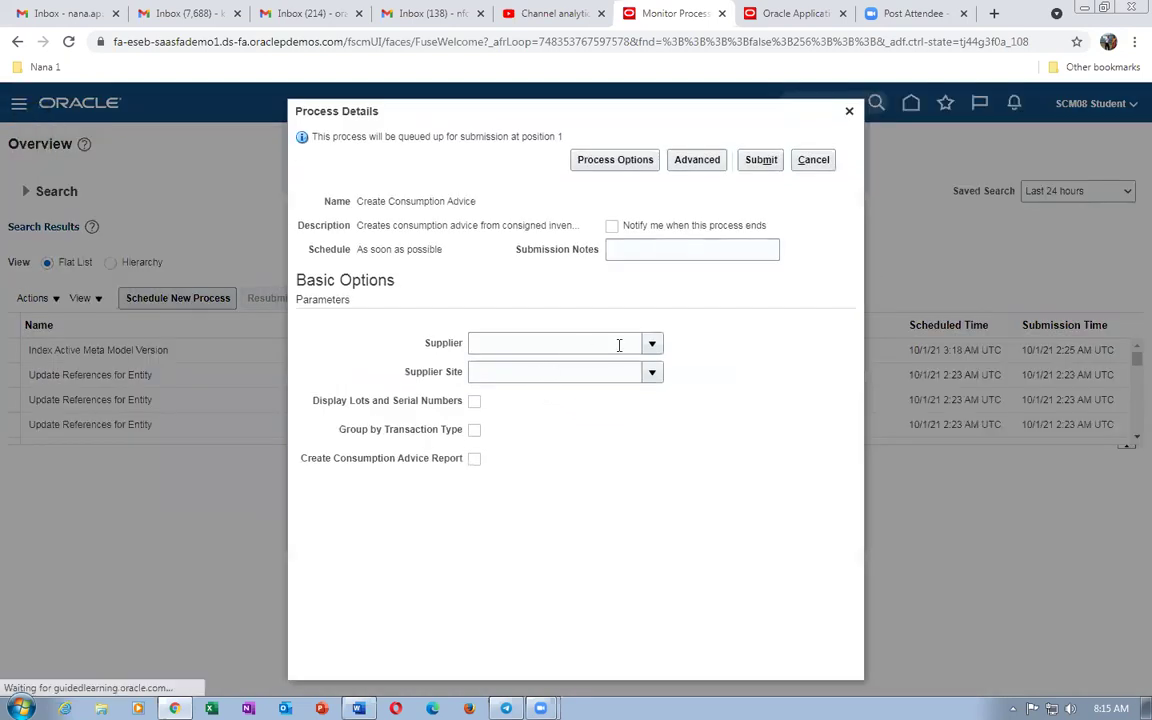
# Set the process parameters to supplier g03_cons_sup_1 and supplier site Cons site.
pyautogui.click(607, 342)
pyautogui.press('Tab')
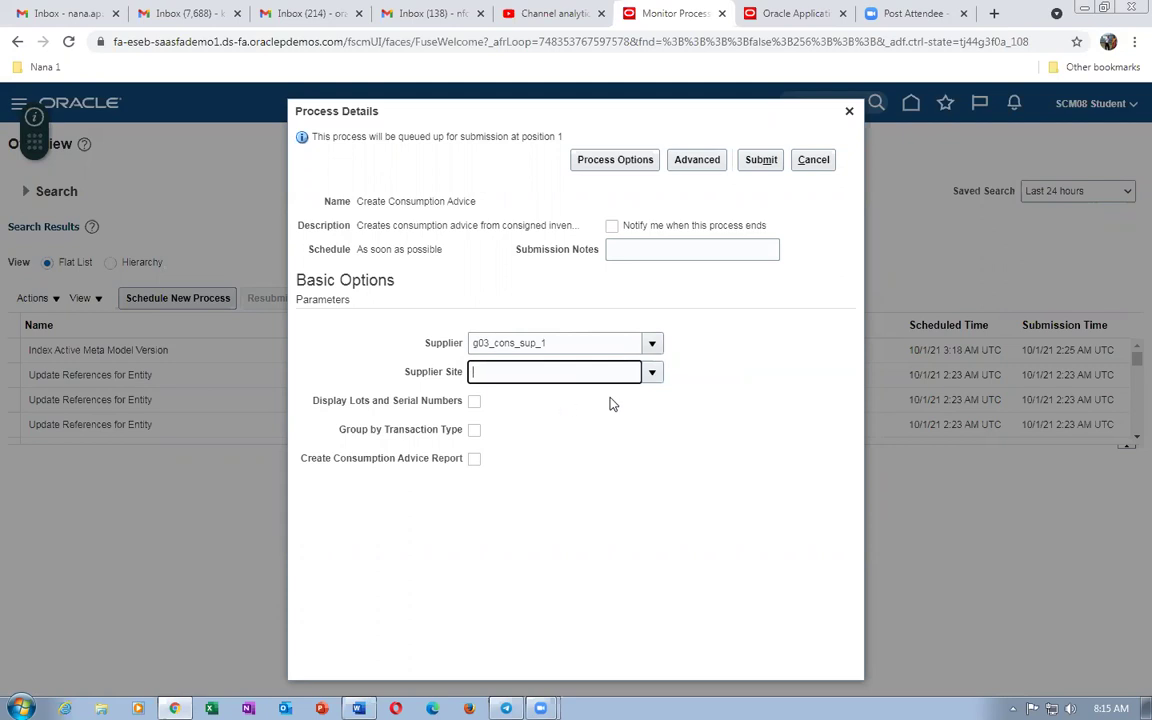
pyautogui.click(651, 372)
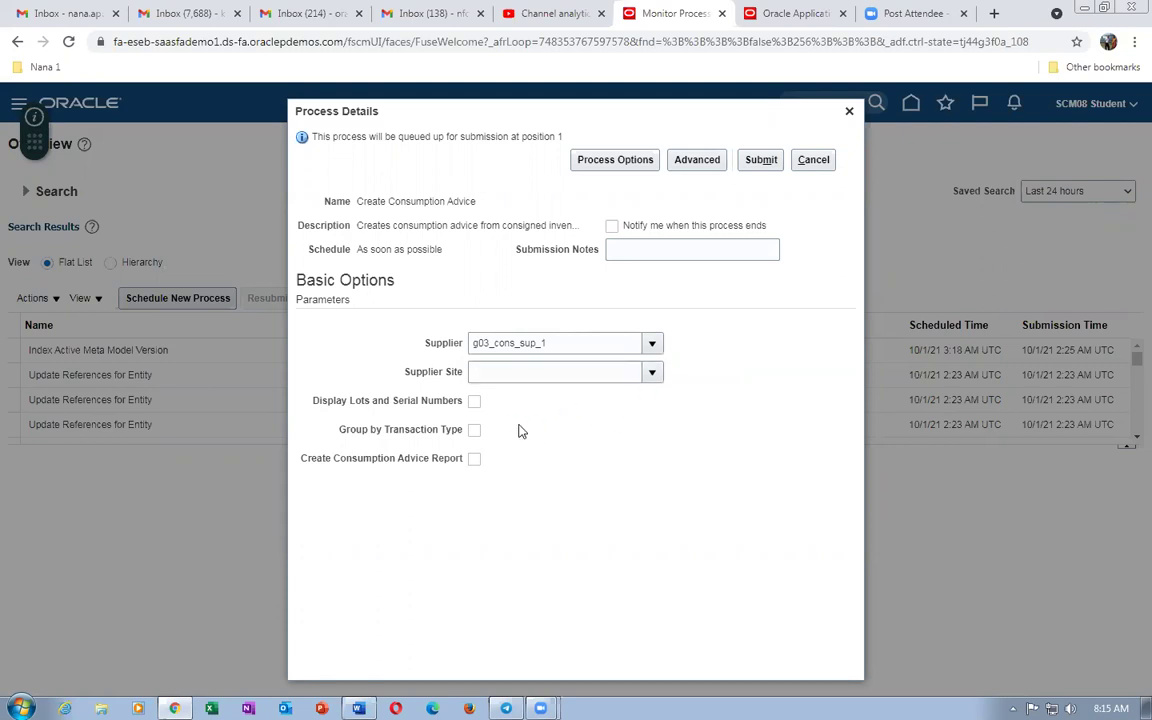
pyautogui.click(497, 401)
pyautogui.click(699, 393)
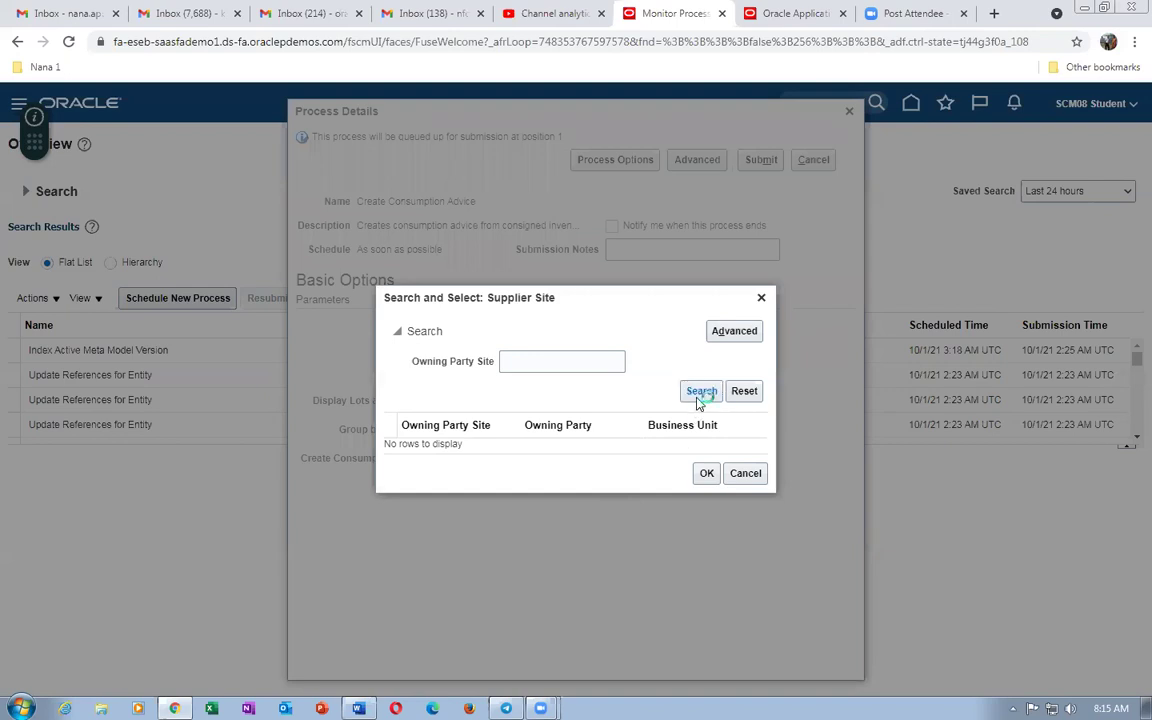
pyautogui.click(643, 445)
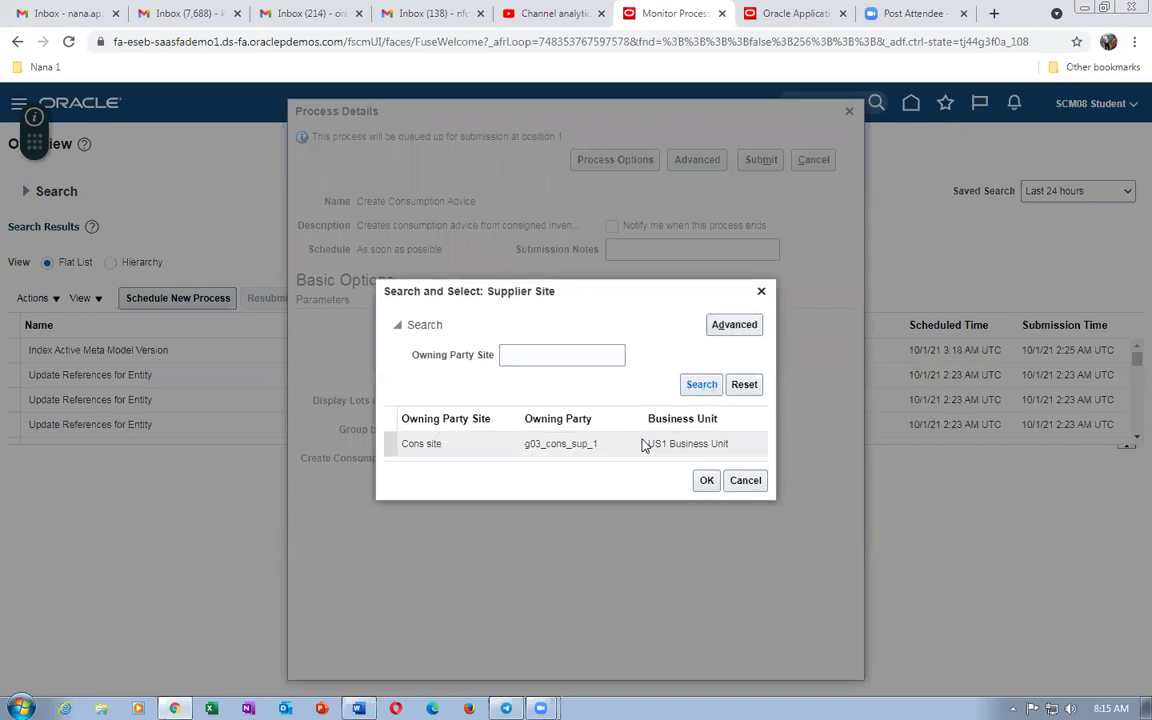
pyautogui.click(706, 481)
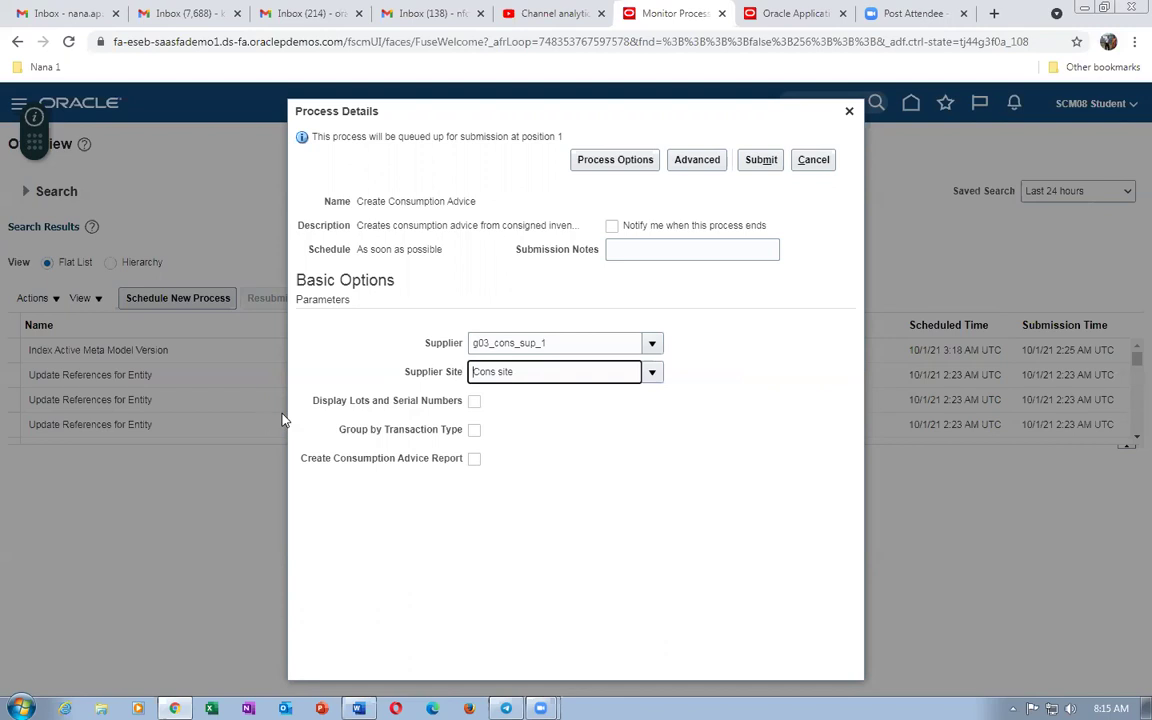
# Enable Display Lots and Serial Numbers, Group by Transaction Type and Create Consumption Advice Report, and submit the process.
pyautogui.click(474, 400)
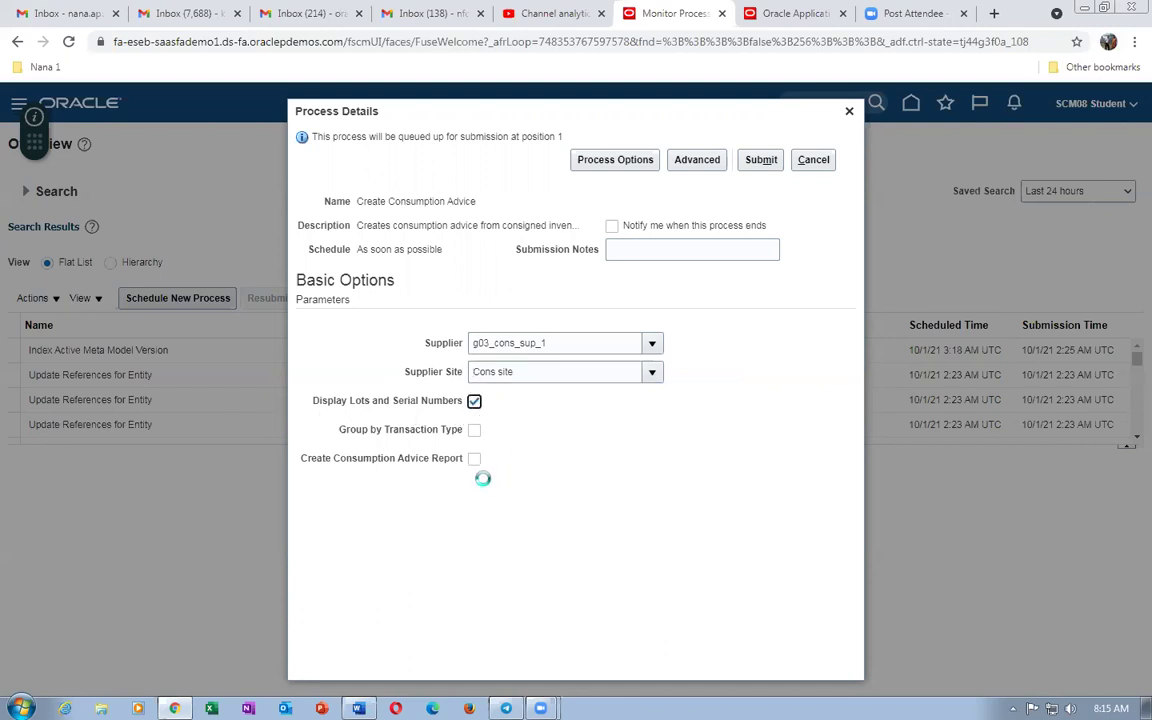
pyautogui.click(474, 429)
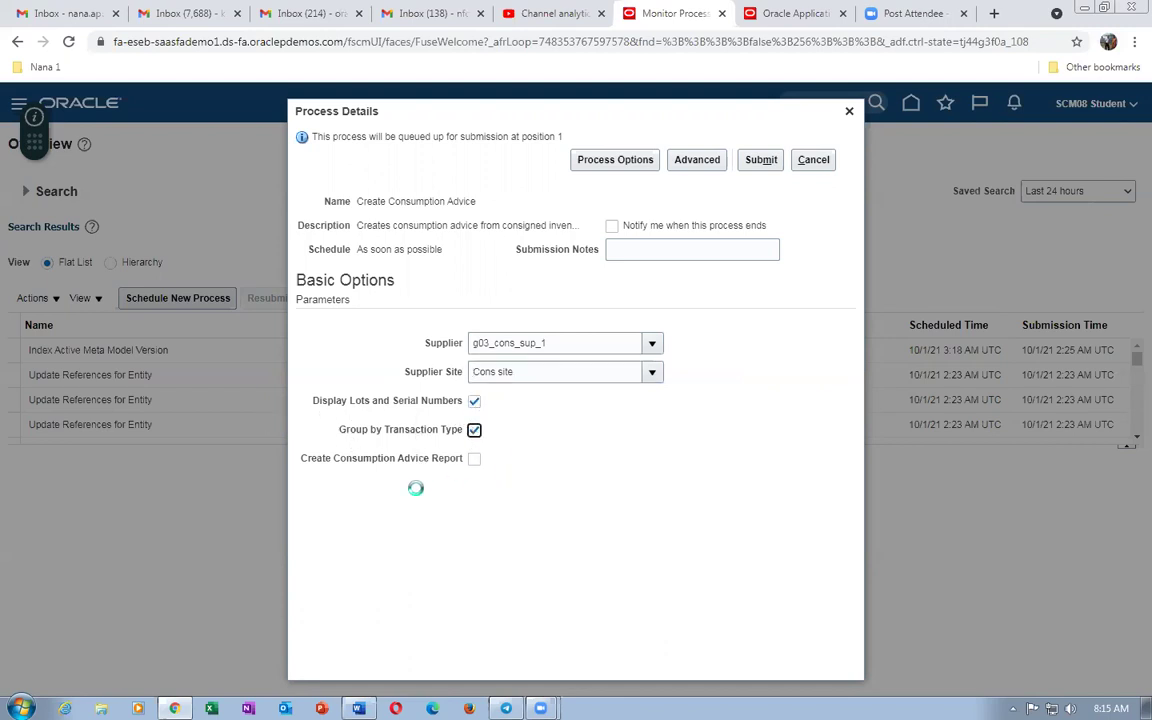
pyautogui.click(474, 458)
pyautogui.click(760, 164)
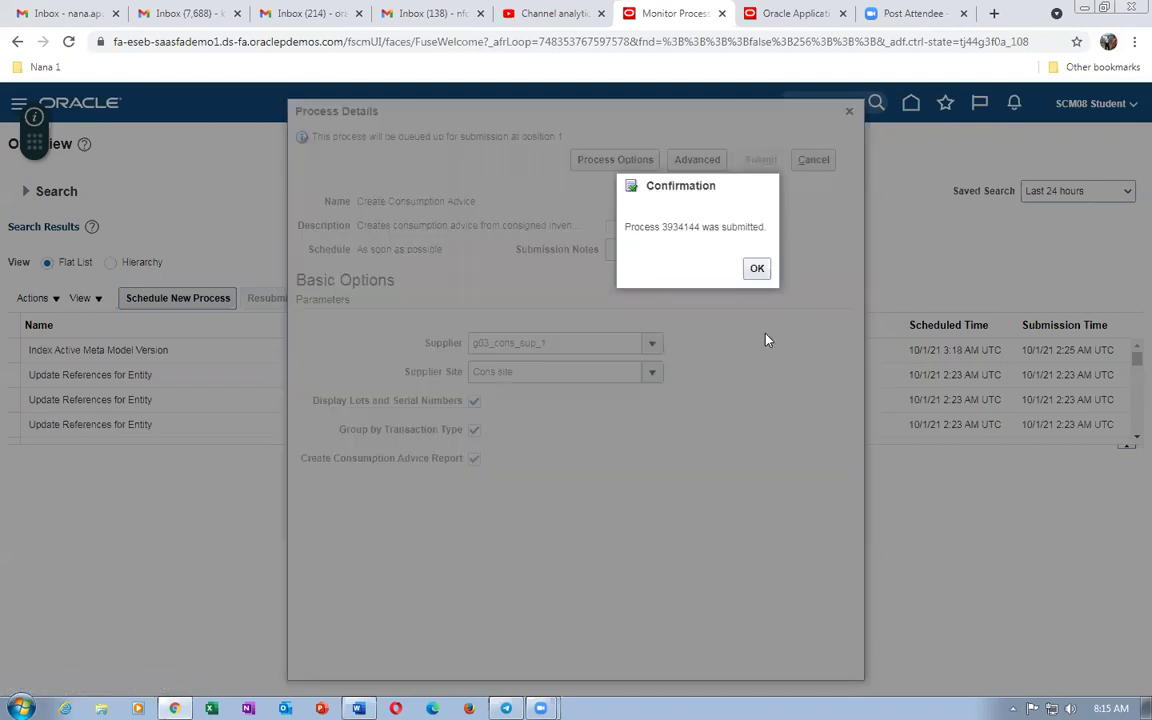
pyautogui.click(757, 268)
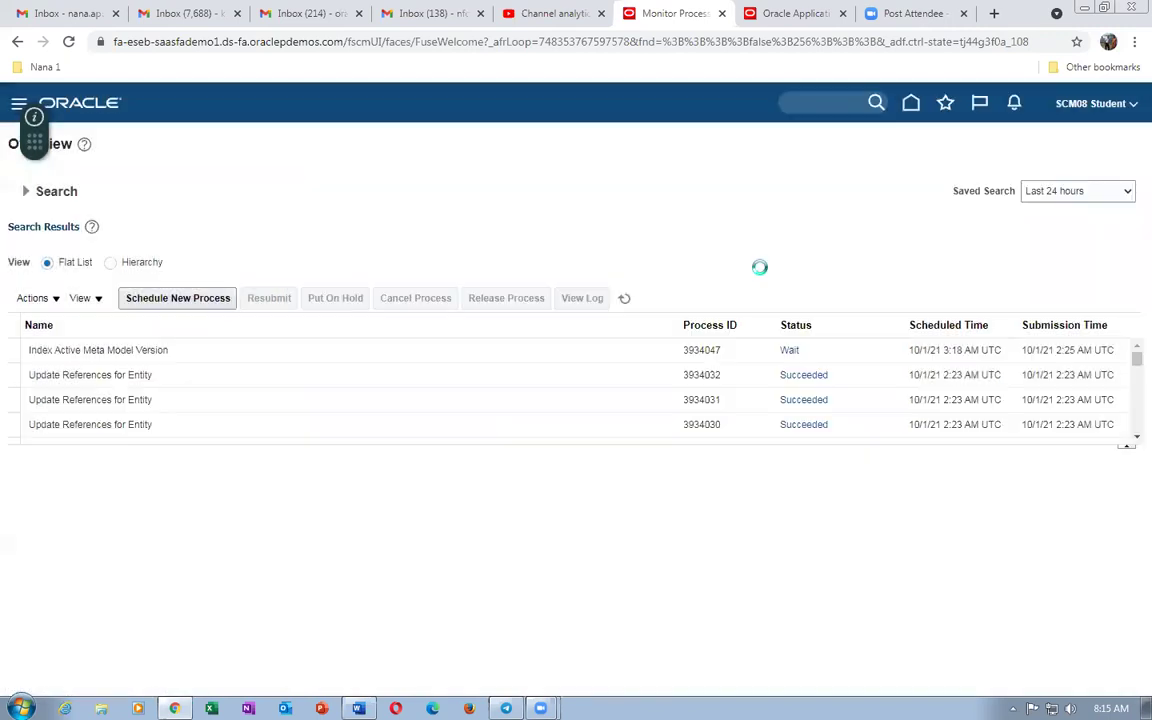
# Enlarge the process list and refresh it repeatedly to check the status of Create Consumption Advice and its related processes.
pyautogui.click(624, 298)
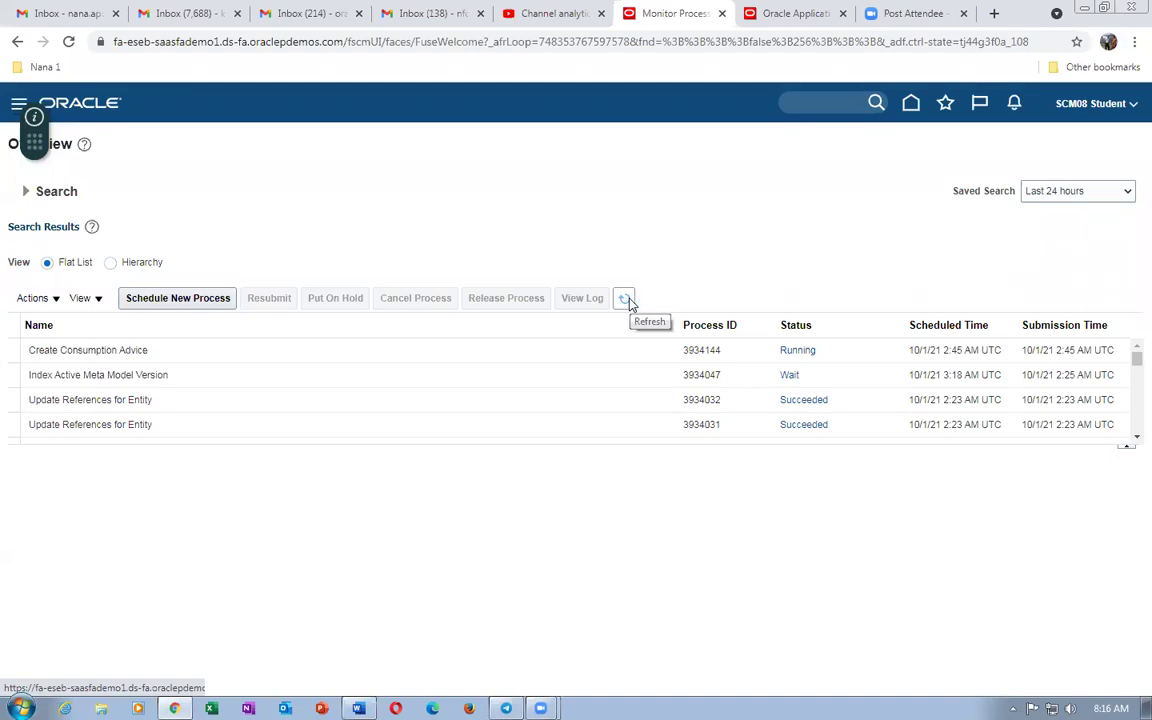
pyautogui.click(627, 300)
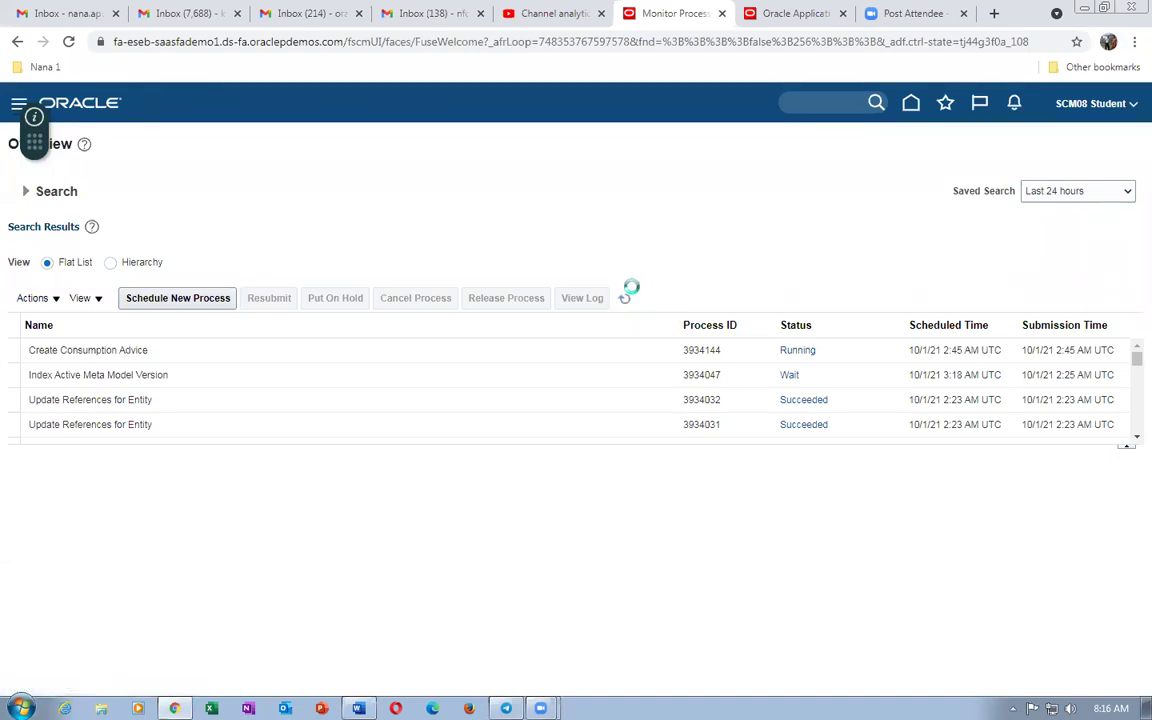
pyautogui.click(630, 303)
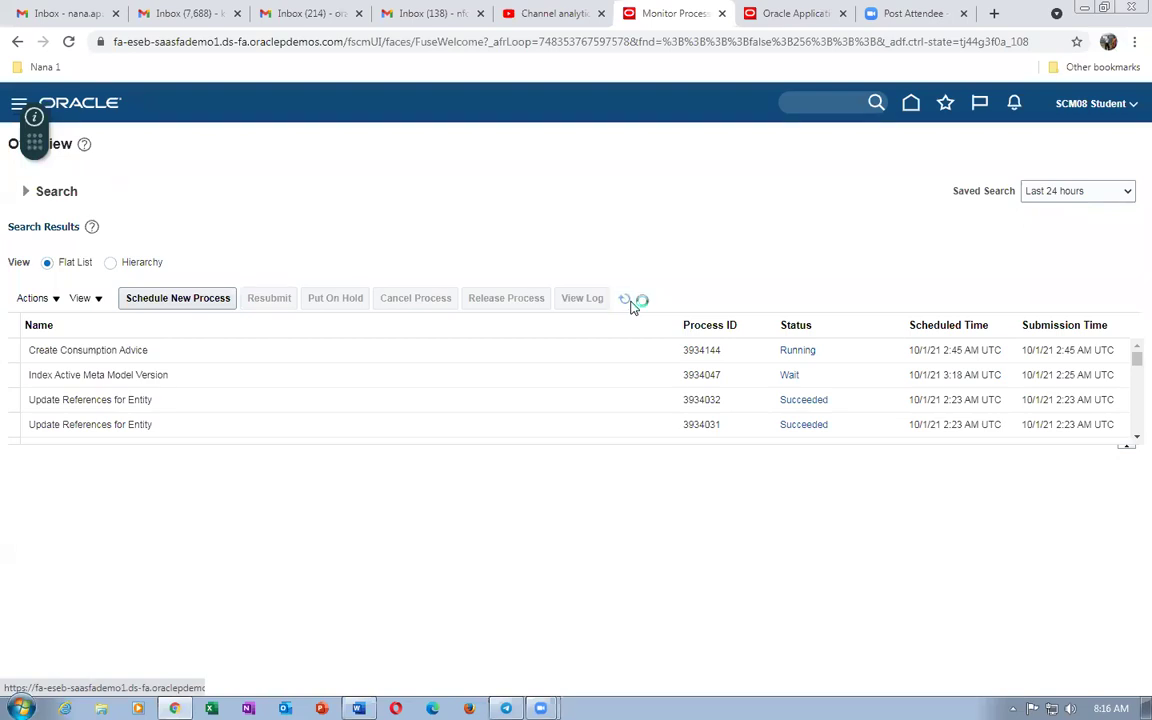
pyautogui.moveTo(398, 455); pyautogui.dragTo(398, 580)
pyautogui.click(624, 300)
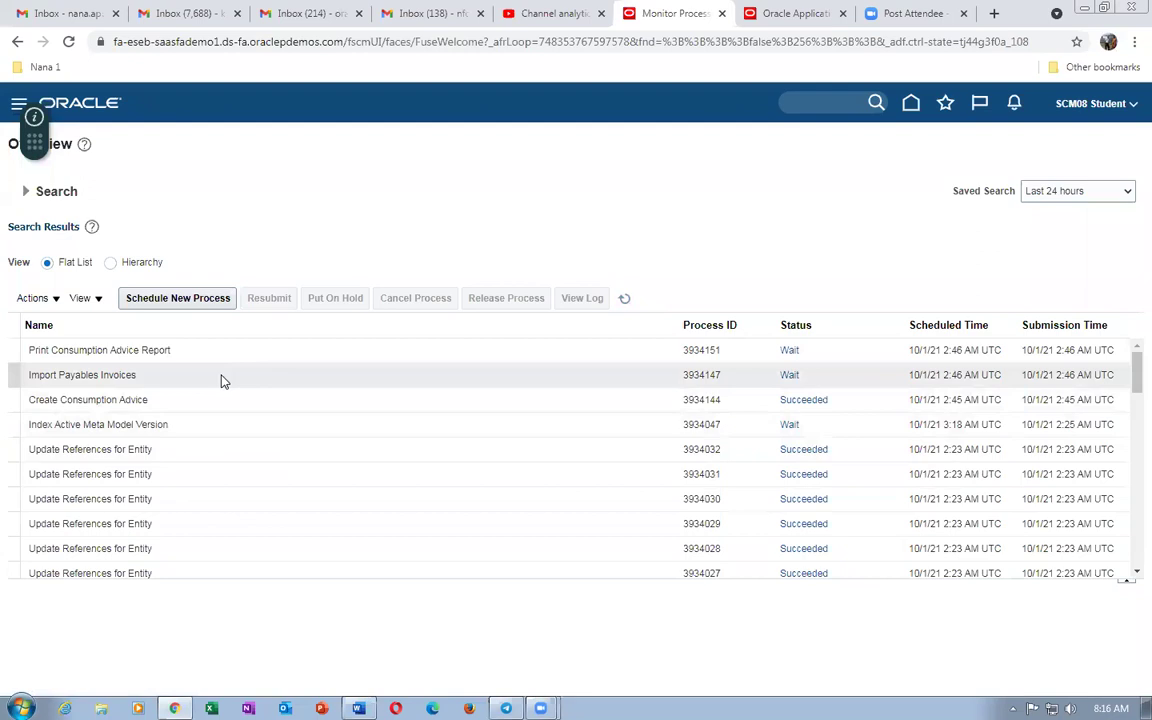
pyautogui.click(625, 299)
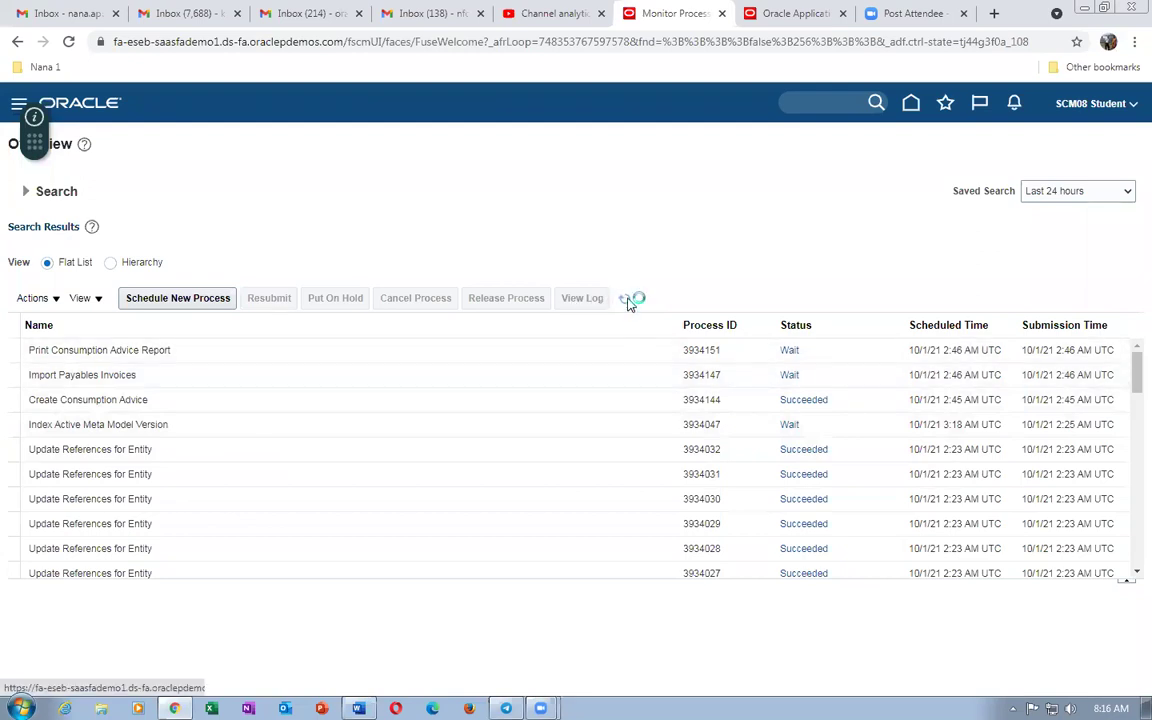
pyautogui.click(625, 299)
pyautogui.click(625, 299)
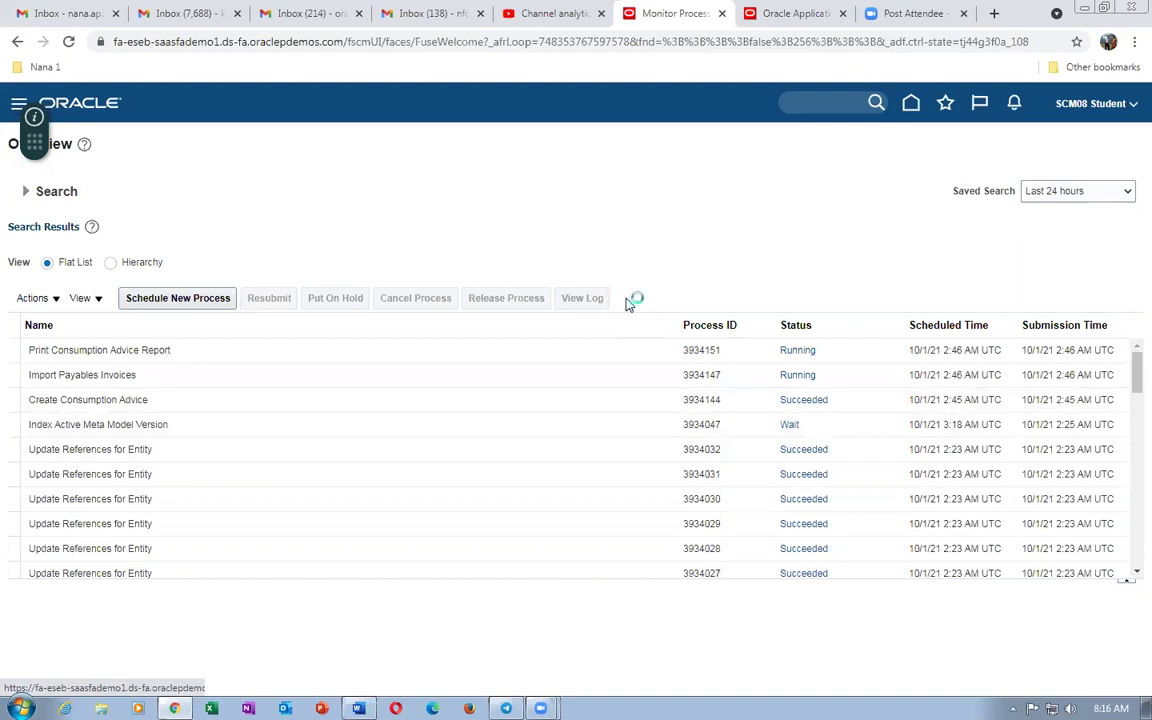
pyautogui.click(625, 299)
pyautogui.click(625, 299)
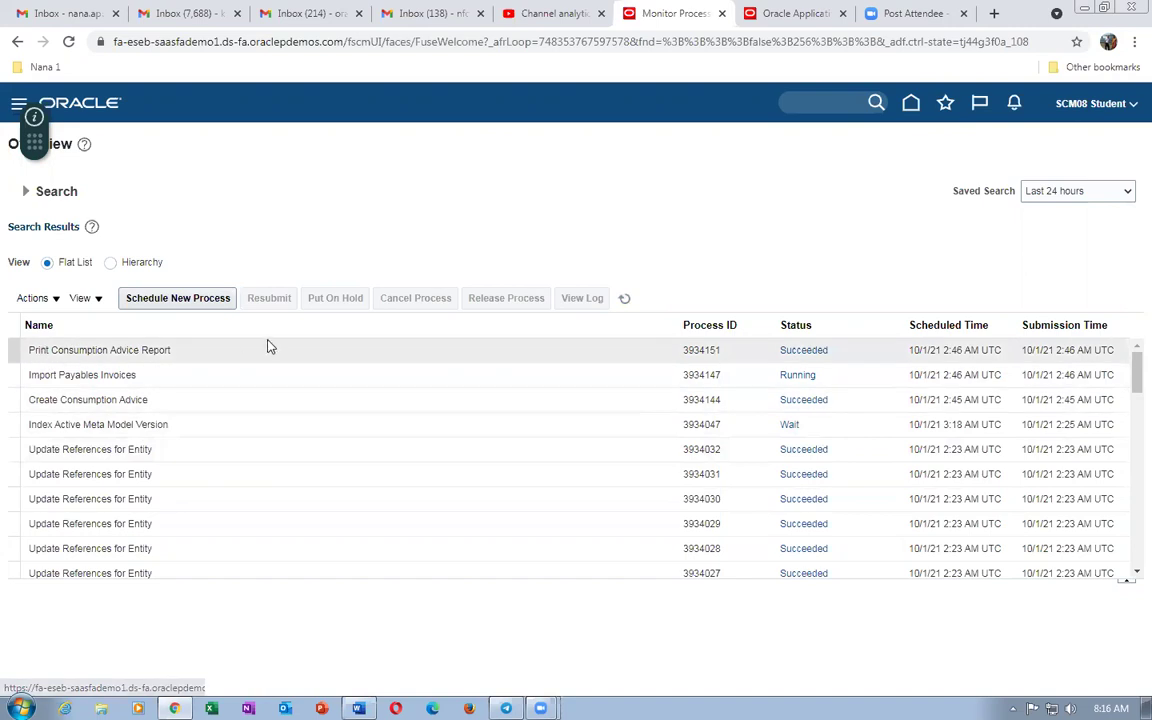
# Republish the output of the Print Consumption Advice Report process and export the report as PDF.
pyautogui.click(226, 346)
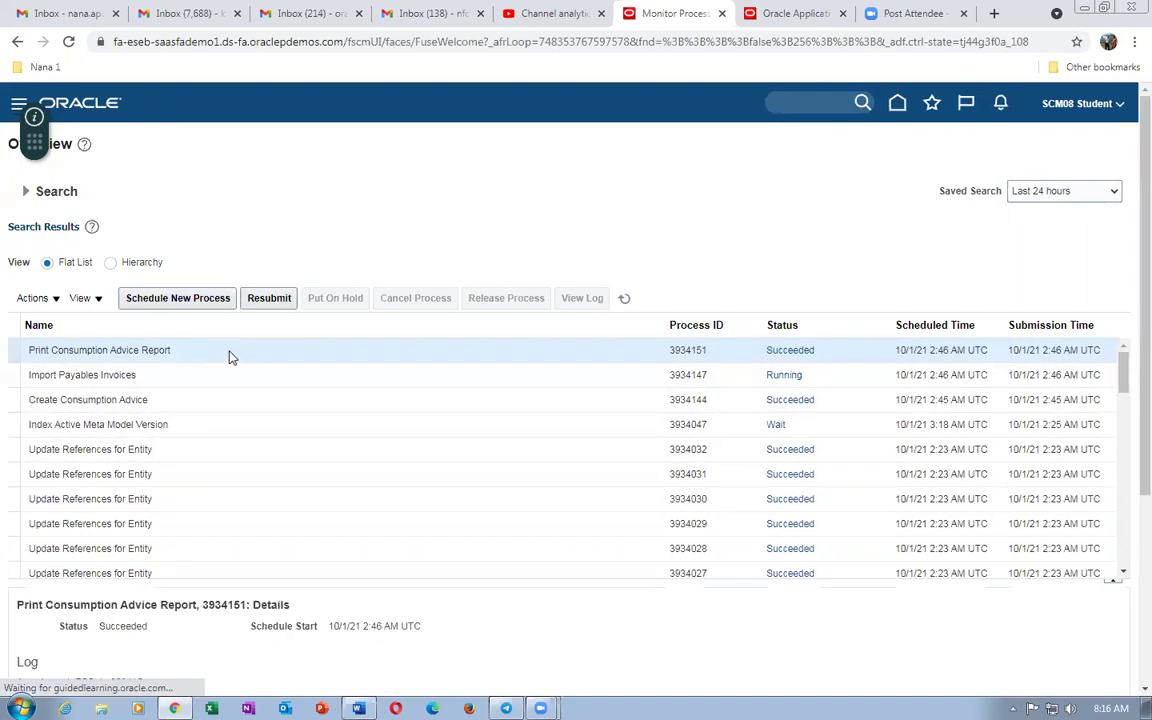
pyautogui.scroll(-2, 504, 620)
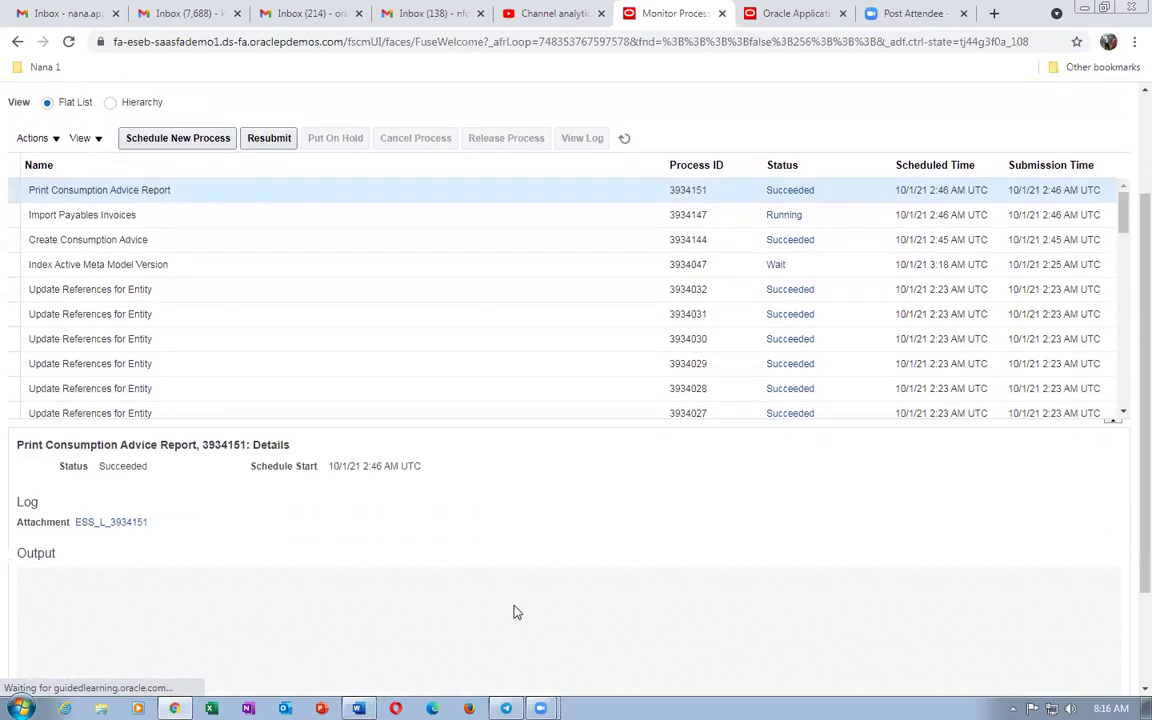
pyautogui.click(277, 630)
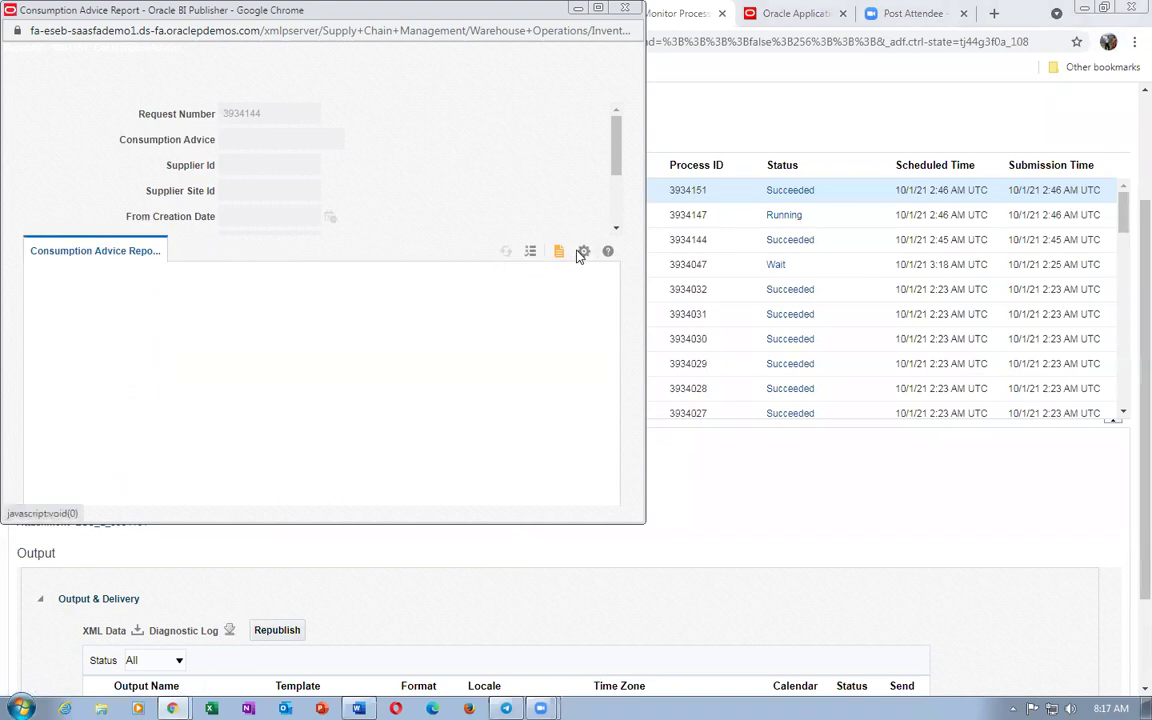
pyautogui.click(580, 253)
pyautogui.moveTo(568, 280)
pyautogui.click(420, 304)
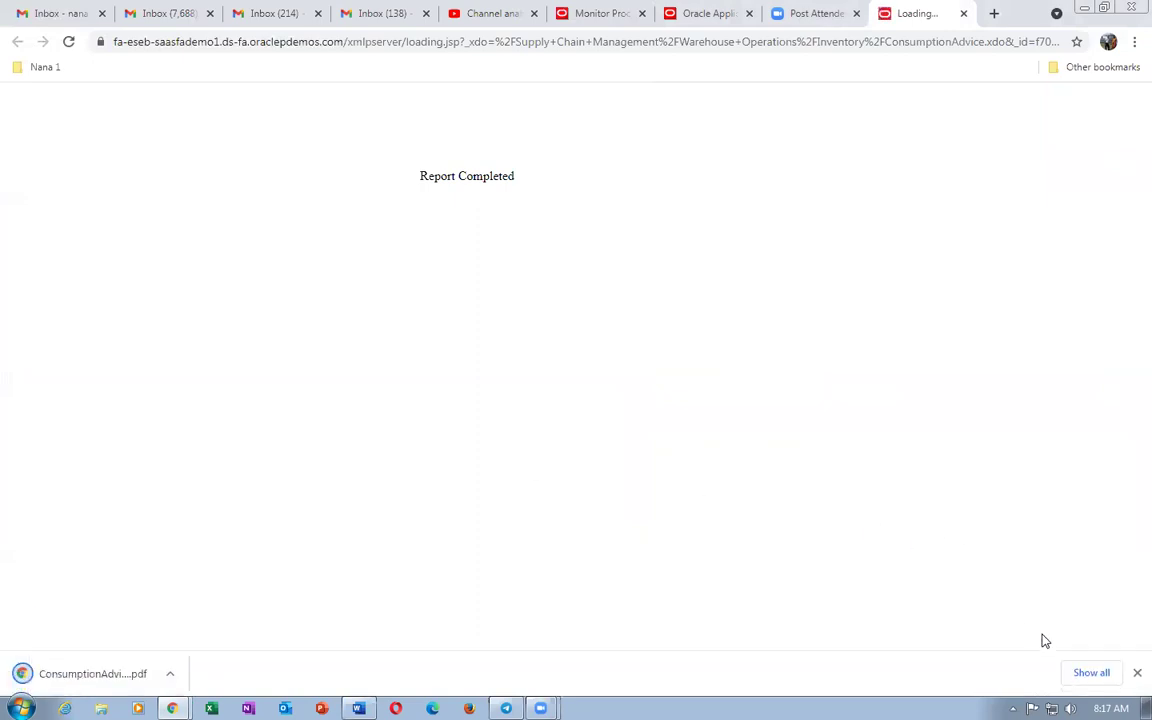
# Open the downloaded Consumption Advice Report PDF, examine its consumed quantity, and close the report, downloads and leftover tabs.
pyautogui.click(1092, 673)
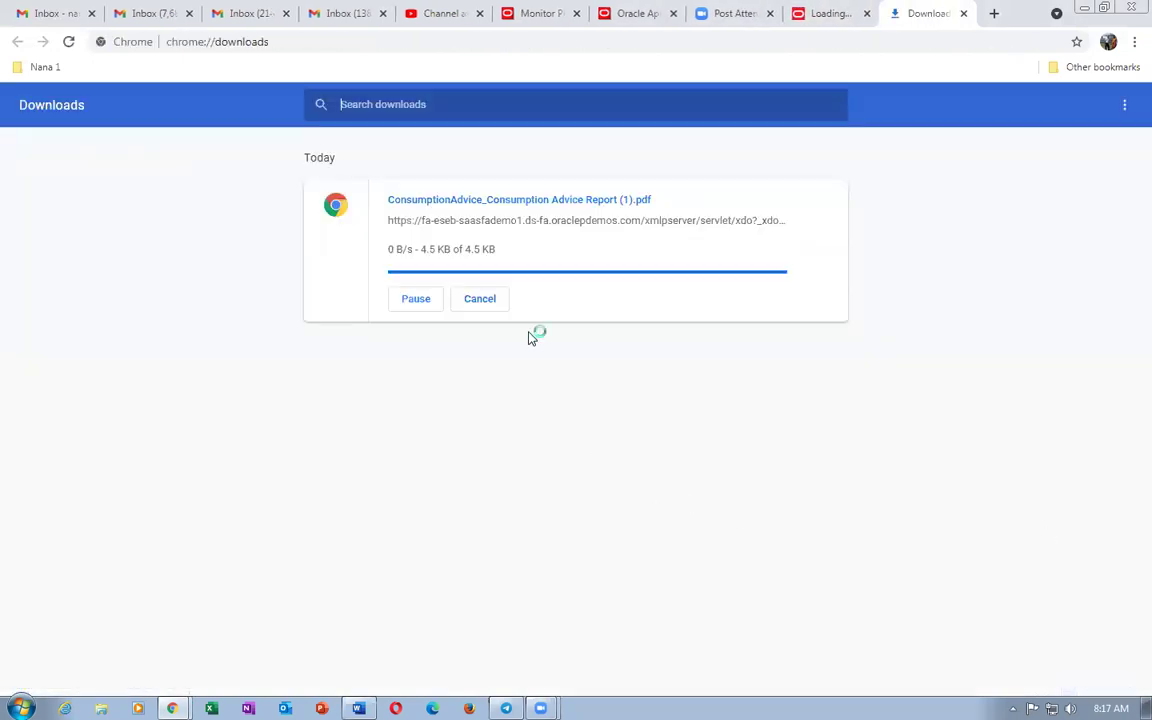
pyautogui.click(495, 201)
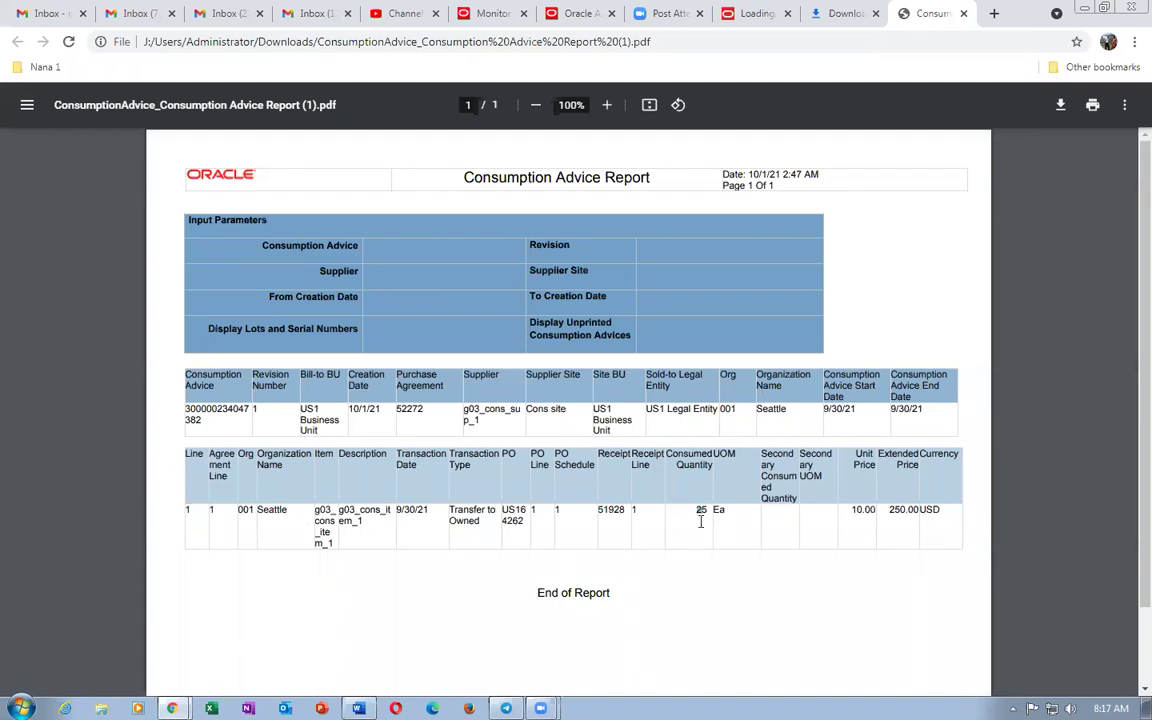
pyautogui.click(963, 13)
pyautogui.click(964, 14)
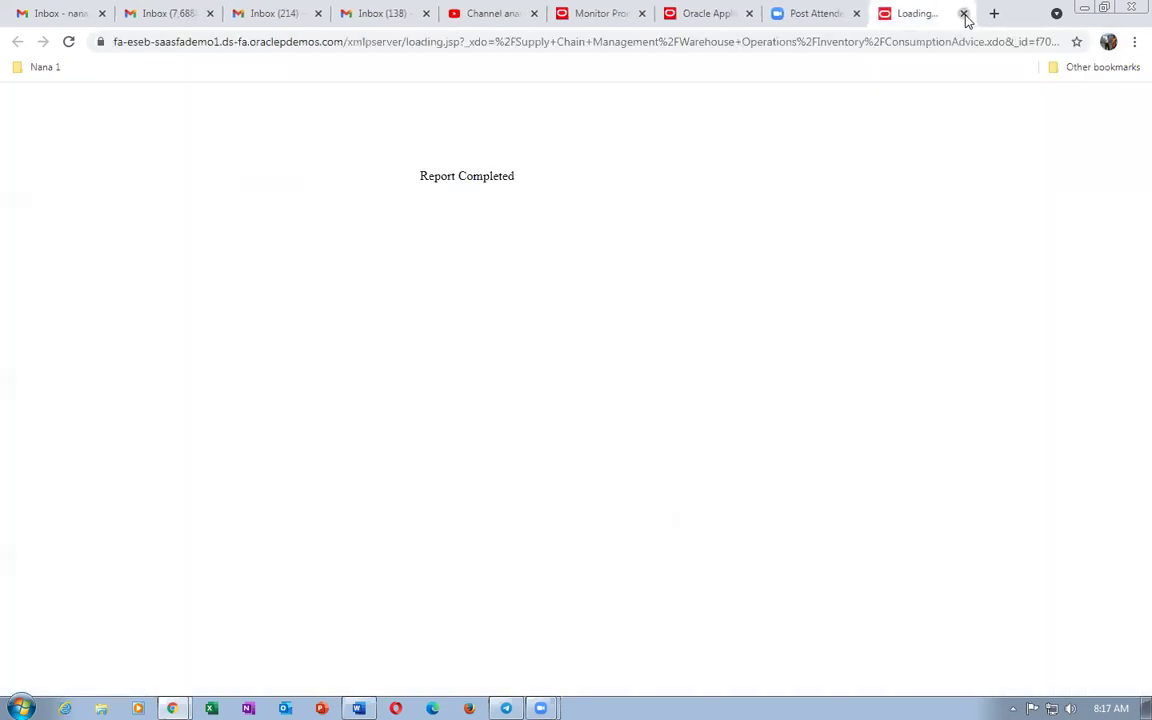
pyautogui.click(964, 14)
pyautogui.click(964, 14)
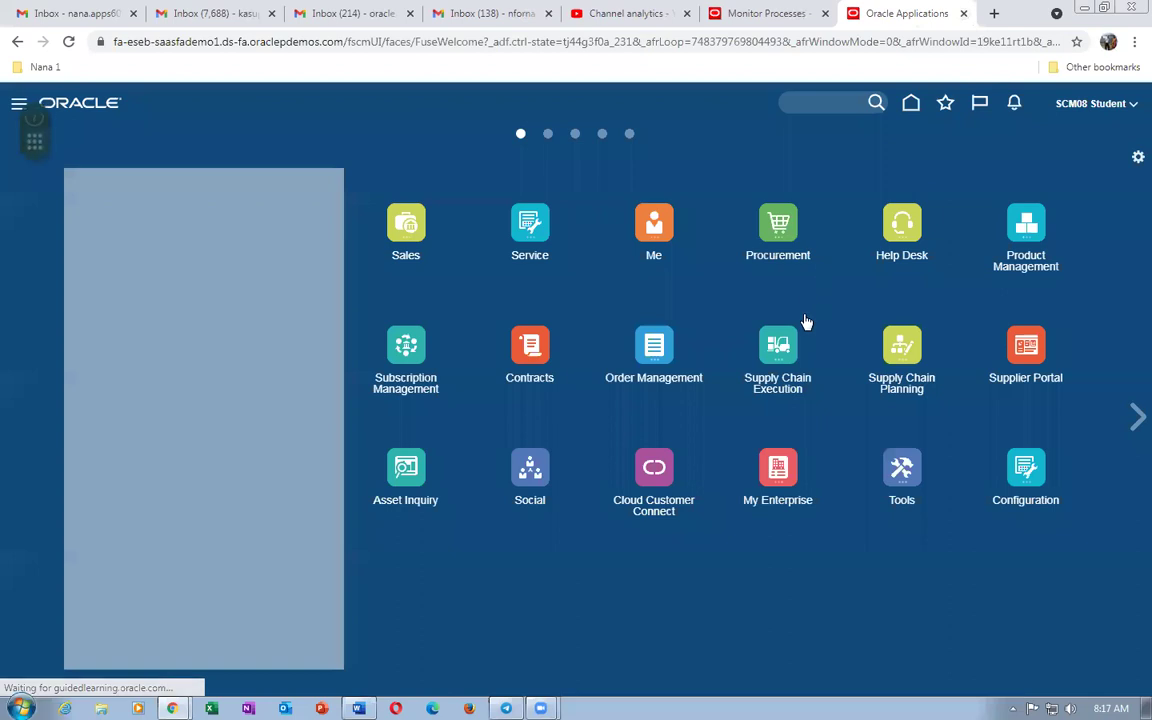
# Republish the output of the Import Payables Invoices Report process and export the report as PDF.
pyautogui.click(771, 13)
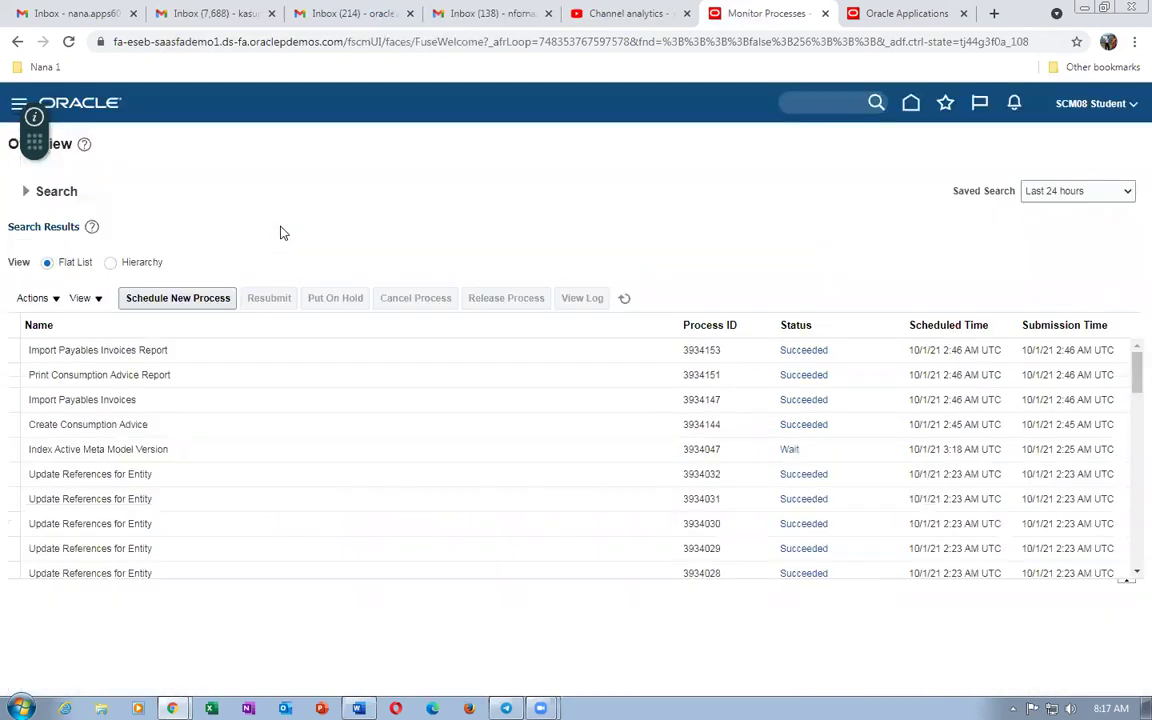
pyautogui.click(203, 358)
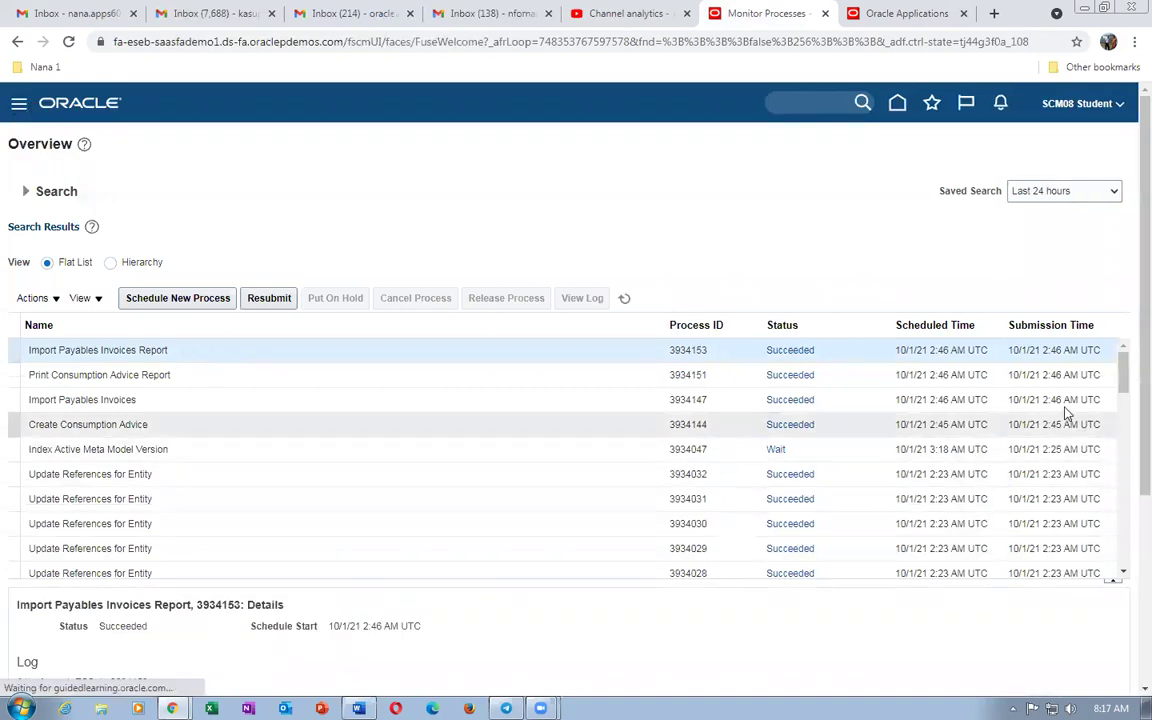
pyautogui.scroll(-2, 1126, 391)
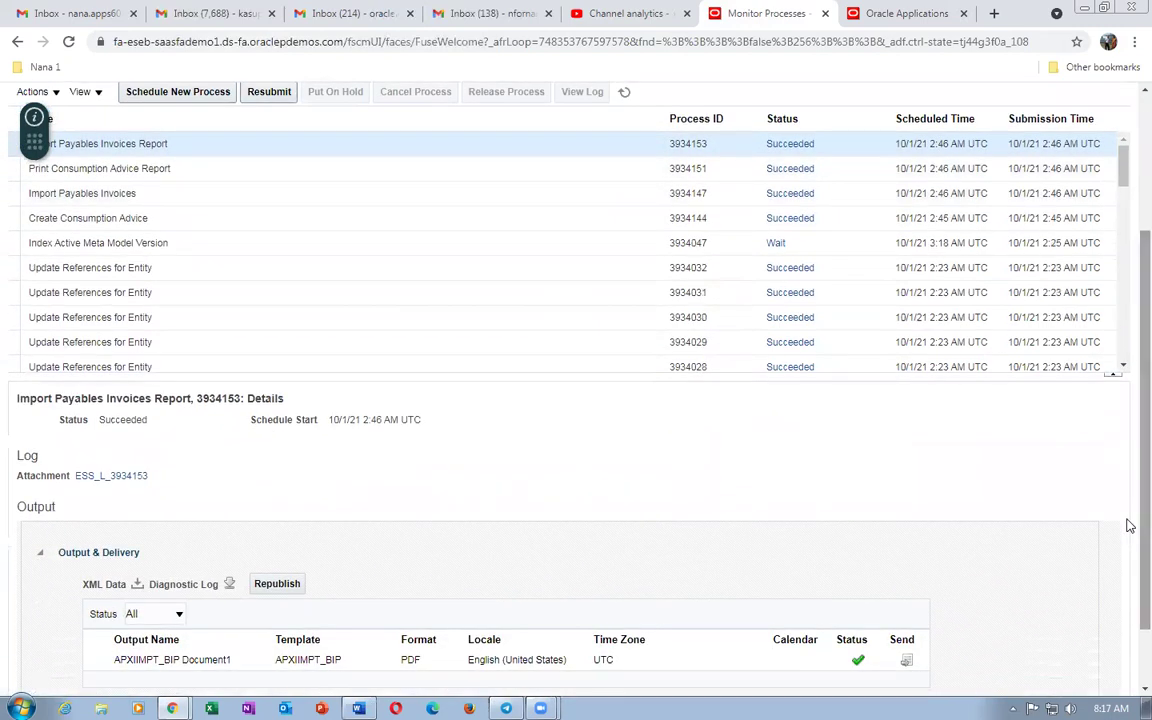
pyautogui.click(279, 584)
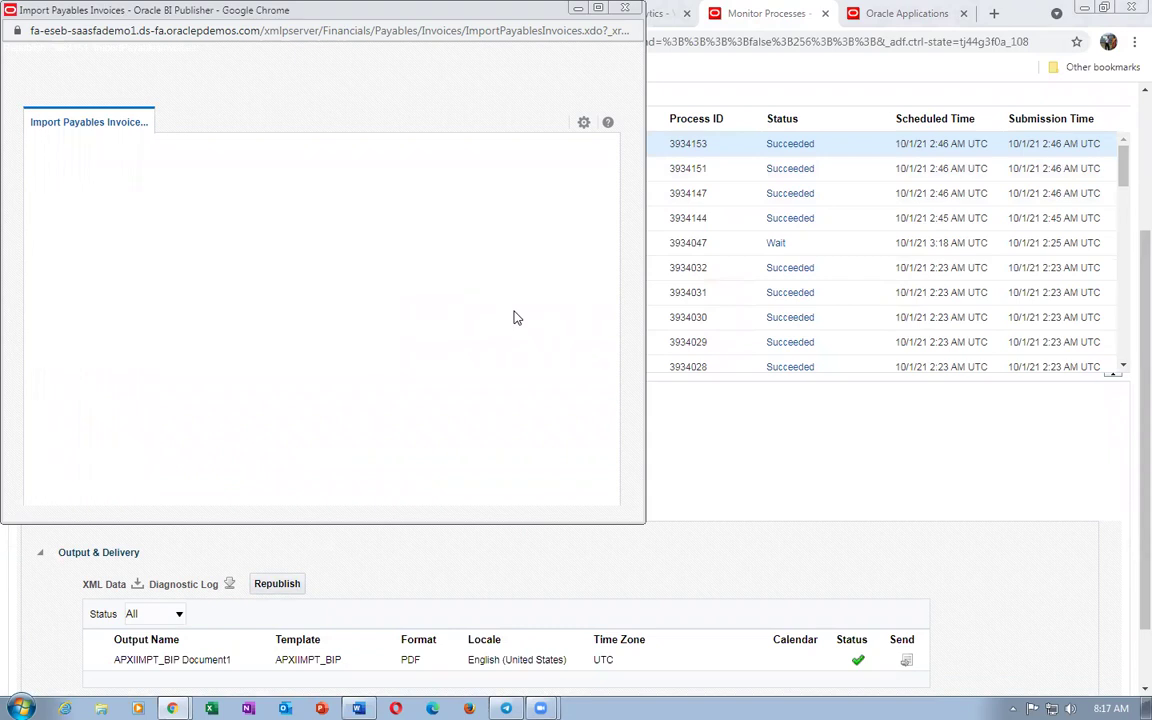
pyautogui.click(583, 124)
pyautogui.moveTo(550, 145)
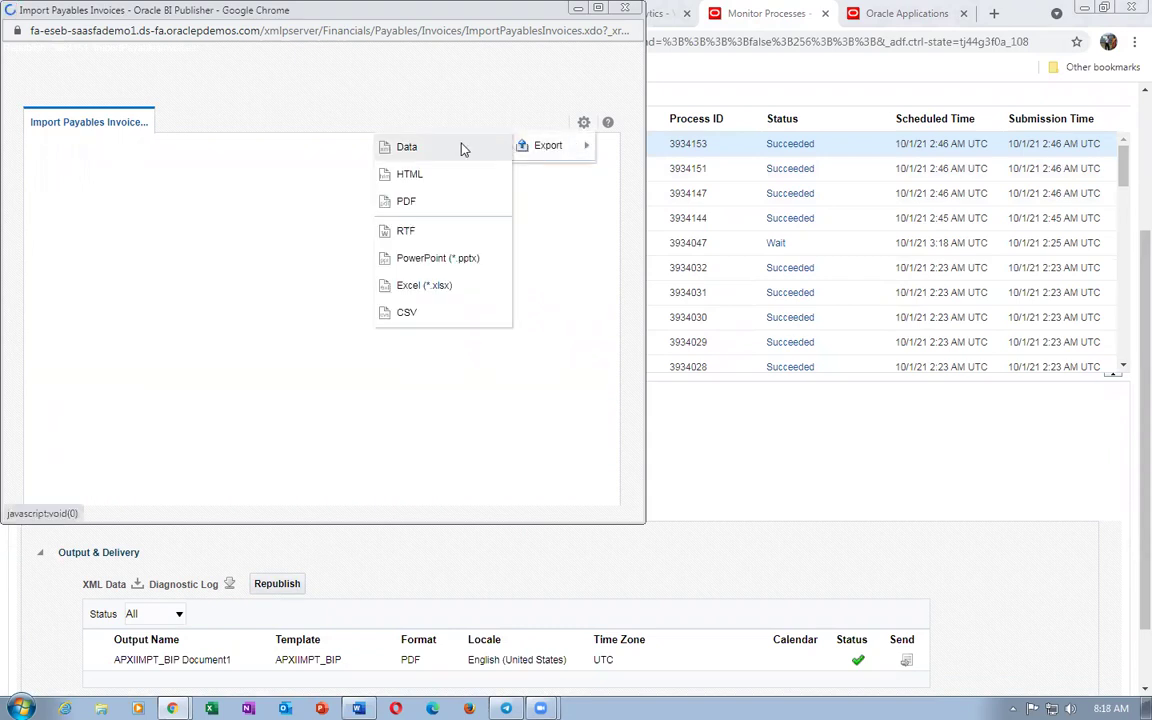
pyautogui.click(405, 201)
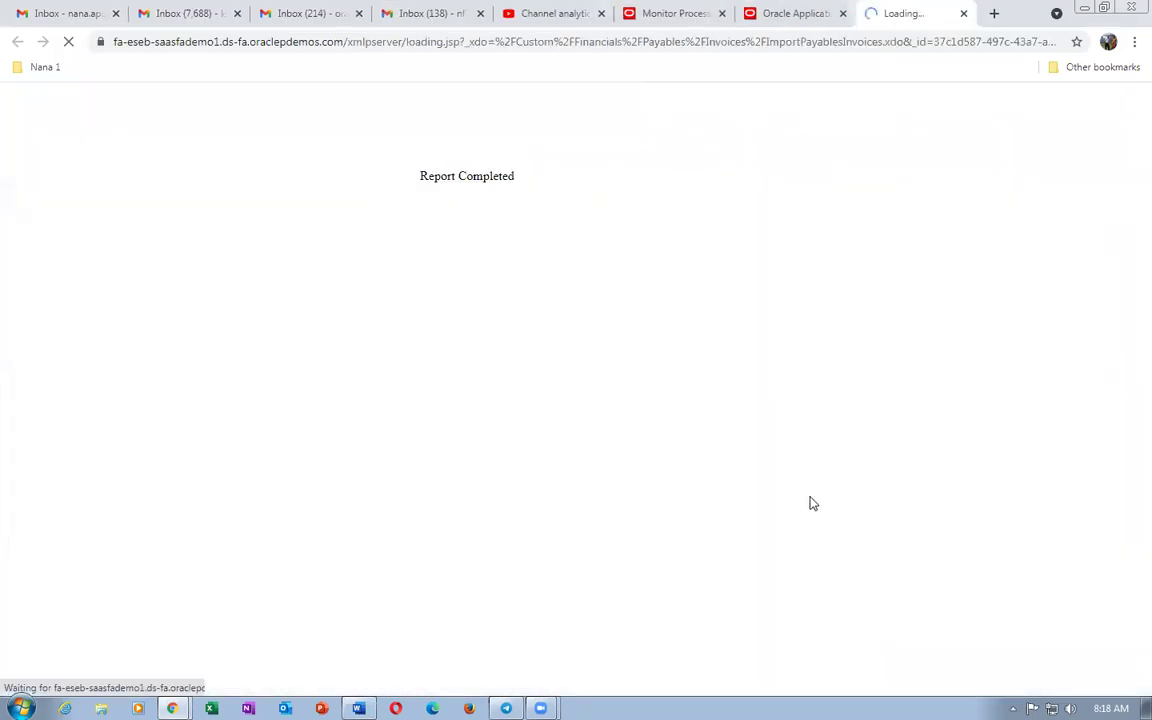
# Open the downloaded Import Payables Invoices PDF and examine the imported invoice's supplier, line amounts and rejections section.
pyautogui.click(1091, 673)
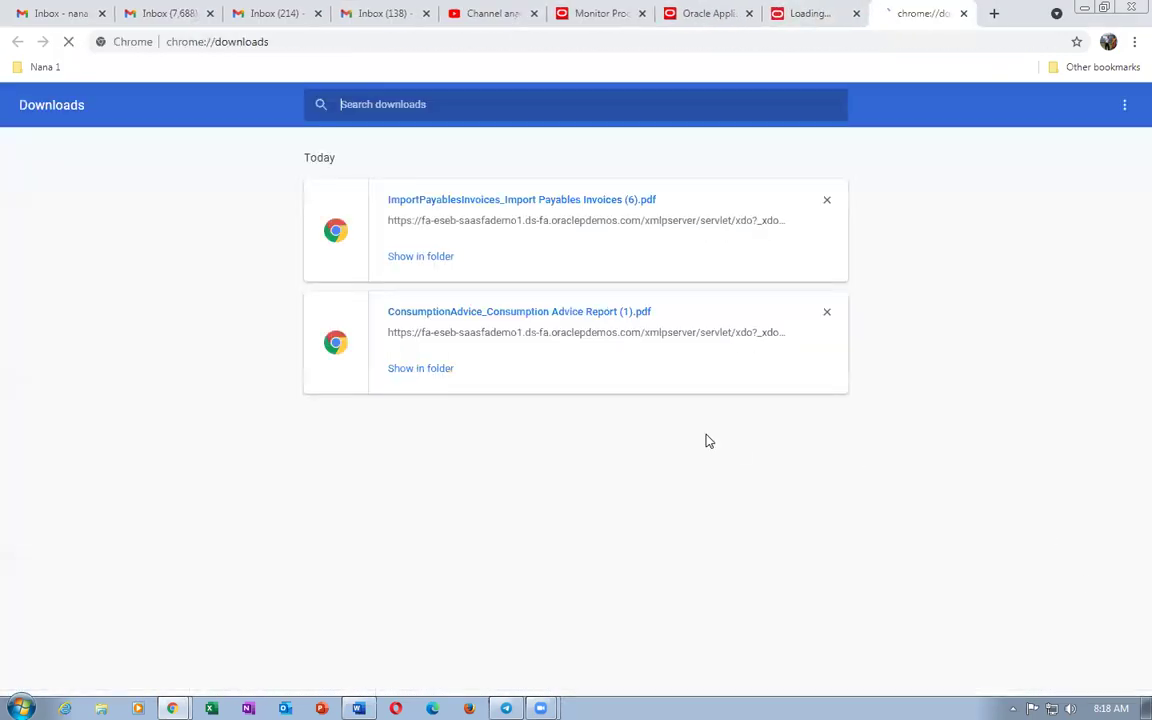
pyautogui.click(568, 208)
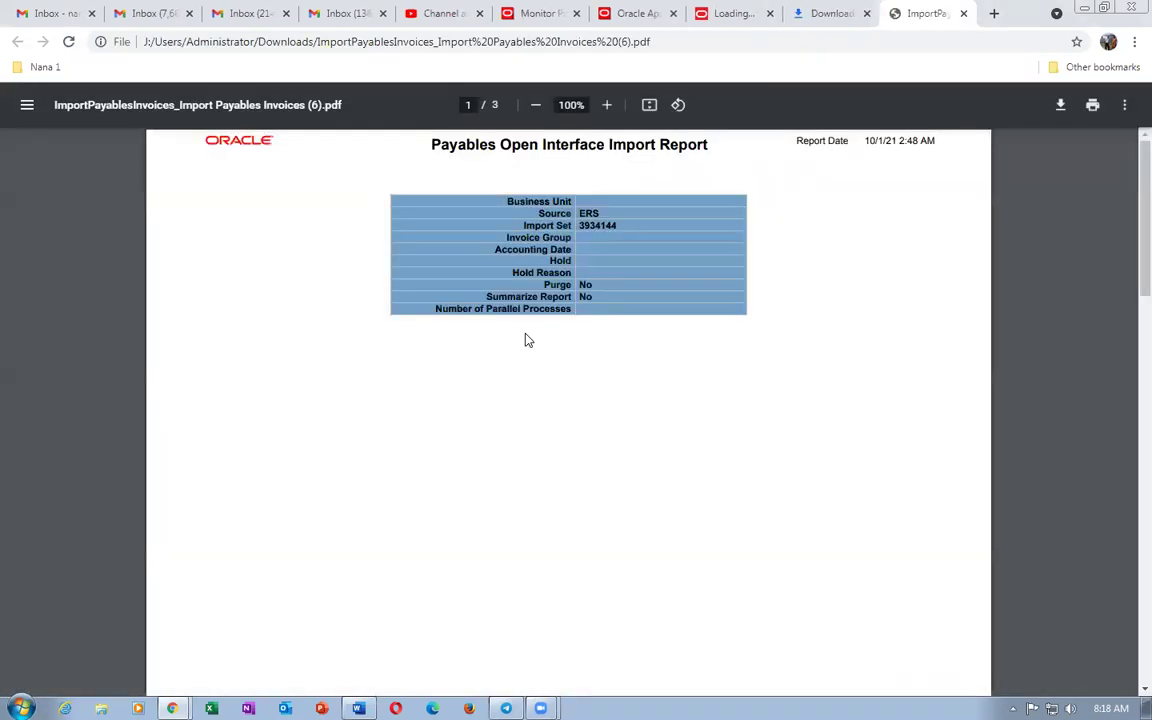
pyautogui.scroll(-5, 536, 362)
pyautogui.scroll(-3, 536, 362)
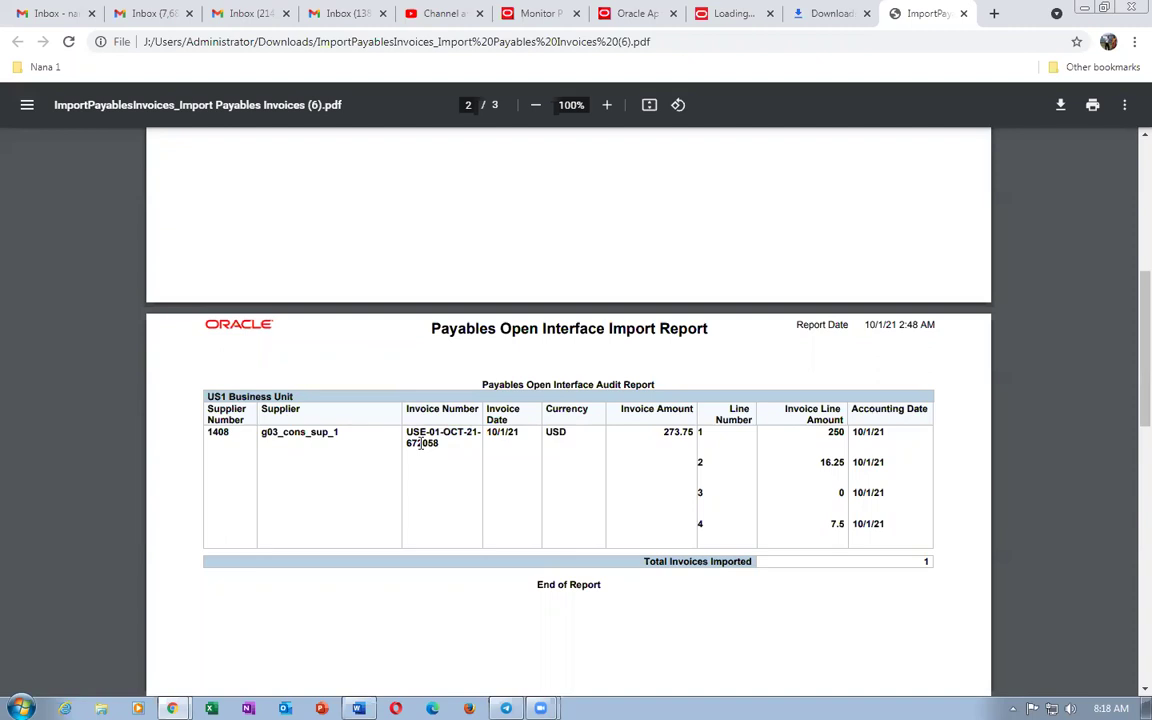
pyautogui.moveTo(261, 432); pyautogui.dragTo(339, 432)
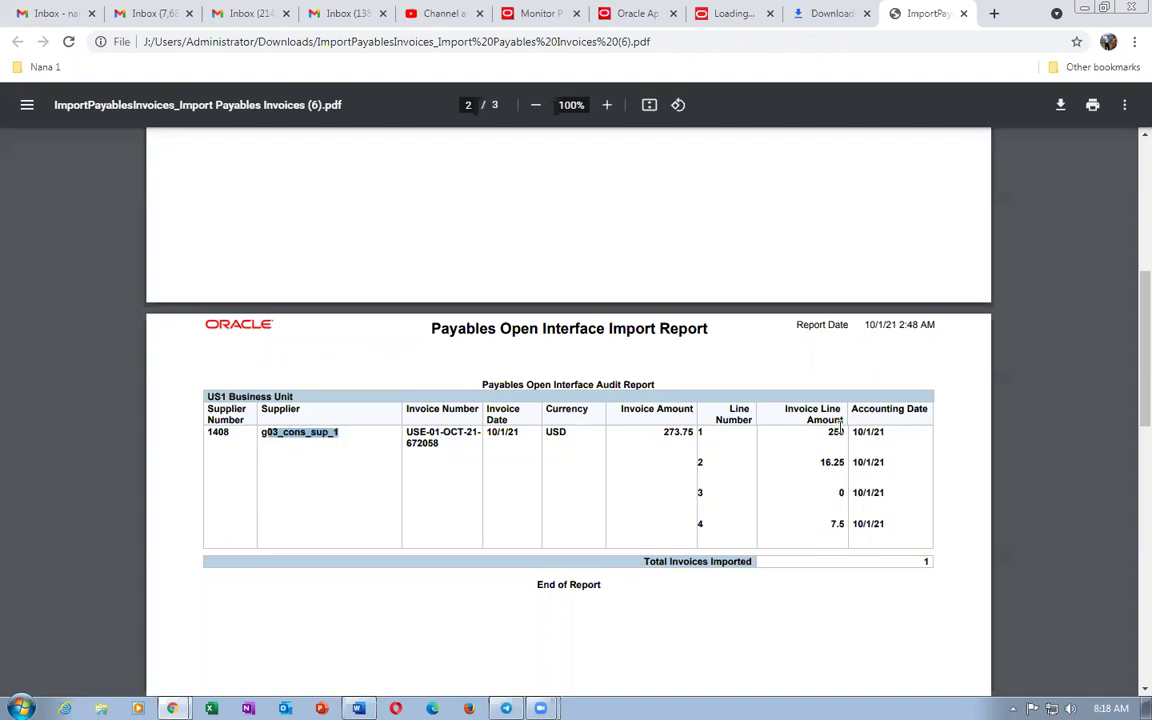
pyautogui.moveTo(821, 462); pyautogui.dragTo(840, 463)
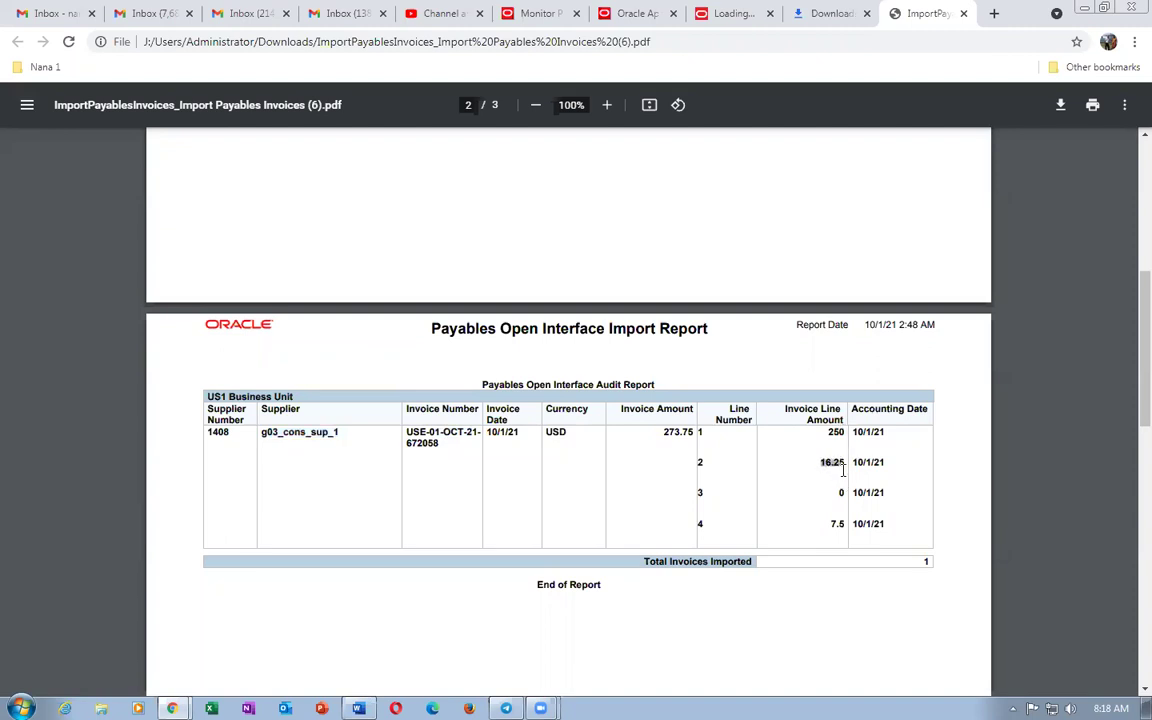
pyautogui.moveTo(829, 524); pyautogui.dragTo(846, 524)
pyautogui.scroll(-6, 913, 510)
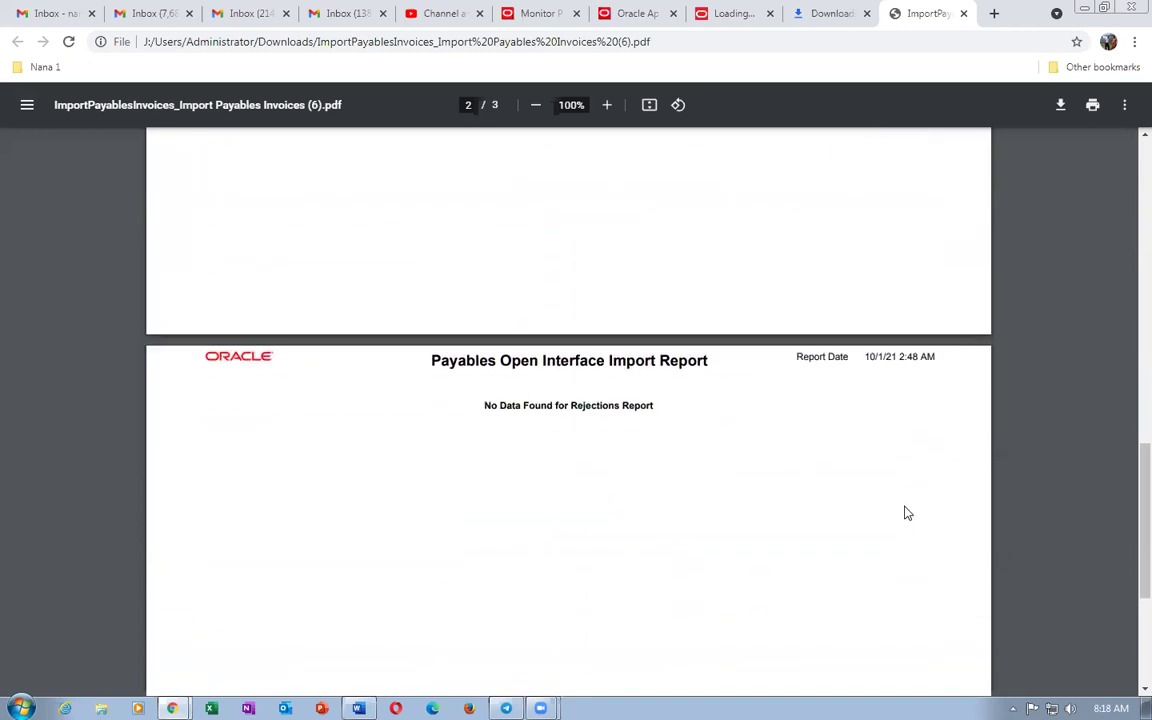
pyautogui.scroll(6, 905, 513)
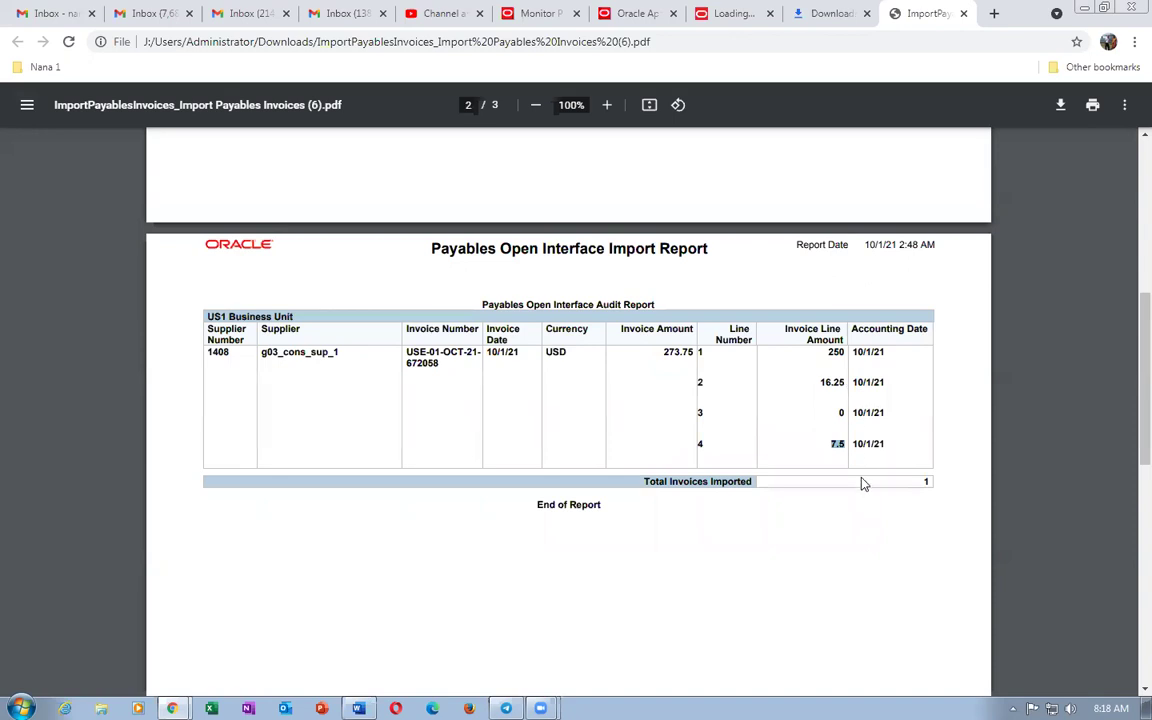
pyautogui.click(566, 384)
pyautogui.scroll(10, 1129, 300)
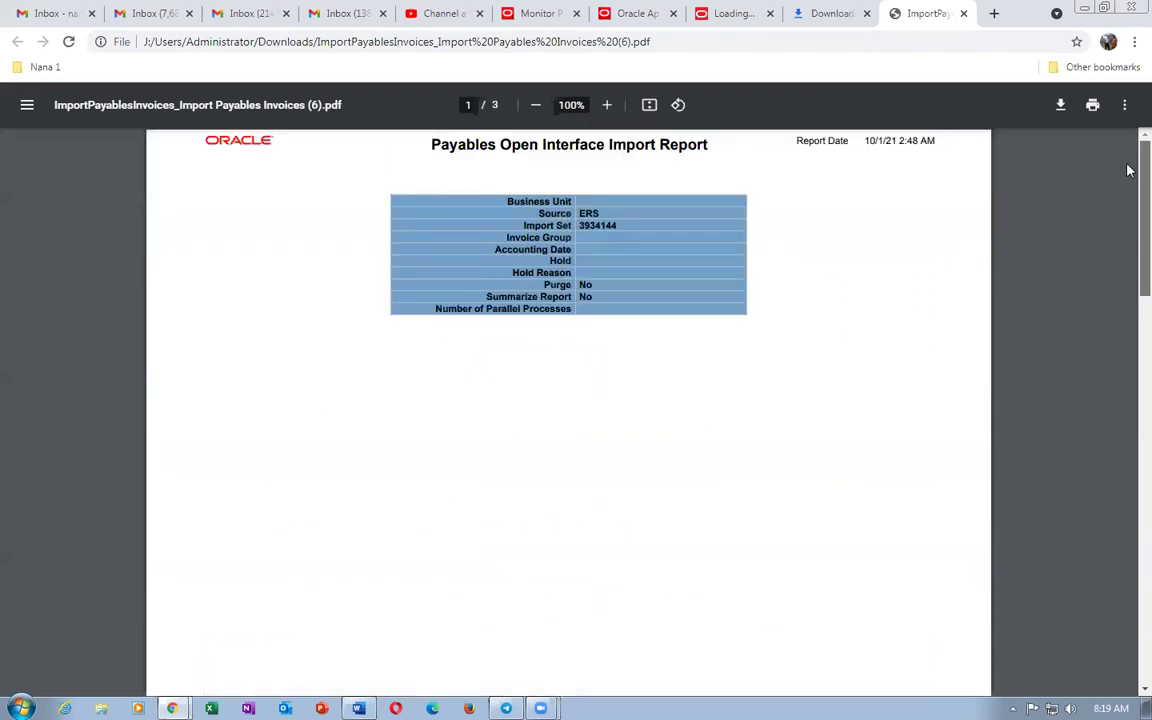
# Close the payables import report, the downloads list and the leftover report loading tab.
pyautogui.click(964, 14)
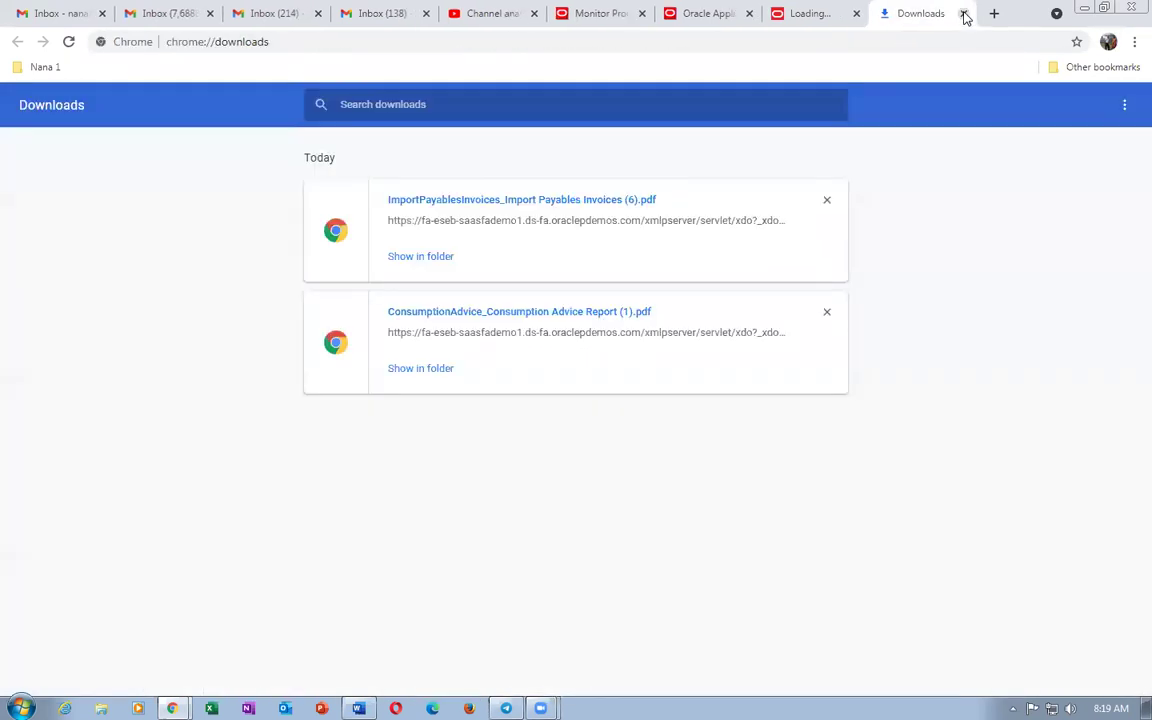
pyautogui.click(964, 14)
pyautogui.click(964, 14)
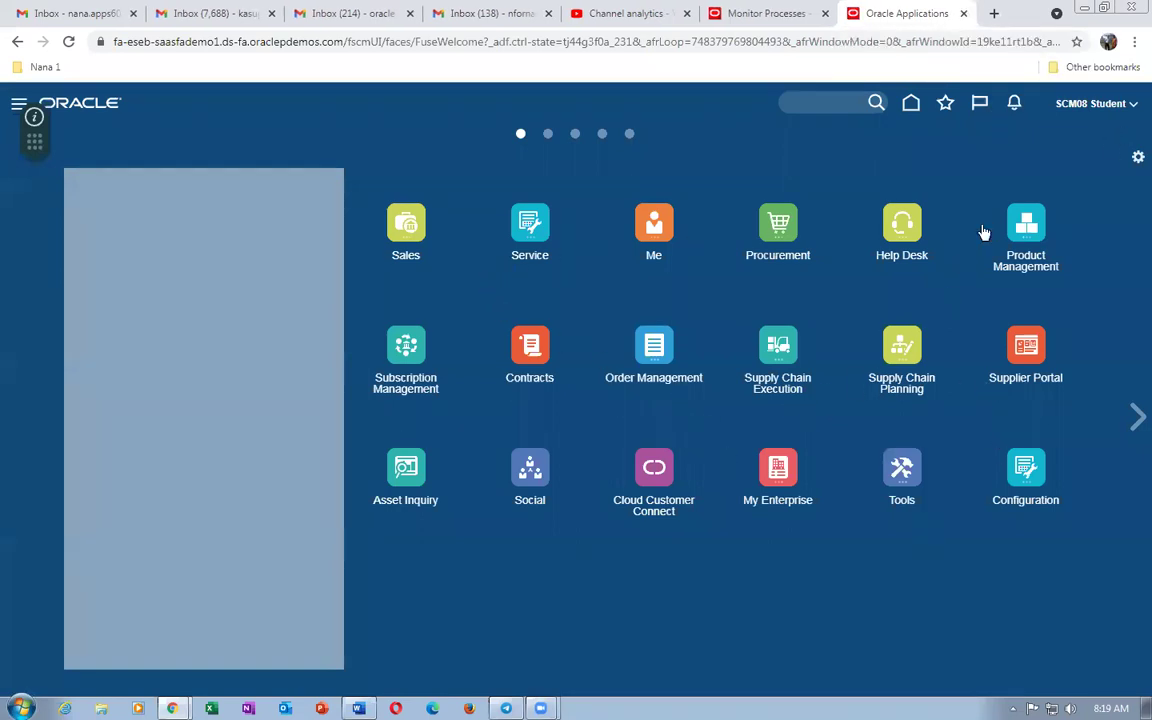
# Sign out of the current session and sign back in as prc10.student with the saved account password.
pyautogui.click(1103, 113)
pyautogui.click(1092, 140)
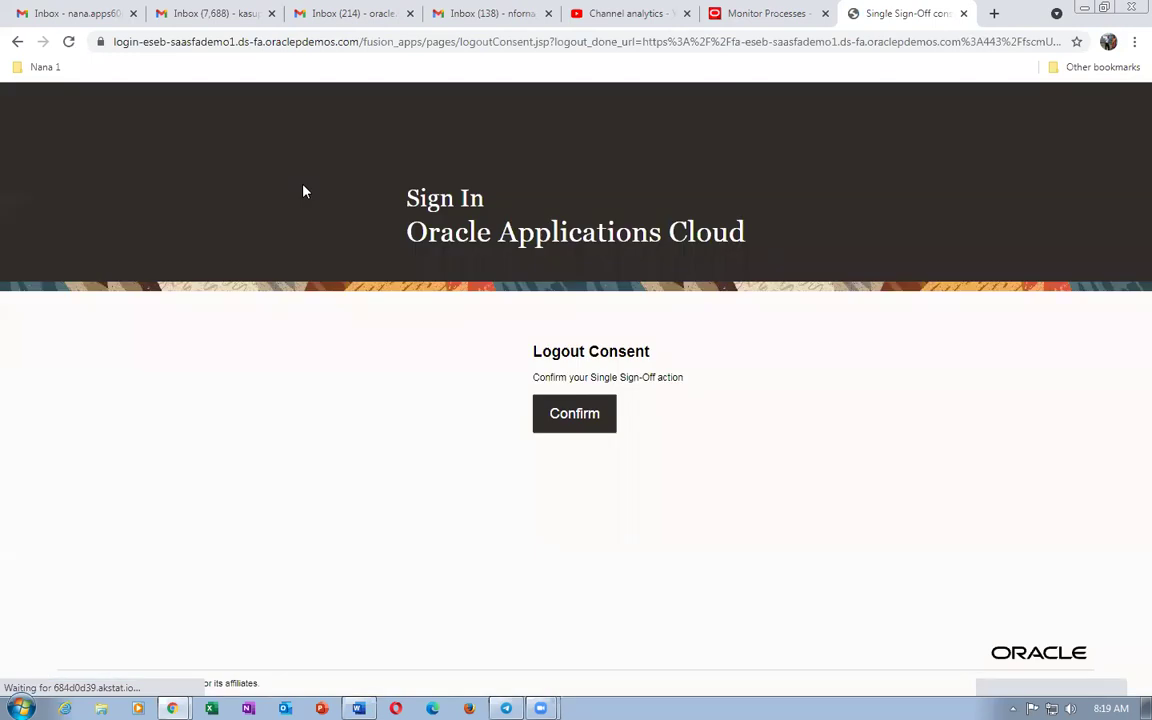
pyautogui.click(558, 419)
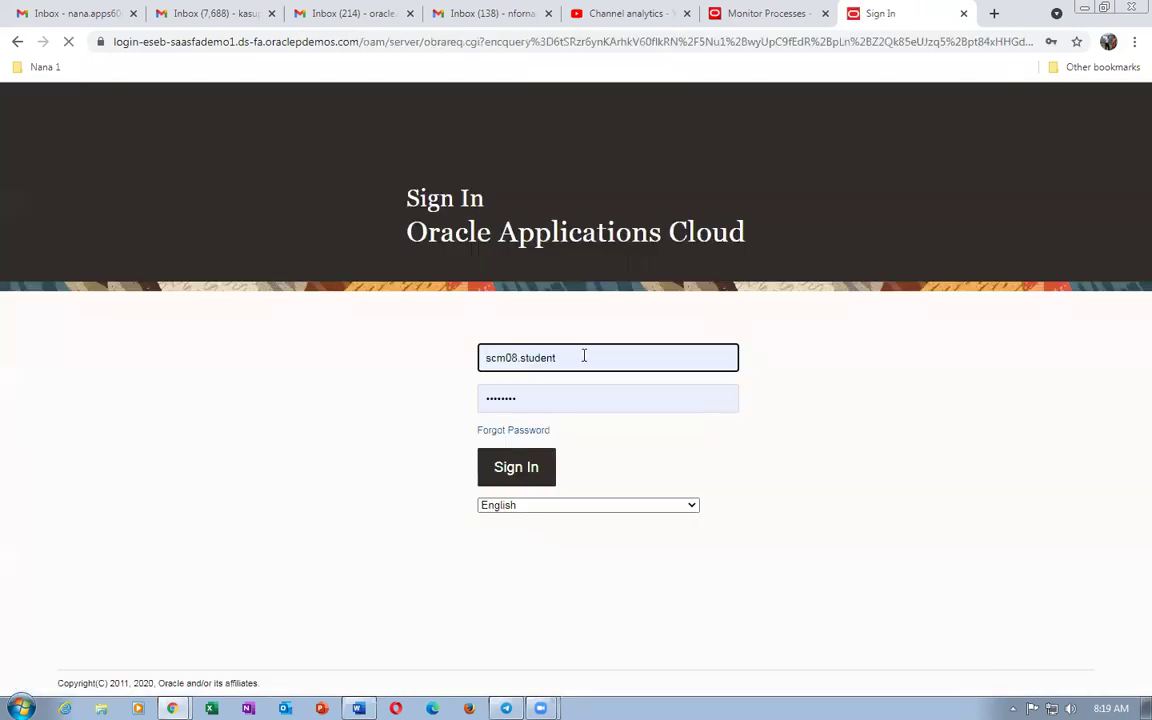
pyautogui.click(584, 357)
pyautogui.hotkey('ctrl', 'a')
pyautogui.write('prc10')
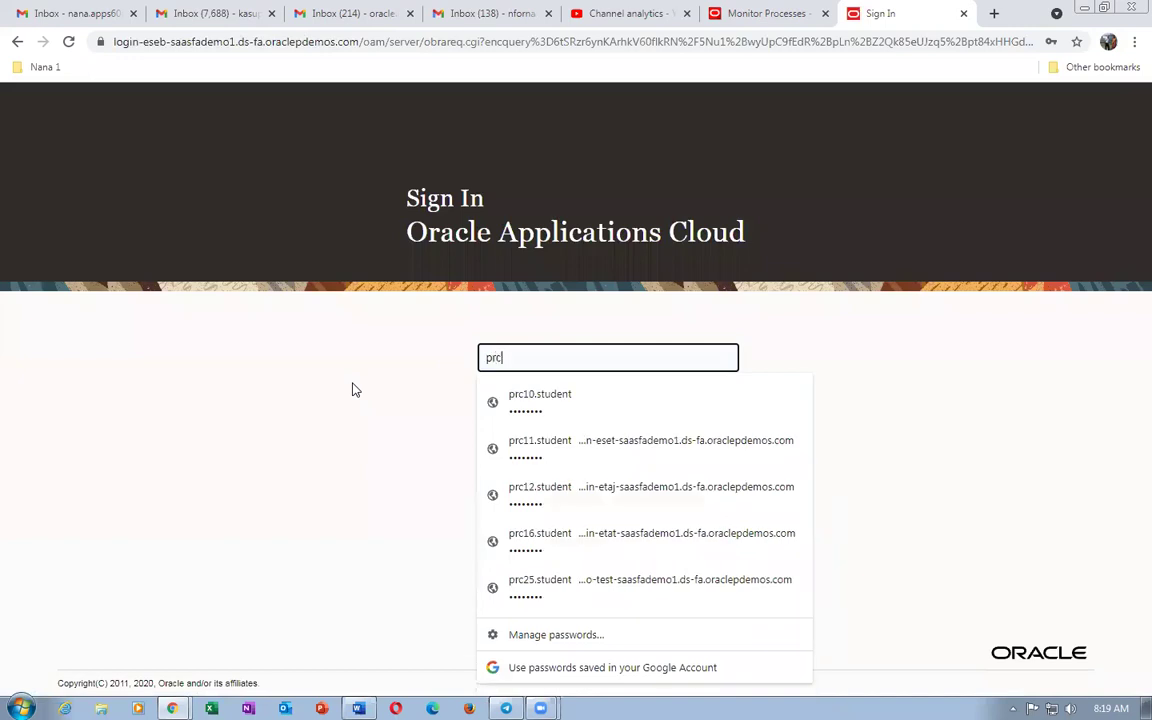
pyautogui.click(607, 401)
pyautogui.click(516, 467)
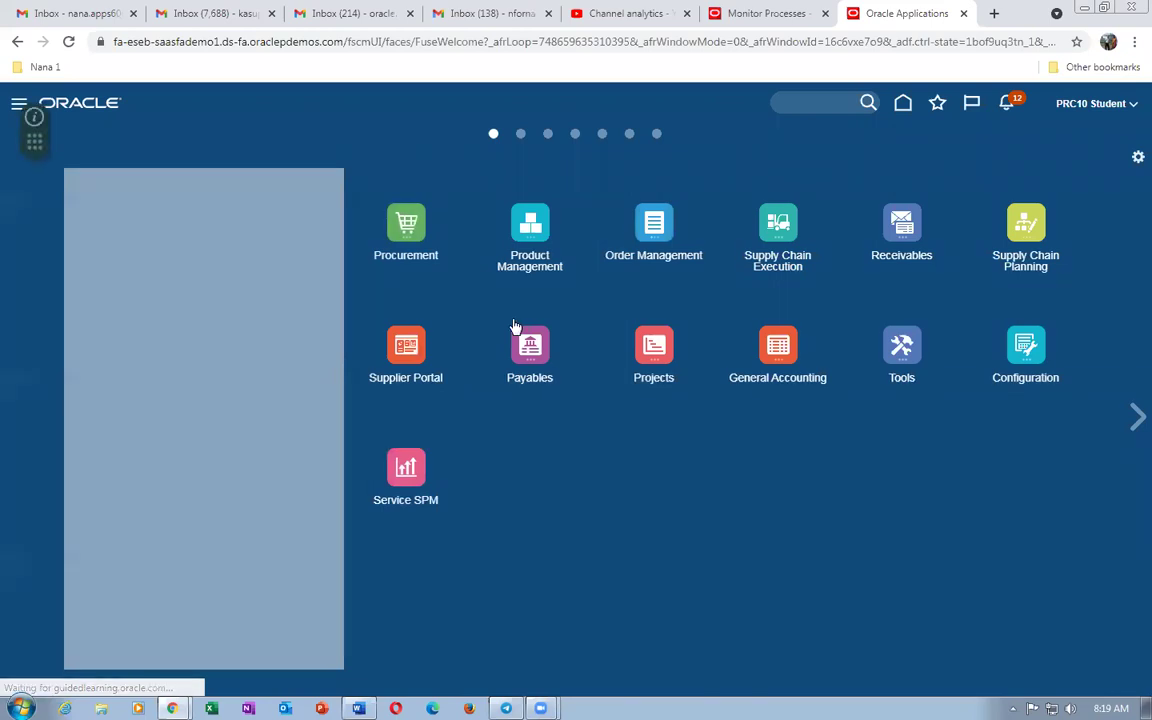
# Open the Manage Invoices page from the Payables invoices work area.
pyautogui.click(530, 345)
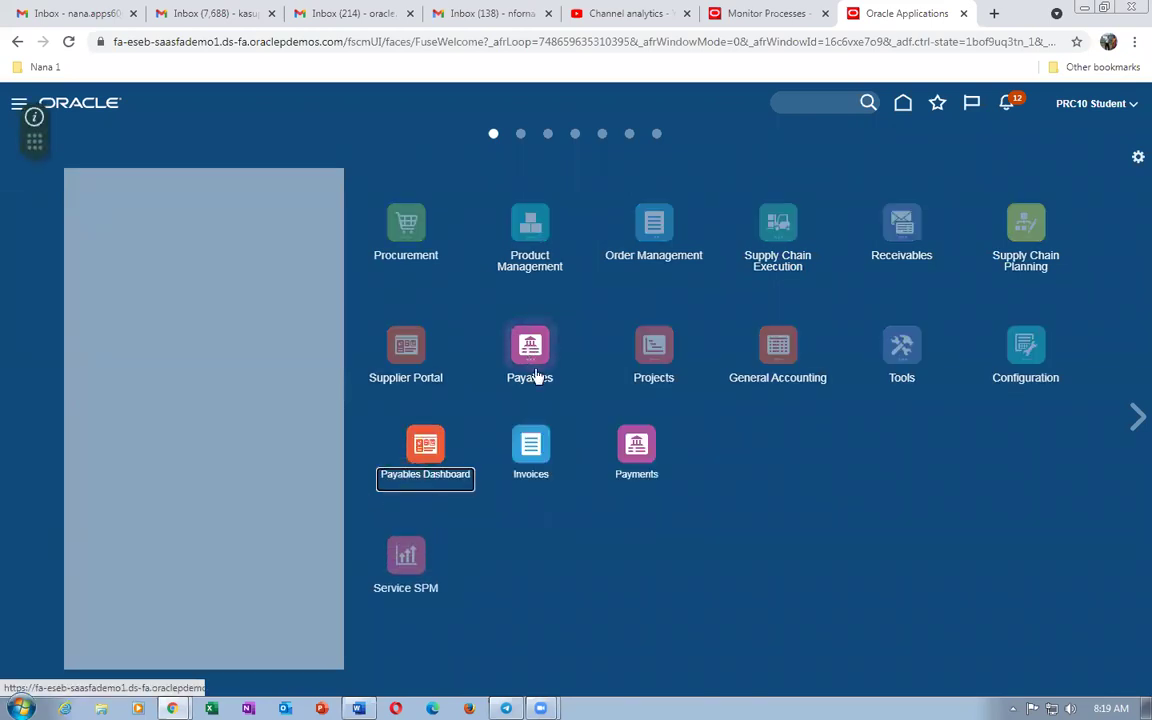
pyautogui.click(530, 446)
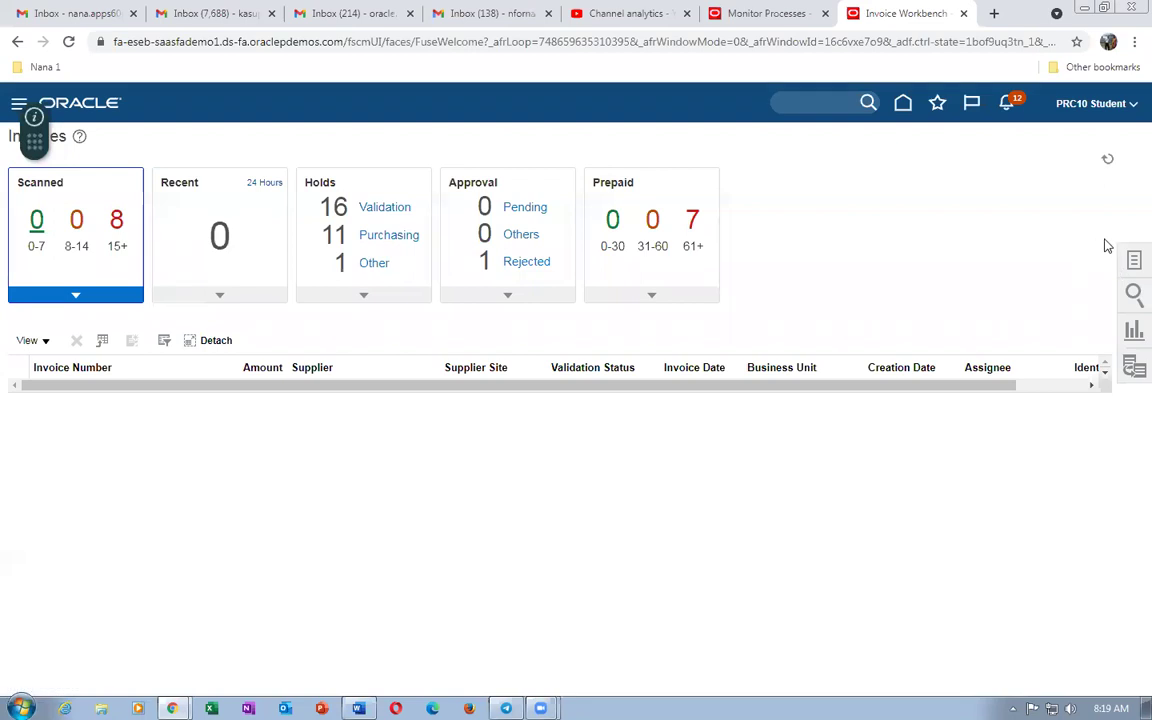
pyautogui.click(1133, 261)
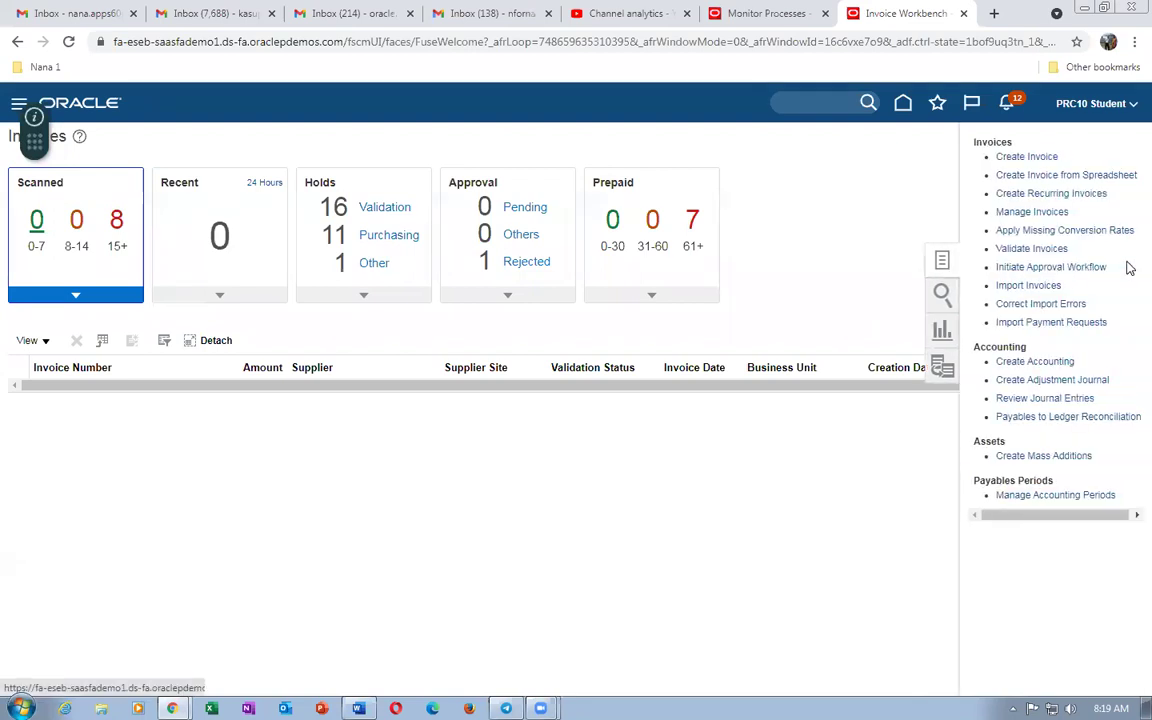
pyautogui.click(1040, 212)
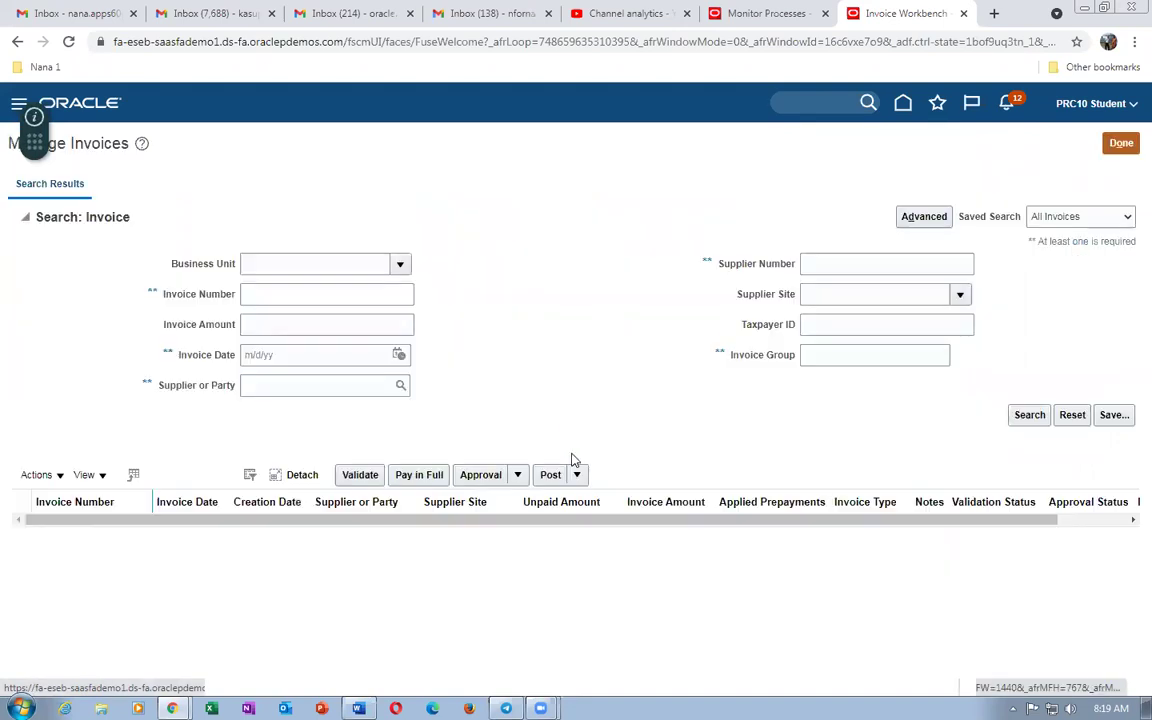
# Search for invoices of supplier g03_cons_sup_1 over a period of 60 days.
pyautogui.click(287, 384)
pyautogui.write('g')
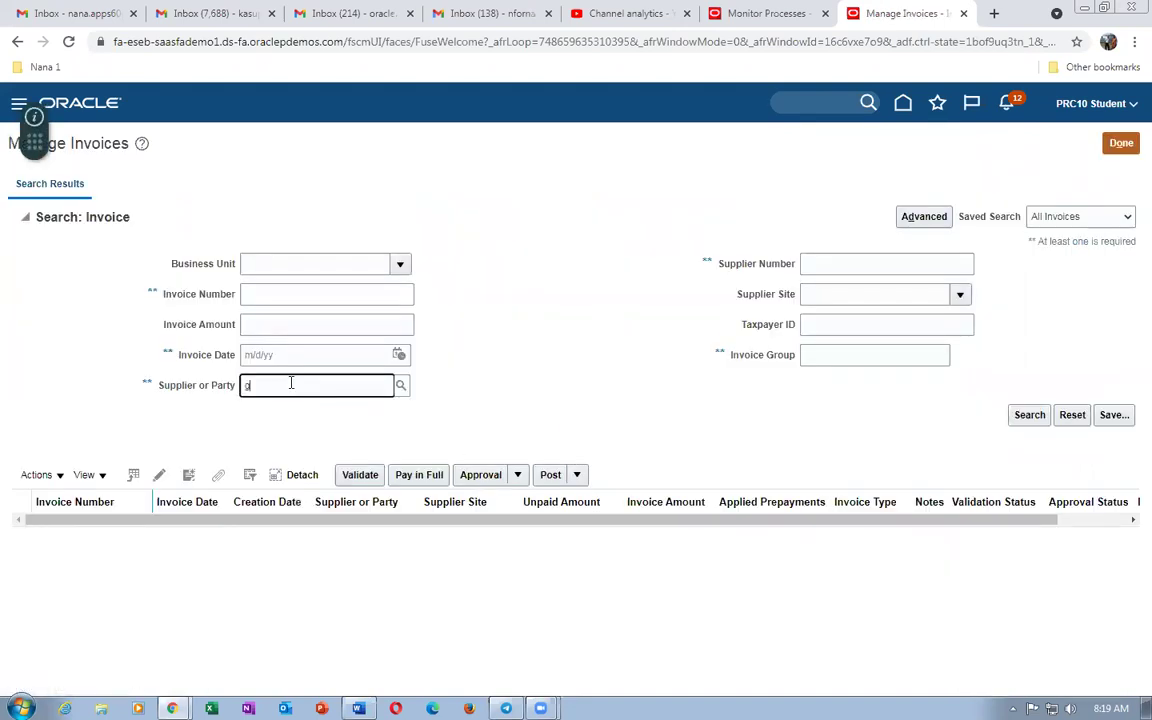
pyautogui.write('03_cons')
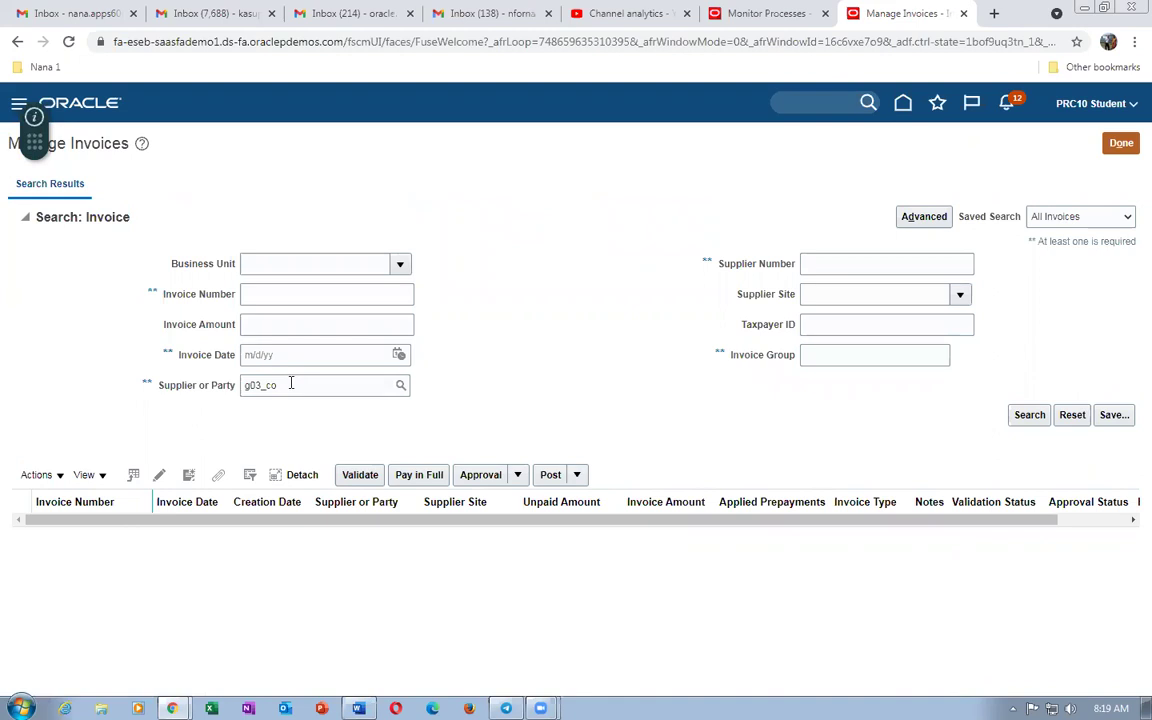
pyautogui.click(327, 430)
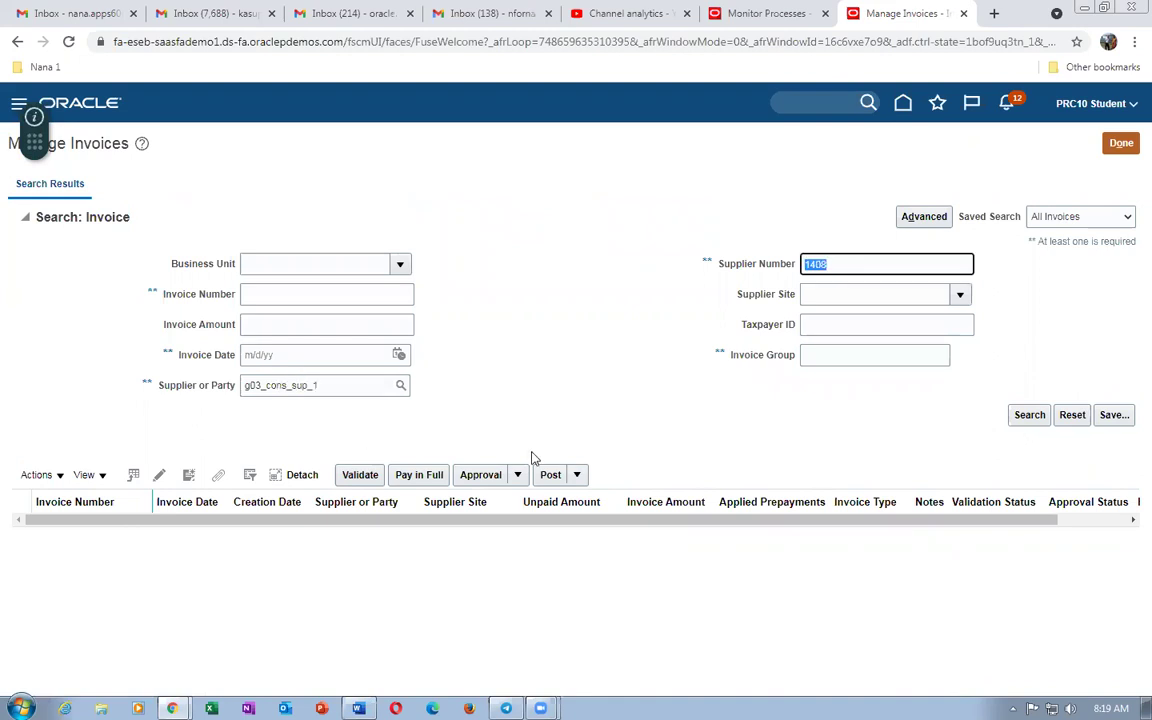
pyautogui.click(1029, 416)
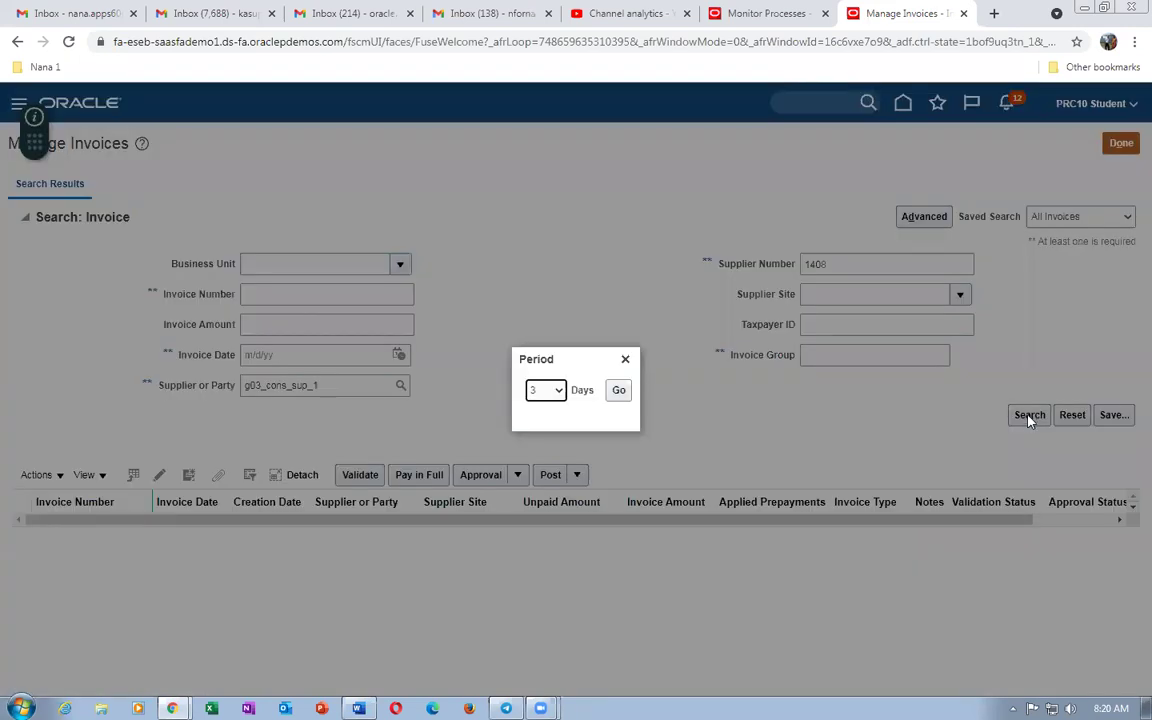
pyautogui.click(545, 394)
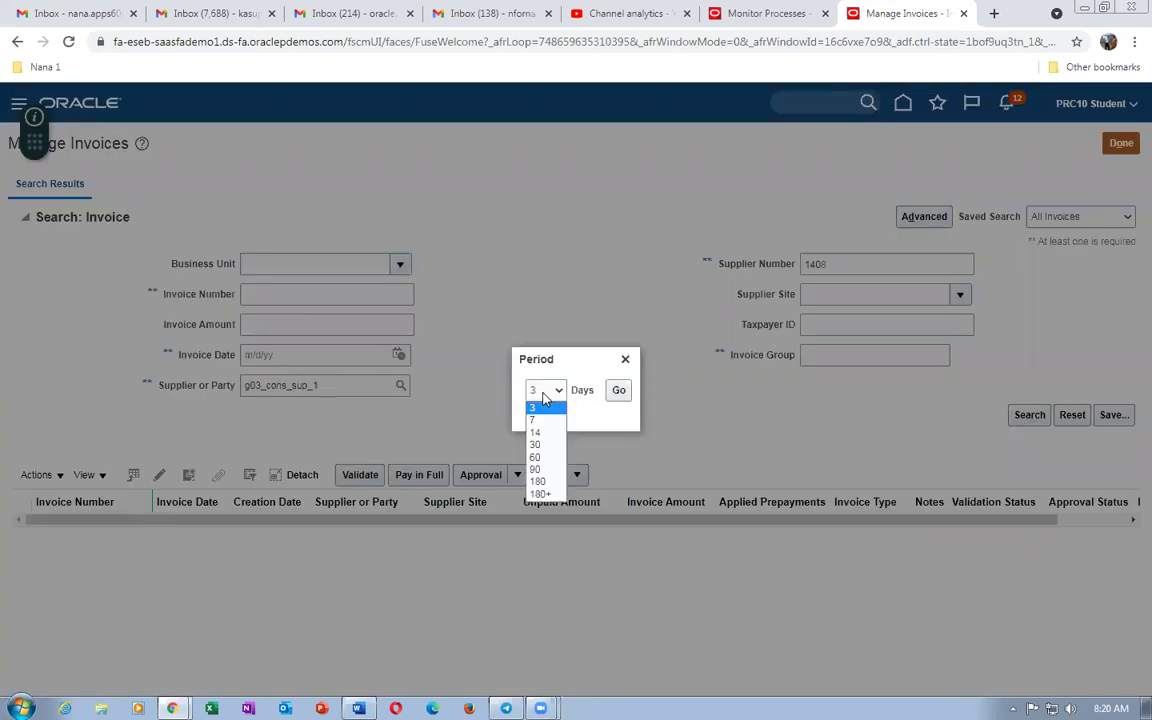
pyautogui.click(545, 457)
pyautogui.click(620, 393)
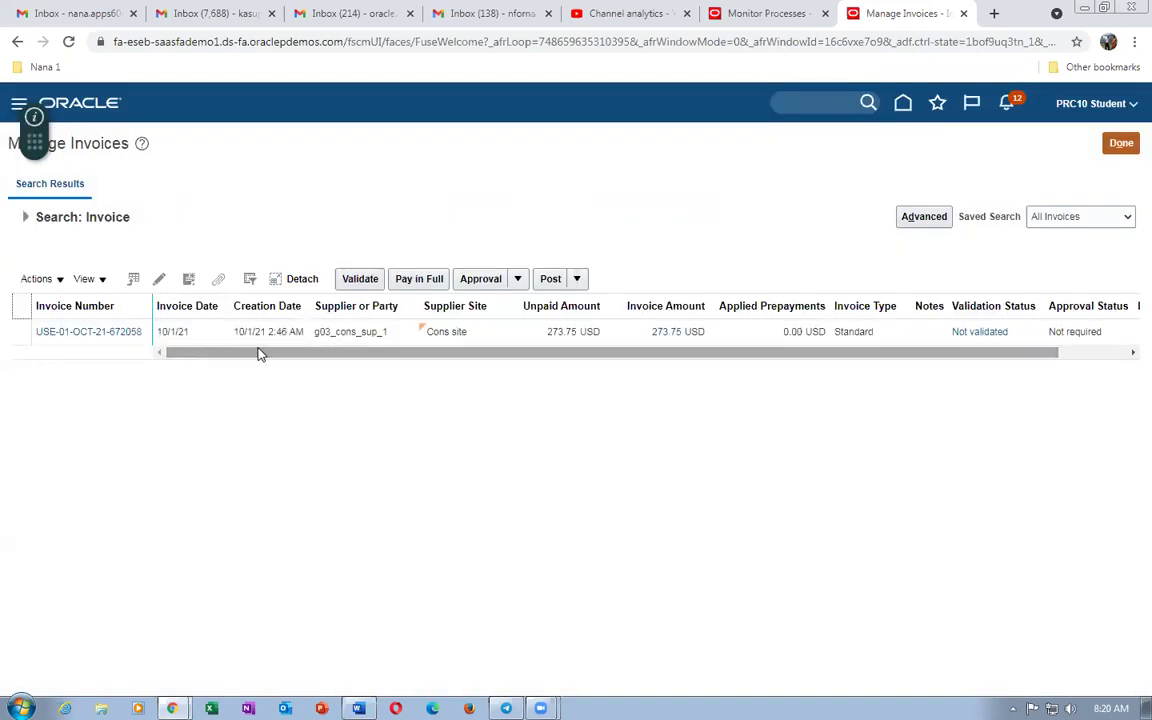
# Open the imported invoice of supplier g03_cons_sup_1 and validate it.
pyautogui.click(63, 333)
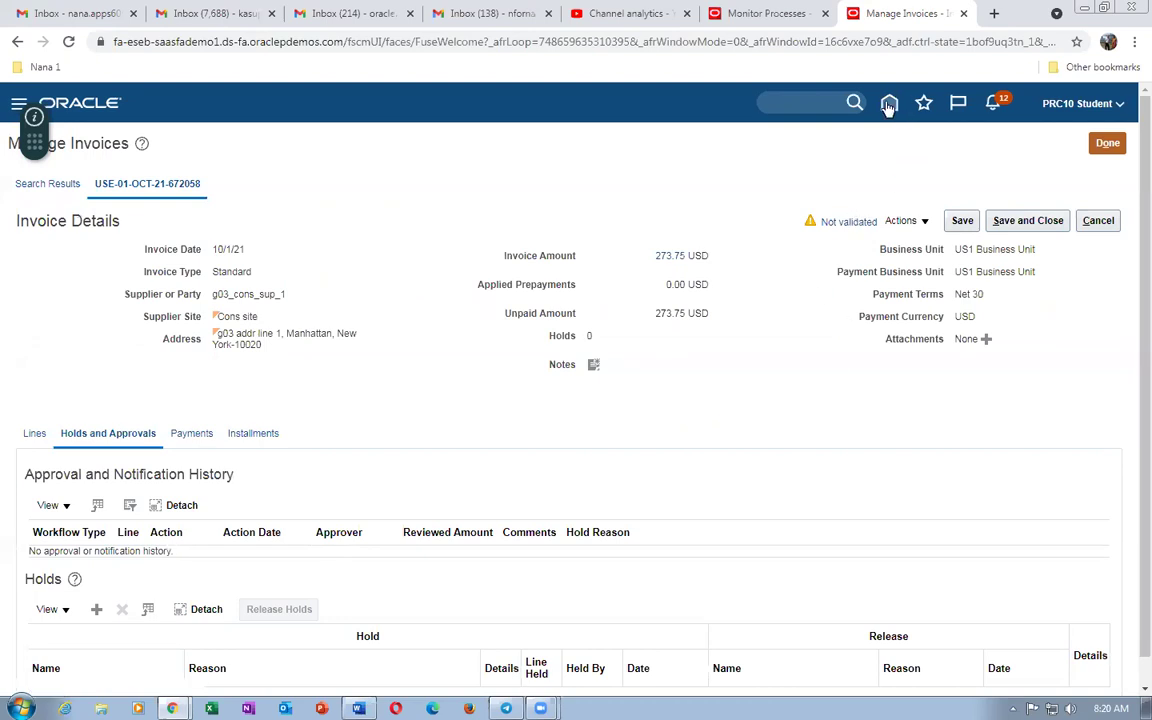
pyautogui.click(903, 224)
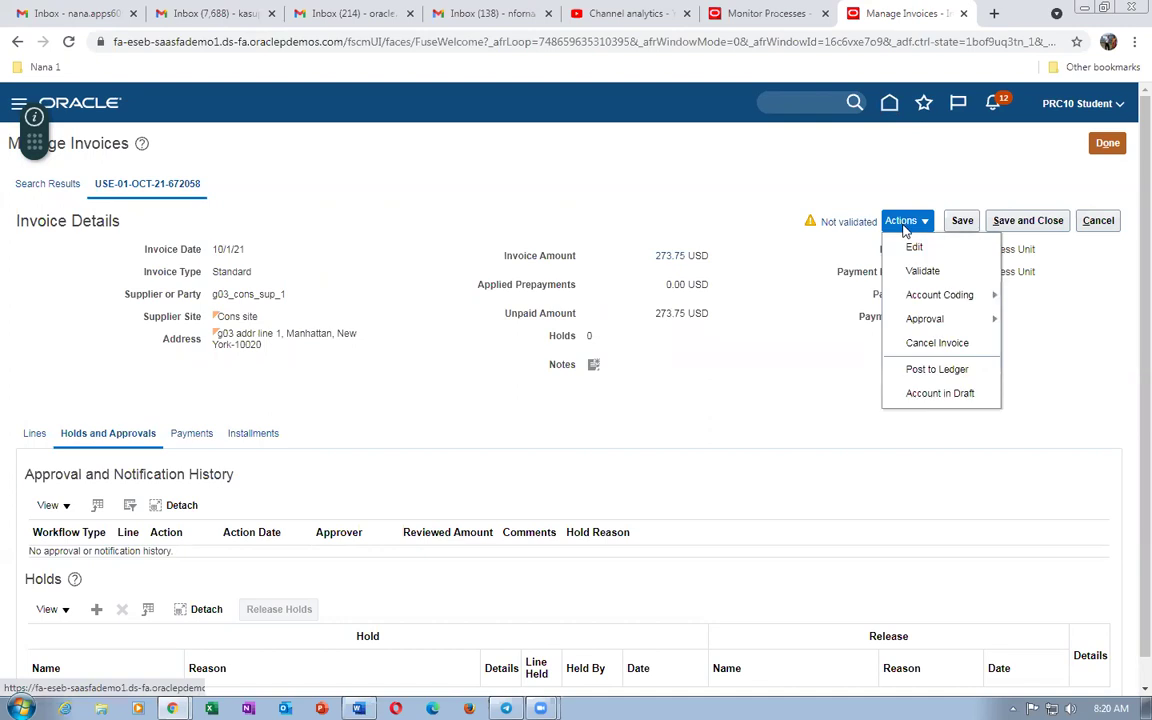
pyautogui.click(924, 281)
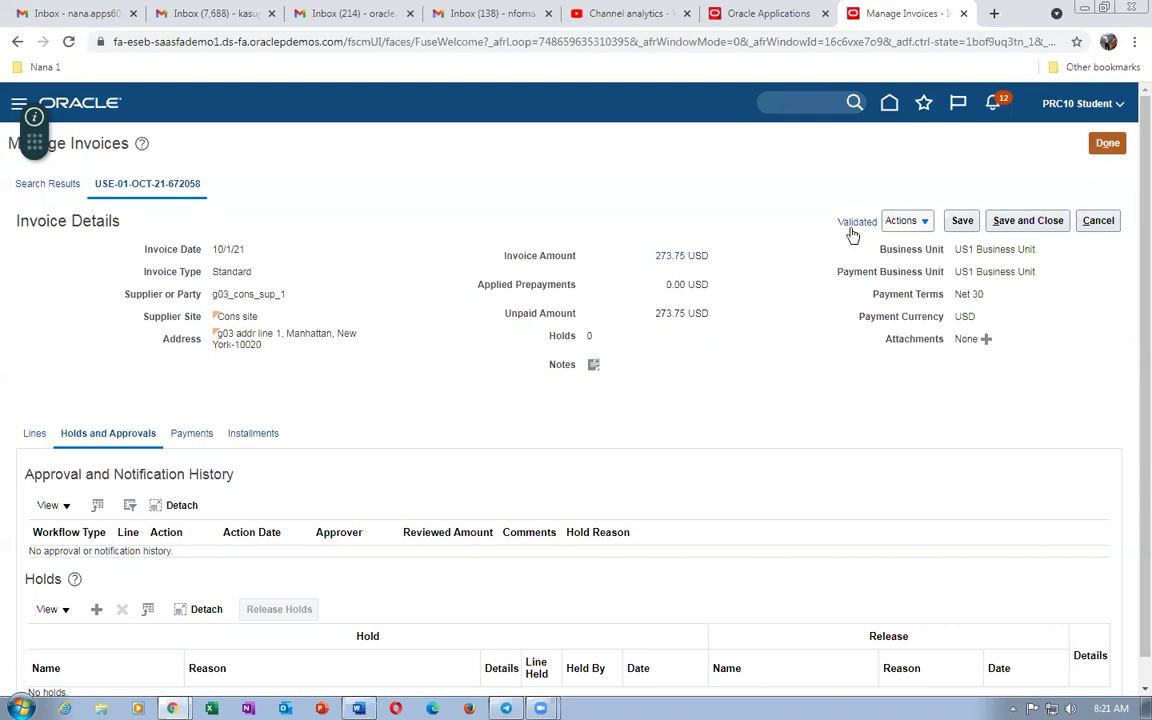
# Check the invoice's validation status, approval history and holds, and open its invoice lines.
pyautogui.scroll(-1, 1126, 372)
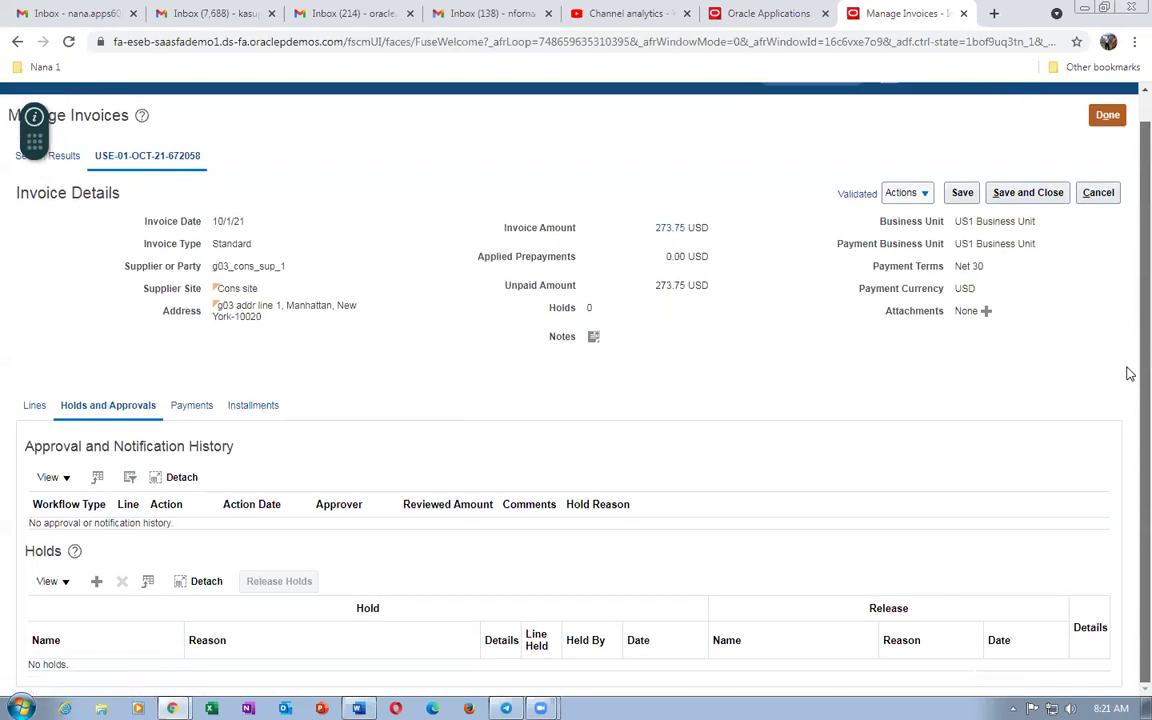
pyautogui.scroll(1, 1122, 300)
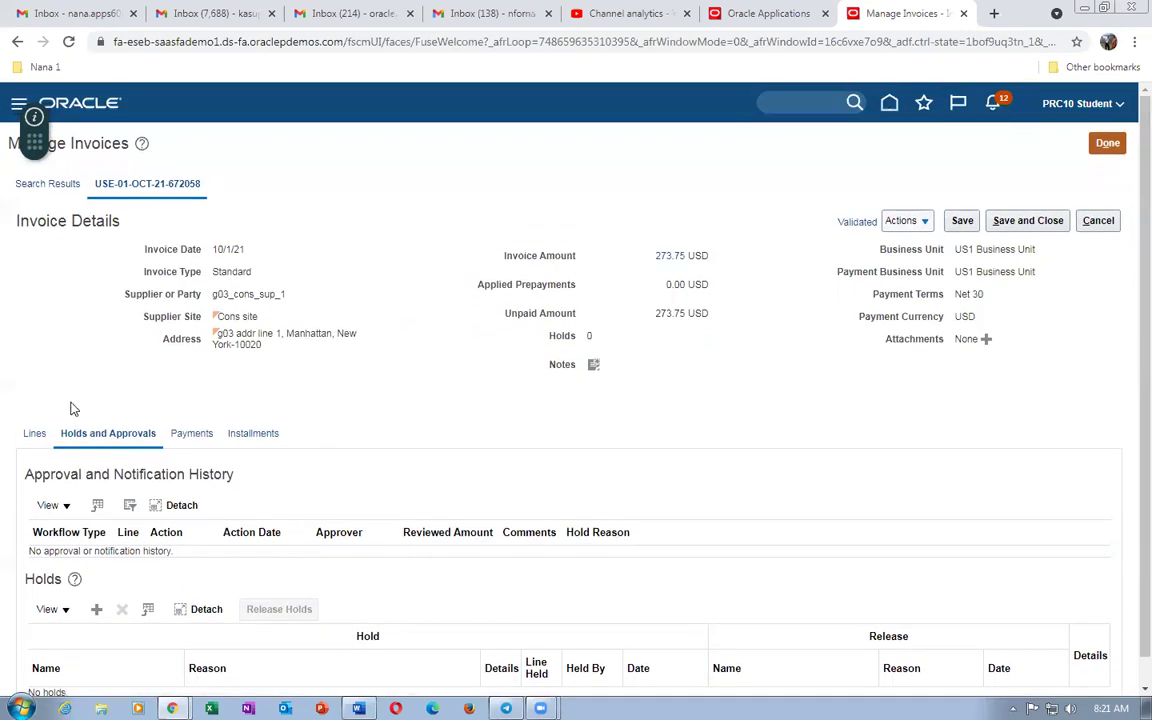
pyautogui.click(34, 434)
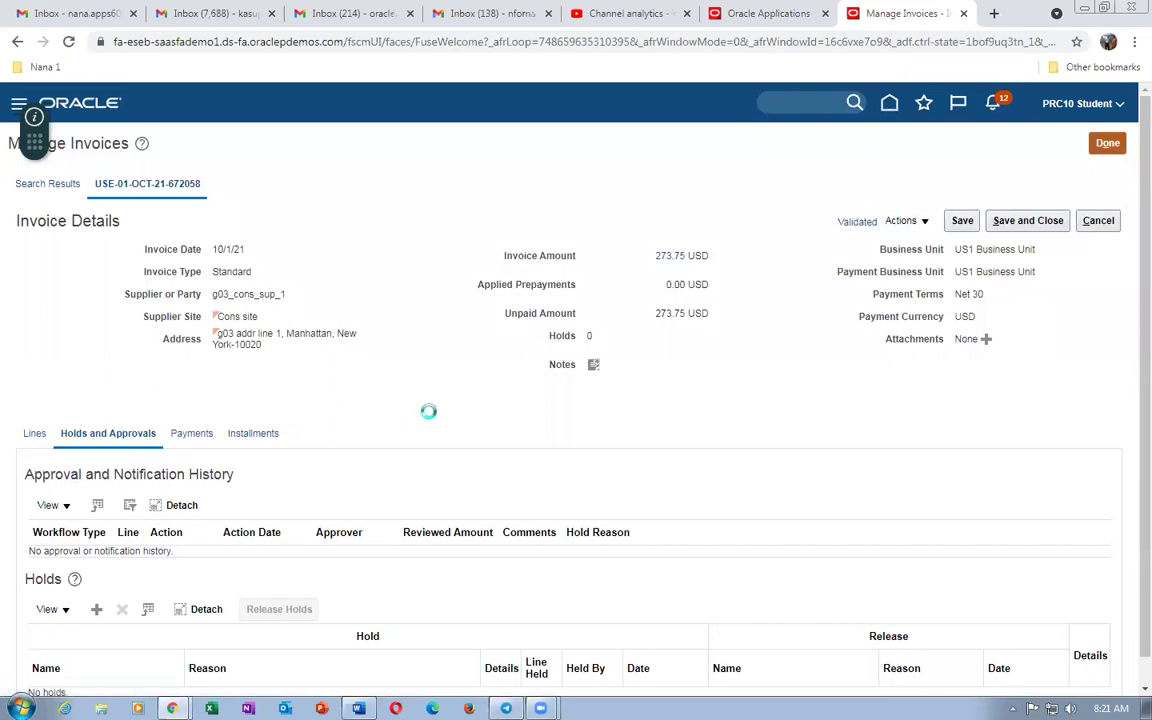